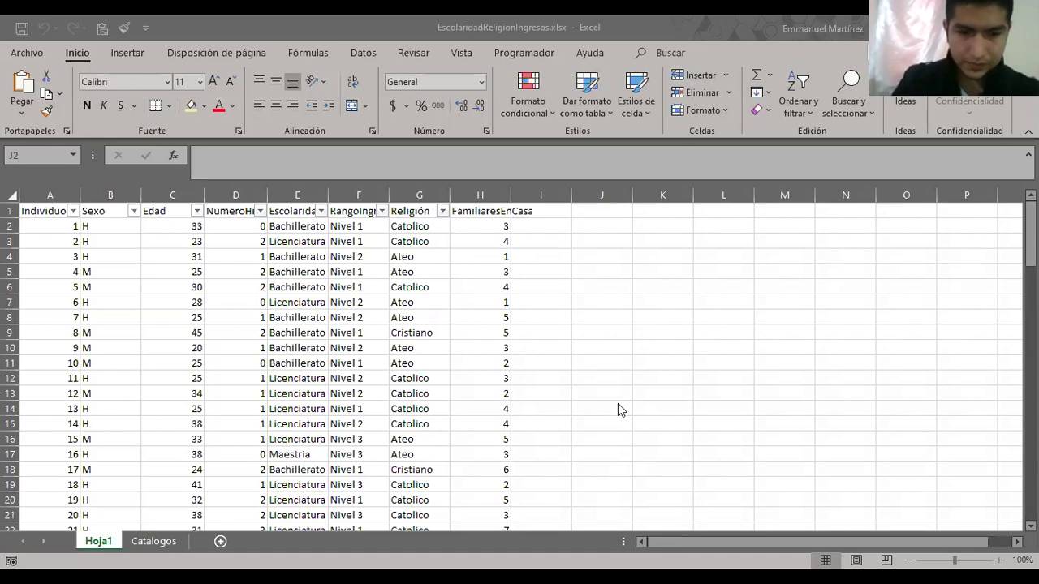
left_click(471, 390)
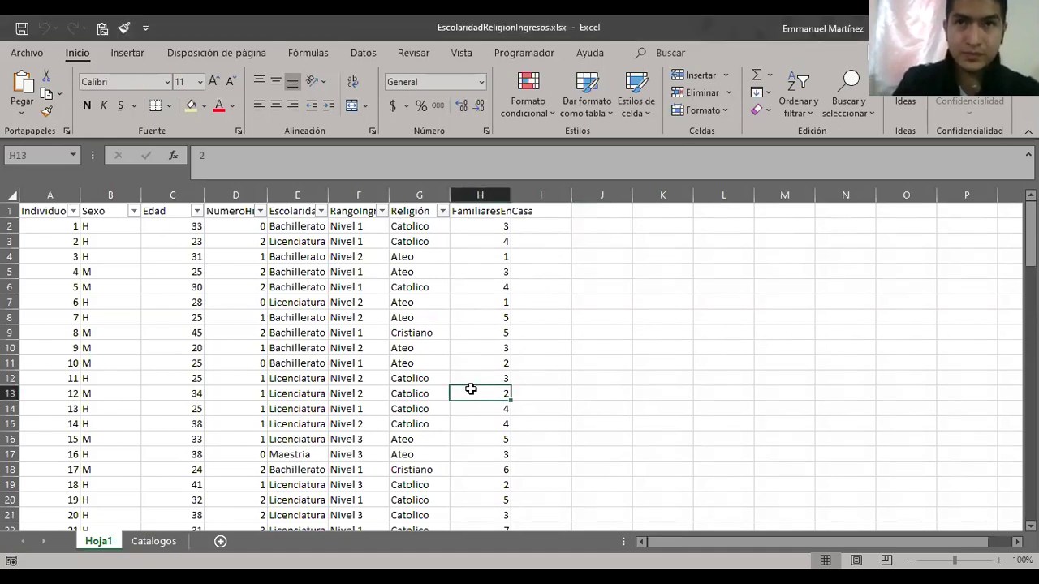
left_click(451, 406)
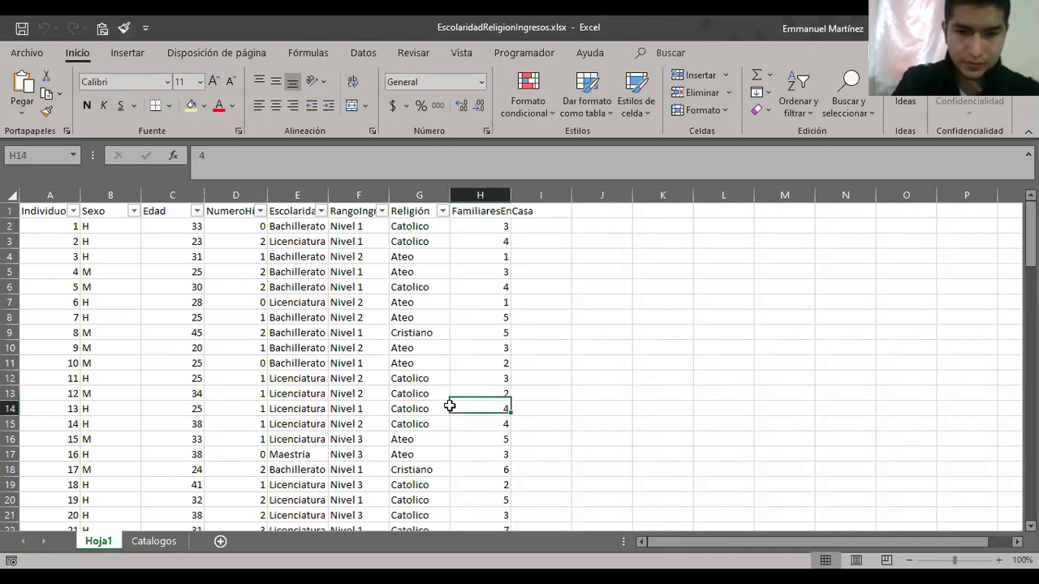
left_click(461, 376)
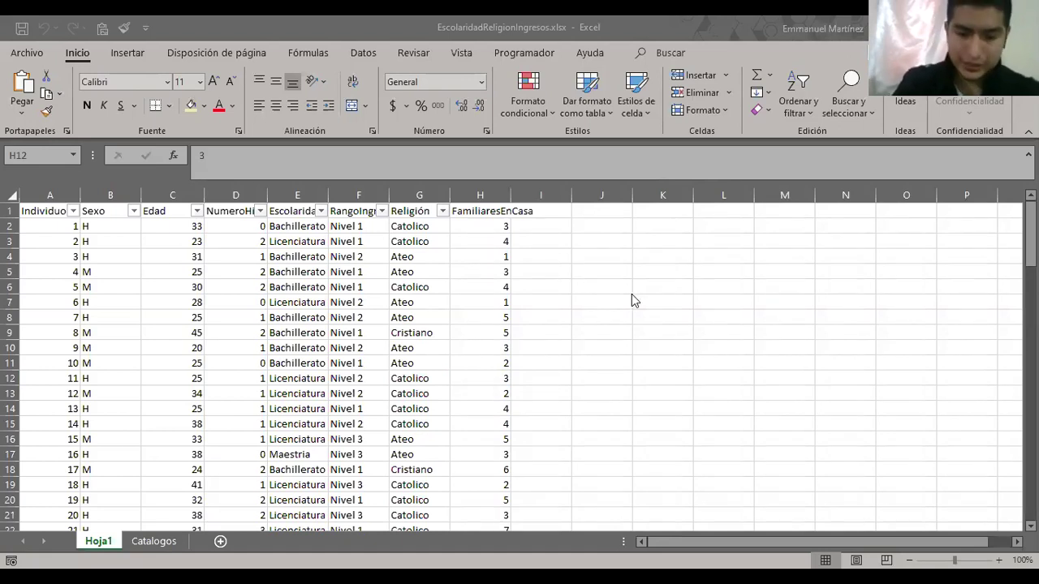
- Enter 156 in cell K4, beside the existing data
left_click(664, 255)
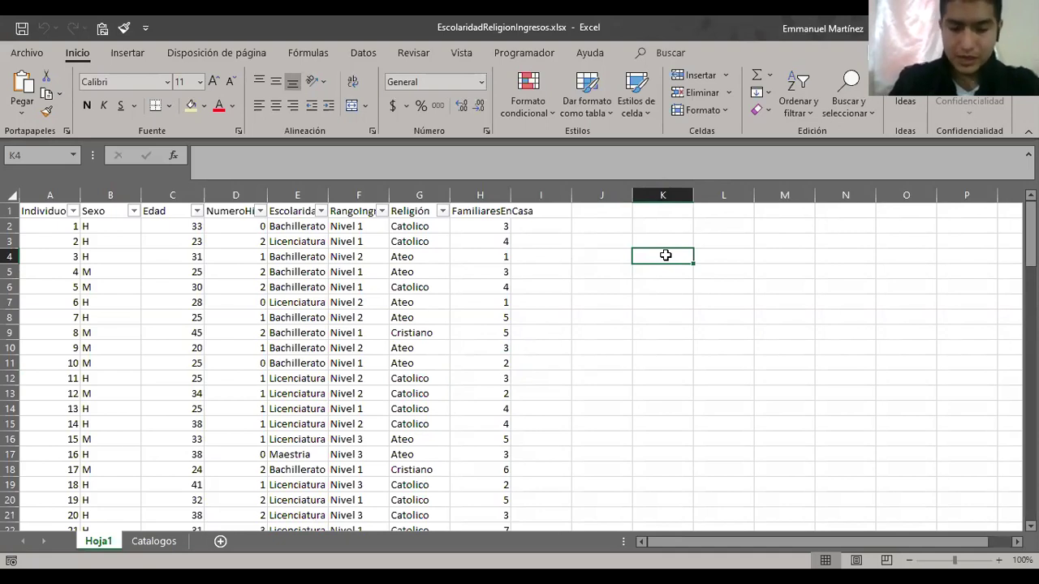
type("156")
key("Return")
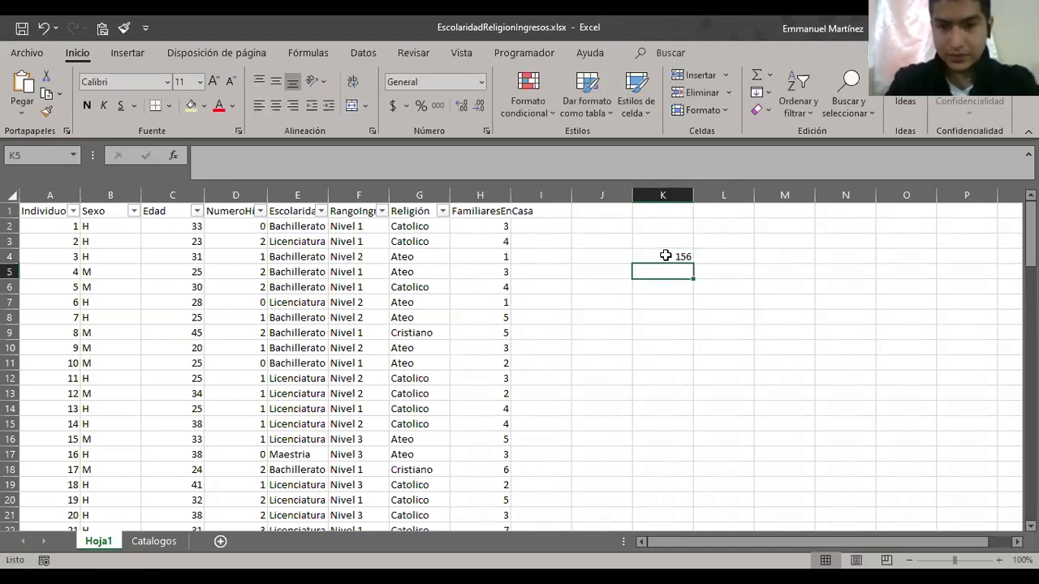
- Number the rows of the small example list 1 to 5 in cells J4 to J8
key("Up")
key("Left")
type("1 2 3 4 5")
key("Return")
- Add the headers Persona in J3 and Altura in K3 above the example list
key("Up")
key("Up")
key("Up")
key("Up")
key("Up")
key("Up")
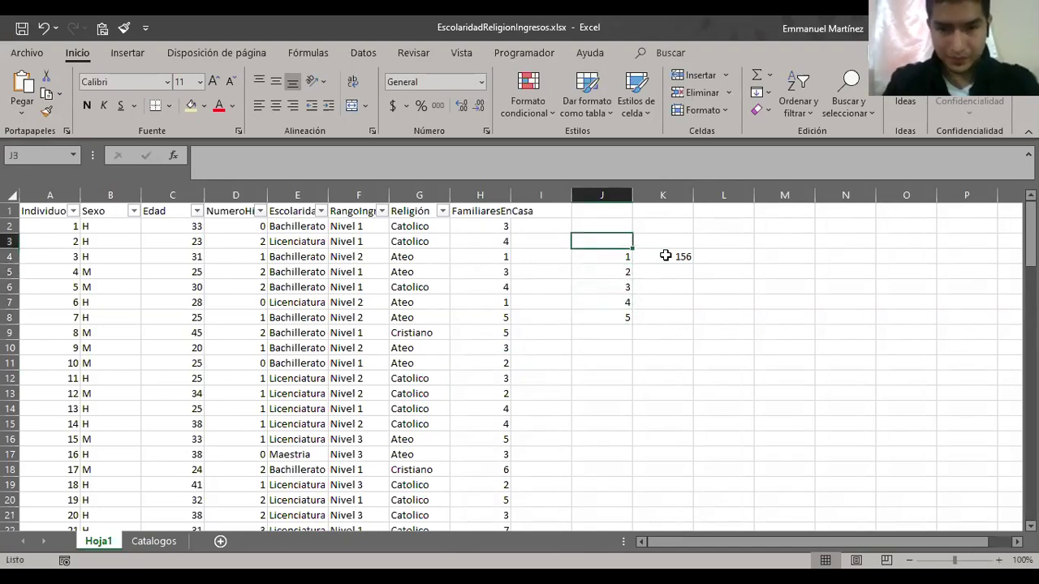
type("Persona")
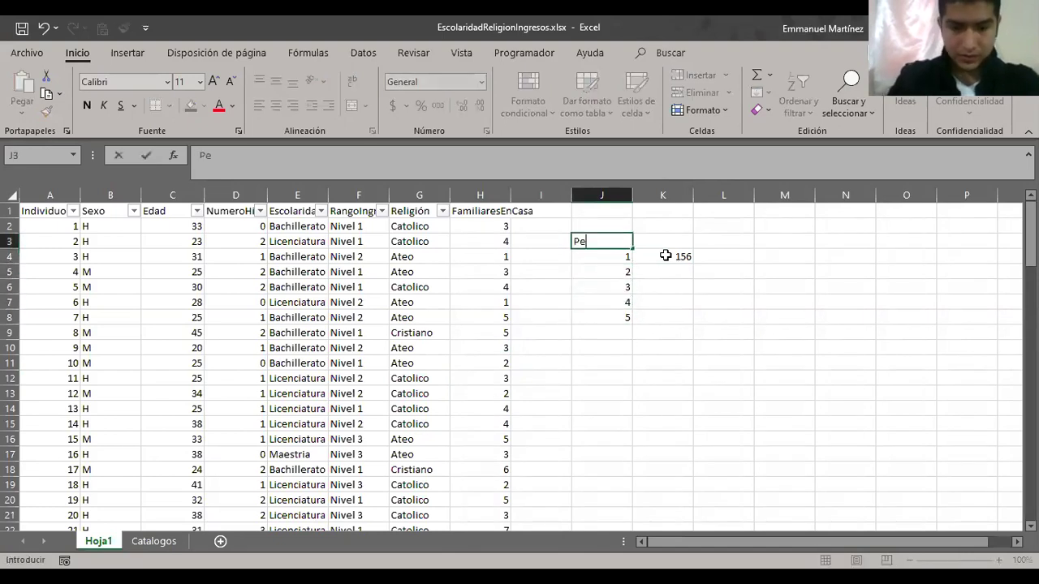
key("Tab")
type("Altura")
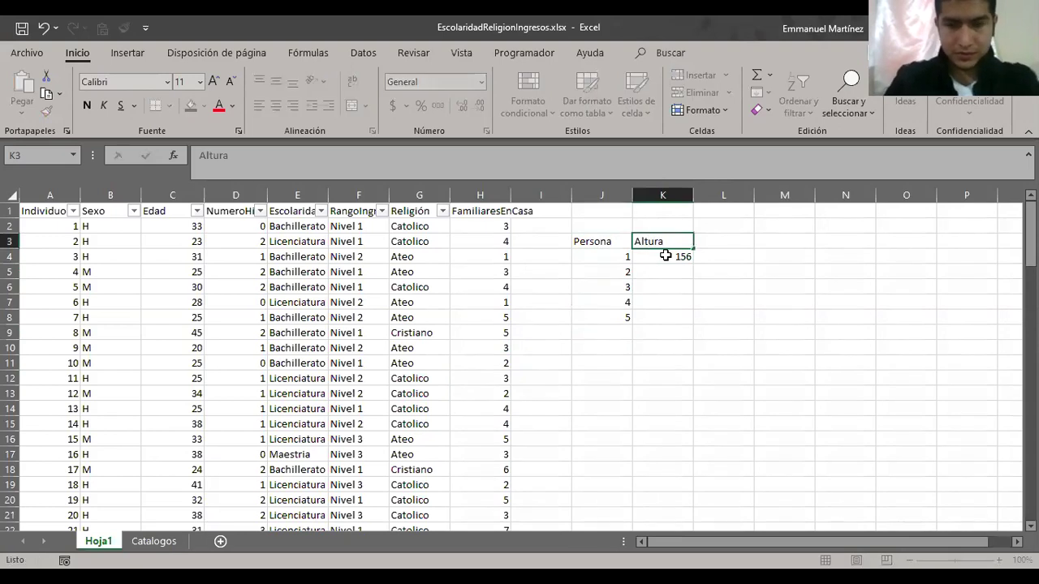
key("Return")
- Try 160 and then 161 as the height of person 2 in cell K5
key("Right")
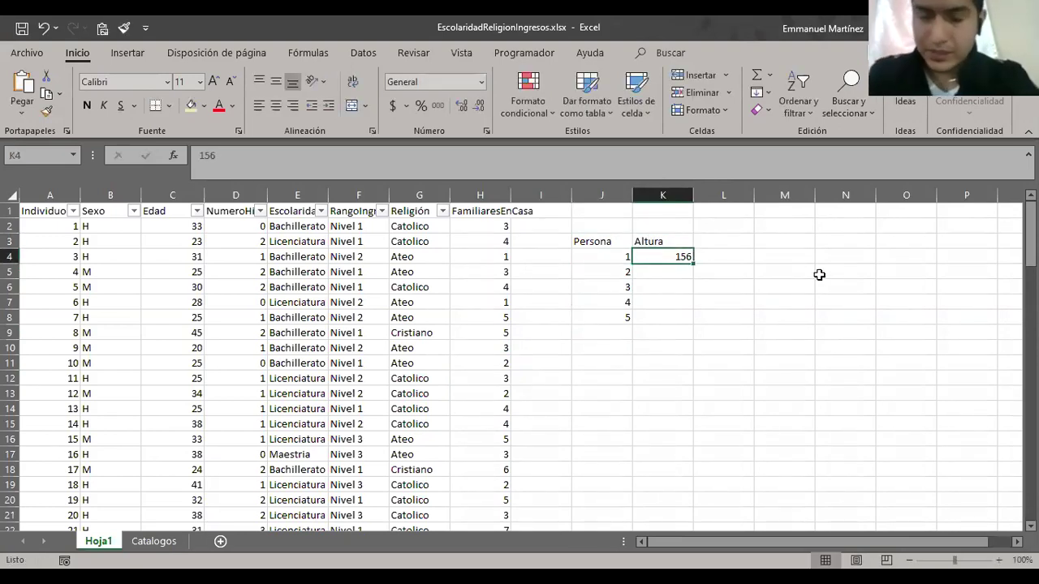
key("Down")
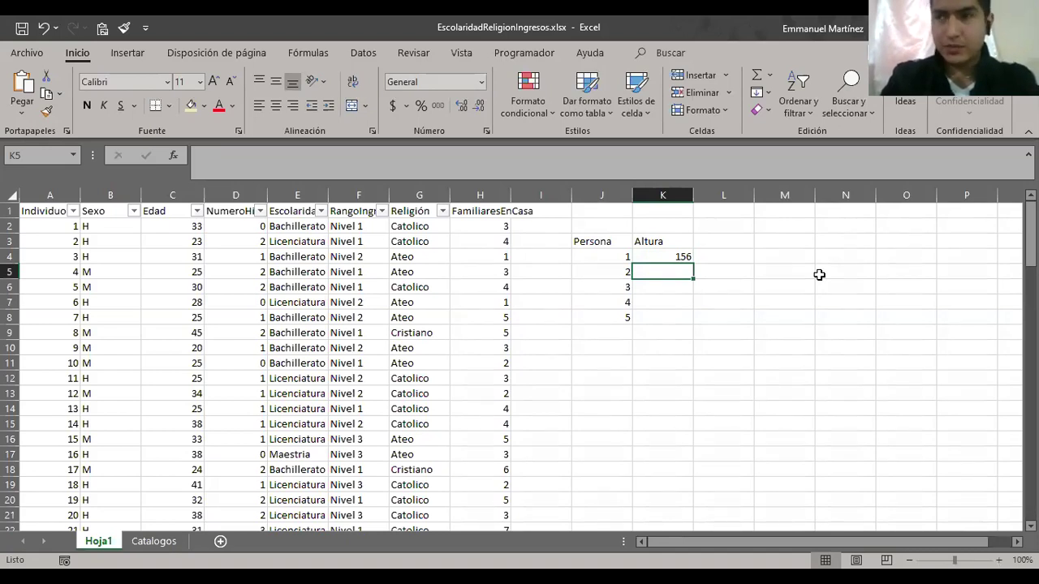
type("1")
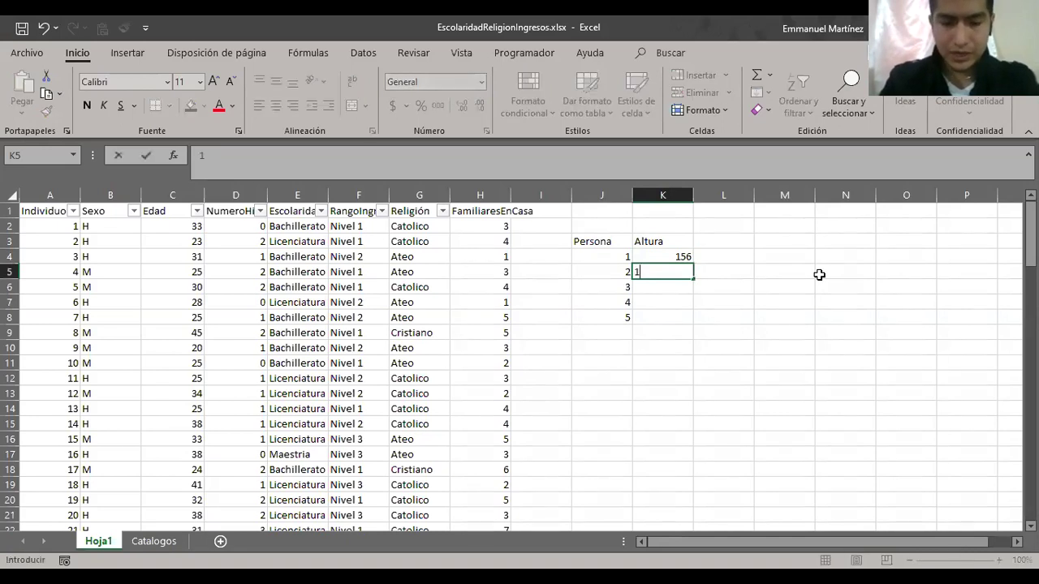
type("60")
key("Return")
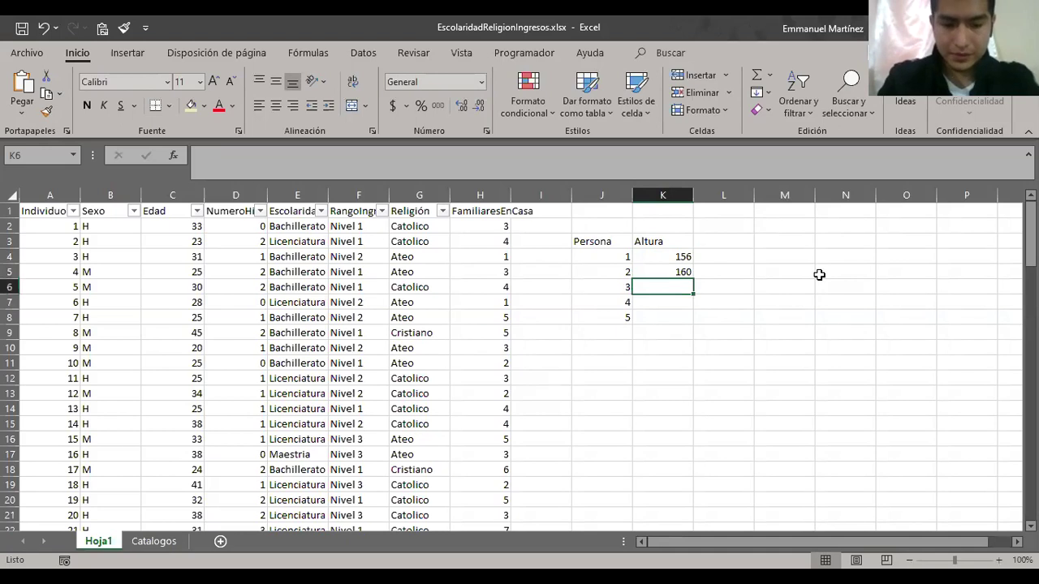
key("Up")
key("Up")
key("Down")
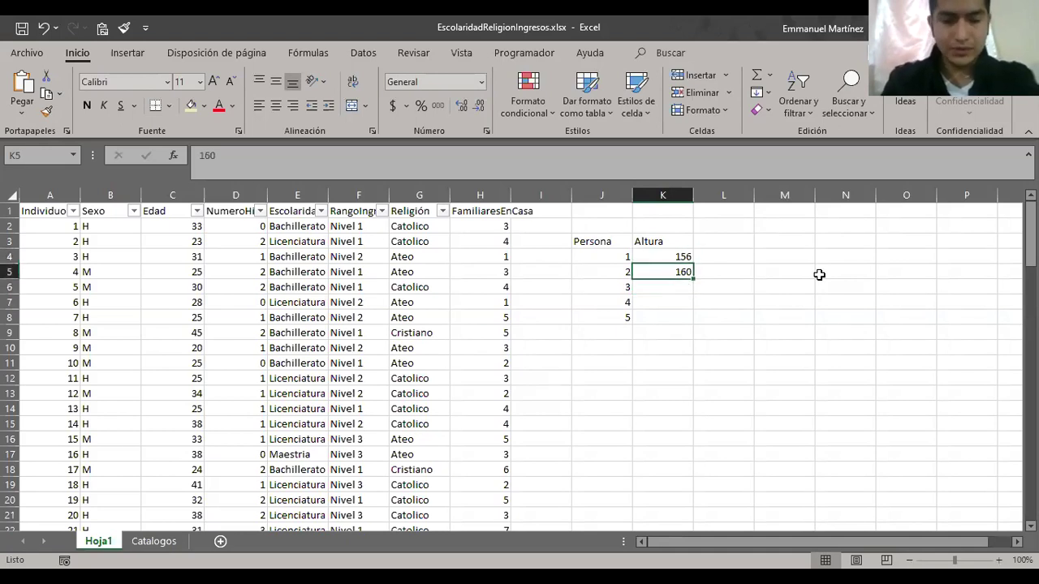
type("161")
key("Return")
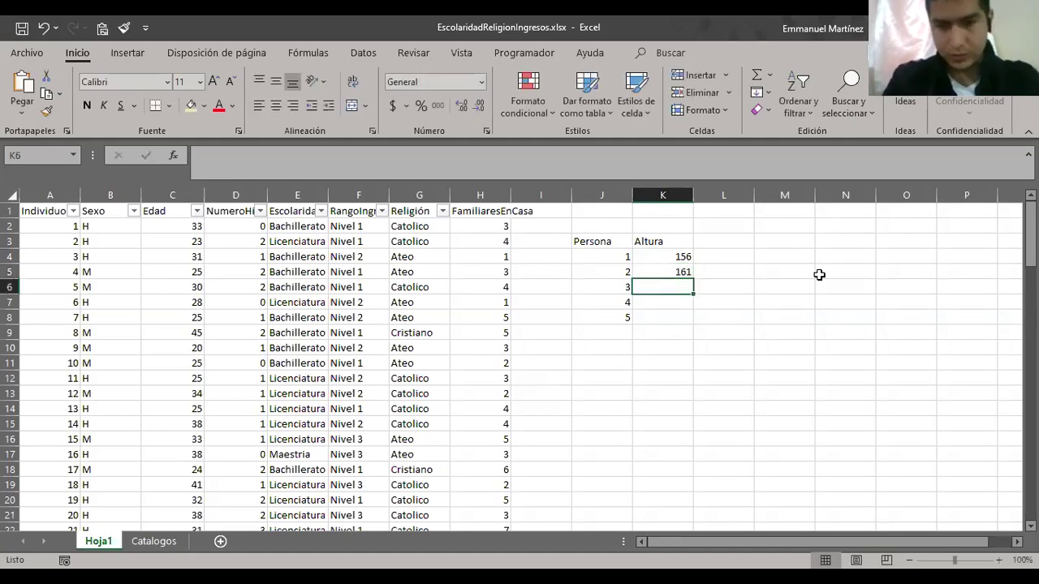
- Fill in the heights 160, 161, 183 and 192 in cells K5 to K8
key("Up")
type("1")
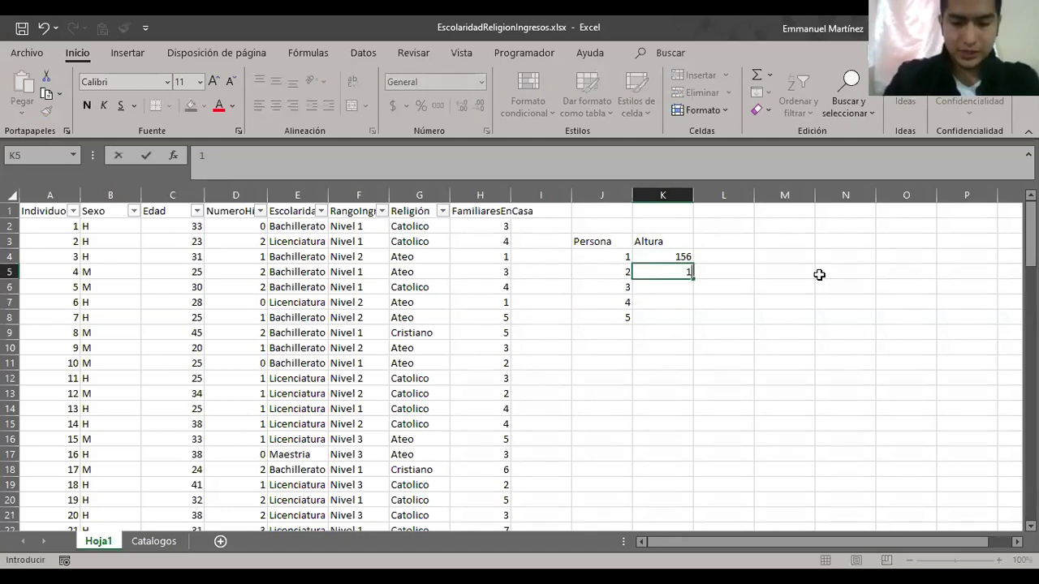
type("60")
key("Return")
type("161")
key("Return")
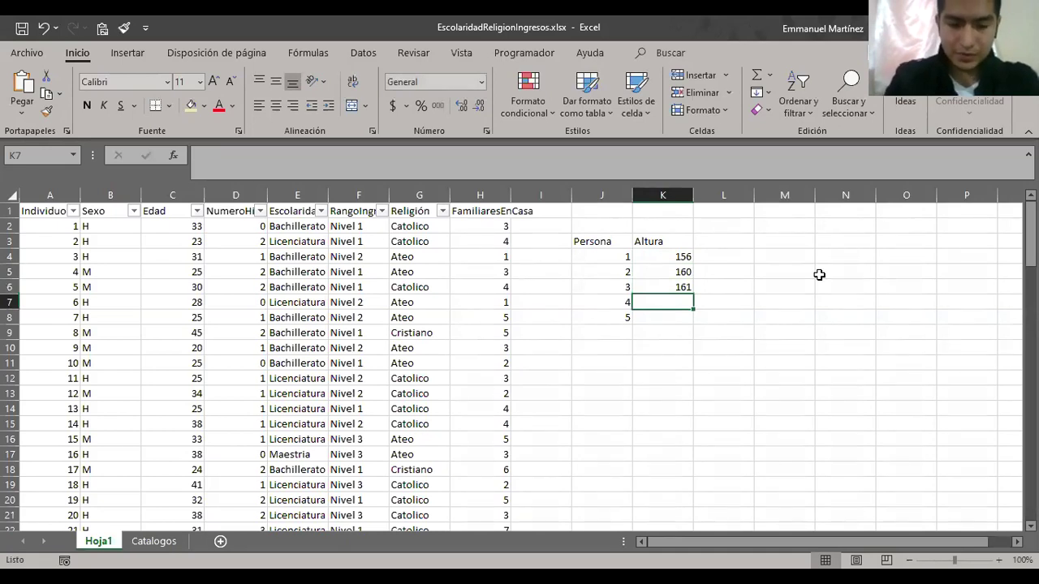
type("183")
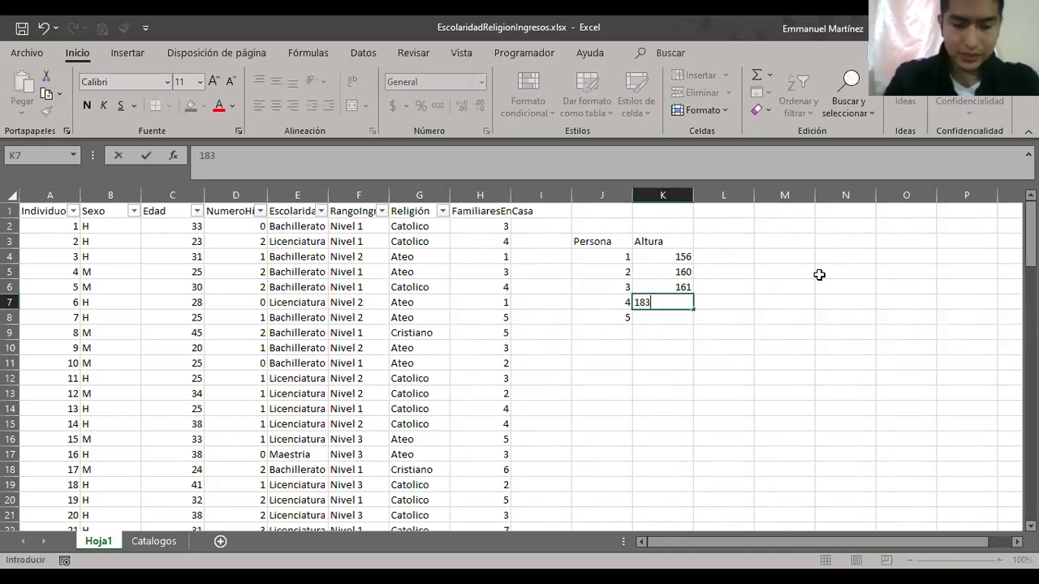
key("Return")
type("19")
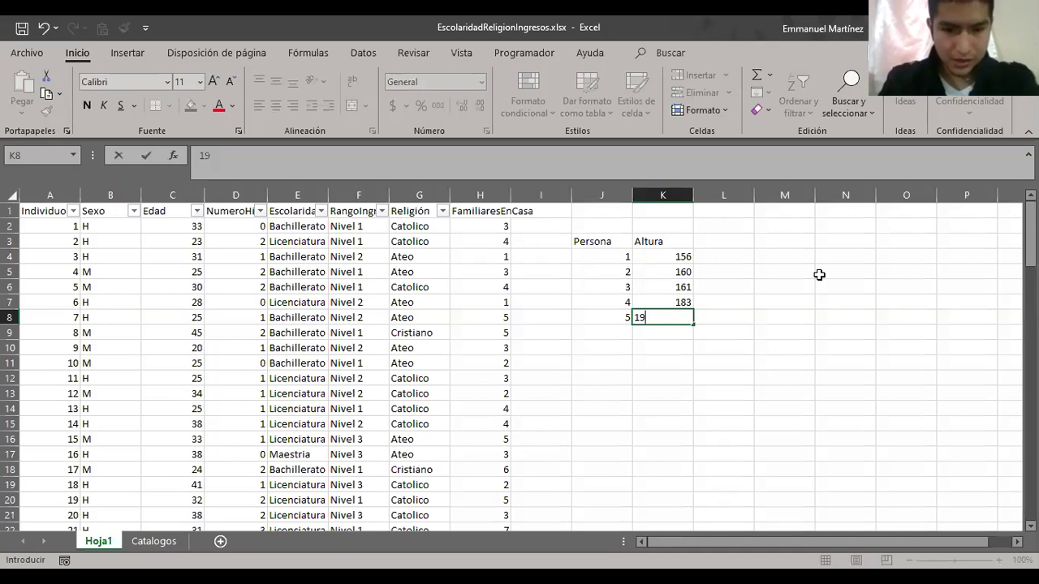
type("2")
key("Return")
- Examine the Persona and Altura table and highlight its middle record in J6:K6
key("Up")
key("Down")
key("Down")
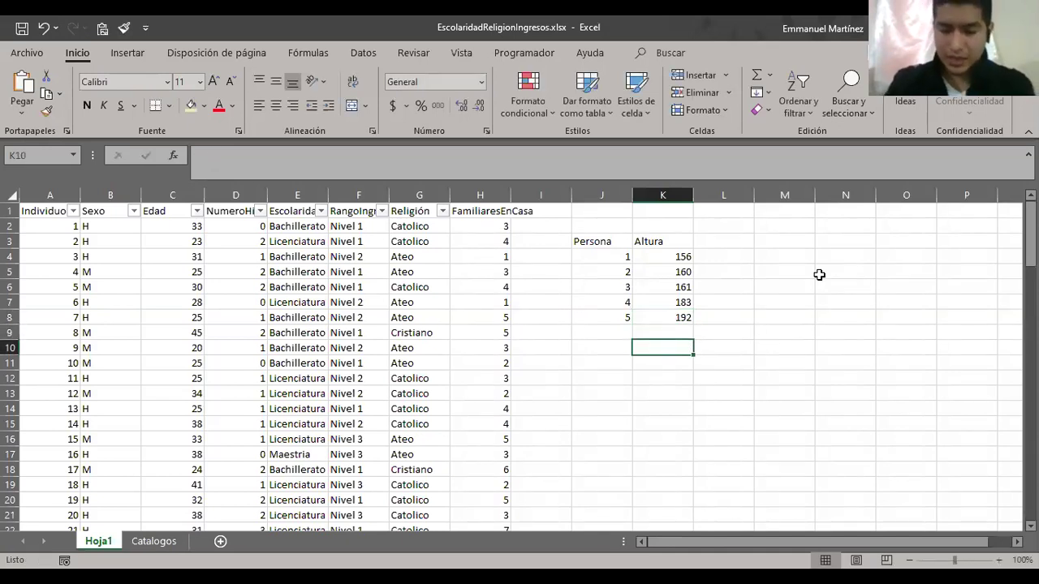
key("Up")
key("Left")
key("Up")
key("Down")
key("Down")
key("Up")
key("Down")
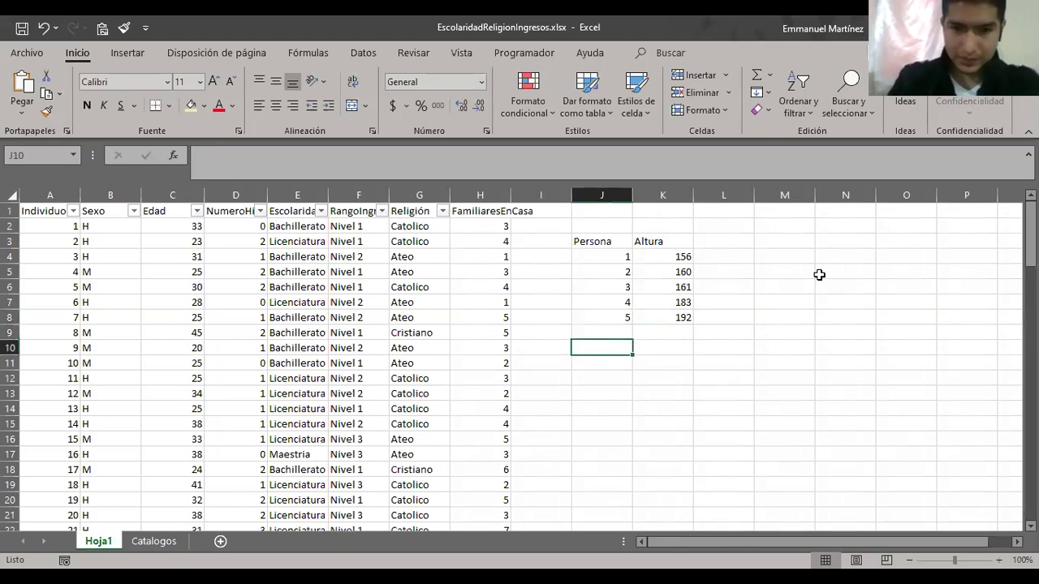
key("Right")
key("Right")
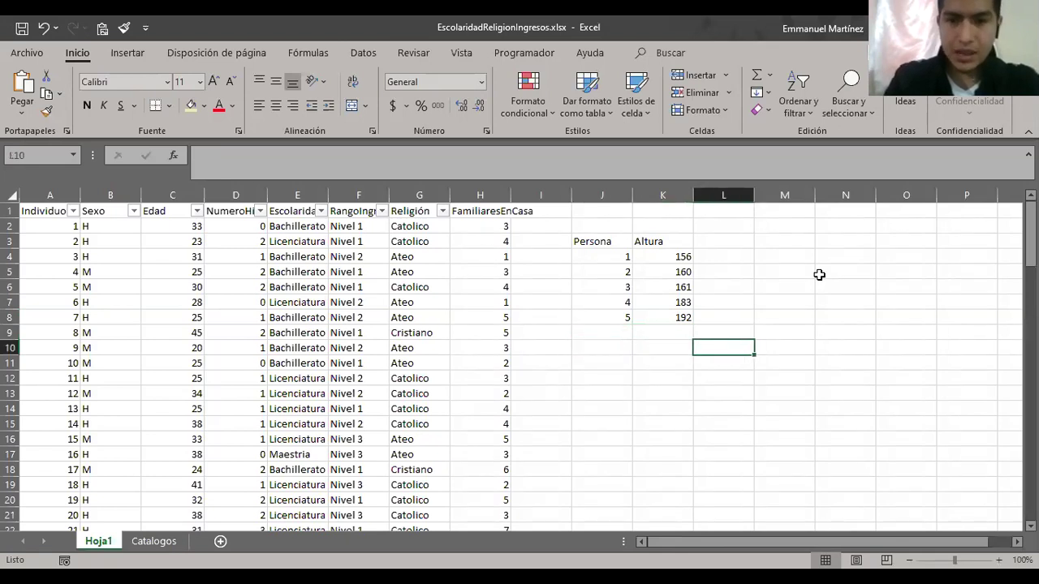
key("Up")
key("Up")
key("Up")
key("Up")
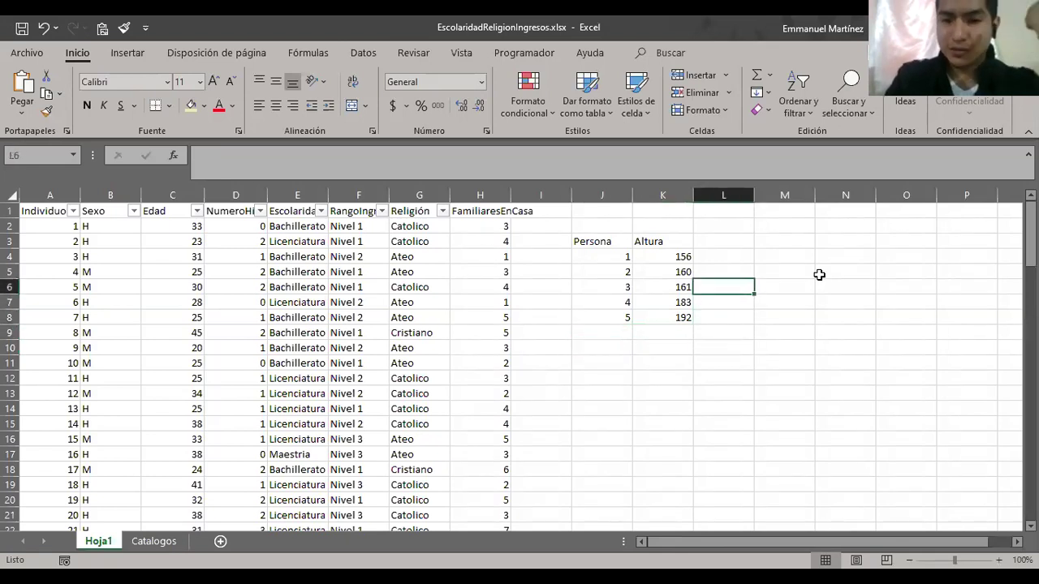
key("Left")
key("Left")
key("shift+Right")
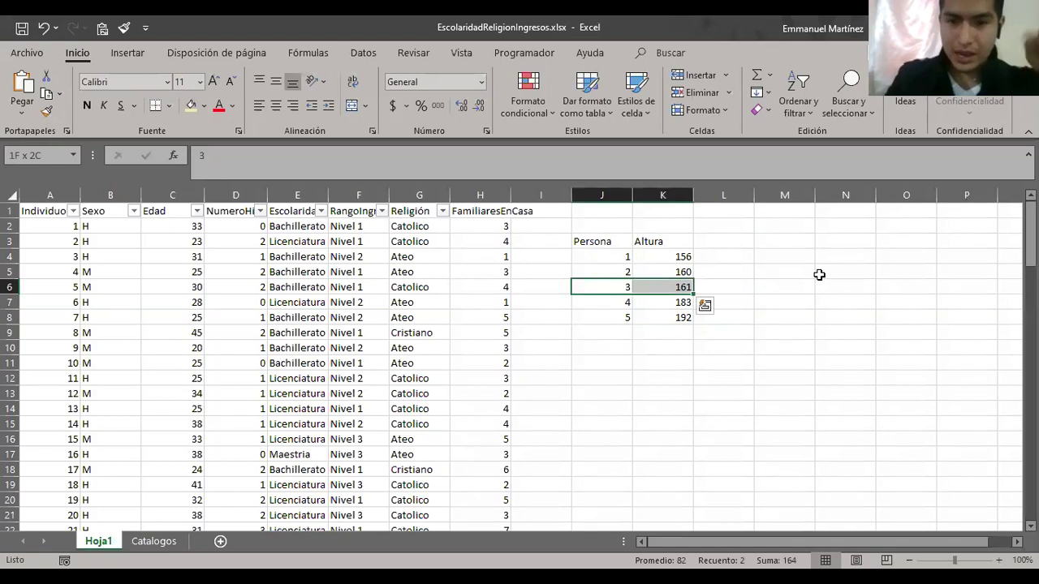
- Enter the number of people, 5, in cell J11 below the table
key("Down")
key("Down")
key("Down")
key("Down")
key("Down")
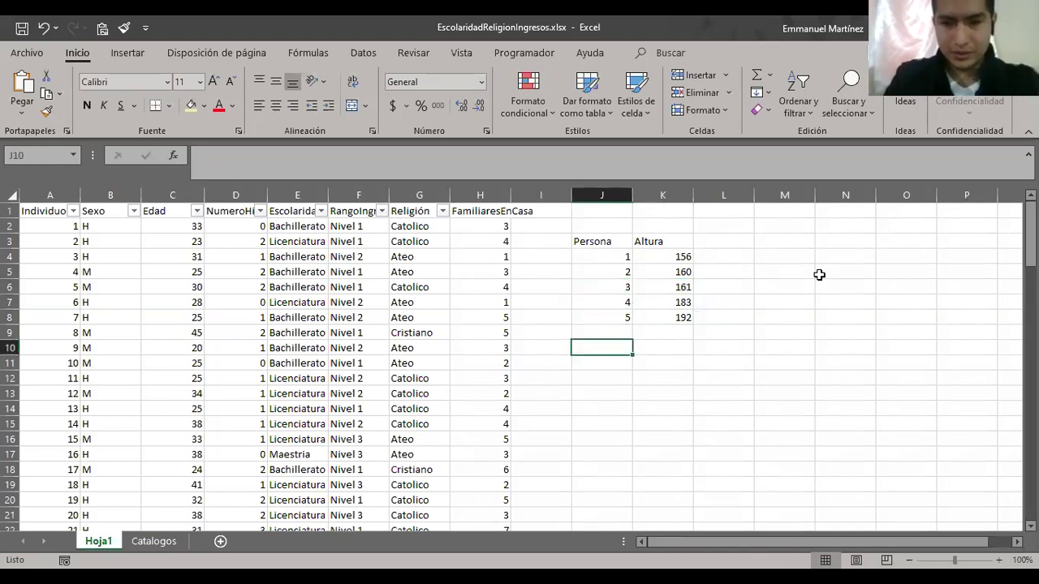
type("4")
key("BackSpace")
type("=")
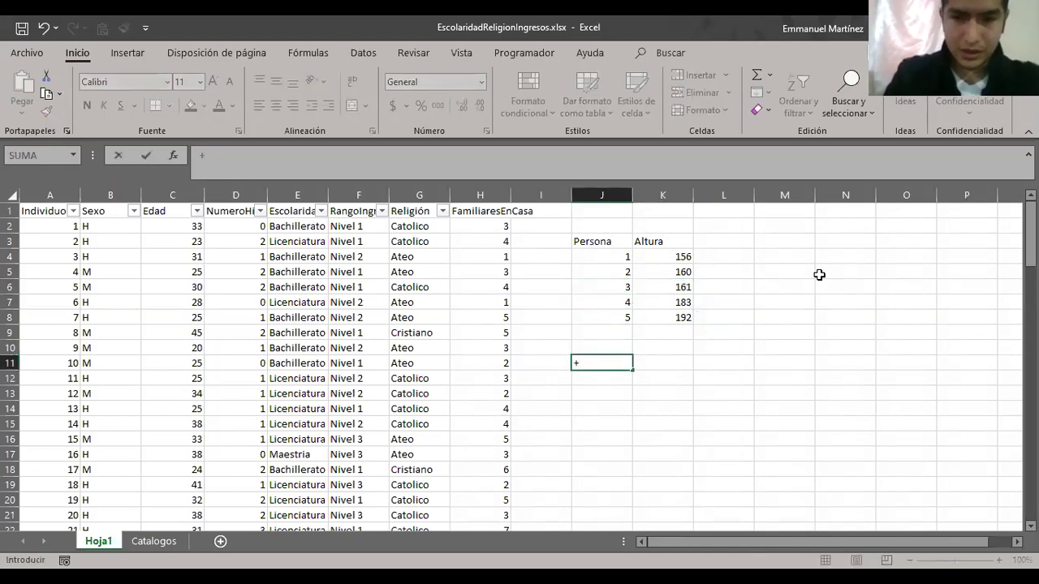
key("Escape")
type("5")
key("Return")
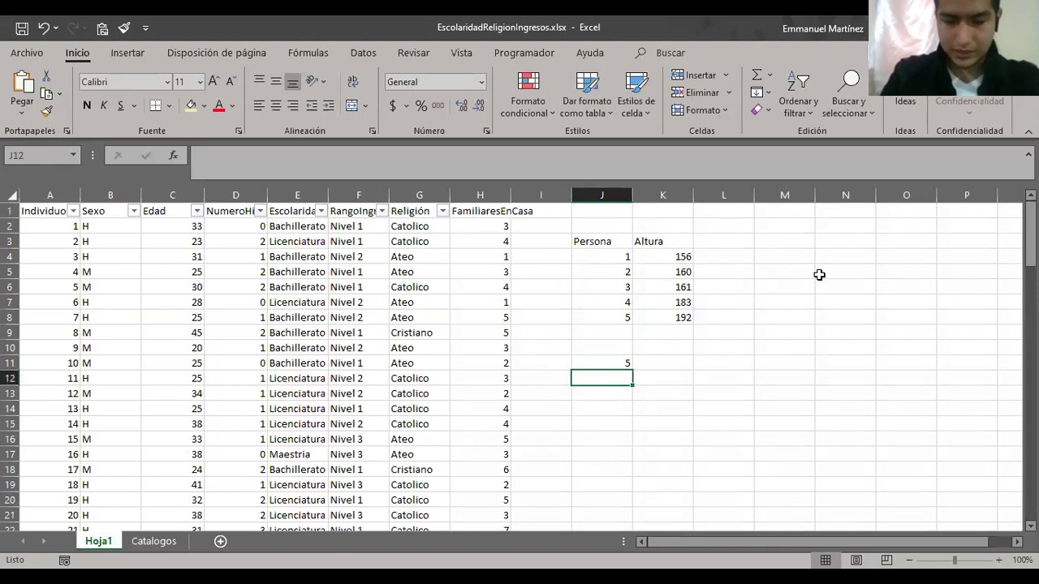
- Add 1 to the number of people in cell J12 with the formula =+J11+1
type("4")
key("BackSpace")
type("=J11+1")
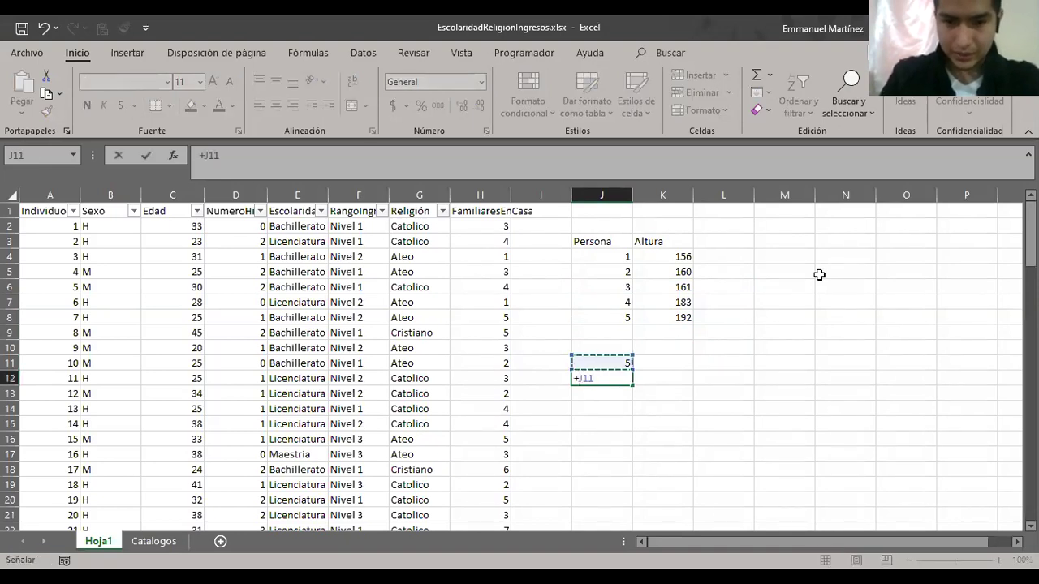
key("Return")
key("Up")
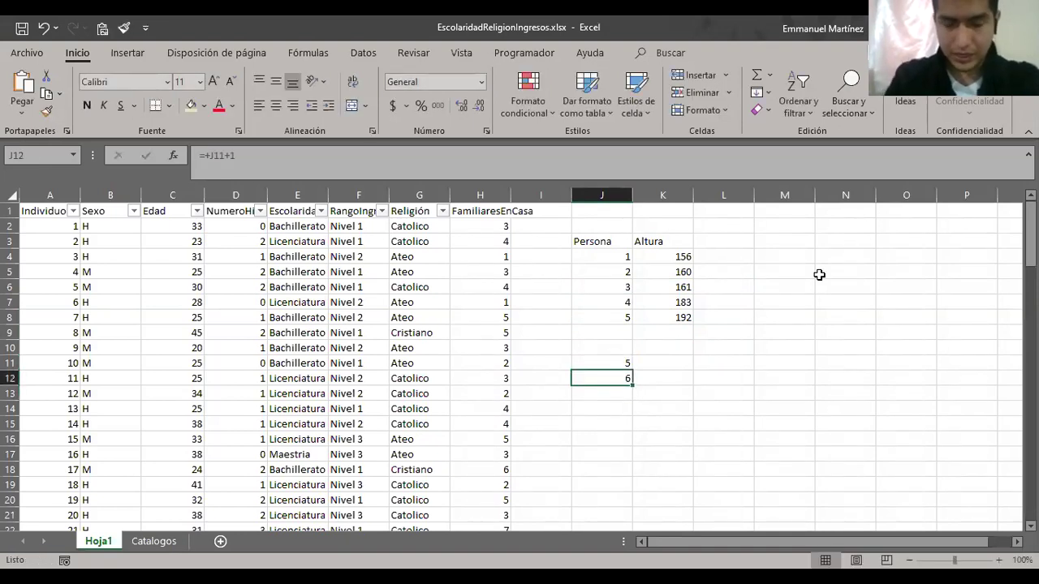
- Halve the J12 result in cell J13 with the formula =+J12/2
key("Down")
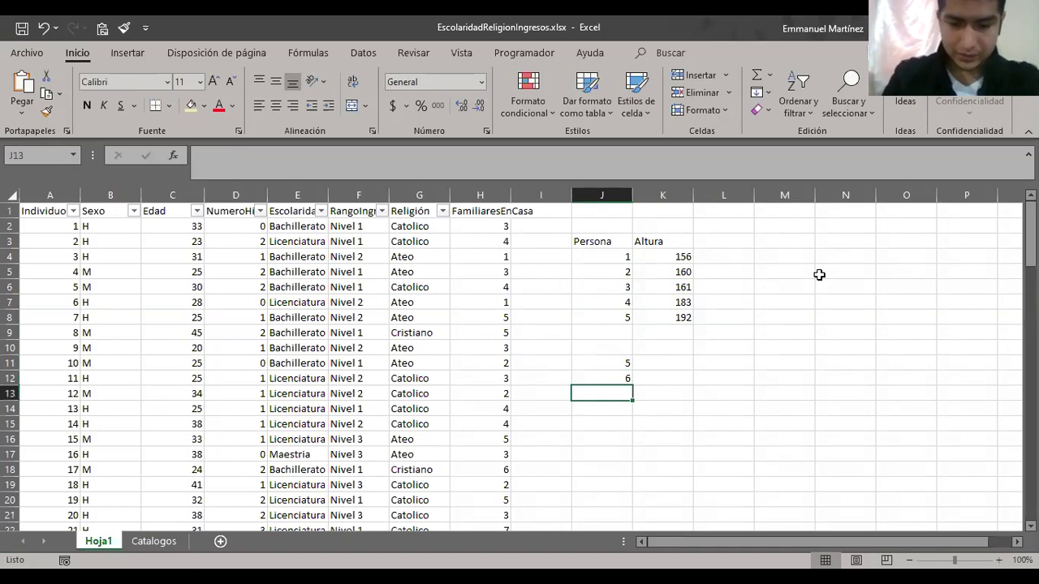
key("alt")
key("Up")
key("Down")
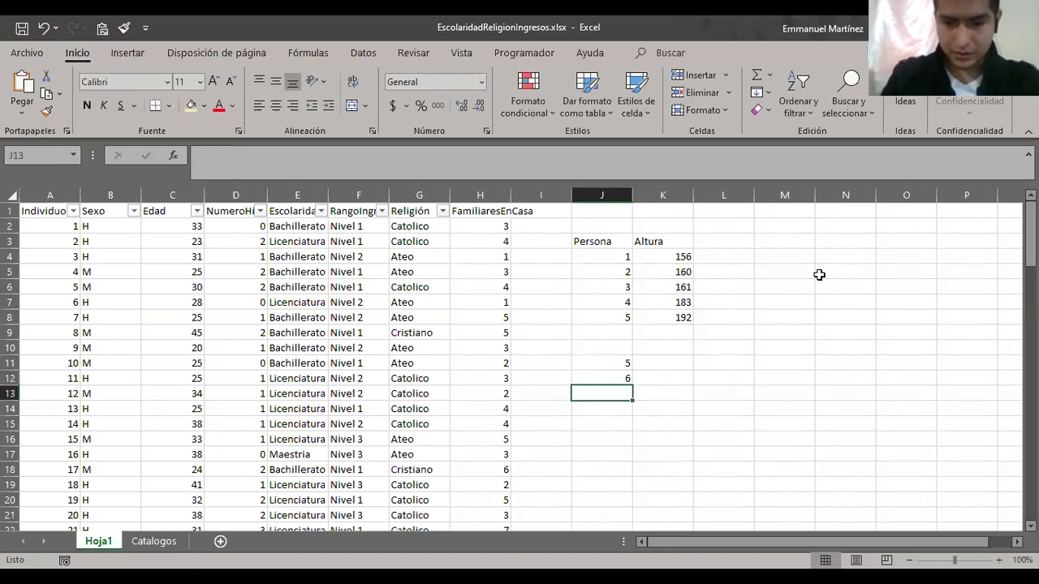
type("+")
key("Up")
type("/2")
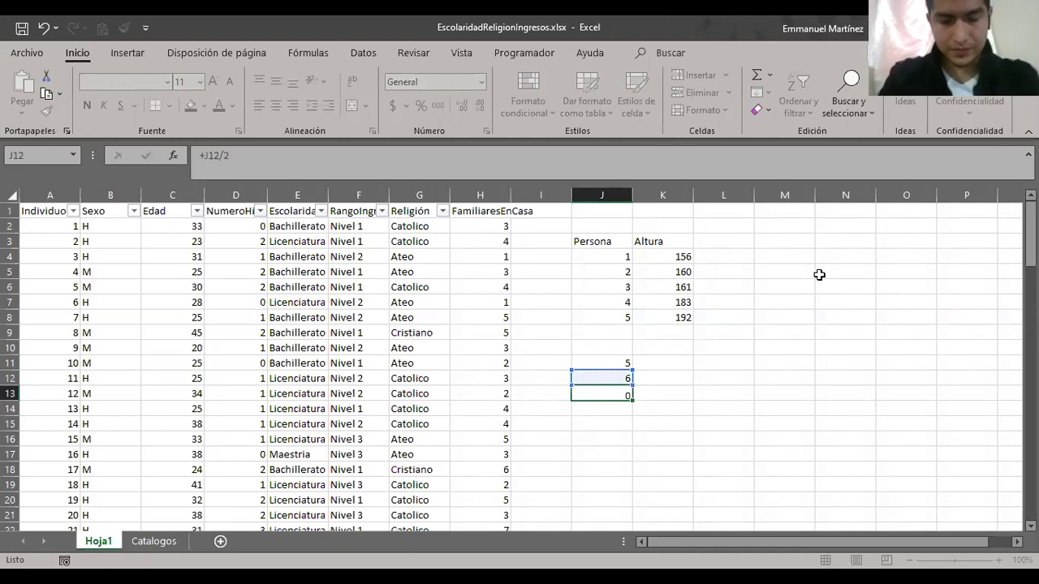
key("Return")
key("Up")
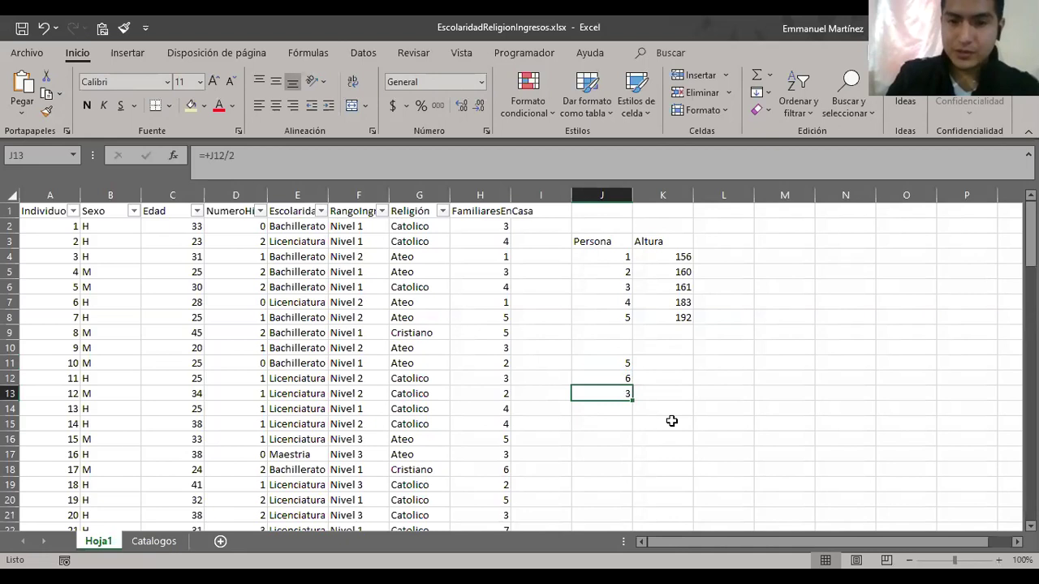
- Go through the list from person 1 to the third person and locate the matching height in K6
left_click(610, 256)
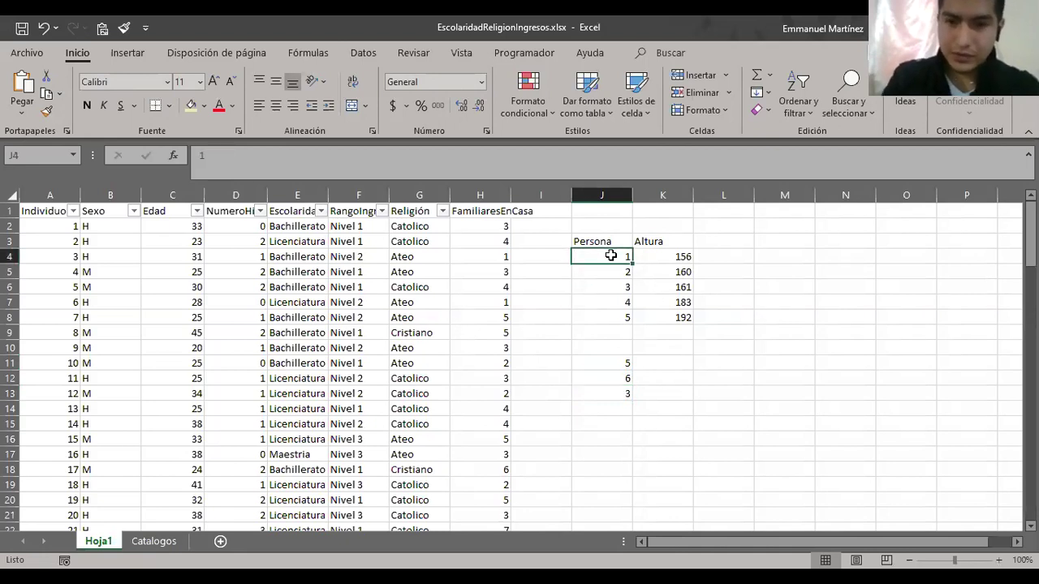
key("Down")
key("Down")
key("Right")
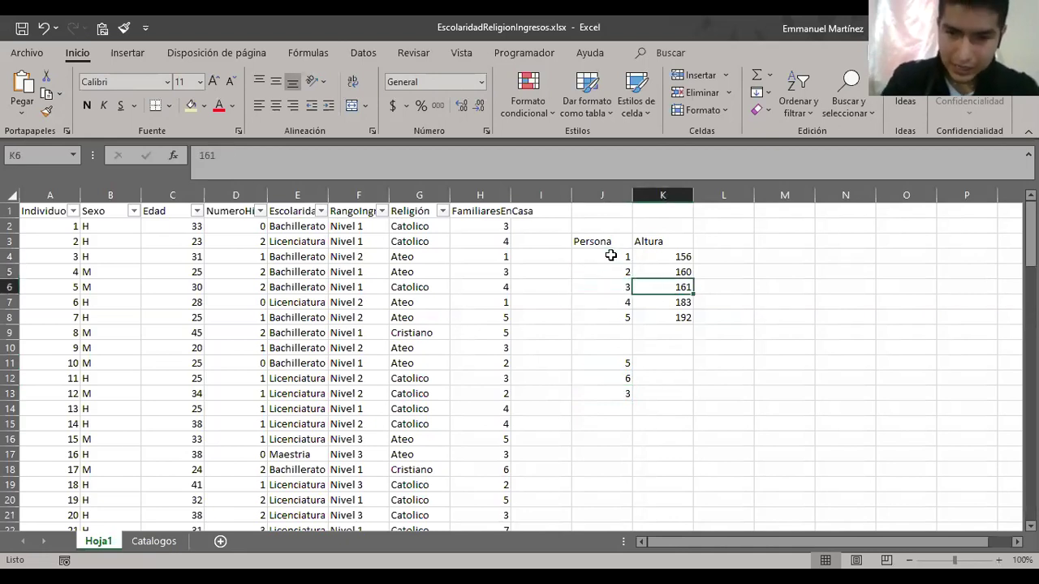
key("Right")
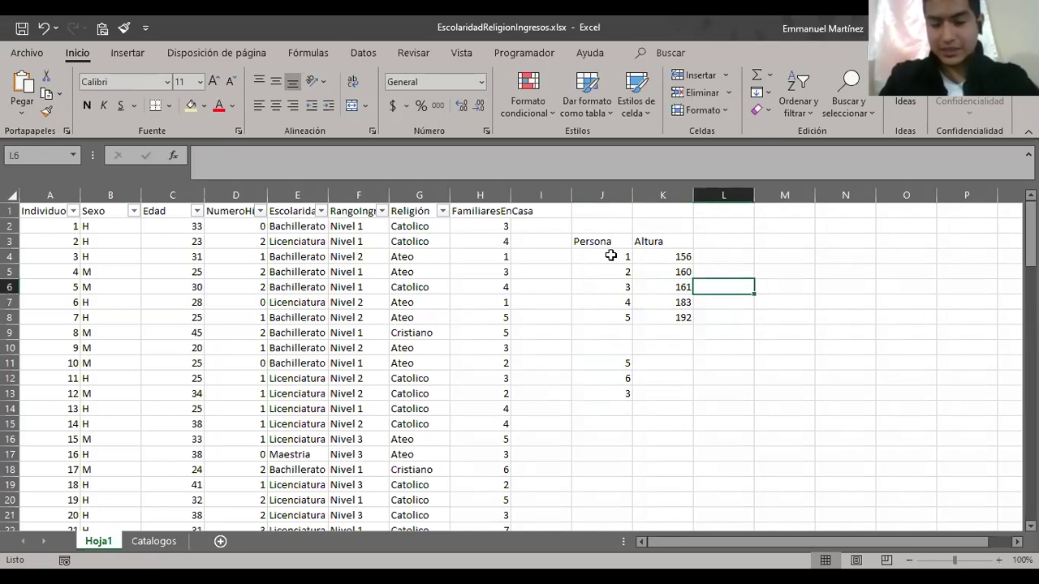
- Label the third person's height as "Media" in cell L6
type("Media")
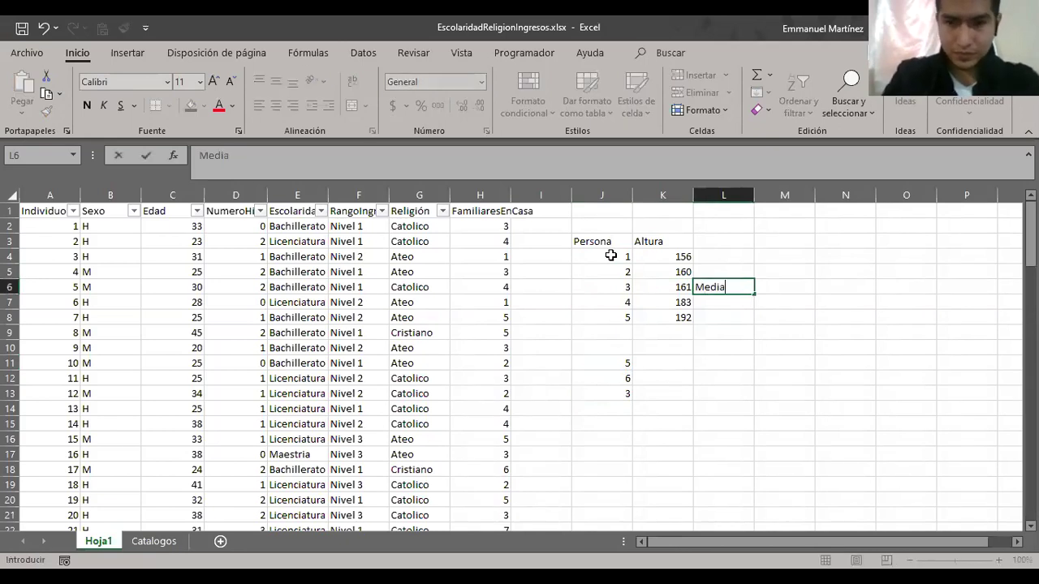
key("Return")
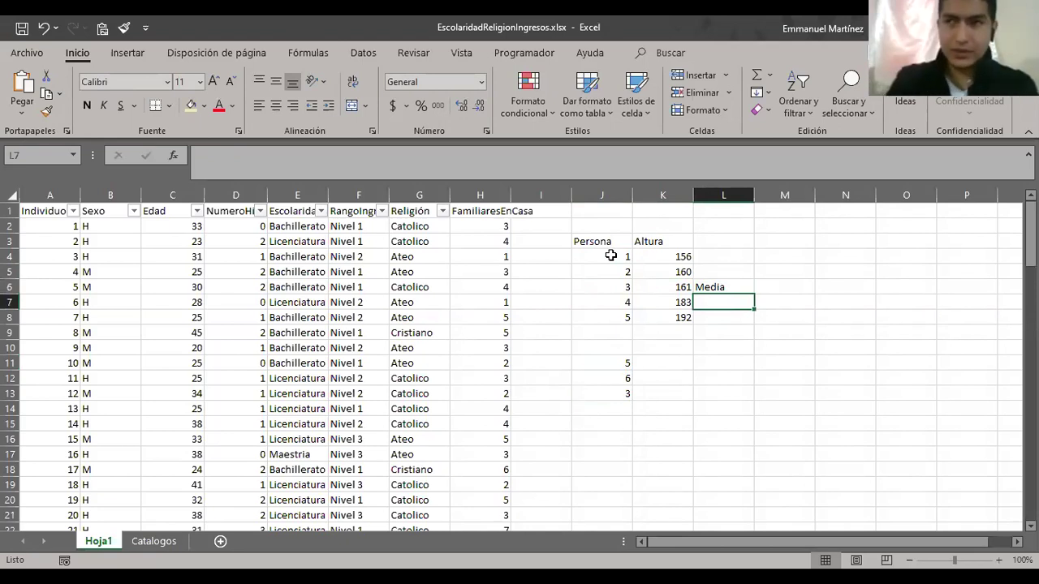
- Annotate the J12 calculation with the note "sumar 1" in cell K12
key("Left")
key("Left")
key("Down")
key("Down")
key("Down")
key("Down")
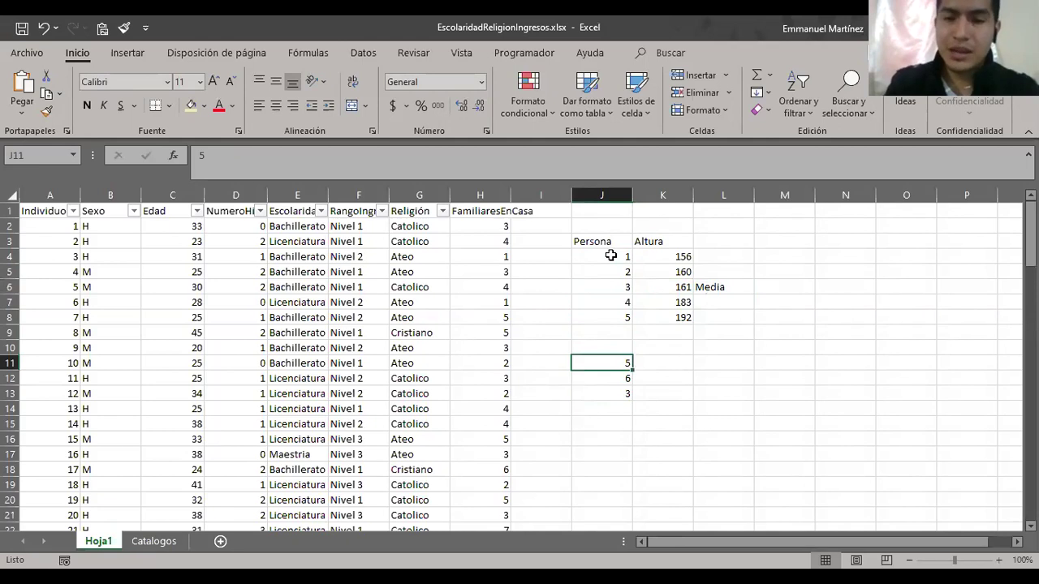
key("Down")
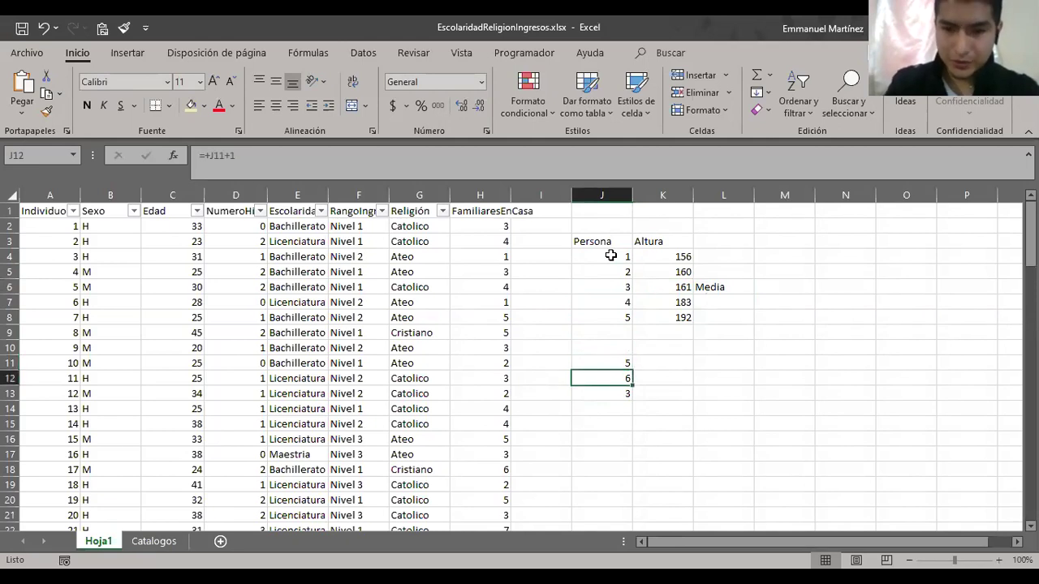
key("Down")
key("Up")
key("Right")
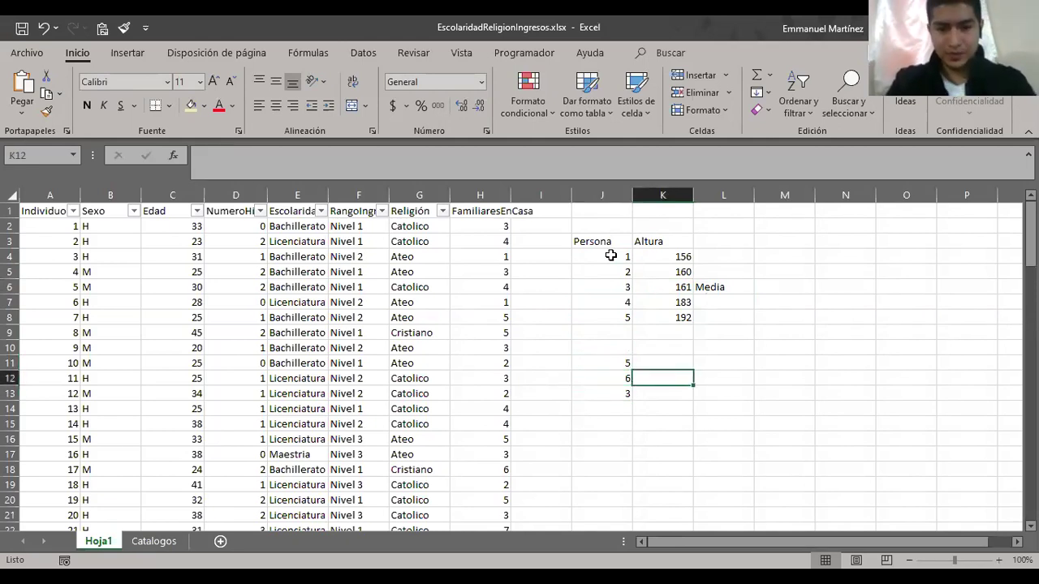
type("sumar 1")
key("Return")
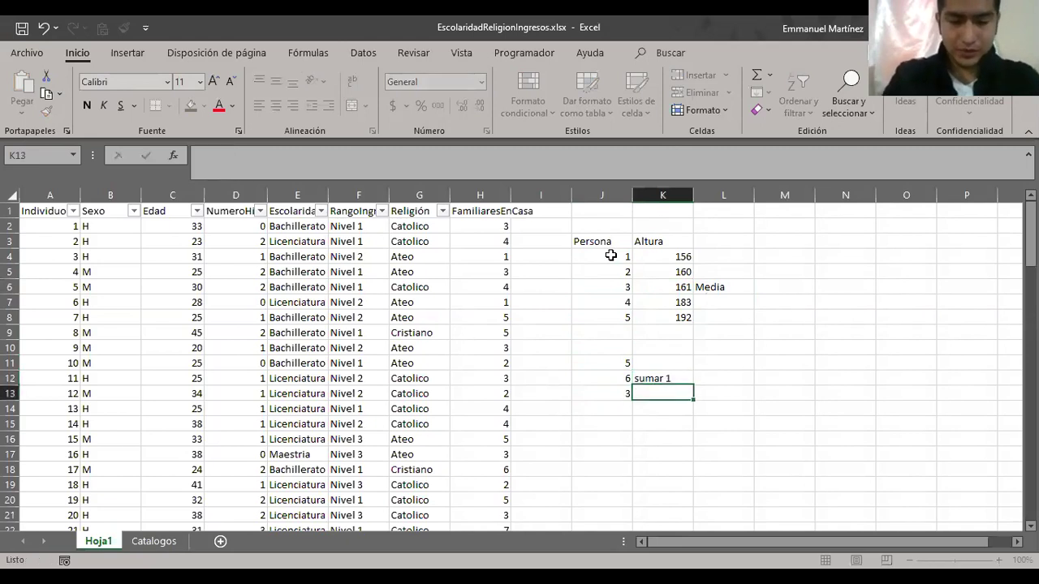
- Annotate the J13 calculation with the note "dividir sobre 2" in cell K13
type("divi")
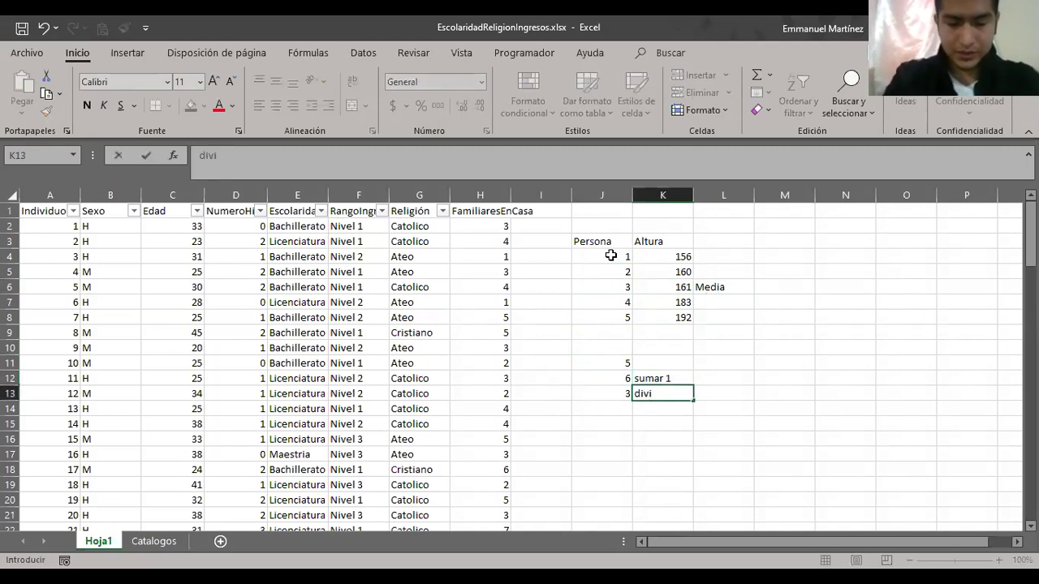
type("dir")
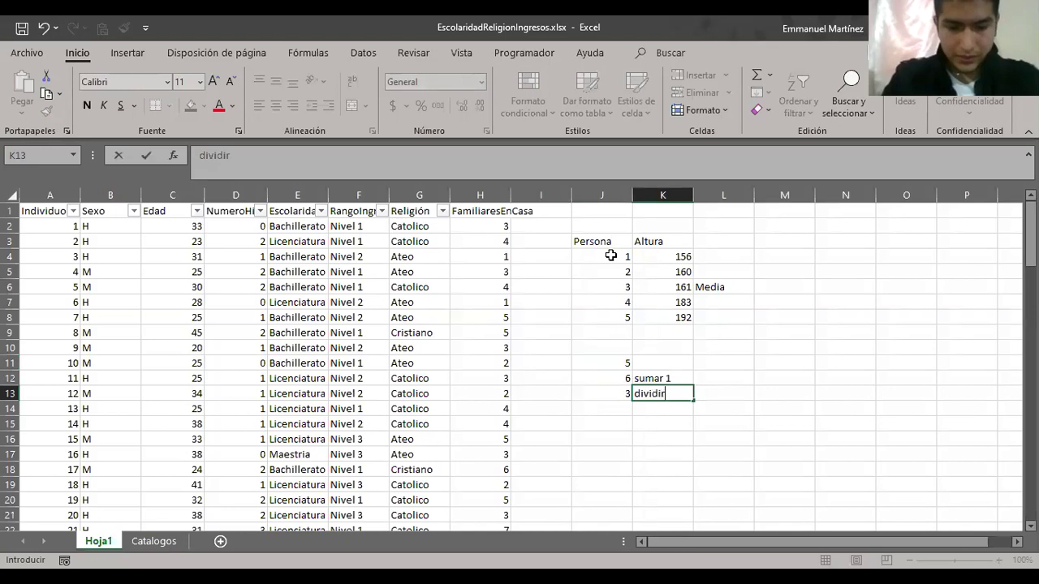
type(" sobre 2")
key("Return")
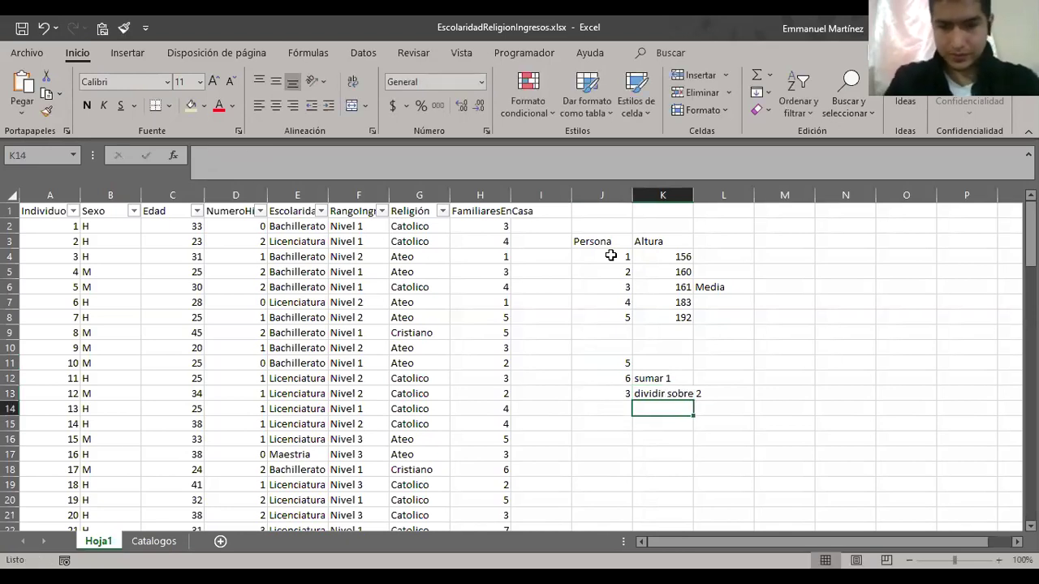
- Move the rows of persons 4 and 5 with their heights down one row, leaving row 7 empty
key("Up")
key("Up")
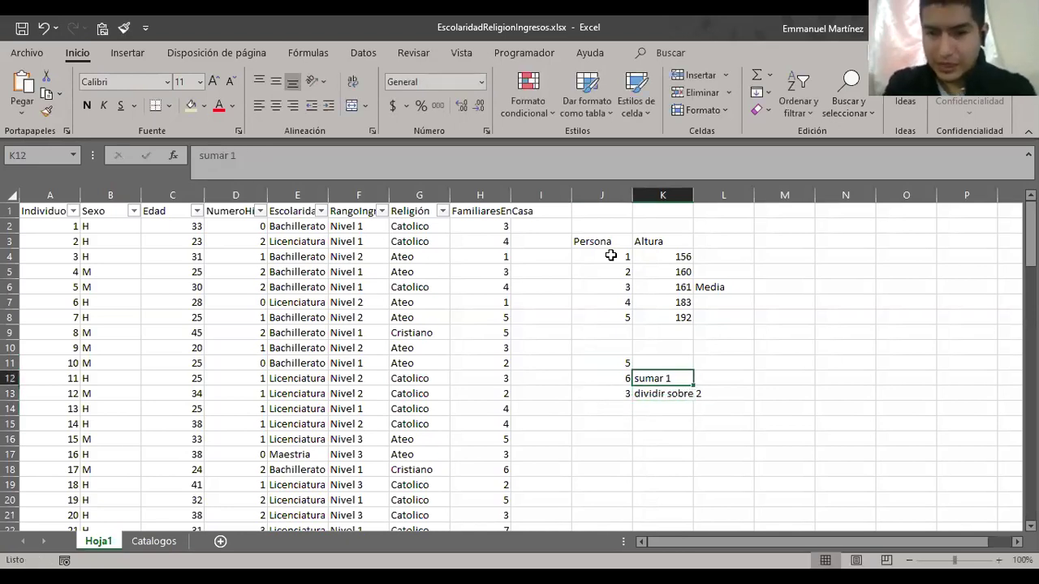
key("Up")
key("Up")
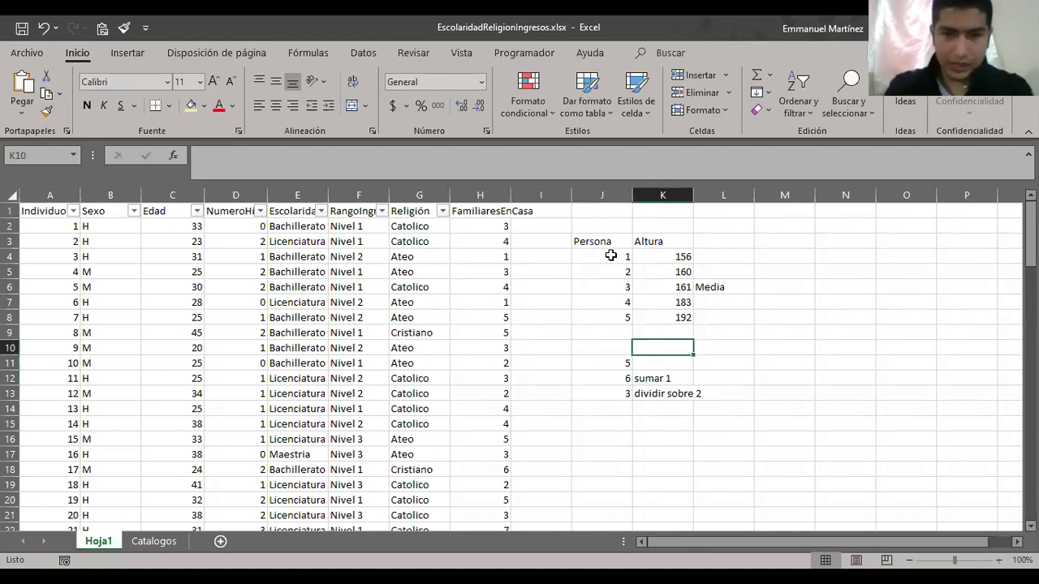
key("Up")
key("Up")
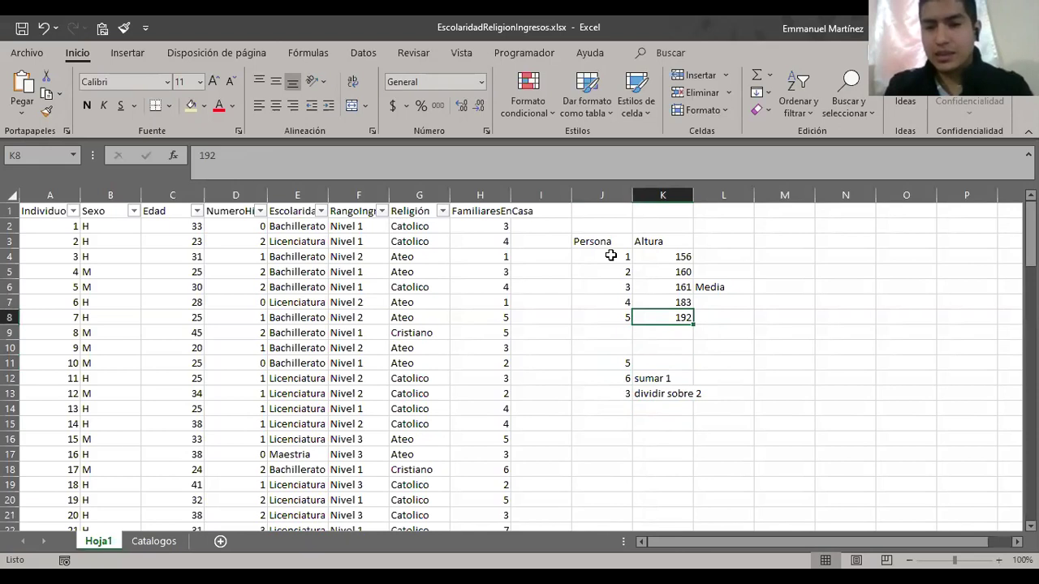
key("Up")
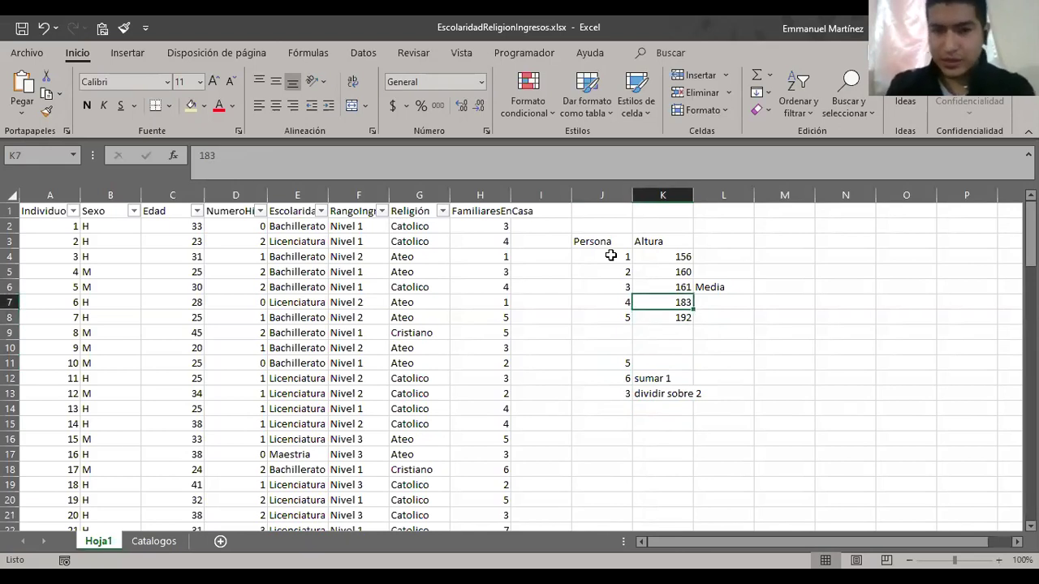
key("Left")
key("shift+Right")
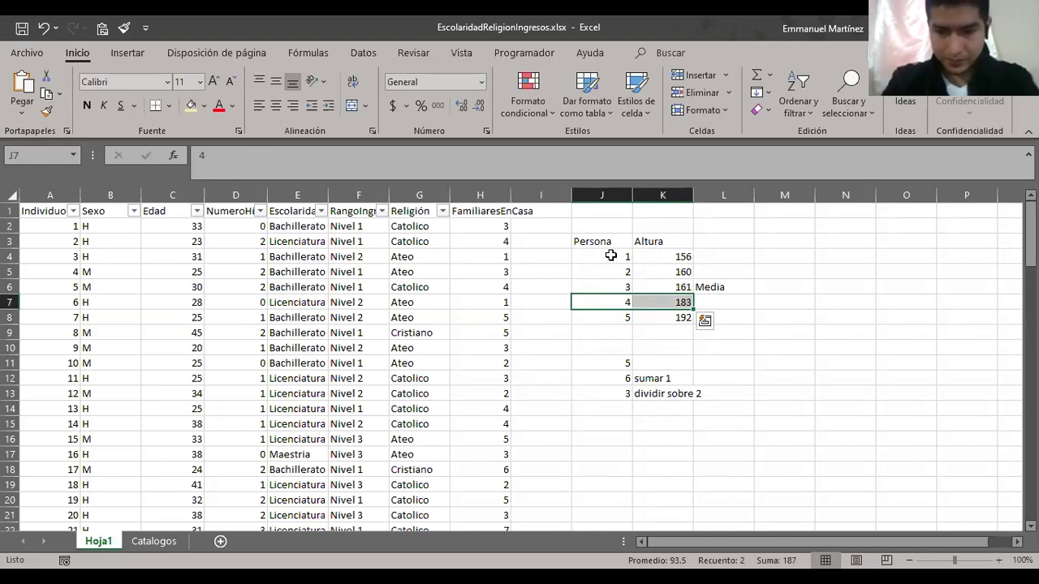
key("ctrl+plus")
key("Escape")
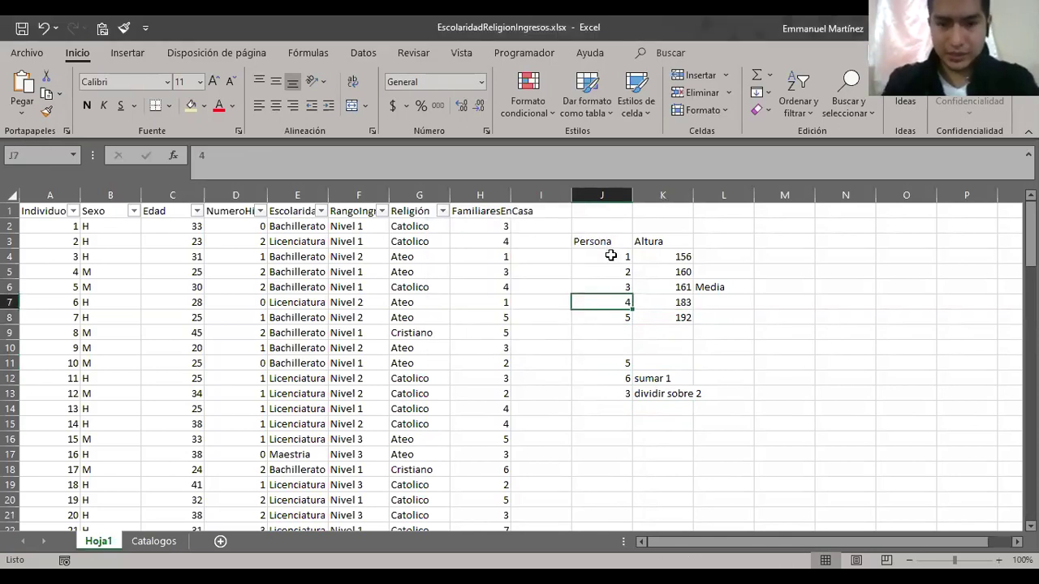
key("shift+Down")
key("ctrl+x")
key("Down")
key("ctrl+v")
key("Up")
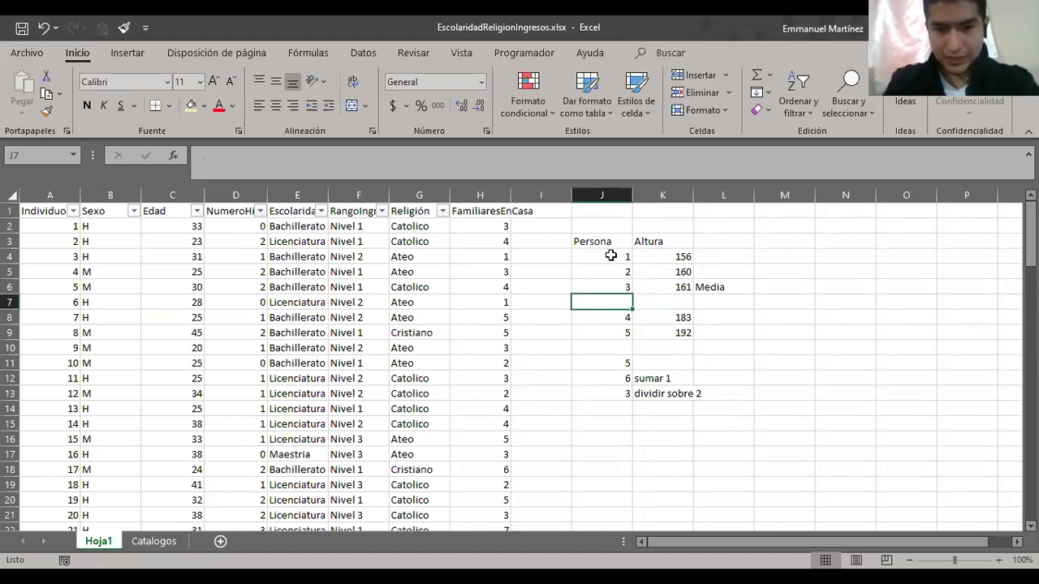
- Add person 6 with a height of 170 in row 7 of the table
type("6")
key("Tab")
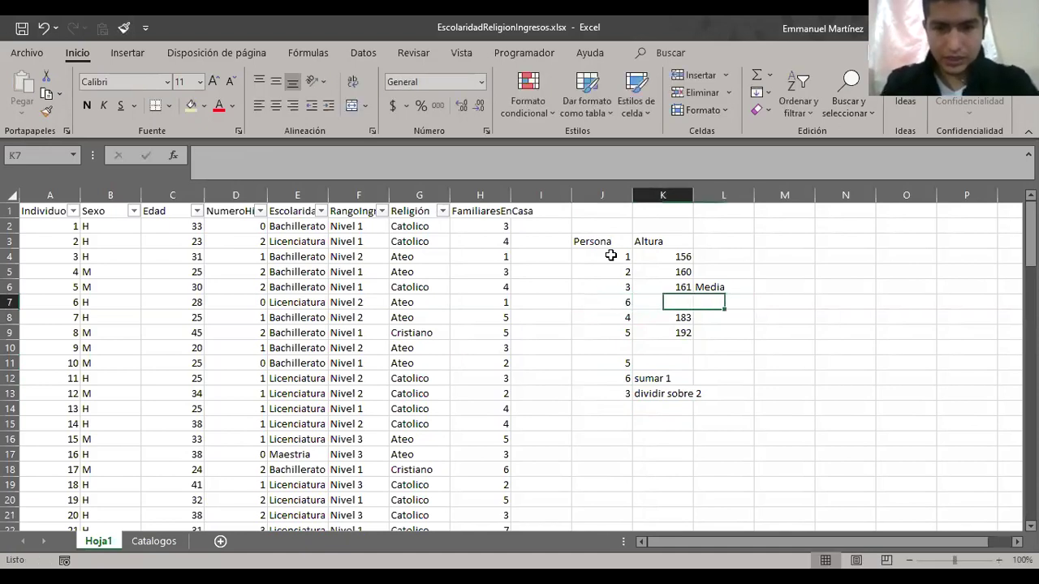
type("17")
key("Return")
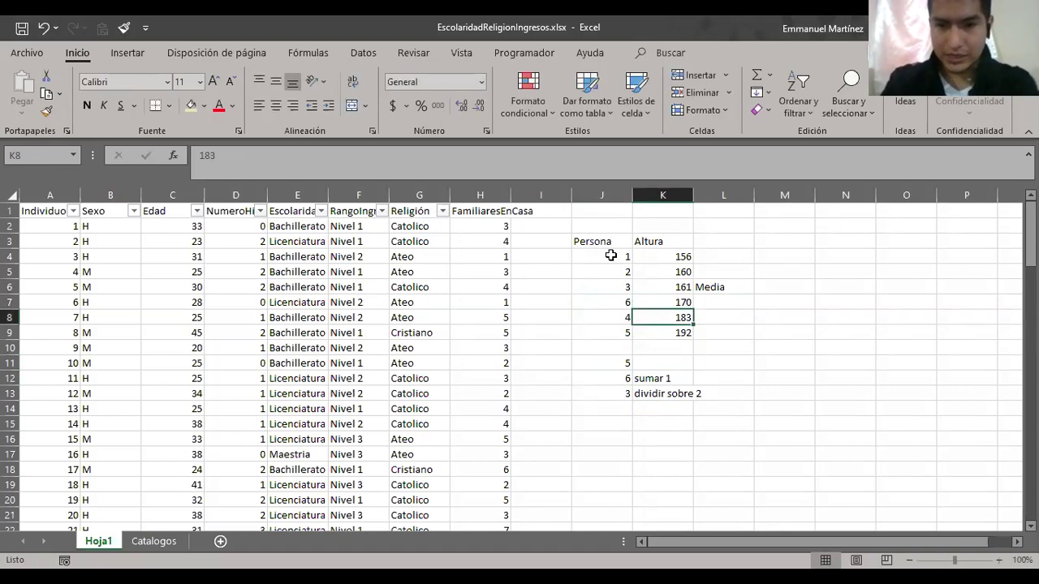
- Enter the new number of people, 6, in cell M11
key("Right")
key("Right")
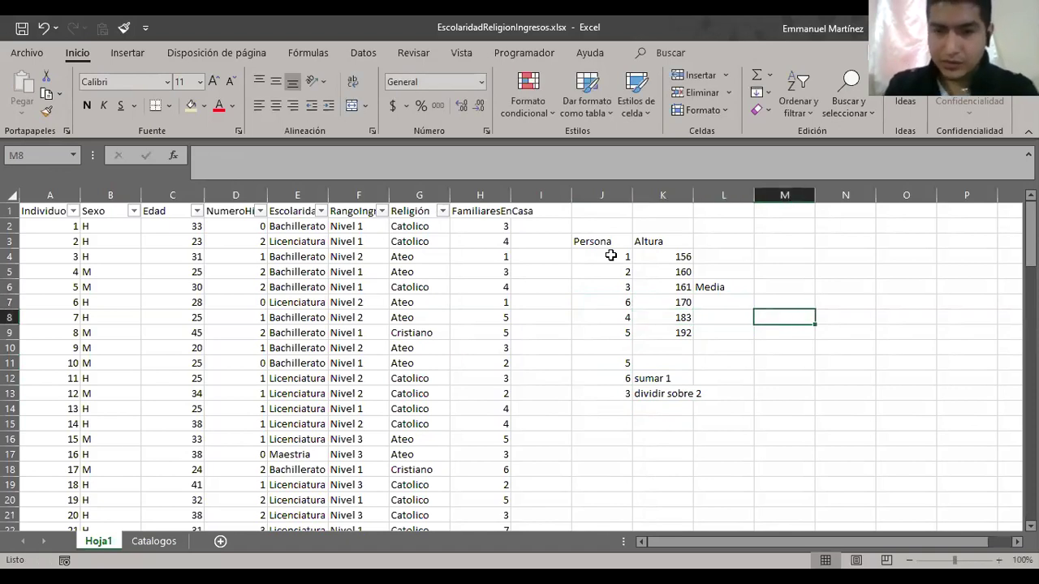
key("Down")
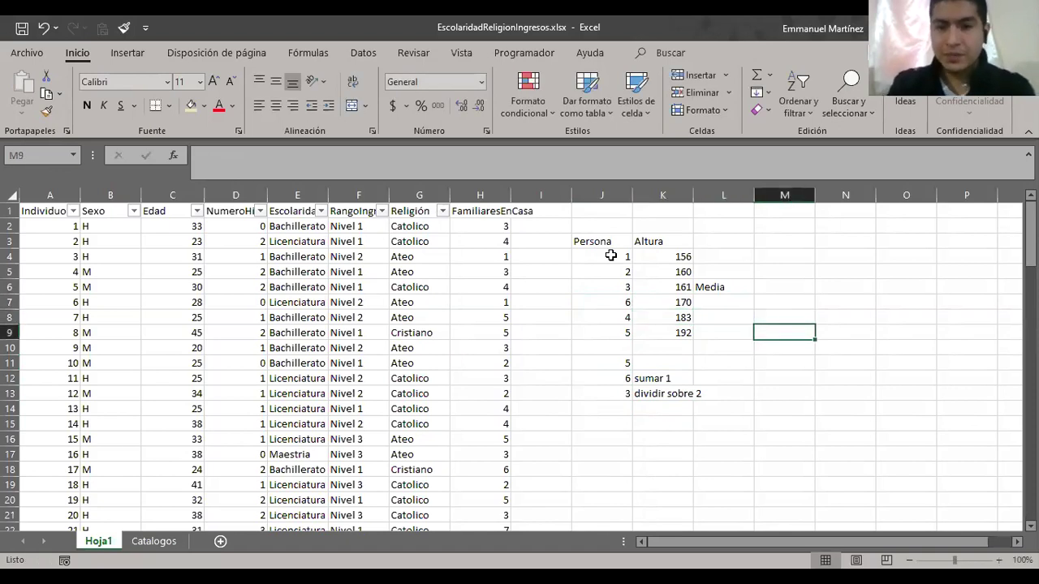
key("Down")
key("Down")
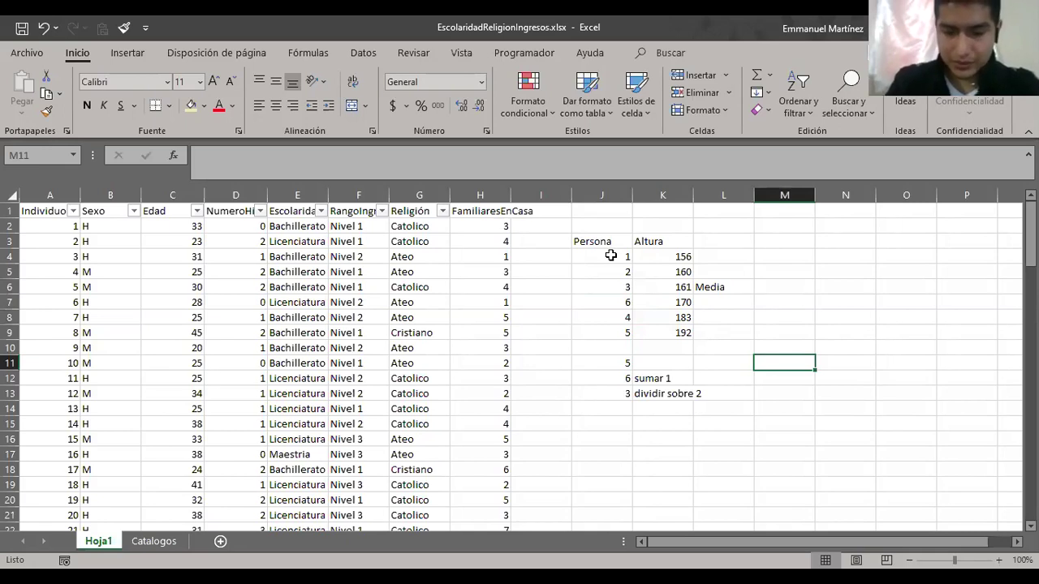
type("6")
key("Return")
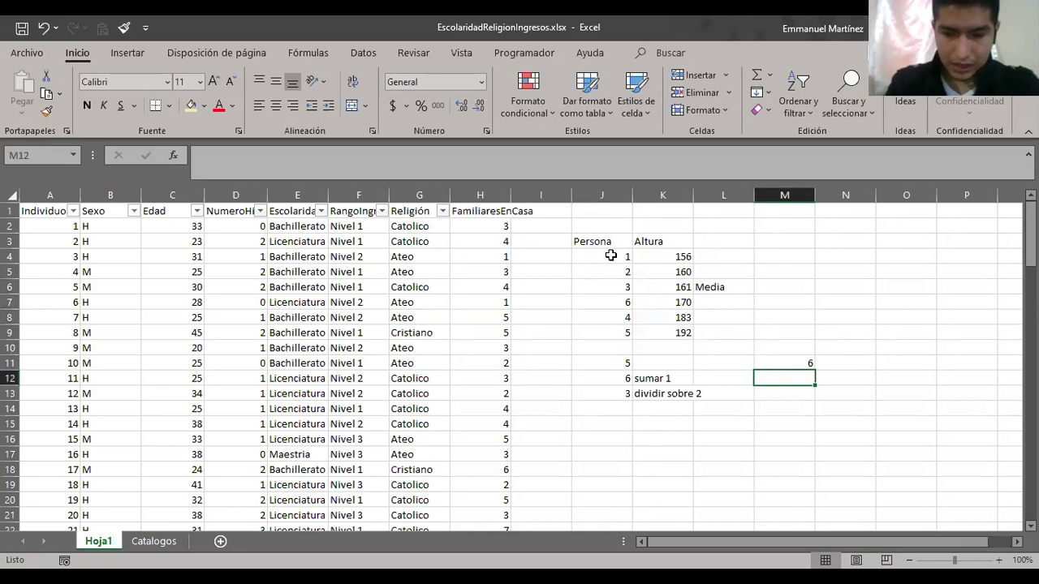
- Halve the number of people in cell M12 with the formula =+M11/2
key("alt")
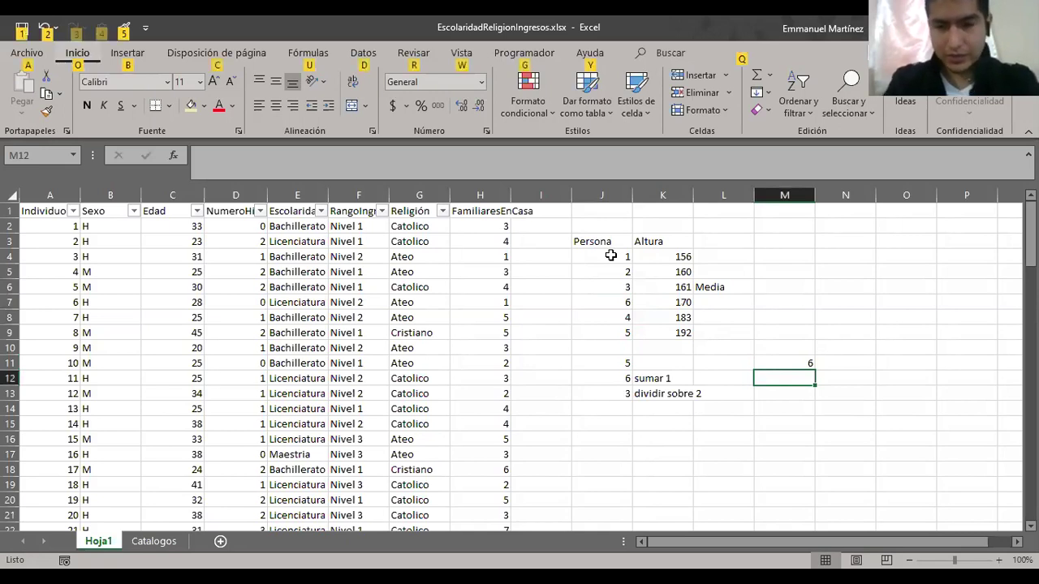
key("Escape")
key("Up")
key("Down")
type("+")
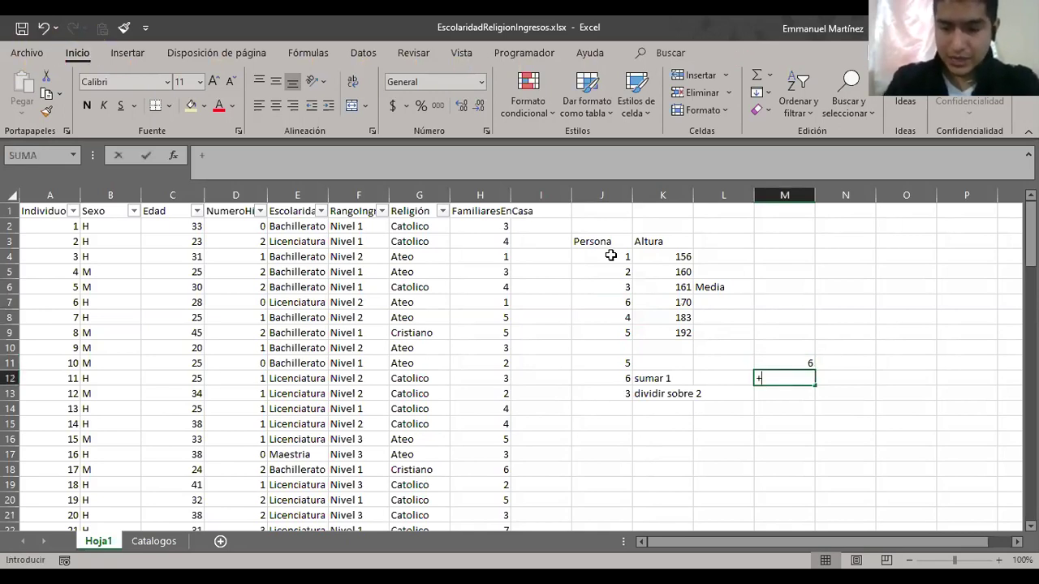
key("Up")
type("/2")
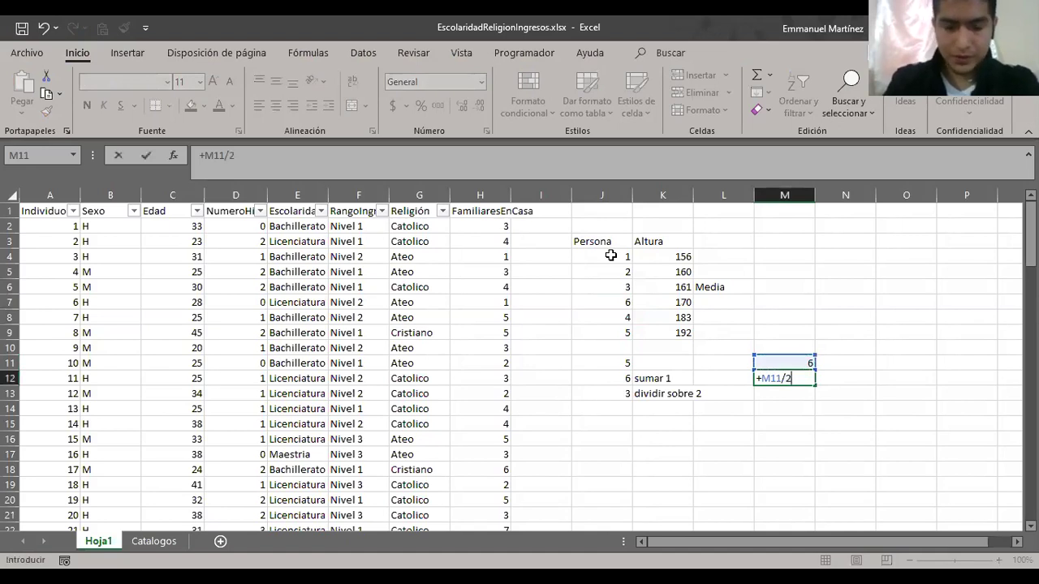
key("Return")
key("Up")
key("F2")
key("Escape")
key("shift+Down")
key("Down")
key("Up")
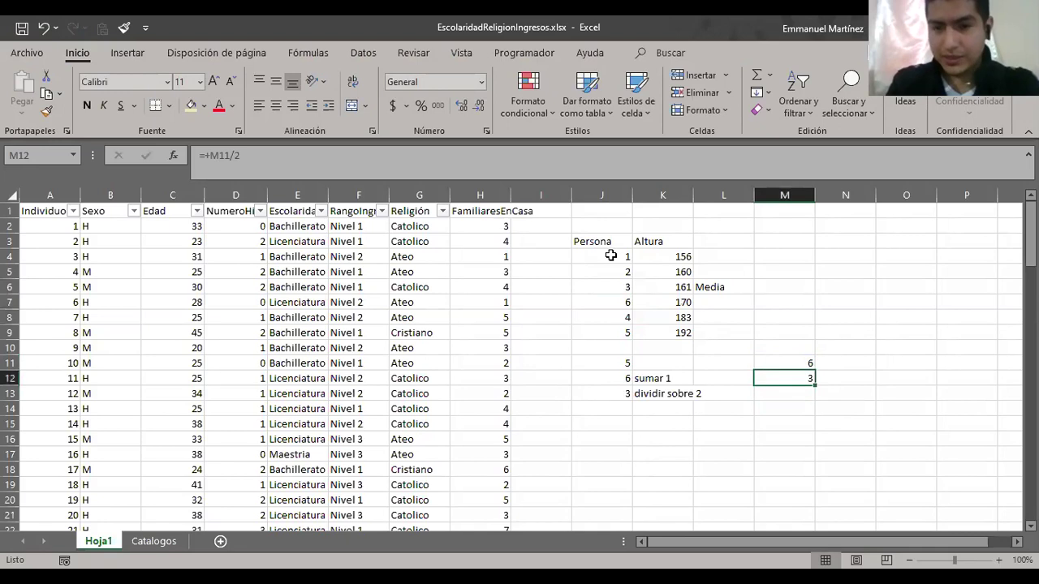
- Compare how many heights lie above and below the third height in K6
left_click(668, 289)
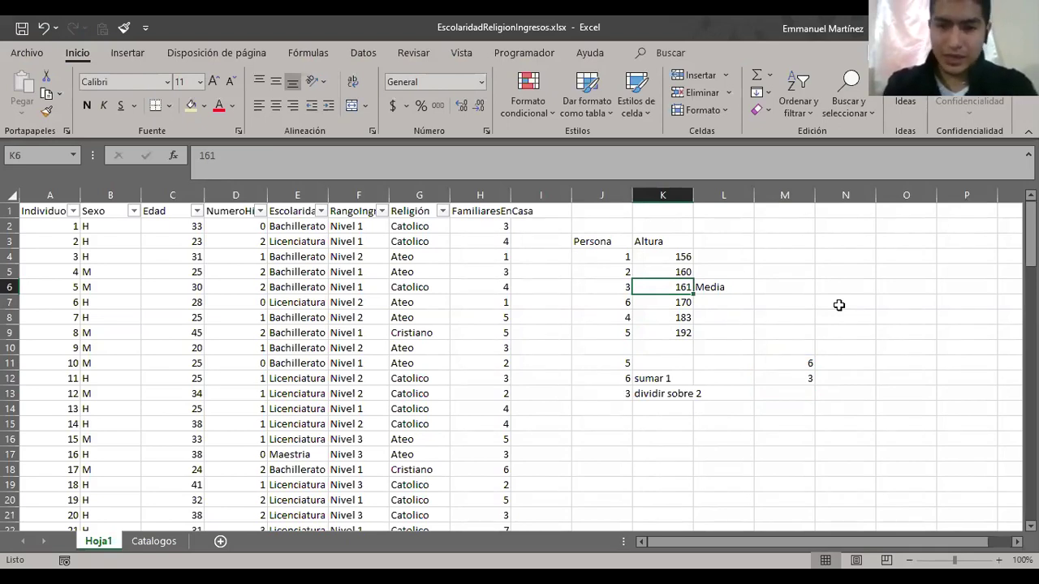
key("shift+Up")
key("shift+Up")
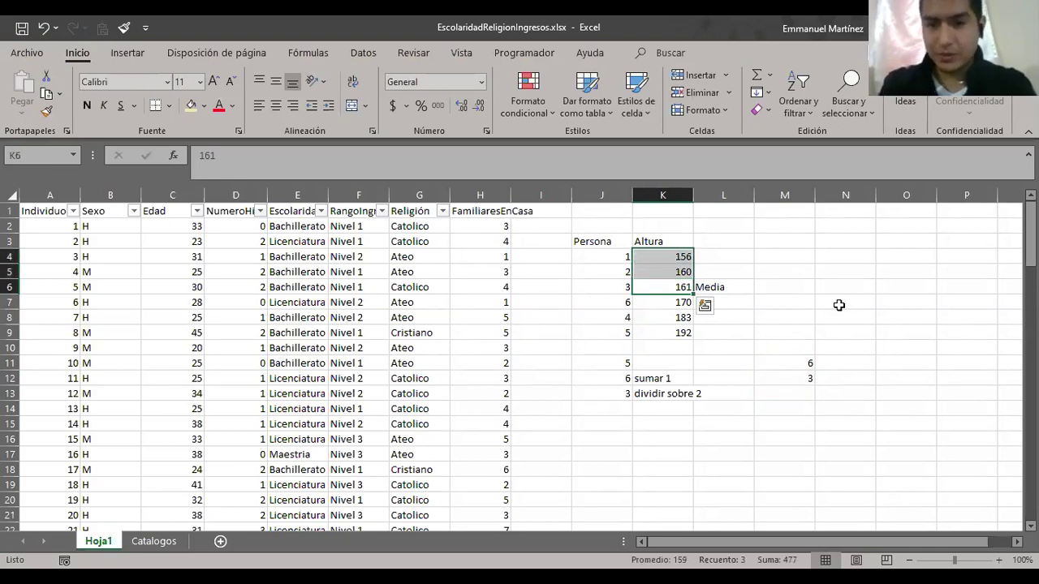
key("shift+Down")
key("shift+Down")
key("shift+Down")
key("shift+Down")
key("shift+Down")
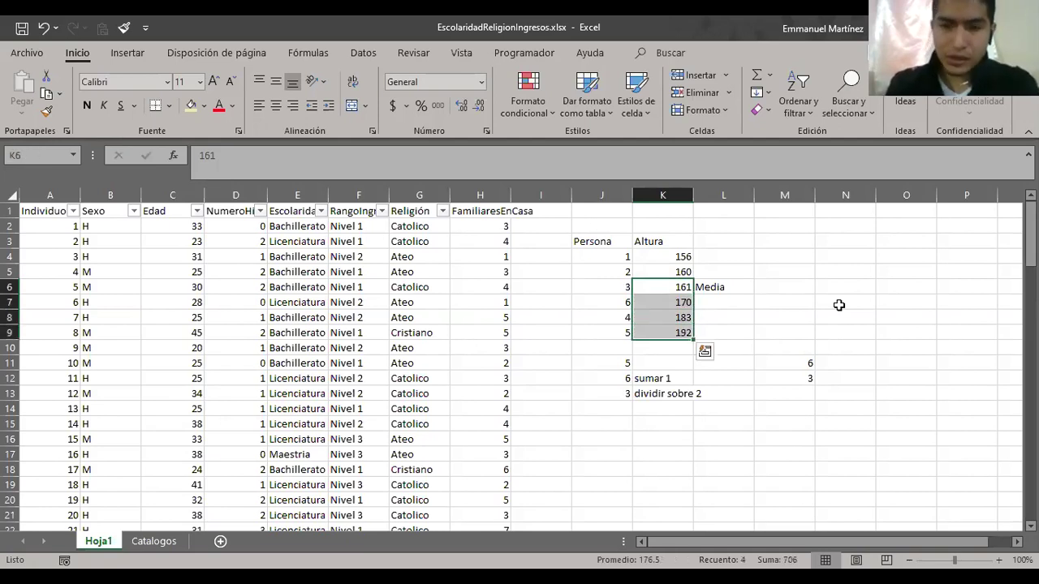
key("Left")
key("Right")
key("Left")
key("Right")
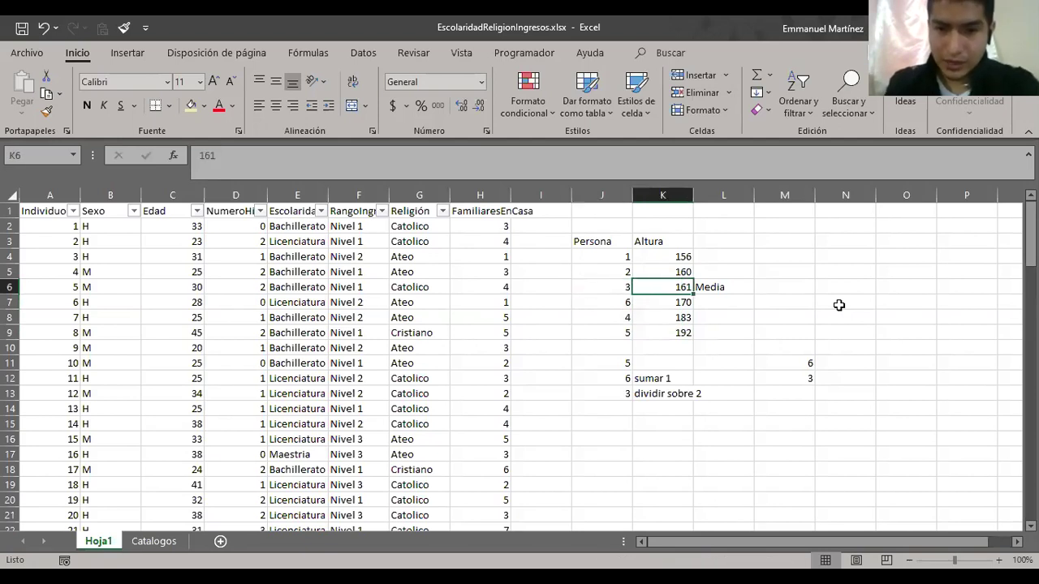
- Add 1 to the M12 result in cell M13 to get the second middle position
key("Right")
key("Right")
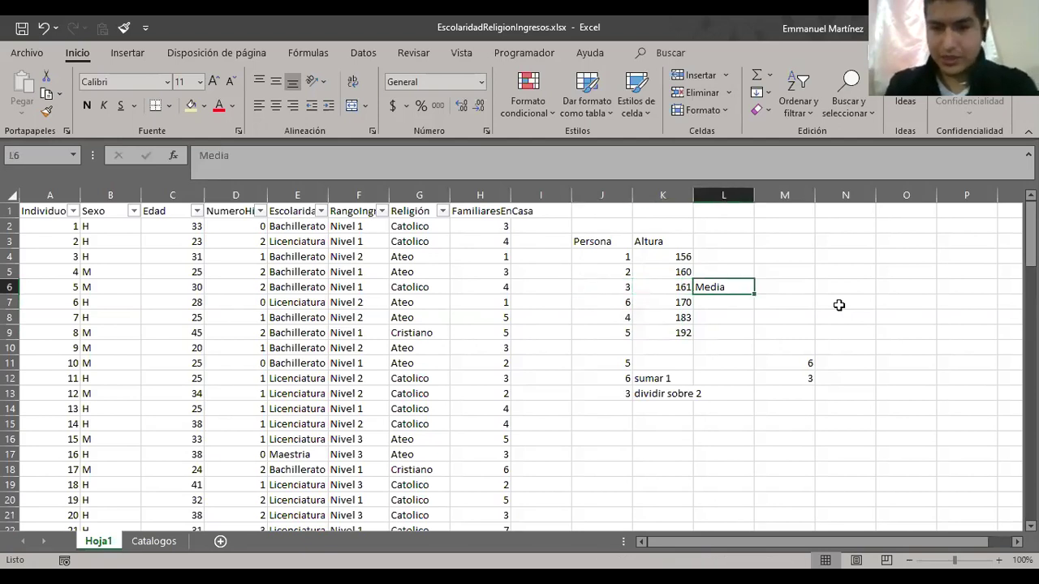
key("Down")
key("Down")
key("Down")
key("Down")
key("Down")
key("Down")
key("Down")
key("Up")
key("Down")
key("Up")
key("Up")
key("Down")
key("Down")
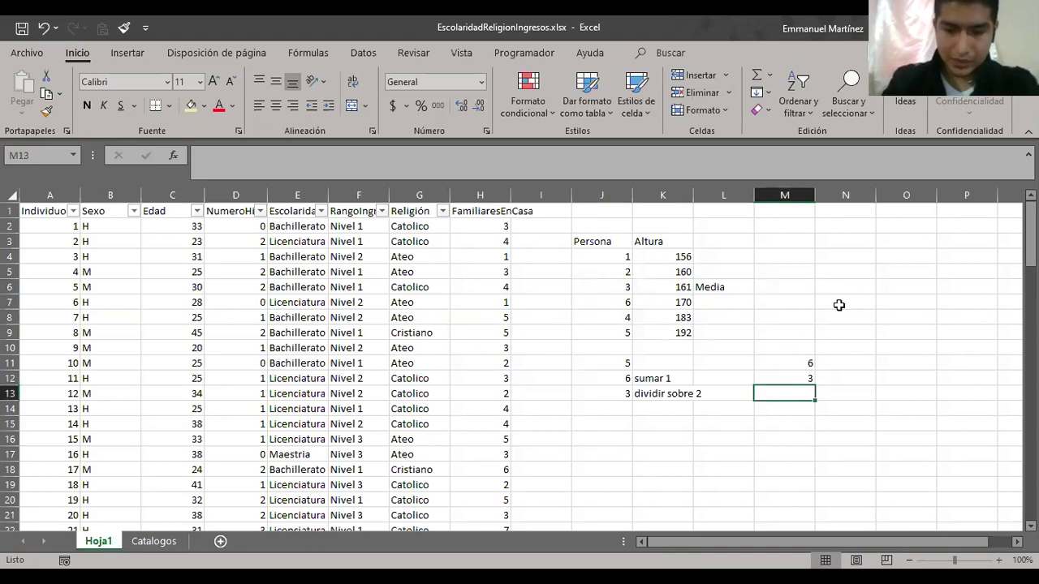
type("+")
key("Up")
type("+M1")
key("Return")
key("Up")
key("Up")
key("Down")
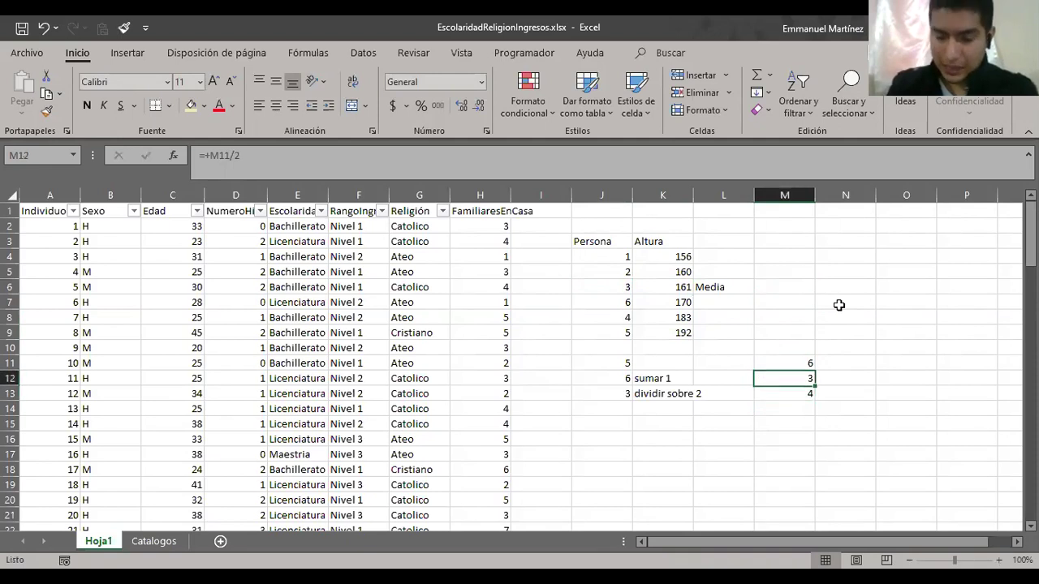
- Copy the two middle heights in K6:K7 into N12:N13, next to their position numbers
key("Up")
key("Down")
left_click_drag(688, 288, 686, 289)
key("ctrl+c")
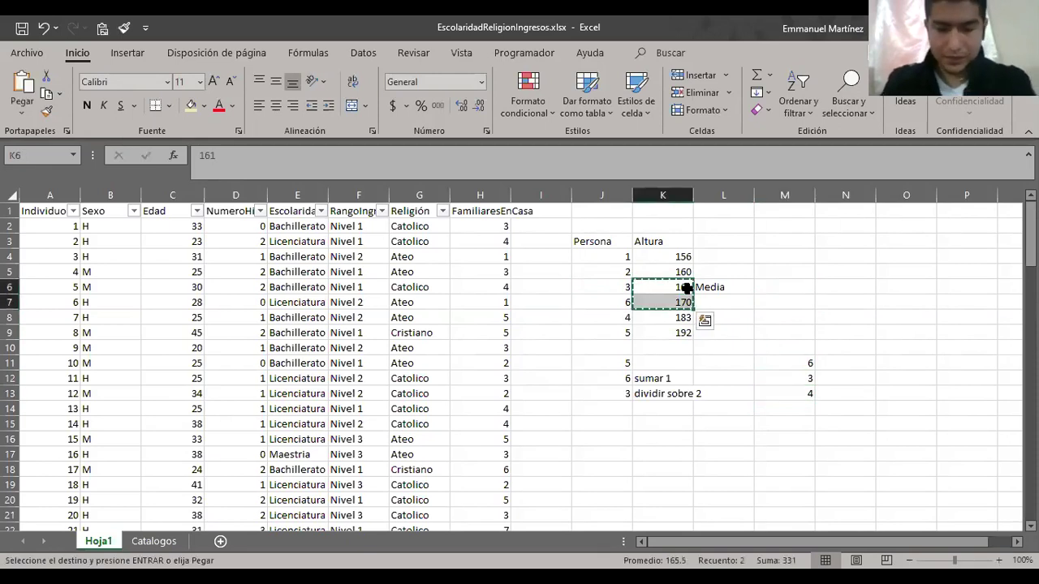
key("Right")
key("Right")
key("Down")
key("Down")
key("Down")
key("Down")
key("Down")
key("Down")
key("Right")
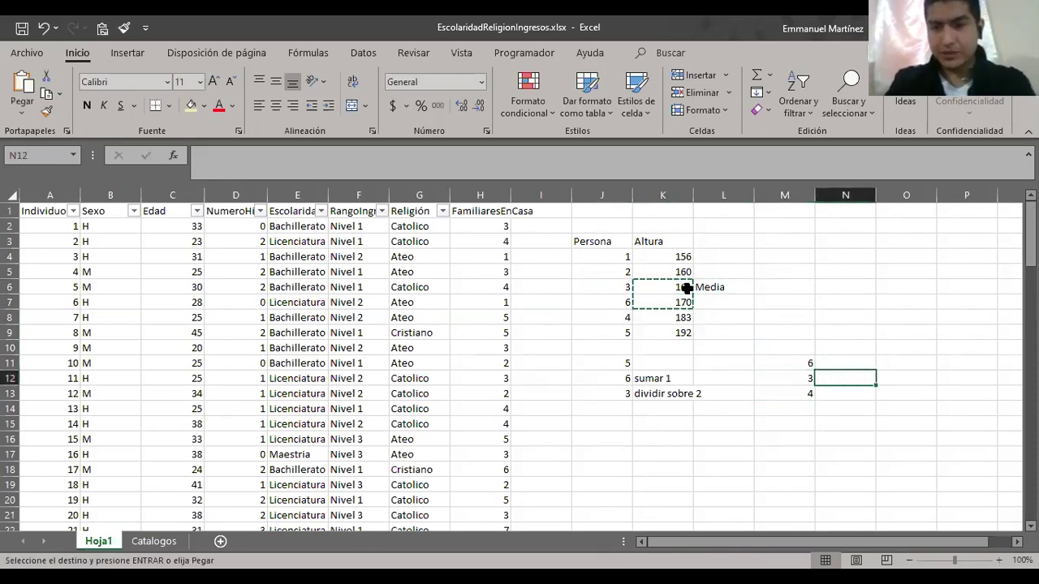
key("Return")
key("Left")
key("Right")
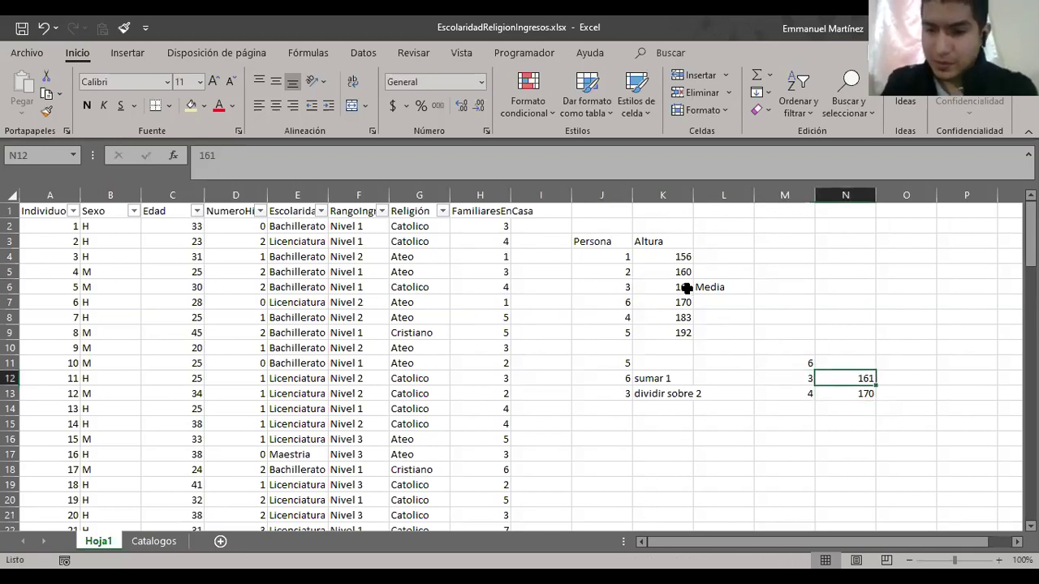
- Average the two middle heights in cell O13 with the formula =+PROMEDIO(N12:N13)
key("Down")
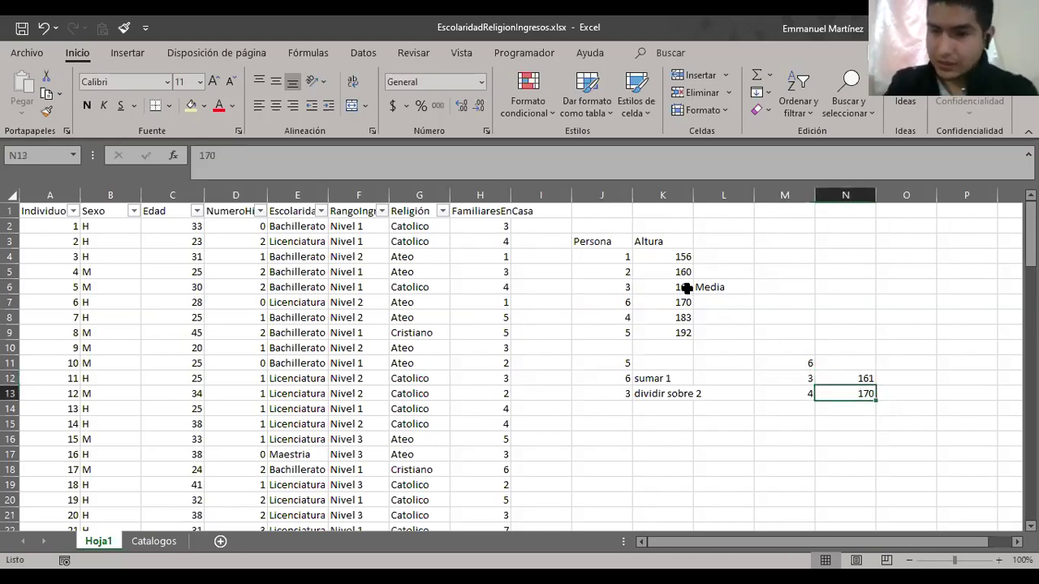
key("Right")
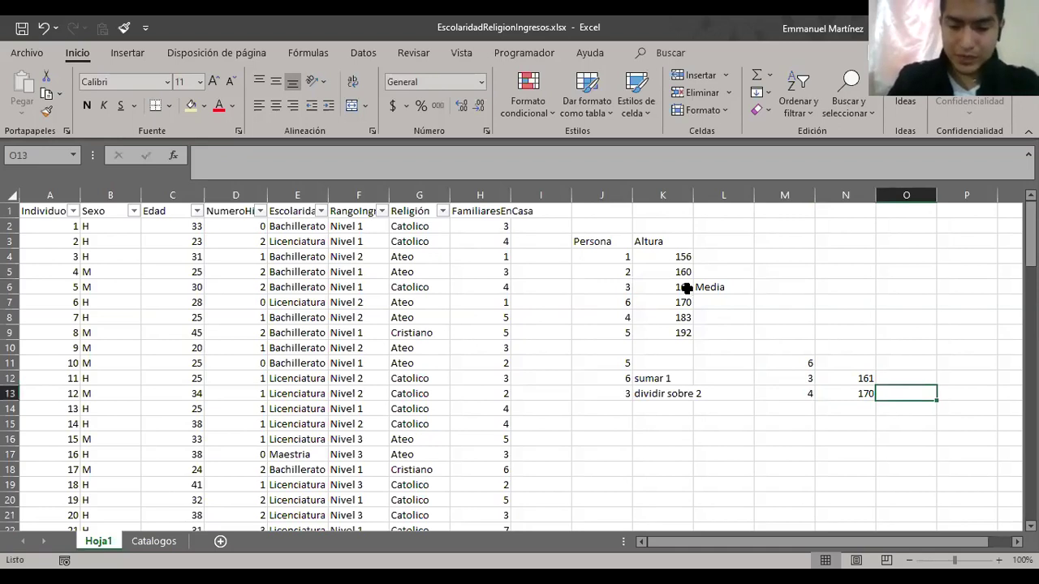
type("+Pro")
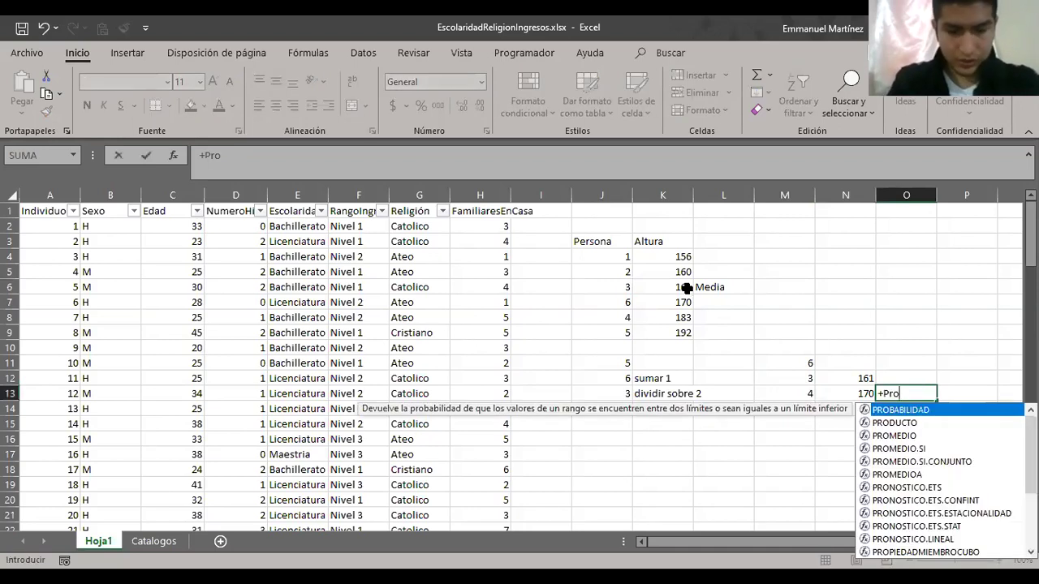
key("Down")
key("Down")
key("Tab")
key("Left")
key("Up")
key("shift+Down")
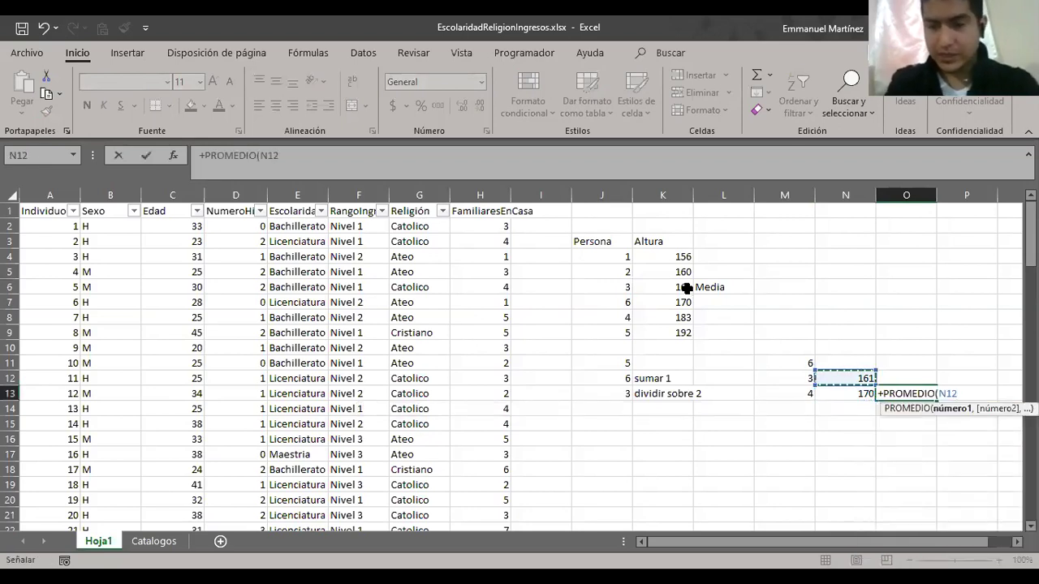
key("ctrl+Return")
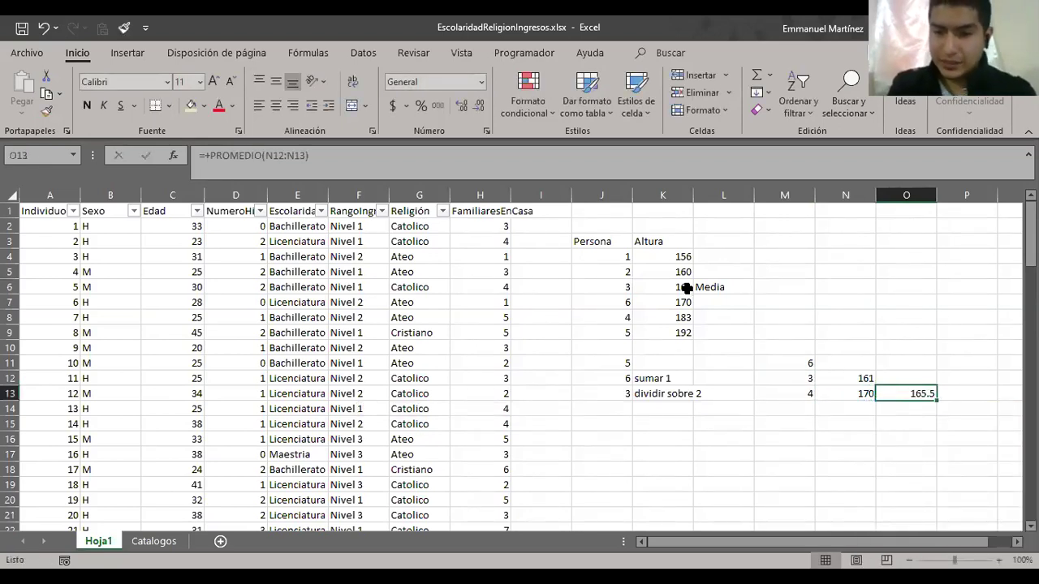
- Label the O13 average by entering "Mediana" in cell P13
key("Right")
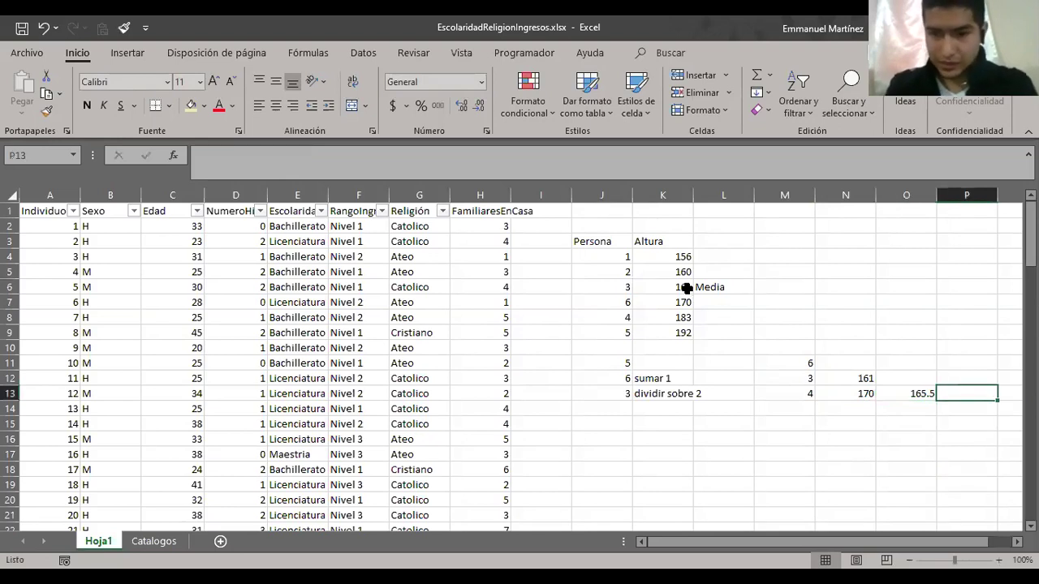
type("Med")
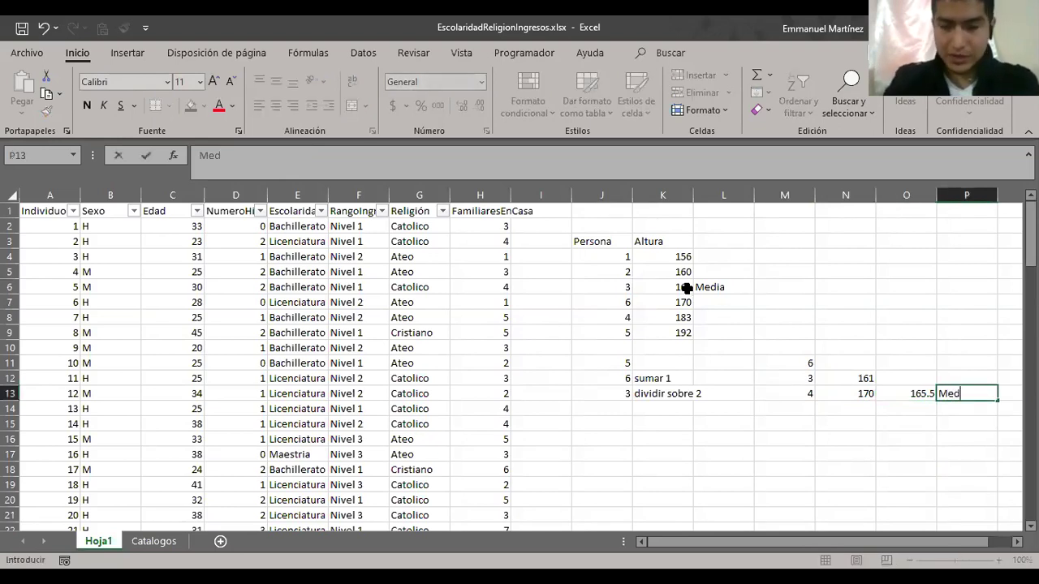
type("iana")
key("Return")
key("Up")
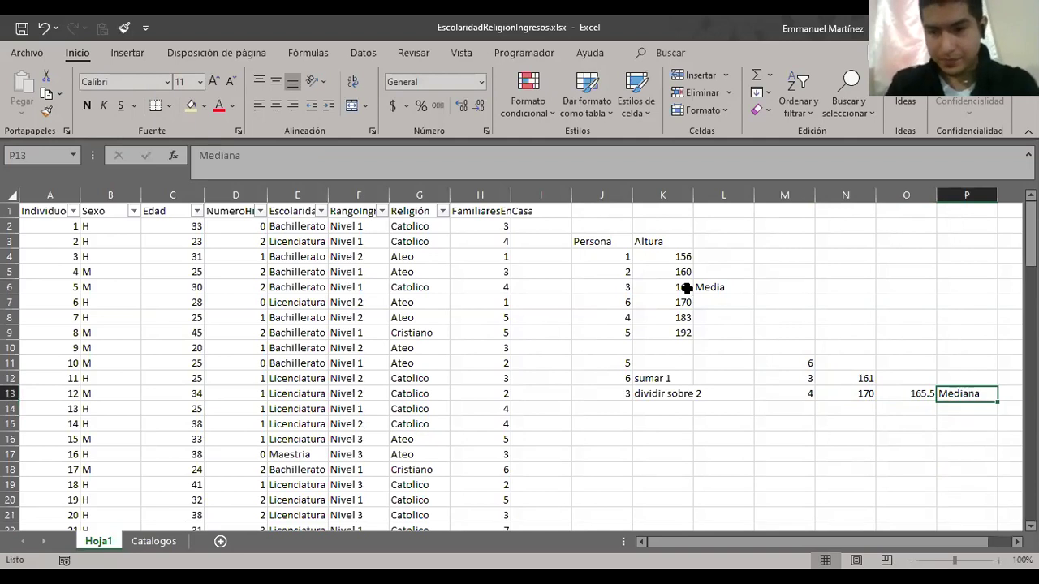
key("Left")
- Shift the last three Persona/Altura rows, J7:K9, down one row to free row 7
left_click(649, 302)
left_click_drag(620, 302, 646, 301)
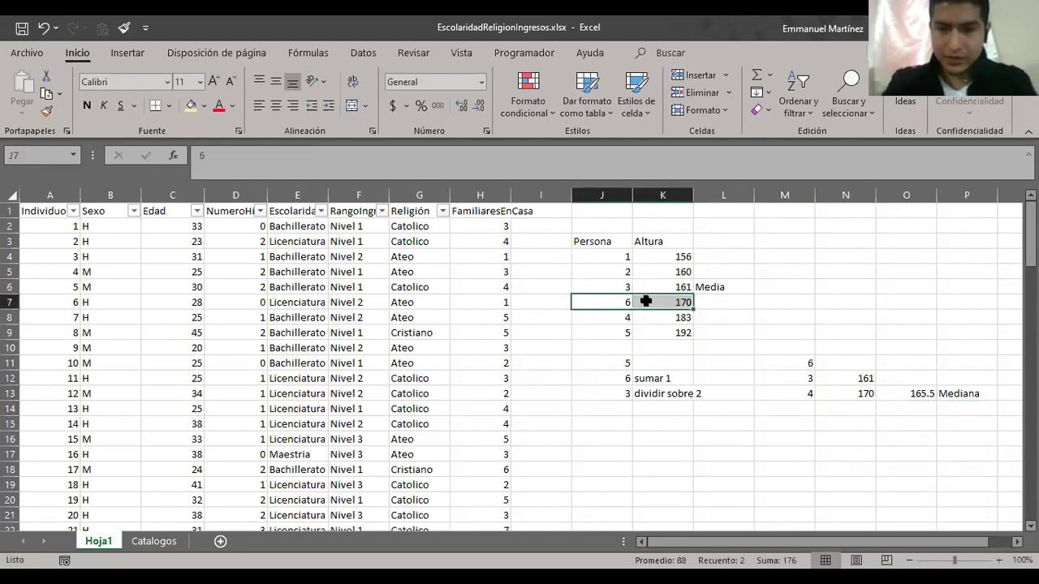
key("ctrl+plus")
key("Escape")
left_click_drag(614, 301, 650, 332)
key("ctrl+c")
key("ctrl+v")
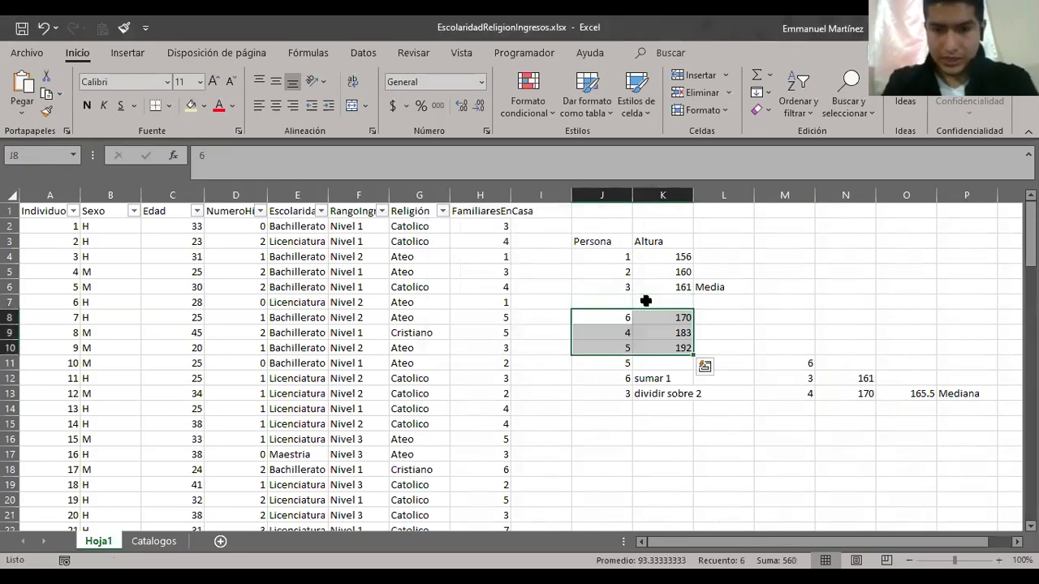
- Enter the label "Mediana" in cell J7 of the freed row
key("Up")
type("Mediana")
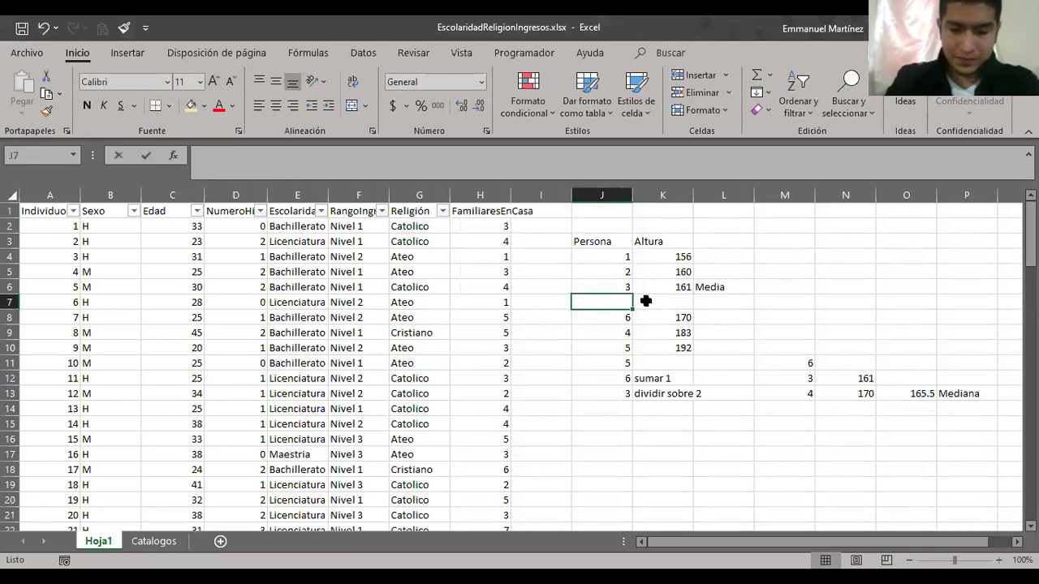
key("Tab")
- Try to copy the O13 average with its formula into cell K7 beside the Mediana label
key("Right")
key("Right")
key("Right")
key("Right")
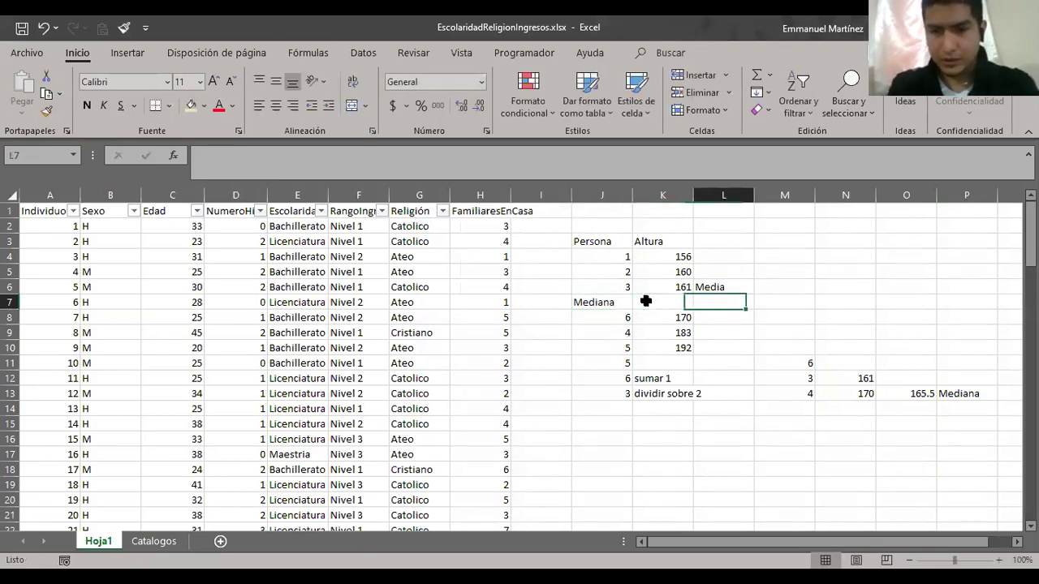
key("Down")
key("Down")
key("Down")
key("Down")
key("Down")
key("Down")
key("ctrl+c")
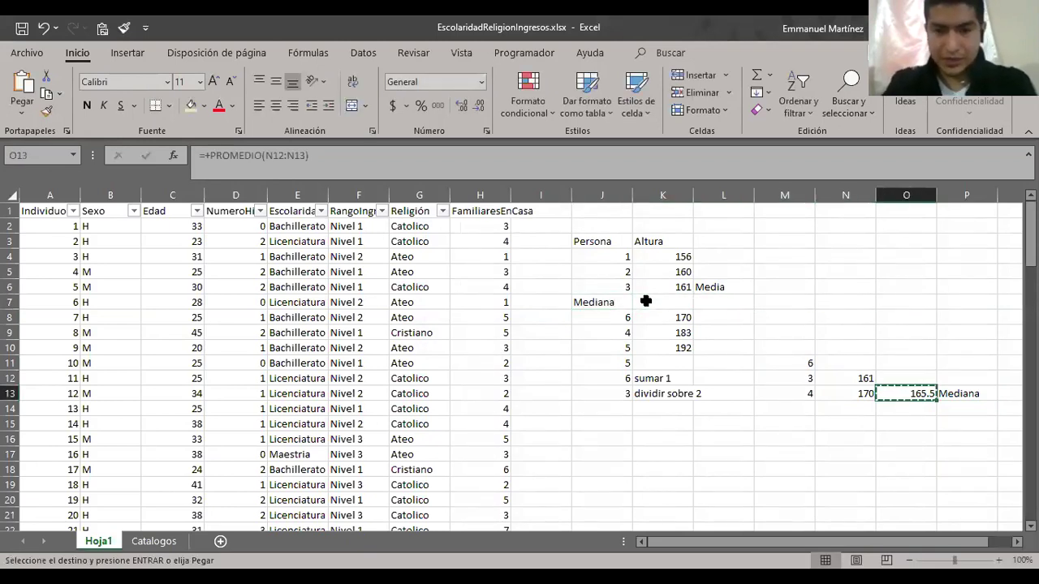
left_click(652, 300)
key("ctrl+v")
key("BackSpace")
key("Escape")
- Copy the average in O13 and paste it as a plain value into K7
left_click(921, 389)
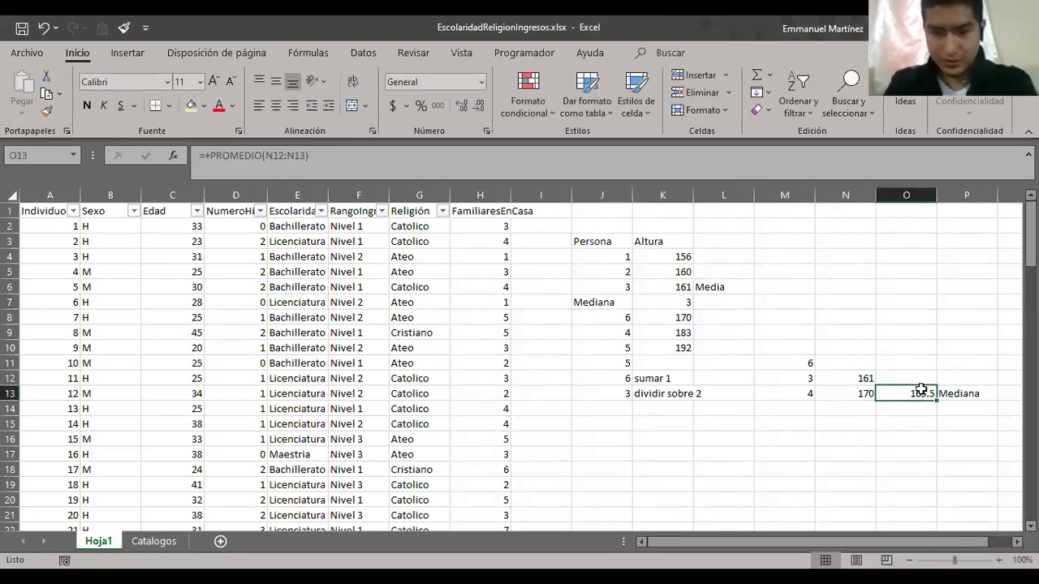
key("ctrl+c")
key("Left")
key("Left")
key("Left")
key("Left")
key("Up")
key("Up")
key("Up")
key("Up")
key("Up")
key("Up")
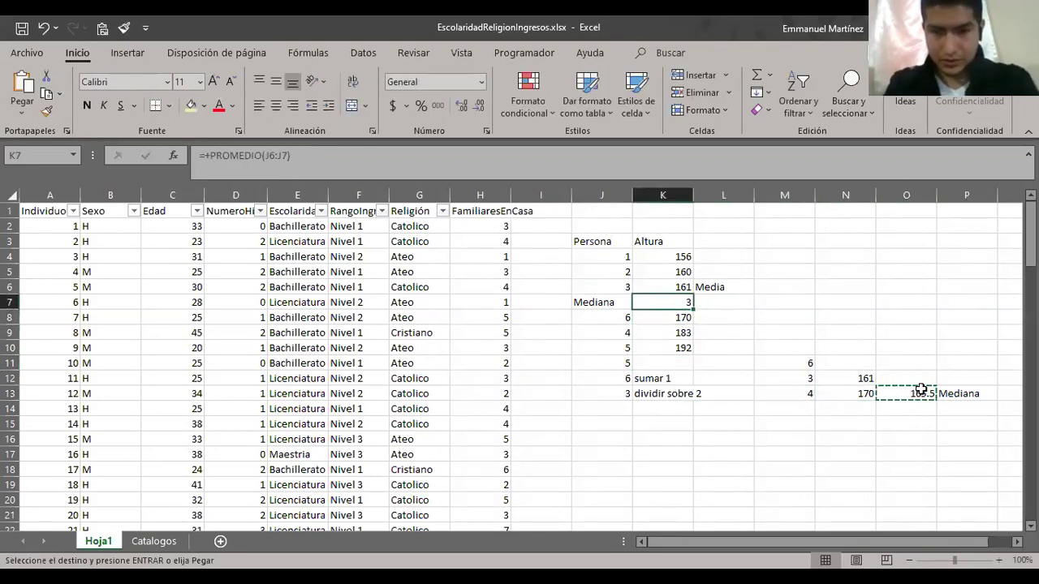
key("ctrl+v")
- Compare how many heights lie above and below the median in K7
key("shift+Up")
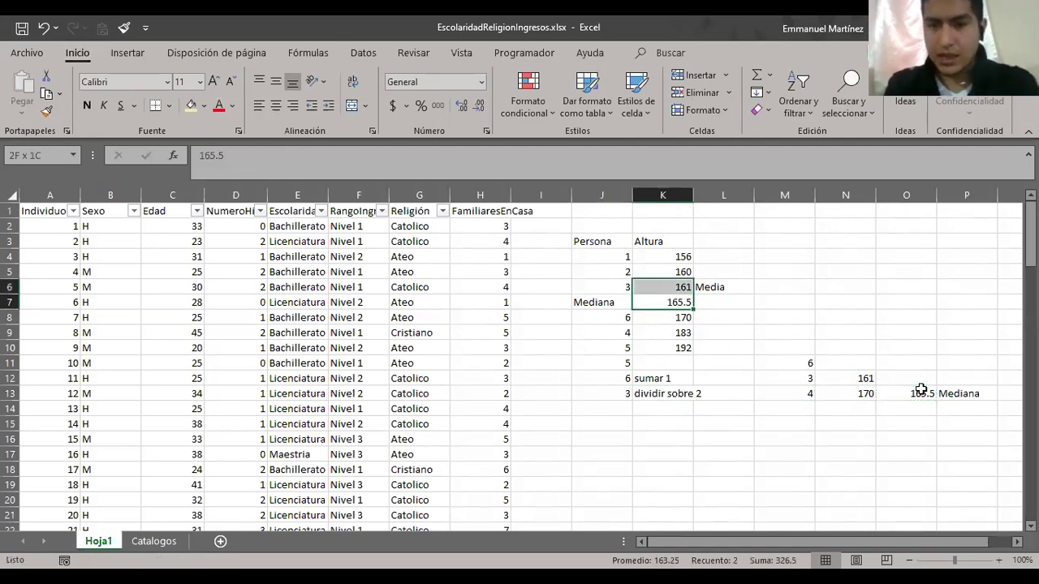
key("shift+Up")
key("shift+Up")
key("Down")
key("Up")
key("shift+Down")
key("shift+Down")
key("shift+Down")
- Move the odd-count calculation with its notes from J11:K13 down one row to start at J12
key("Down")
key("Down")
key("Down")
key("Down")
key("Left")
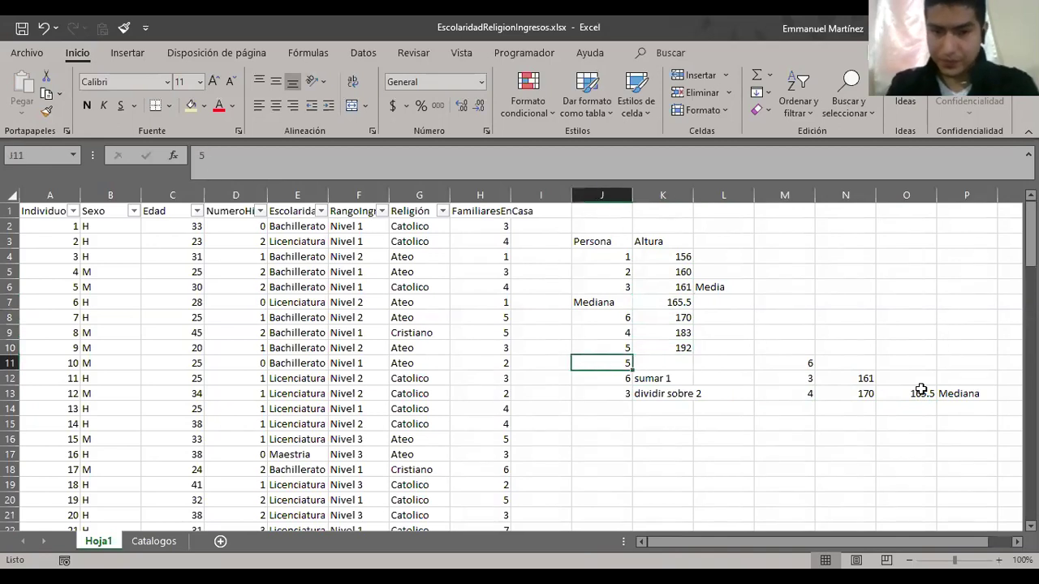
key("shift+Down")
key("shift+Down")
key("shift+Right")
key("ctrl+x")
key("Down")
key("ctrl+v")
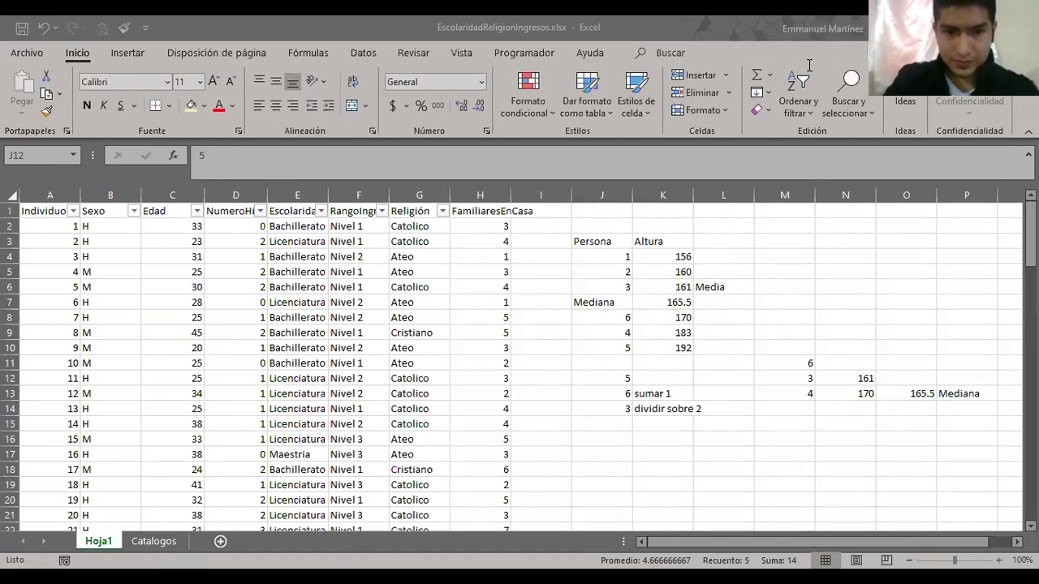
- Clear the whole median example in the range J3:P14
key("F2")
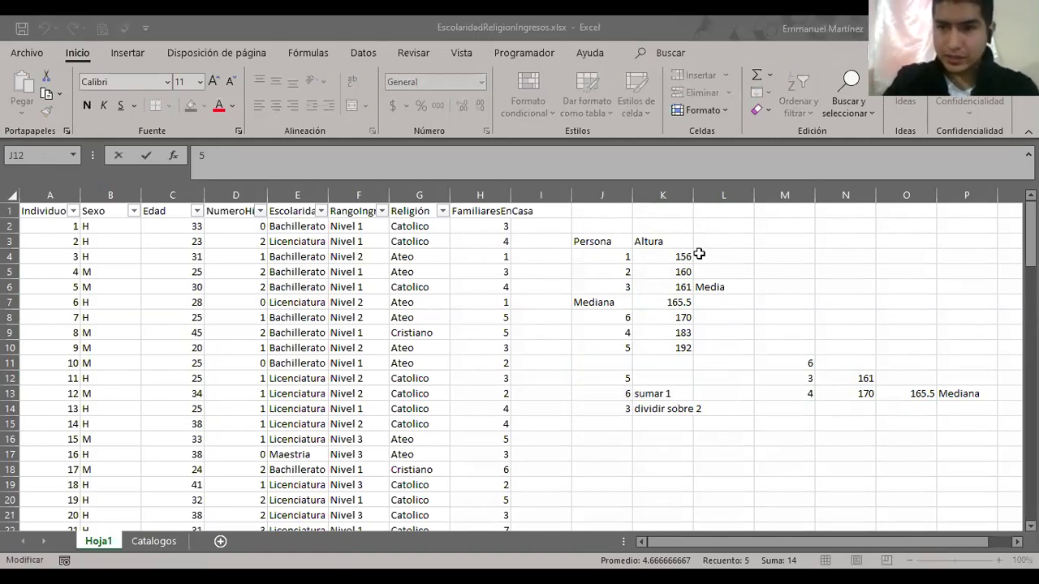
left_click_drag(592, 241, 803, 241)
key("shift+Down")
key("shift+Down")
key("shift+Down")
key("shift+Down")
key("shift+Down")
key("shift+Down")
key("shift+Down")
key("shift+Down")
key("shift+Down")
key("shift+Down")
key("shift+Down")
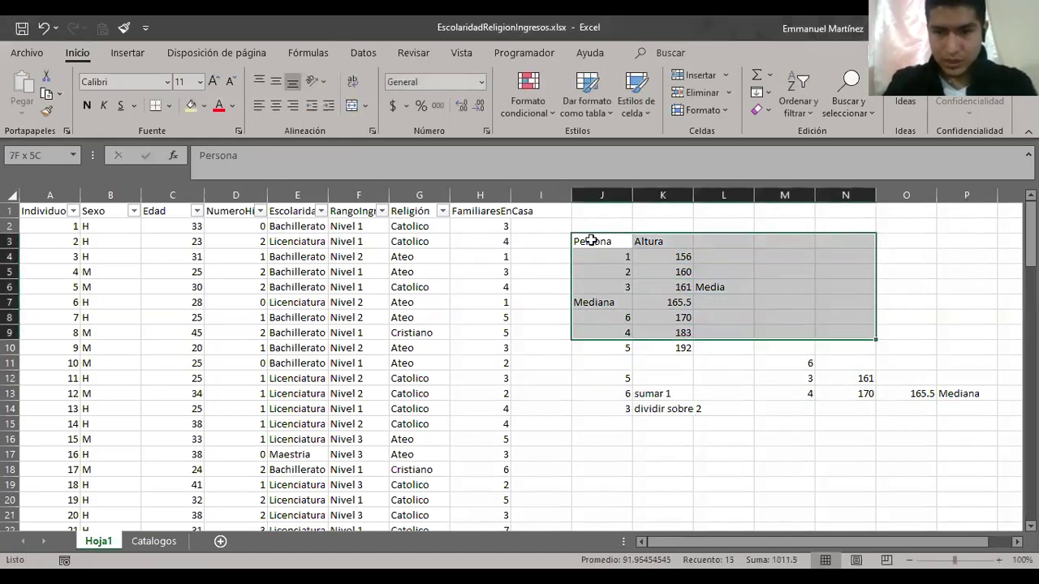
key("shift+Right")
key("shift+Right")
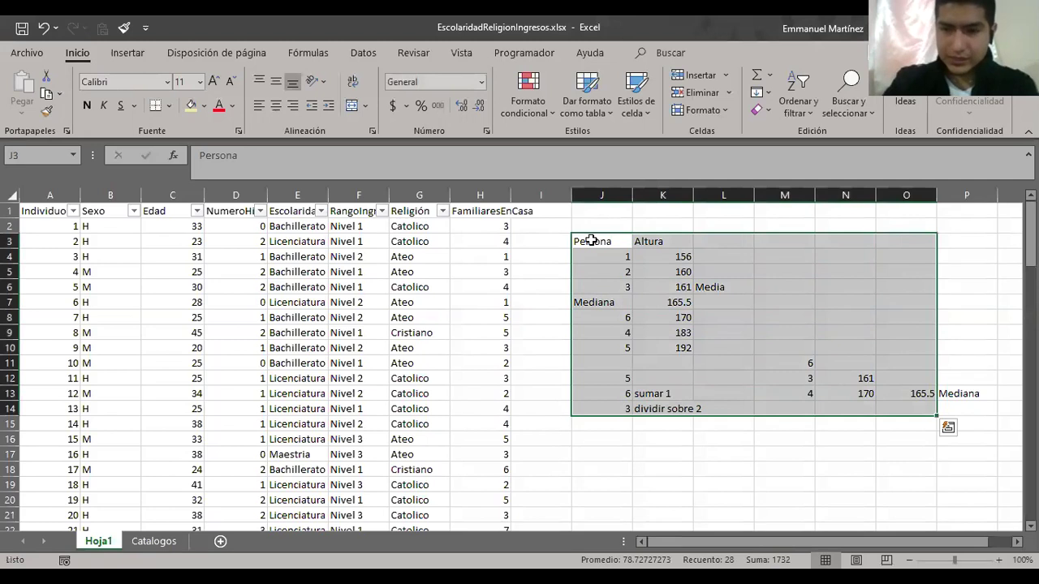
key("shift+Right")
key("Delete")
- Review the data table's column headings from Individuo through FamiliaresEnCasa
left_click(447, 272)
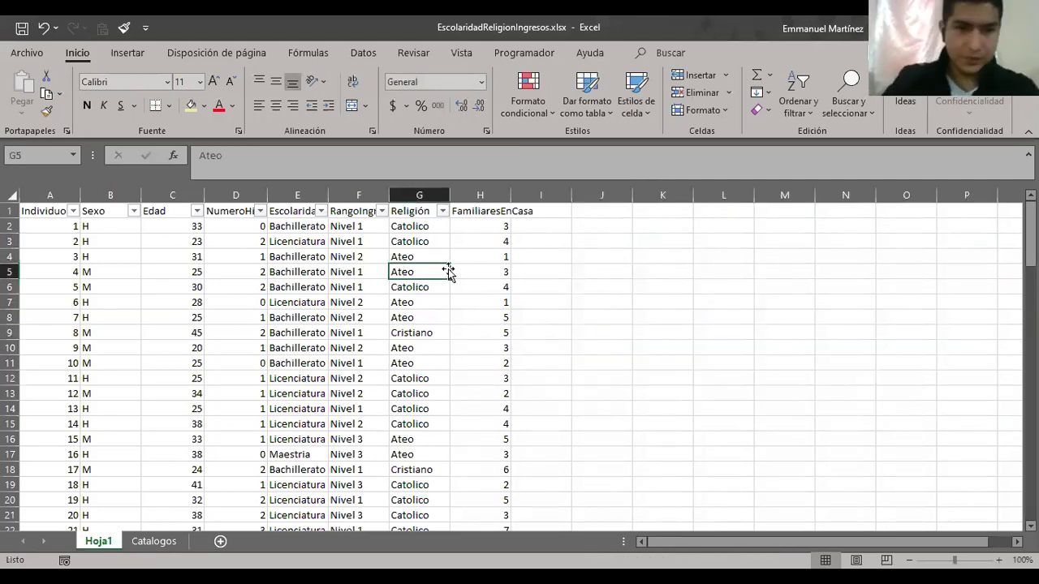
key("Left")
key("Left")
key("Up")
key("Up")
key("Up")
key("Up")
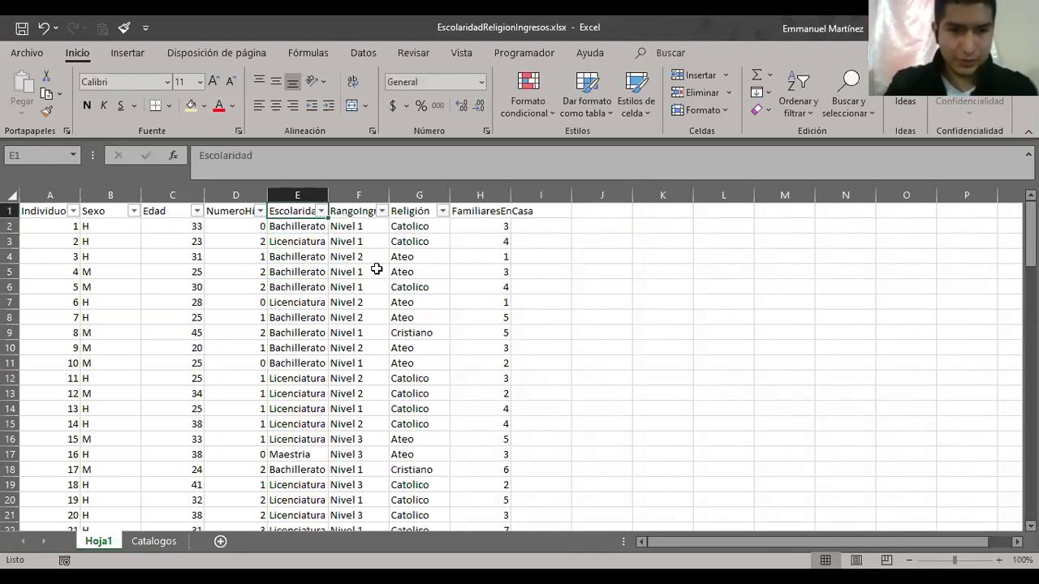
key("Left")
key("Left")
key("Left")
key("Left")
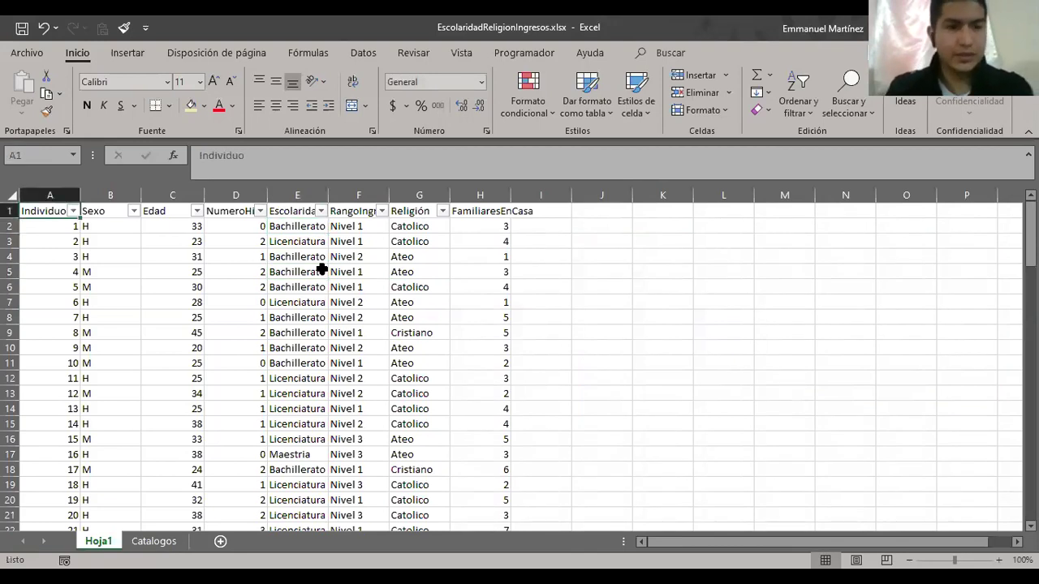
key("Right")
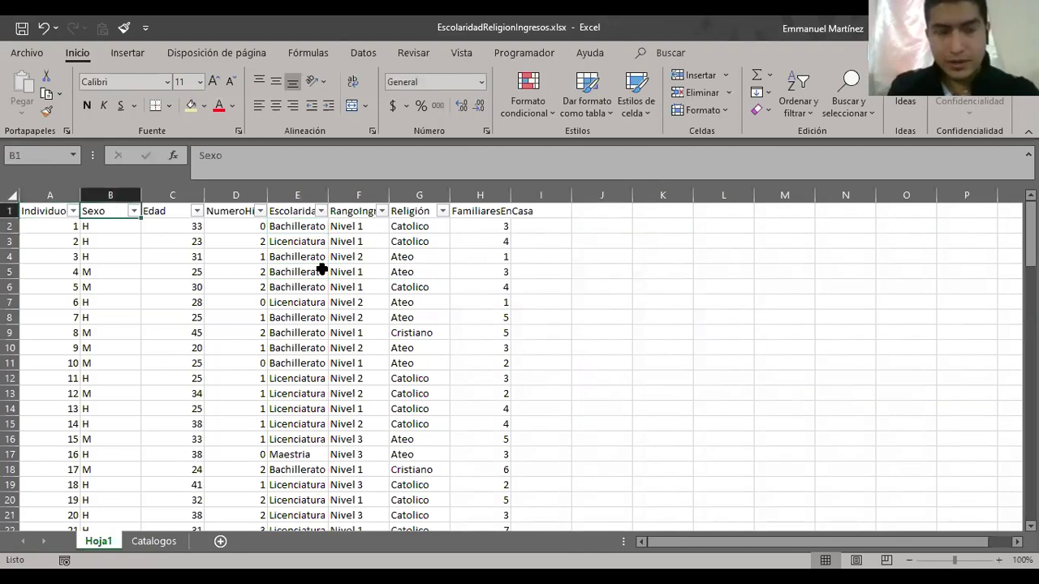
key("Right")
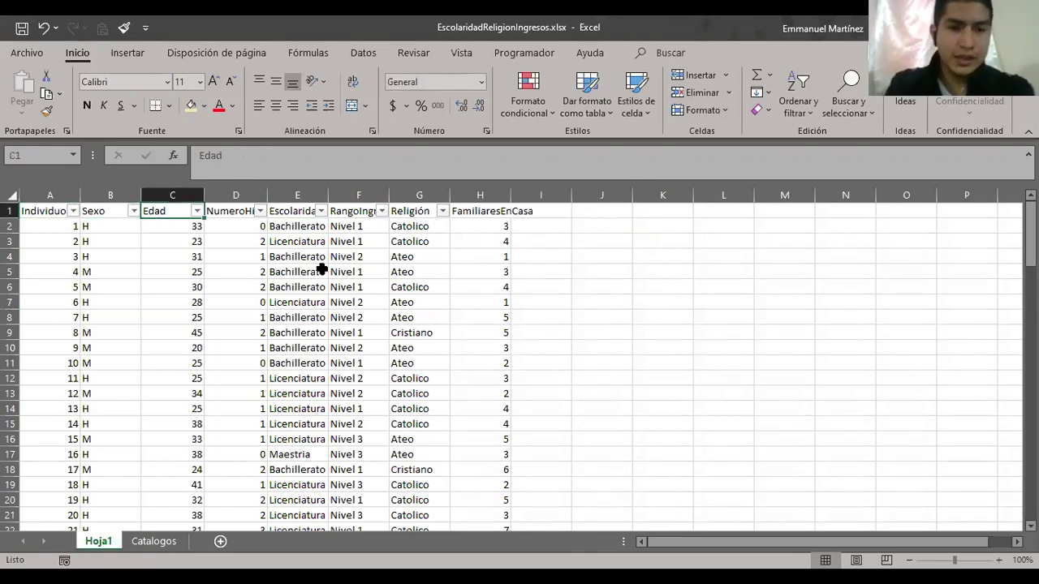
key("Right")
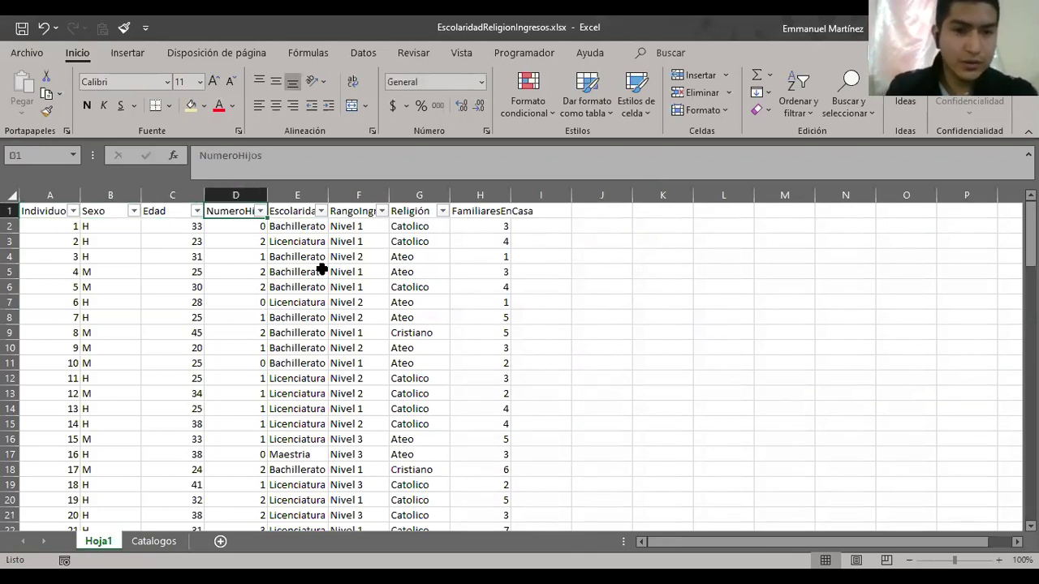
key("Right")
key("Right")
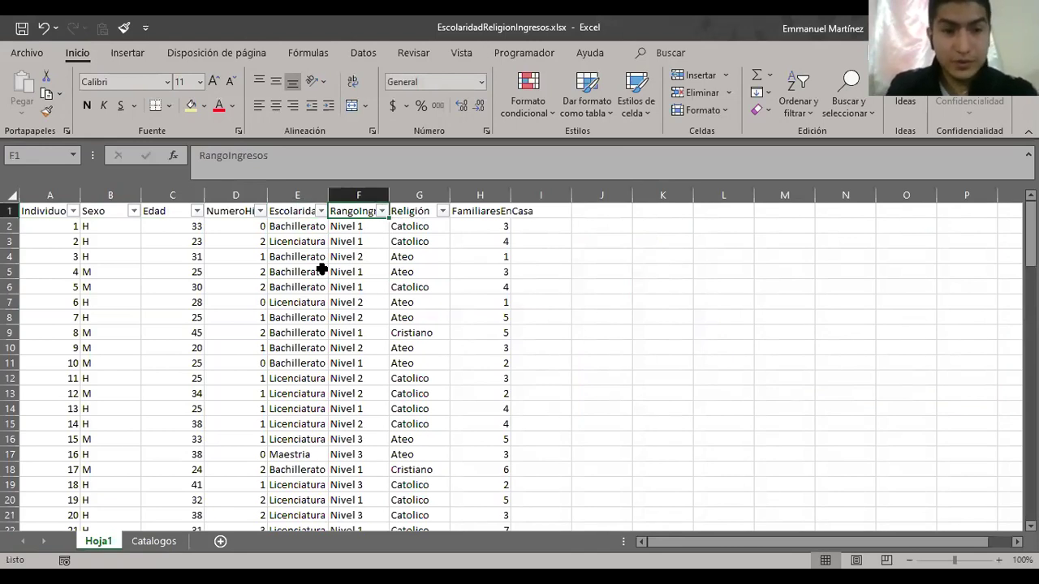
key("Right")
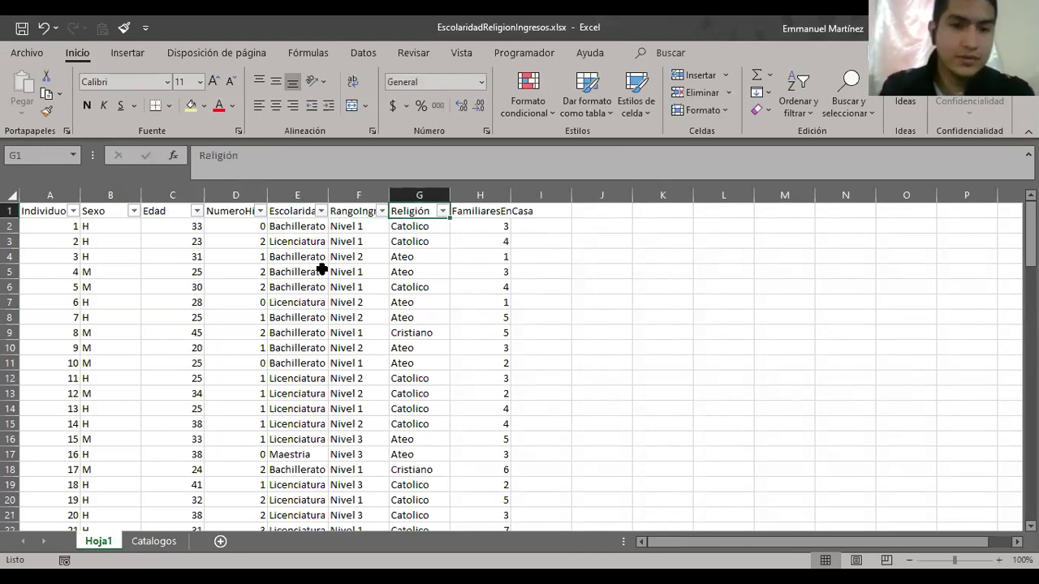
key("Right")
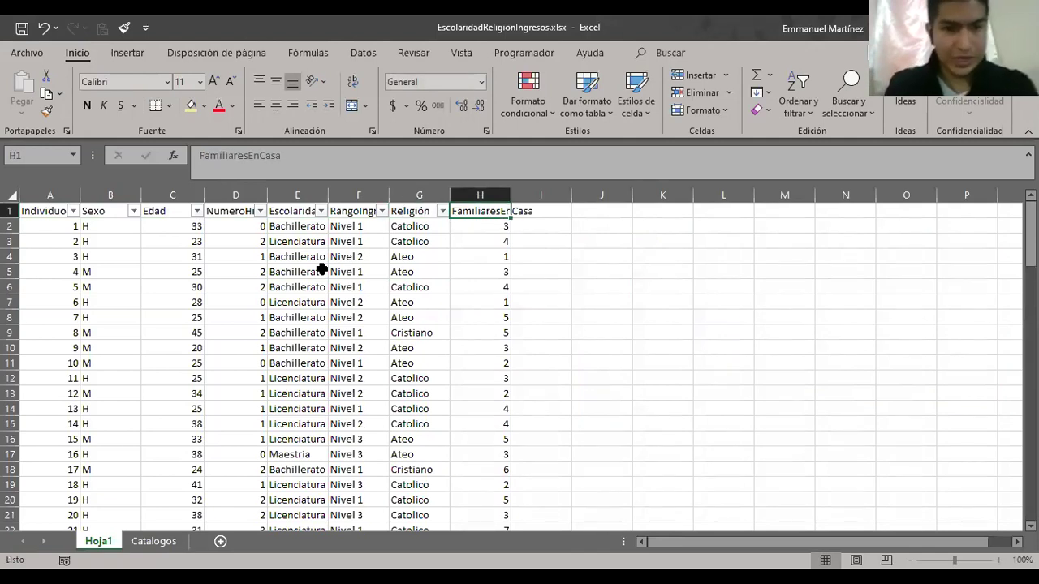
- Reapply the header filters so that they include the FamiliaresEnCasa column
key("ctrl+shift+l")
key("ctrl+shift+l")
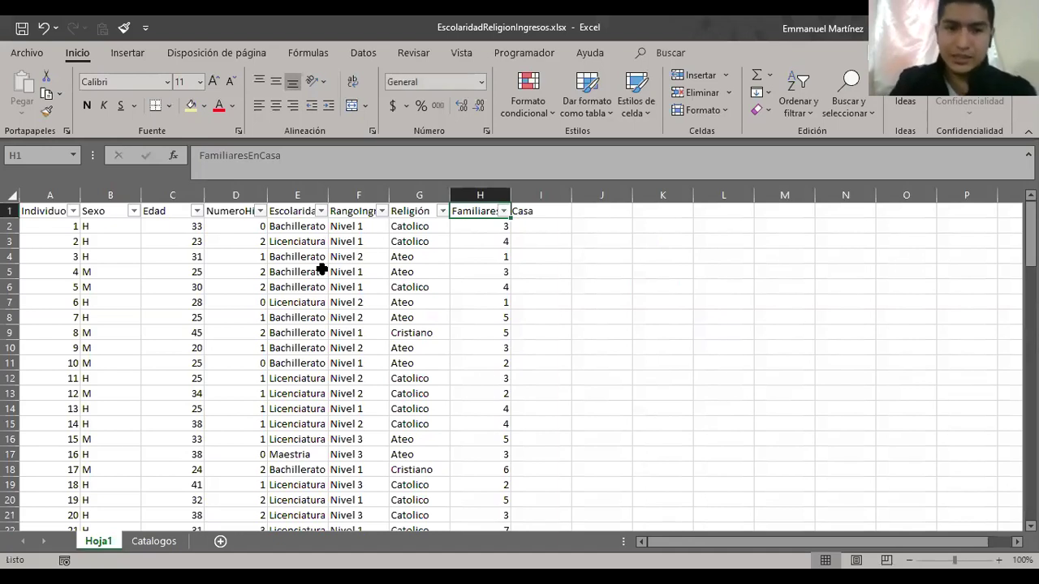
- Compare the NumeroHijos column with the FamiliaresEnCasa column as the numeric variables of the survey
left_click(480, 194)
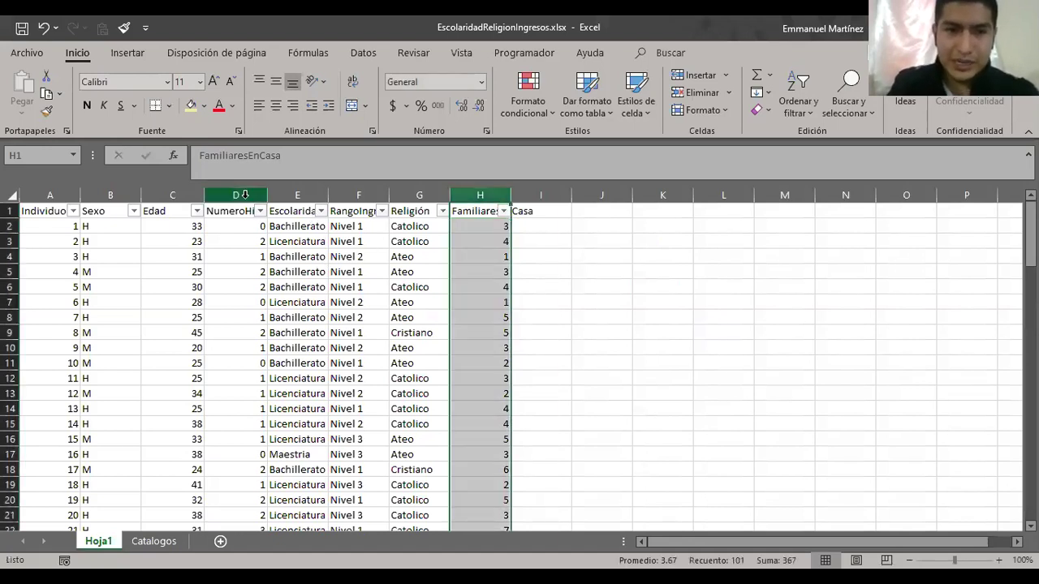
left_click(244, 195)
left_click(483, 193)
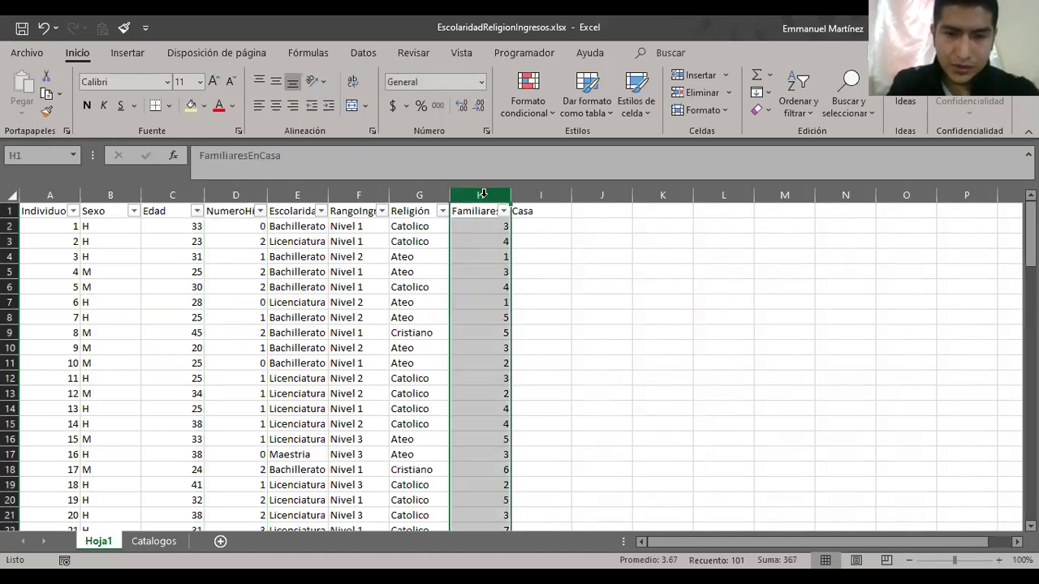
left_click(251, 193)
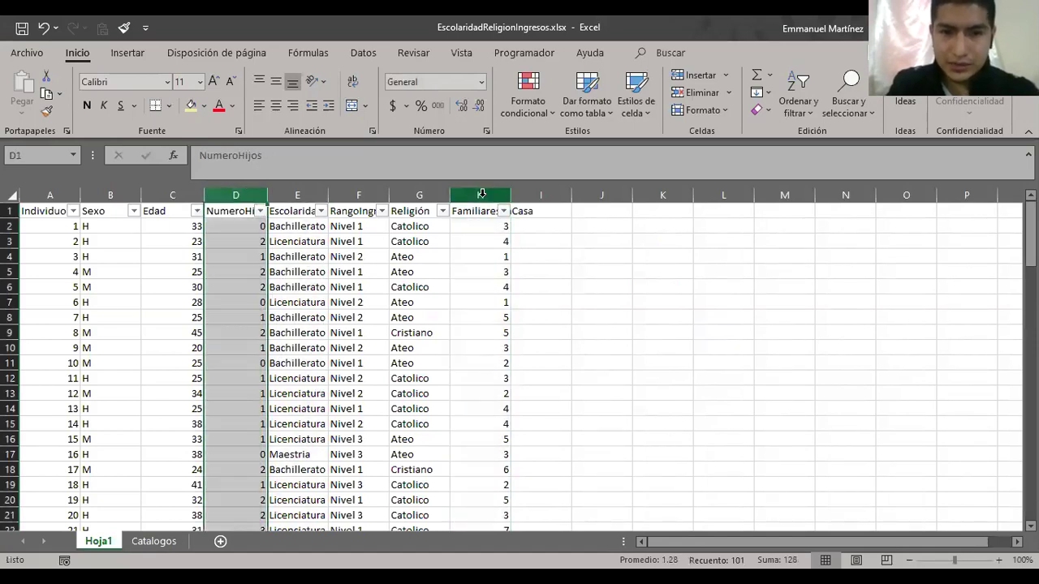
left_click(479, 213)
left_click(475, 225)
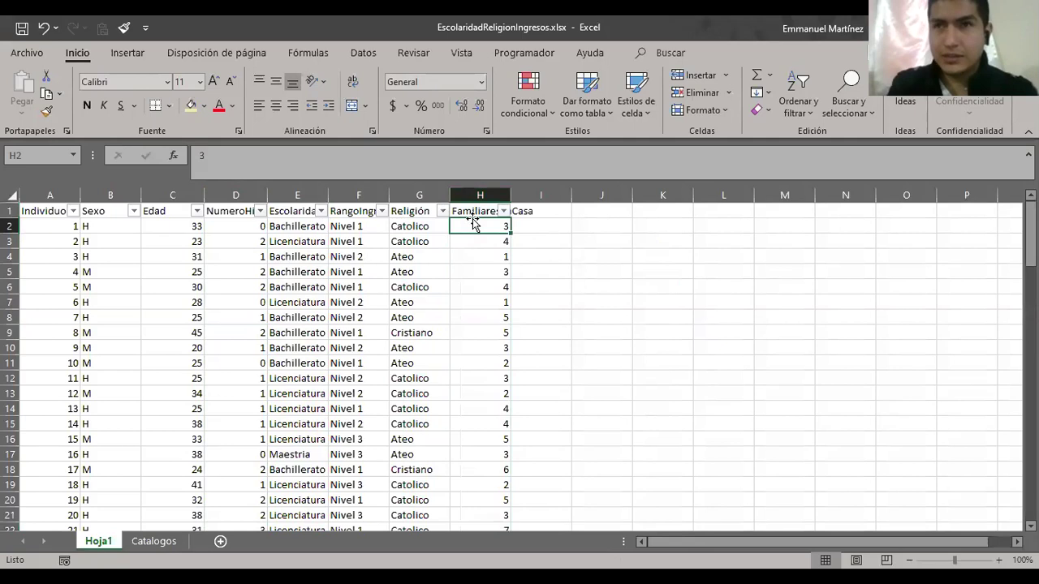
key("Left")
key("Left")
key("Left")
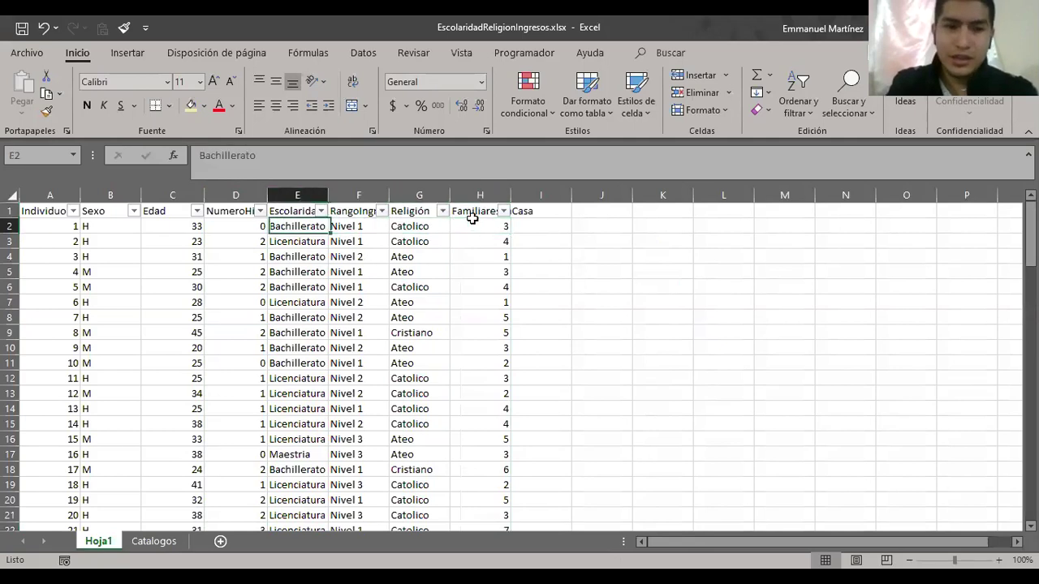
- Widen the NumeroHijos and FamiliaresEnCasa columns to fit their full headings
double_click(266, 199)
left_click(266, 203)
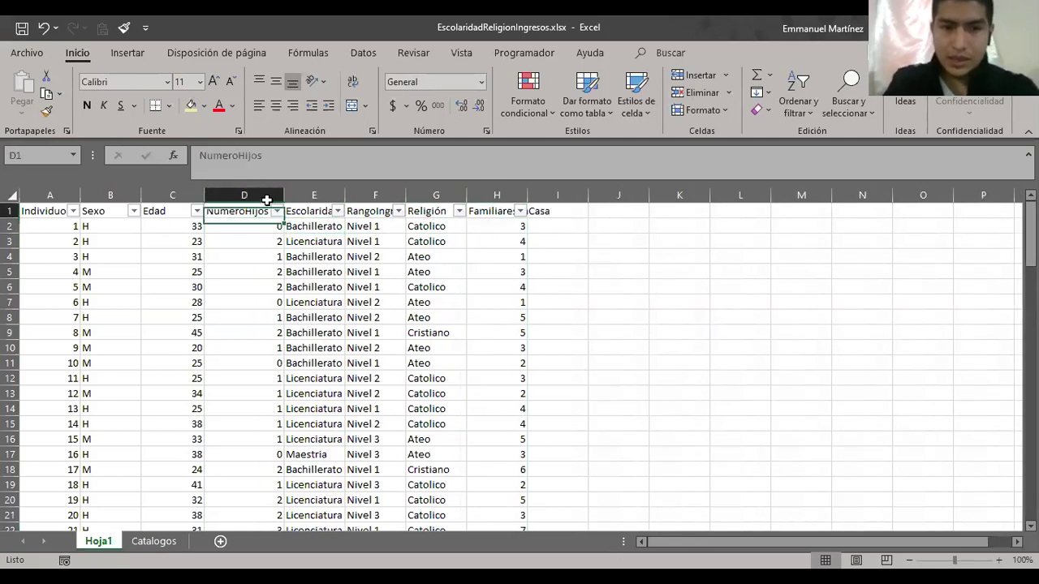
key("Right")
key("Right")
key("Right")
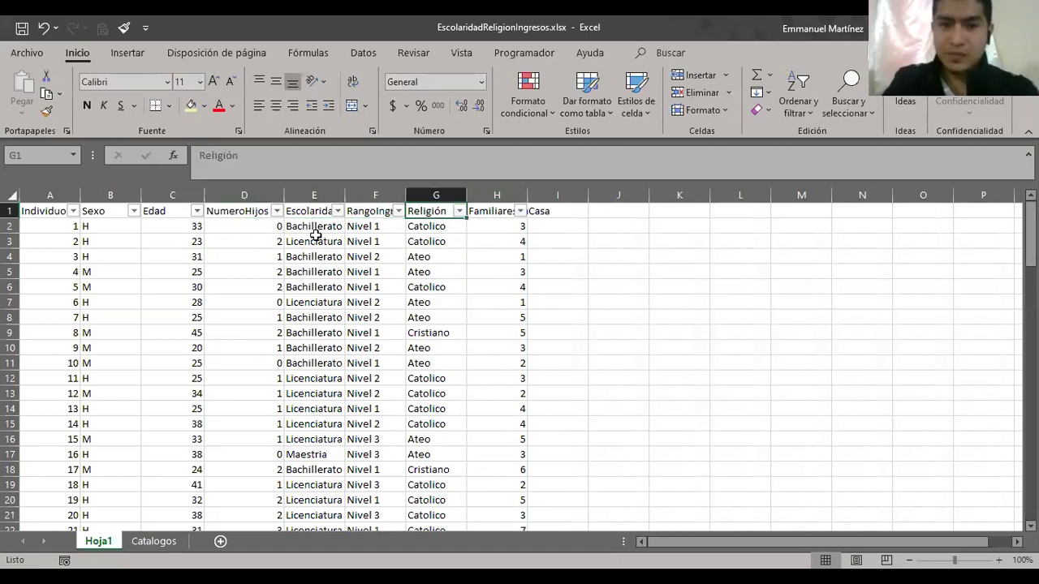
double_click(530, 194)
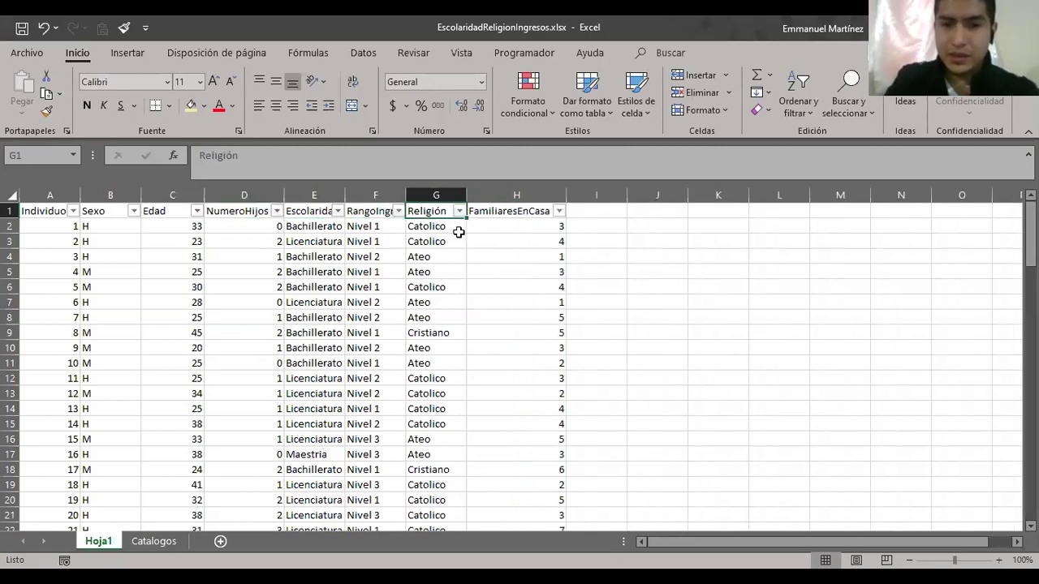
- Review the first record's values between the NumeroHijos and FamiliaresEnCasa columns
left_click(492, 228)
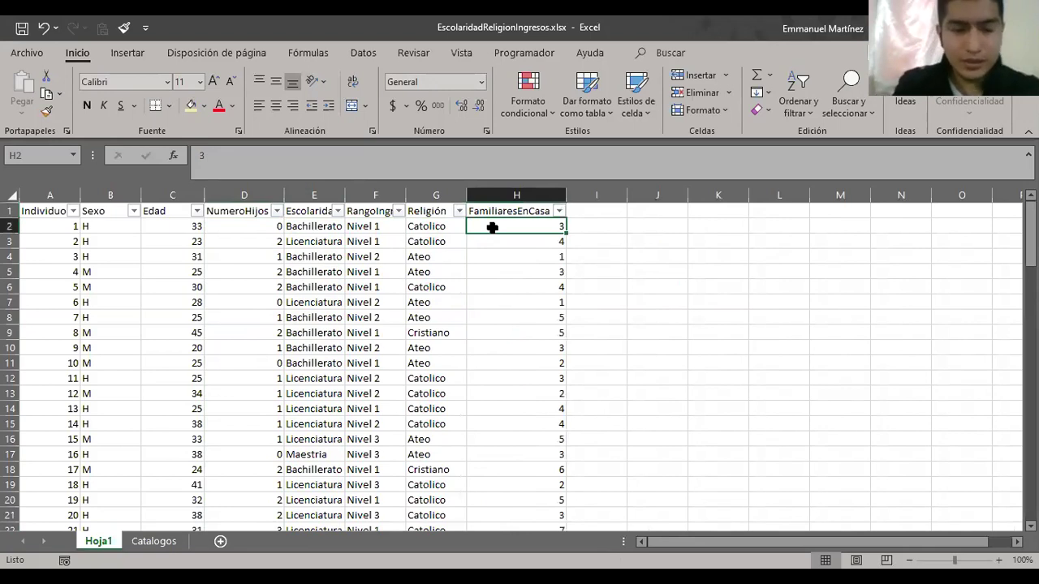
key("Left")
key("Left")
key("Left")
key("Left")
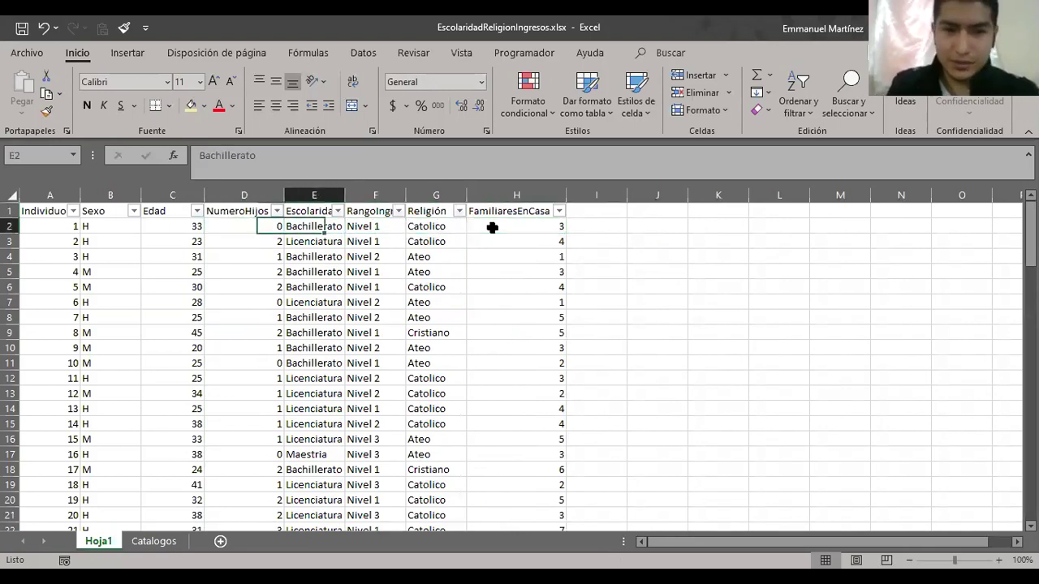
key("Right")
key("Right")
key("Right")
key("Right")
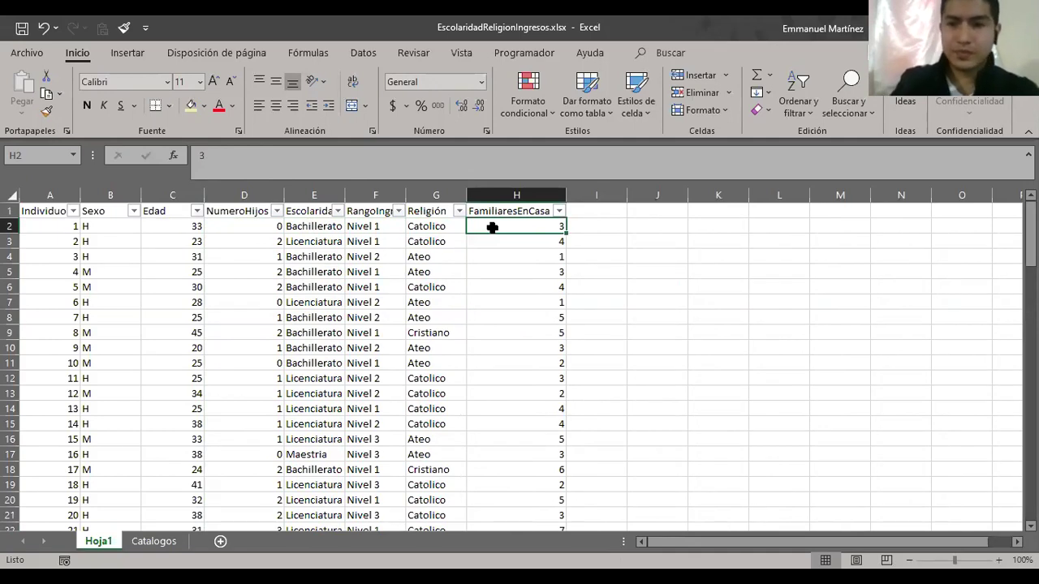
- Examine the Individuo column's filter values through to the end of the list, leaving the column unfiltered
left_click(430, 256)
key("Up")
key("Up")
key("Up")
key("Left")
key("Left")
key("Left")
key("Left")
key("Left")
key("Left")
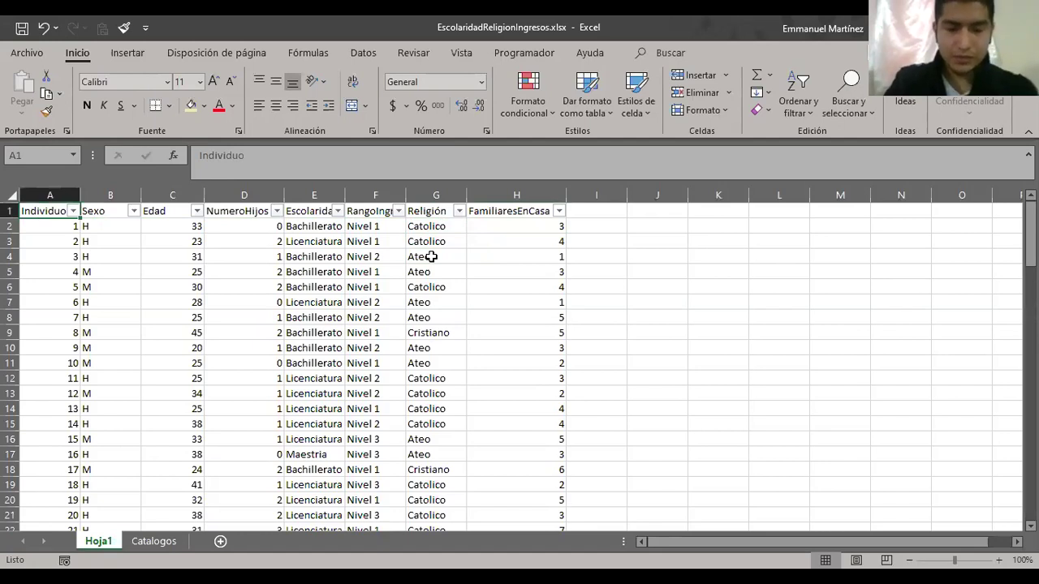
left_click(74, 211)
scroll(86, 335, "down", 20)
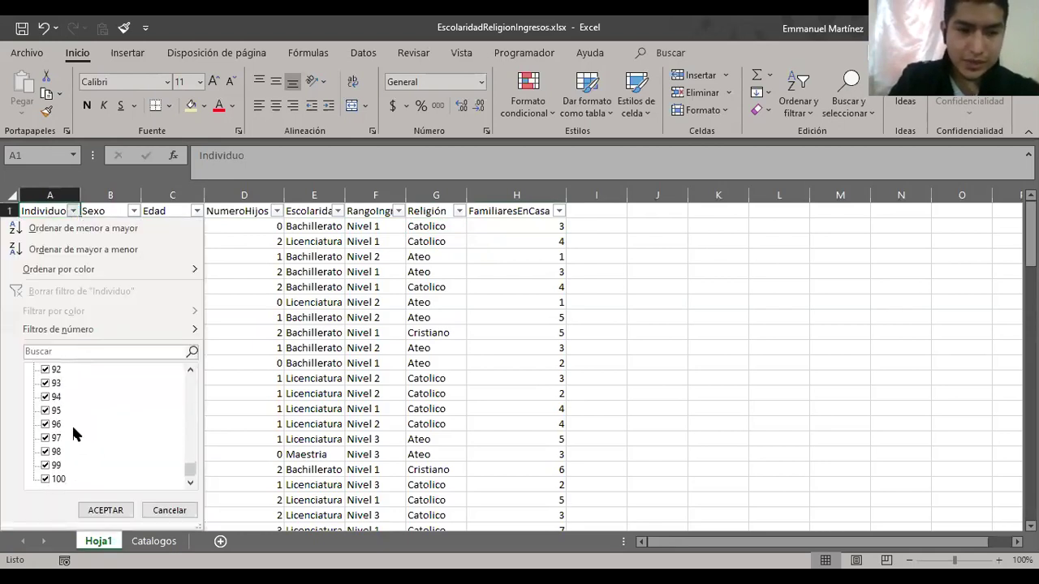
left_click(169, 511)
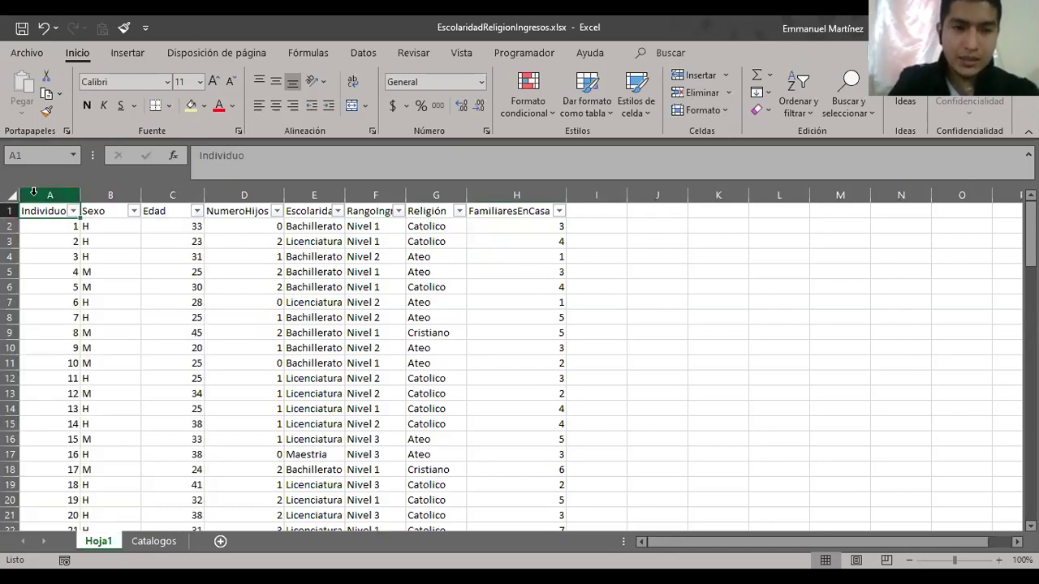
left_click(37, 193)
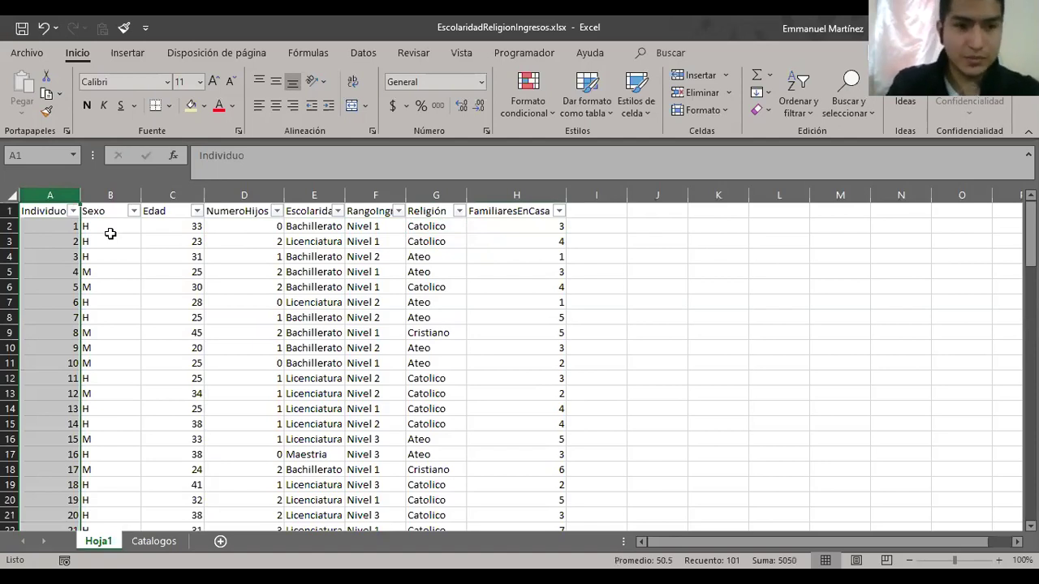
- Examine the distinct filter values of the Sexo and Edad columns without applying any filter
left_click(111, 234)
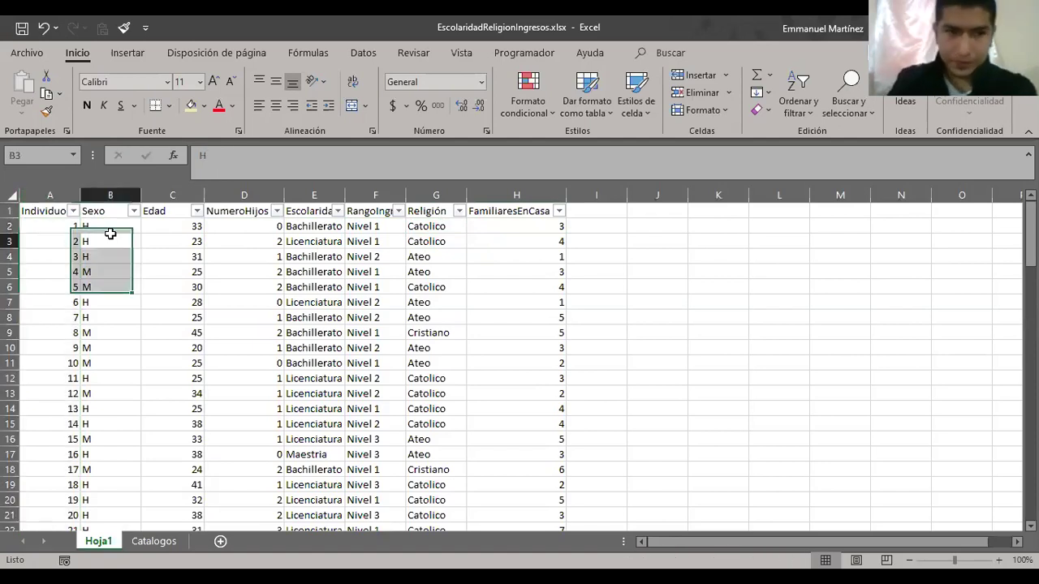
key("Up")
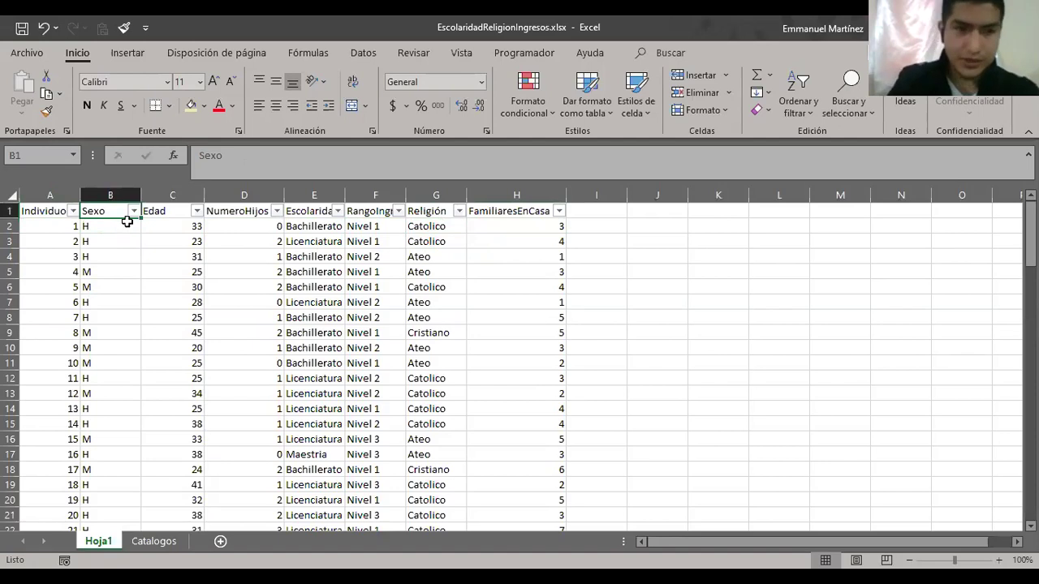
left_click(133, 211)
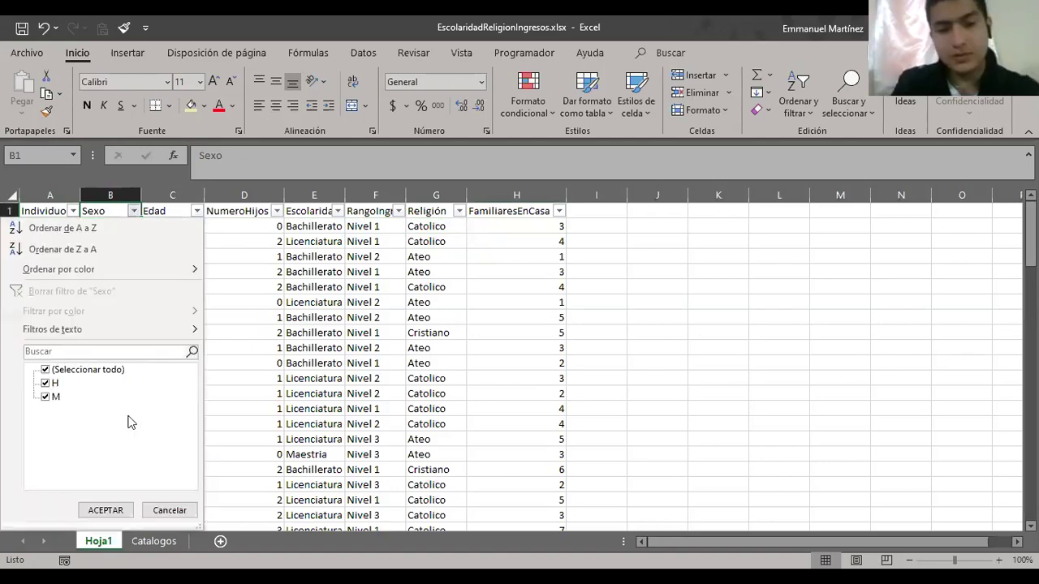
left_click(175, 508)
key("Right")
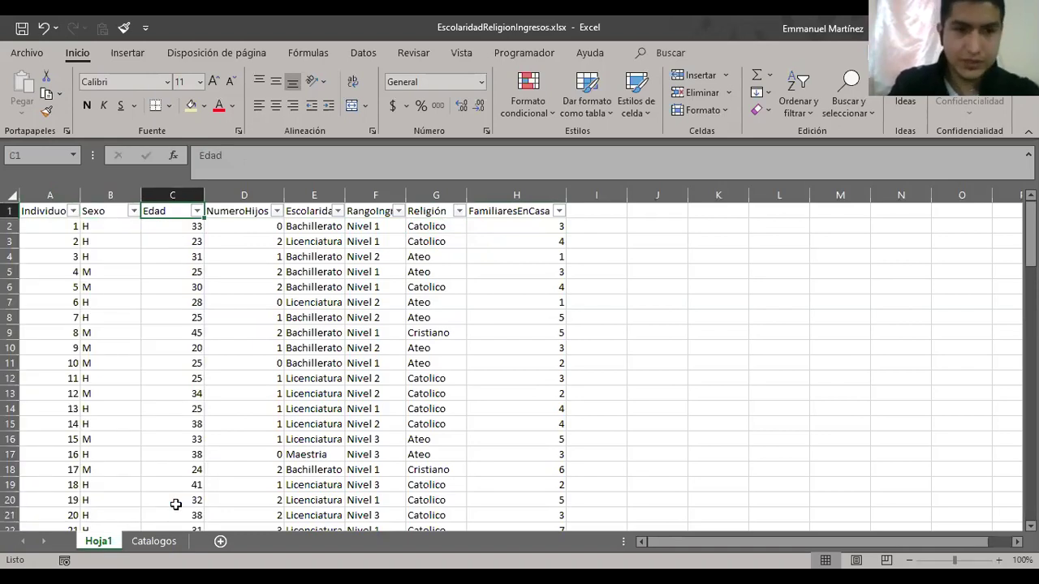
left_click(195, 211)
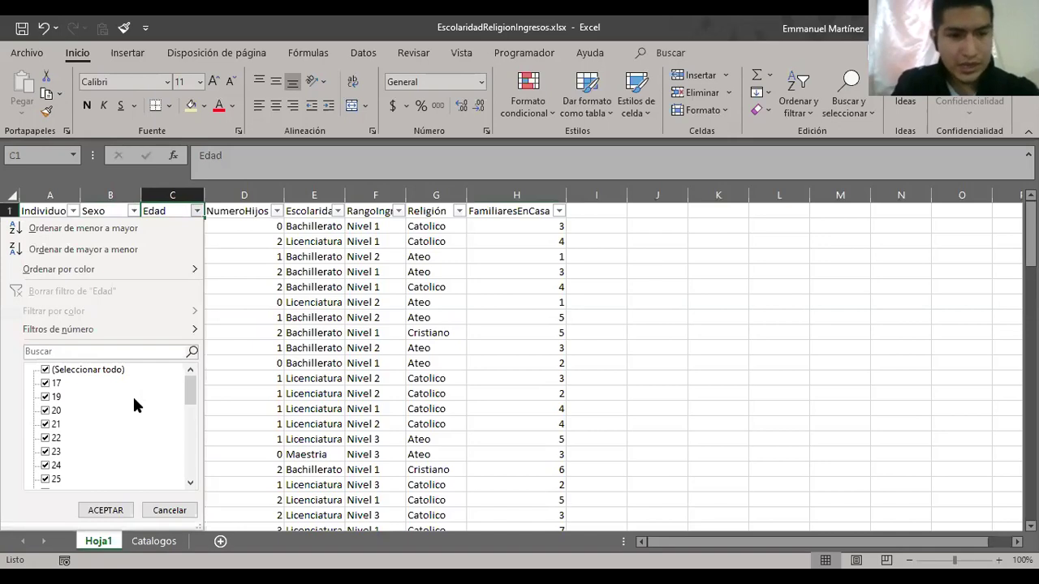
scroll(134, 399, "down", 2)
scroll(134, 399, "up", 2)
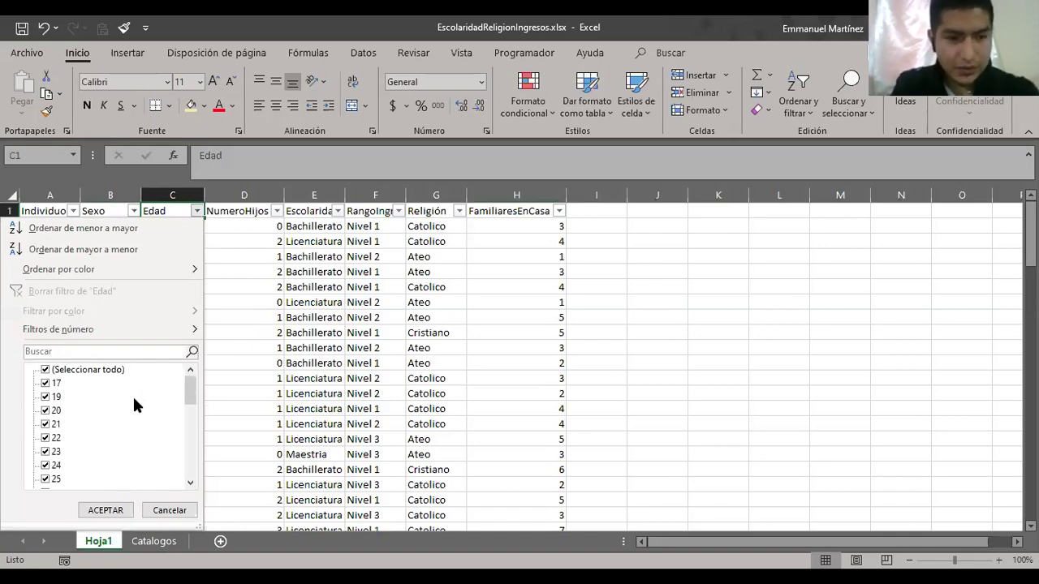
scroll(132, 394, "down", 5)
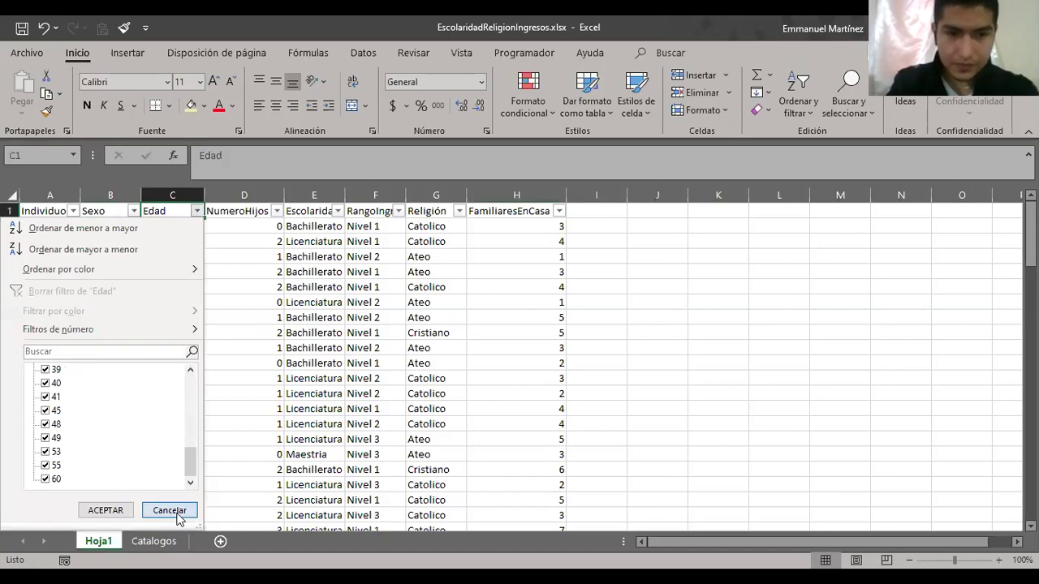
left_click(257, 244)
- Examine the distinct filter values of the NumeroHijos and Escolaridad columns without applying any filter
left_click(277, 213)
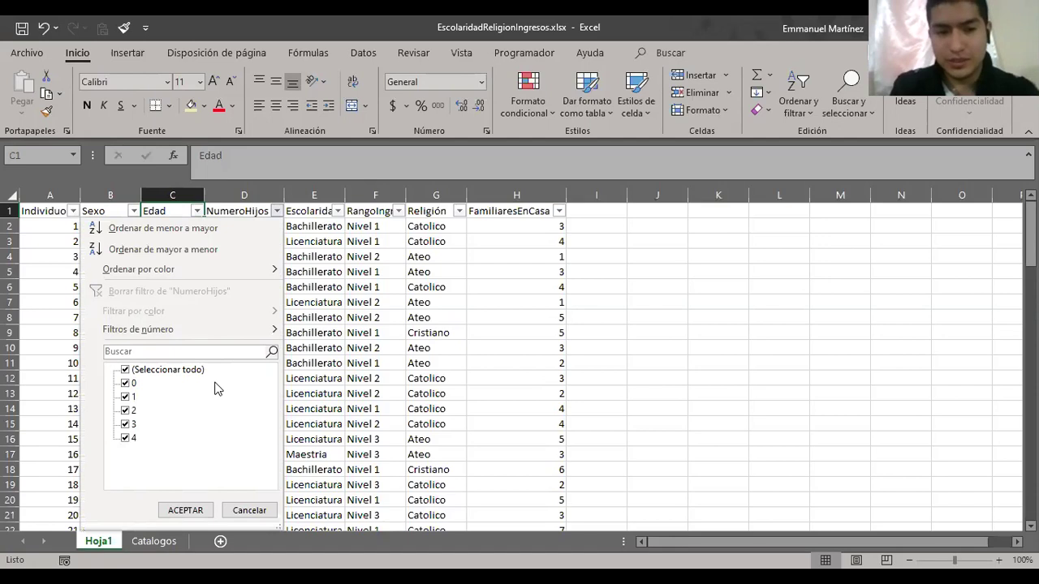
left_click(250, 511)
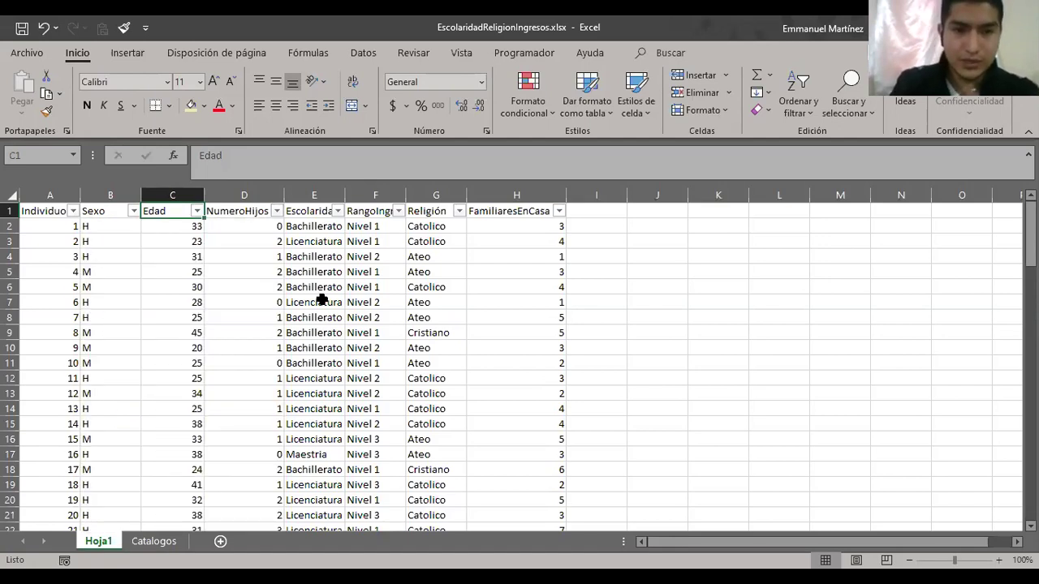
key("Right")
key("Right")
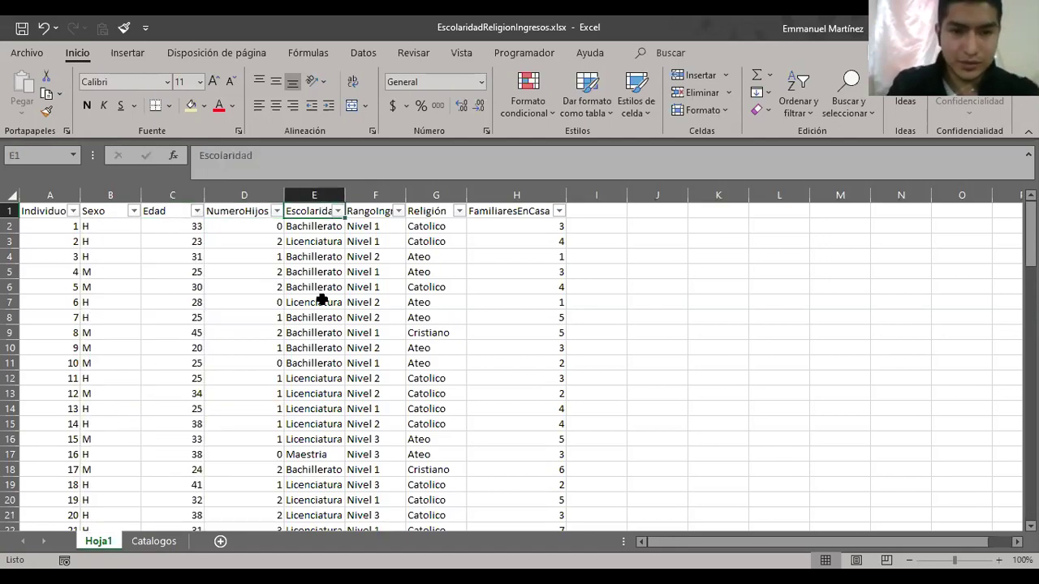
left_click(337, 211)
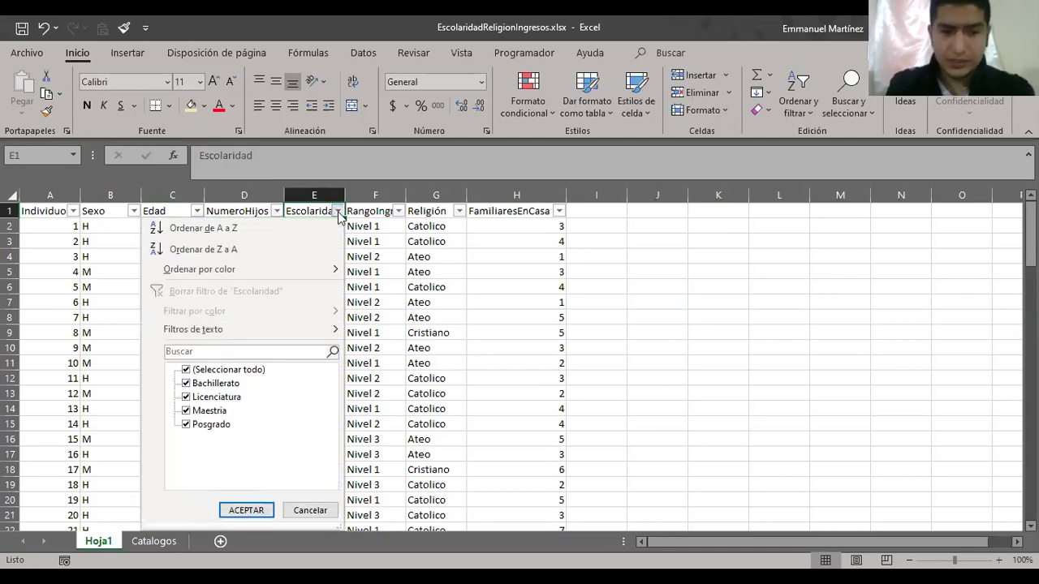
left_click(374, 241)
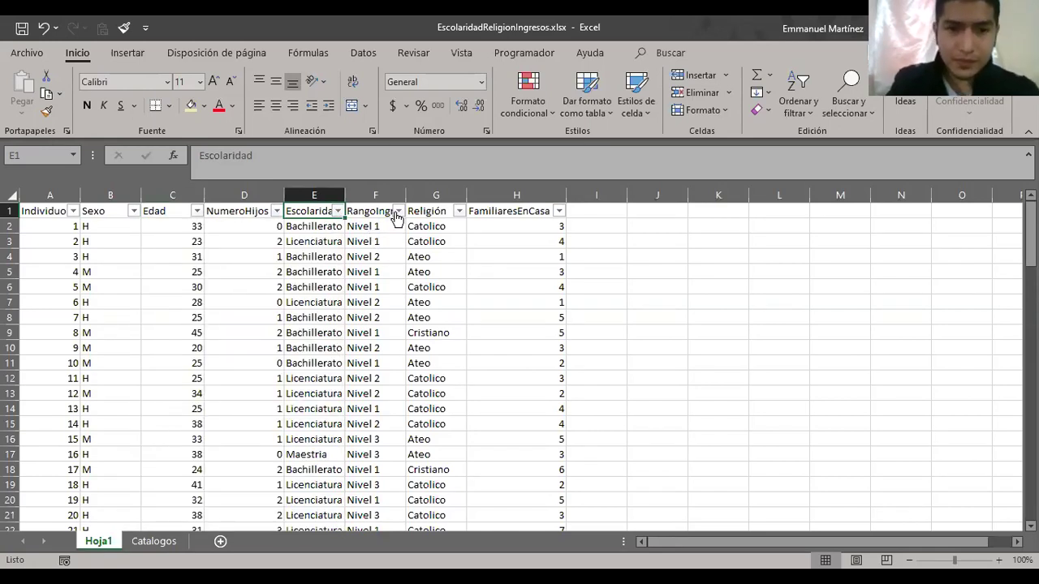
- Widen the RangoIngresos column to fit its heading and check its filter values without filtering
left_click(398, 212)
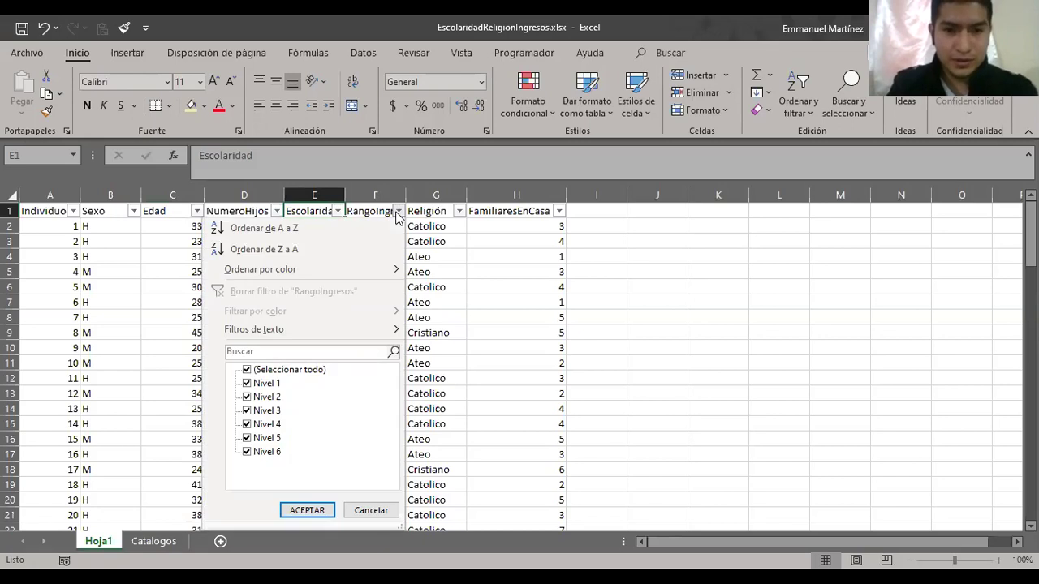
left_click(398, 213)
double_click(405, 196)
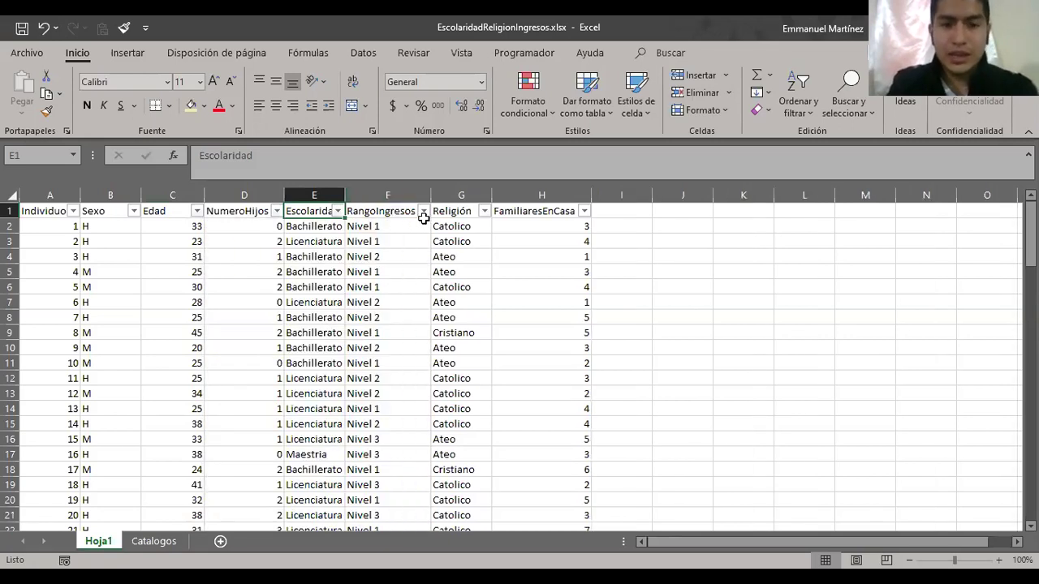
left_click(423, 211)
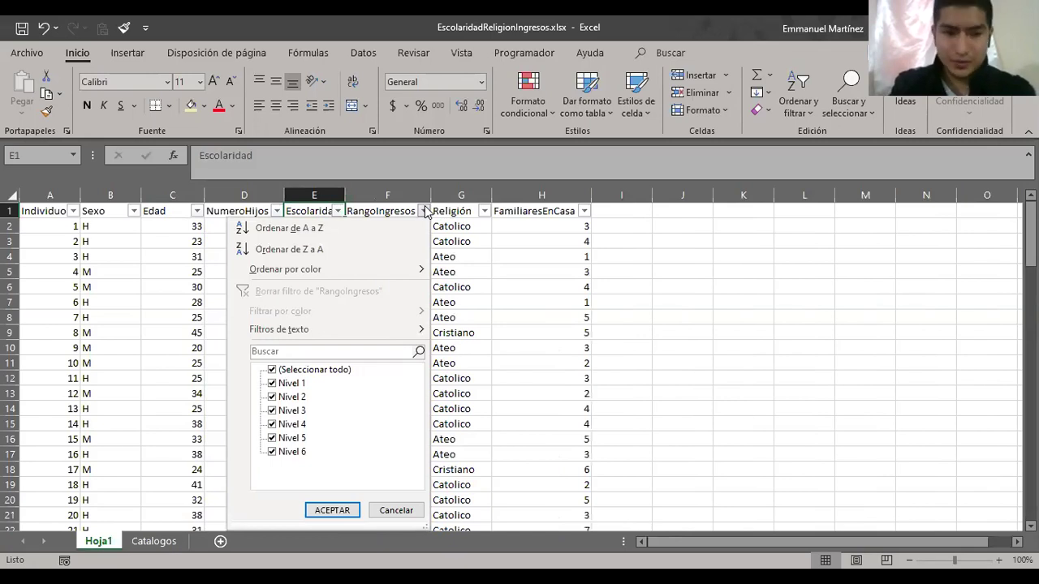
left_click(474, 230)
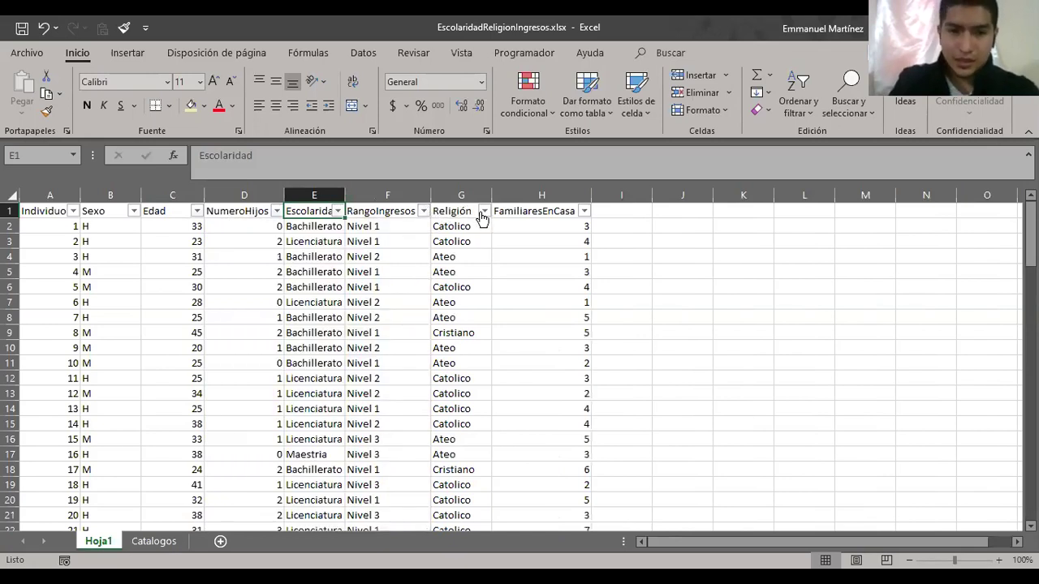
- Examine the lower and upper income limits of level 1 in the Catalogos sheet
left_click(147, 540)
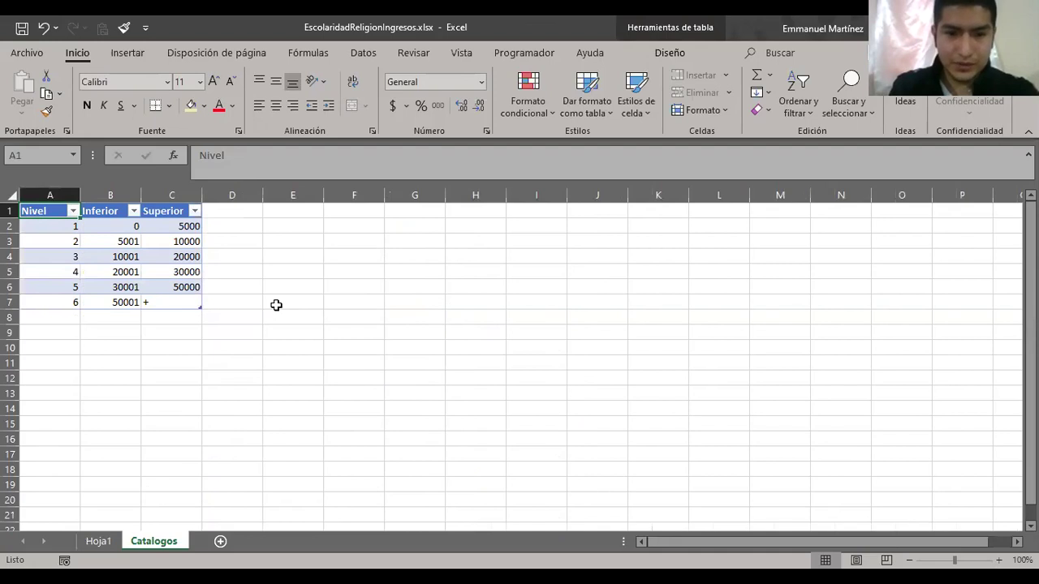
key("Down")
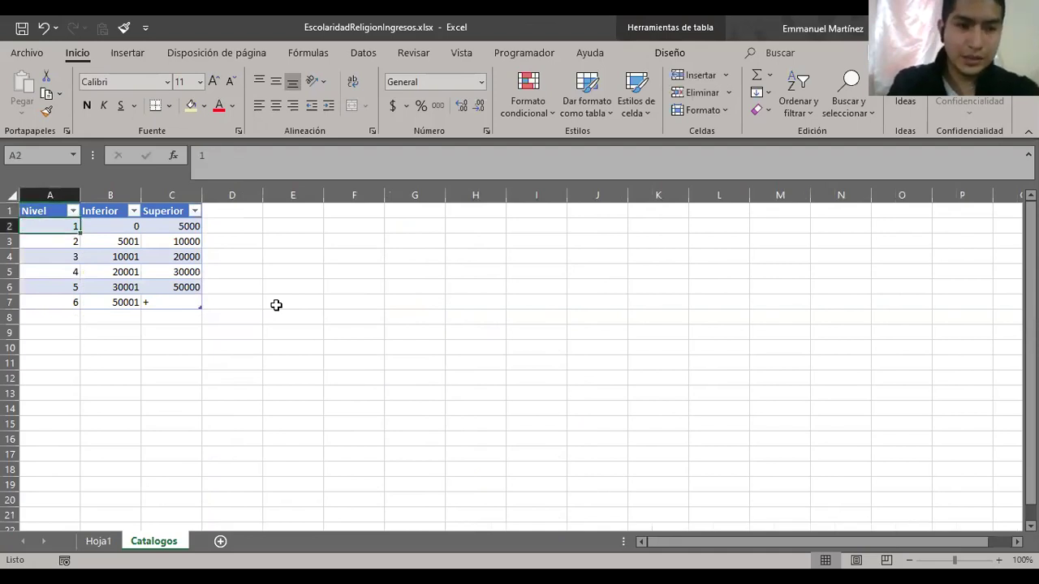
key("Right")
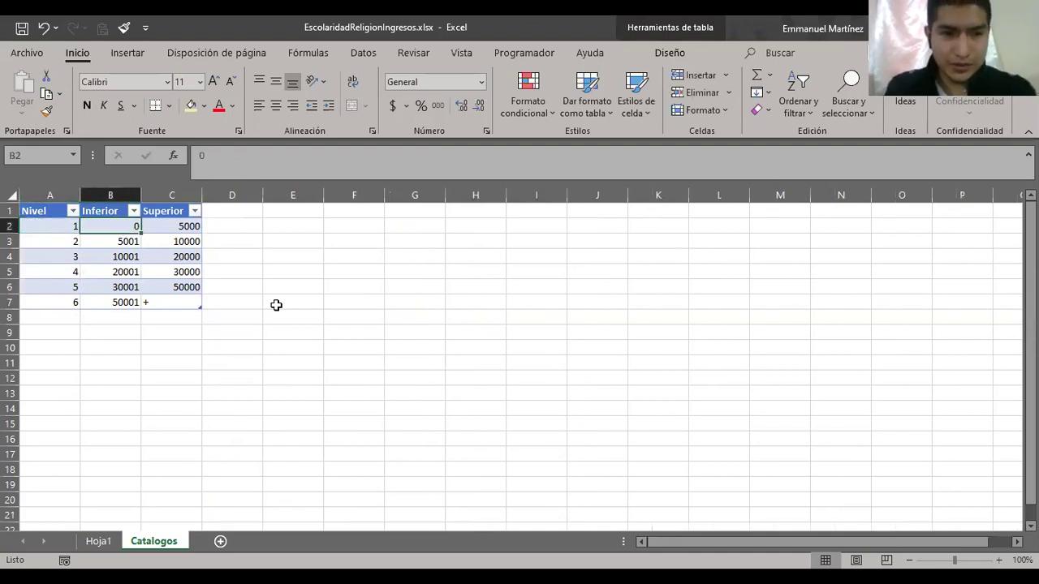
key("Right")
key("Left")
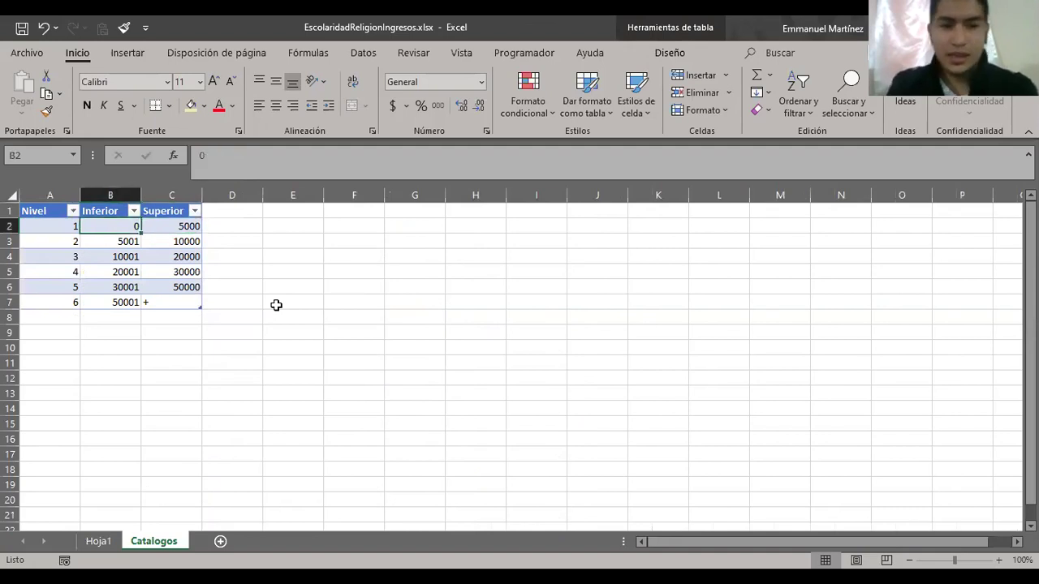
- Format the Inferior and Superior limits in B2:C7 with thousands separators and no decimals
key("shift+Right")
key("shift+Down")
key("shift+Down")
key("shift+Down")
key("shift+Down")
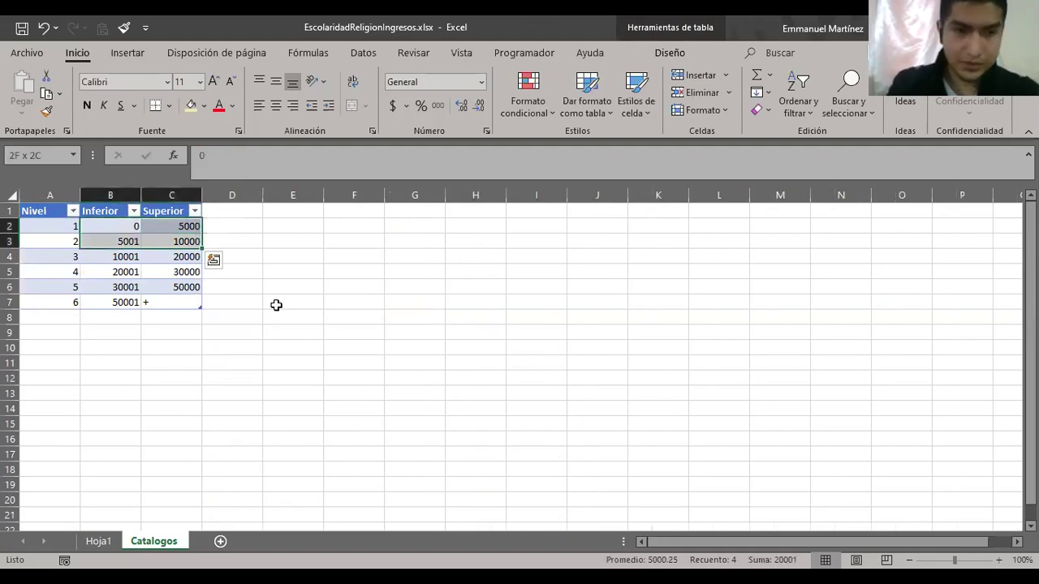
key("shift+Down")
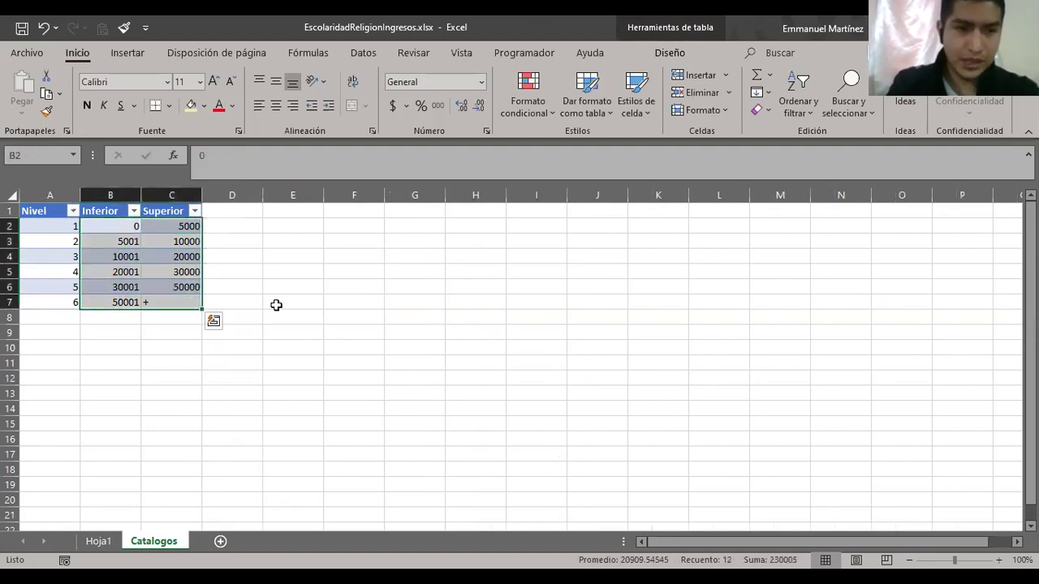
left_click(438, 106)
left_click(479, 106)
left_click(479, 105)
- Examine the lower and upper income limits of levels 2 to 4 in the Catalogos sheet
left_click(95, 293)
key("Up")
key("Up")
key("Up")
key("Right")
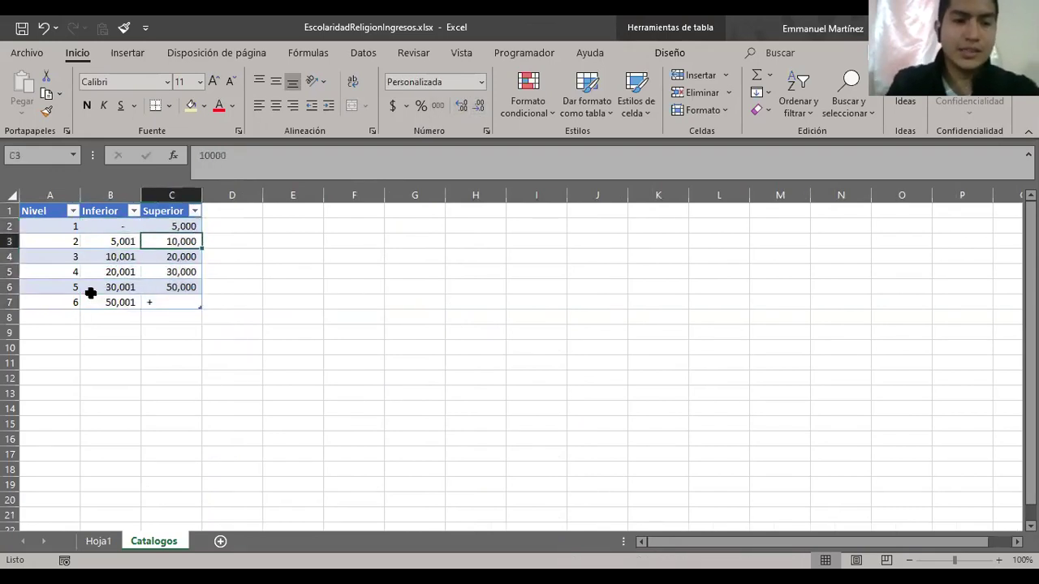
key("Left")
key("Down")
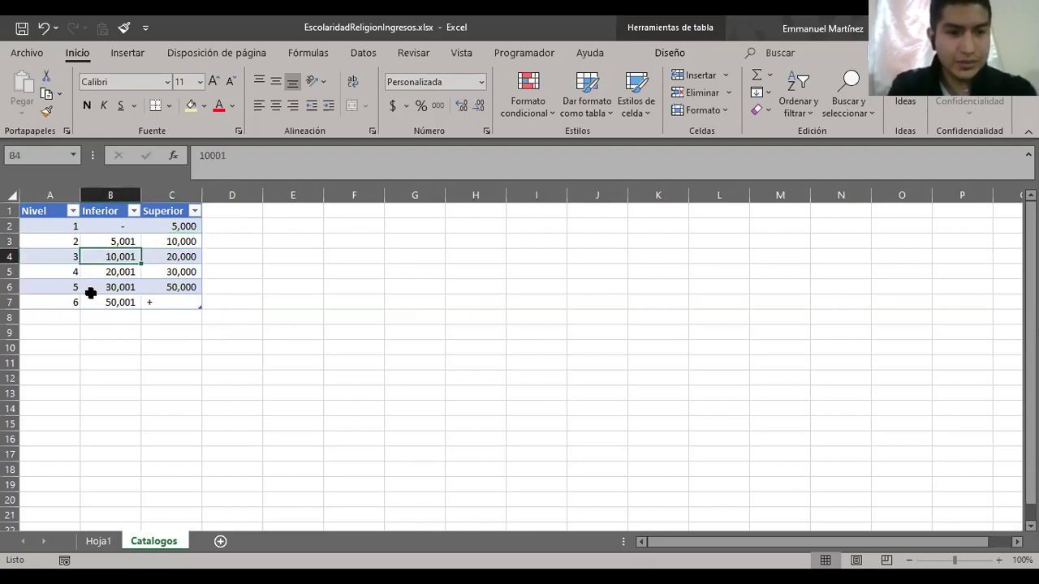
key("Right")
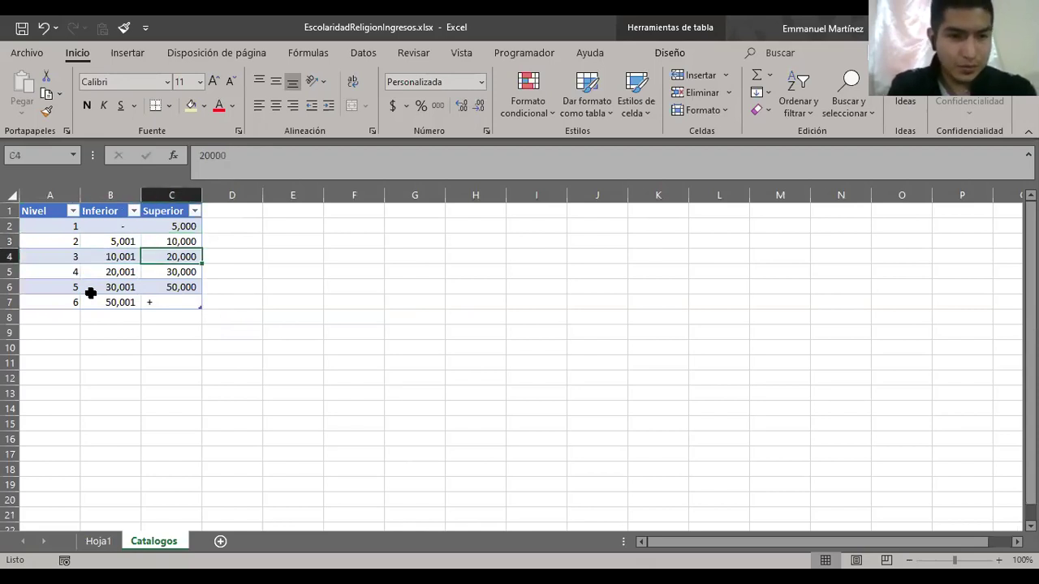
key("Down")
key("Left")
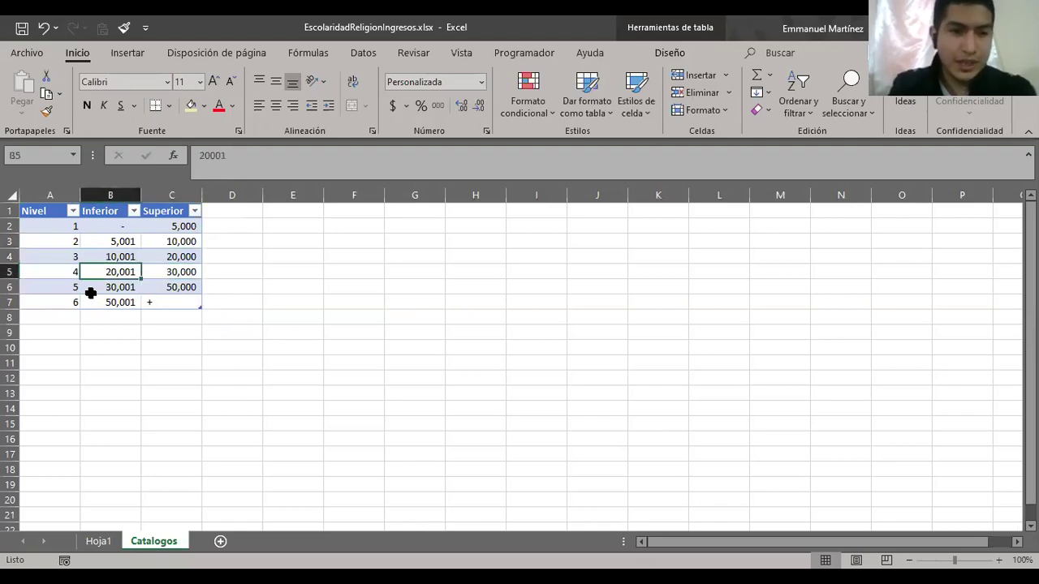
key("Right")
key("Up")
key("Up")
key("Up")
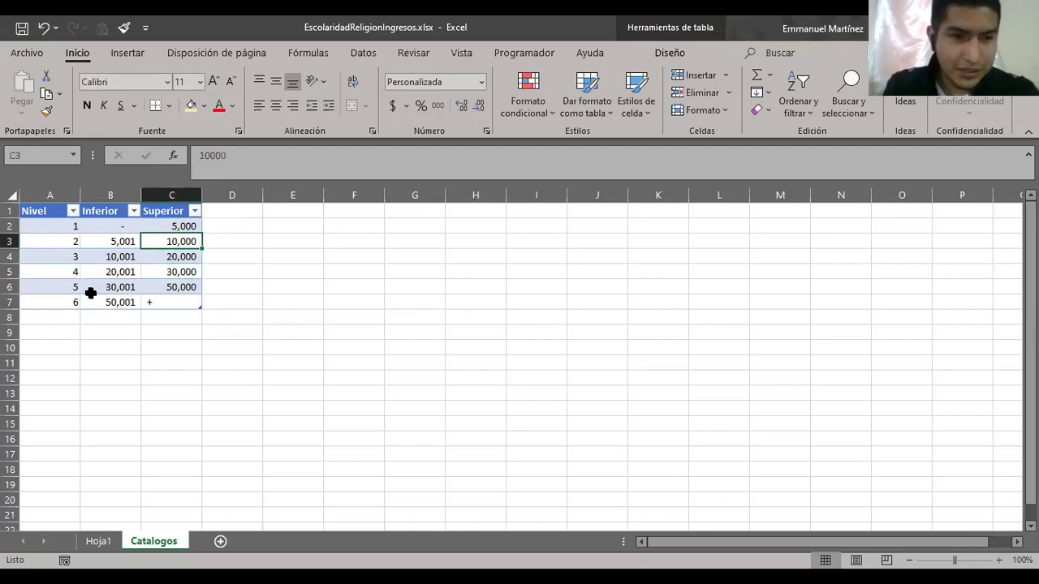
- Compare each income level's upper limit with the following lower limit, from level 1 through level 4
key("Left")
key("Tab")
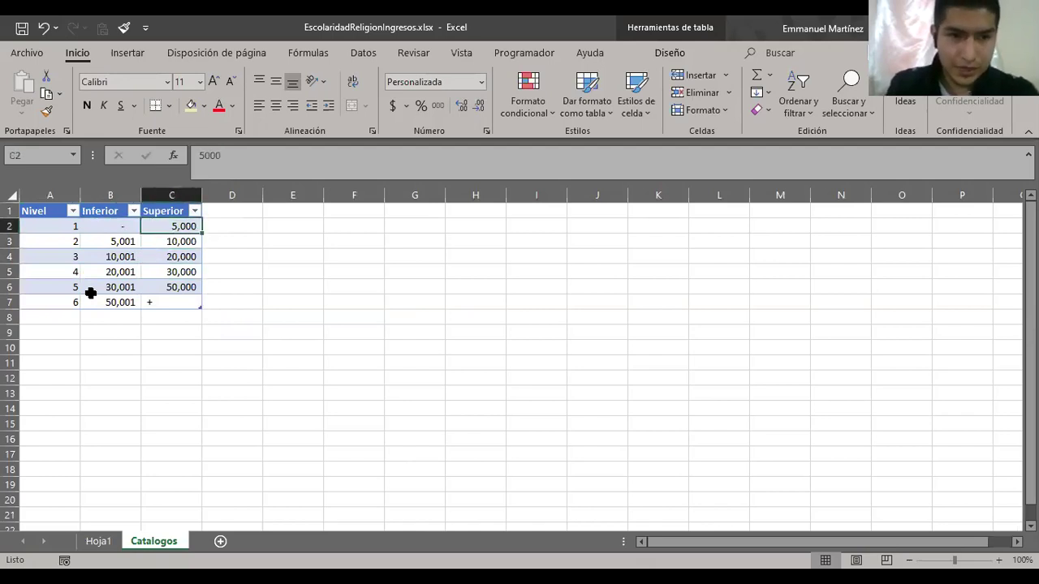
key("Return")
key("Tab")
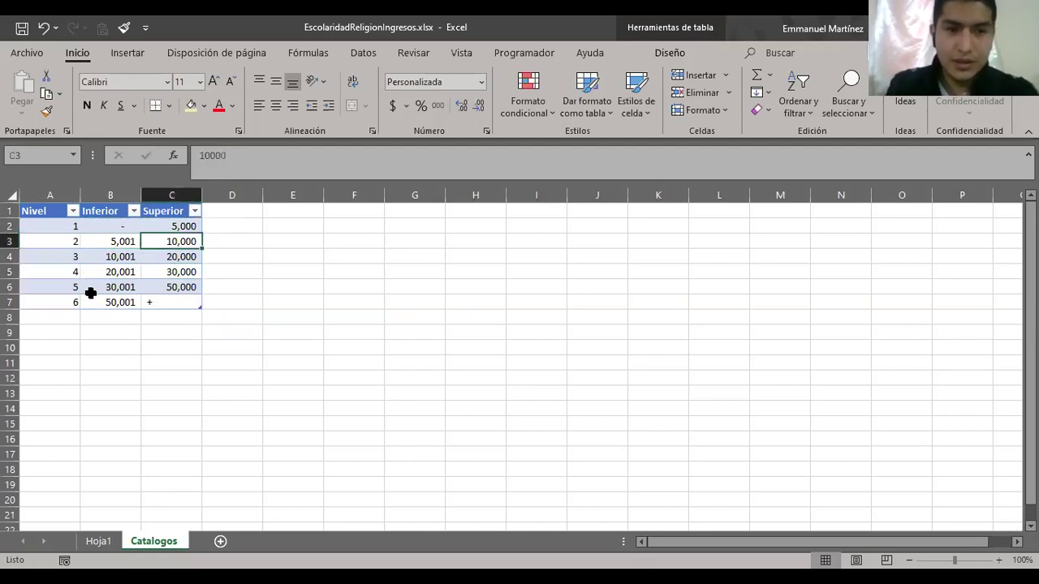
key("Left")
key("Down")
key("Tab")
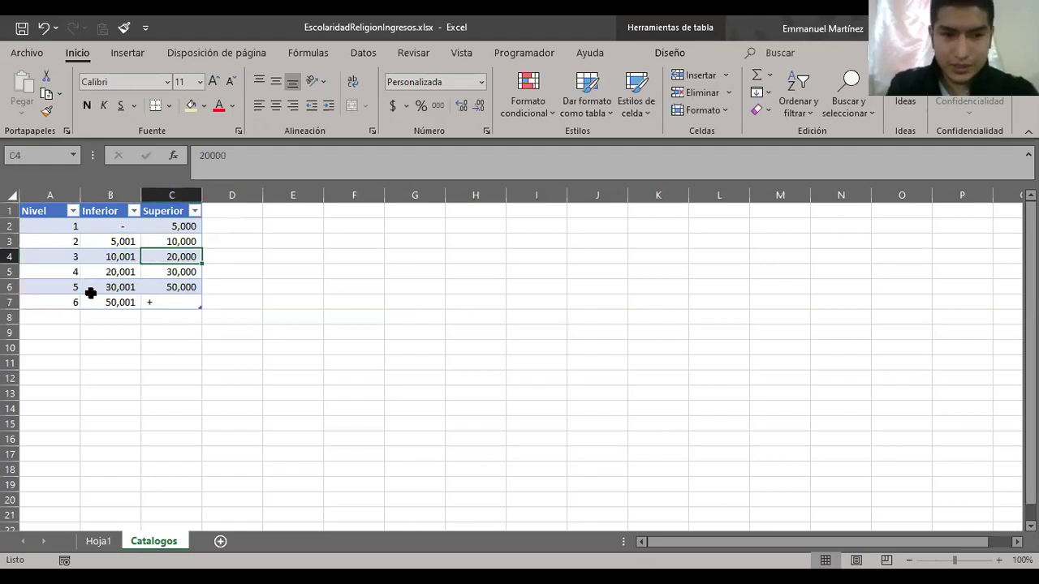
key("Down")
key("Left")
key("Tab")
- Examine the lower and upper income limits of levels 5 and 6
key("Left")
key("Down")
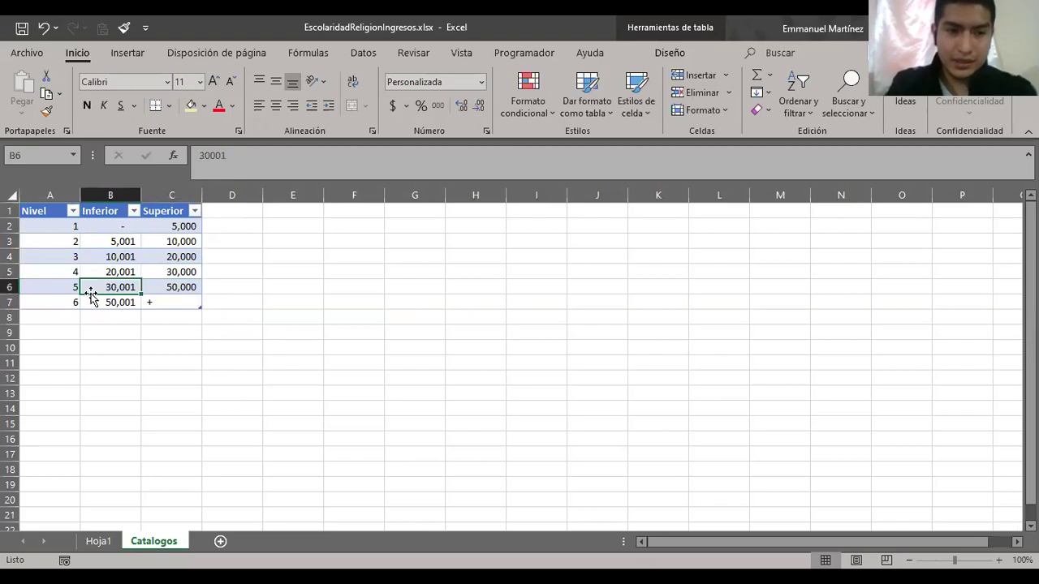
key("shift+Right")
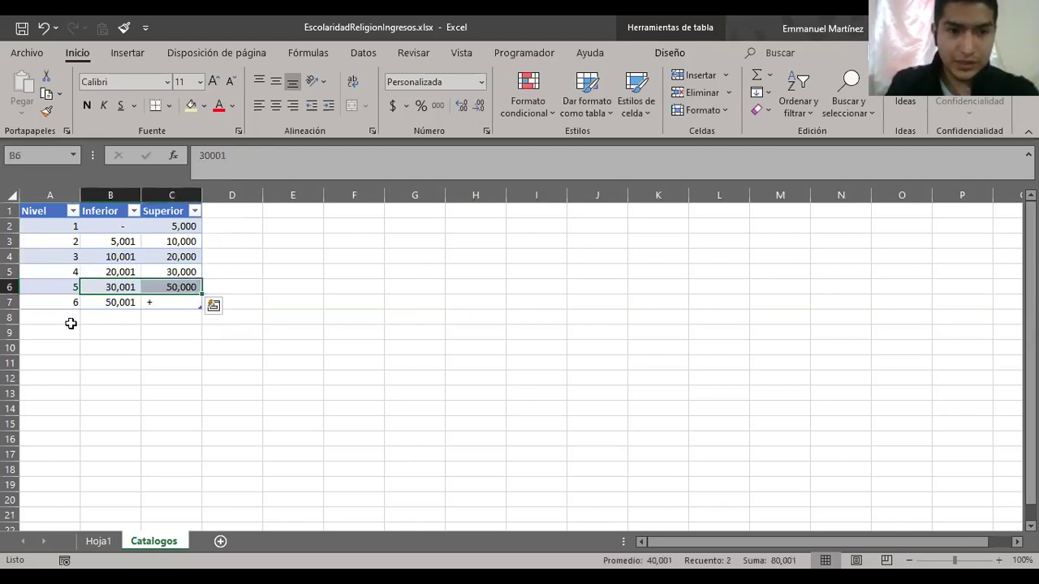
key("Down")
key("Up")
key("Down")
key("shift+Right")
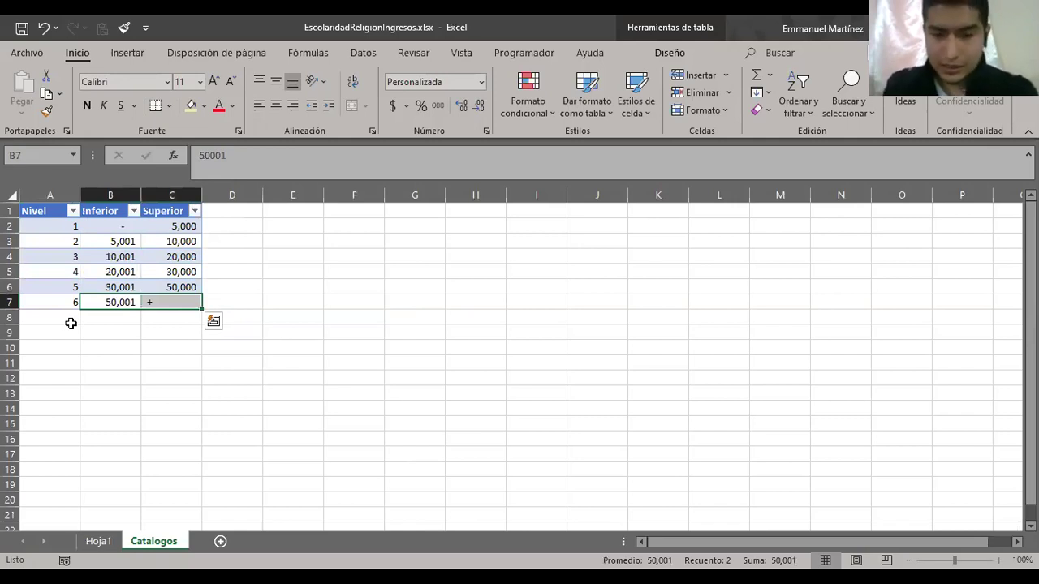
key("Up")
key("Up")
key("Up")
key("Up")
key("Up")
key("Up")
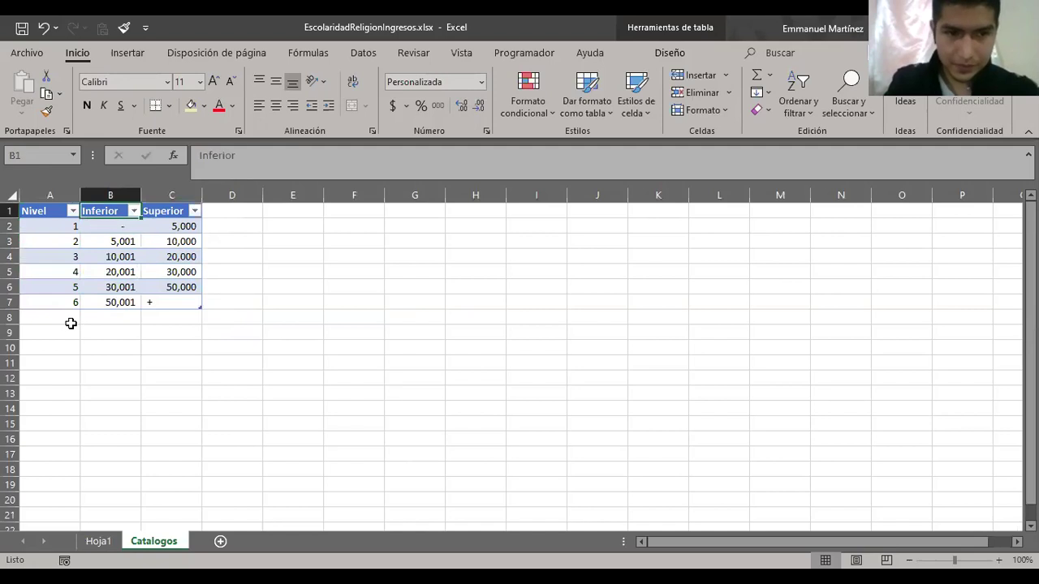
- Examine the distinct filter values of the Religión and FamiliaresEnCasa columns in Hoja1 without applying any filter
key("ctrl+Page_Up")
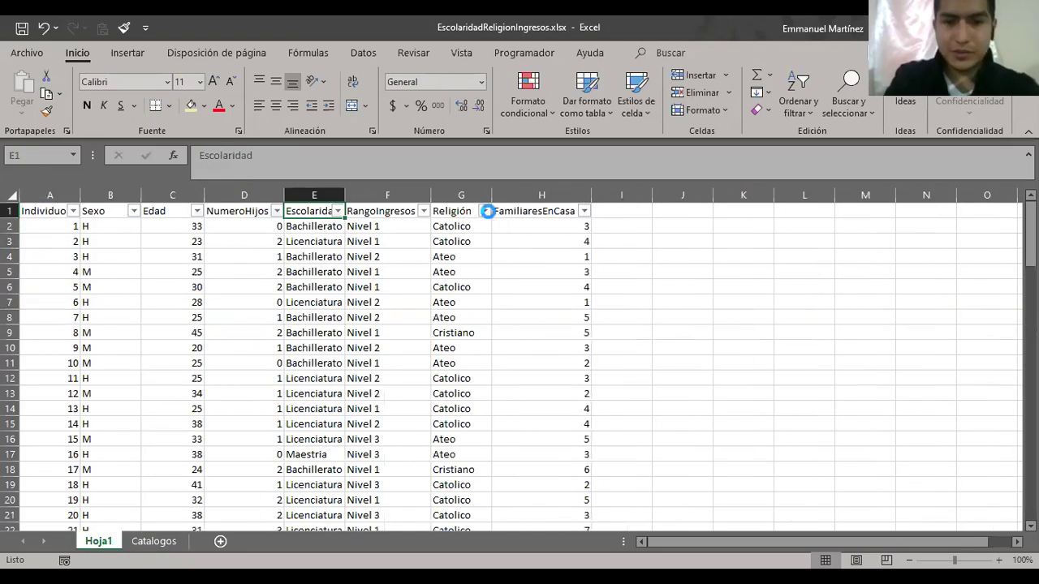
left_click(485, 212)
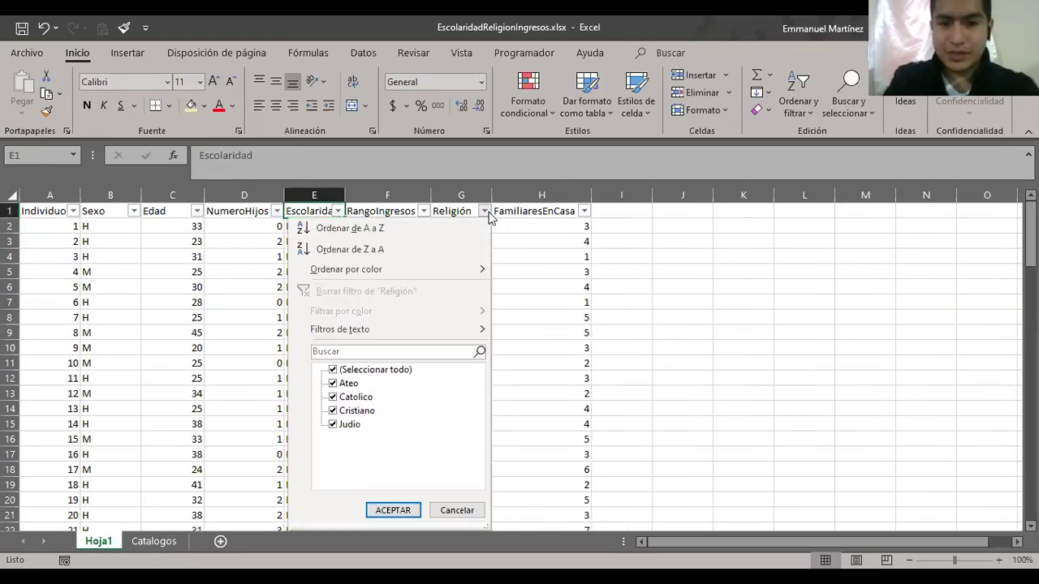
left_click(539, 238)
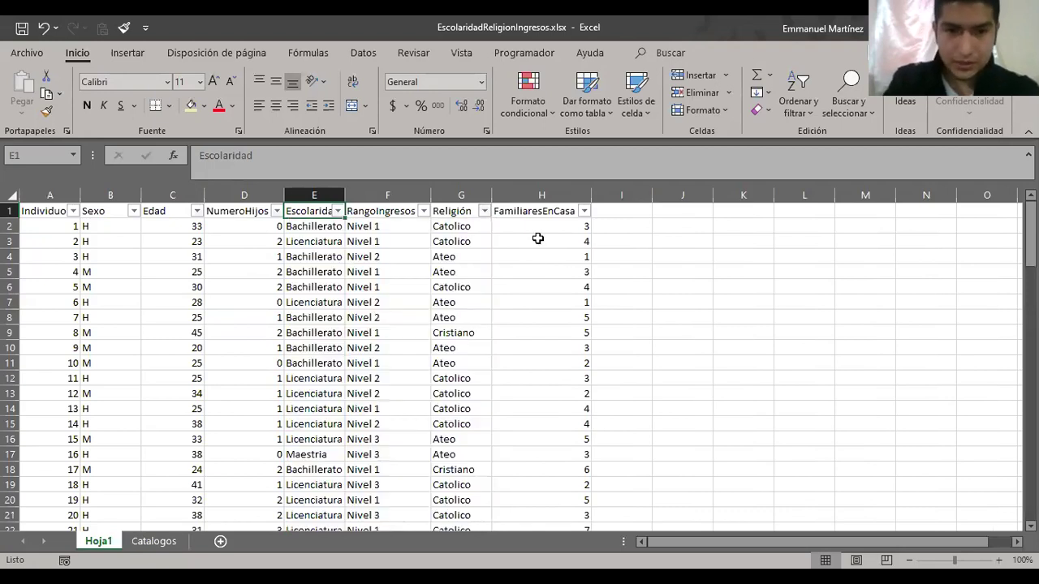
left_click(555, 223)
left_click(564, 211)
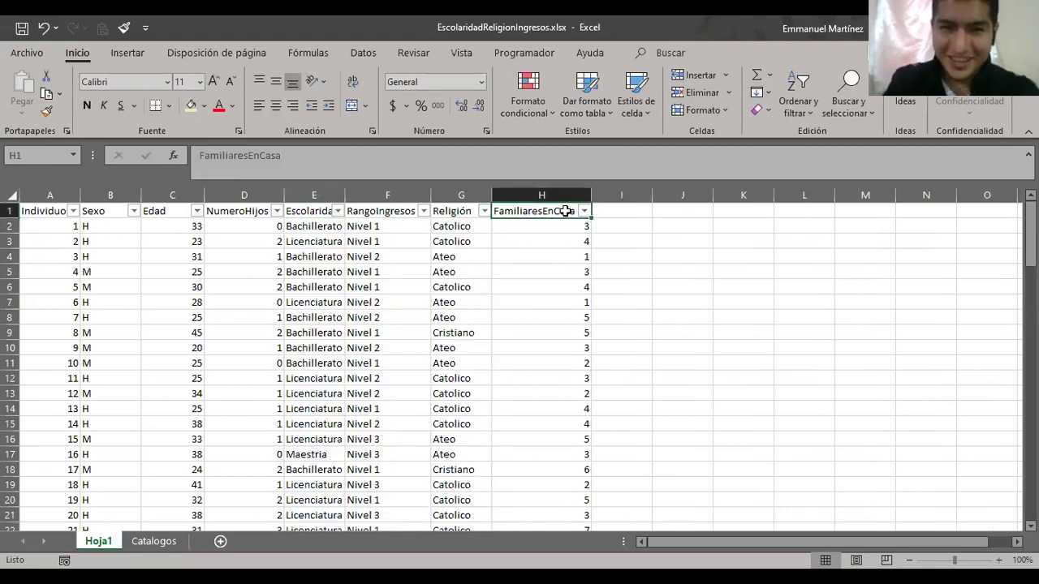
left_click(584, 211)
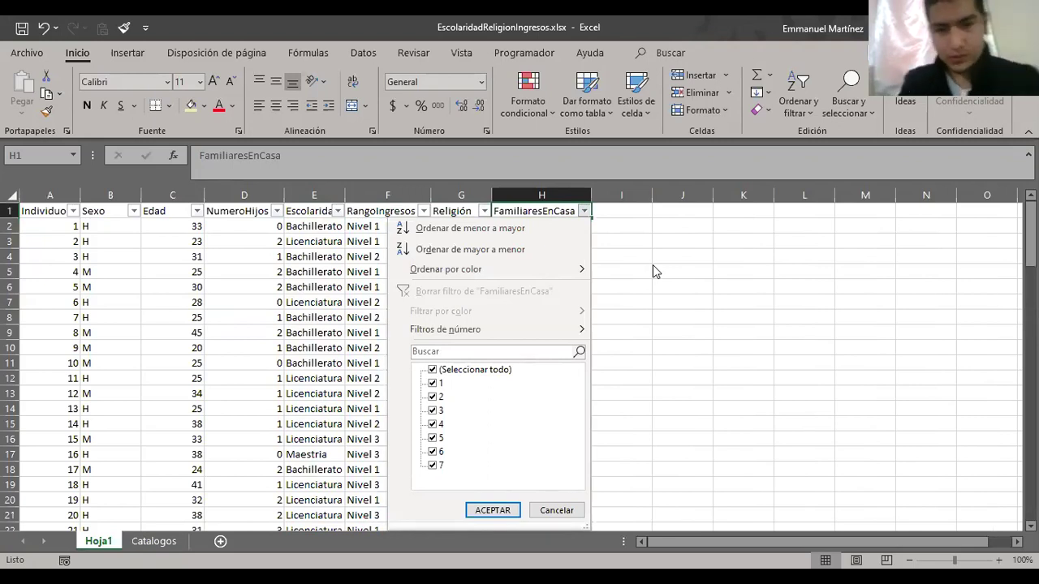
left_click(748, 213)
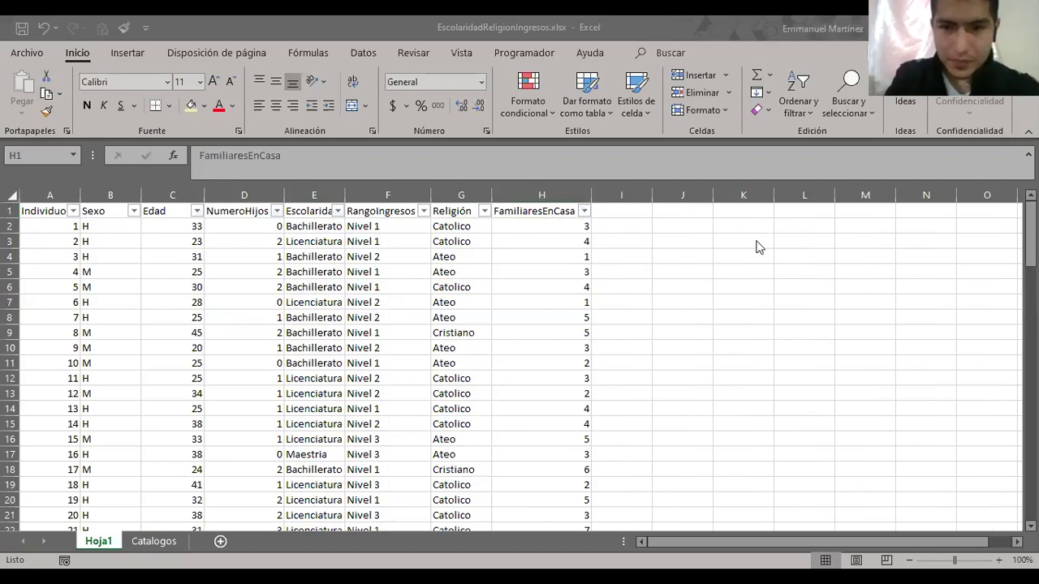
- Review the first individual's values across the survey columns from Sexo to FamiliaresEnCasa
left_click(693, 233)
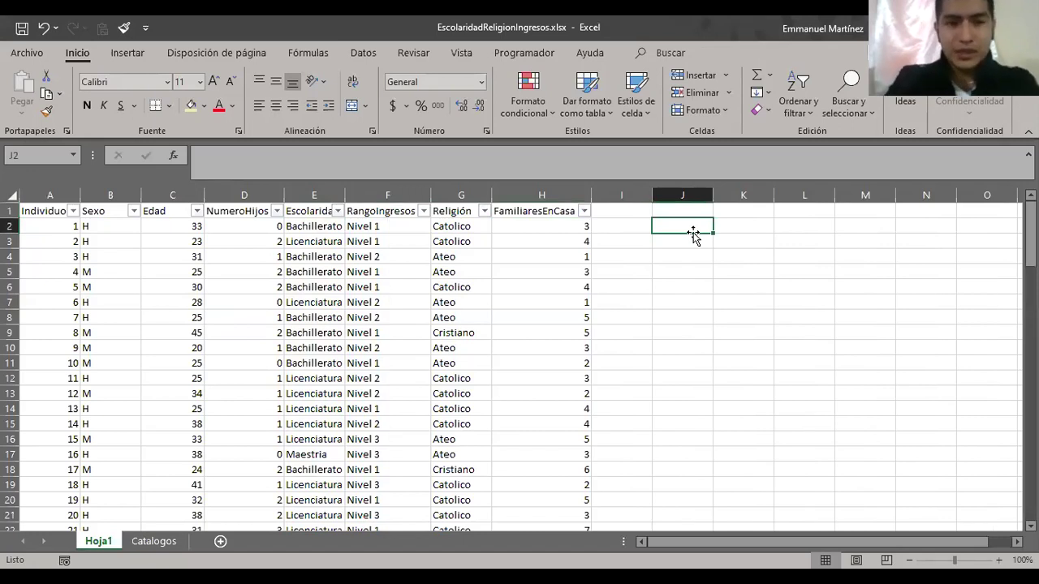
left_click(132, 224)
key("Right")
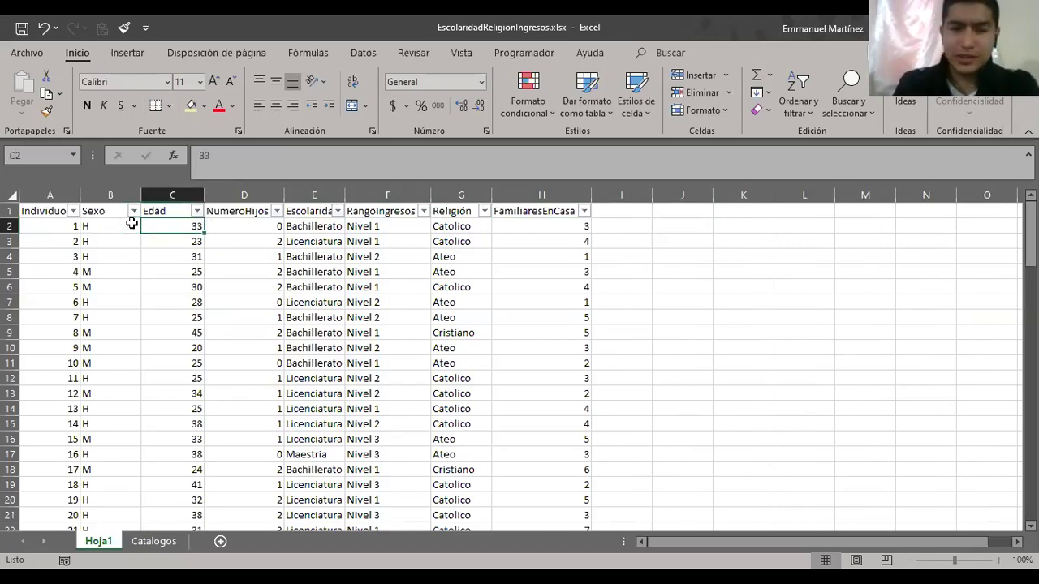
key("Right")
key("Right")
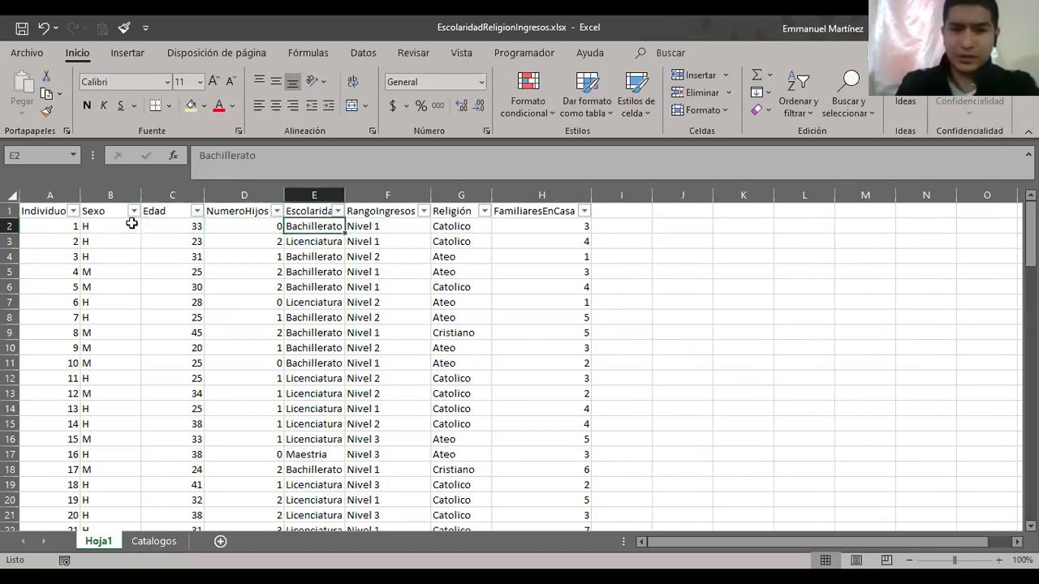
key("Right")
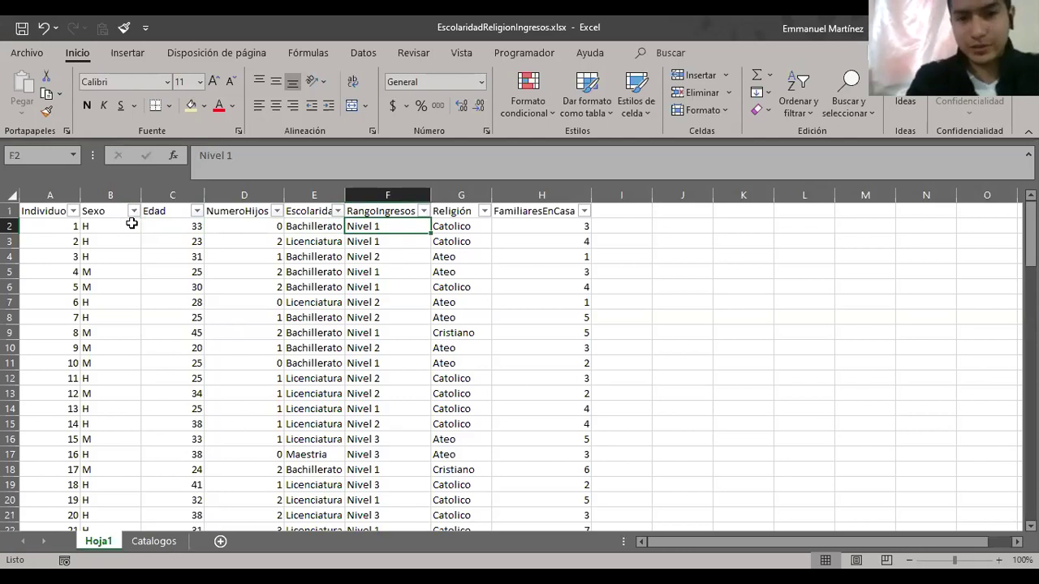
key("Right")
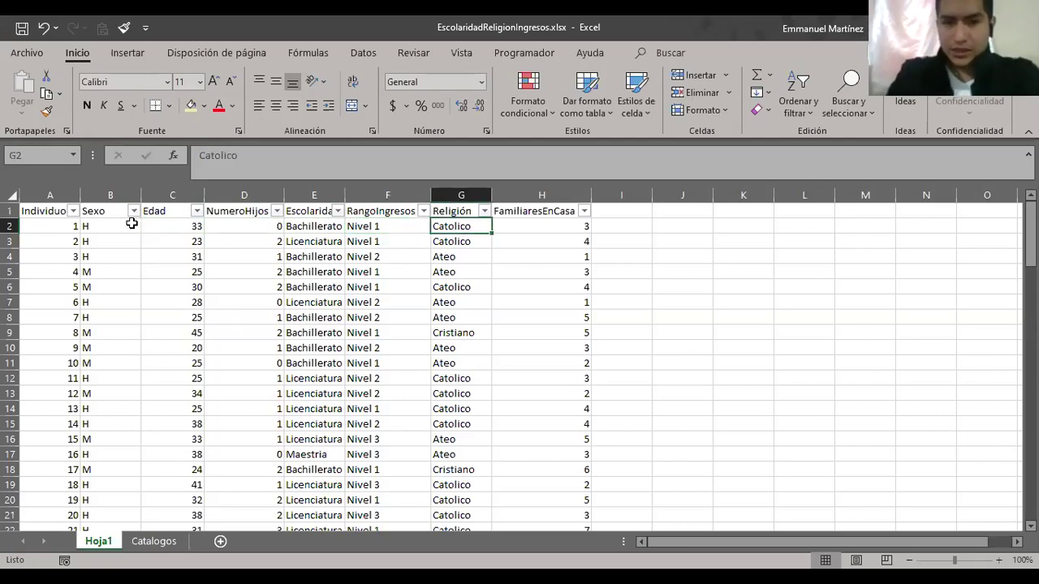
key("Right")
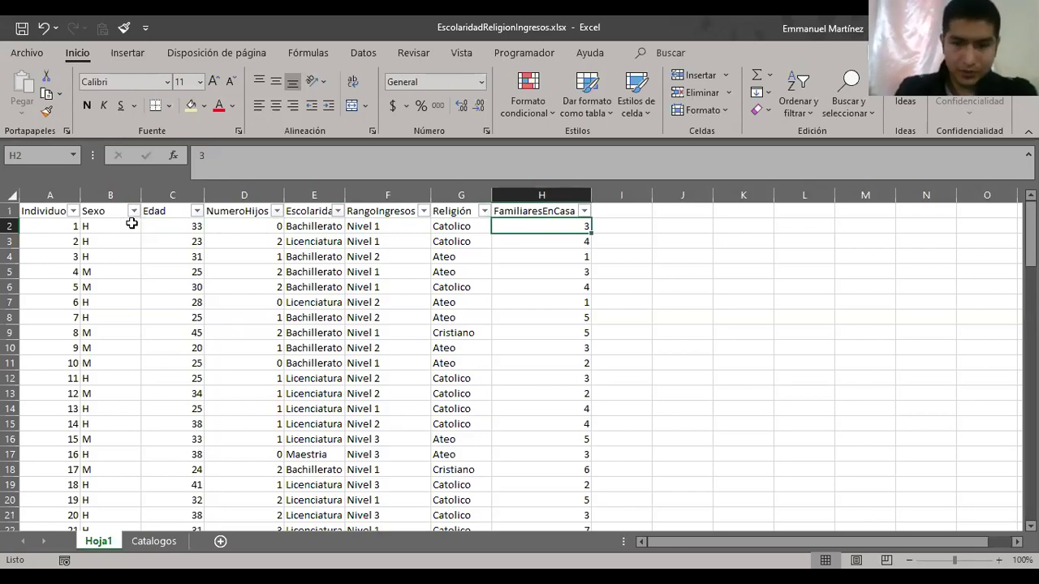
- Enter the headers Sexo in J2 and Recuento in K2 beside the survey data
left_click(688, 225)
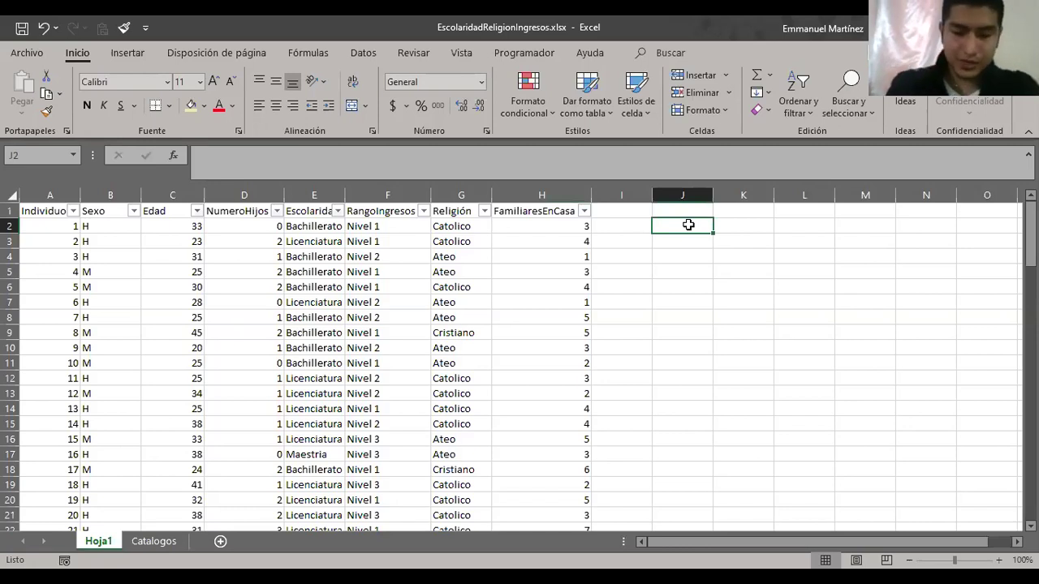
key("Right")
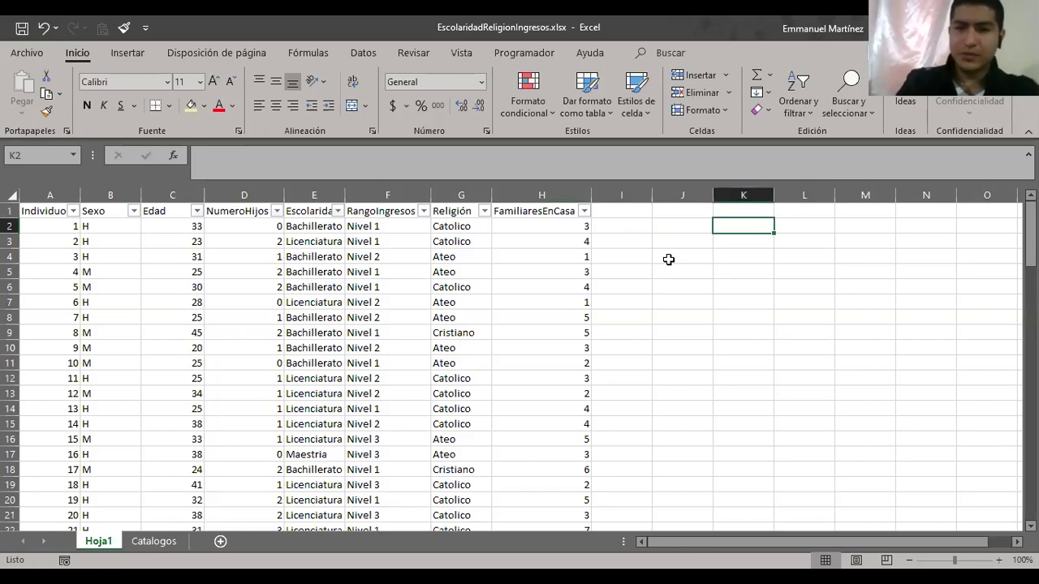
key("Up")
key("Left")
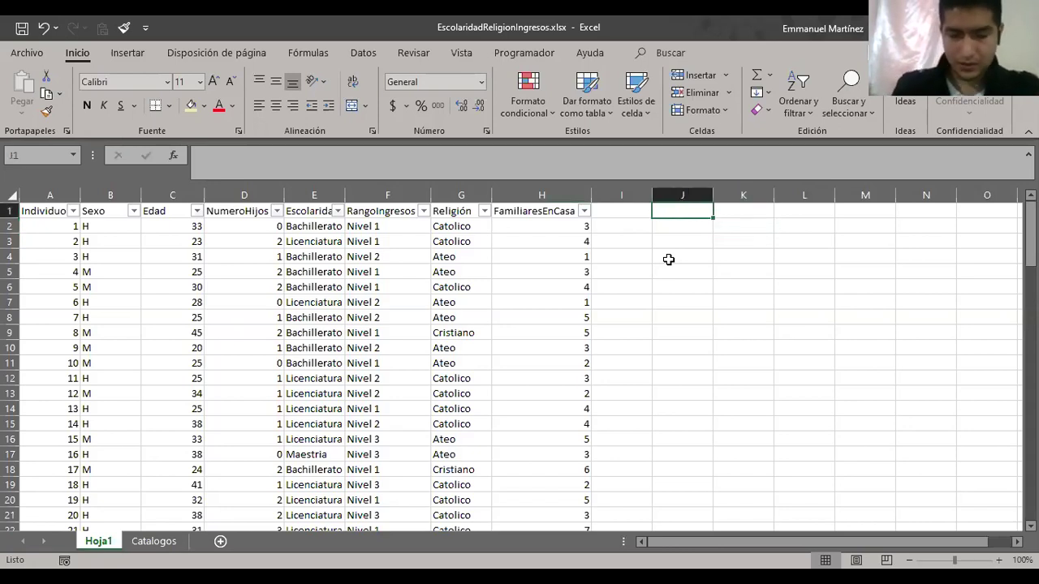
key("Down")
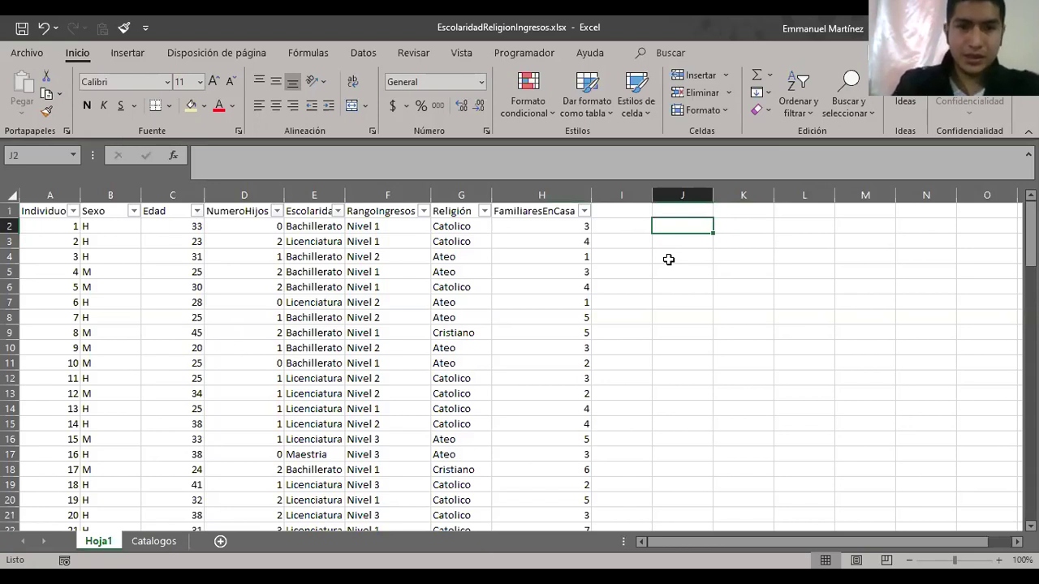
type("Sexo")
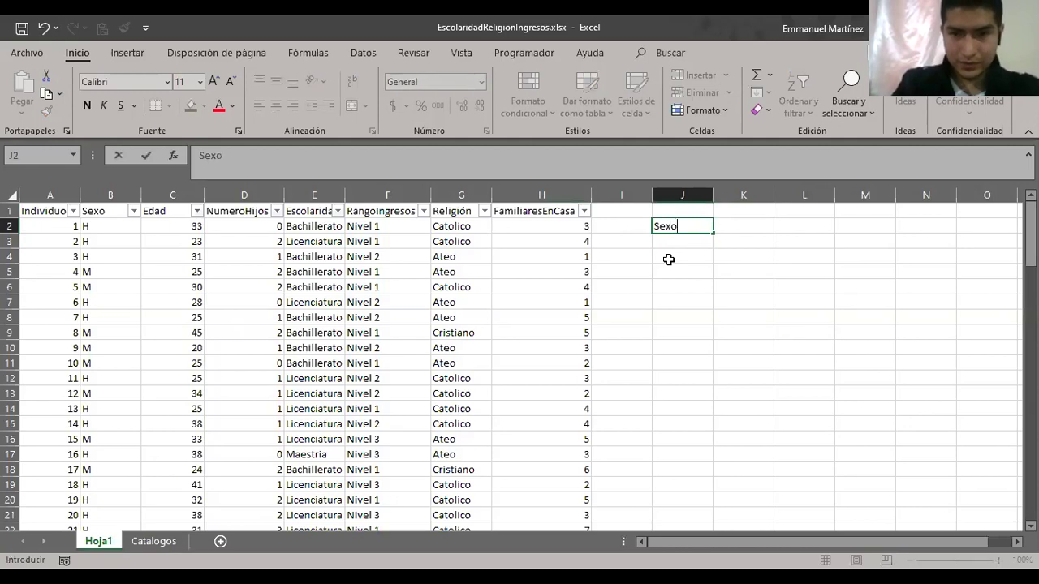
key("Tab")
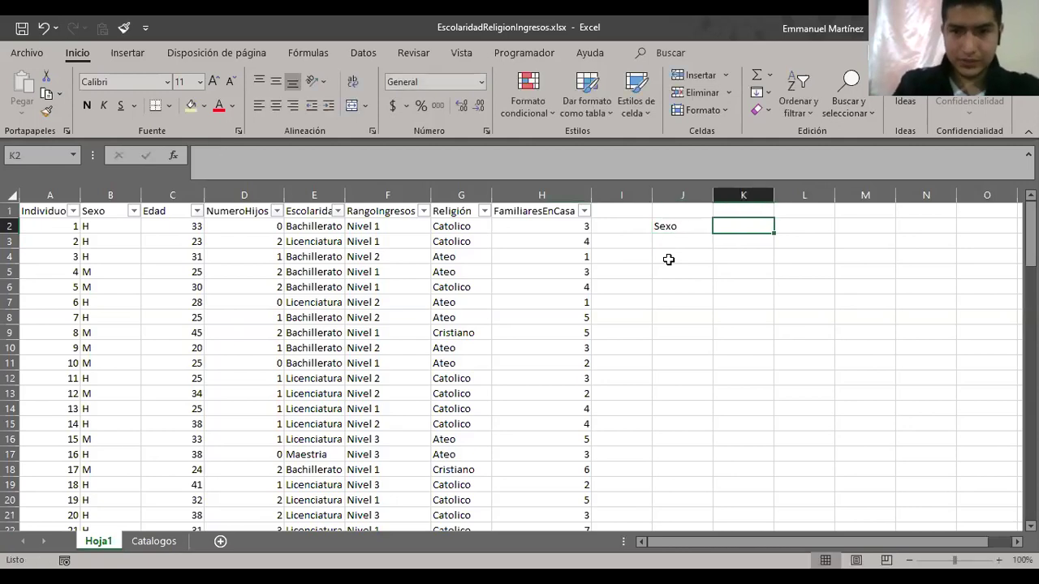
type("Recuento")
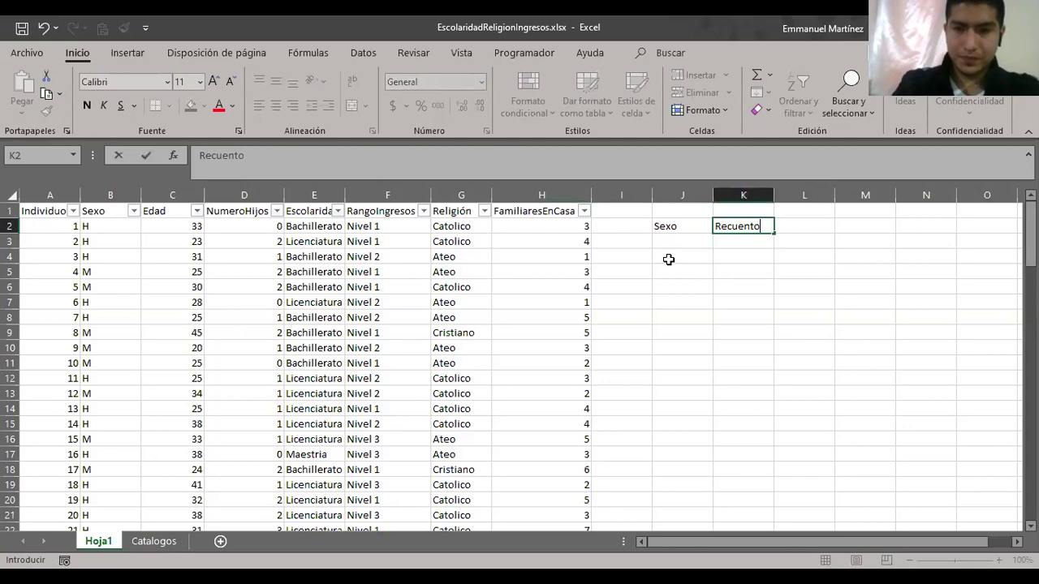
key("Return")
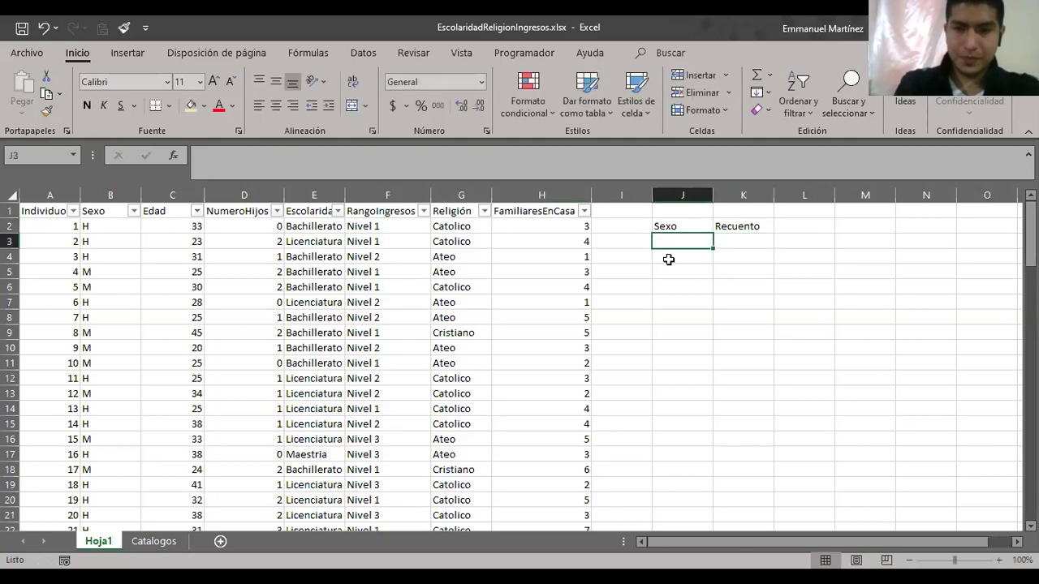
- List the categories H in J3 and M in J4 under the Sexo header
type("H")
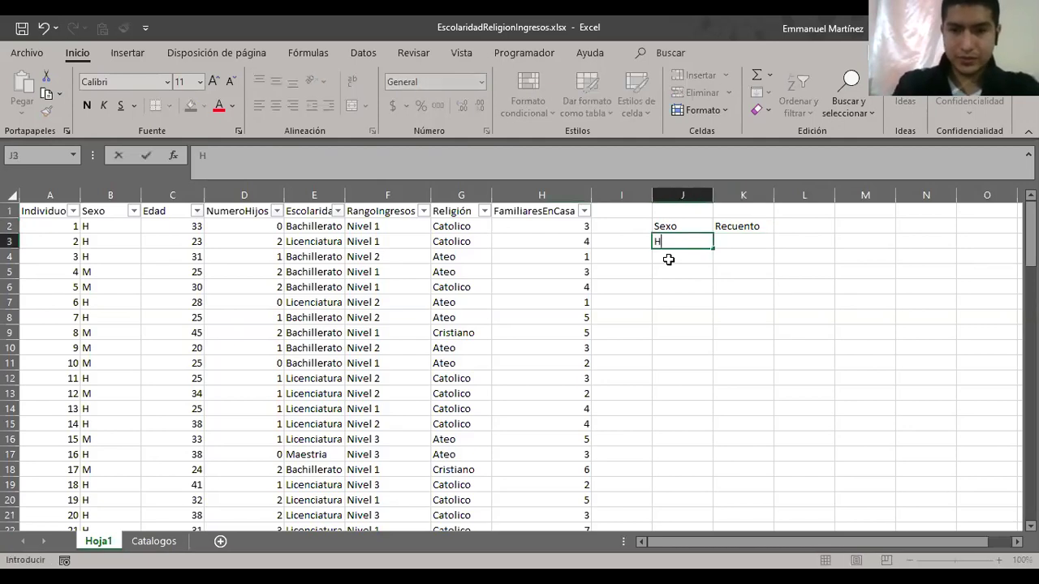
key("Return")
type("M")
key("Tab")
key("Up")
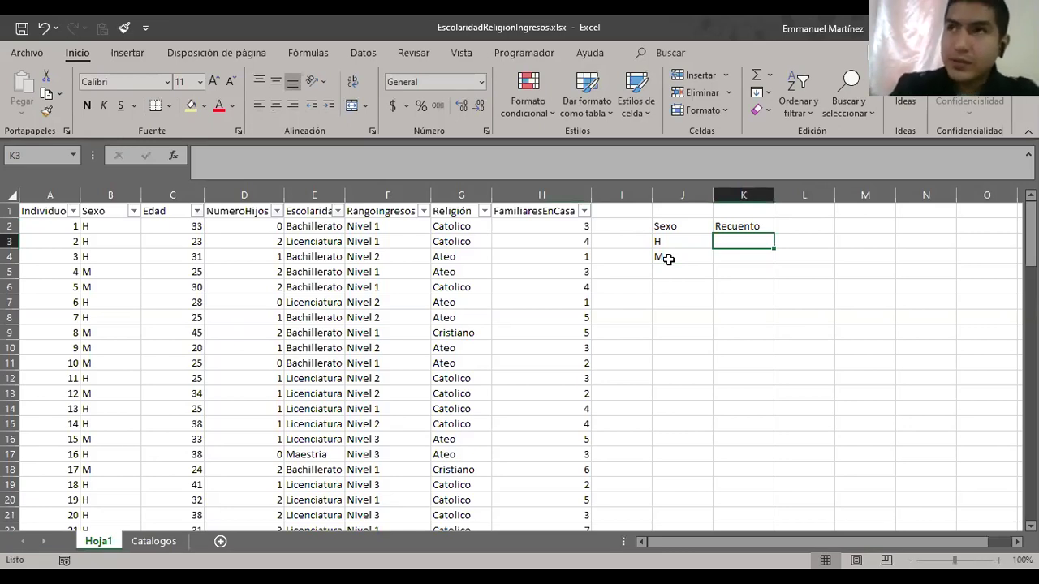
- Count each sex in column B by entering =CONTAR.SI(B:B,J3) in K3 and filling the formula down to K4
key("F2")
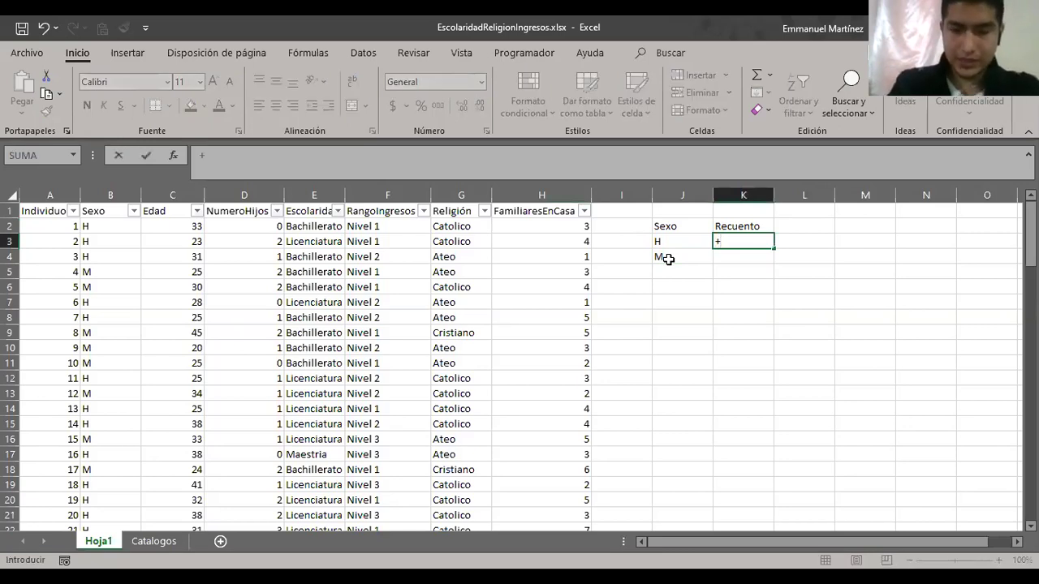
type("=")
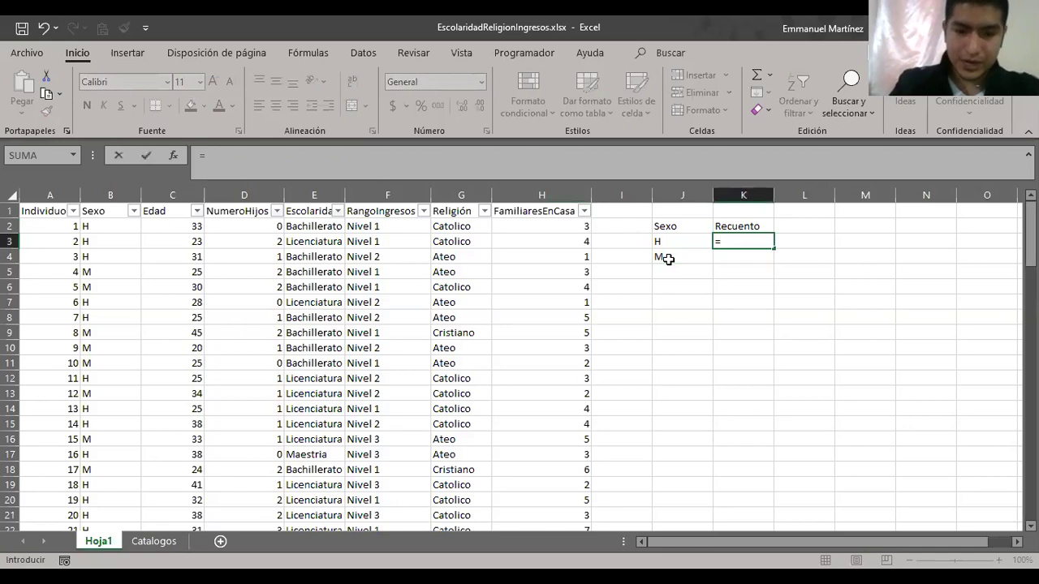
type("contar")
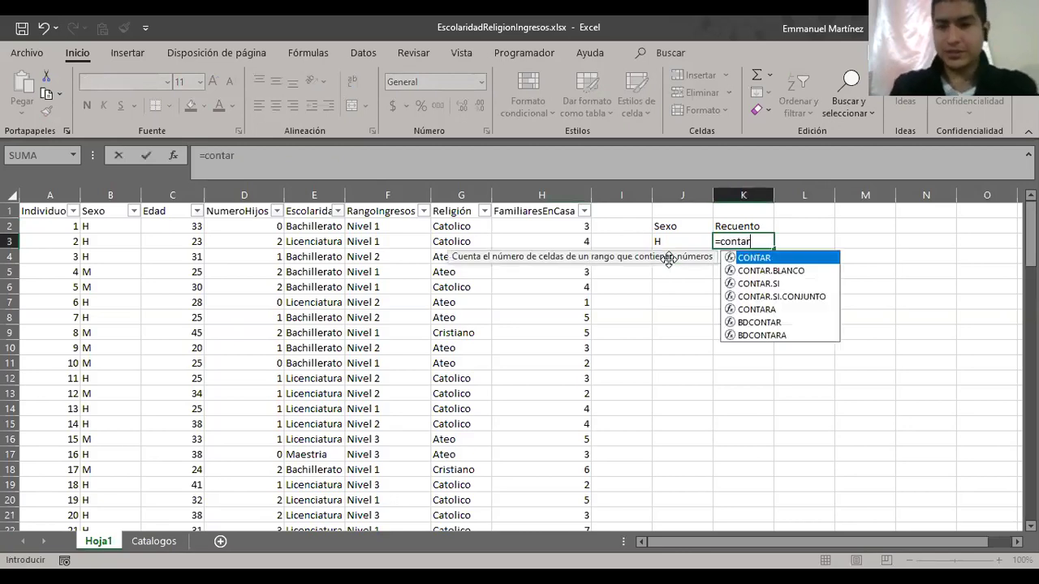
key("Down")
key("Down")
key("Tab")
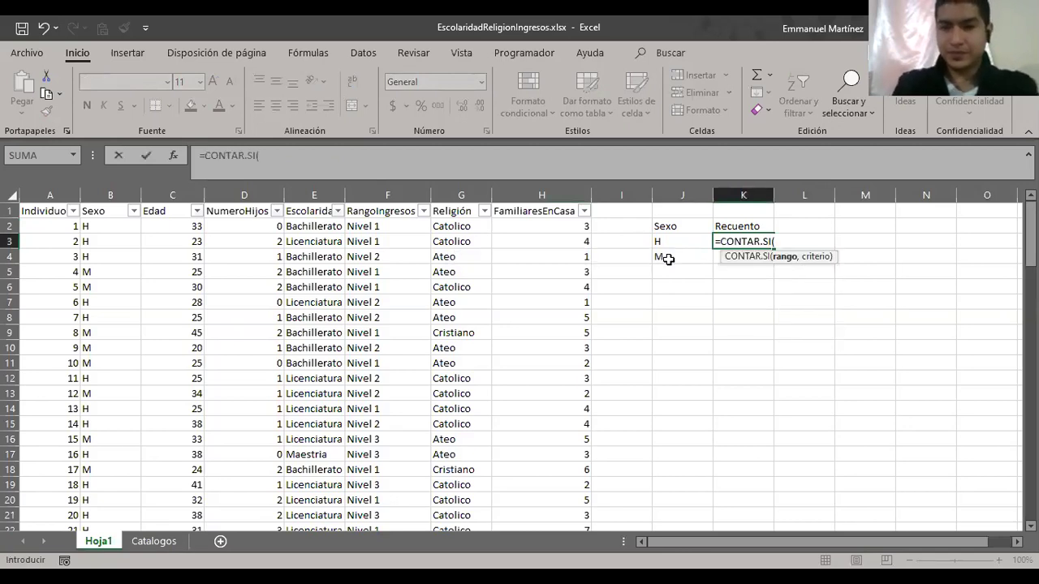
left_click(99, 196)
type(",")
left_click(685, 243)
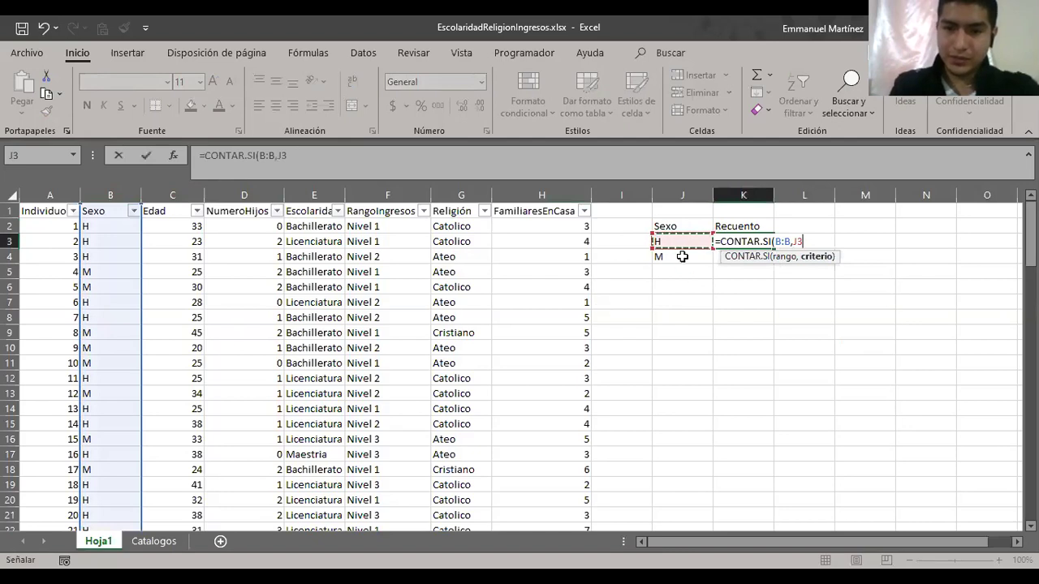
type(")")
key("Return")
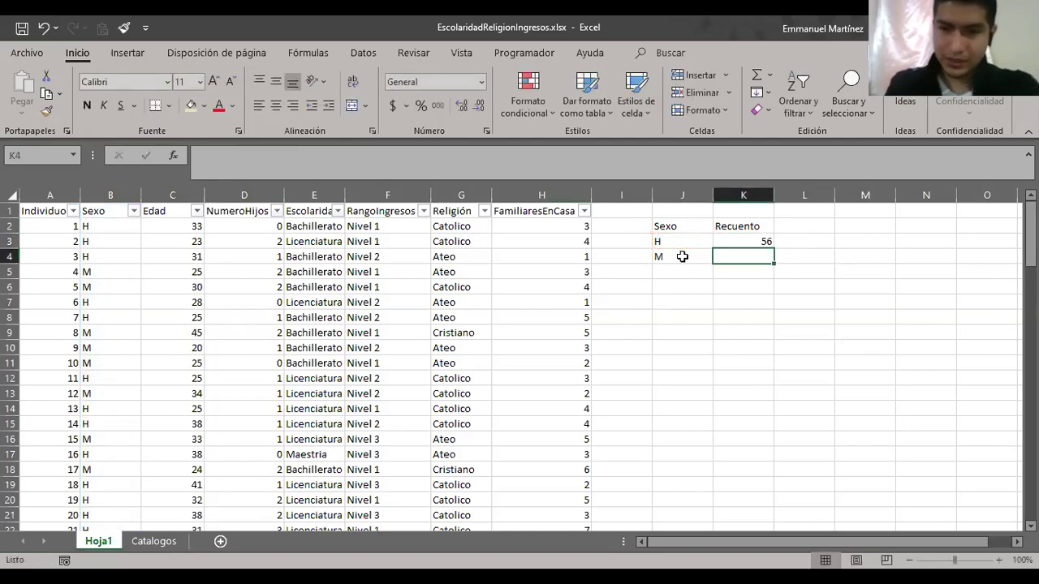
key("ctrl+d")
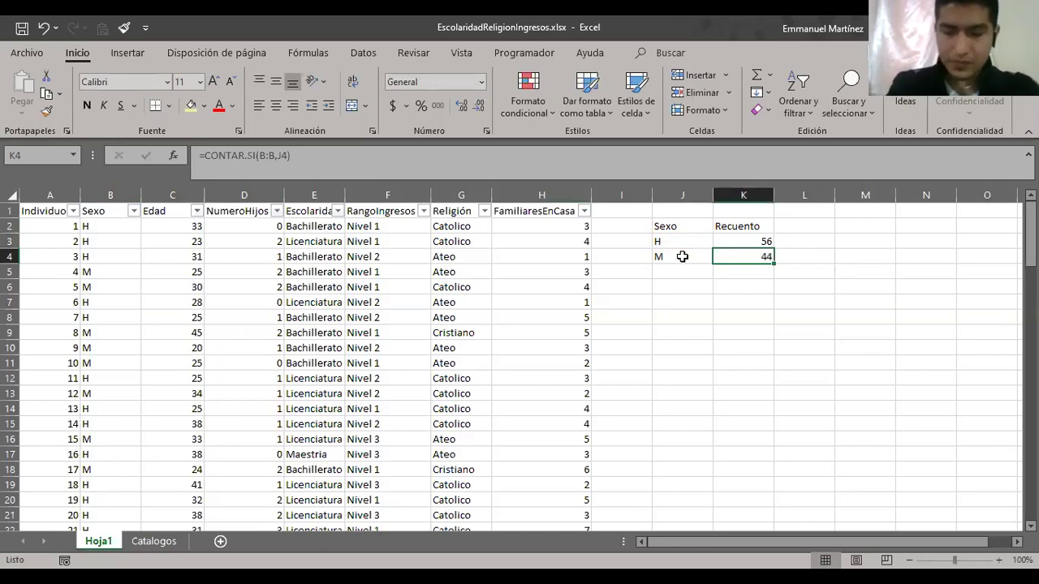
- Review the H and M counts in the frequency table against the Sexo column of the survey data
key("Up")
key("Up")
key("Left")
key("shift+Right")
key("shift+Down")
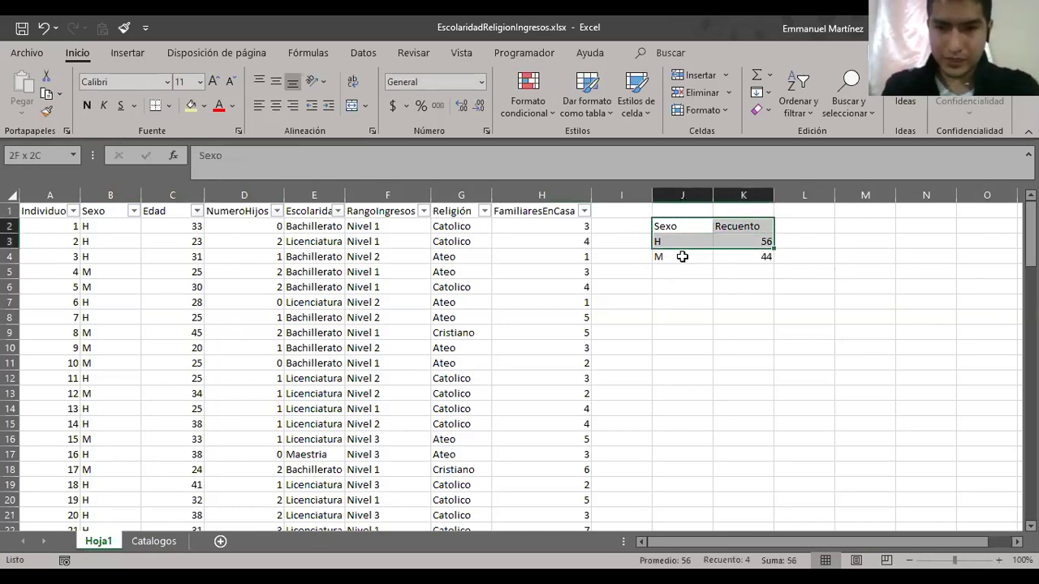
key("shift+Down")
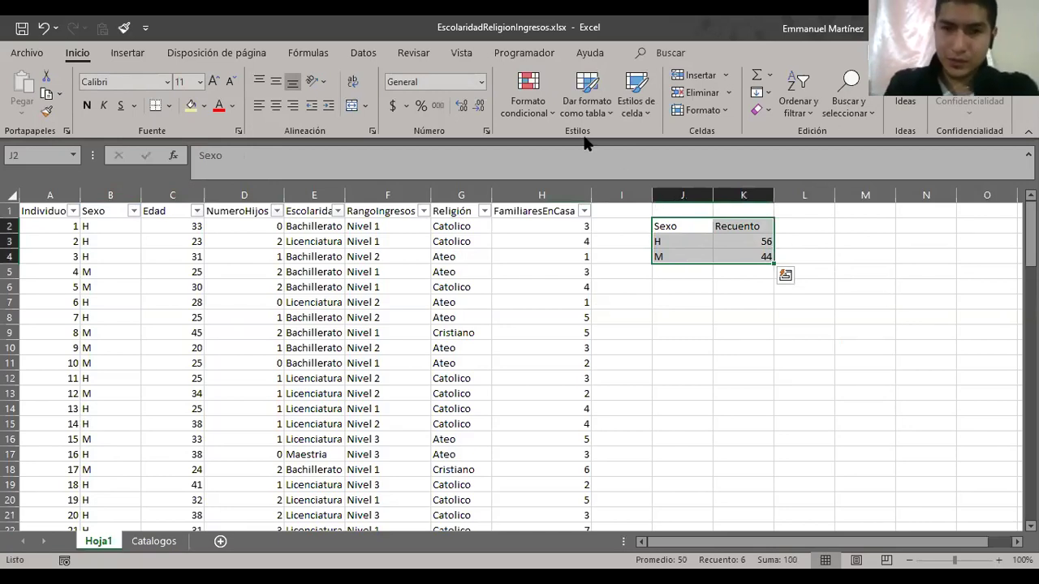
left_click(745, 226)
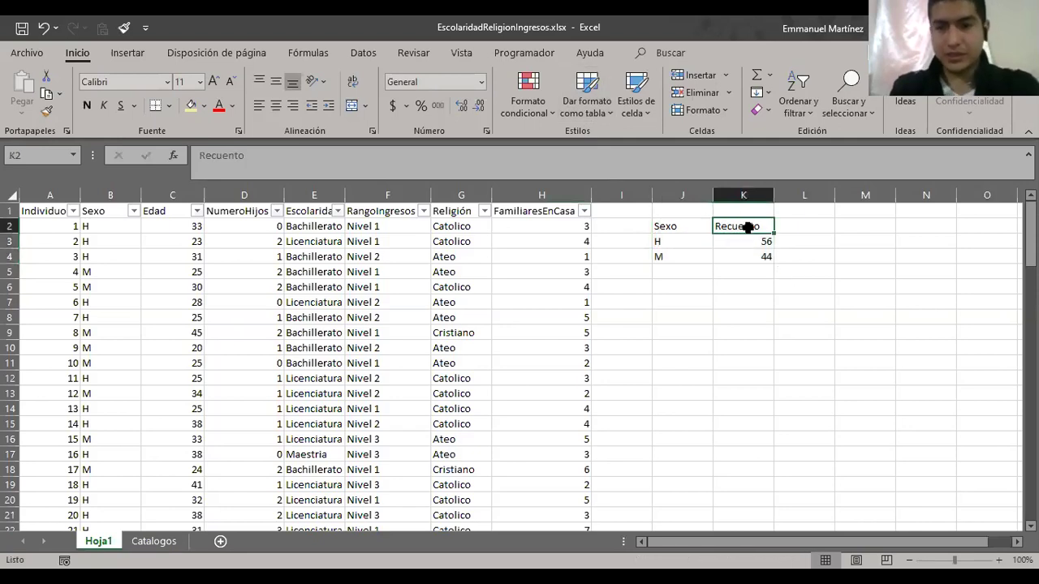
key("Down")
key("shift+Down")
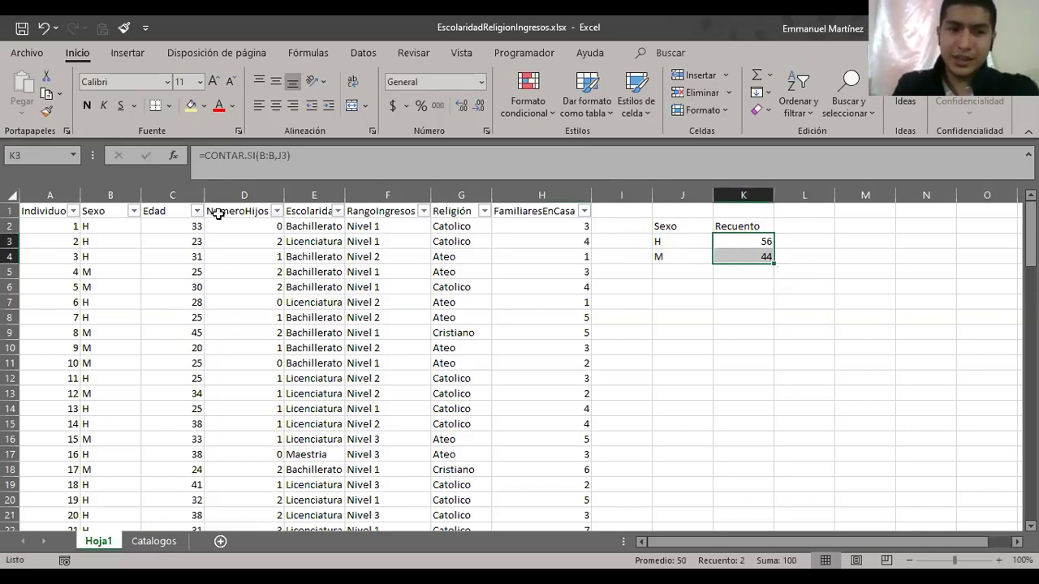
left_click(119, 214)
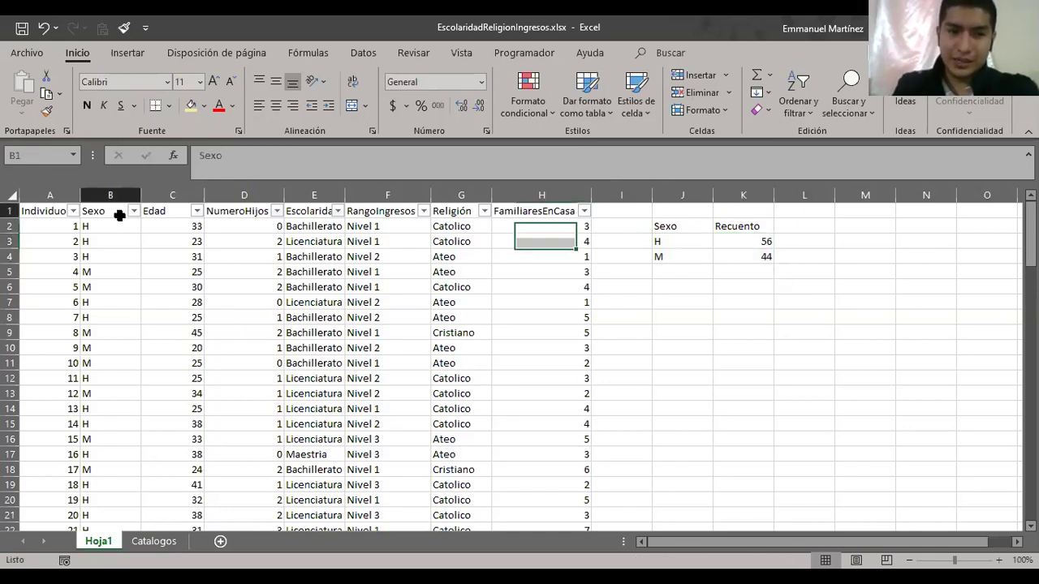
left_click(764, 241)
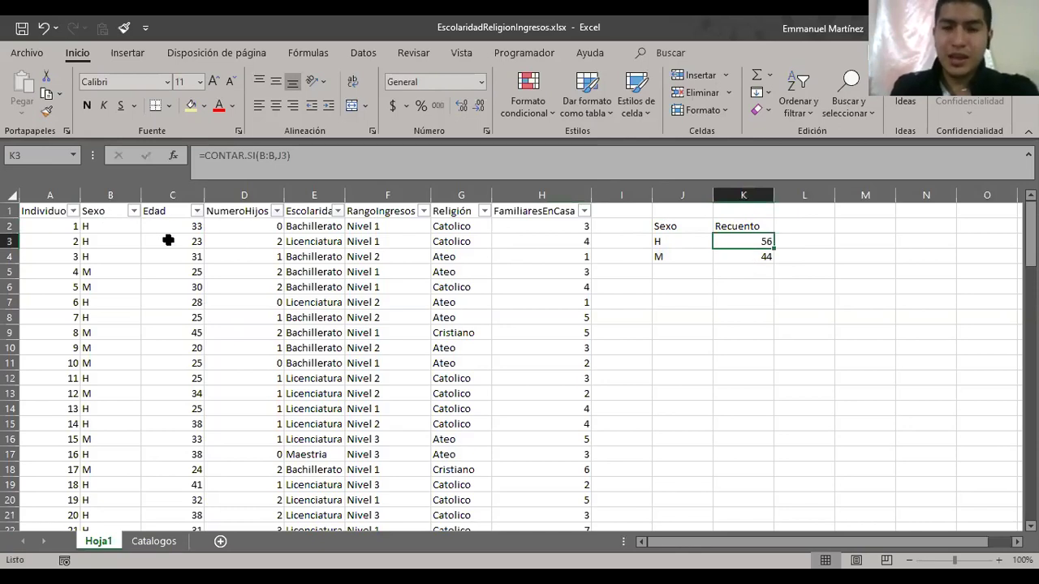
left_click(103, 227)
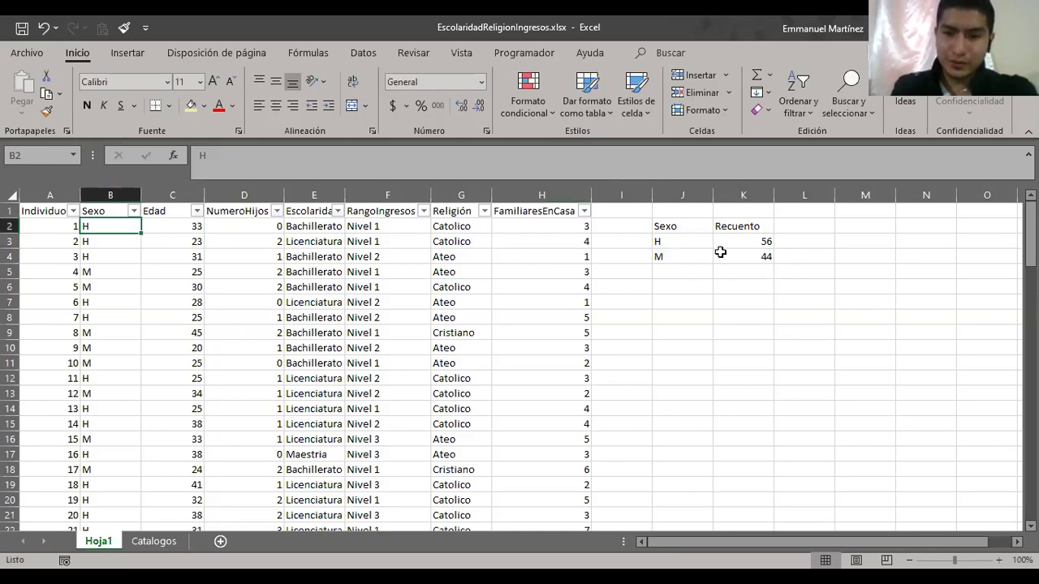
- Format J2:K4 as a table with headers, using the blue Medio style with banded rows
left_click_drag(675, 230, 759, 256)
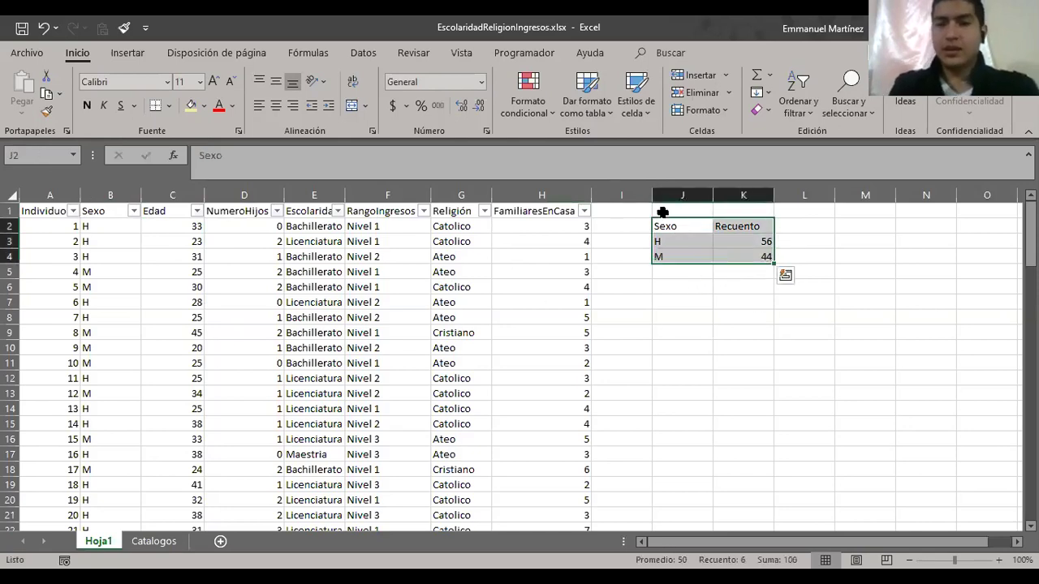
left_click(587, 90)
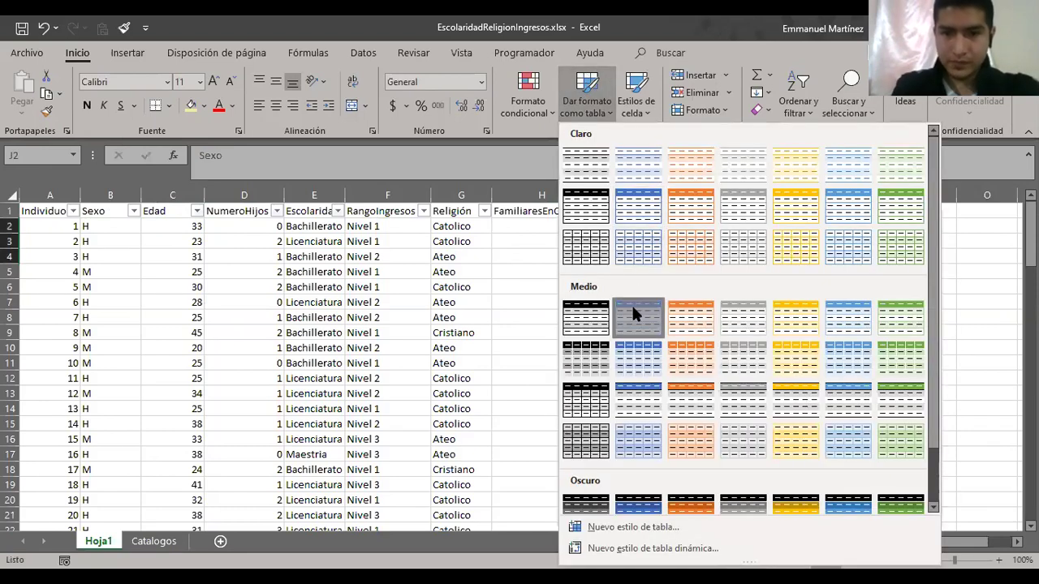
left_click(633, 310)
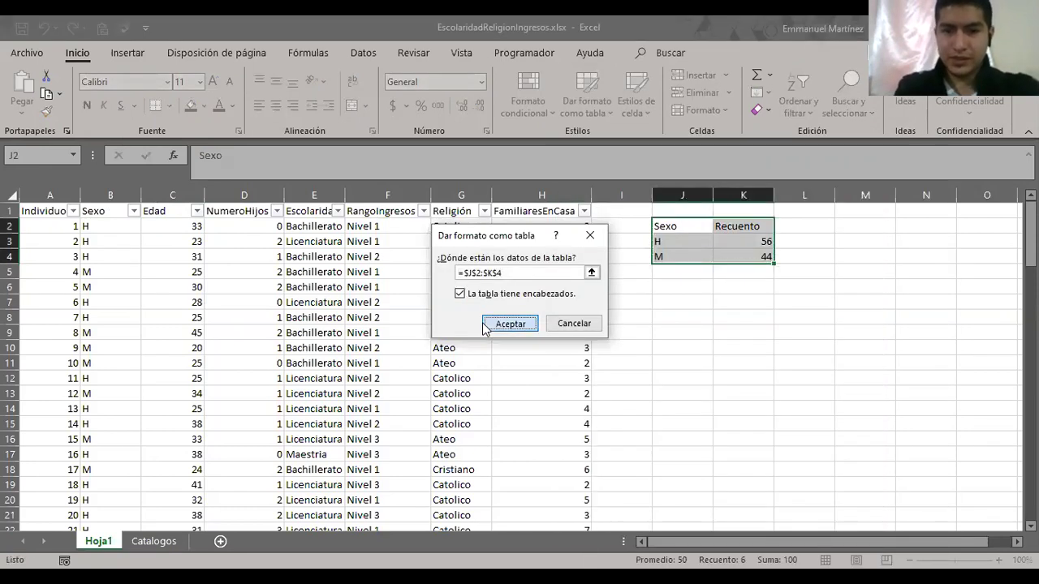
left_click(485, 327)
left_click(703, 300)
key("Up")
key("Up")
key("Down")
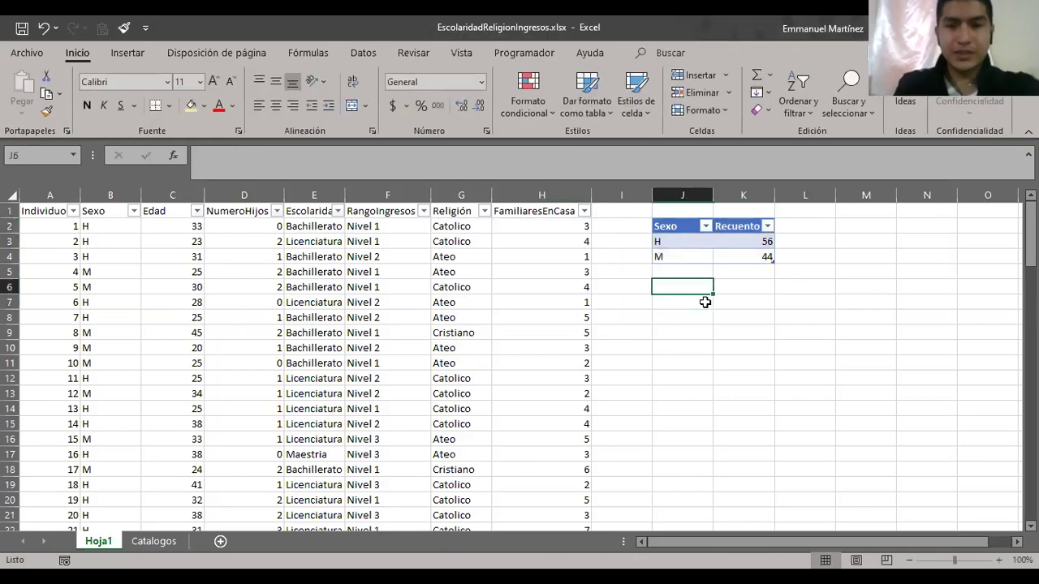
- Insert a 2D pie chart from the Sexo frequency table in J2:K4
left_click(670, 223)
key("shift+Right")
key("shift+Down")
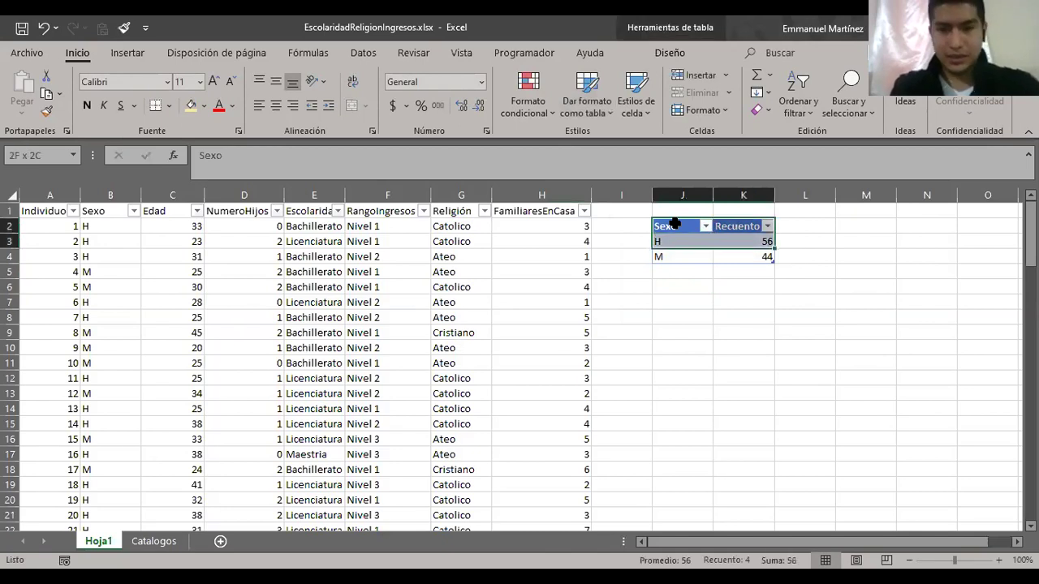
key("shift+Down")
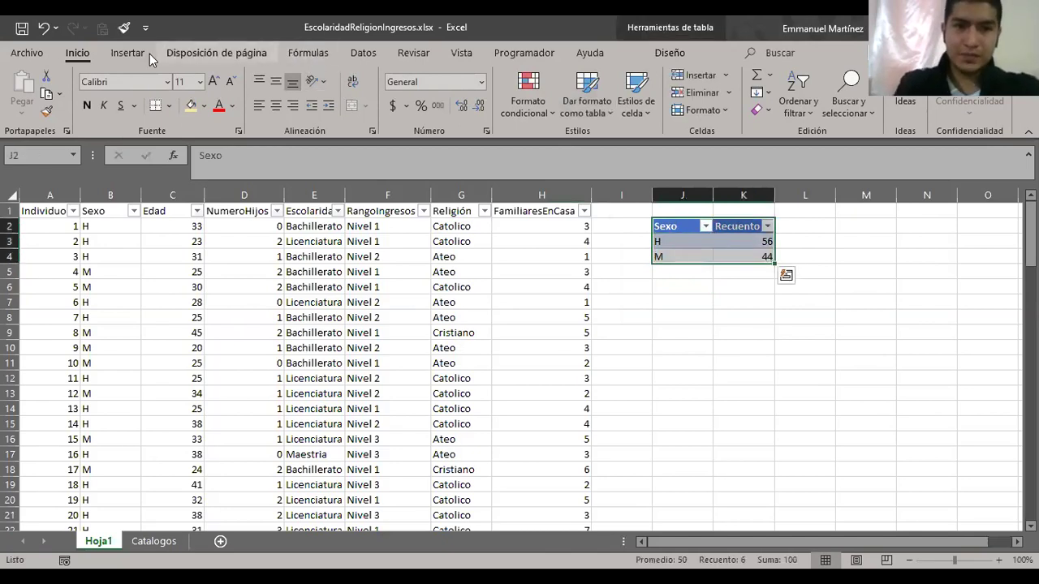
left_click(123, 53)
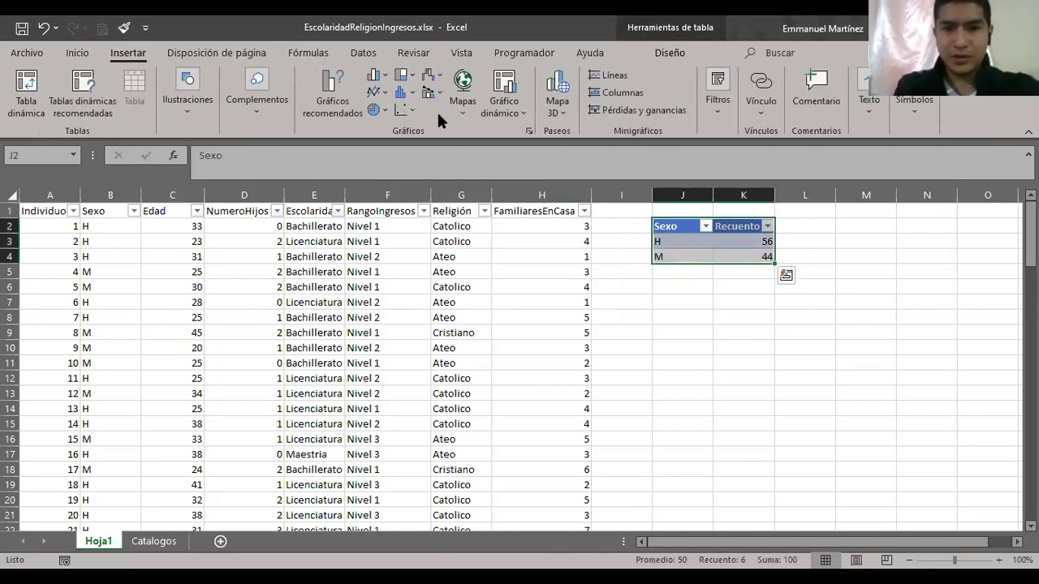
left_click(372, 110)
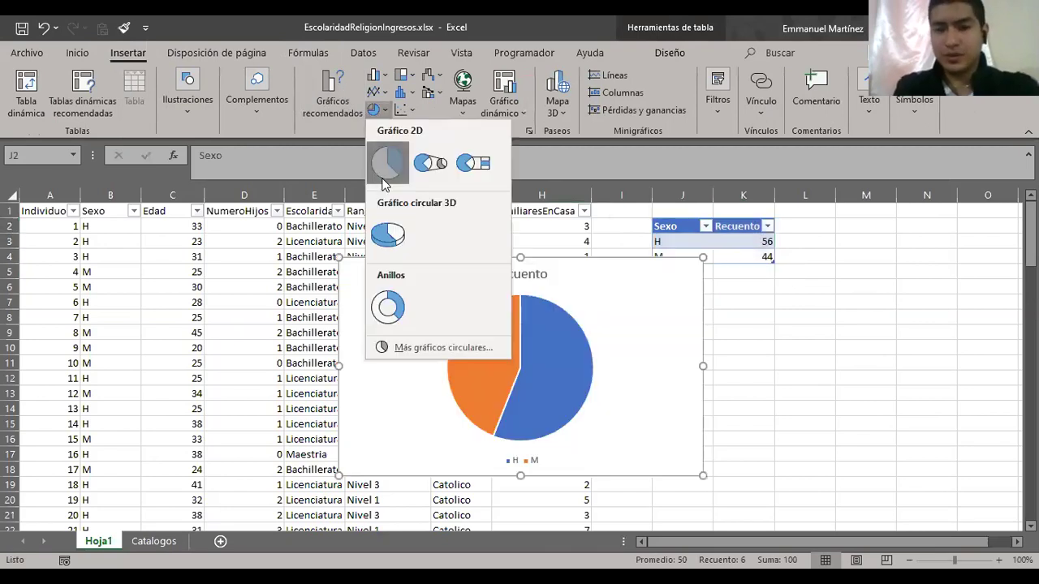
left_click(385, 182)
- Shrink the Recuento pie chart and place it directly beneath the Sexo table, spanning roughly columns J and K
left_click_drag(339, 477, 524, 412)
left_click_drag(680, 294, 779, 304)
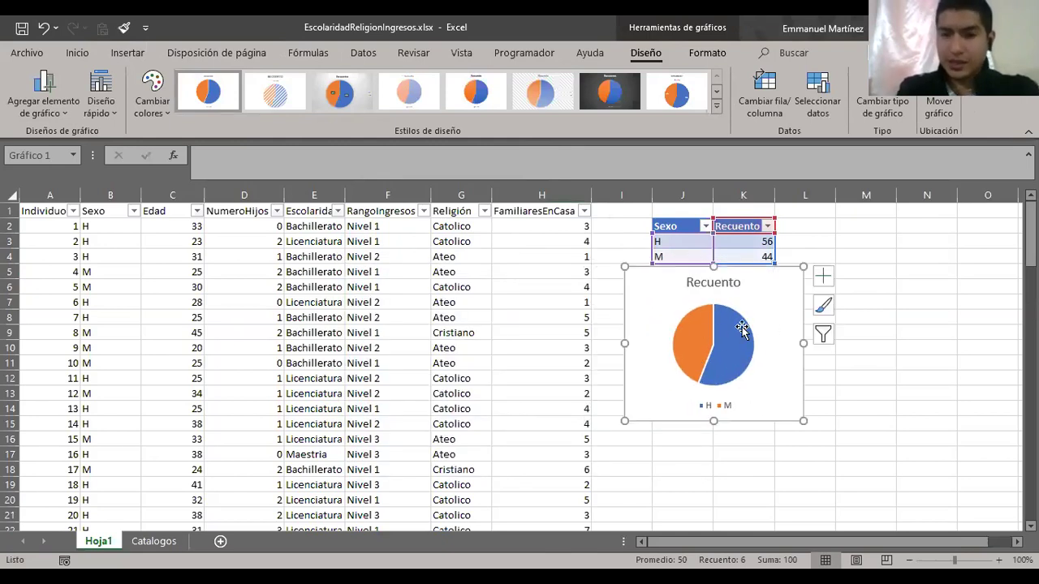
left_click(866, 304)
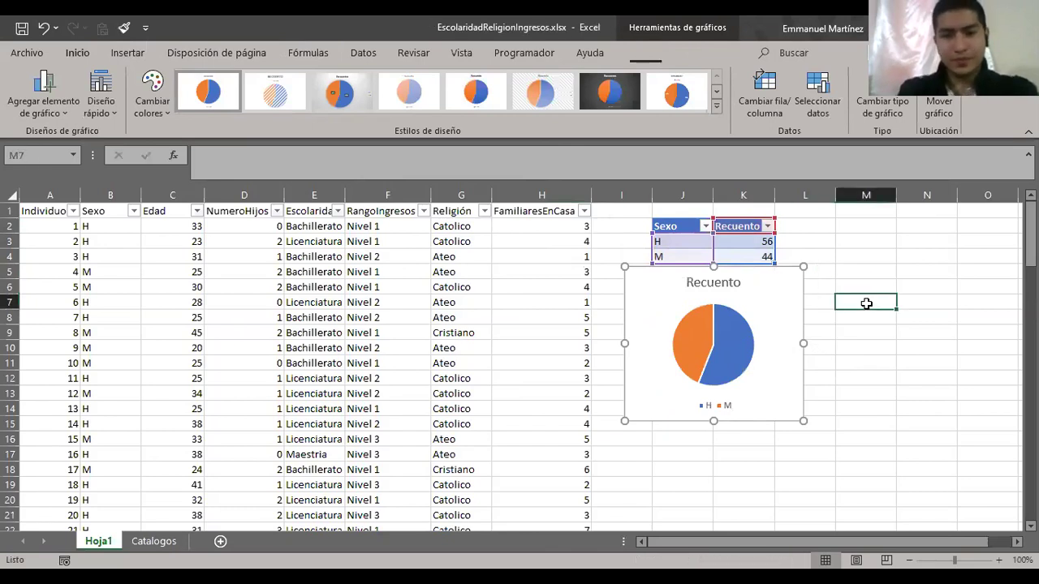
left_click(751, 316)
left_click_drag(800, 415, 768, 398)
left_click_drag(650, 281, 672, 284)
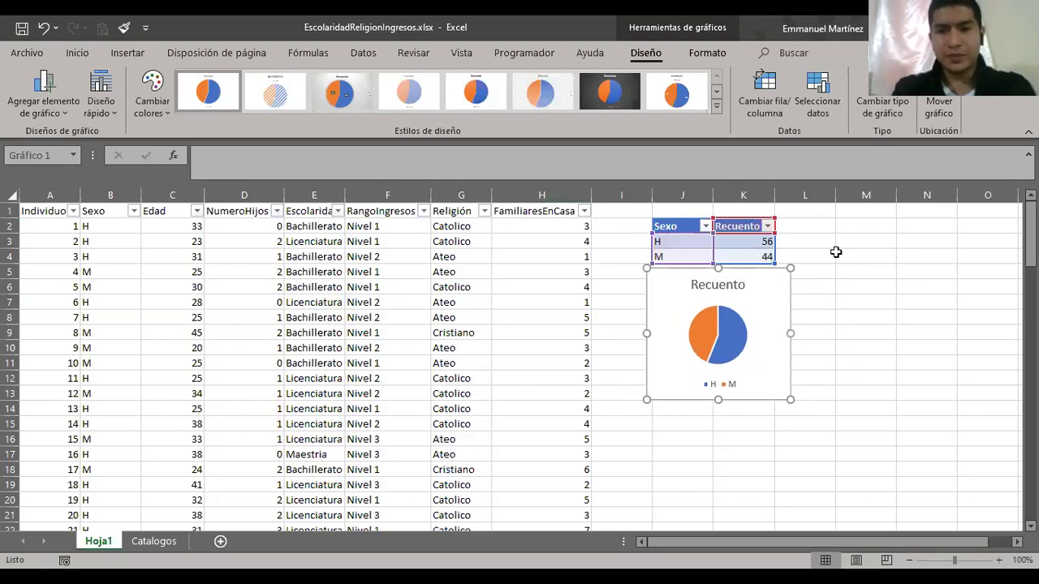
- Examine the H and M rows and their counts in the Sexo table above the pie chart
left_click(836, 256)
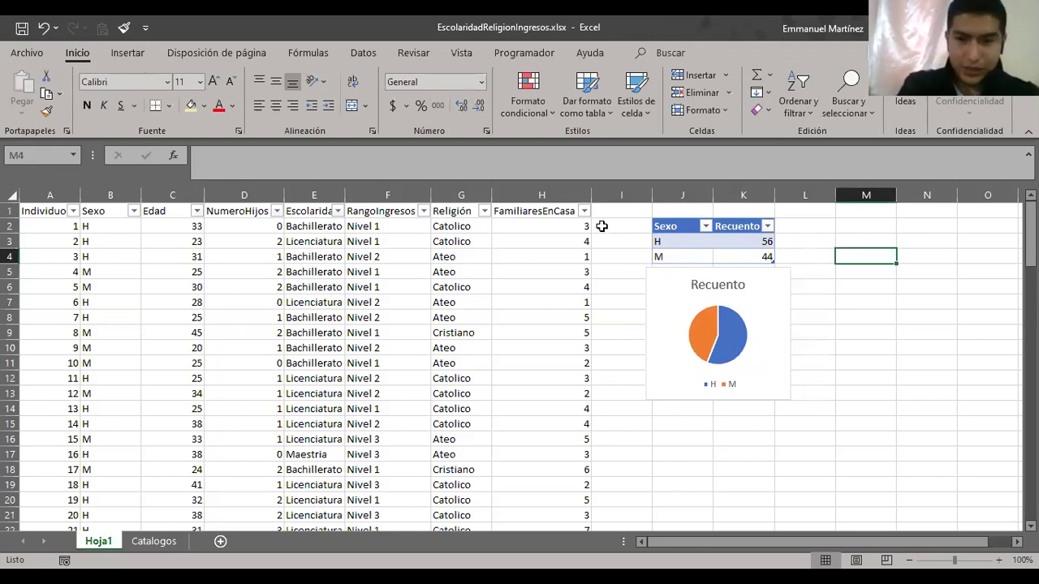
left_click(691, 242)
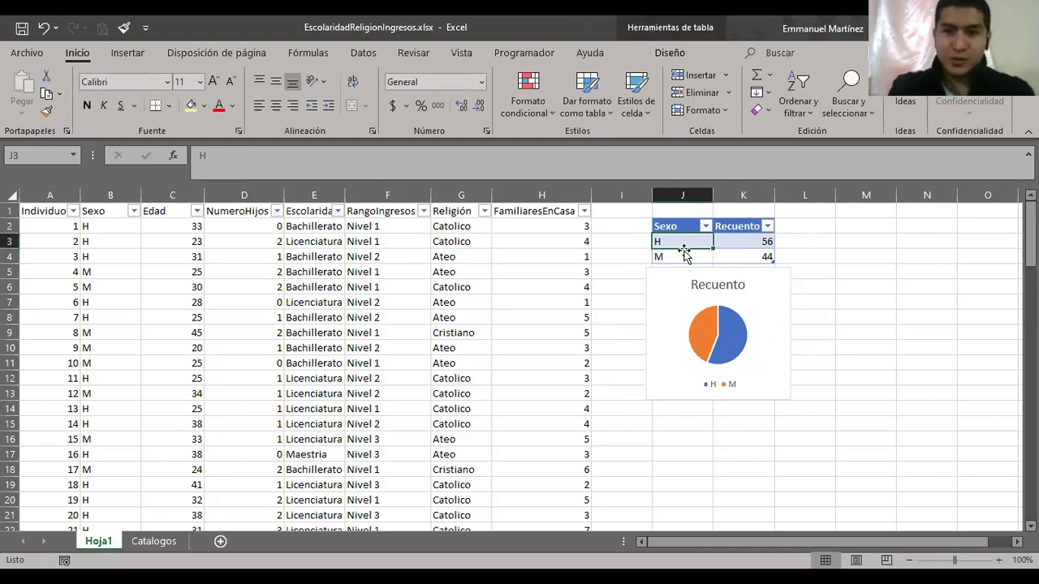
left_click(677, 255)
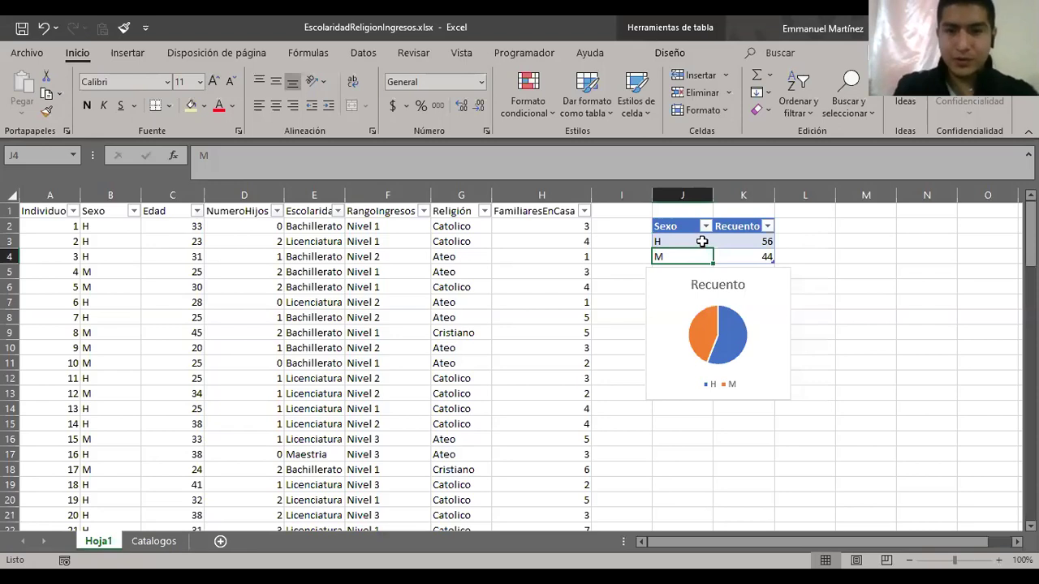
left_click(692, 229)
key("Down")
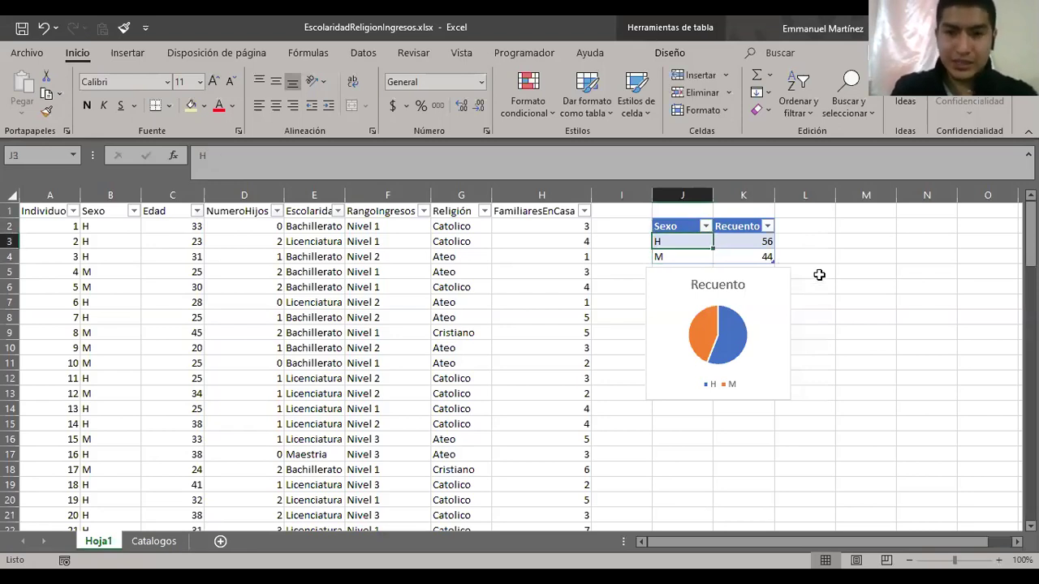
key("Right")
key("Right")
key("Left")
key("Right")
key("Right")
key("Left")
key("Right")
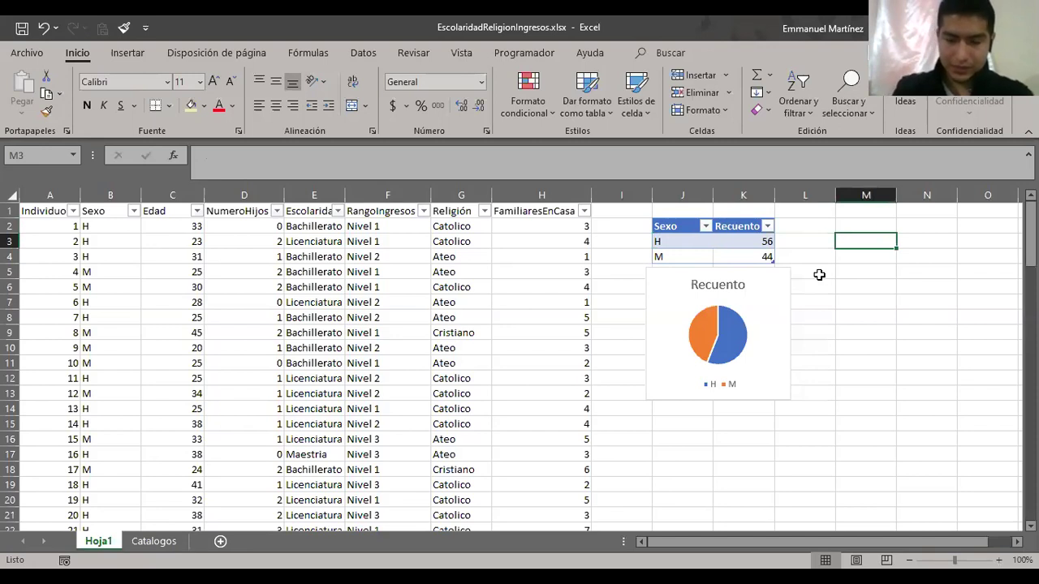
key("Left")
key("Left")
key("Left")
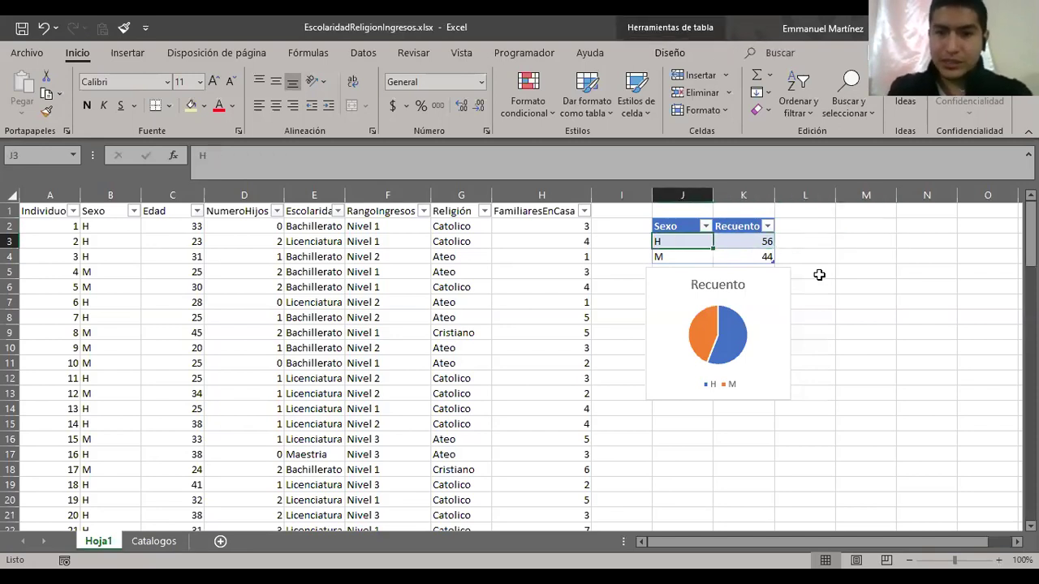
key("Down")
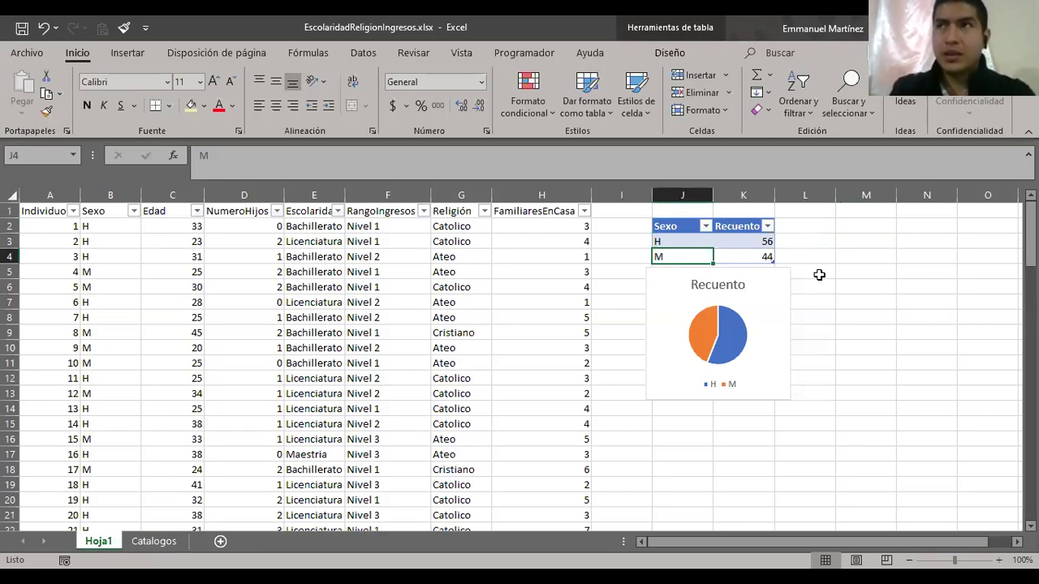
key("Right")
key("Right")
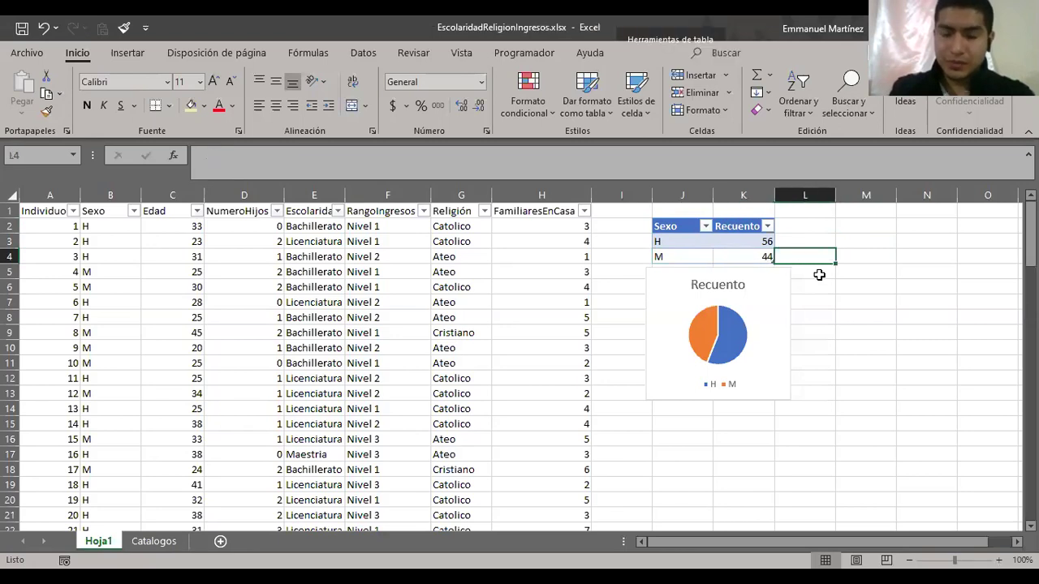
key("Left")
key("Right")
key("Right")
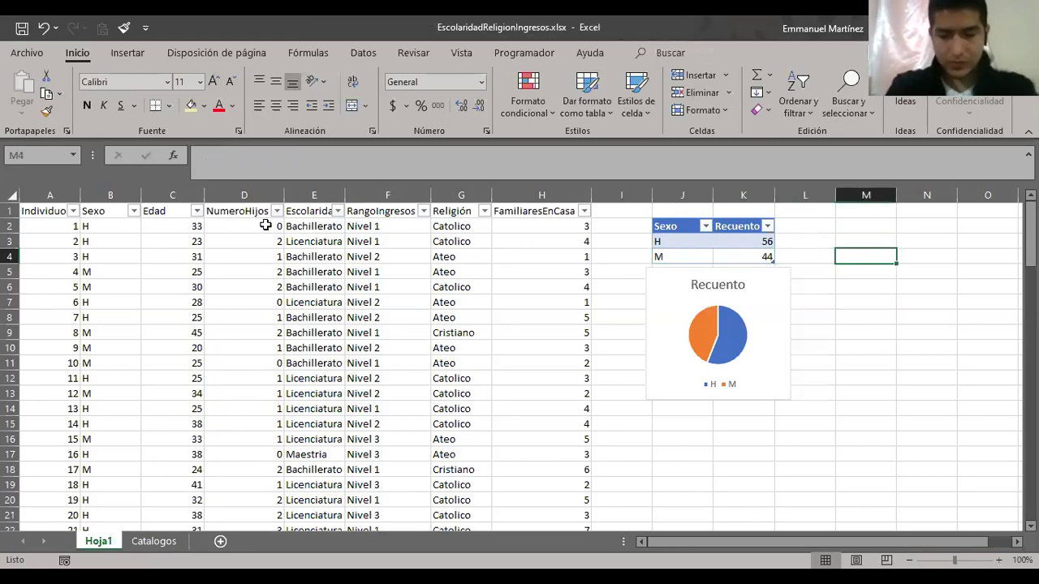
key("Left")
key("Left")
key("Right")
key("Right")
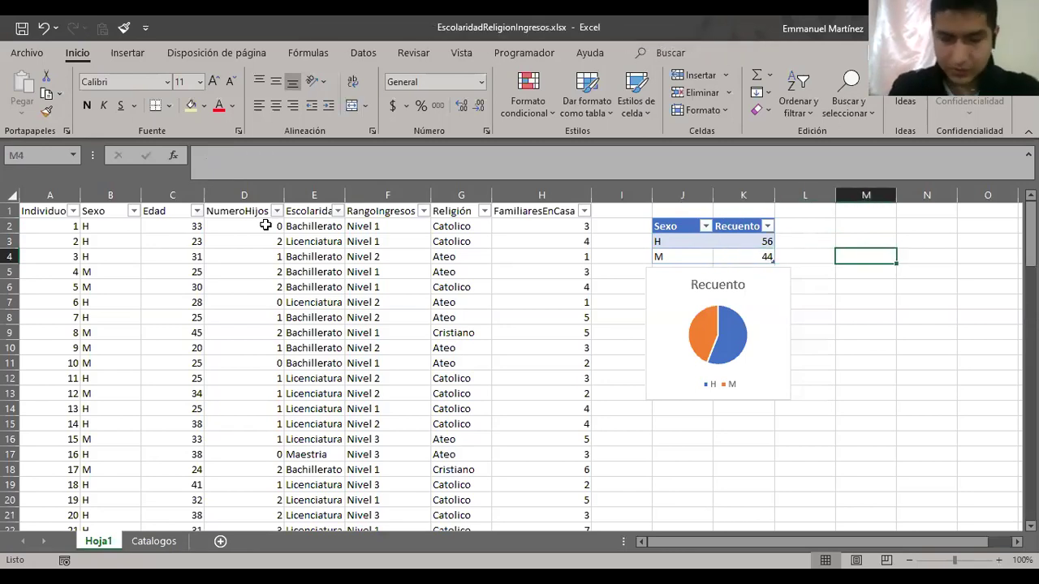
type("+")
key("Left")
key("Left")
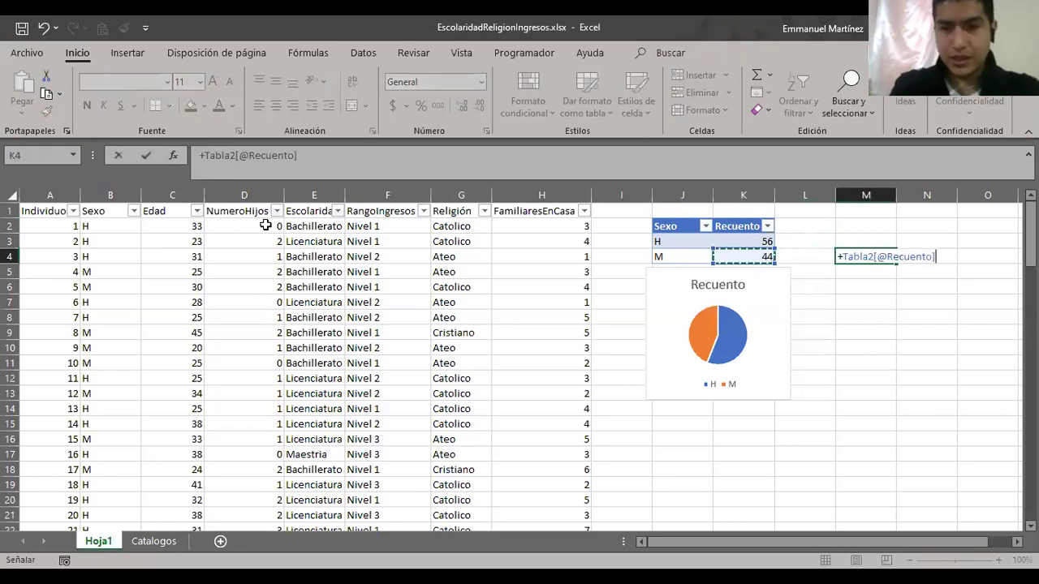
type("/100")
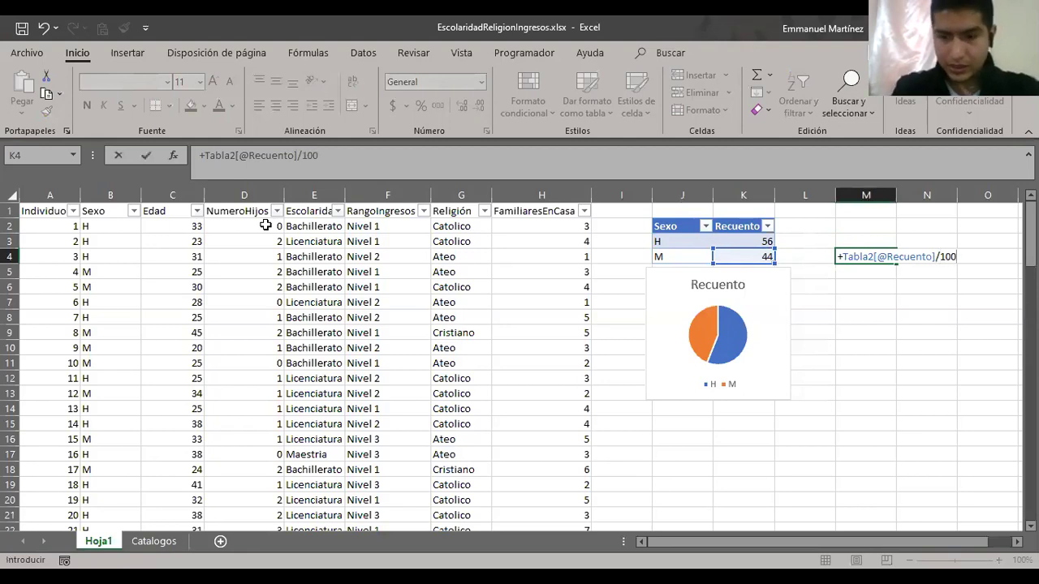
key("Return")
- Enter the label Promedio/Media in L4 and undo the automatic extension of the Sexo table
key("Up")
key("Left")
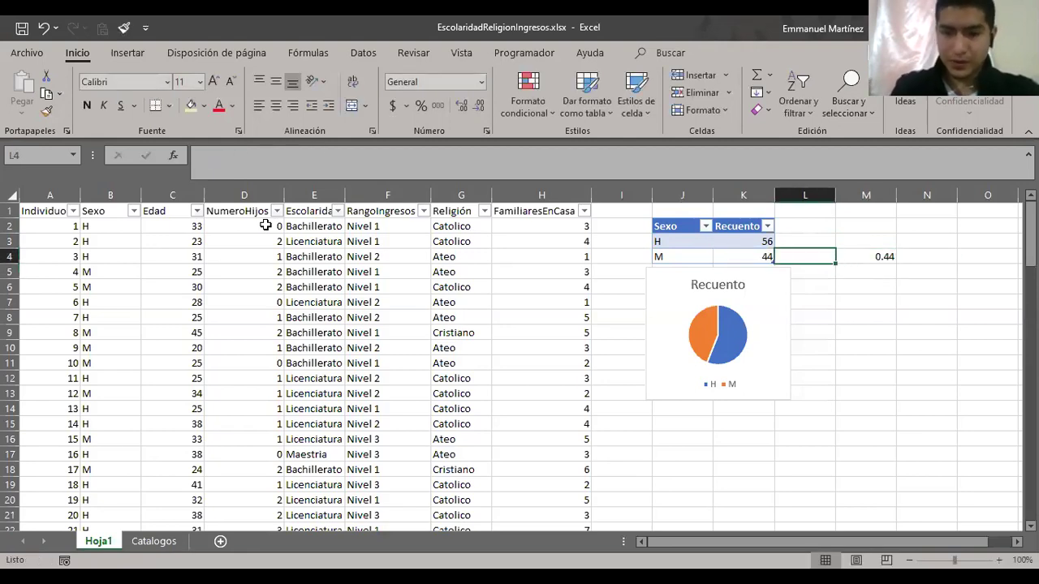
type("Promedio/Media")
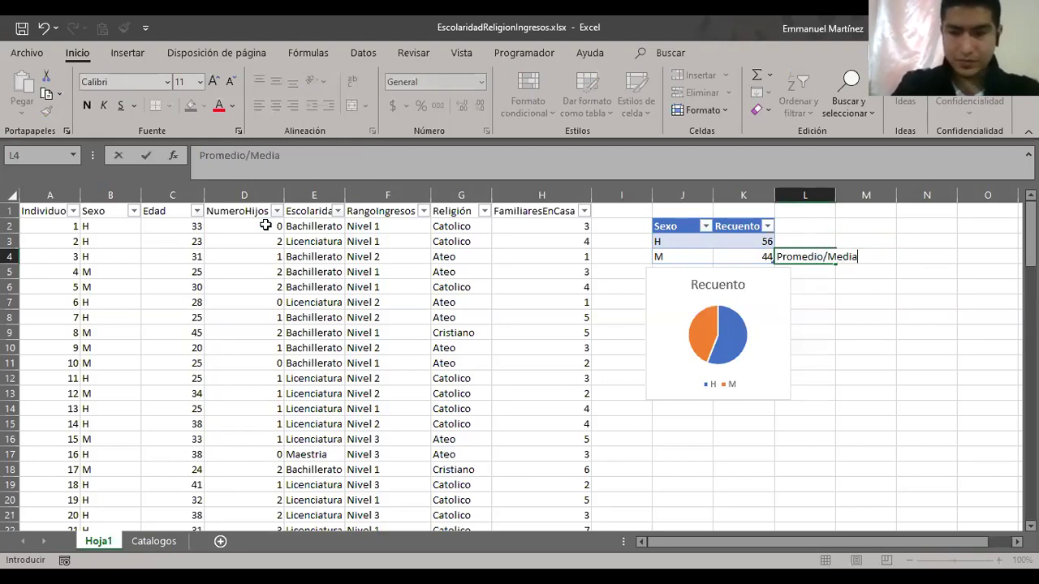
key("ctrl+Return")
key("ctrl+z")
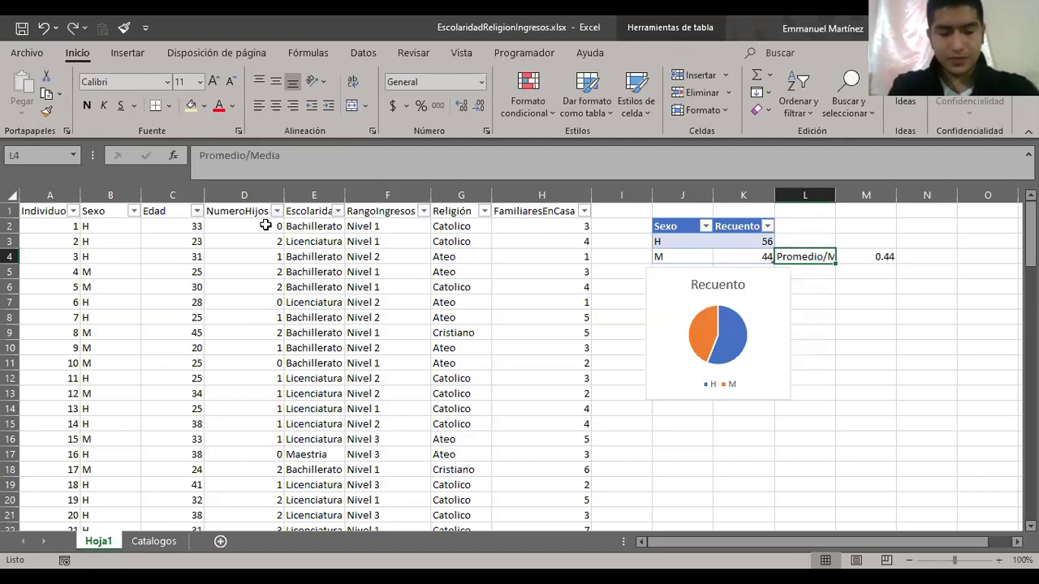
- Move the Promedio/Media label and its formula from L4:M4 to M2:N2
key("shift+Right")
key("ctrl+c")
key("Right")
key("Up")
key("Up")
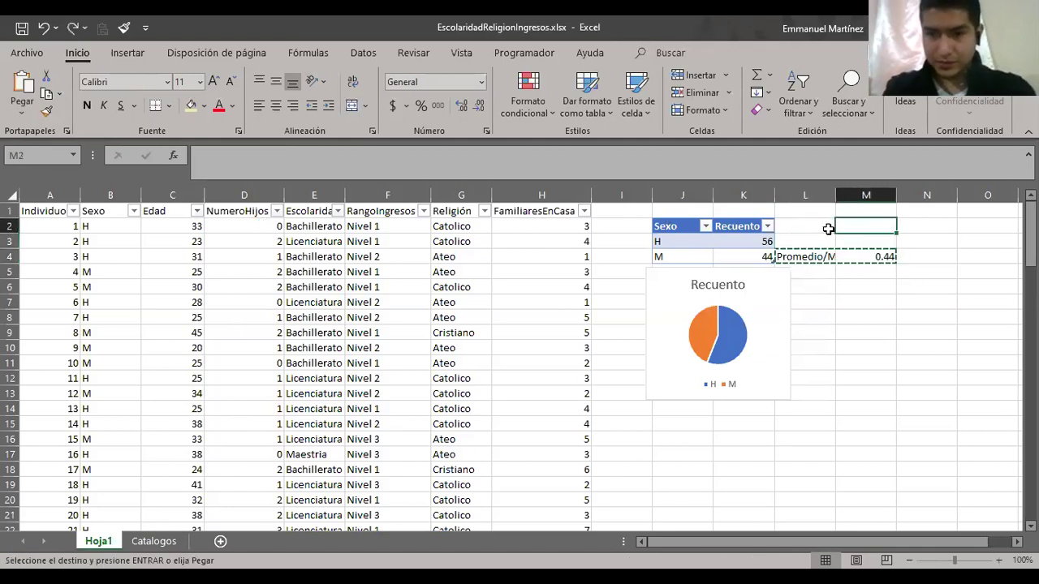
key("ctrl+v")
- Replace the formula in N2 with +K4/100, referring directly to the M count
key("Right")
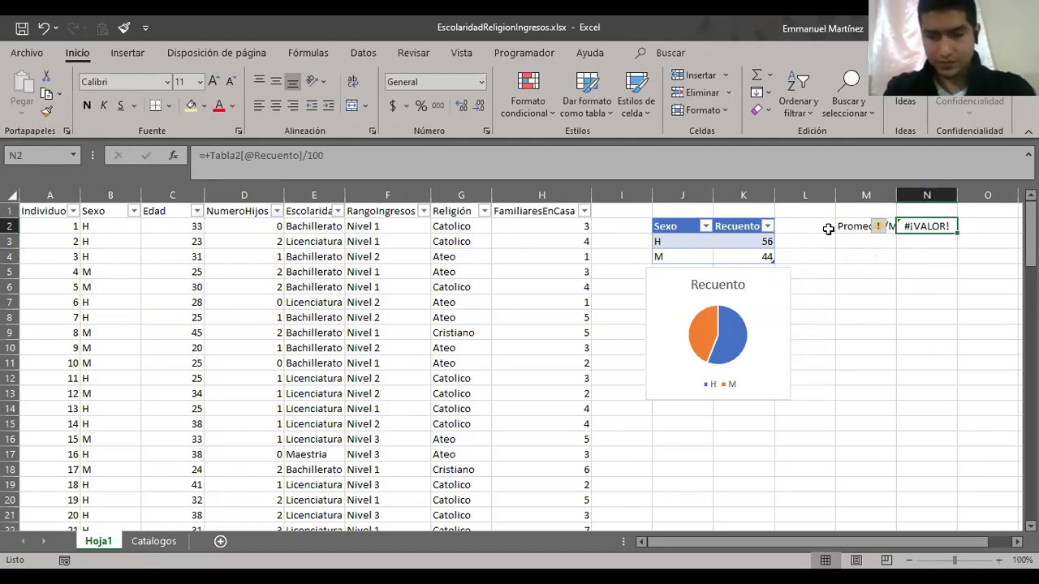
type("+")
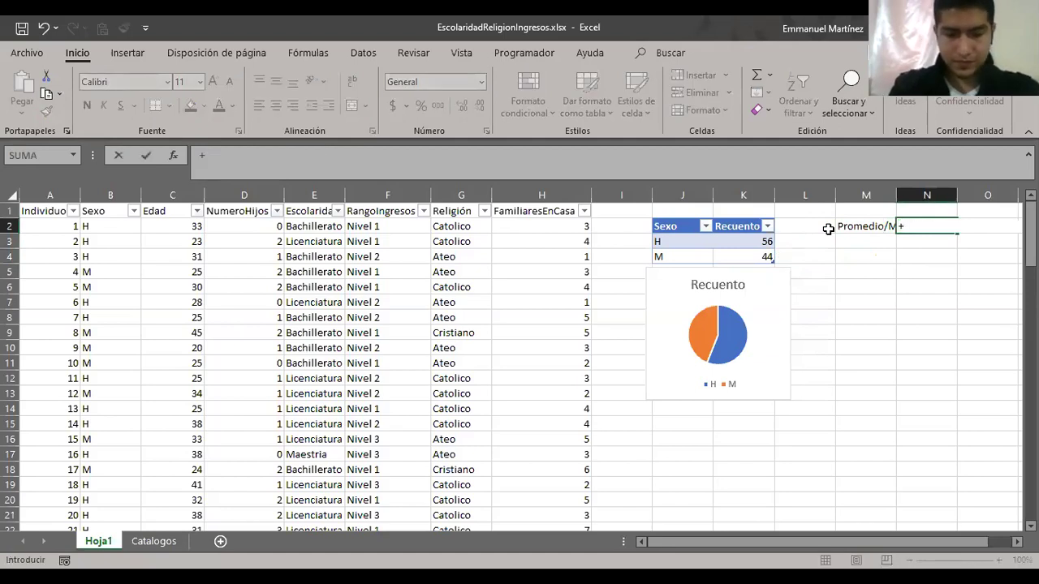
left_click(757, 254)
type("/")
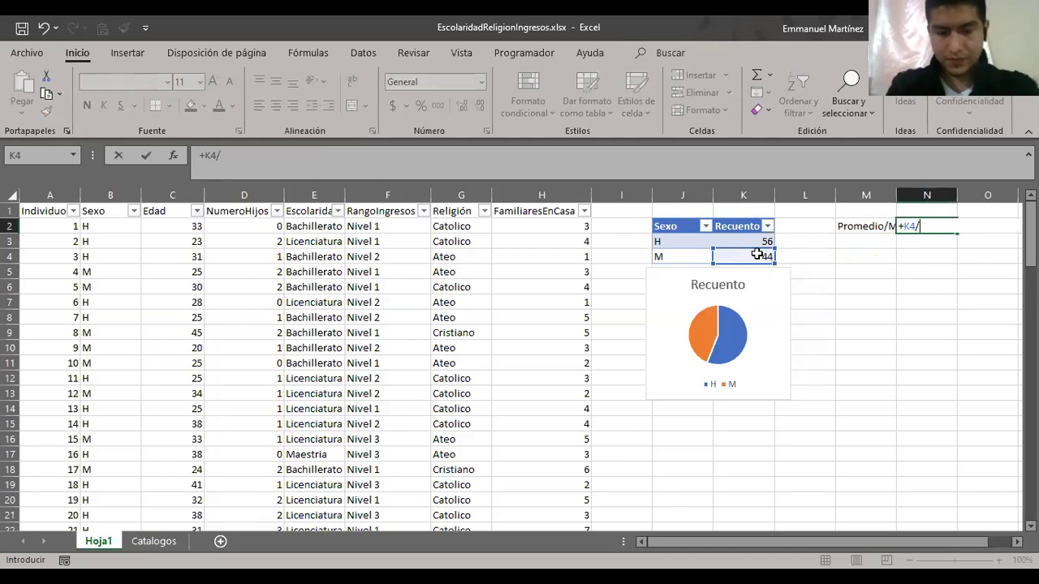
type("100")
key("Return")
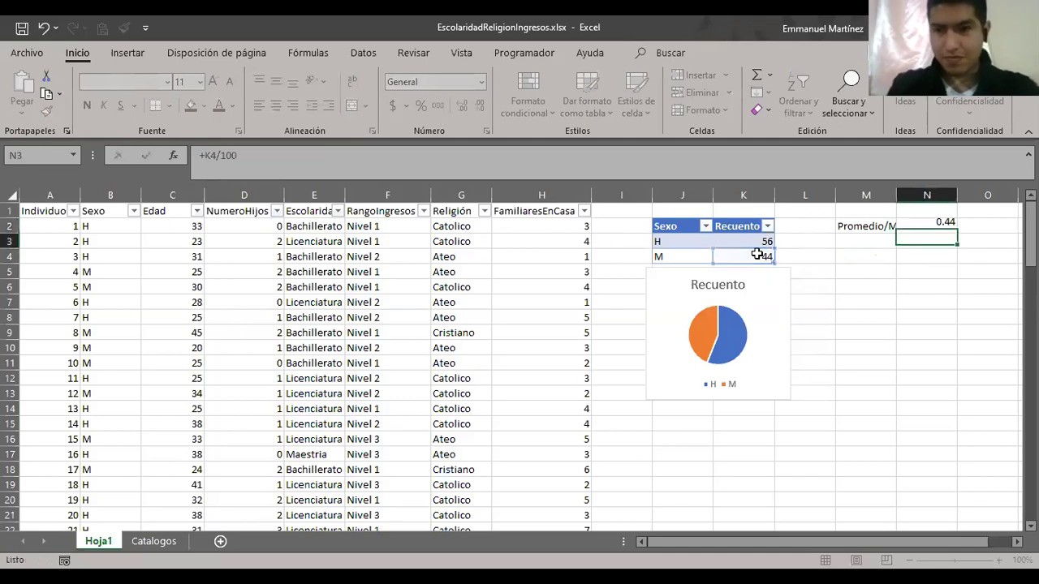
- Move the proportion formula from N2 to M3, directly below the Promedio/Media label
key("Up")
key("ctrl+x")
key("Left")
key("Down")
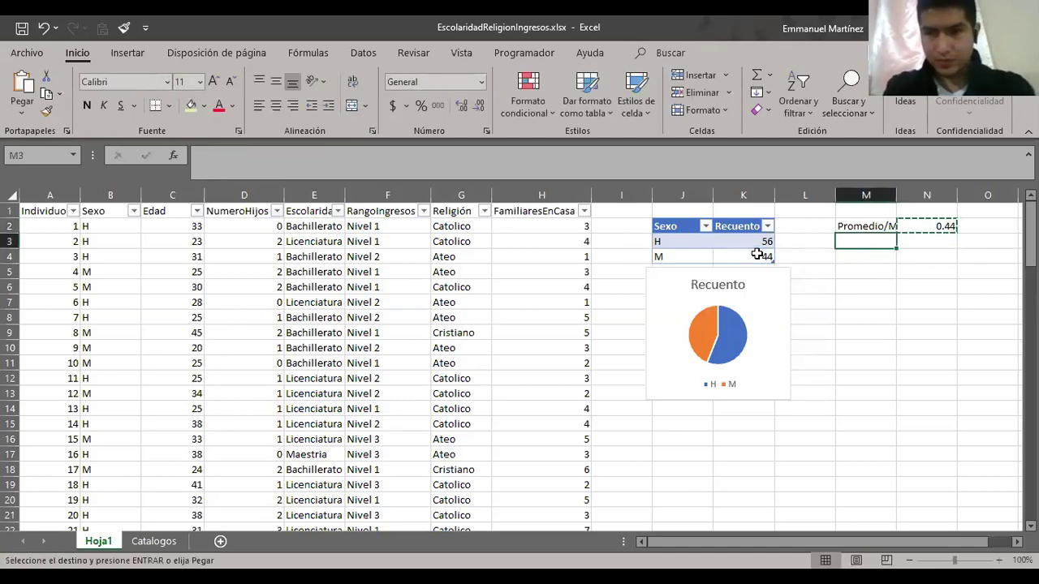
key("ctrl+v")
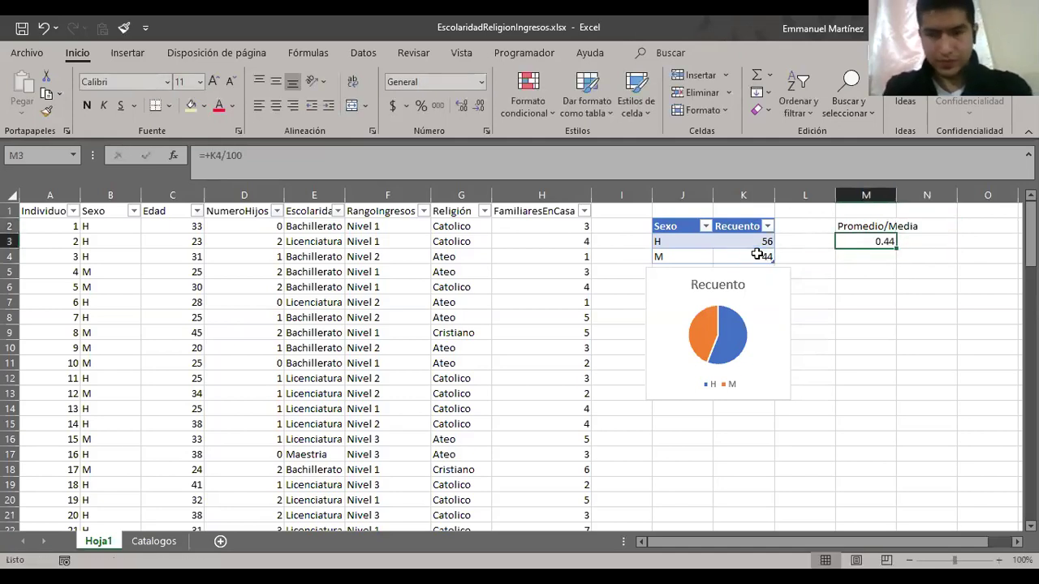
- Fit column M's width to the Promedio/Media label and format M3 as a percentage
double_click(894, 195)
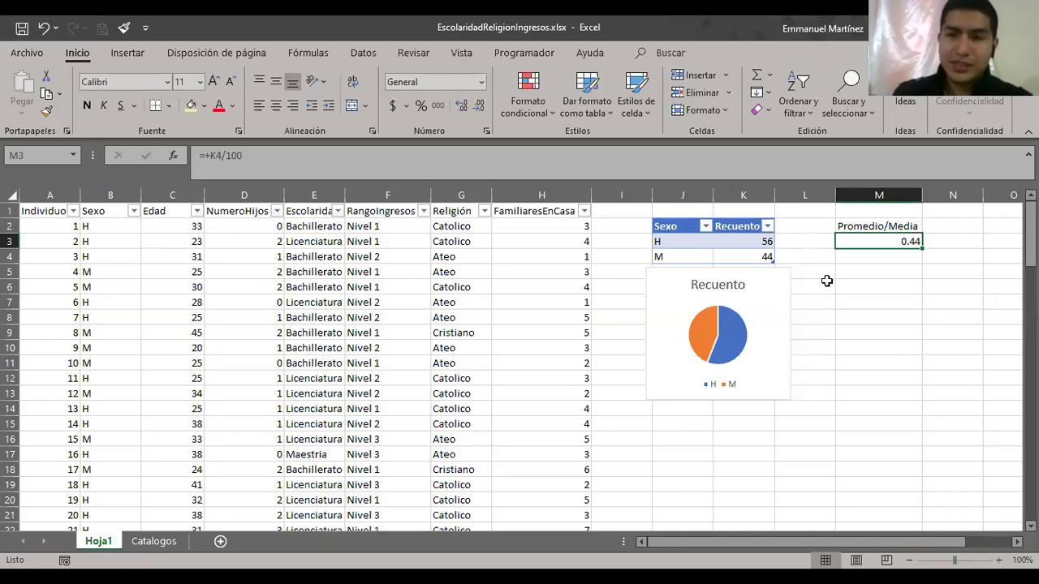
left_click(421, 104)
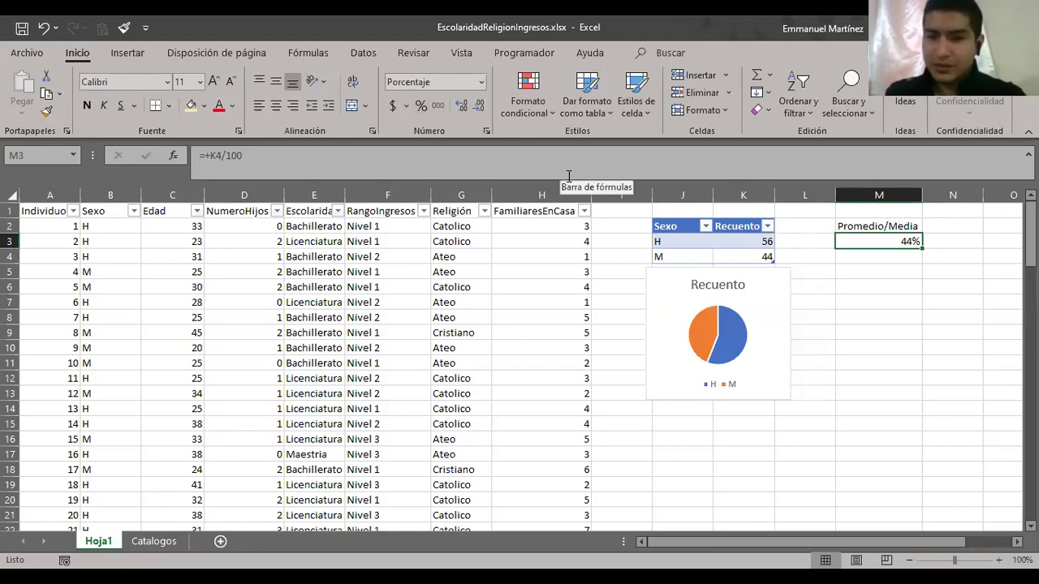
- Add the label Moda in M4 and enter H as its value in M5, aligned to the right
key("Down")
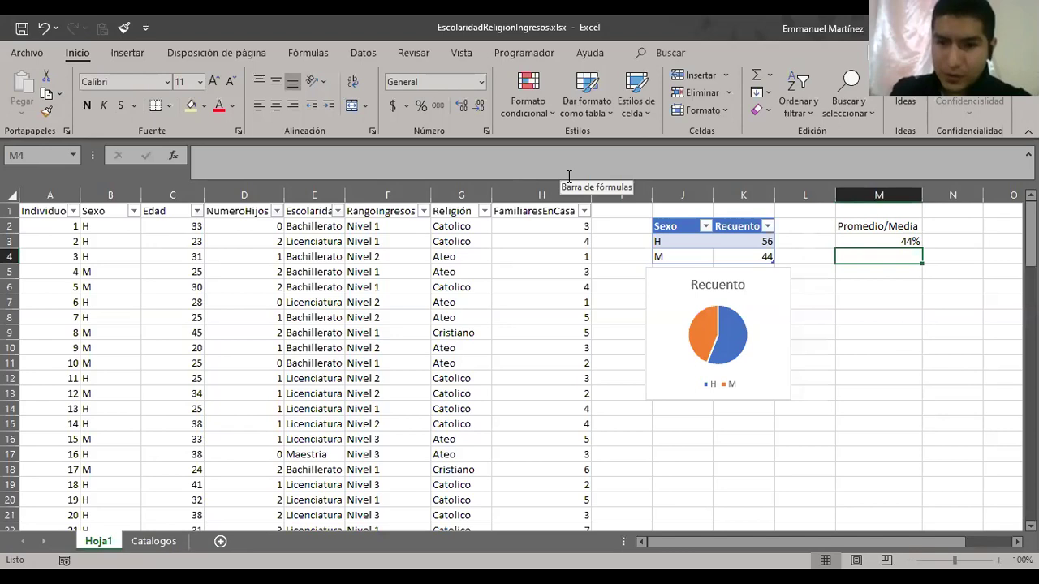
type("M")
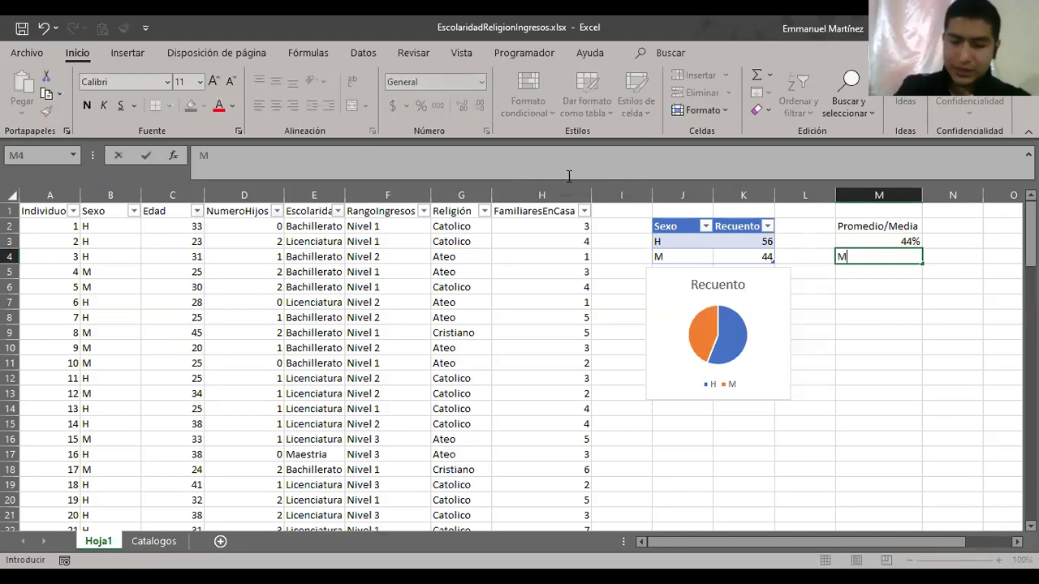
type("oda")
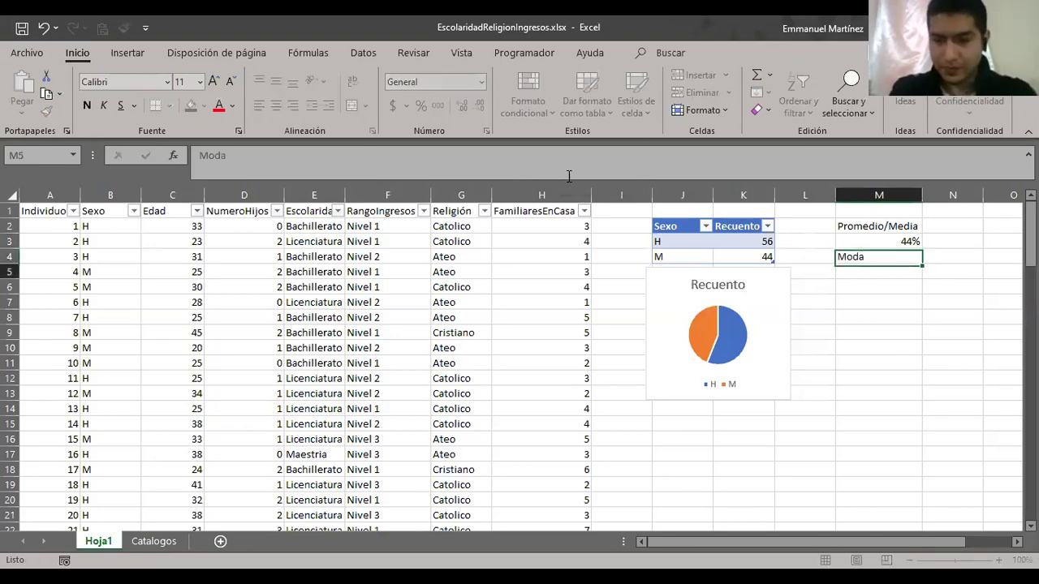
key("Return")
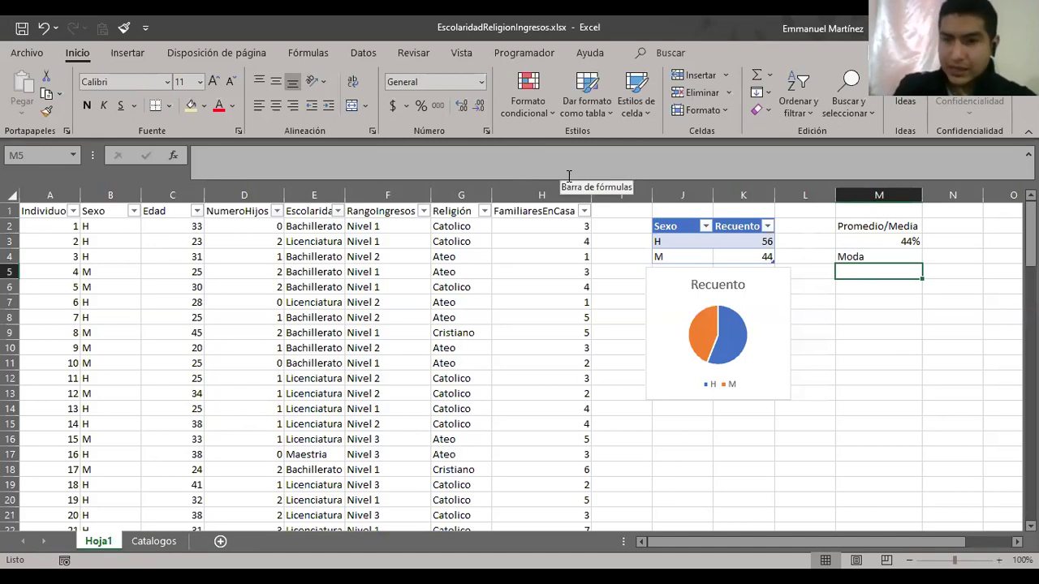
type("H")
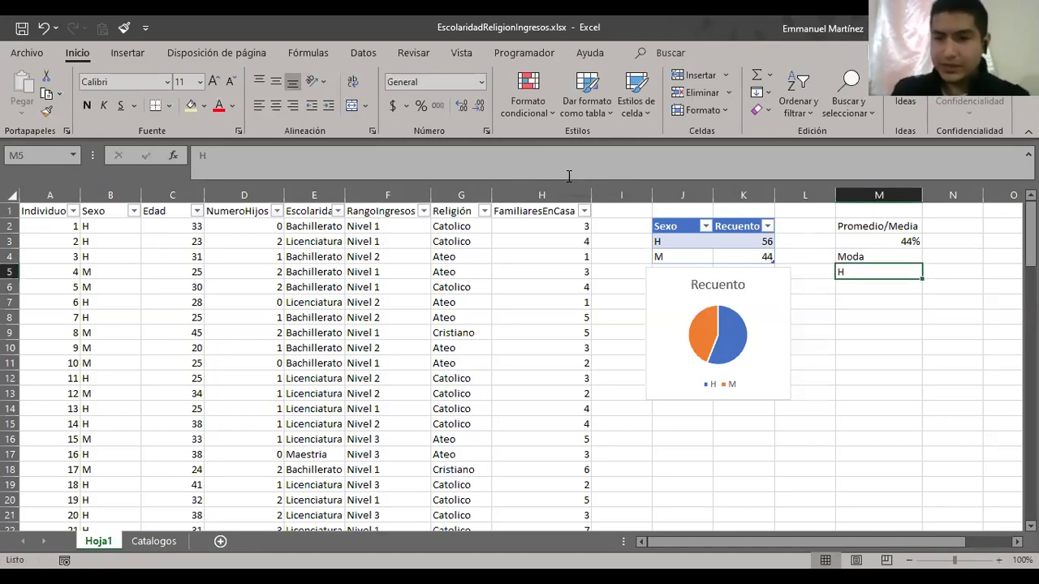
left_click(293, 103)
left_click(886, 303)
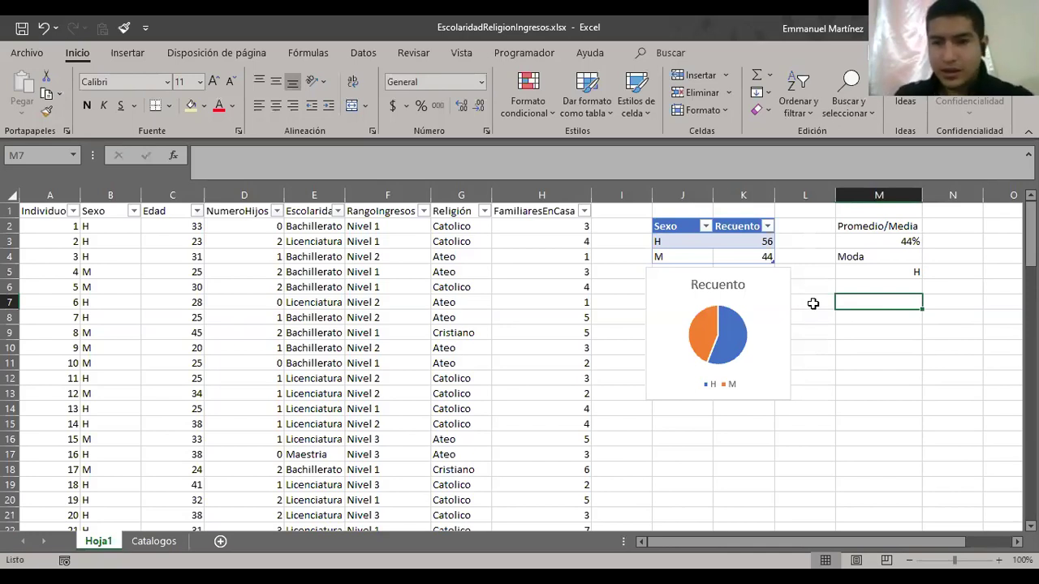
- Examine the CONTAR.SI formulas behind the H and M counts in K3 and K4, including their range and criterion arguments
left_click(741, 242)
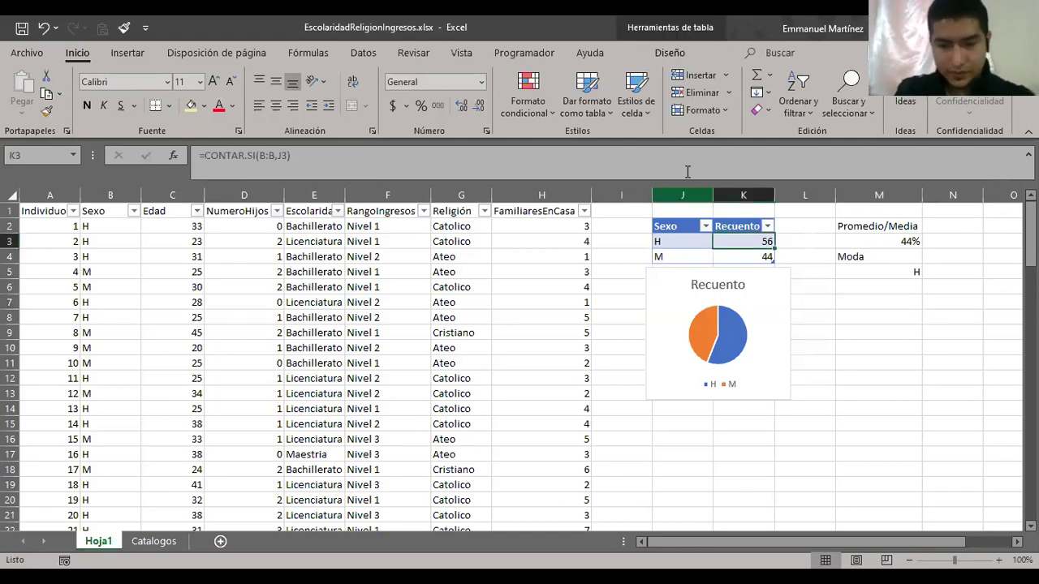
key("F2")
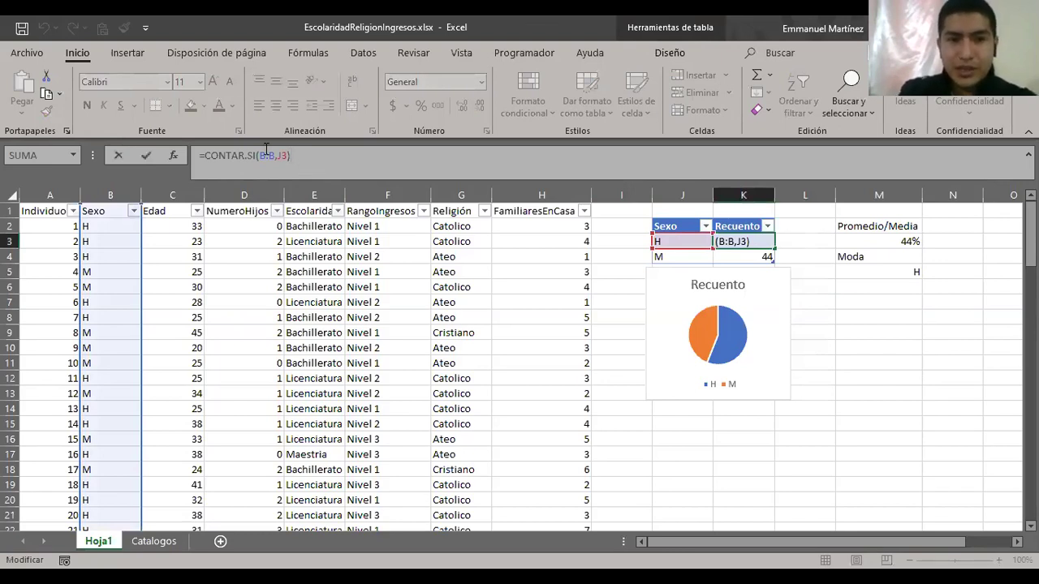
left_click_drag(259, 156, 276, 157)
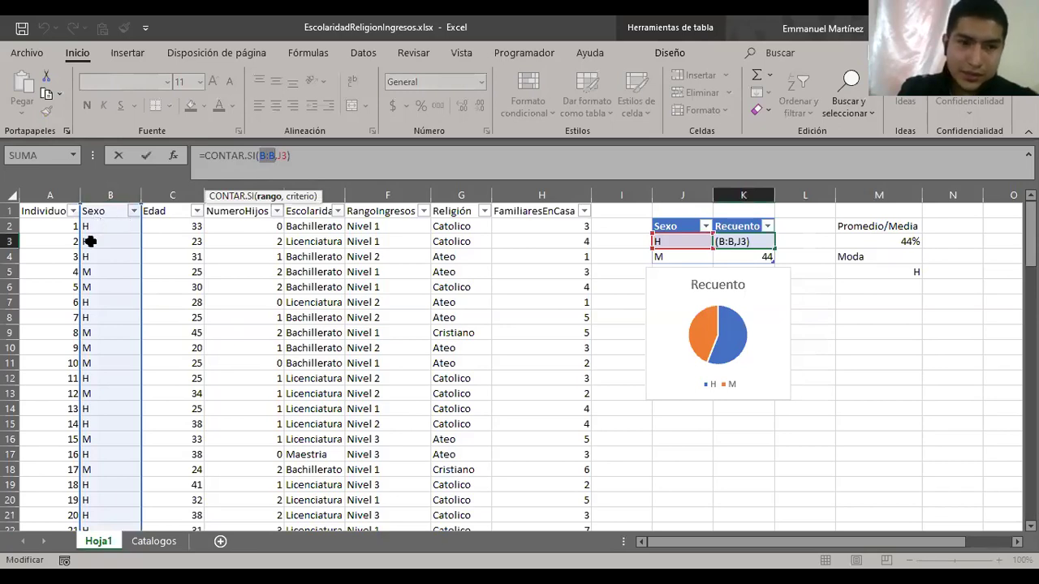
left_click_drag(277, 156, 286, 158)
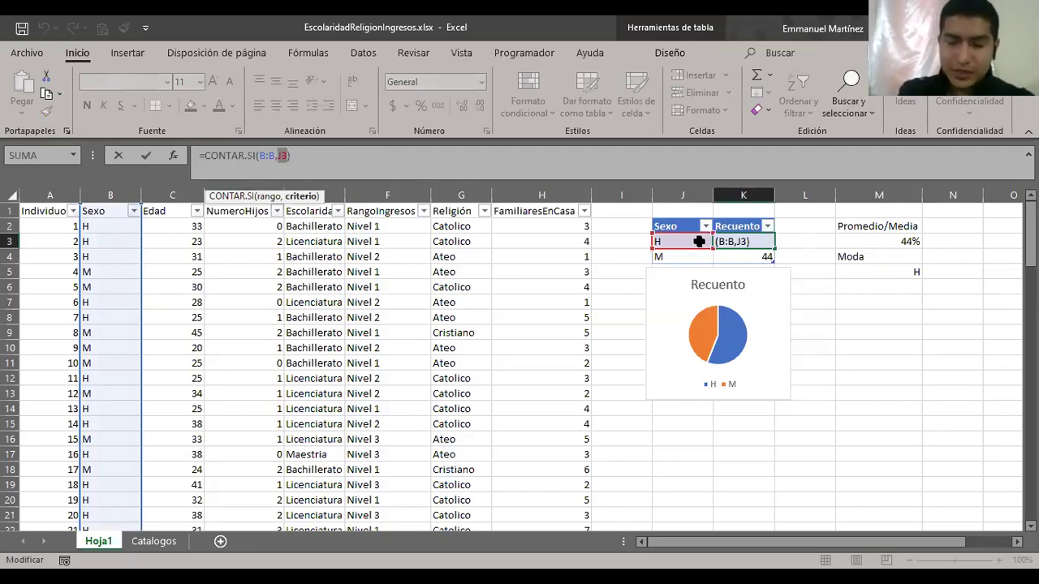
key("Return")
left_click(621, 172)
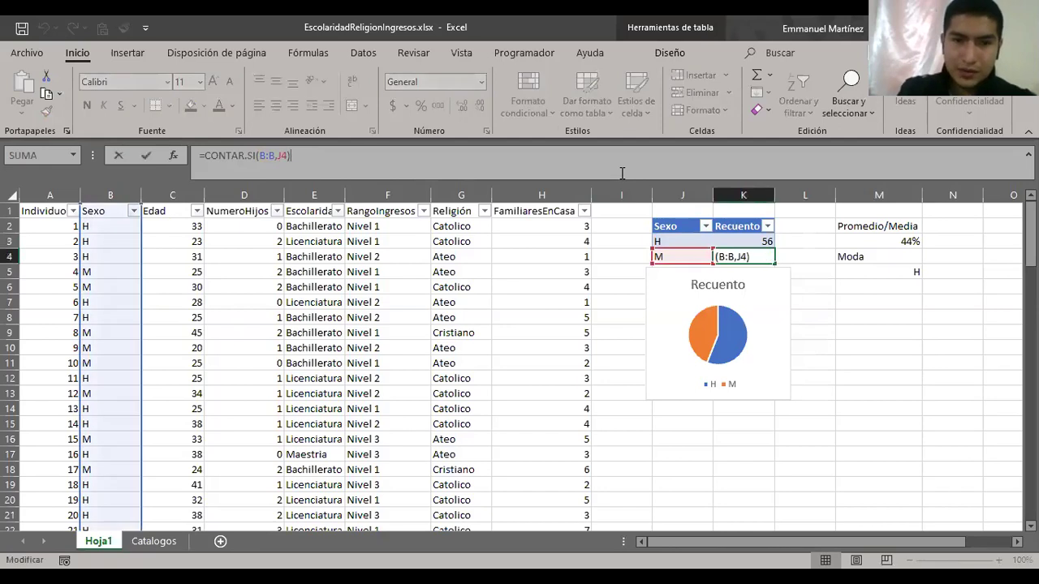
left_click(851, 314)
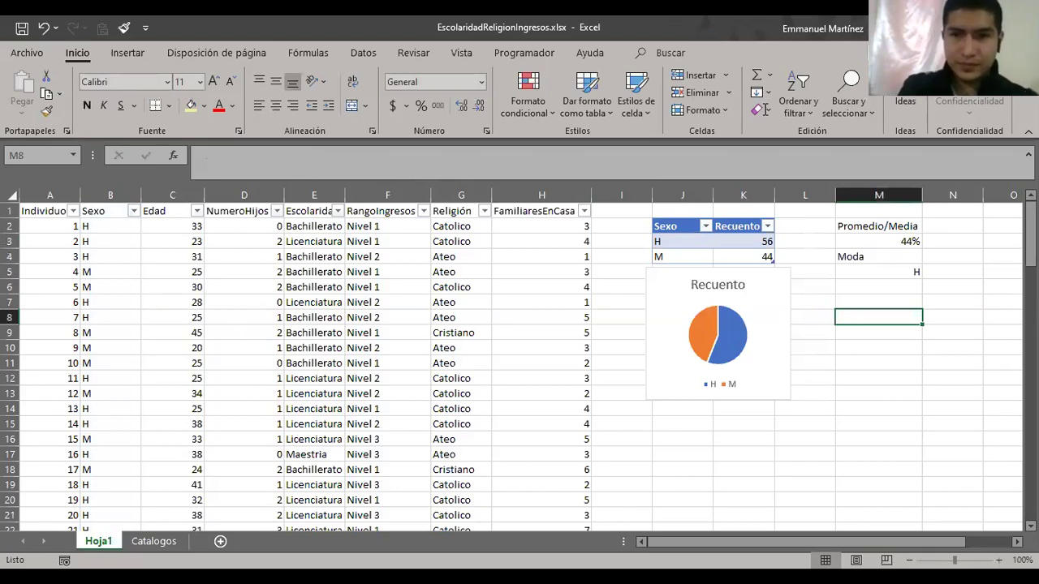
key("alt+Tab")
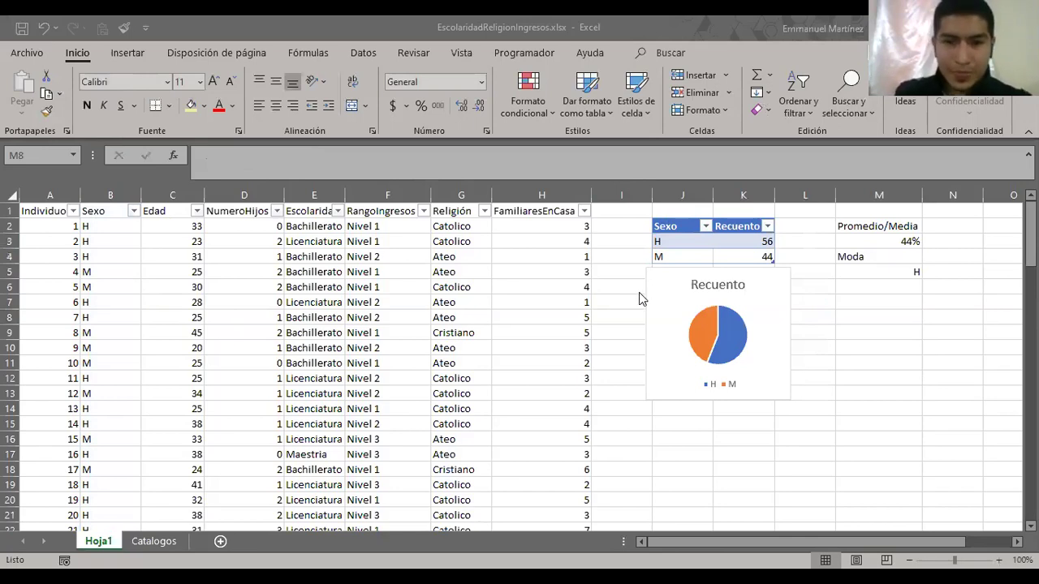
key("alt+Tab")
key("alt+Tab")
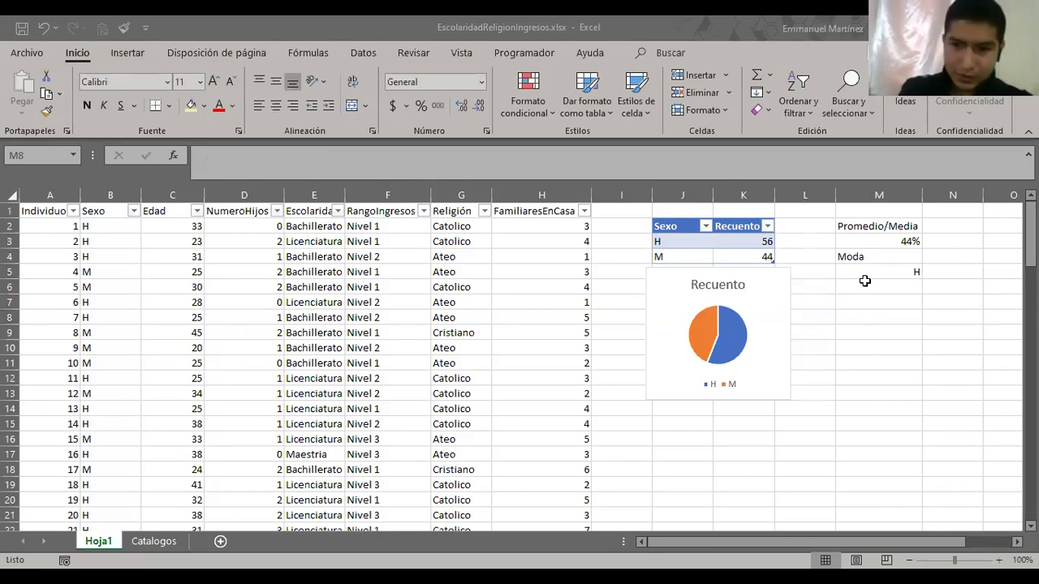
- Append Edad to the Promedio/Media label in M2
key("Up")
key("Up")
key("Up")
key("Up")
key("Up")
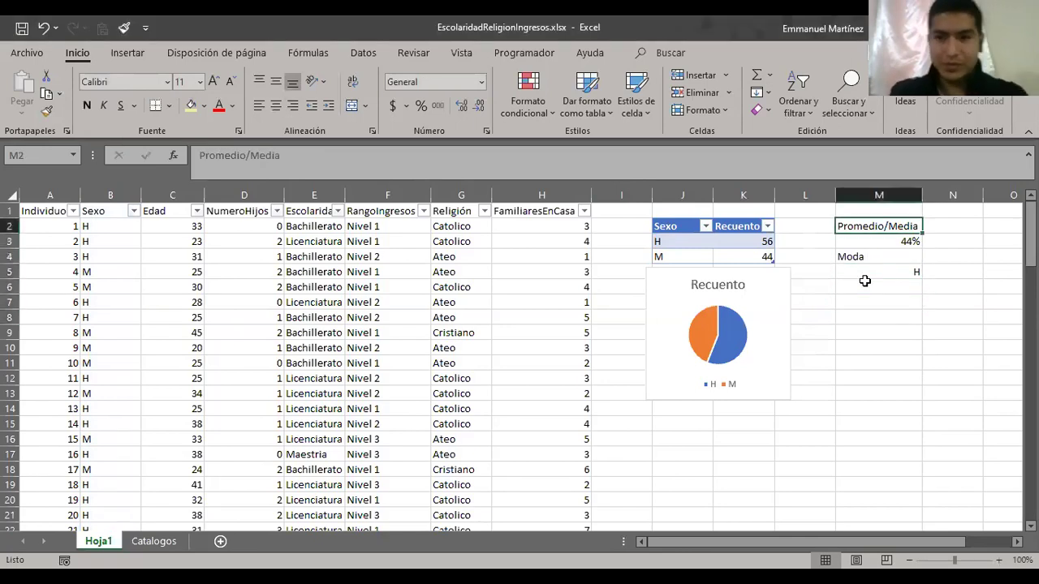
key("F2")
type("E")
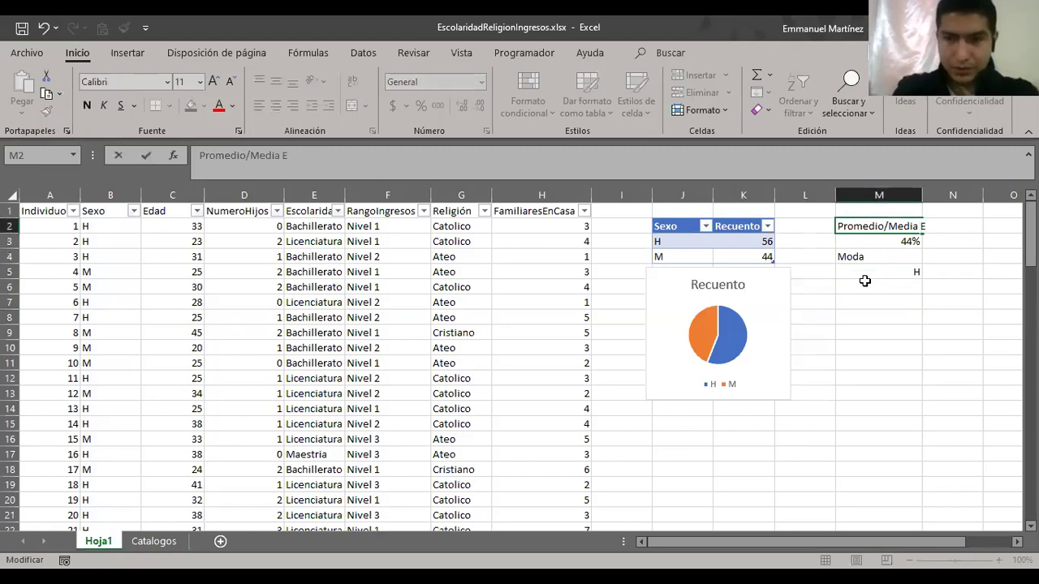
type("dad")
key("Return")
key("Return")
key("F2")
key("Home")
key("Escape")
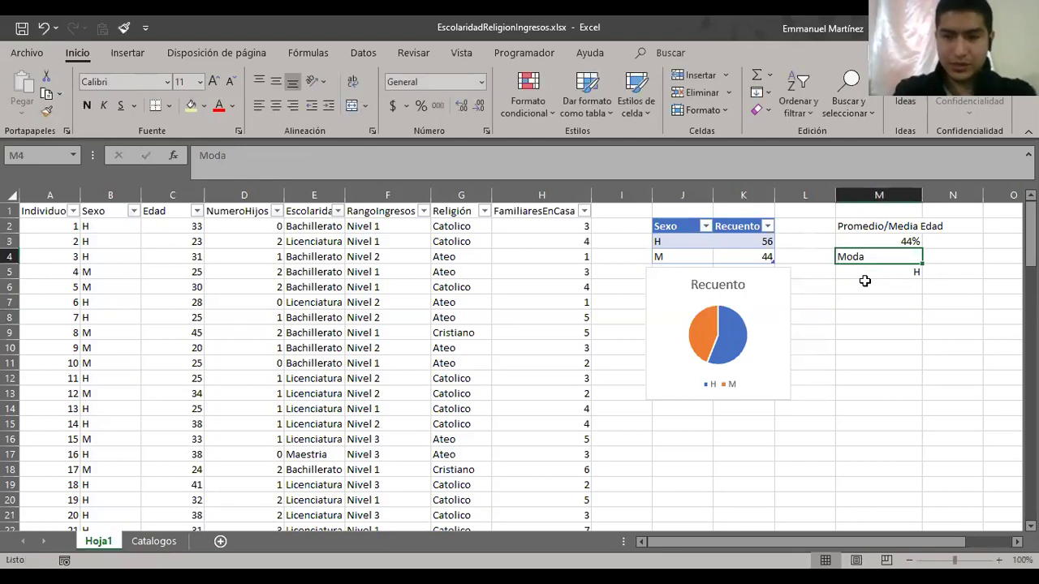
- Change the label in M2 to Promedio/Media Sexo
key("Up")
key("Up")
key("F2")
key("BackSpace")
key("BackSpace")
key("BackSpace")
key("BackSpace")
key("BackSpace")
type("Sexo")
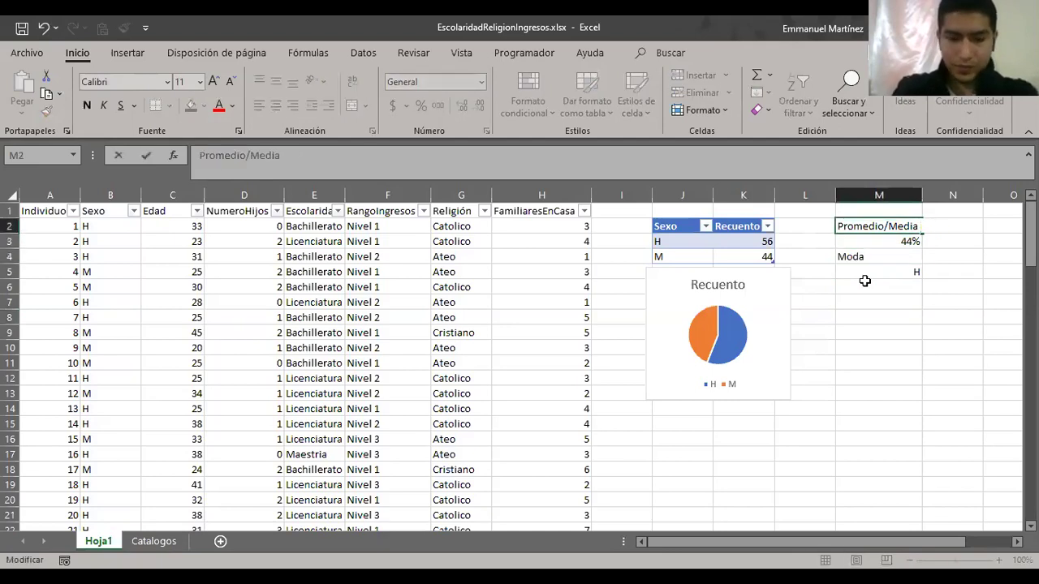
key("Return")
- Extend the Moda label in M4 to Moda Sexo
key("Return")
key("F2")
type("Sex")
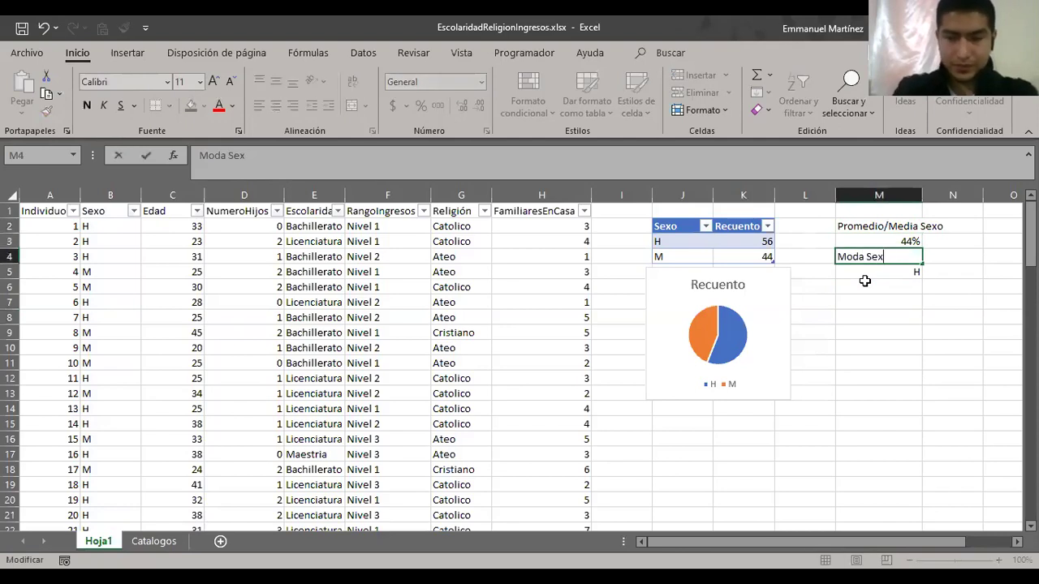
type("o")
key("Return")
key("Down")
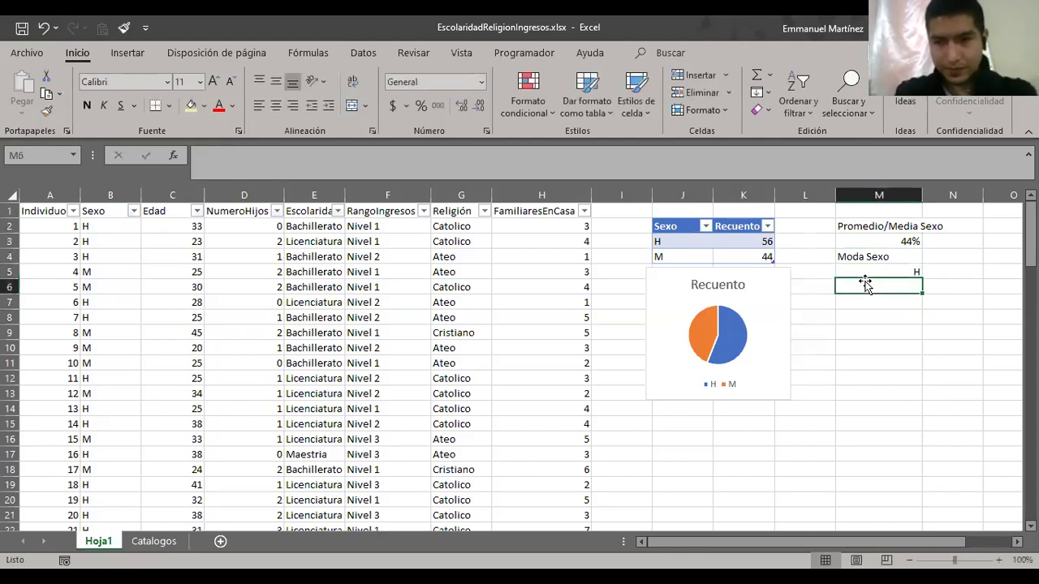
key("Down")
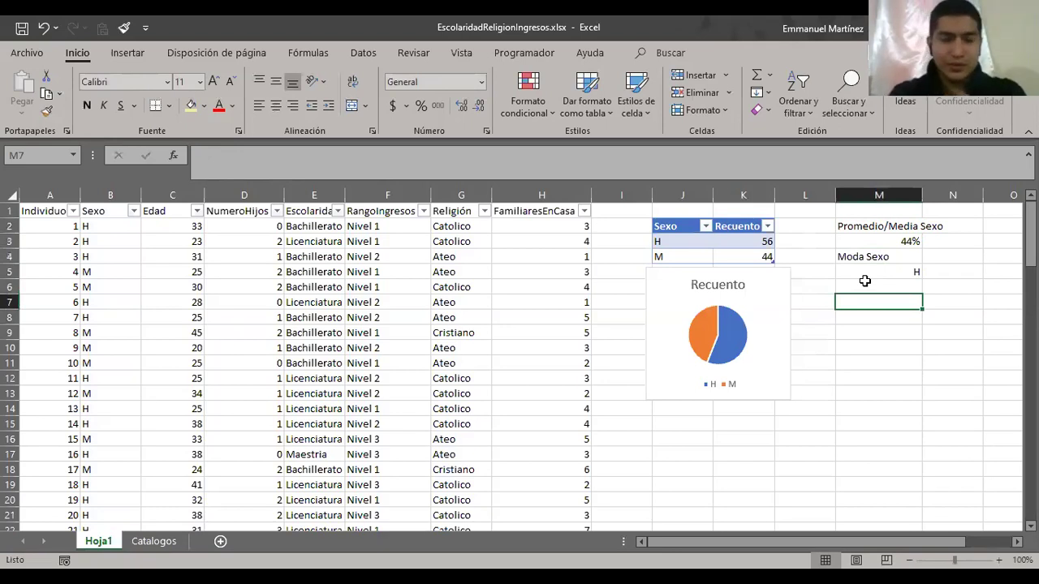
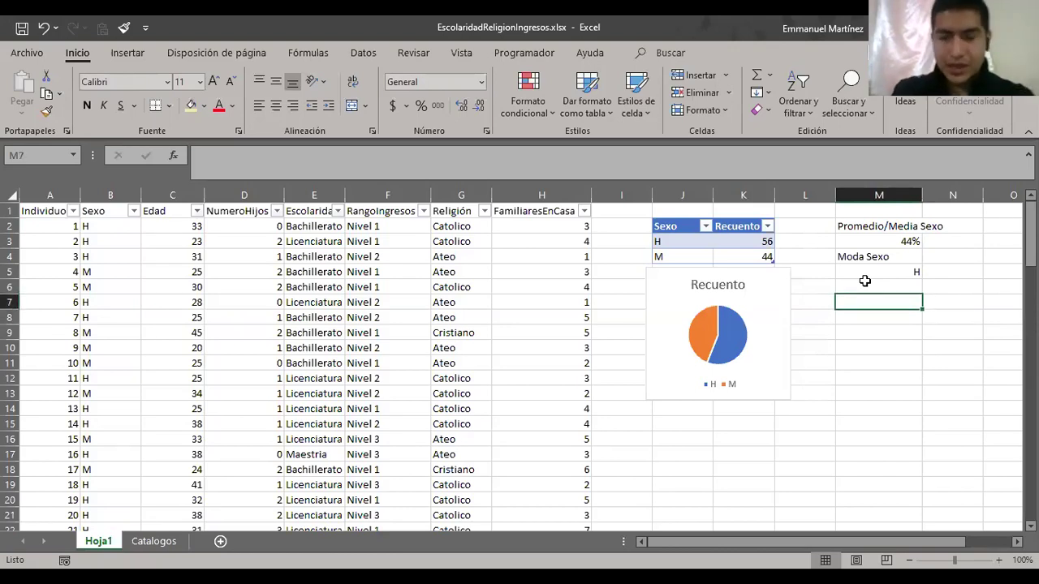
- Check the ages listed in the Edad filter and compute the average age in M8 with +SUMA(C:C)/100
key("Down")
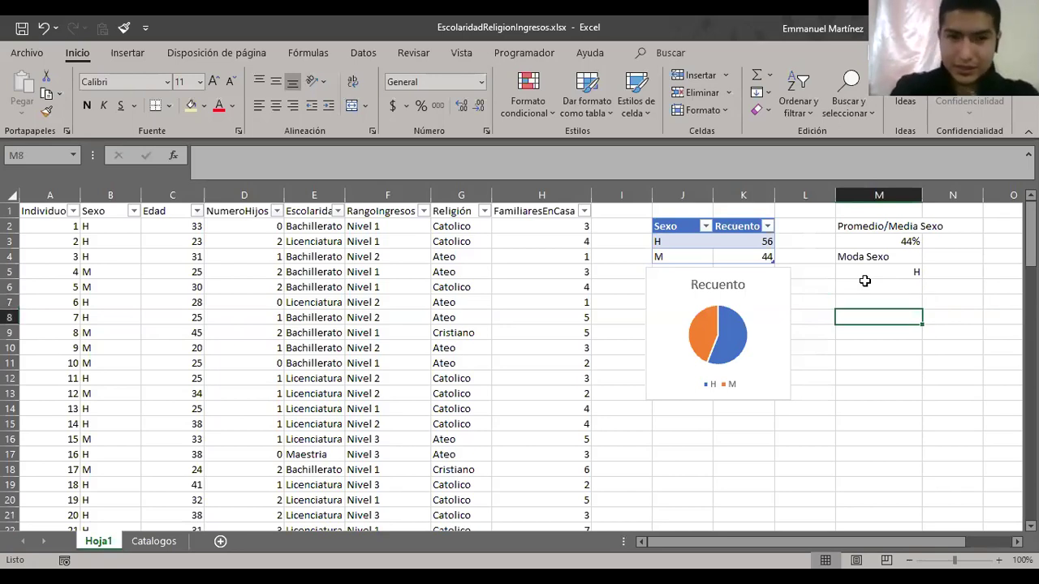
left_click(197, 212)
scroll(171, 344, "down", 5)
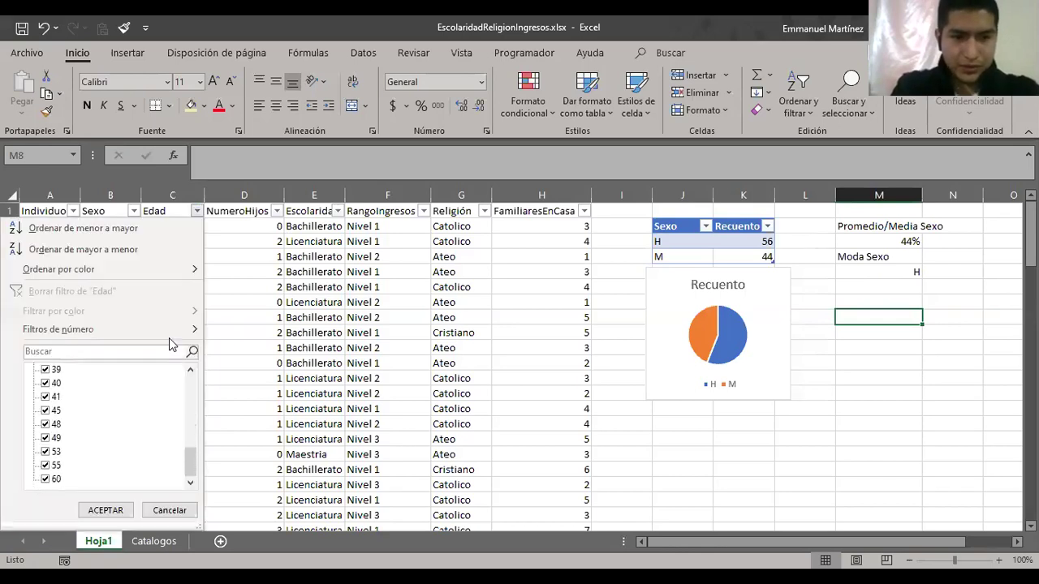
left_click(630, 369)
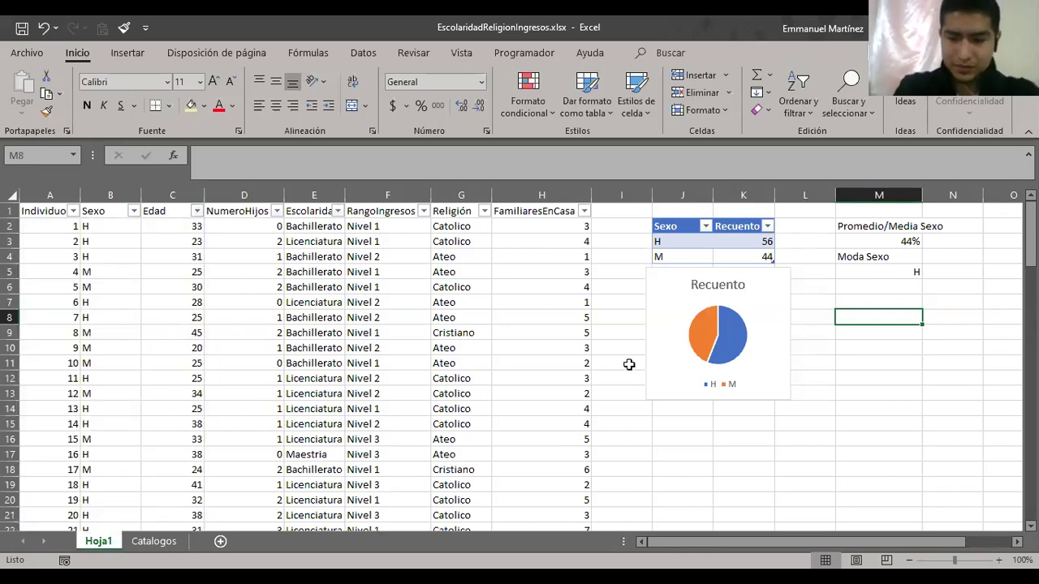
type("+")
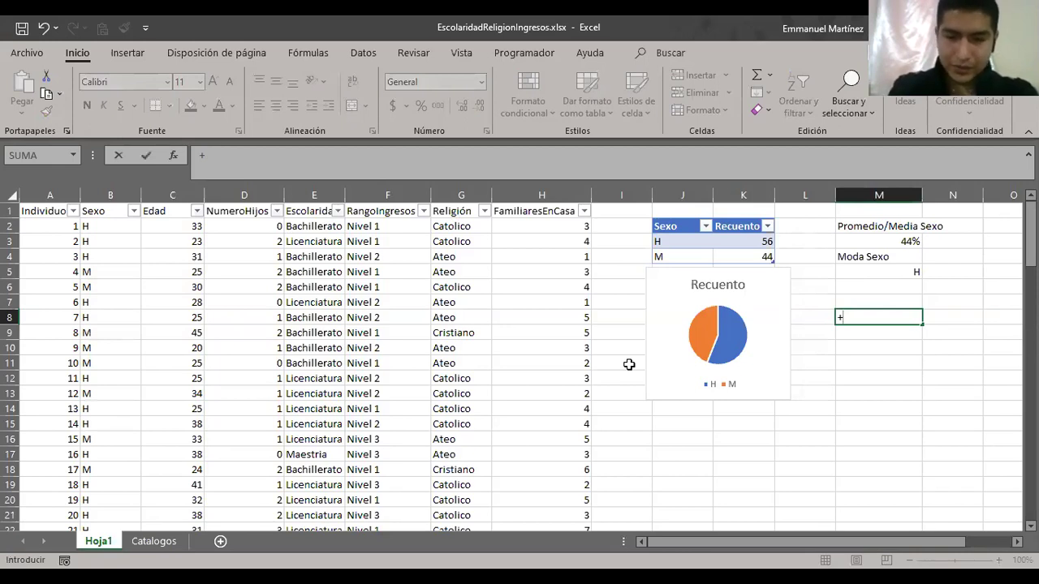
type("suma")
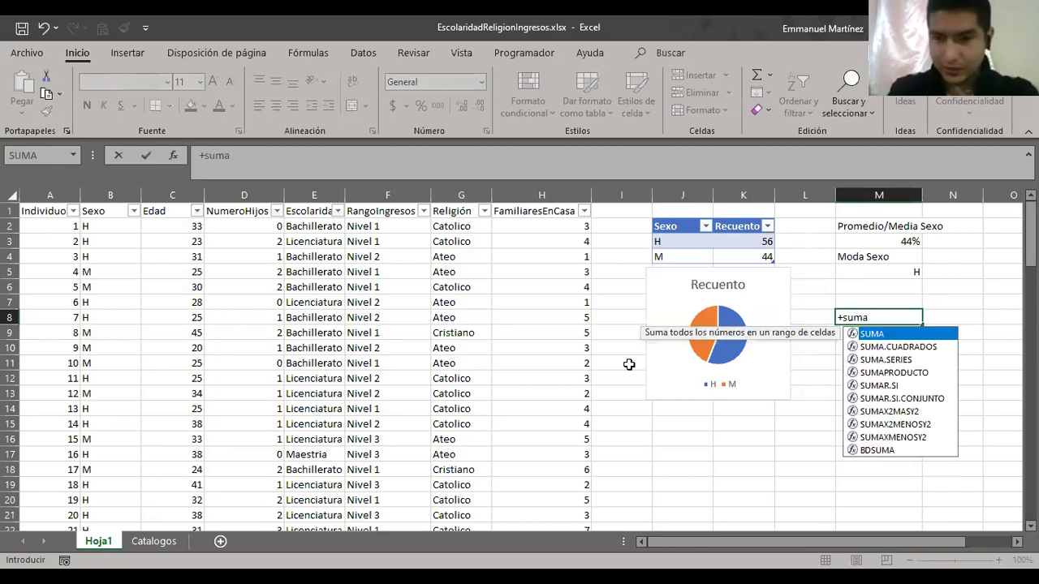
key("Tab")
left_click(172, 225)
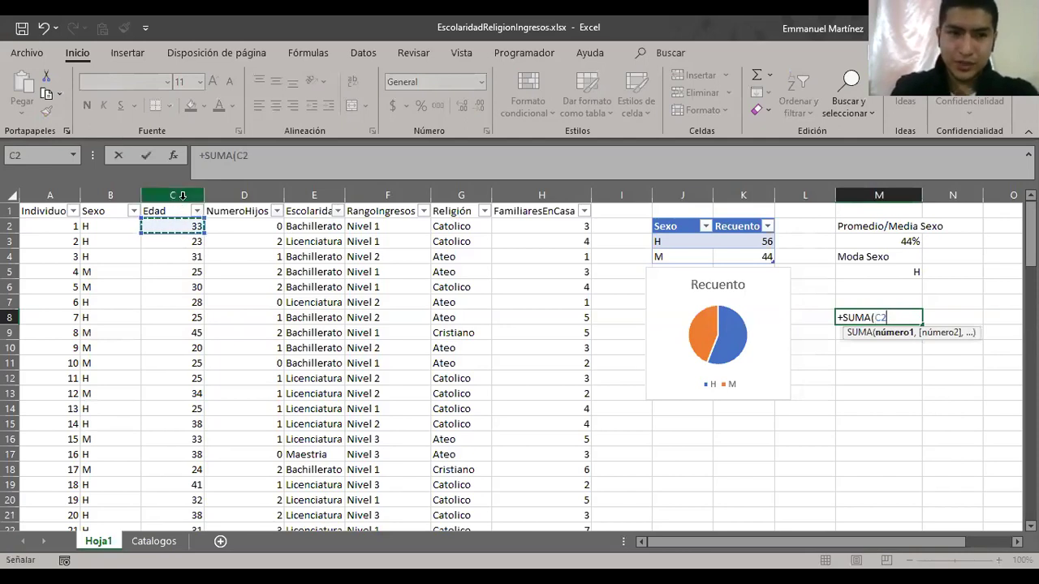
left_click(183, 195)
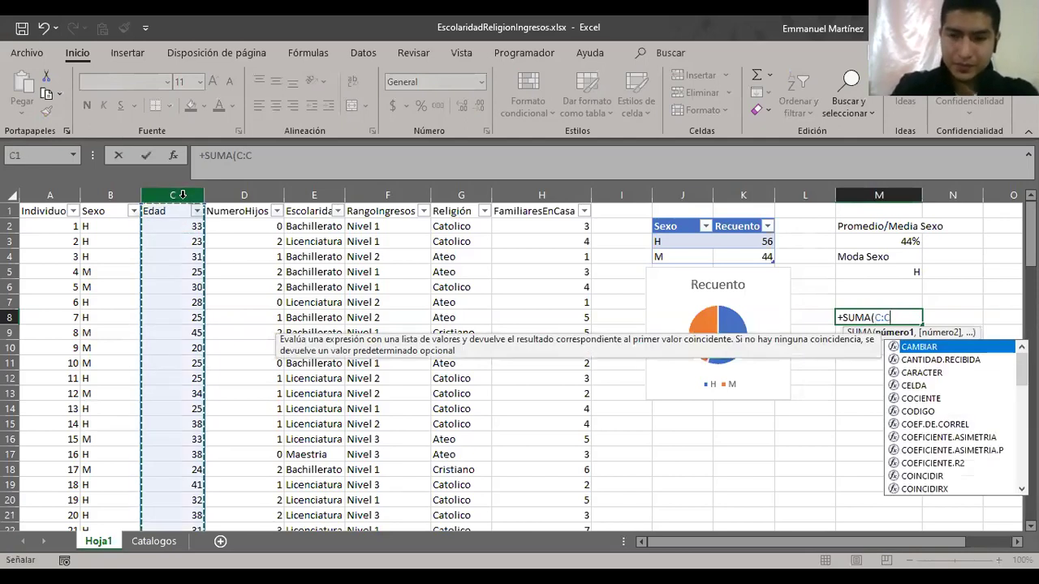
type(")/")
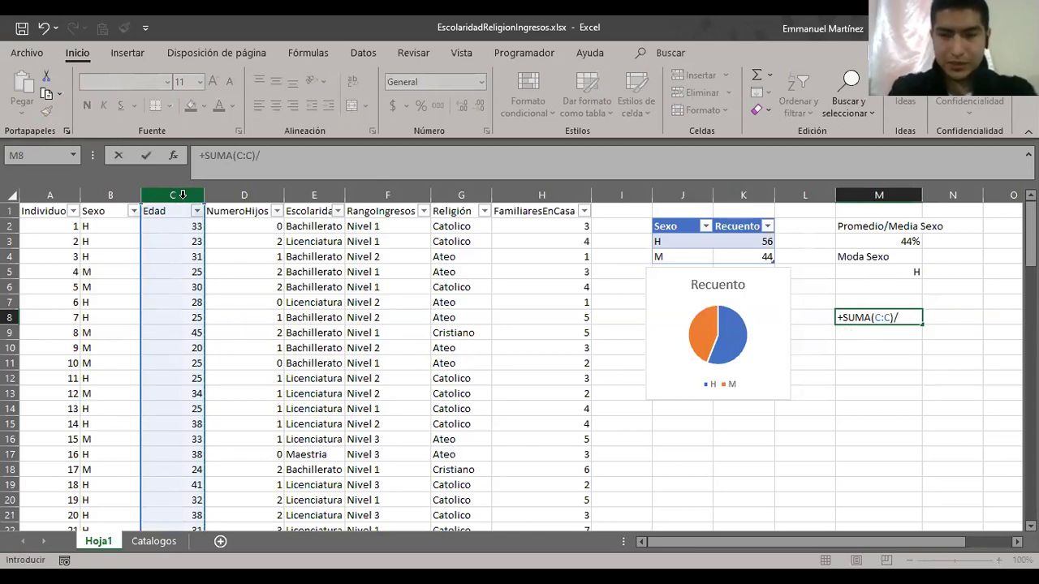
type("100")
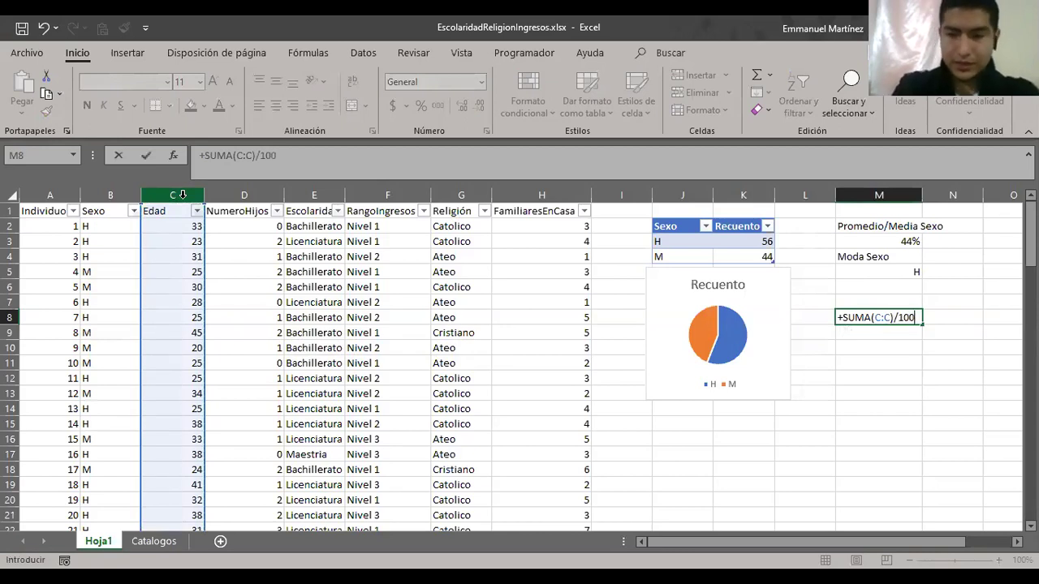
key("Return")
- Add the label Promedio Edad in M7, directly above the average age formula
key("Up")
key("Up")
type("Pr")
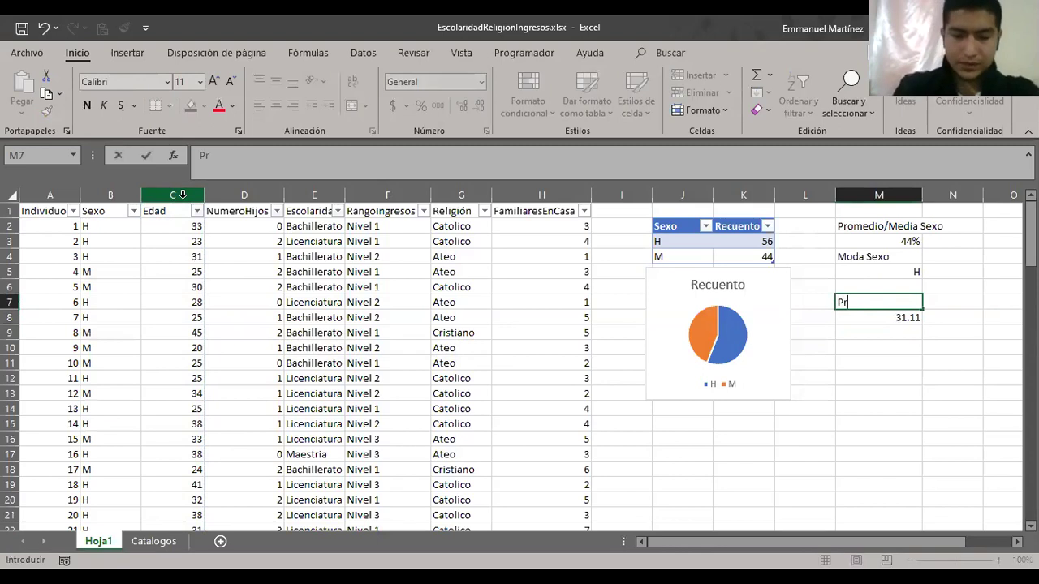
type("omedio Edad")
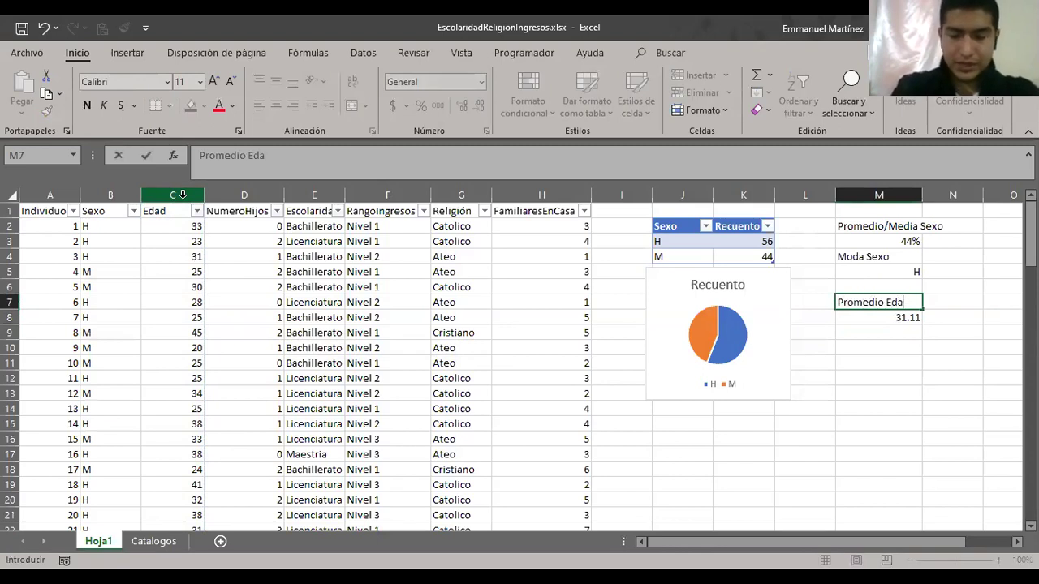
key("Return")
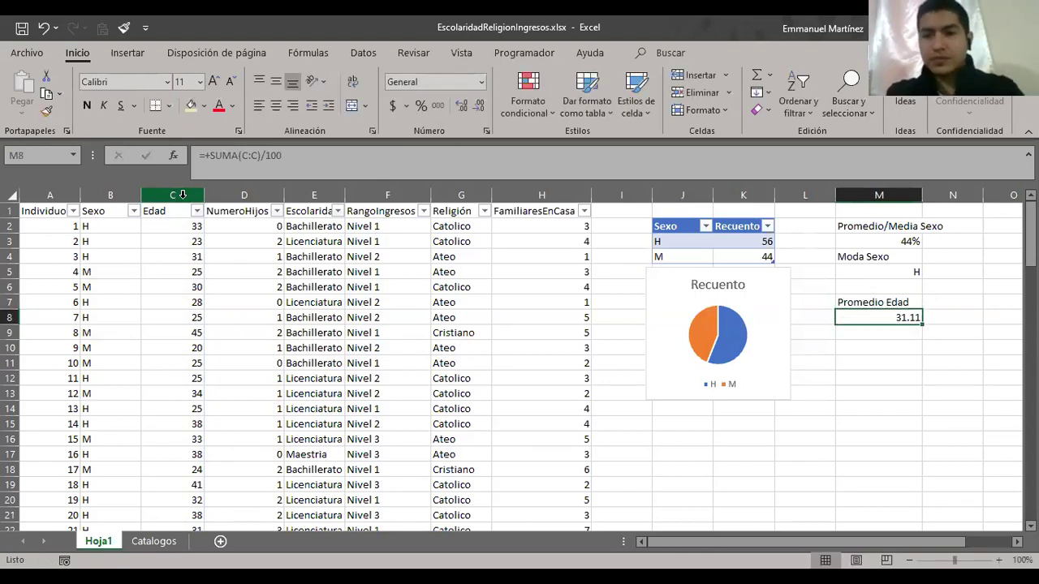
- Calculate the average age a second way in N8 with =PROMEDIO(C:C)
key("Right")
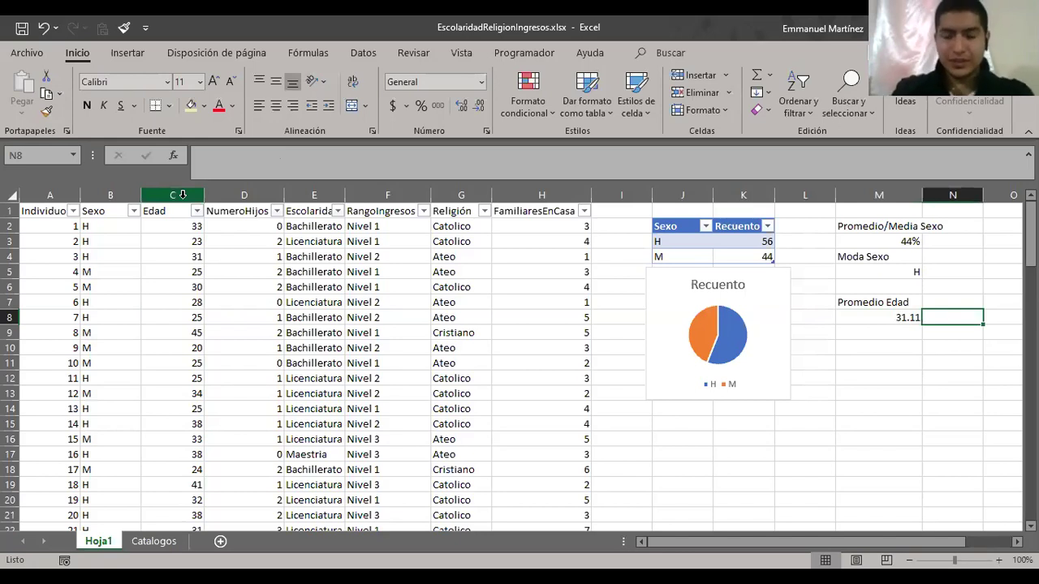
type("=")
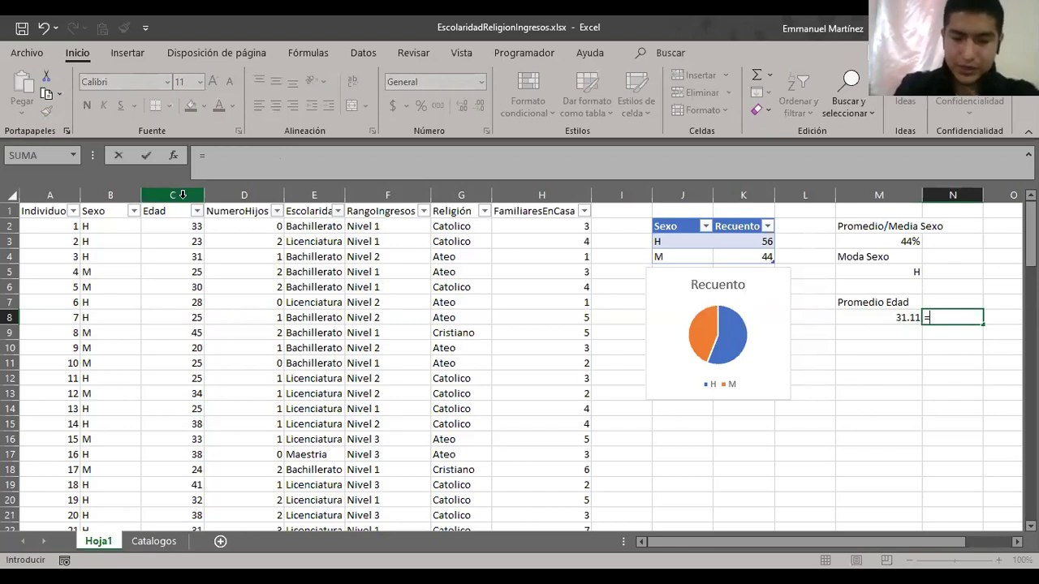
type("Pro")
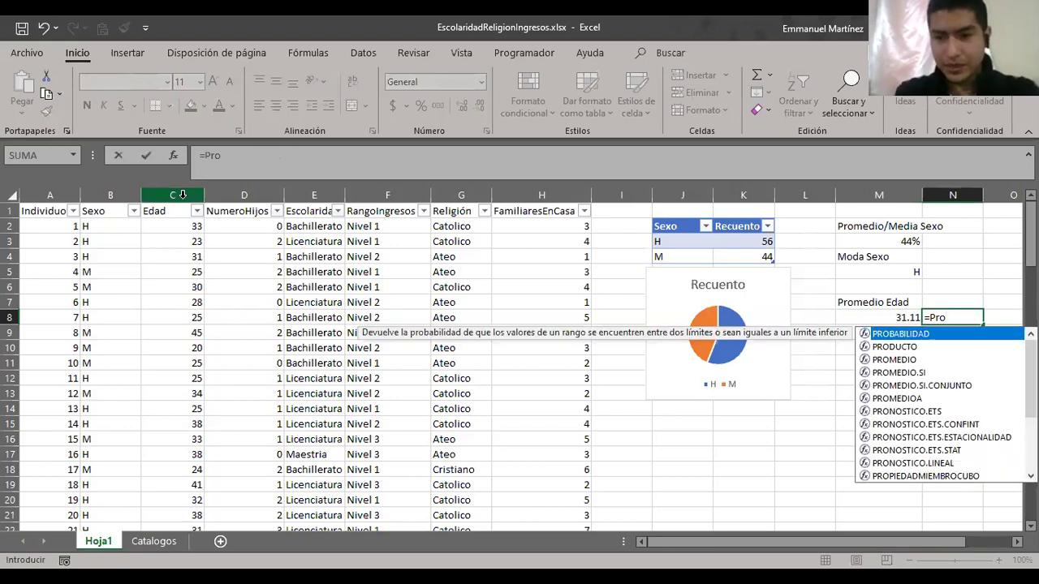
key("Down")
key("Down")
key("Tab")
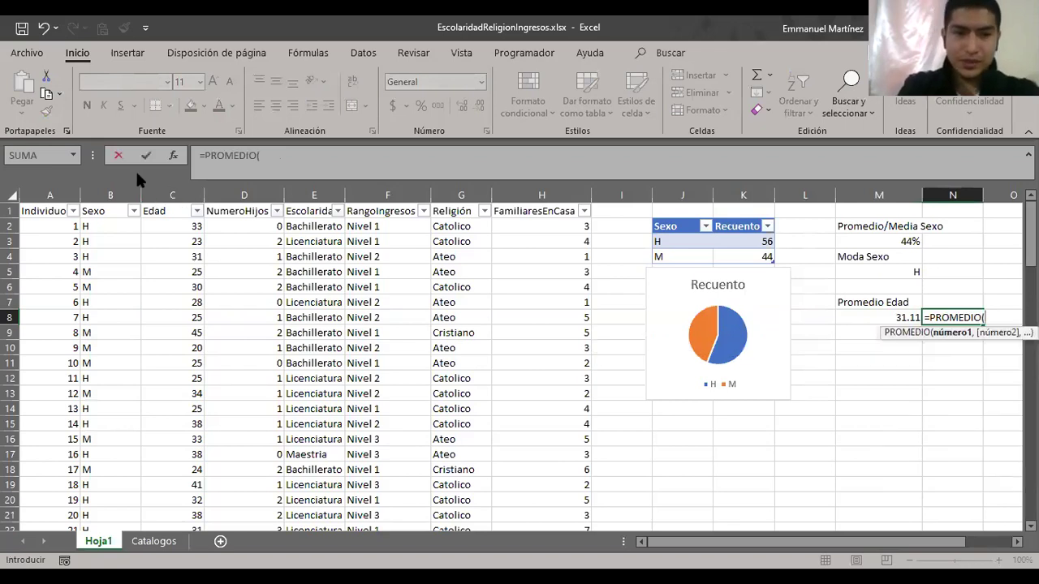
left_click(173, 194)
key("Return")
- Compare the SUMA formula in M8 with the PROMEDIO formula in N8
key("Up")
key("Left")
key("Right")
key("Left")
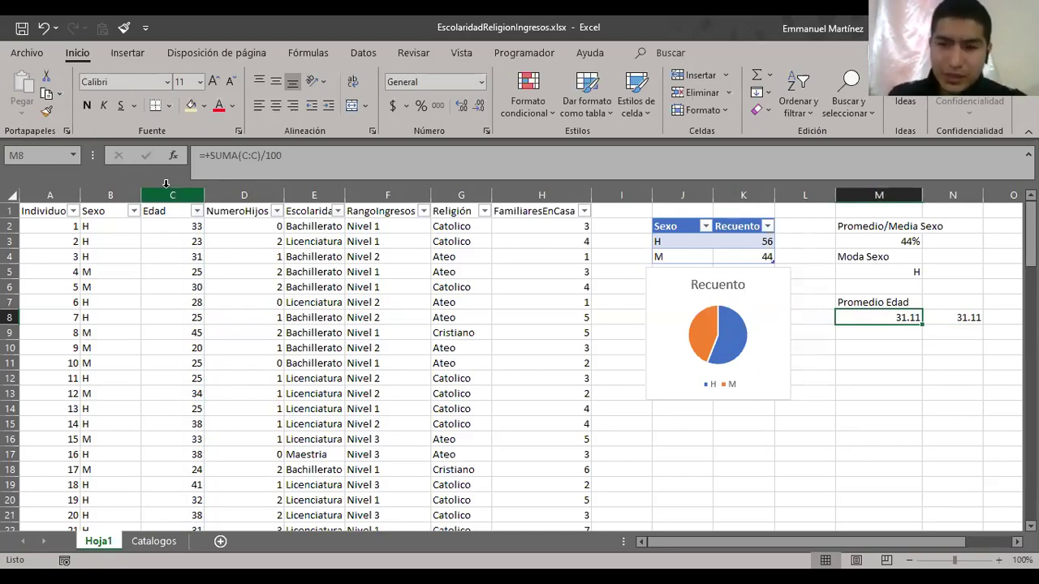
key("Right")
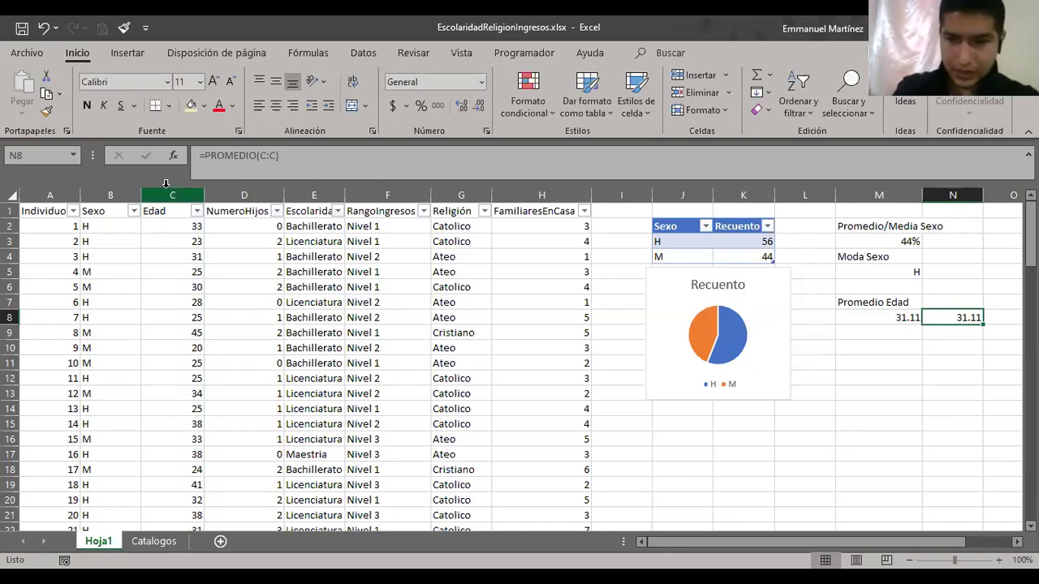
key("Left")
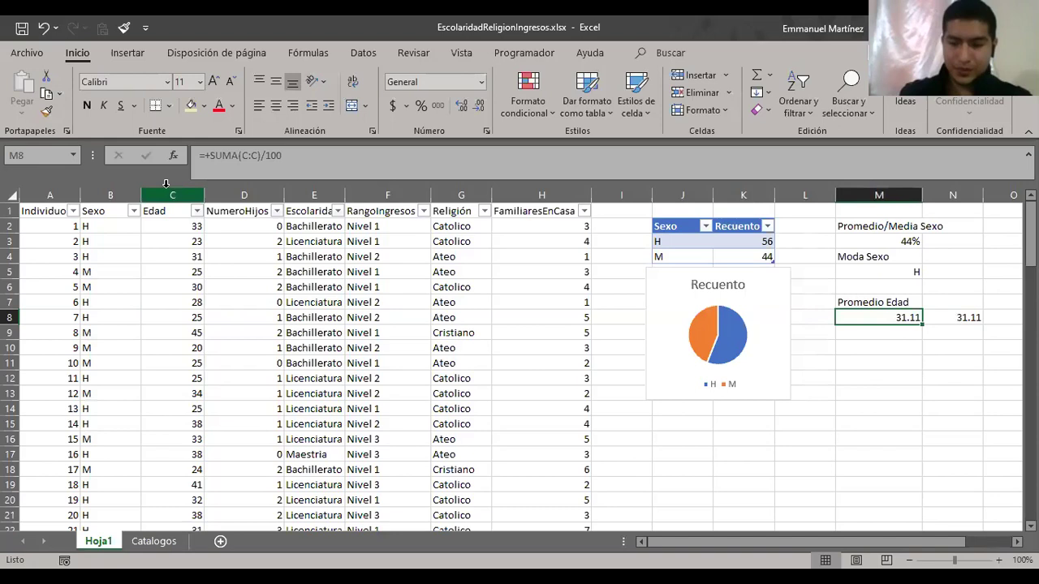
- Insert a histogram chart of the Edad values in column C
key("Return")
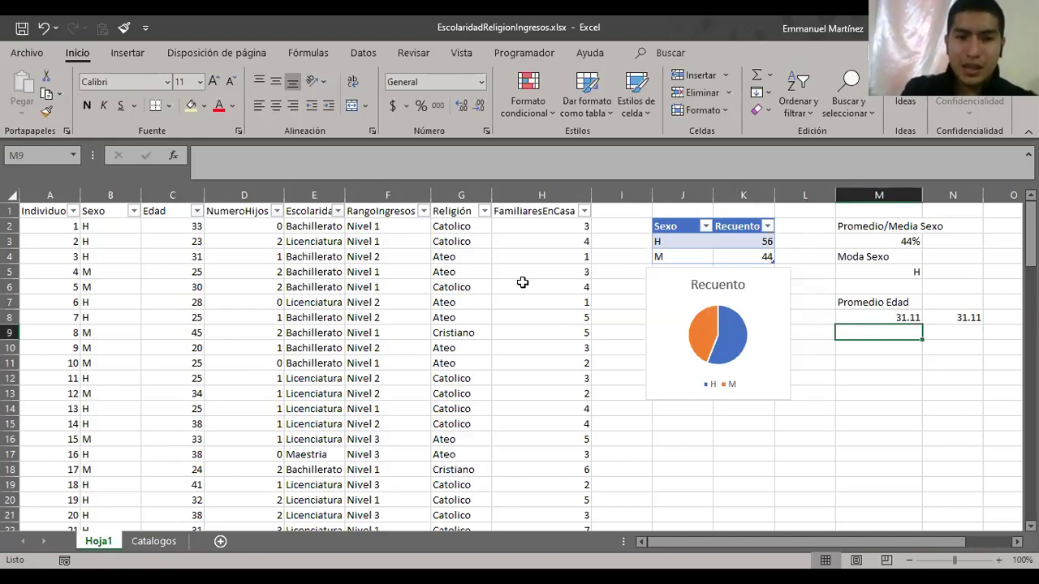
left_click(177, 195)
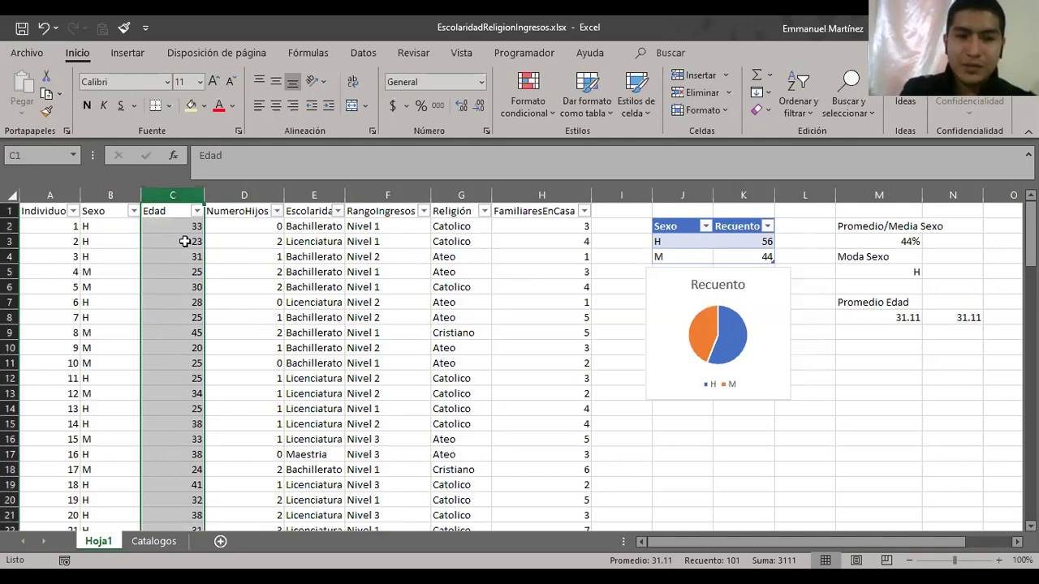
left_click(127, 52)
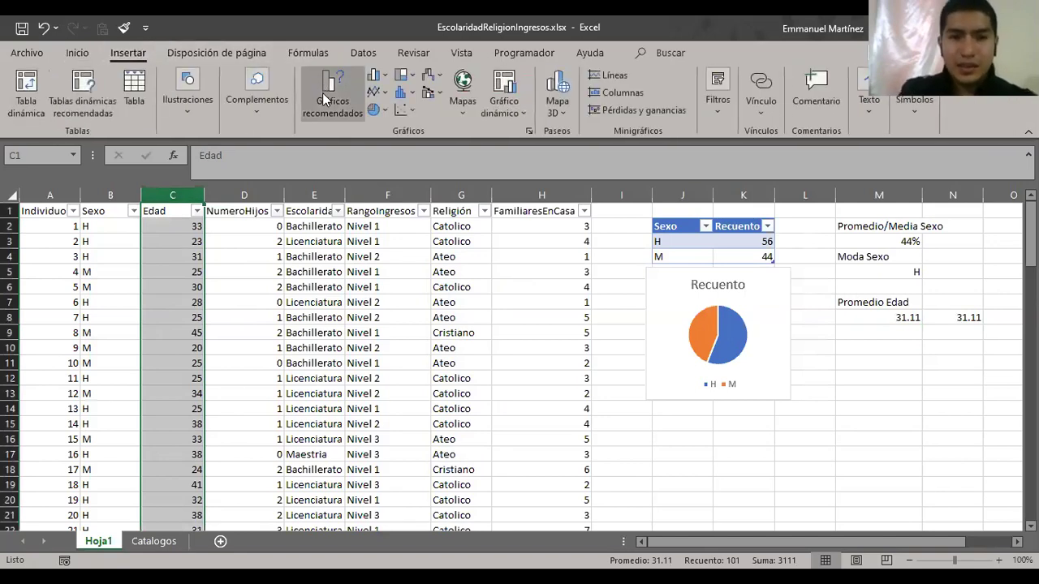
left_click(410, 96)
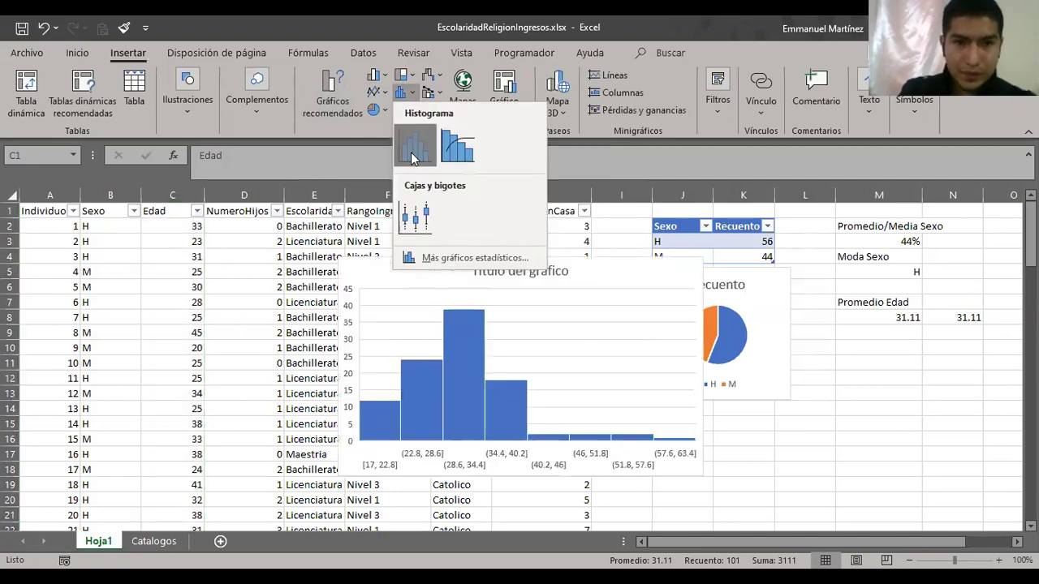
left_click(413, 158)
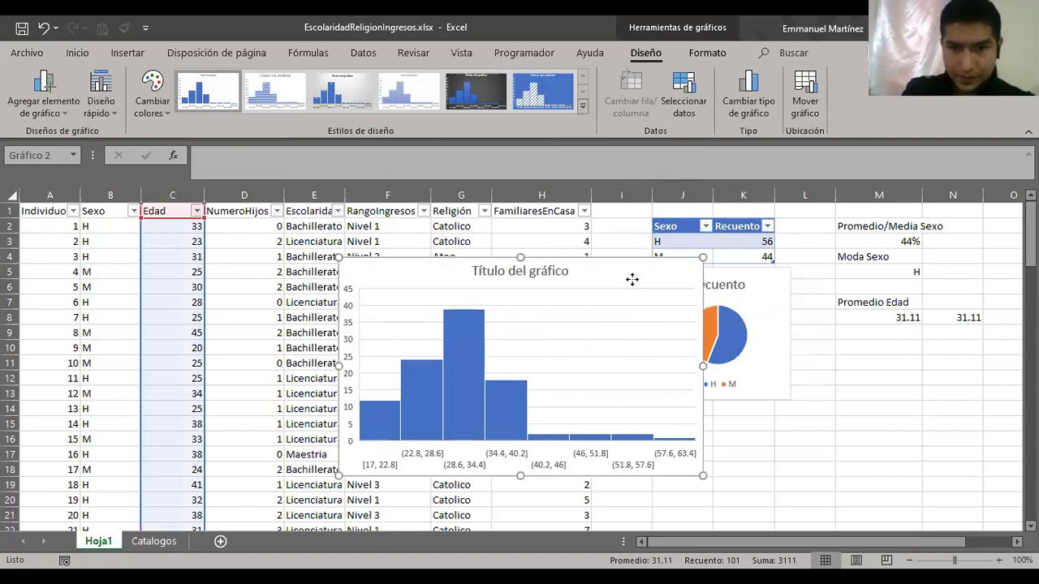
- Move the age histogram below the Promedio Edad results and shrink it to start at about row 12 of column M
left_click_drag(630, 281, 946, 290)
scroll(680, 255, "right", 4)
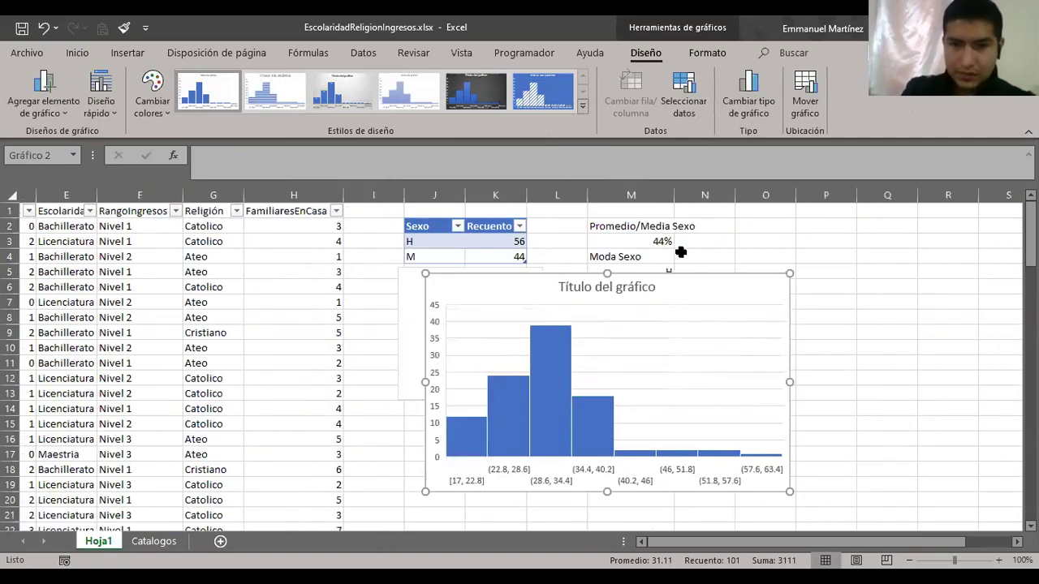
left_click_drag(643, 280, 800, 341)
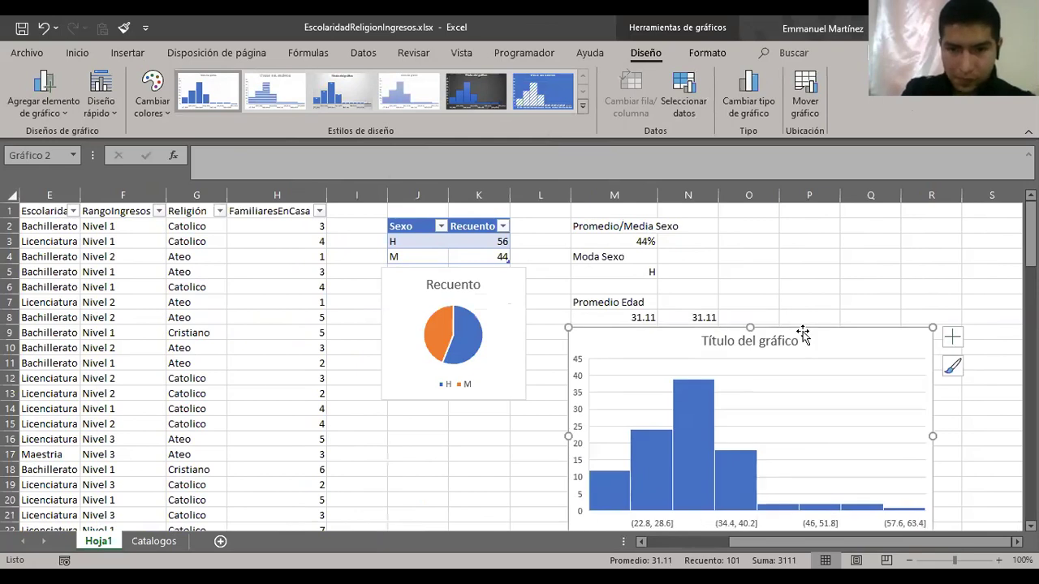
scroll(802, 337, "down", 1)
scroll(802, 335, "down", 1)
mouse_move(811, 257)
left_mouse_down()
mouse_move(811, 275)
mouse_move(812, 259)
left_mouse_up()
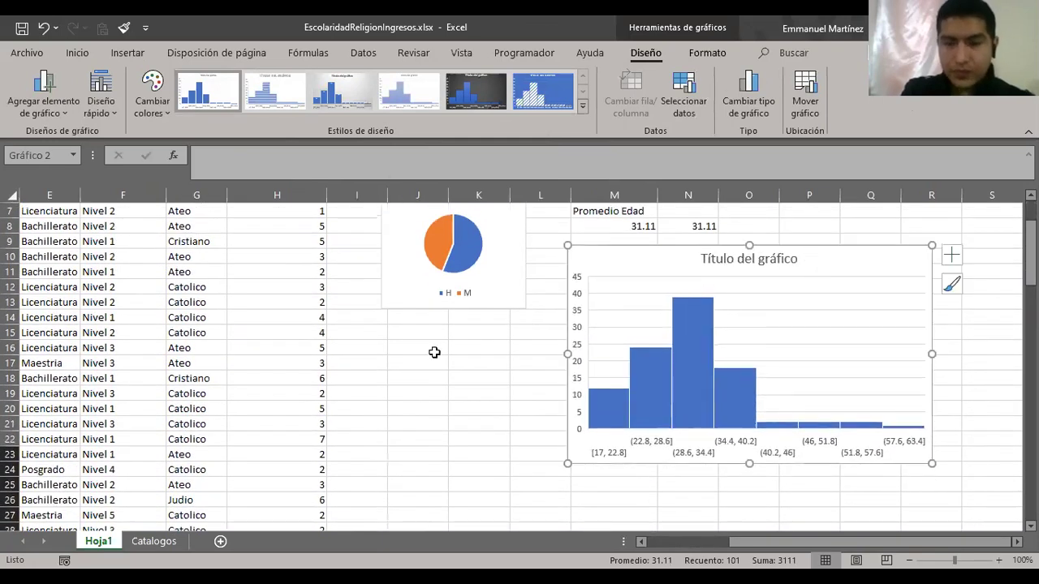
scroll(434, 352, "up", 2)
scroll(434, 352, "left", 4)
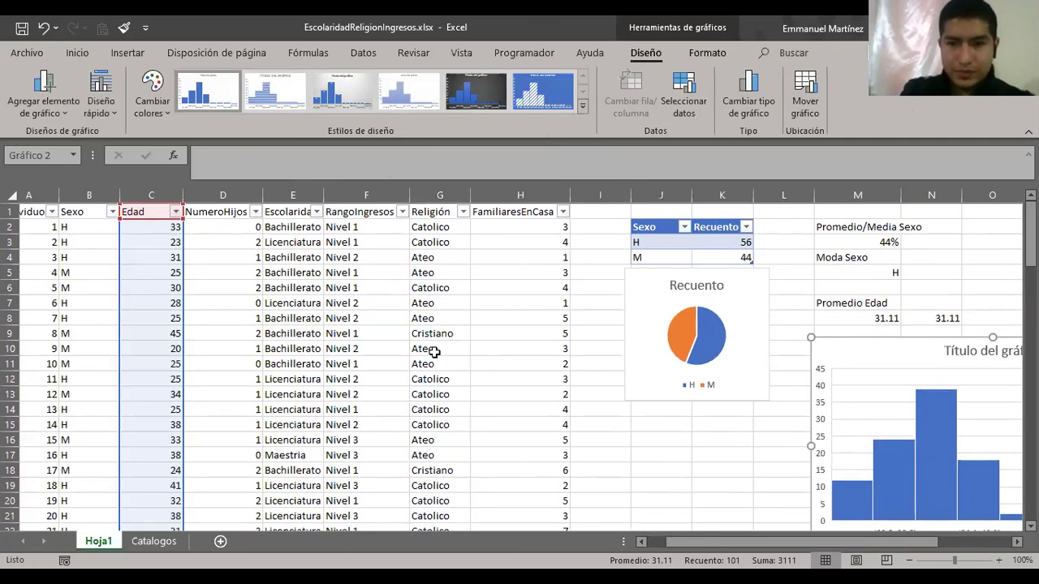
scroll(434, 352, "right", 6)
left_click_drag(784, 337, 738, 370)
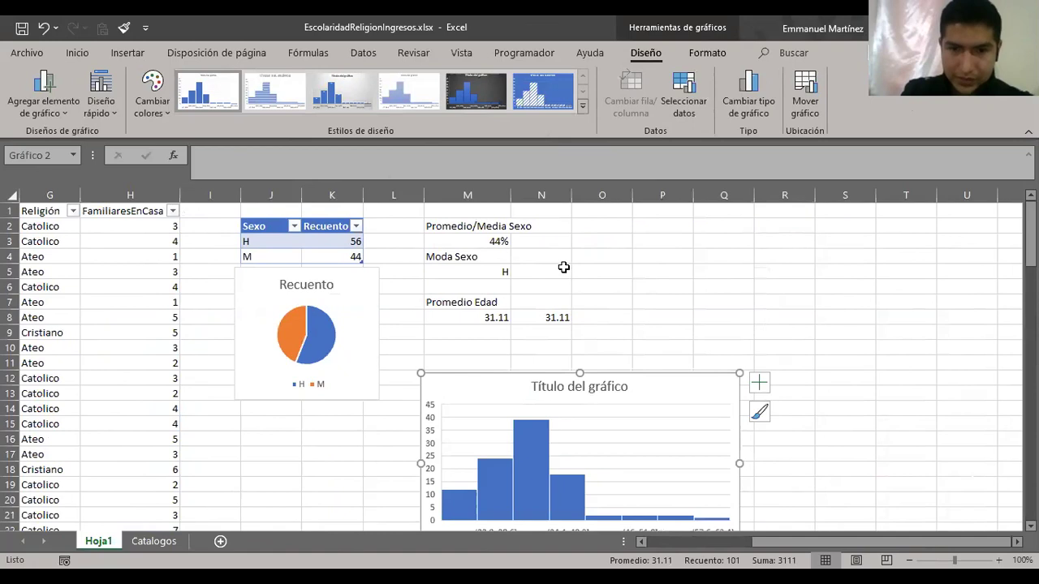
scroll(564, 267, "left", 4)
scroll(564, 267, "left", 2)
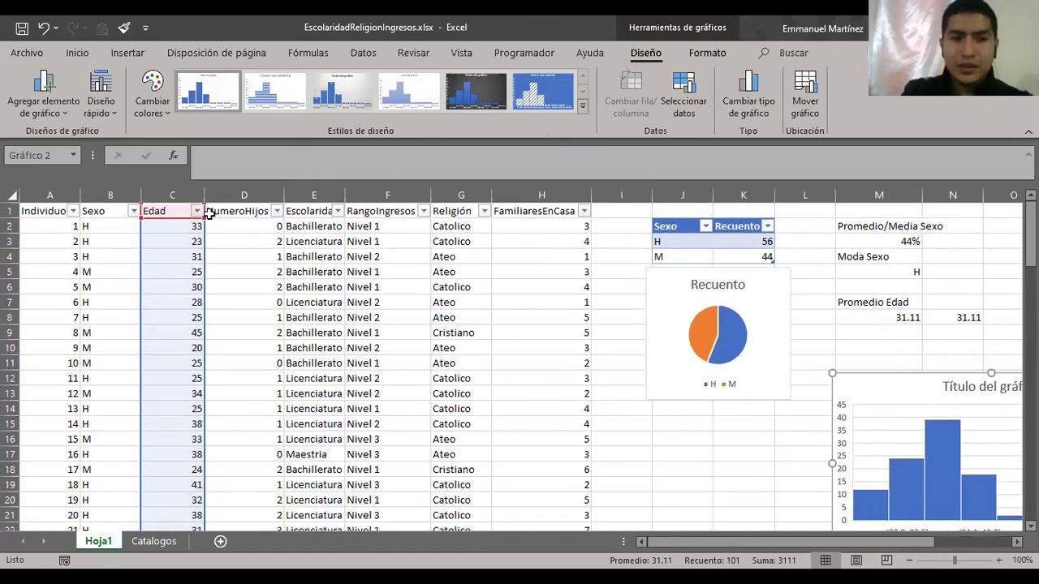
- Preview the histogram chart type again for the Edad column without inserting a second chart
left_click(461, 286)
left_click(183, 193)
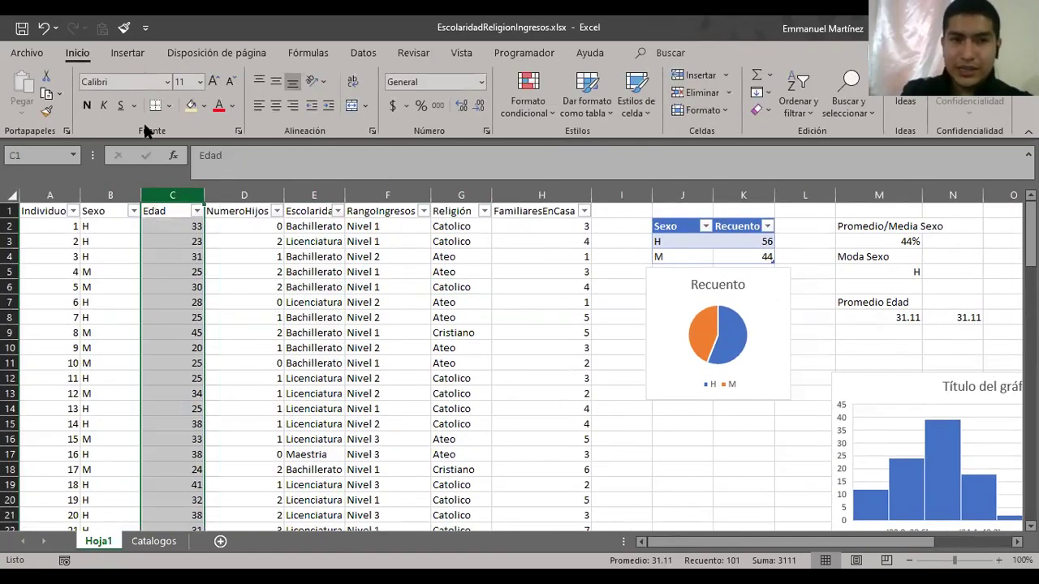
left_click(128, 54)
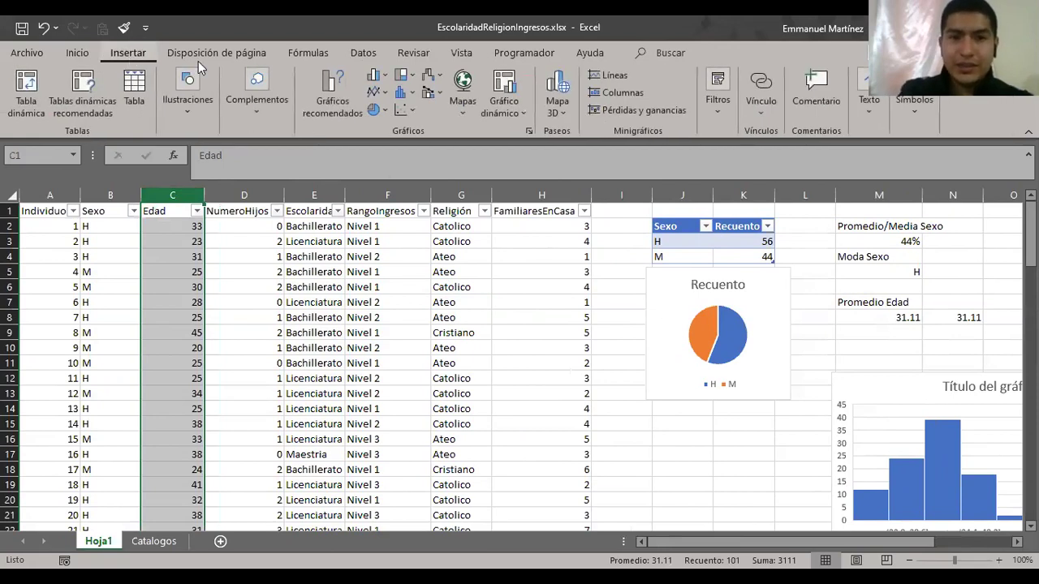
left_click(409, 99)
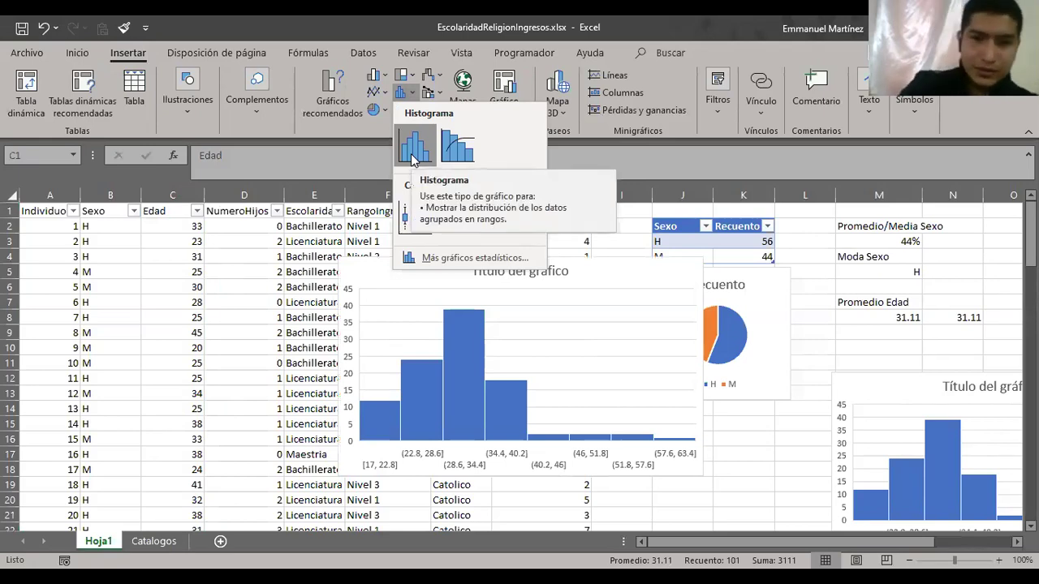
left_click(617, 294)
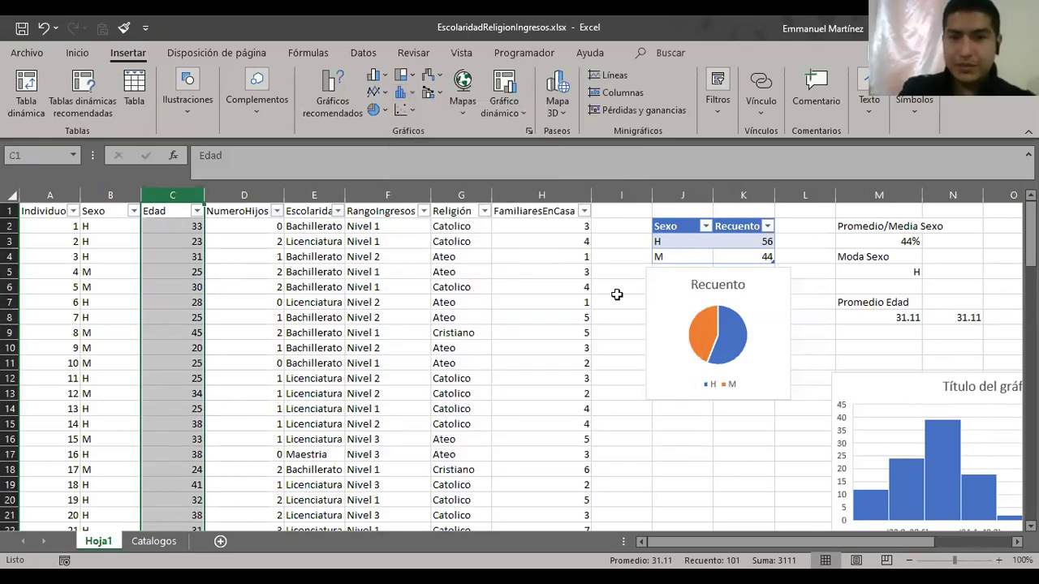
- Change the age histogram's title to Histograma de Edad
scroll(617, 295, "down", 2)
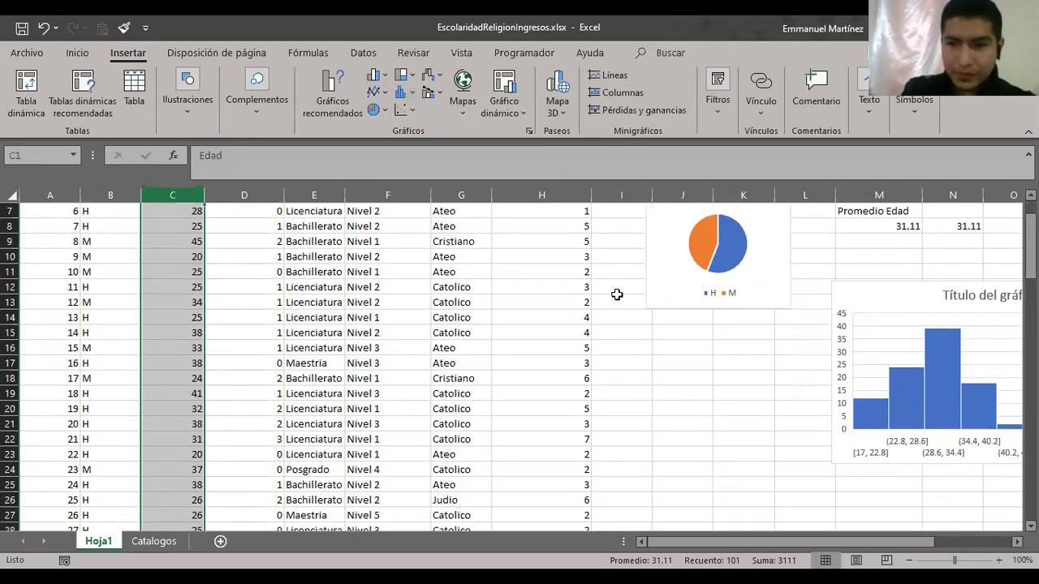
scroll(617, 295, "right", 3)
scroll(617, 296, "right", 1)
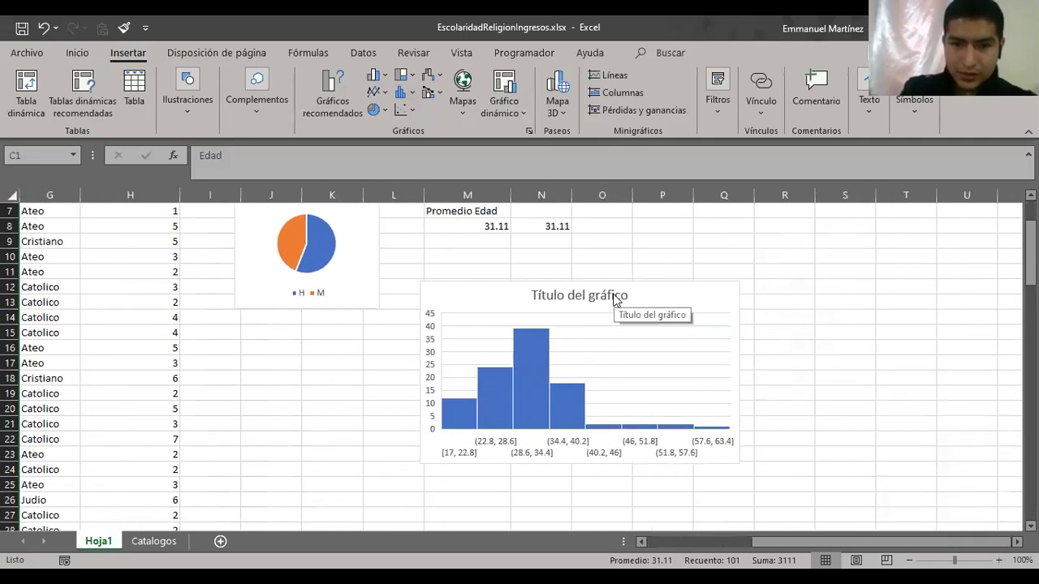
left_click(616, 293)
double_click(615, 294)
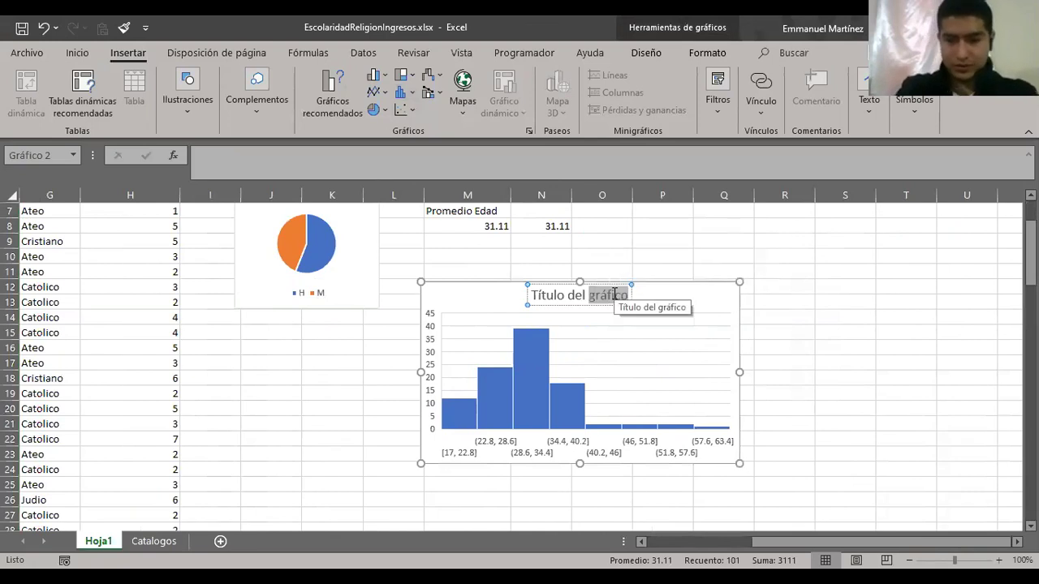
key("BackSpace")
key("BackSpace")
key("BackSpace")
key("BackSpace")
key("BackSpace")
key("BackSpace")
key("BackSpace")
key("BackSpace")
key("BackSpace")
key("BackSpace")
key("BackSpace")
key("BackSpace")
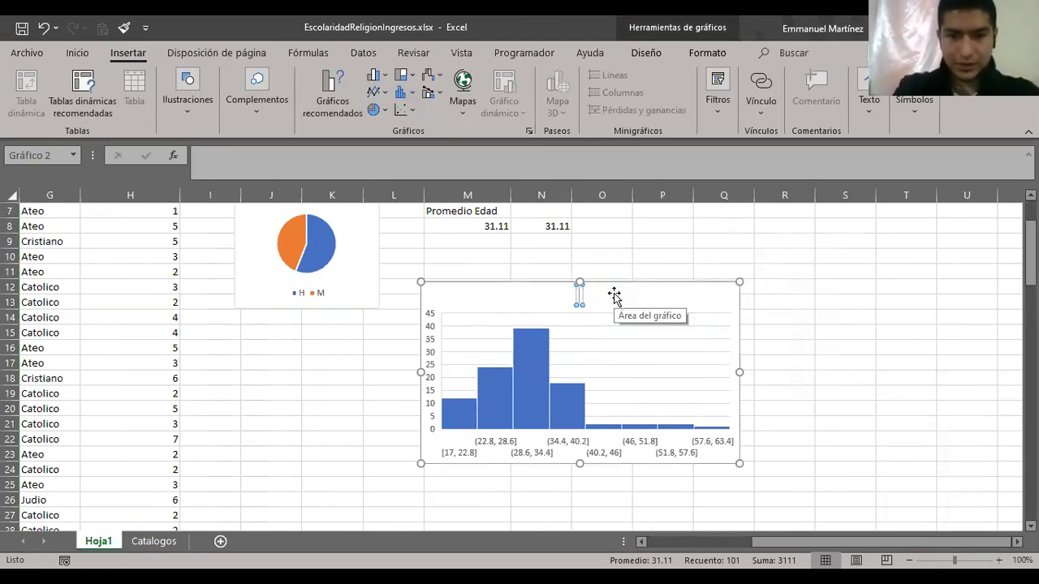
type("Histo")
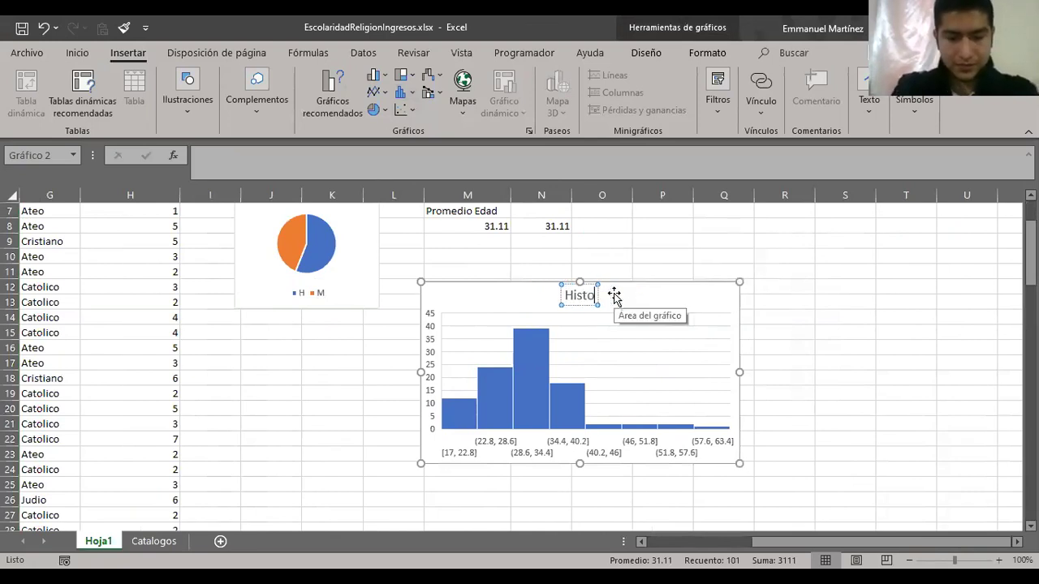
type("grama de Edad")
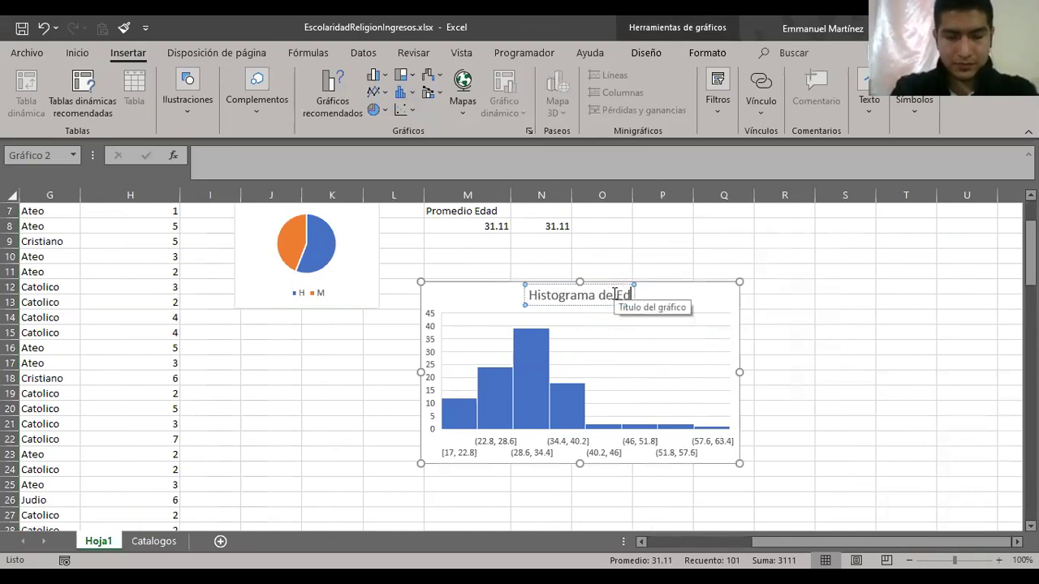
key("Return")
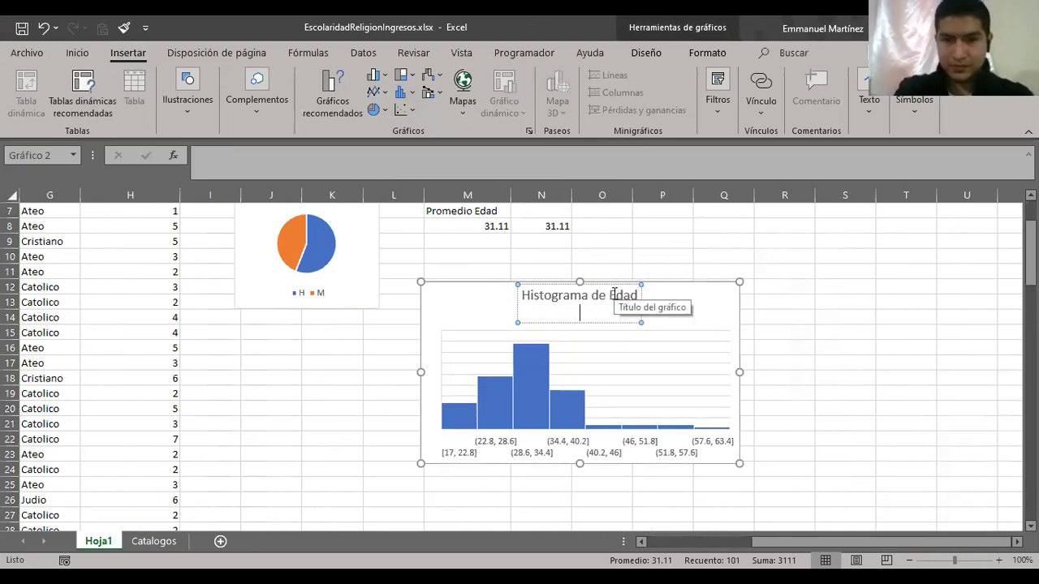
key("BackSpace")
left_click(787, 300)
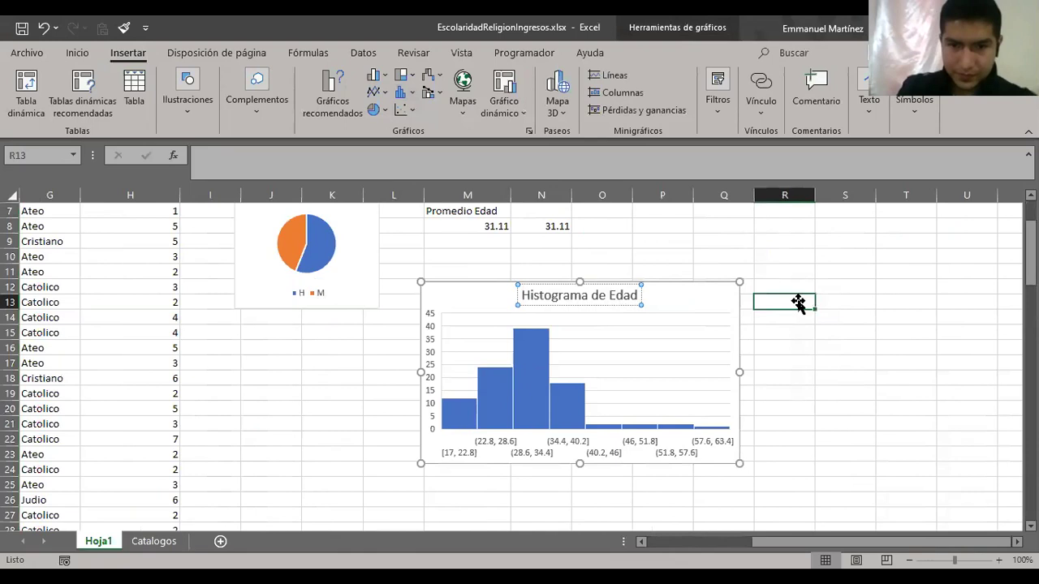
- Show the chart area formatting options and reposition the age histogram a few rows below the average age results
double_click(681, 300)
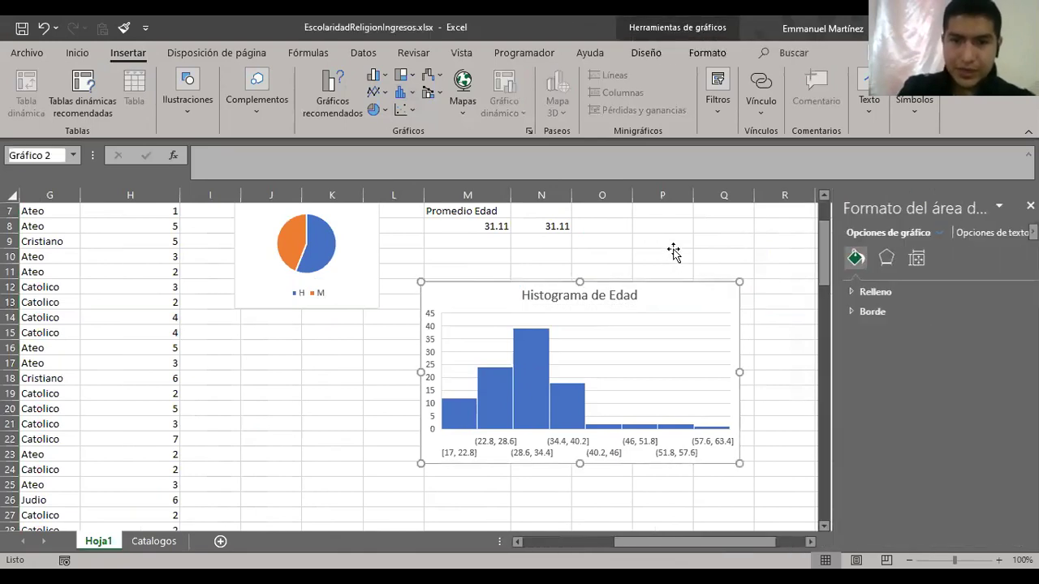
left_click_drag(670, 292, 663, 243)
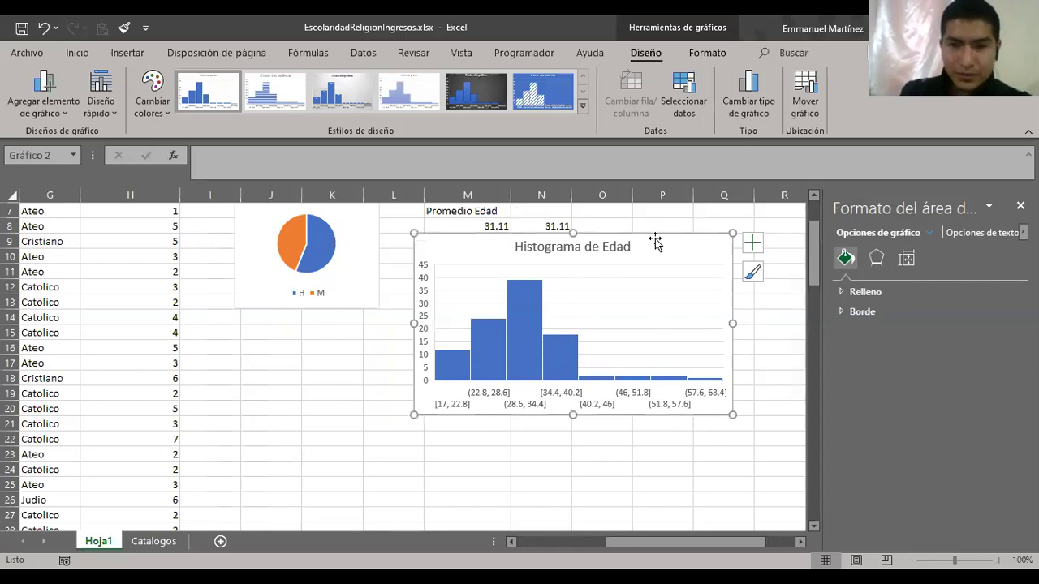
left_click_drag(656, 241, 659, 287)
- Add the label Moda edad in M9, directly below the average age
left_click(492, 243)
type("Moda edad")
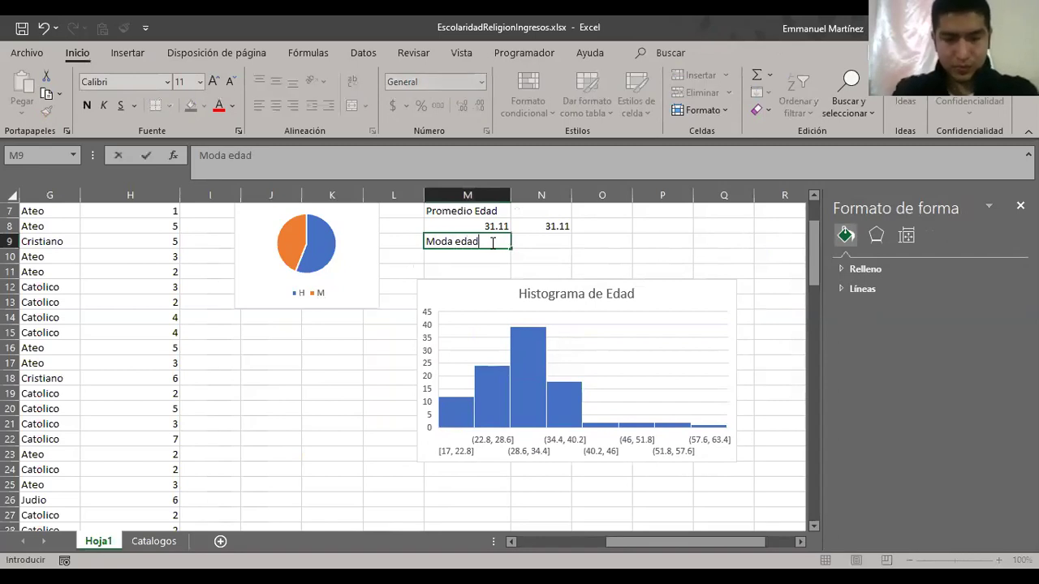
key("Return")
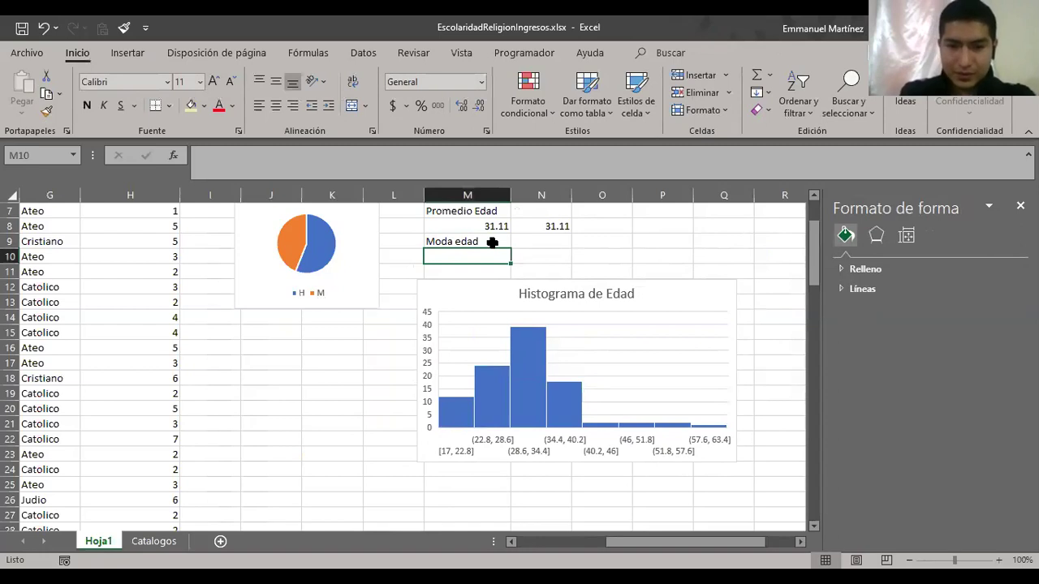
- Enter Promedio(28.4,34.4 in M10 as the midpoint of the histogram's tallest age range
type("P")
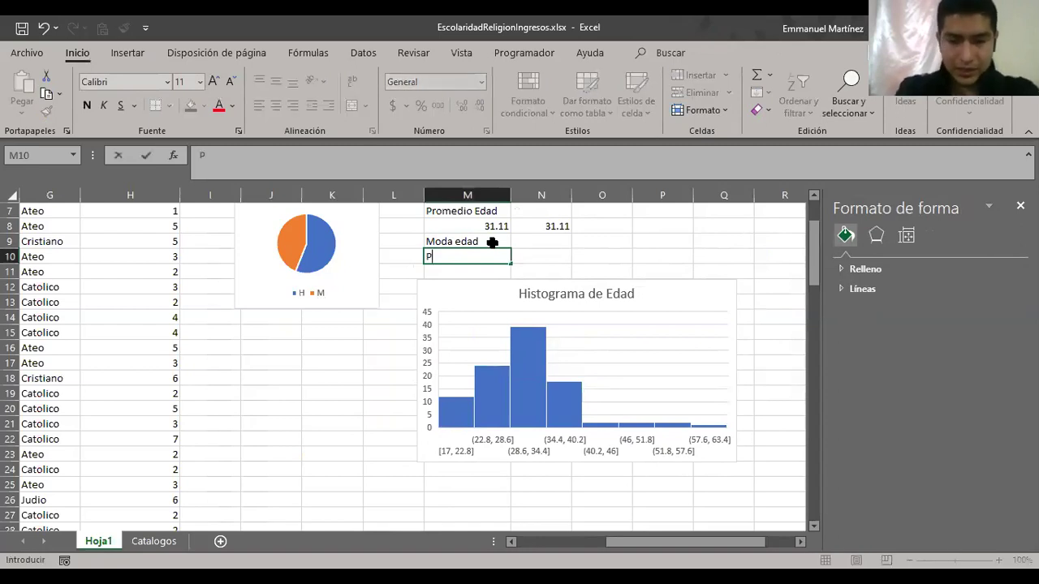
type("romedio(")
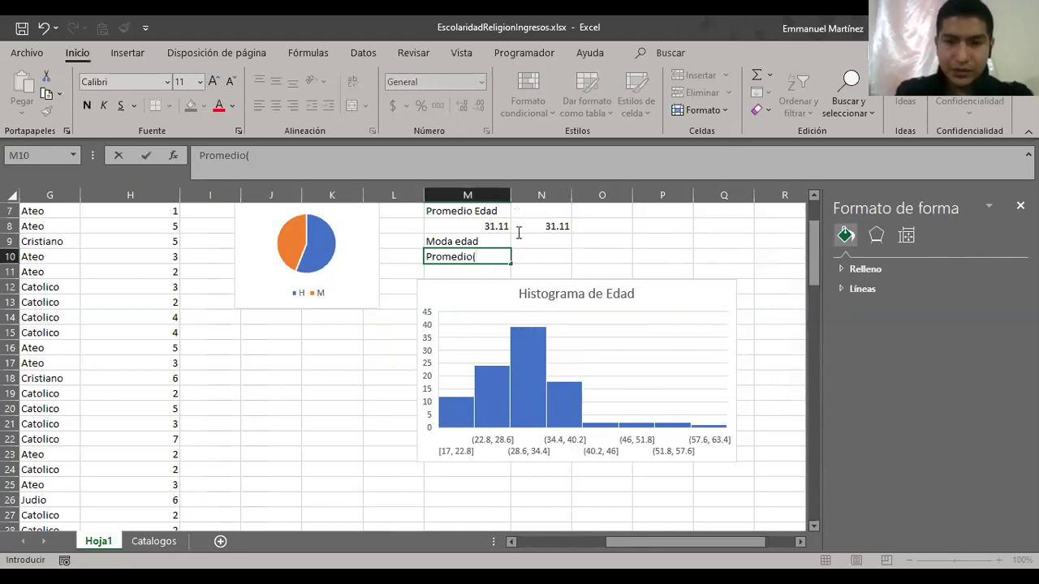
mouse_move(525, 390)
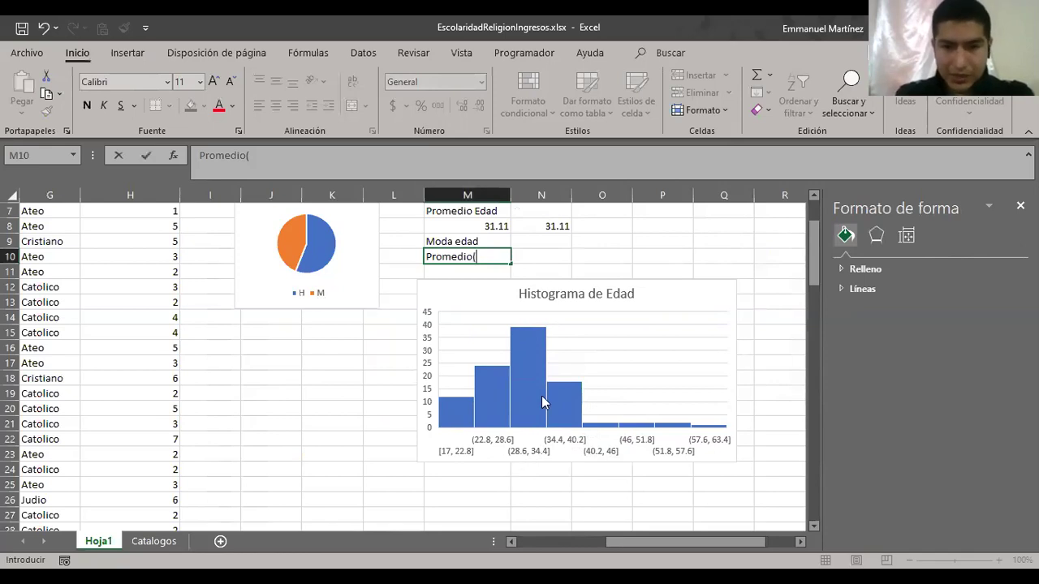
type("28")
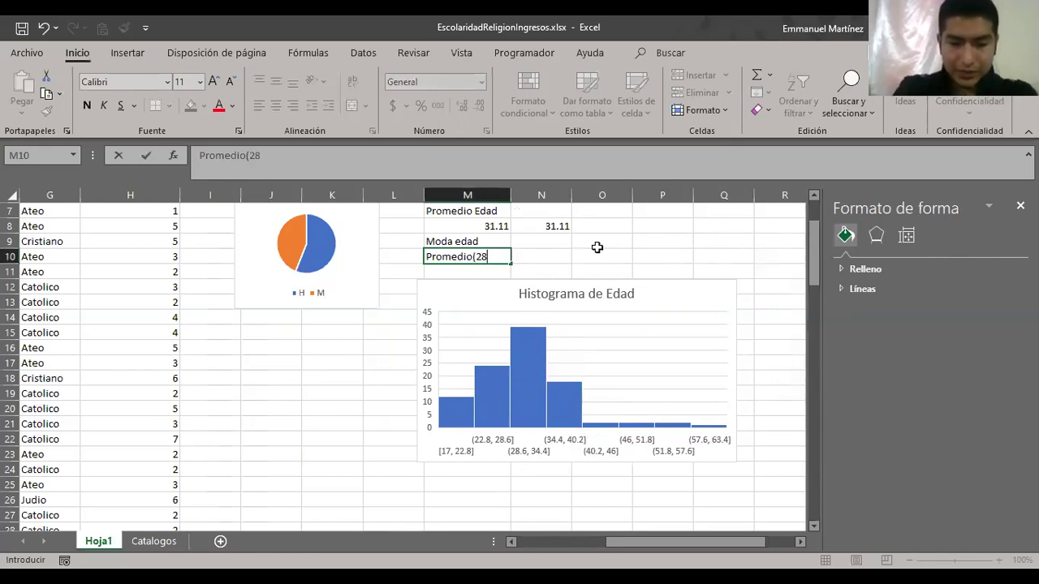
type(".4,34")
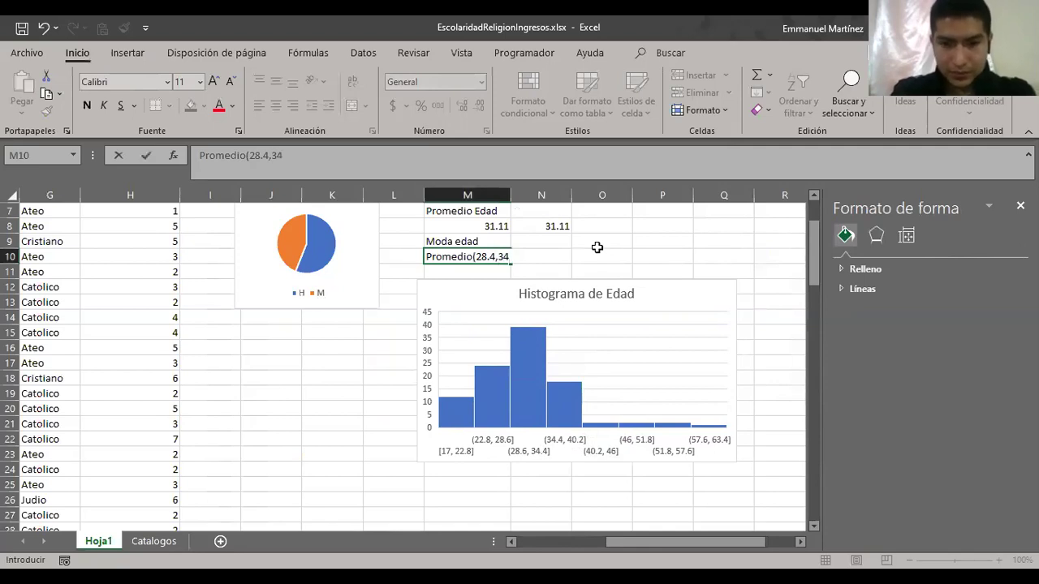
type(",")
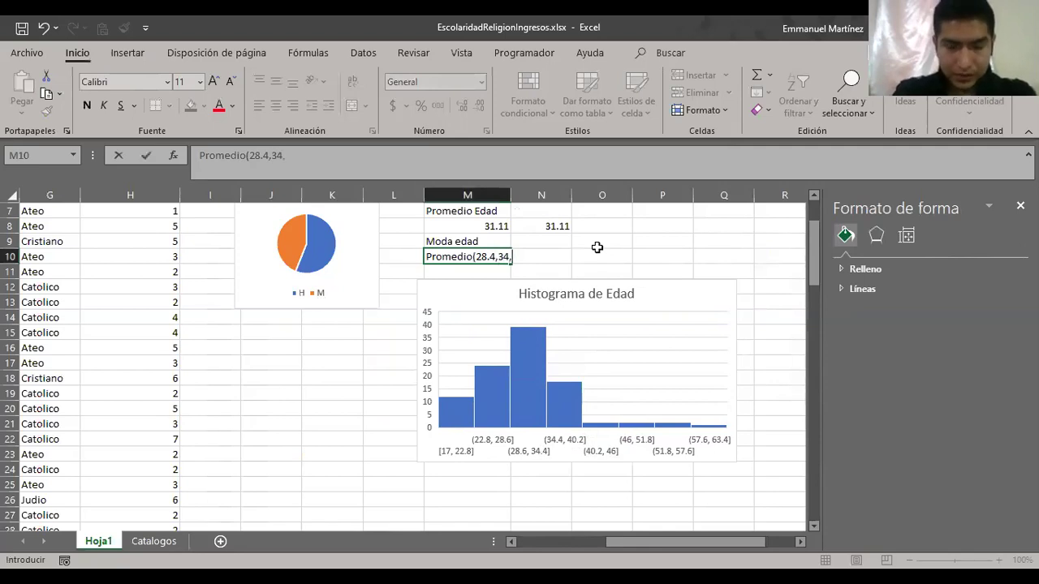
key("BackSpace")
type(".4")
key("BackSpace")
key("BackSpace")
type(".4")
key("Return")
- Correct the M10 entry into the working formula =Promedio(28.6,34.4)
key("Right")
key("Right")
key("Right")
key("F2")
key("Left")
key("Left")
key("Left")
key("Left")
key("Left")
key("BackSpace")
type("6")
key("Left")
key("Left")
key("Left")
key("Left")
key("Left")
key("Left")
key("Left")
key("Left")
key("Left")
key("Left")
key("Left")
key("Left")
key("Left")
type("=")
key("End")
type(")")
key("Return")
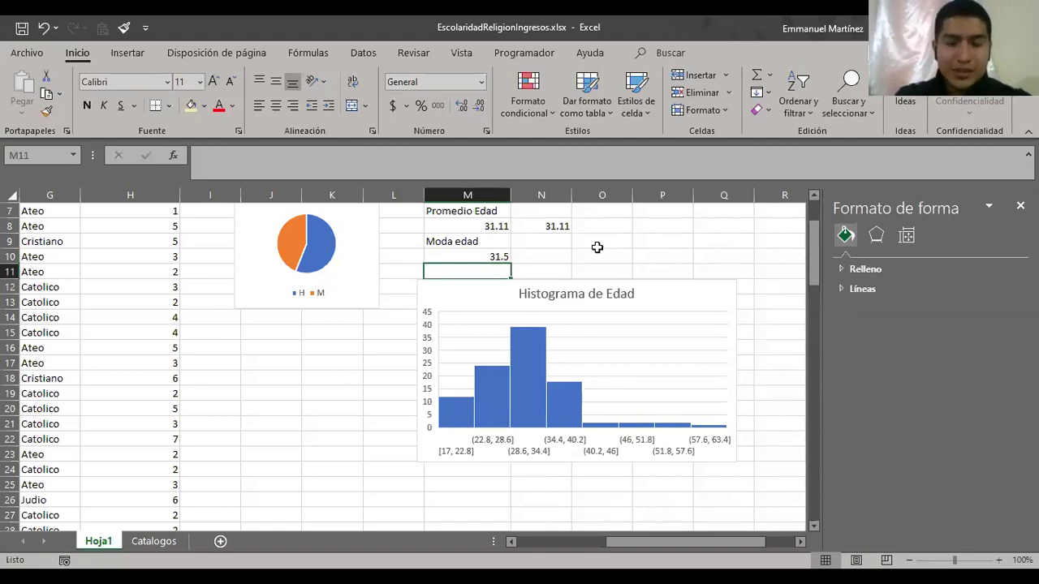
- Move the age histogram up slightly so it sits directly below the Moda edad result
left_click(551, 290)
left_click(470, 282)
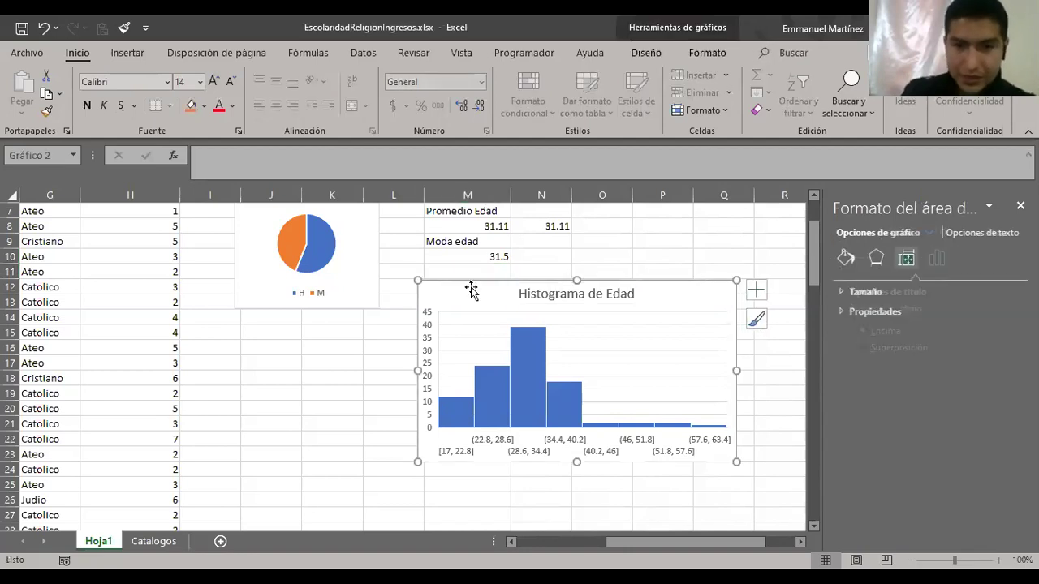
left_click_drag(471, 280, 470, 271)
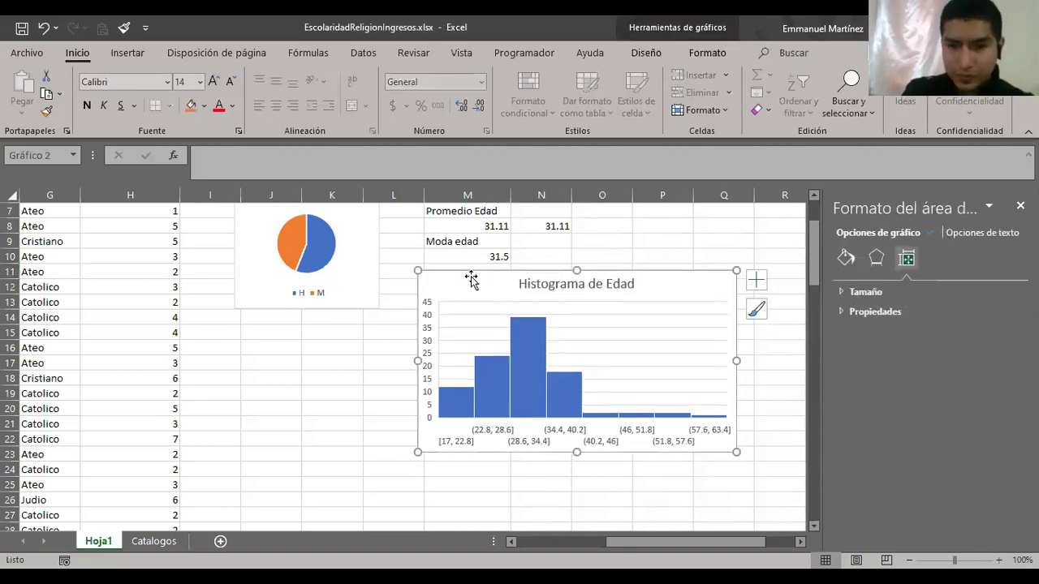
left_click(376, 360)
- Examine the age histogram's bars and the Sexo results, and return to the survey columns
scroll(376, 359, "up", 1)
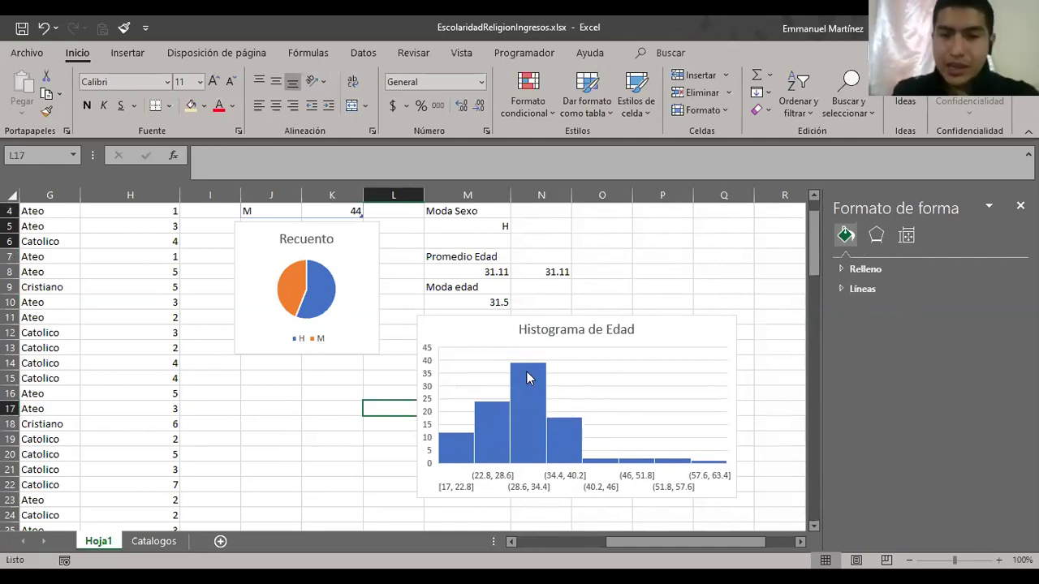
mouse_move(517, 367)
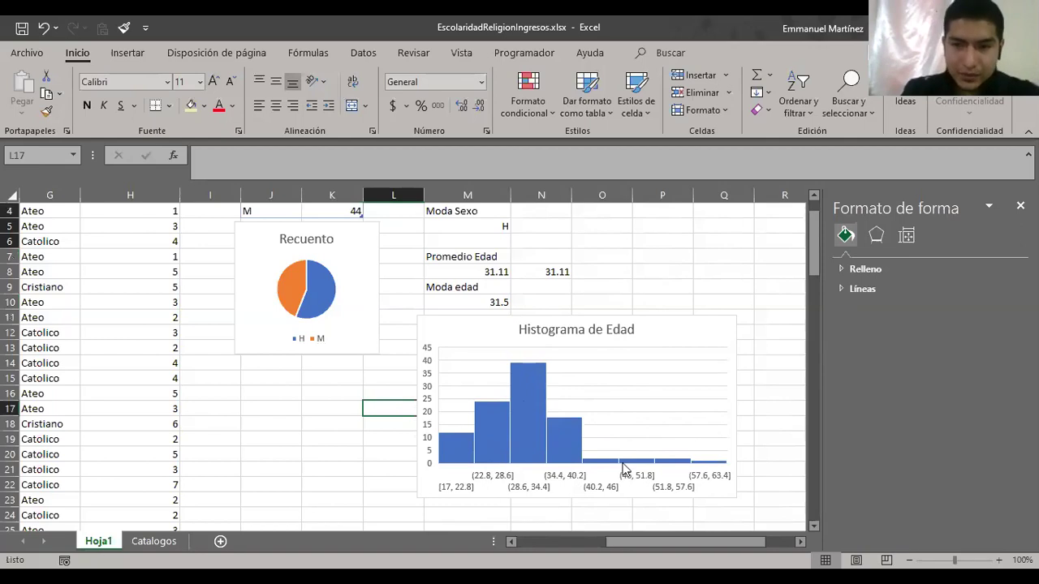
mouse_move(623, 469)
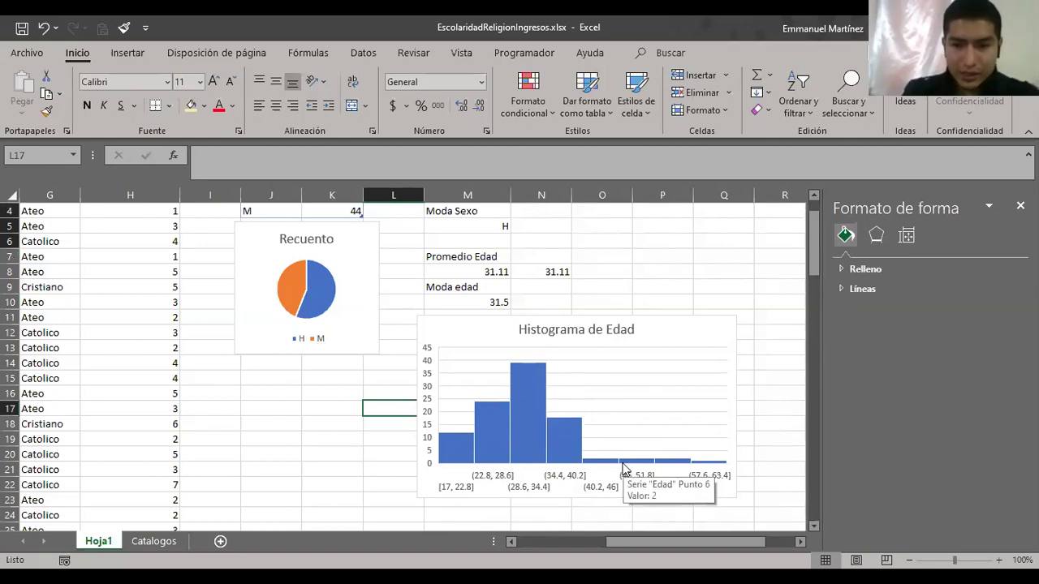
mouse_move(725, 467)
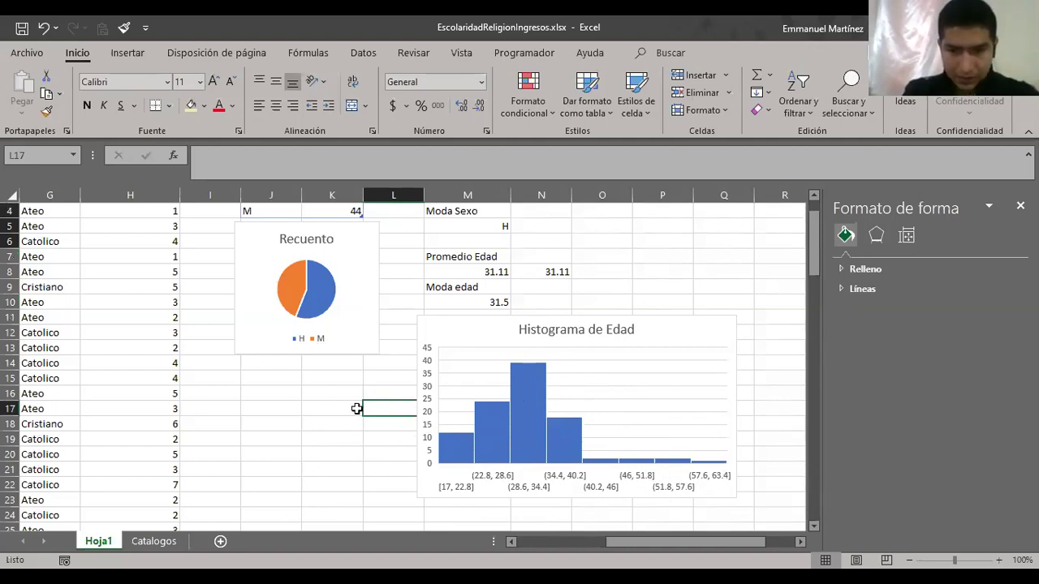
left_click(299, 406)
scroll(383, 407, "up", 1)
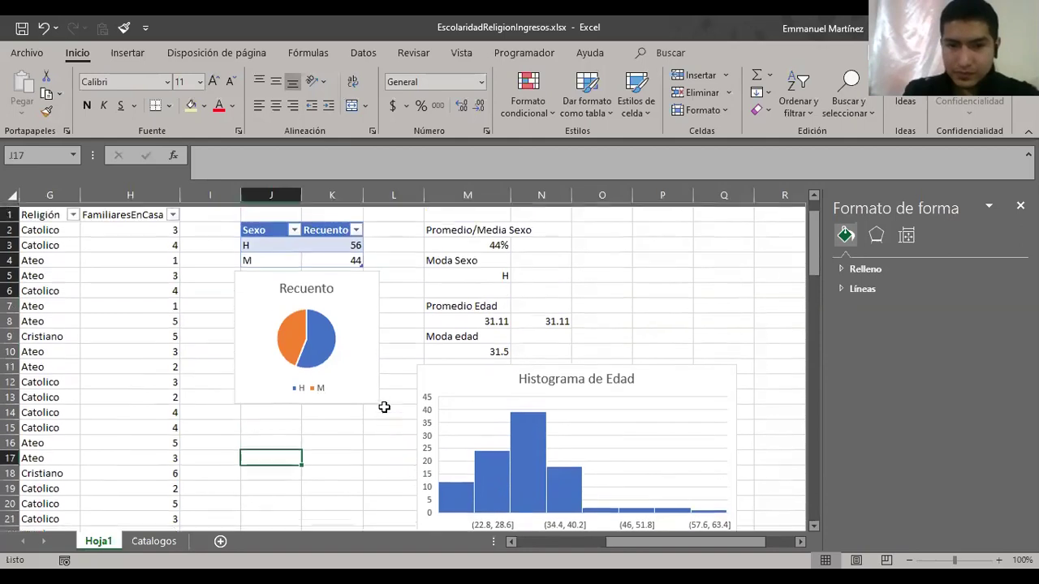
scroll(384, 408, "down", 1)
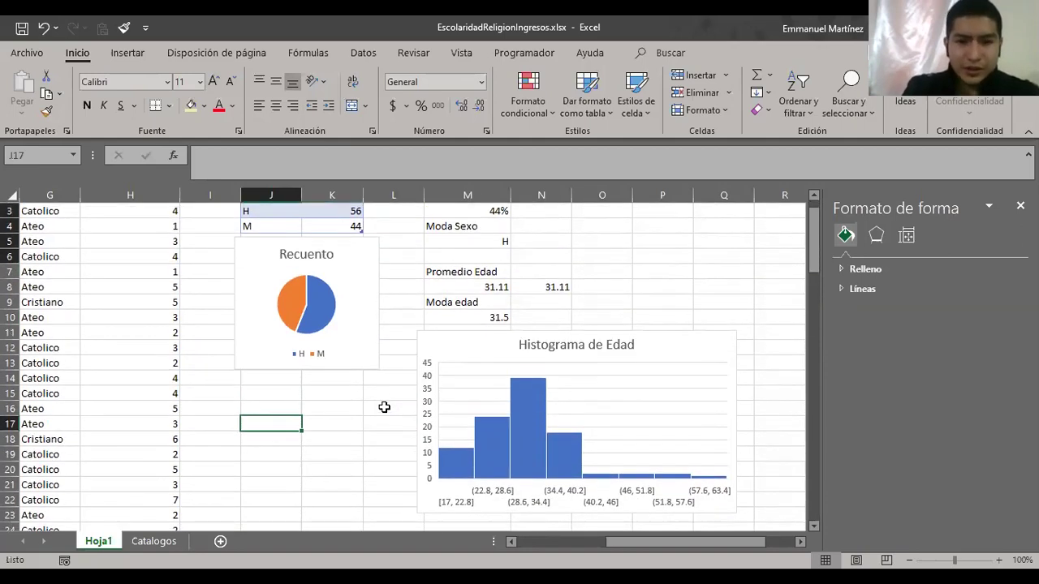
scroll(384, 408, "up", 1)
scroll(384, 407, "left", 5)
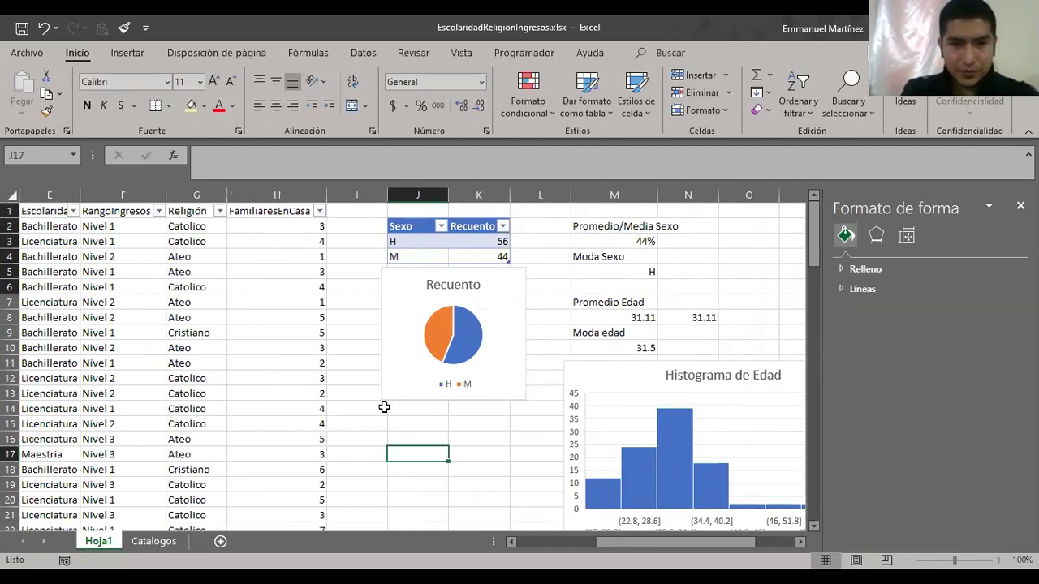
scroll(384, 408, "left", 1)
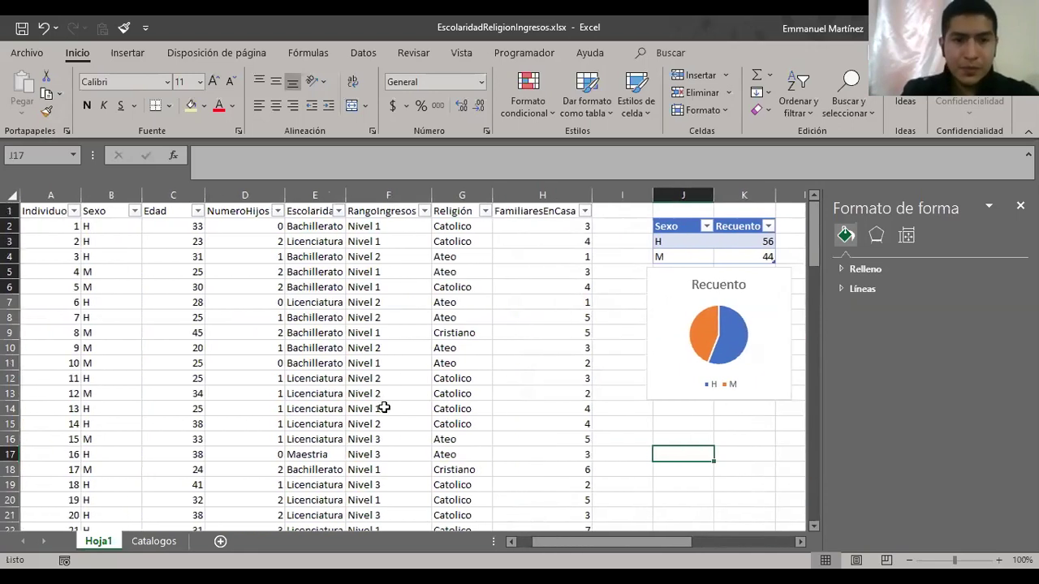
- Fit the Escolaridad column's width to its contents and show the categories in its filter list
left_click(305, 195)
left_click(680, 227)
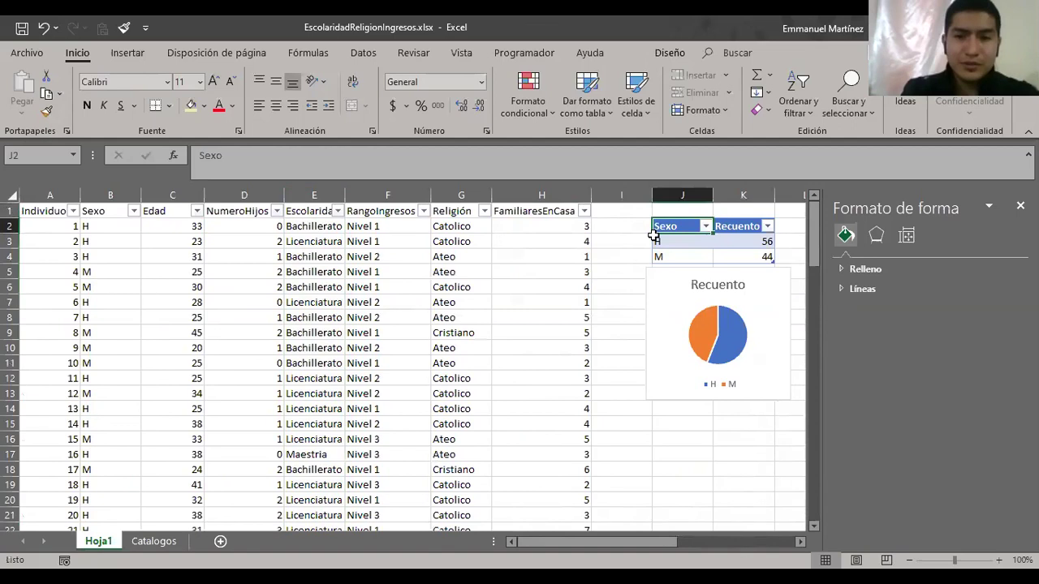
left_click(315, 237)
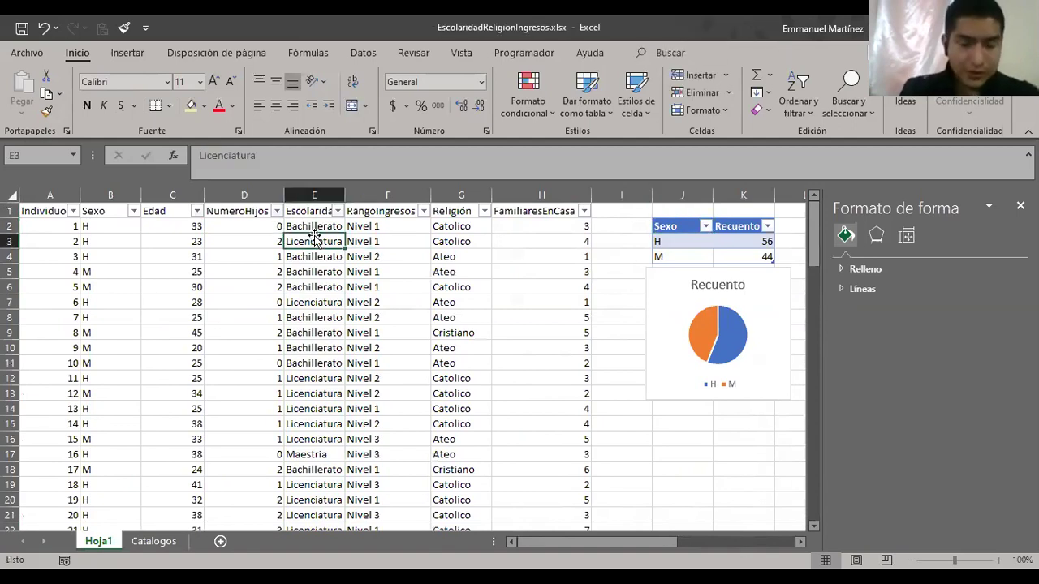
double_click(344, 194)
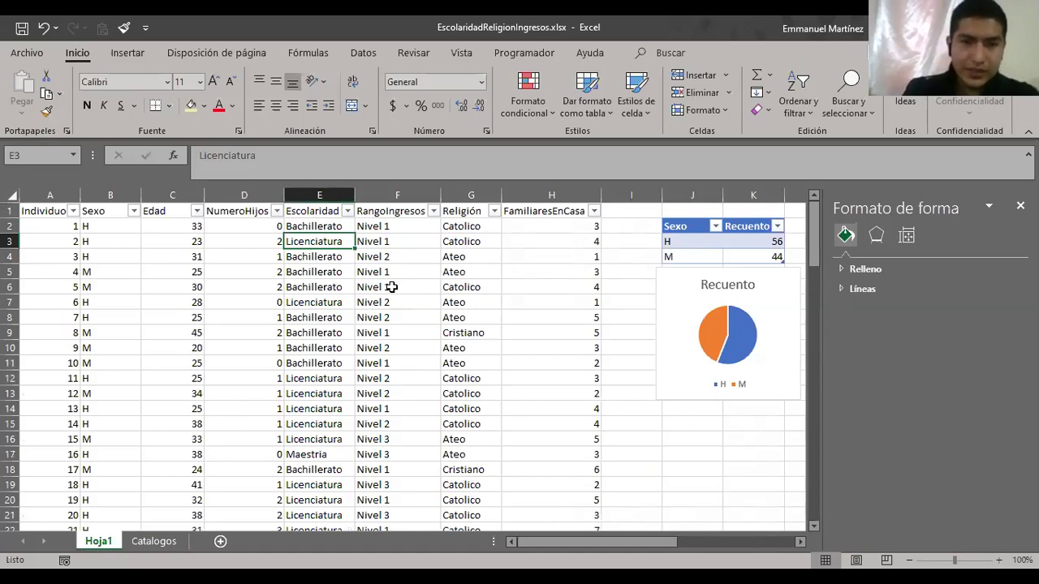
left_click(348, 211)
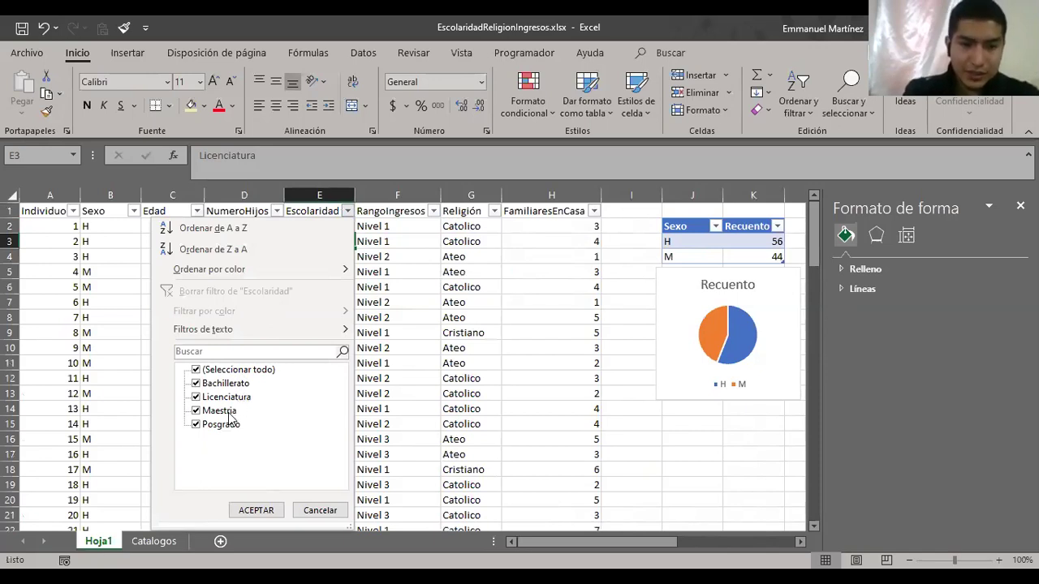
- Enter the heading Escolaridad in Q2, with Bachillerato and Licenciatura below it in Q3 and Q4
scroll(389, 380, "right", 10)
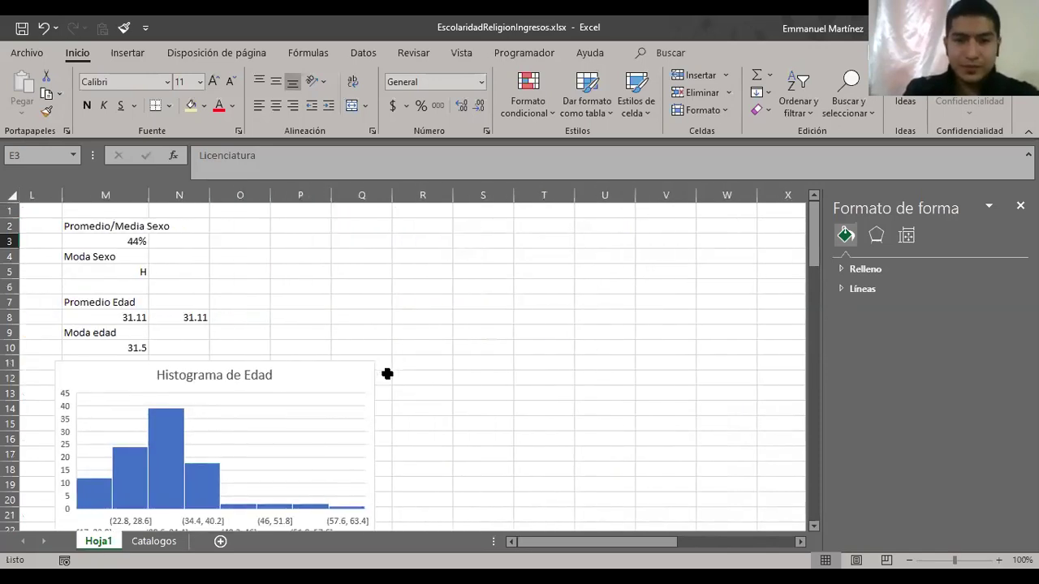
scroll(390, 380, "left", 3)
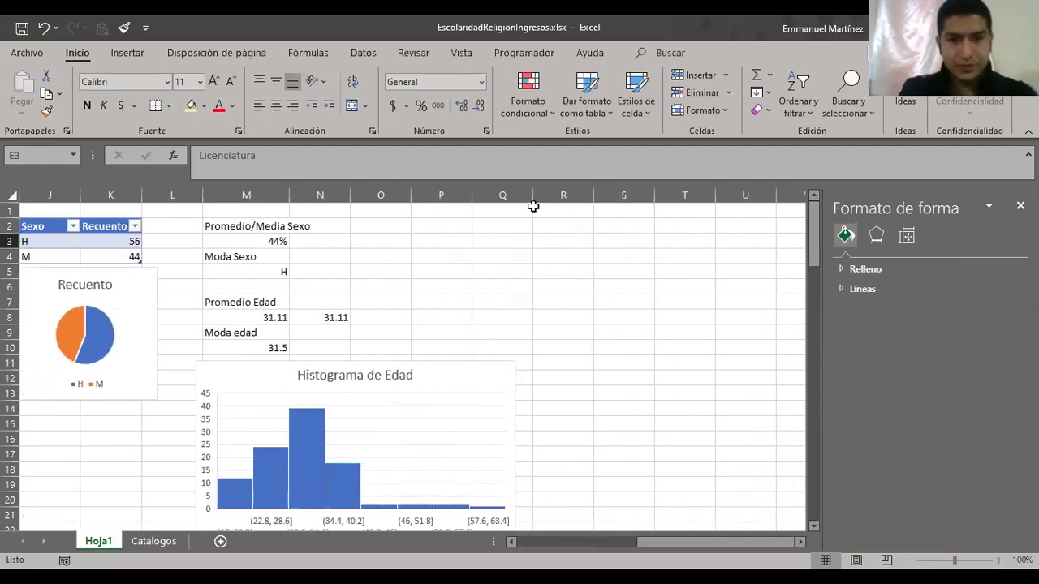
left_click(515, 219)
type("Escolaridad")
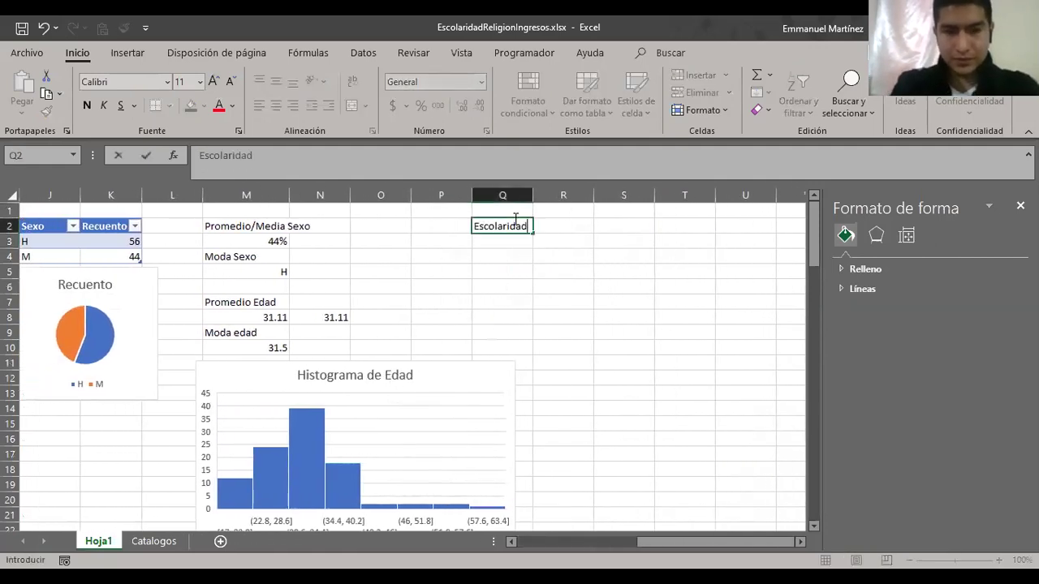
key("Return")
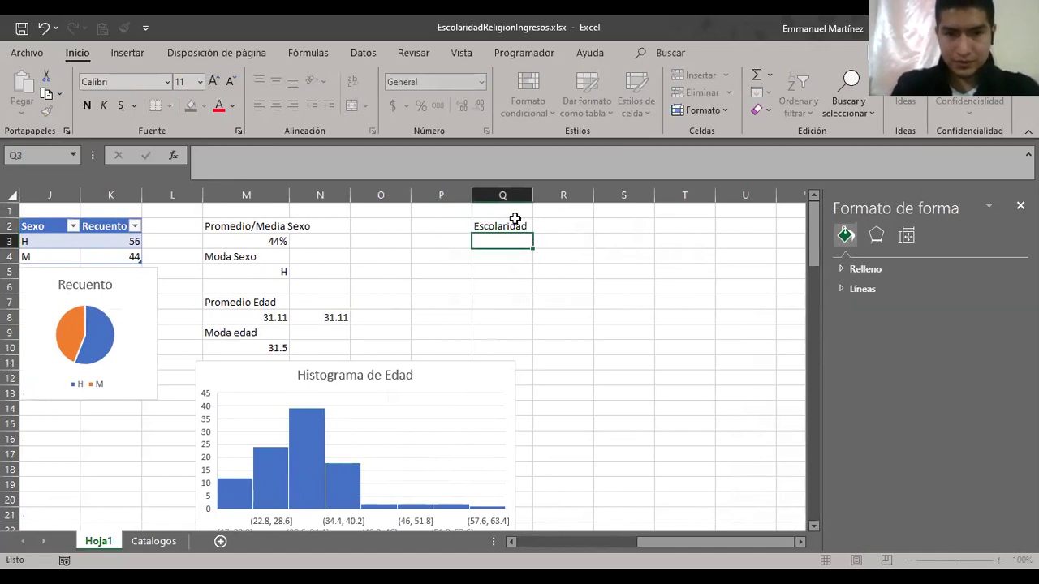
type("Bachill")
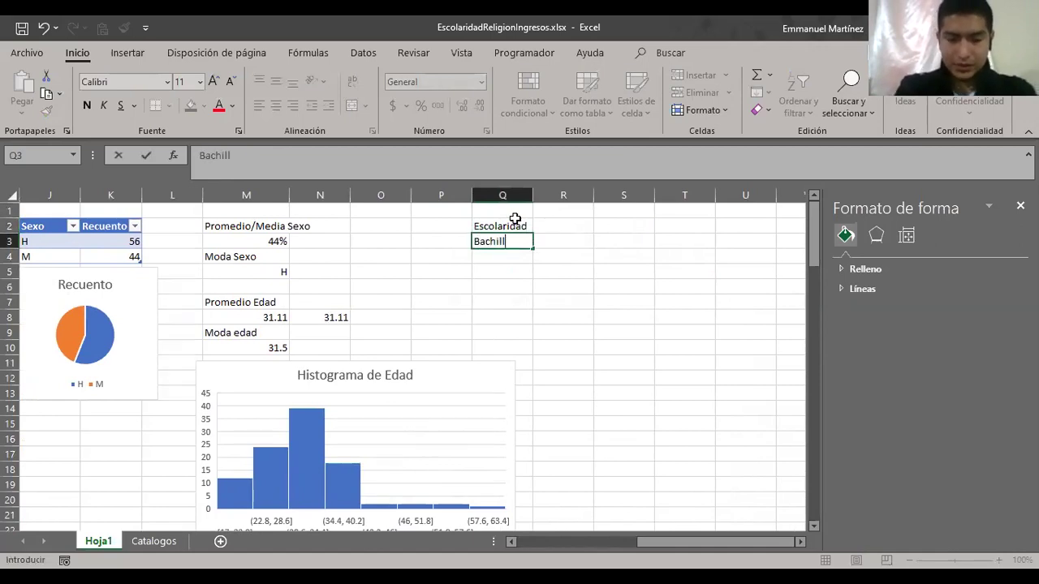
type("a")
key("BackSpace")
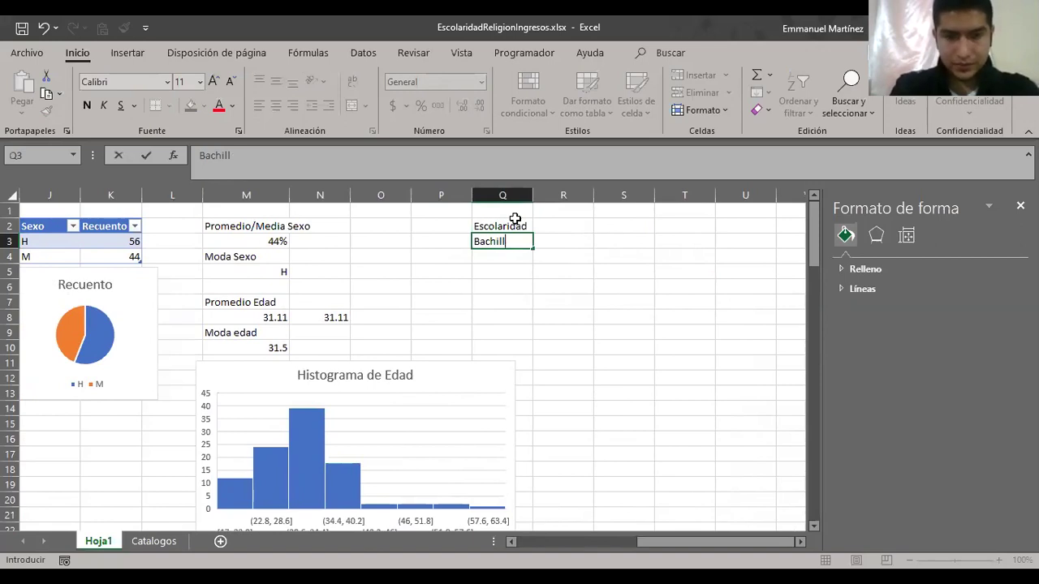
type("erato")
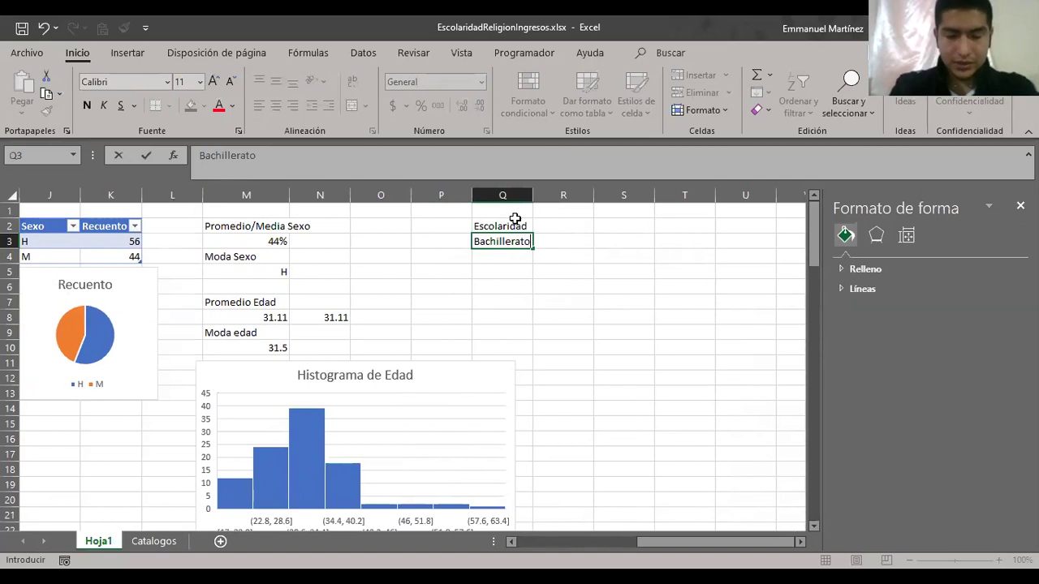
key("Return")
type("Licen")
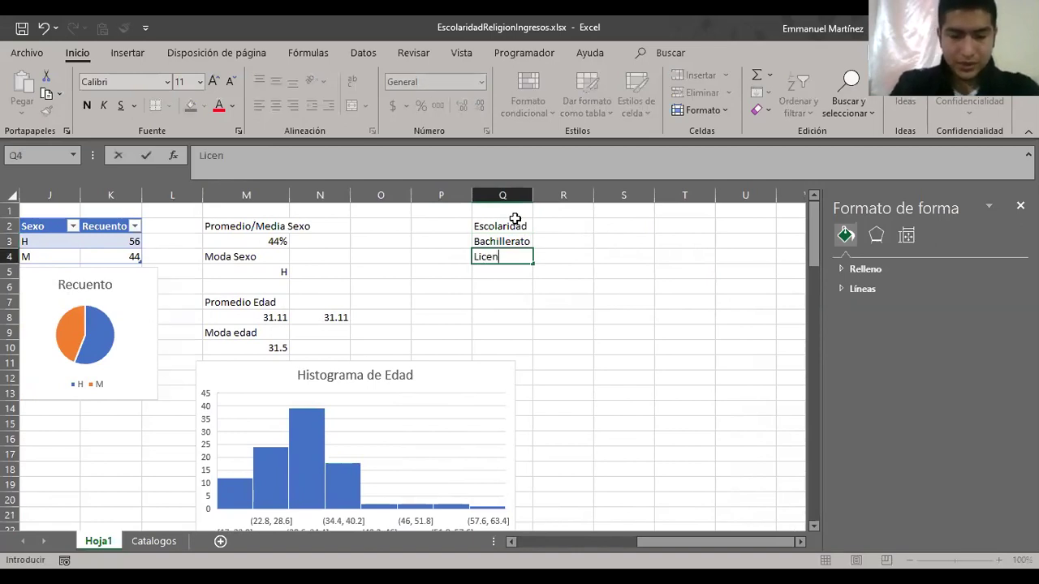
type("ciatura")
key("Return")
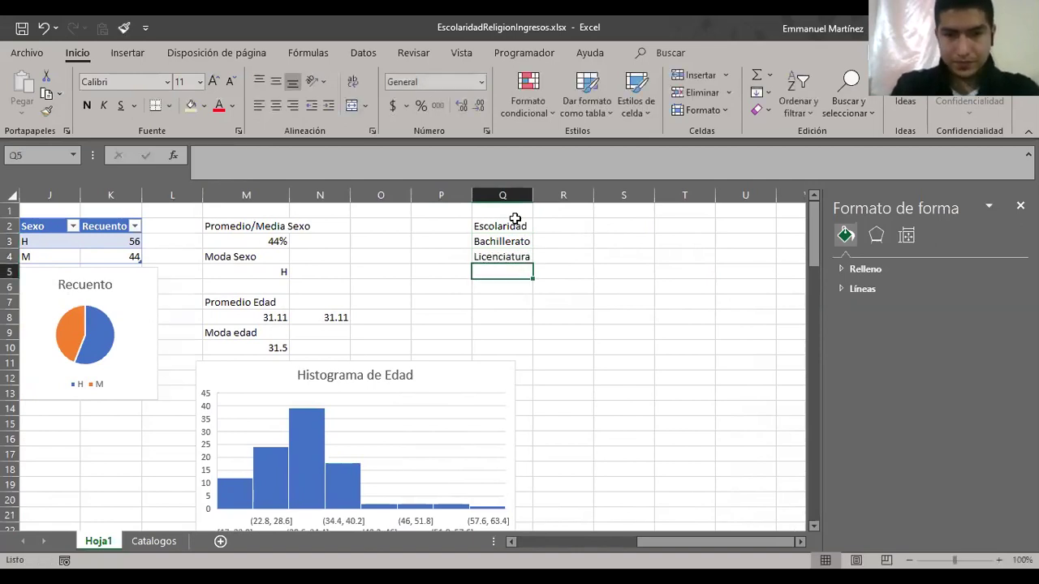
type("Maestria")
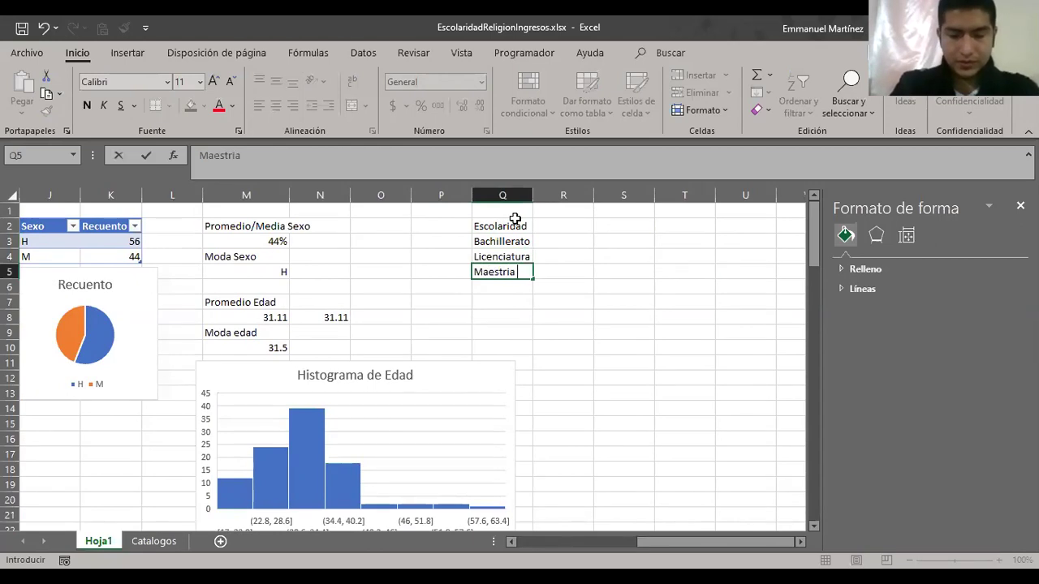
key("Return")
key("Up")
type("M")
key("BackSpace")
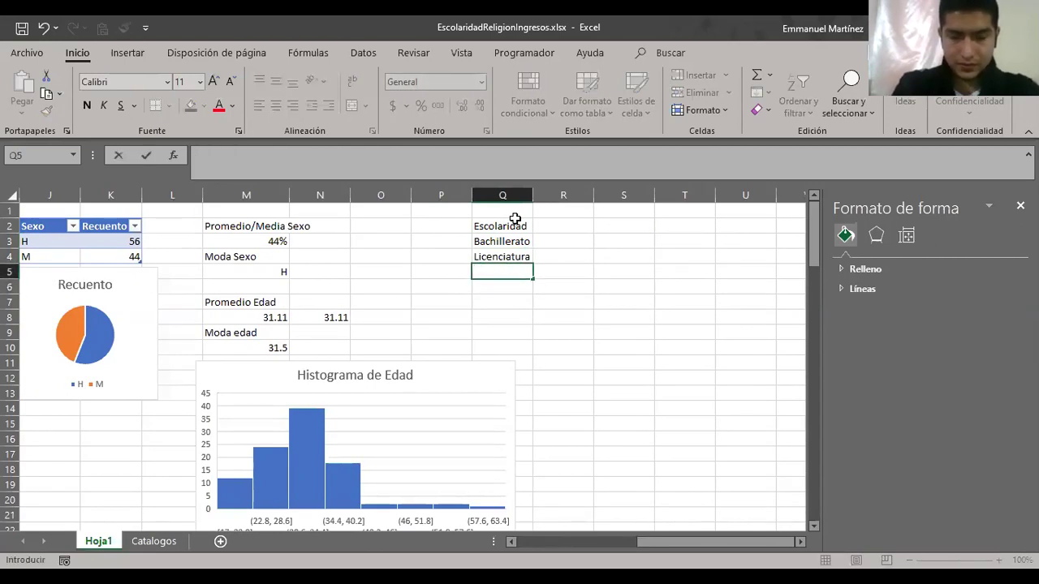
- Enter Posgrado in Q5 and the heading Recuento in R2 beside Escolaridad
type("Posgrado")
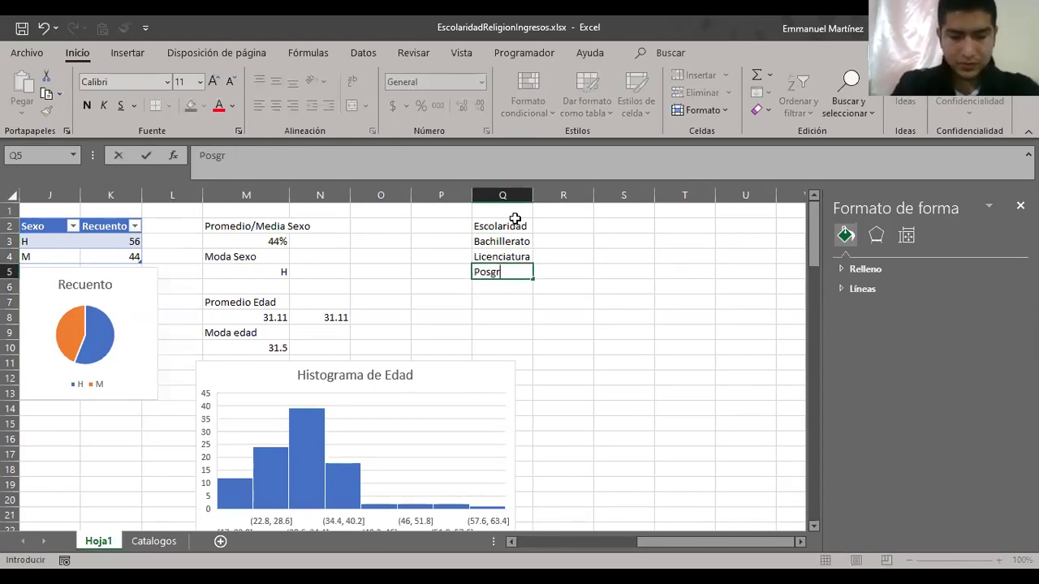
key("Return")
key("Up")
key("Up")
key("Up")
key("Up")
key("Down")
key("Up")
key("Right")
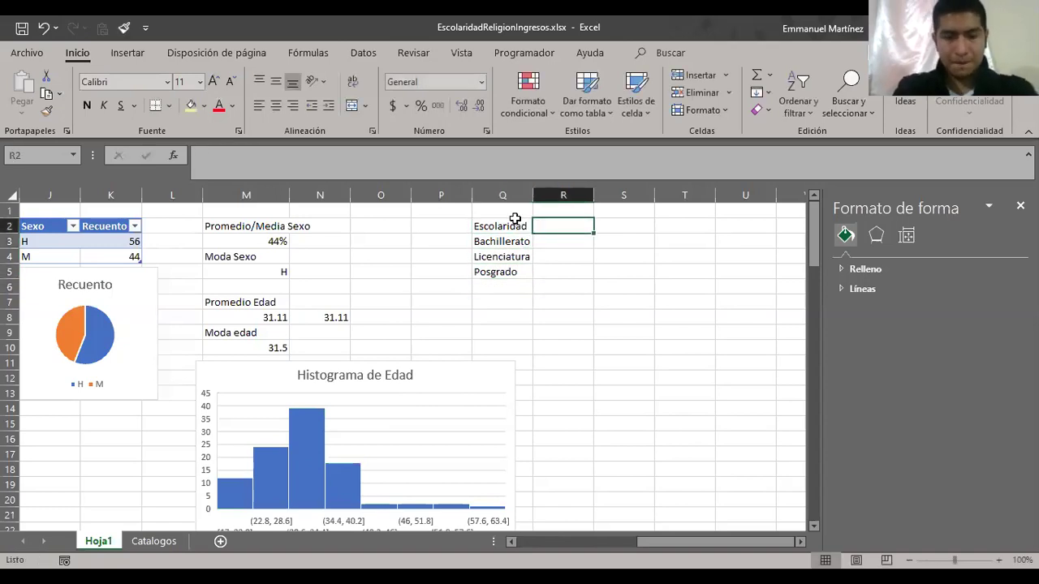
type("Recuento")
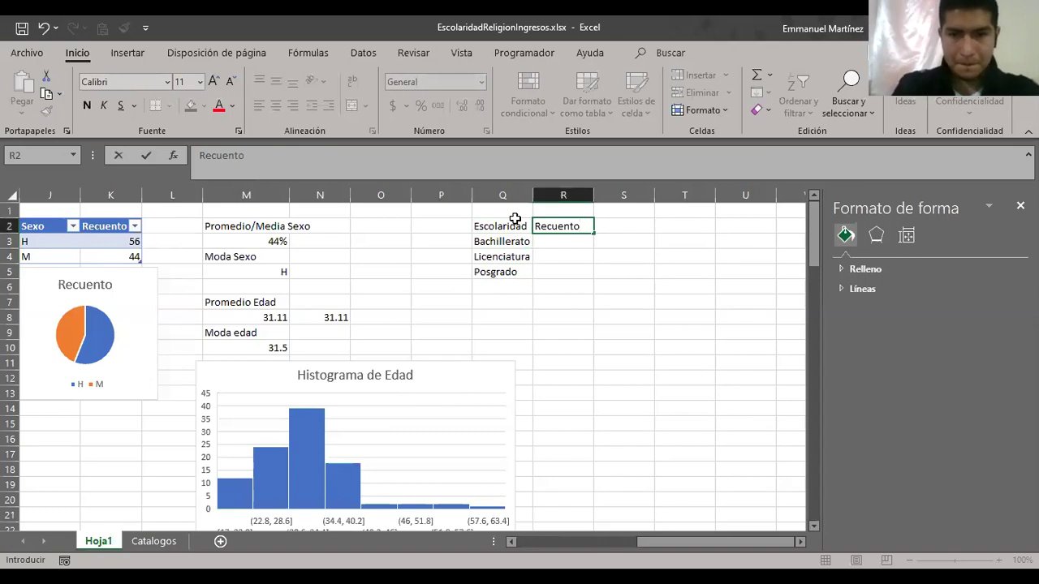
key("Return")
- Move Posgrado down to Q6 and enter Maestria in Q5 between Licenciatura and Posgrado
scroll(396, 281, "left", 1)
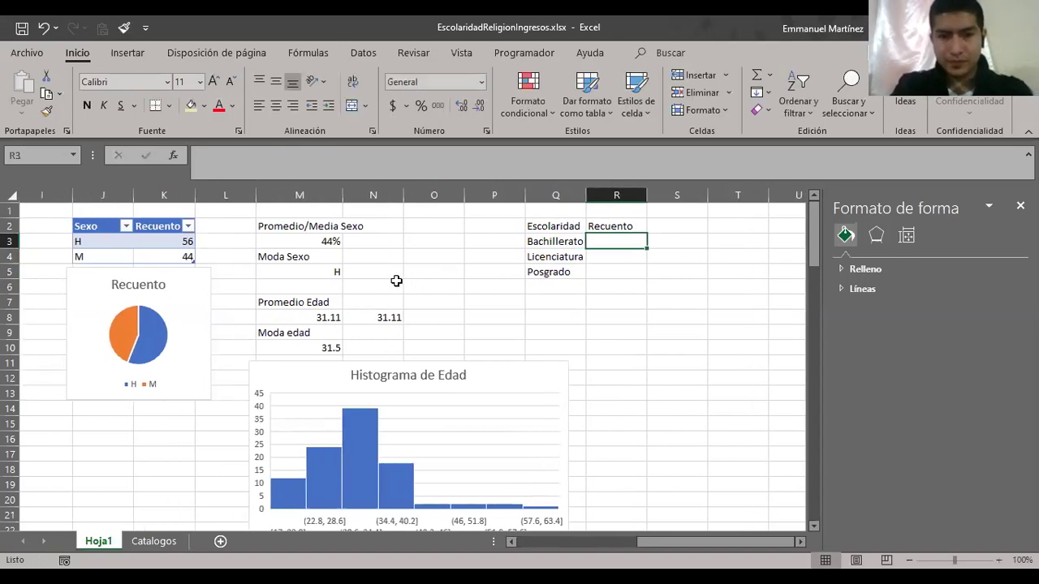
key("Left")
key("Down")
key("Down")
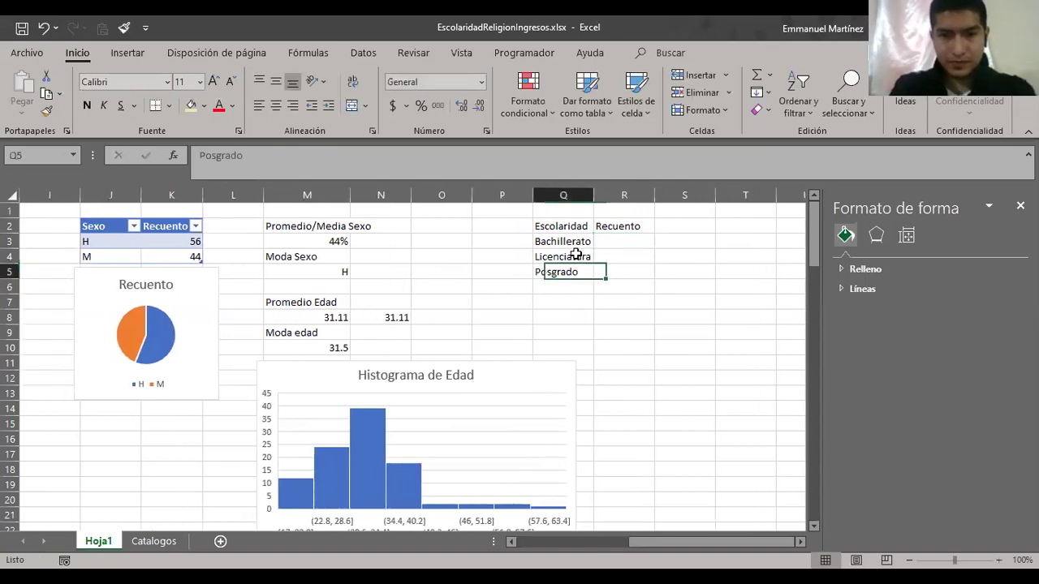
key("ctrl+x")
key("Down")
key("Return")
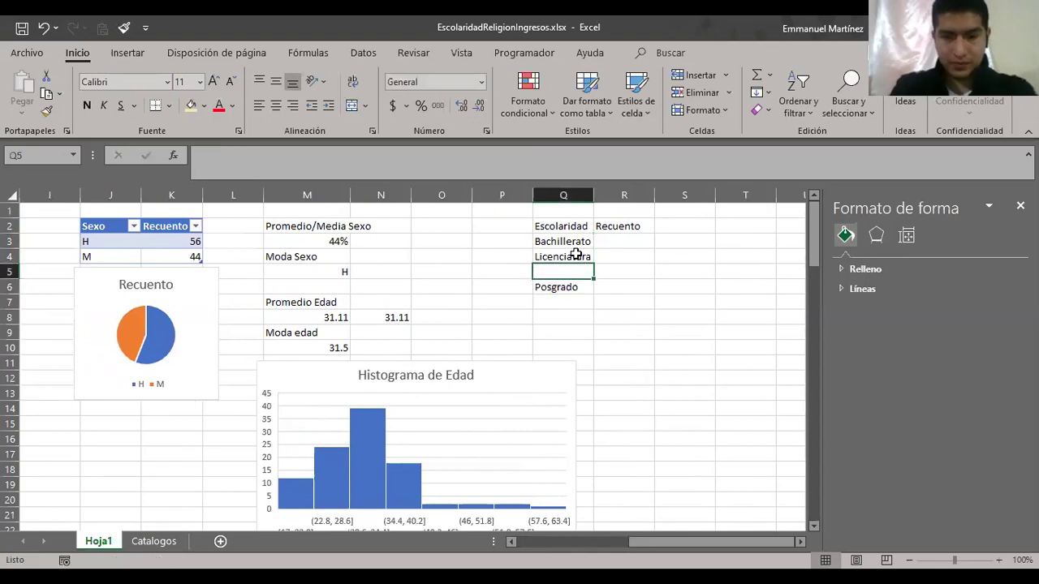
type("Maestro")
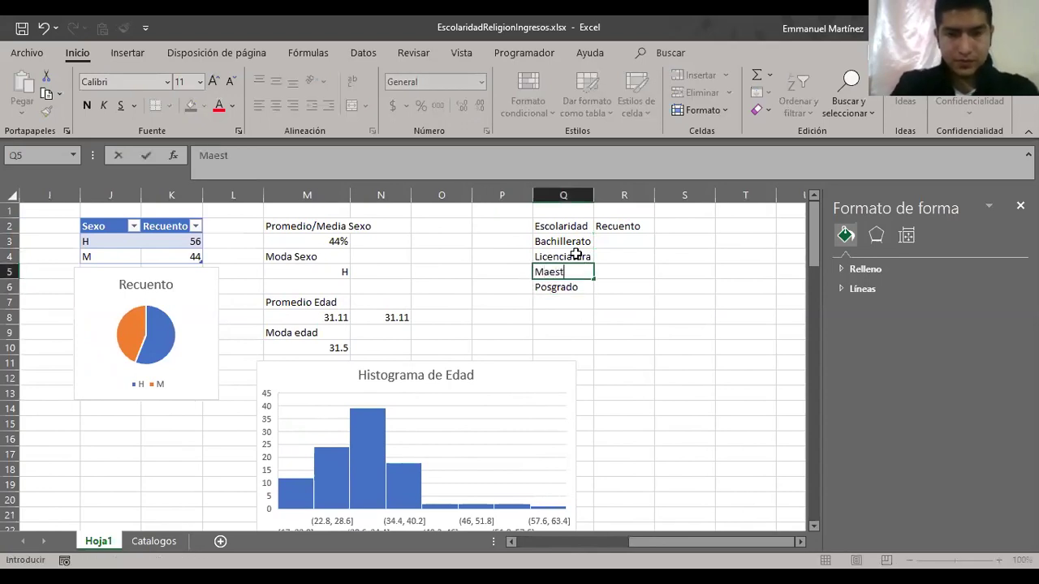
key("BackSpace")
type("ia")
key("Return")
- Start a formula in R3 for counting the Bachillerato entries
key("Up")
key("Up")
key("Up")
key("Right")
type("+")
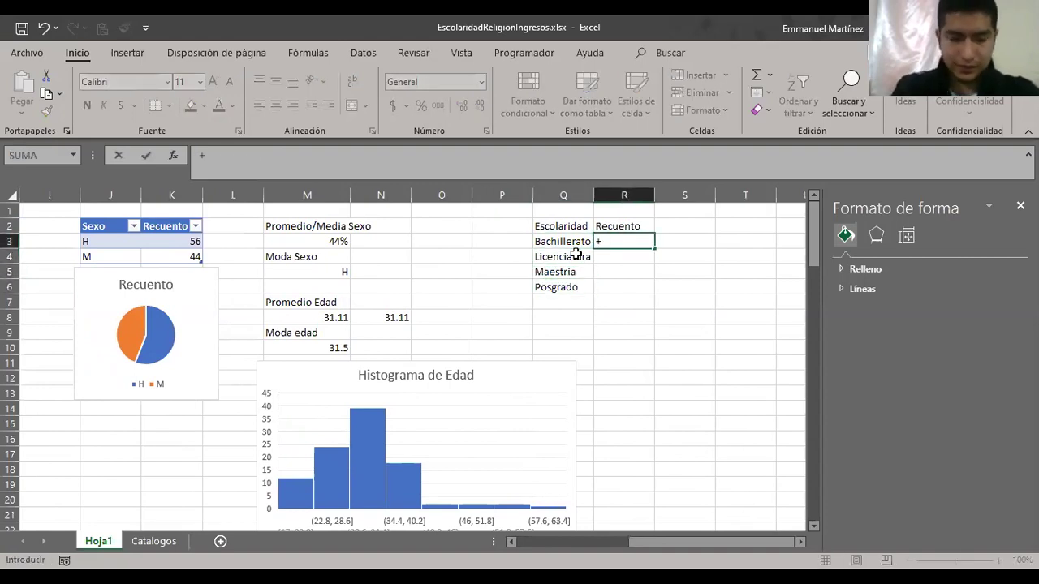
type("su")
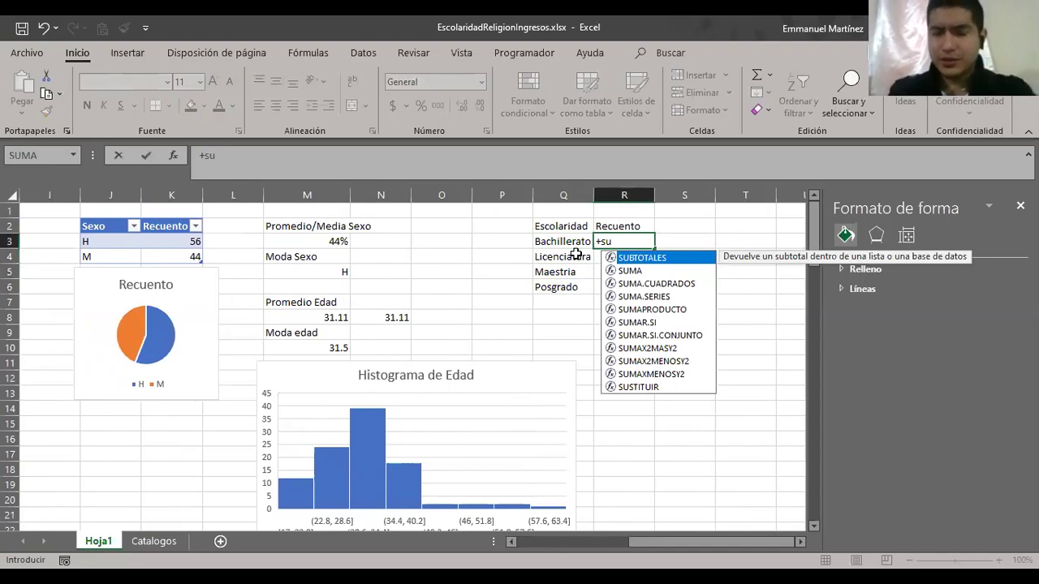
key("Down")
key("Down")
key("Down")
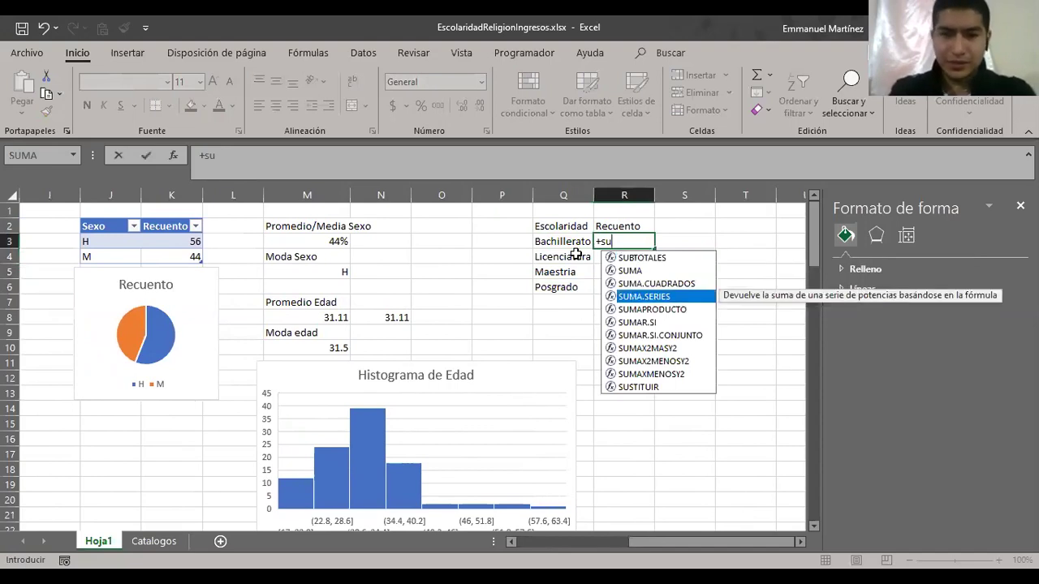
key("Down")
key("Down")
key("BackSpace")
key("BackSpace")
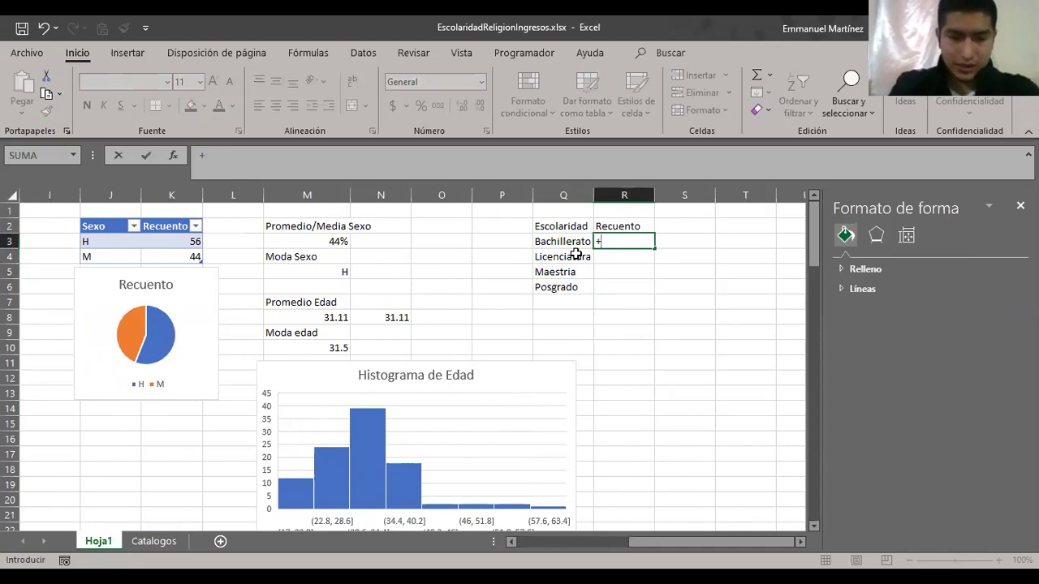
- Count Bachillerato in the Escolaridad column by completing R3 as +CONTAR.SI(E:E,Q3)
type("com")
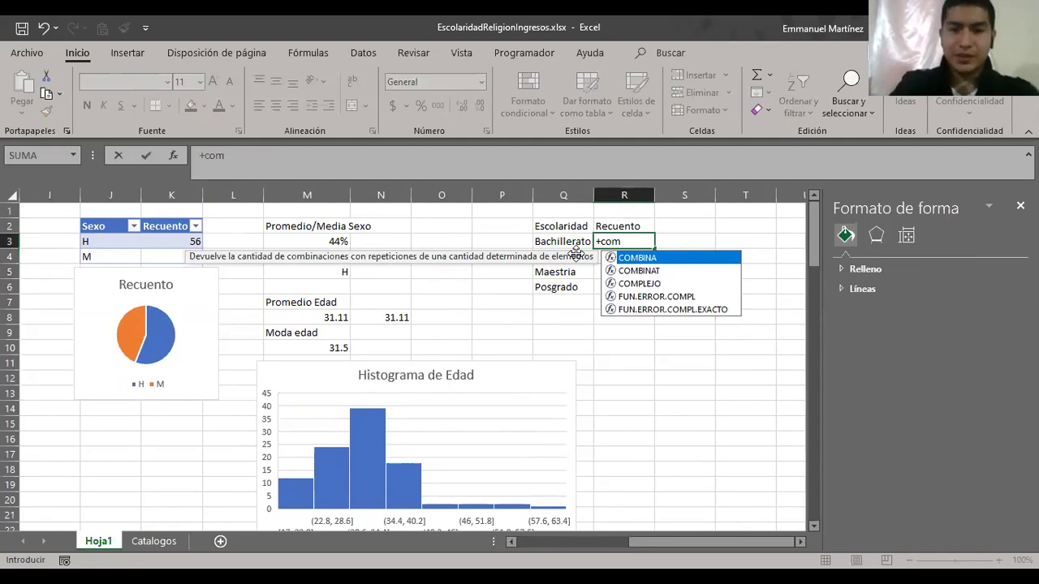
key("BackSpace")
type("ntar.si")
key("Tab")
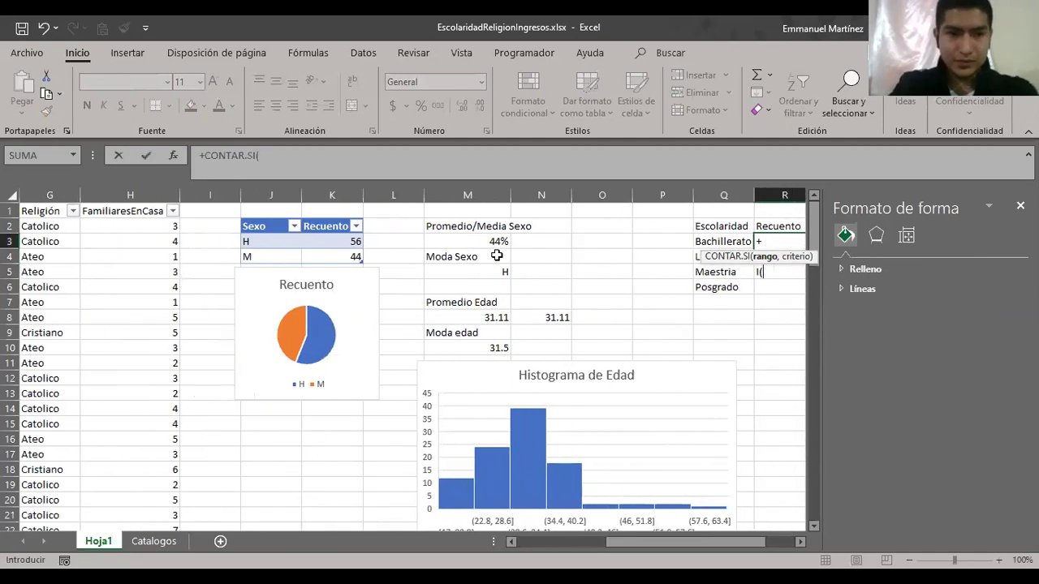
scroll(497, 255, "left", 2)
left_click(192, 195)
type(",")
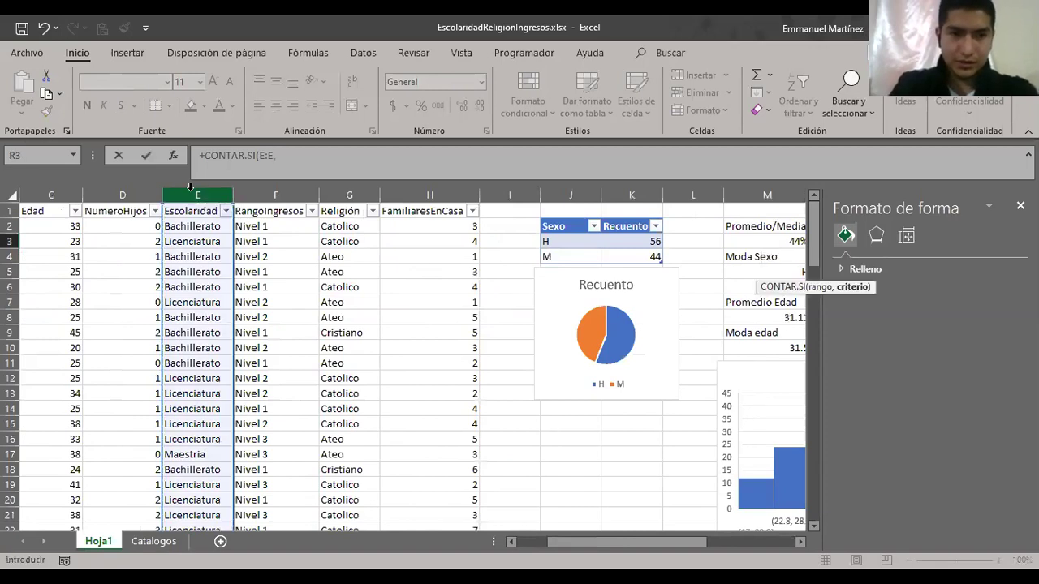
scroll(275, 296, "right", 3)
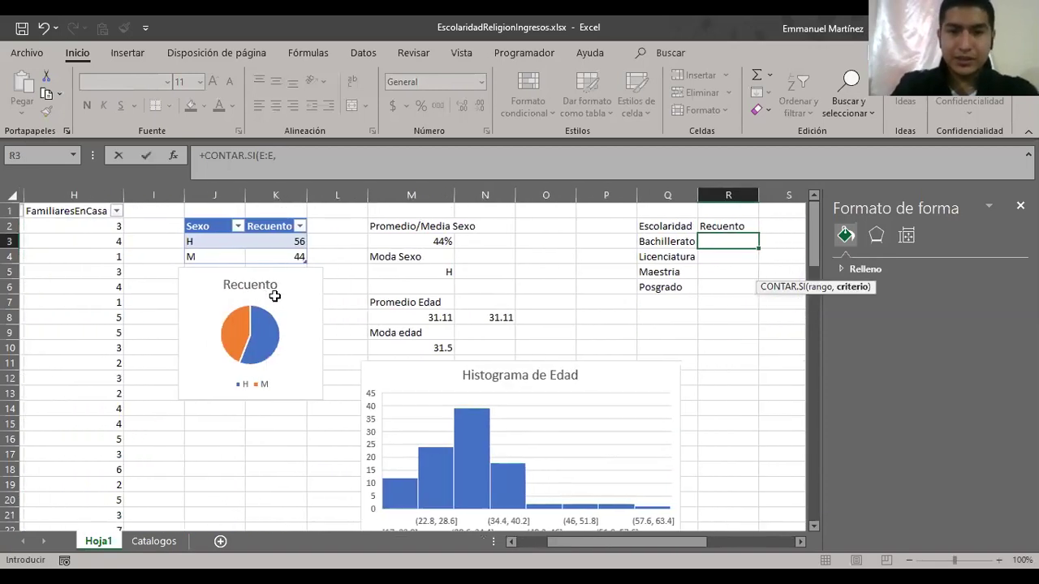
scroll(275, 296, "right", 2)
left_click(579, 242)
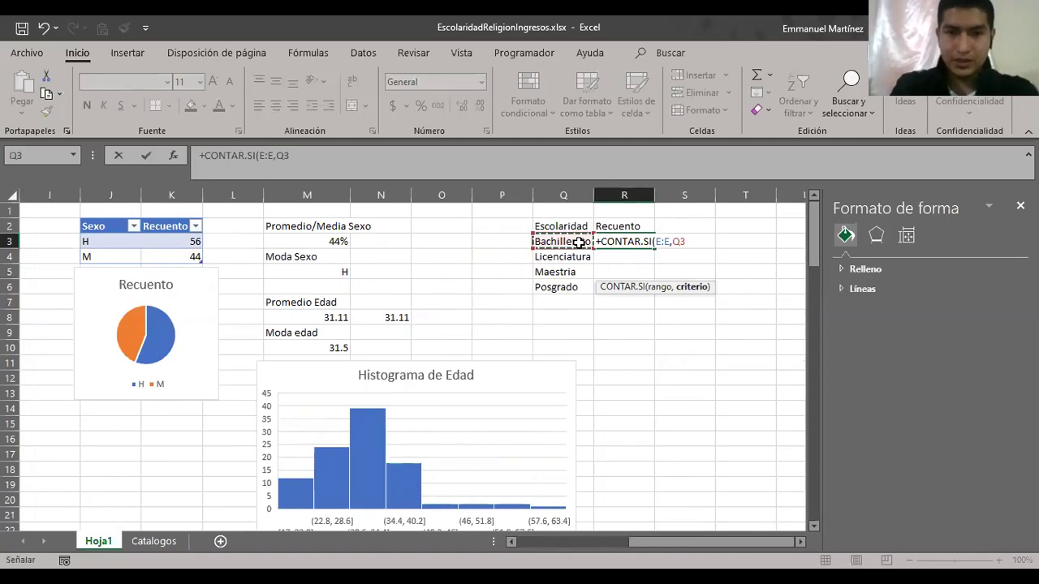
type(")")
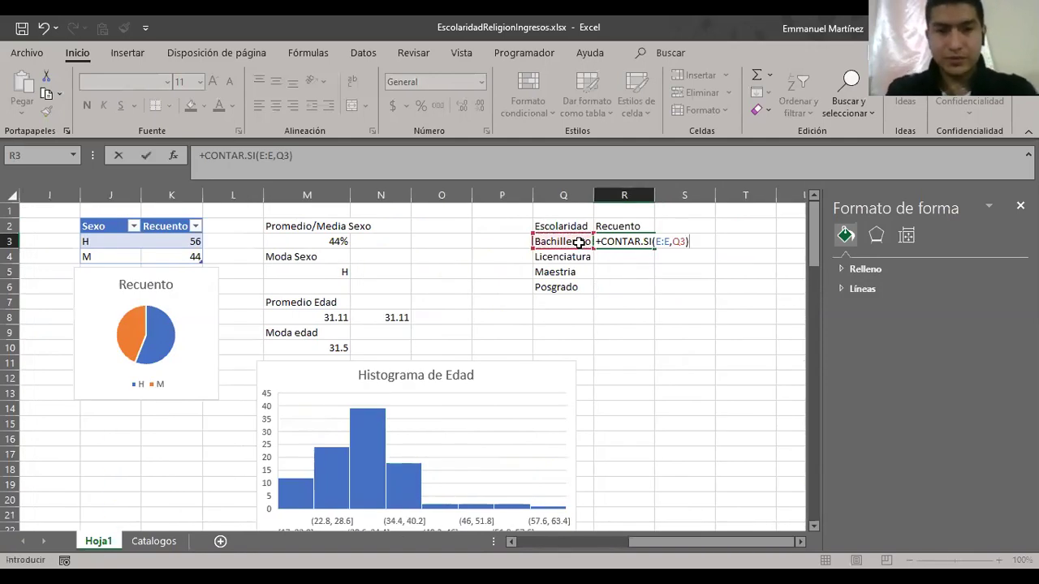
key("Return")
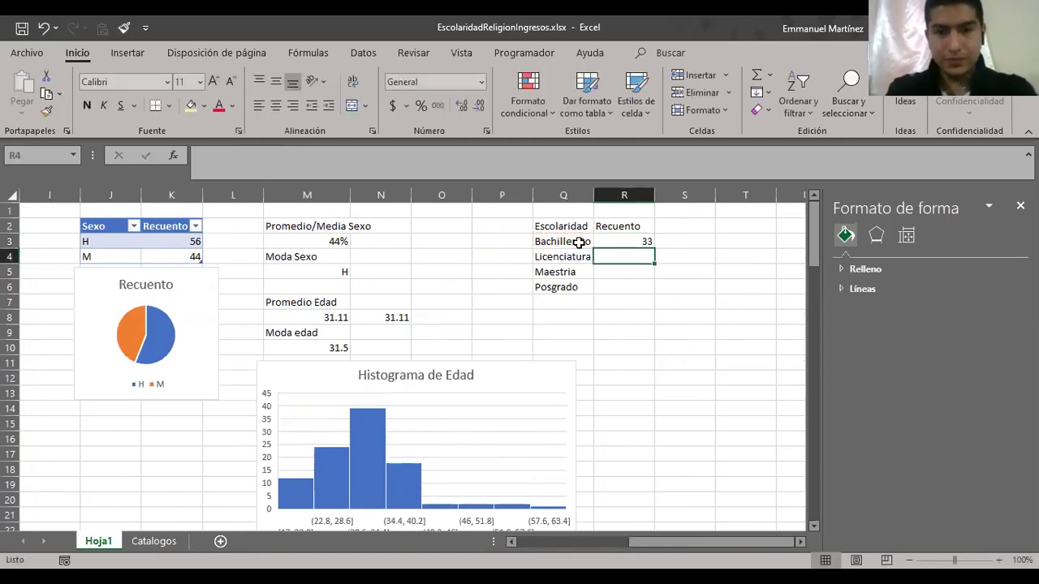
- Fill the R3 count formula down through R6 for Licenciatura, Maestria and Posgrado
key("Up")
key("shift+Down")
key("shift+Down")
key("shift+Down")
key("ctrl+j")
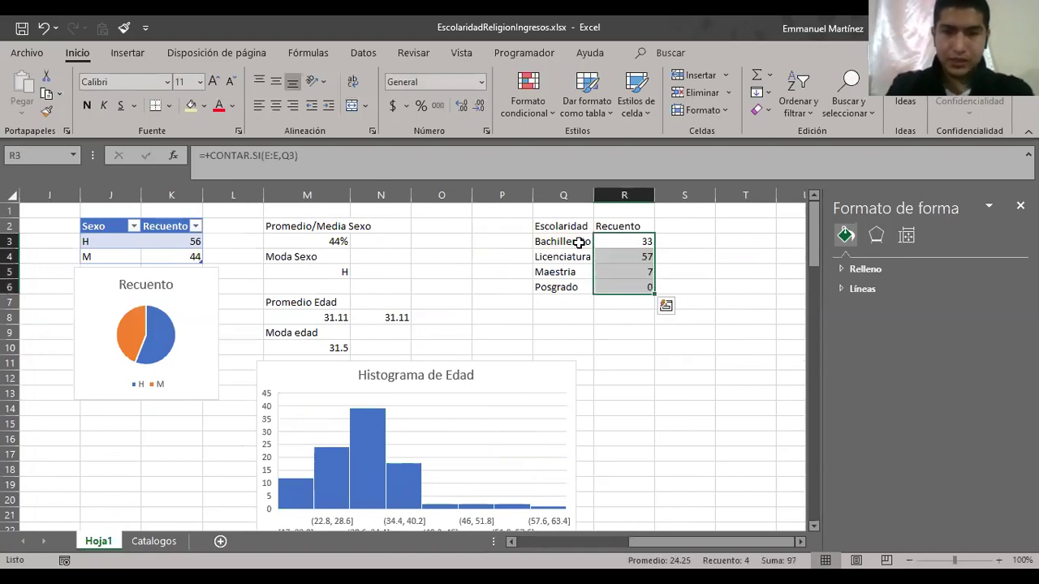
- Review the count formulas in R3 to R5 beside the Escolaridad categories
left_click(670, 237)
left_click(641, 241)
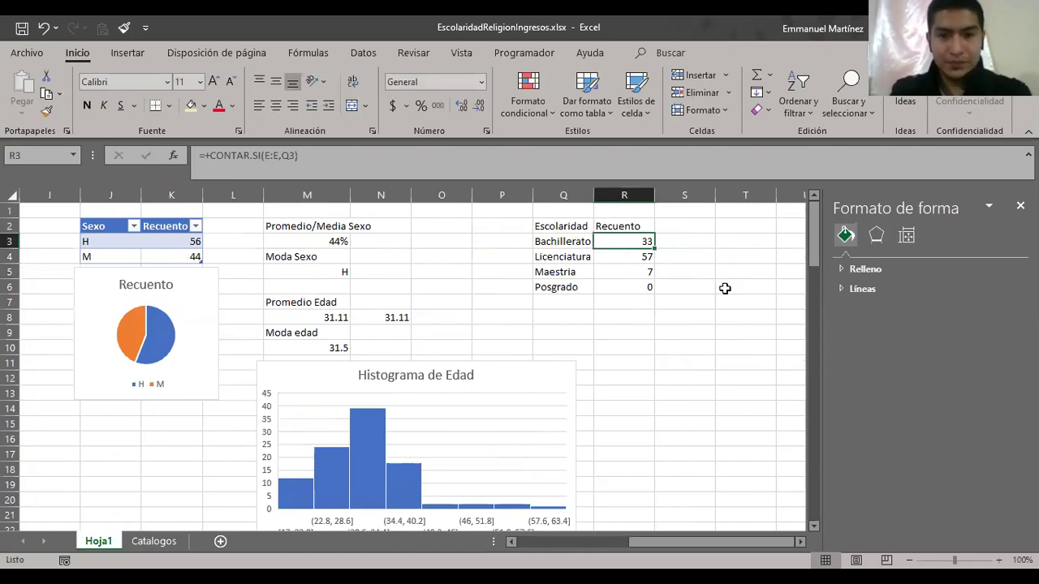
key("Down")
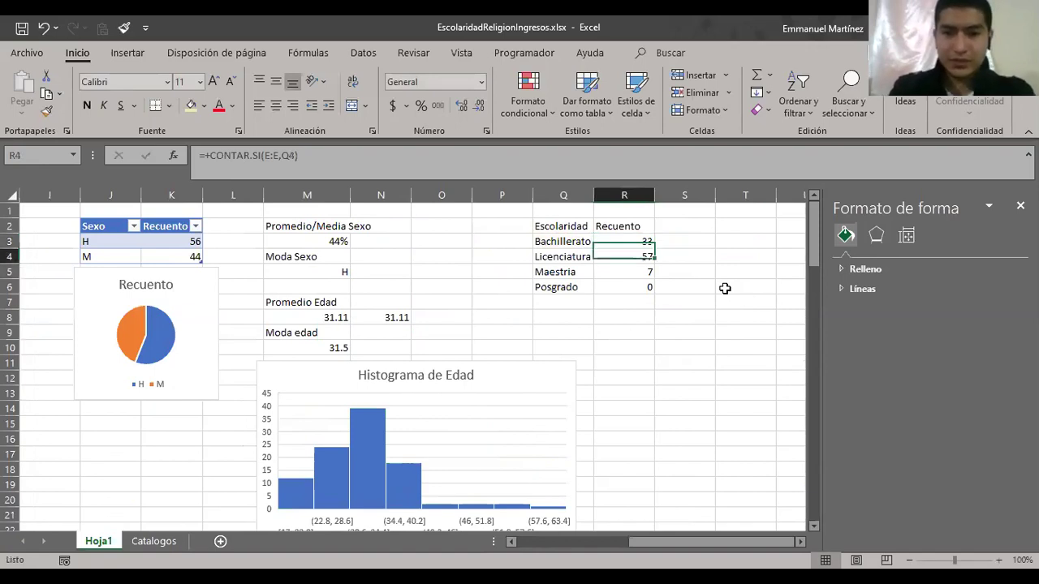
key("Down")
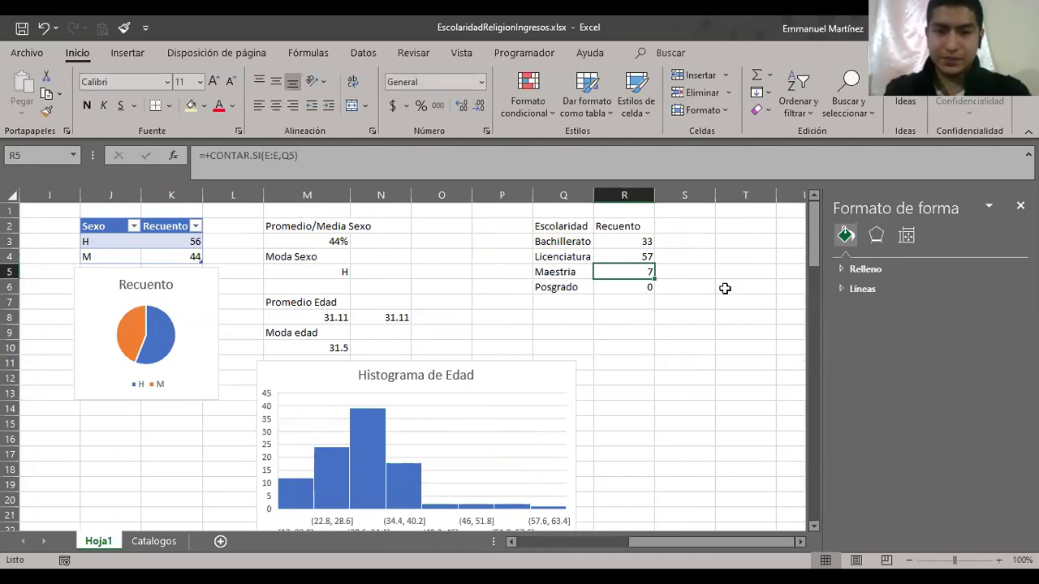
key("Up")
key("Down")
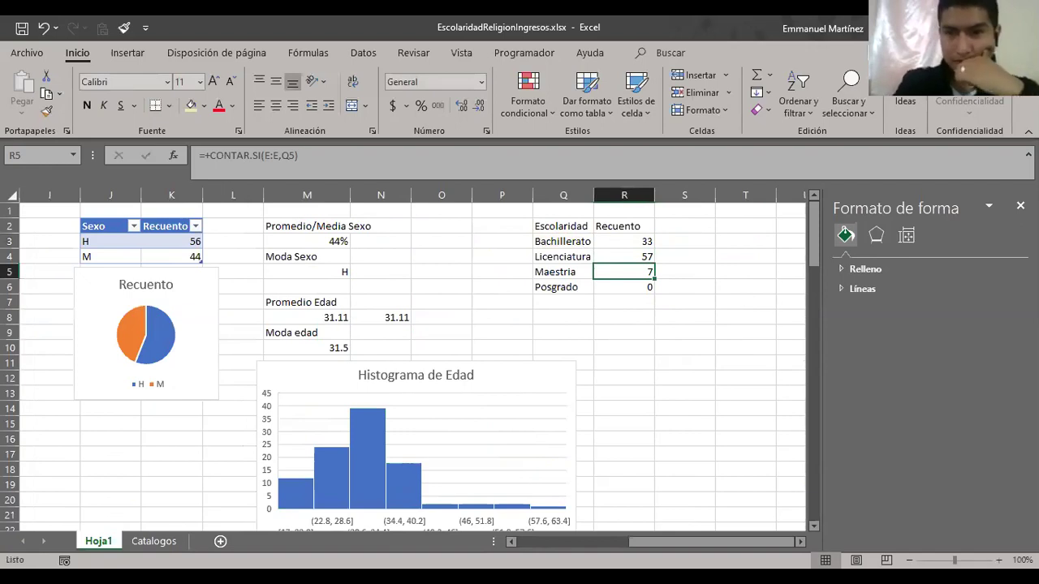
left_click(615, 304)
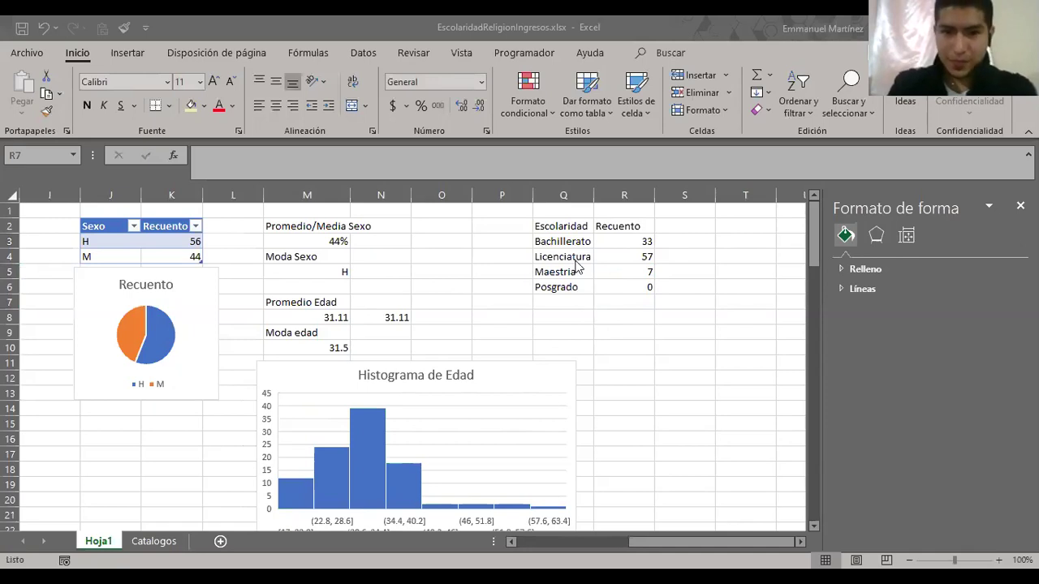
key("Up")
key("Up")
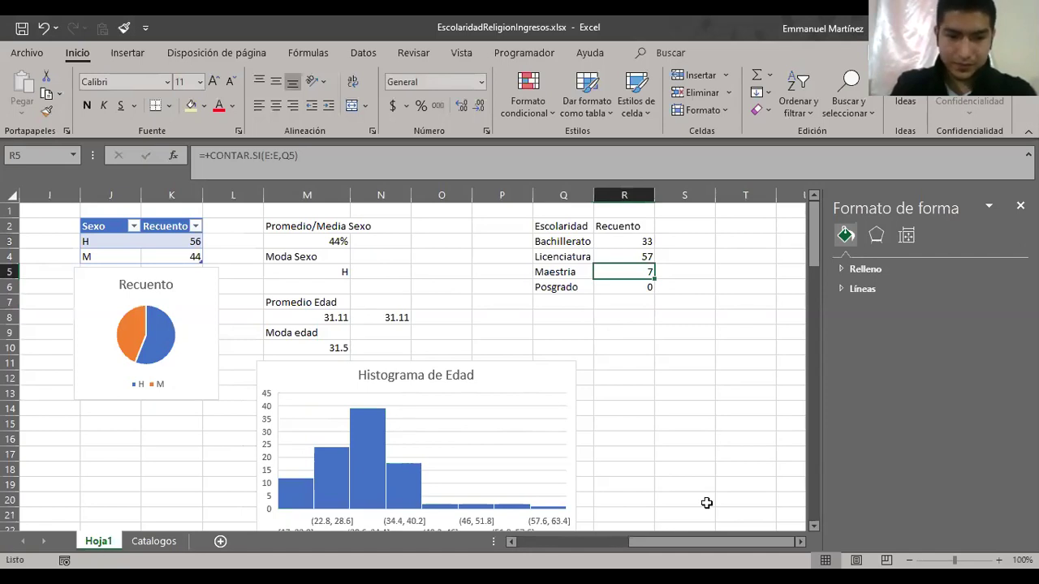
key("shift+Up")
key("shift+Up")
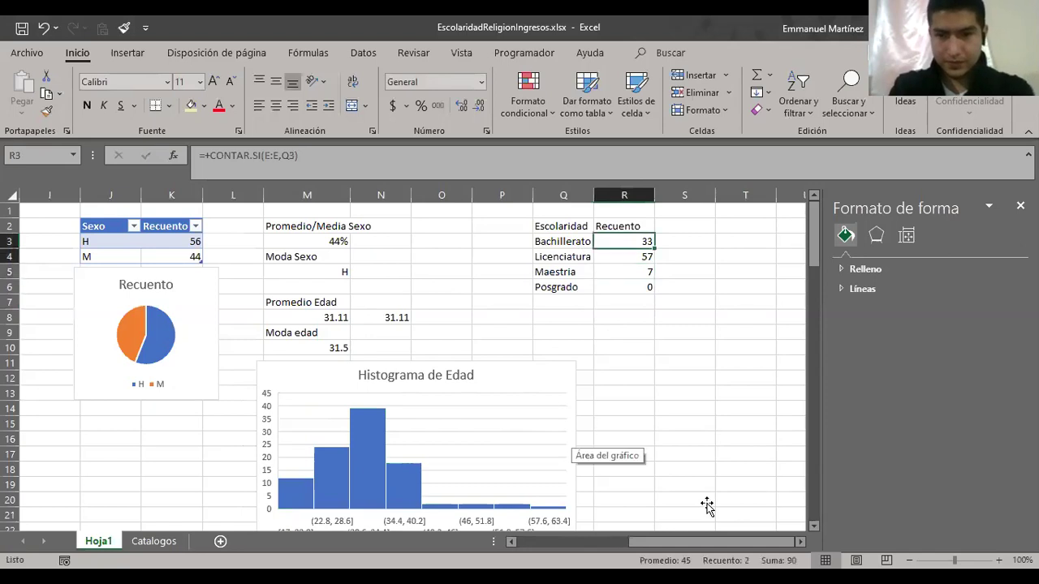
- Total the Escolaridad counts in R7 with +SUMA(R3:R6)
key("Down")
key("Down")
key("Down")
key("Down")
type("+")
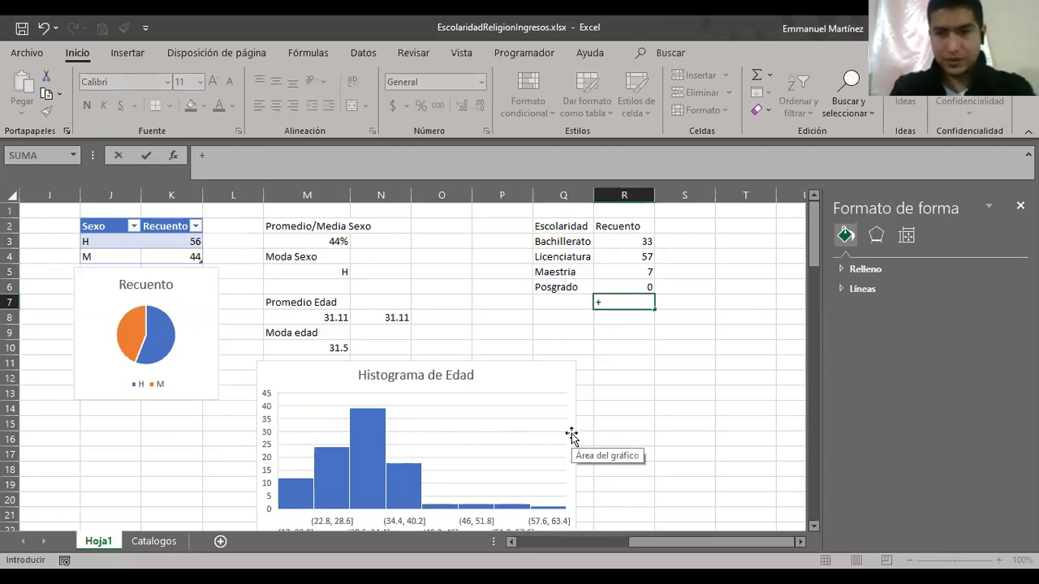
key("alt+=")
key("alt+=")
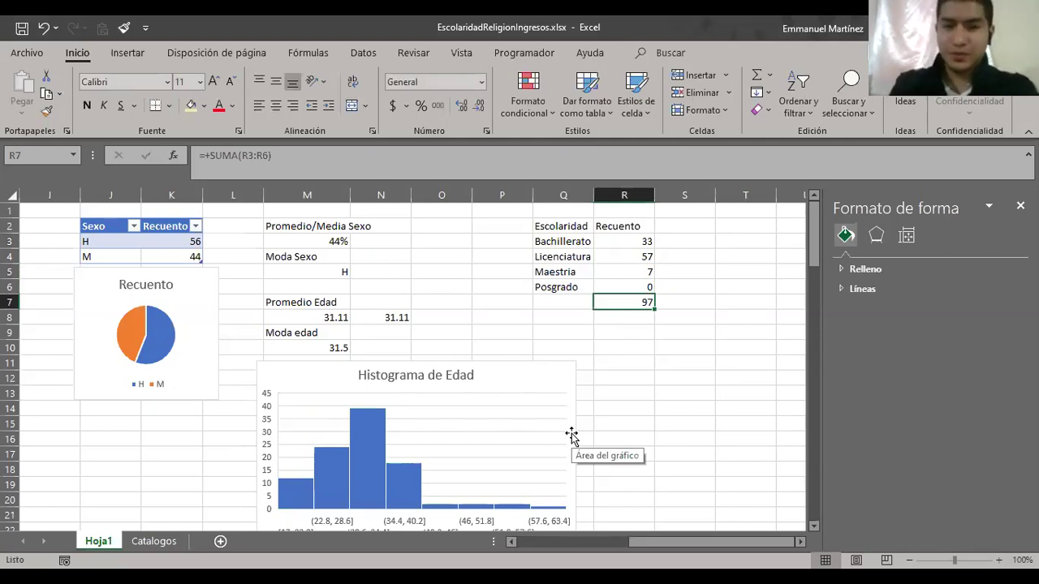
- Check the combined Sexo count in K3:K4 against the Escolaridad total
left_click(177, 242)
key("shift+Down")
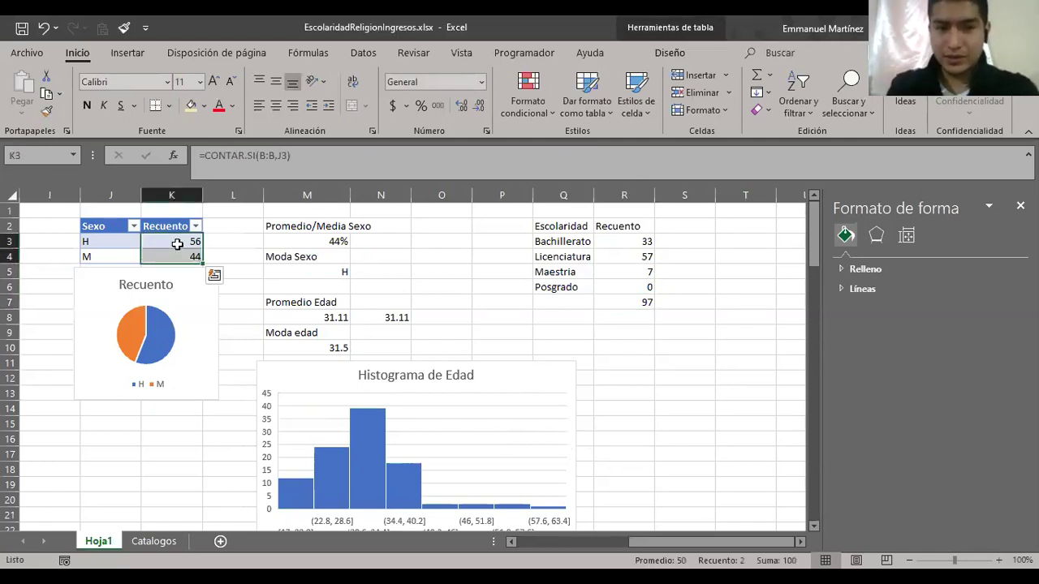
left_click(564, 241)
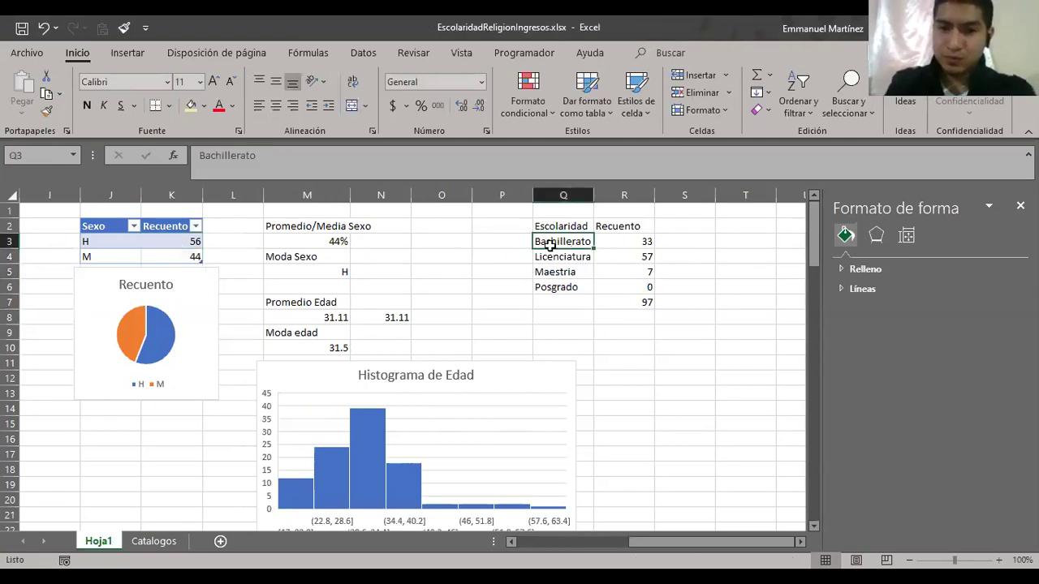
left_click(656, 281)
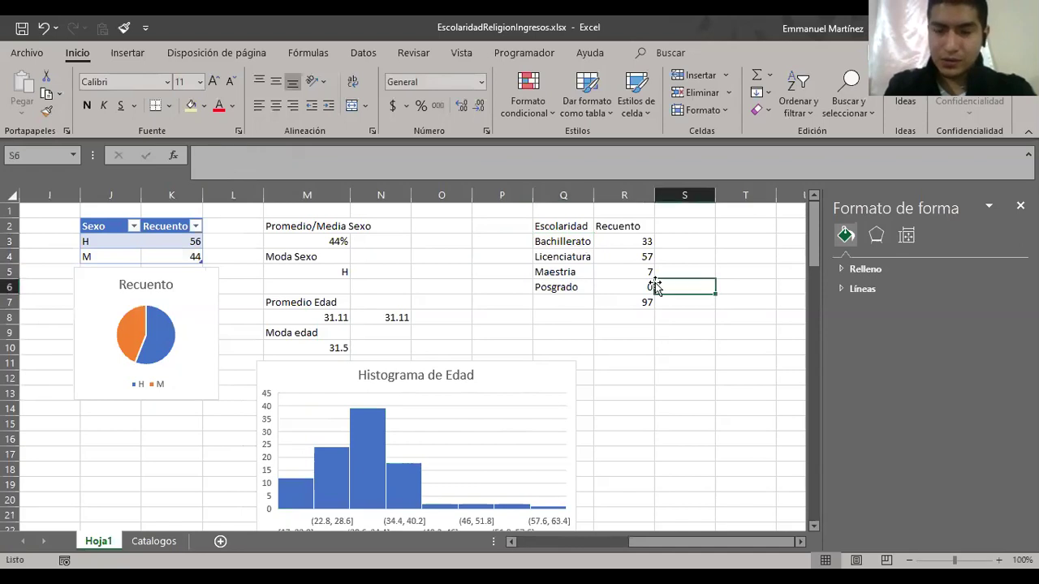
- Inspect the Posgrado count formula in R6 and the categories in the Escolaridad column's filter list
left_click(634, 281)
scroll(633, 281, "left", 3)
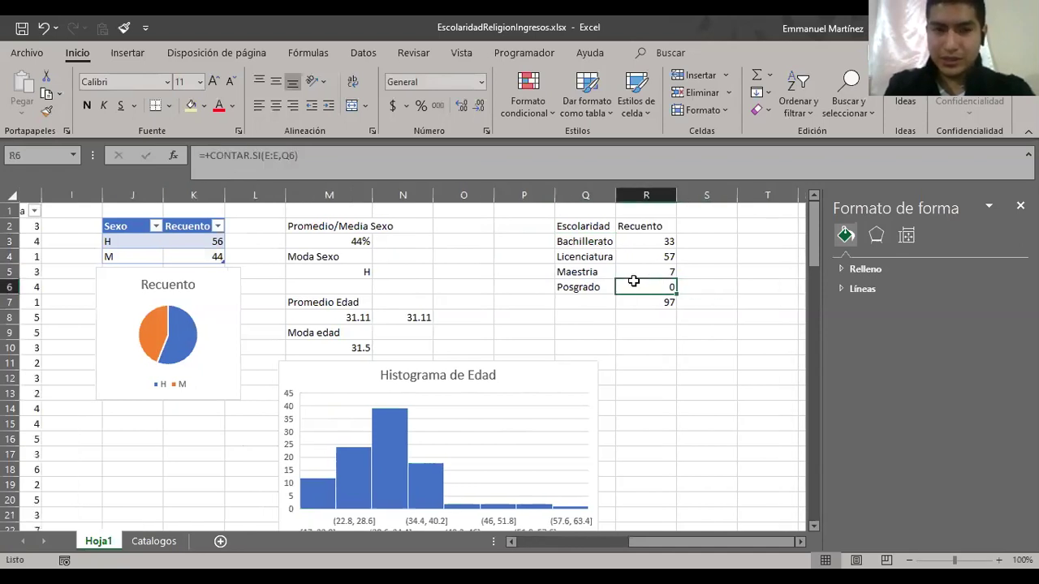
scroll(634, 281, "left", 5)
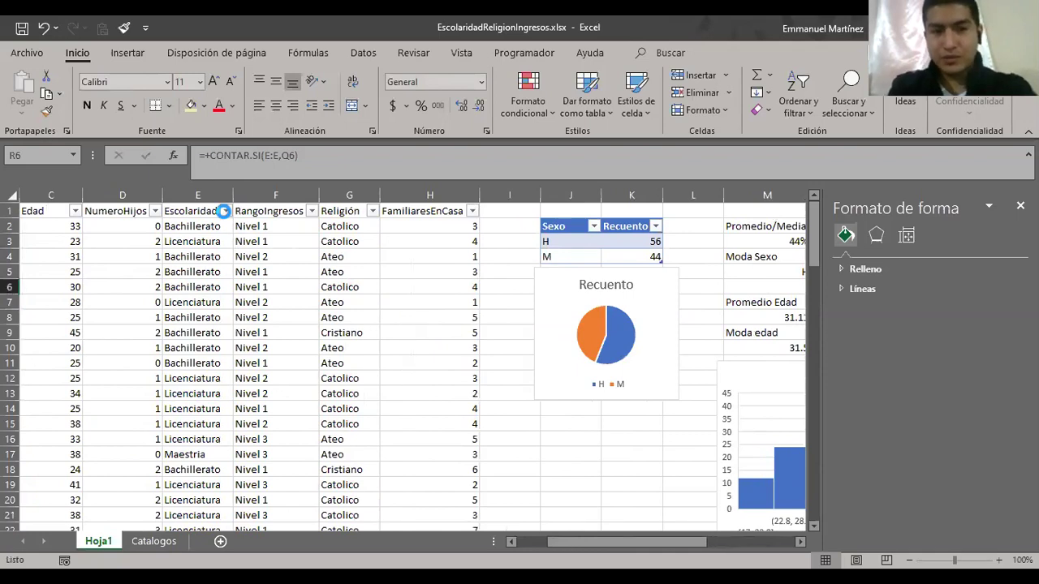
left_click(224, 211)
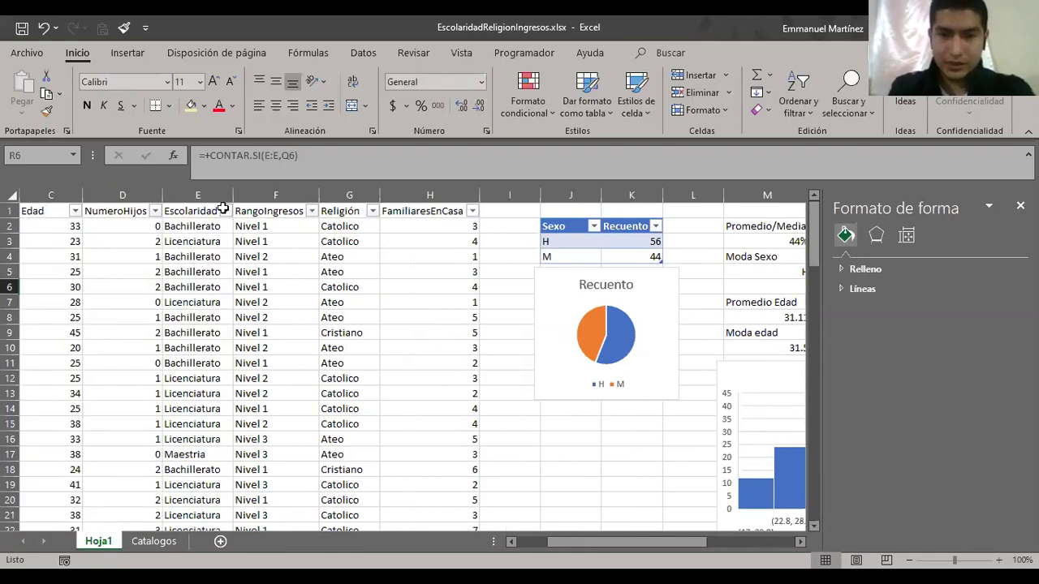
left_click(203, 302)
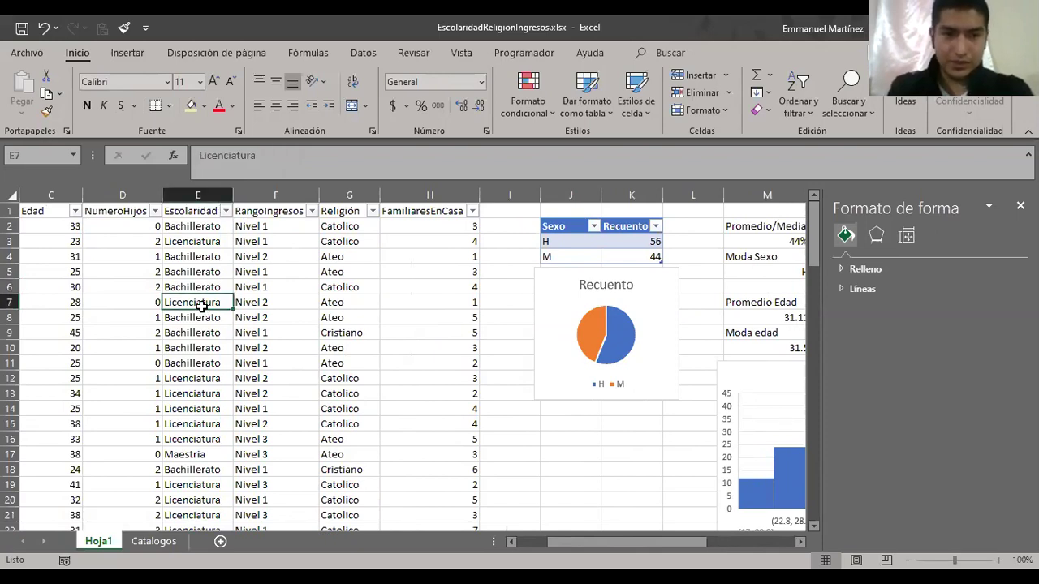
left_click(227, 210)
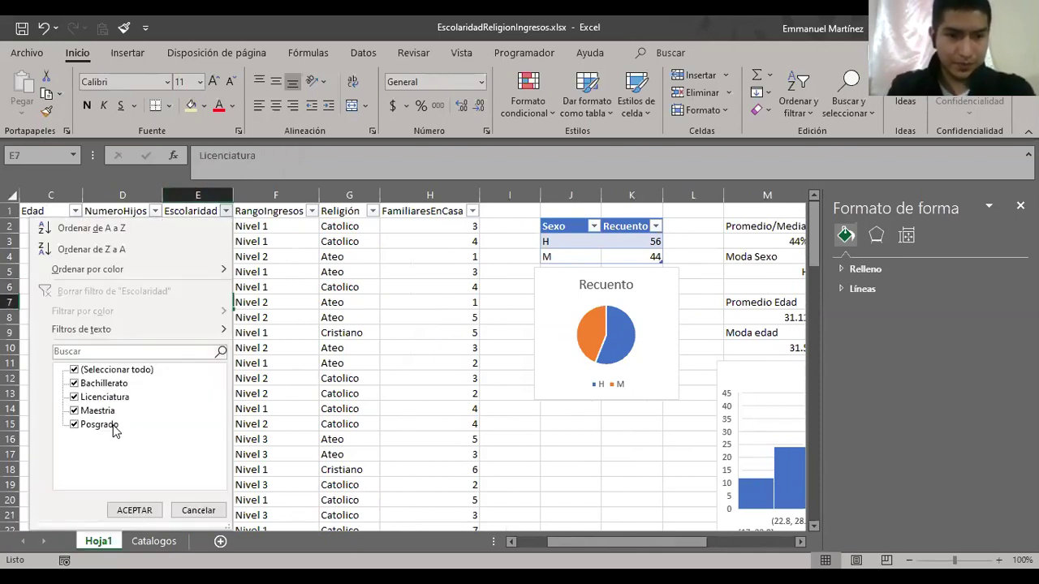
left_click(250, 394)
- Replace the Posgrado label in Q6 with a copy of the Posgrado entry from E84 in the Escolaridad column
key("ctrl+Down")
key("Up")
key("Up")
key("Up")
key("Up")
key("Up")
key("Up")
key("Up")
key("Up")
key("Up")
key("Up")
key("Up")
key("Up")
key("Up")
key("Up")
key("Up")
key("Up")
key("Up")
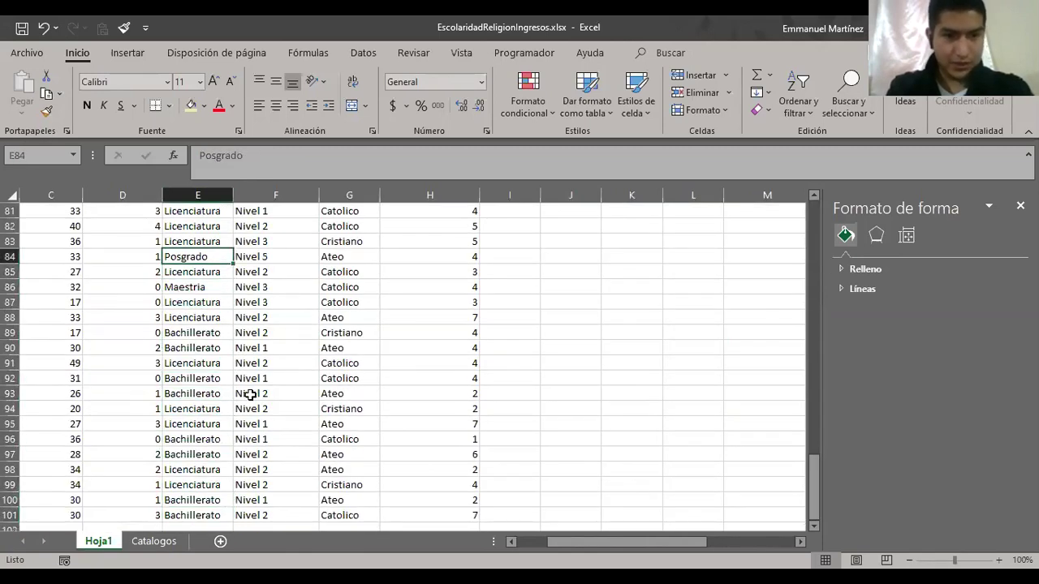
key("ctrl+c")
key("ctrl+Up")
key("Down")
key("Right")
key("Right")
key("Right")
key("Right")
key("Right")
key("Right")
key("Right")
key("Right")
key("Right")
key("Right")
key("Right")
key("Right")
key("Right")
key("Right")
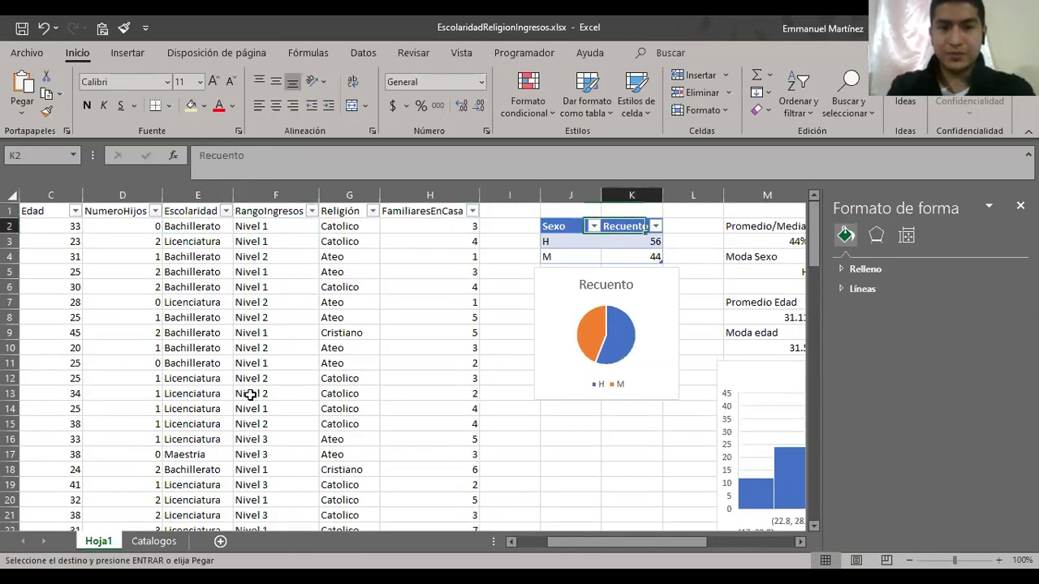
key("Left")
key("Left")
key("Down")
key("Down")
key("Down")
key("Down")
key("ctrl+v")
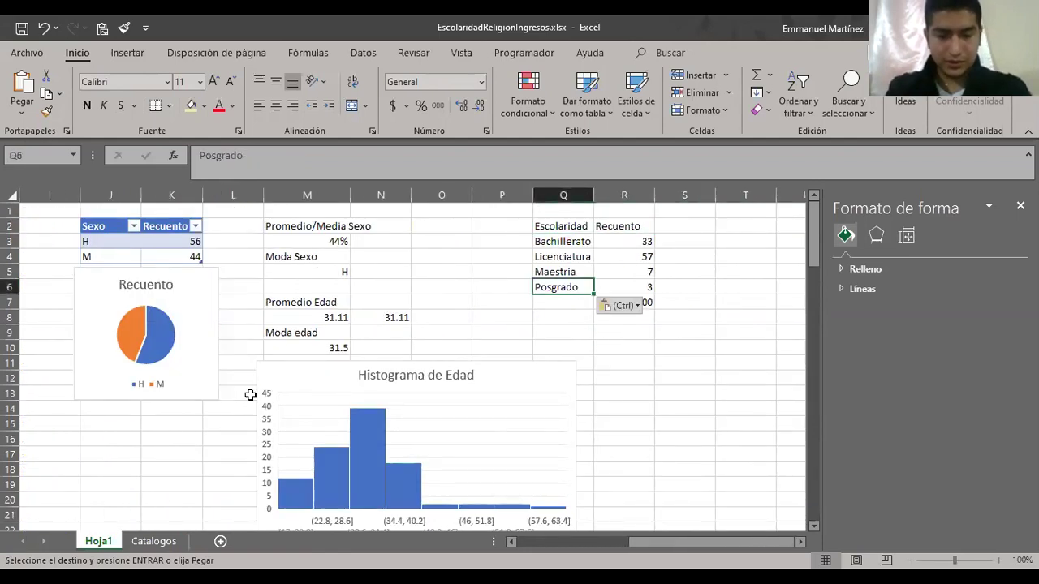
key("Escape")
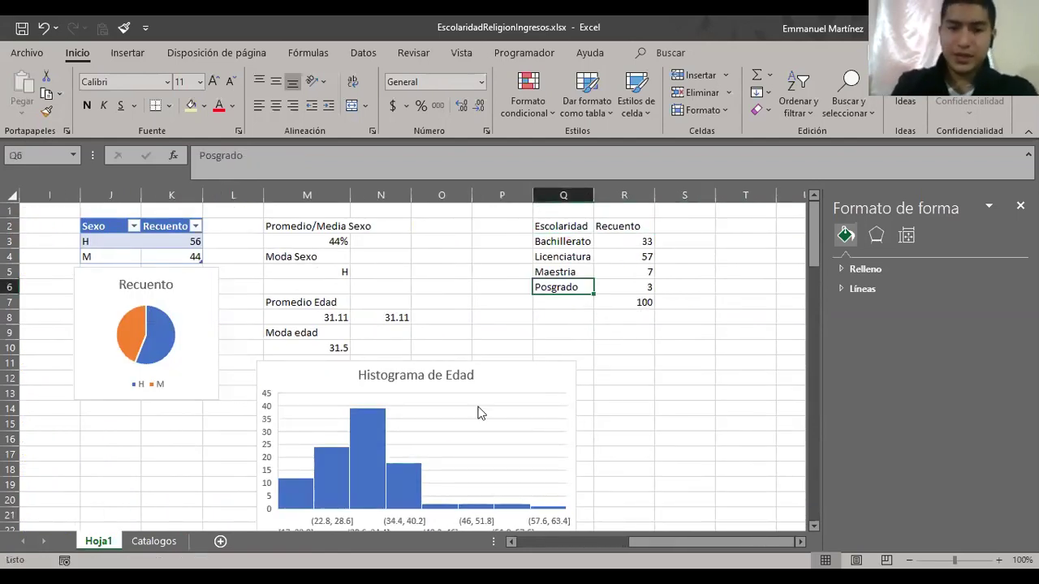
- Format the Escolaridad counts in Q2:R6 as a table with headers, using an orange banded style
left_click(639, 288)
key("Left")
key("Up")
key("Up")
key("Up")
key("Up")
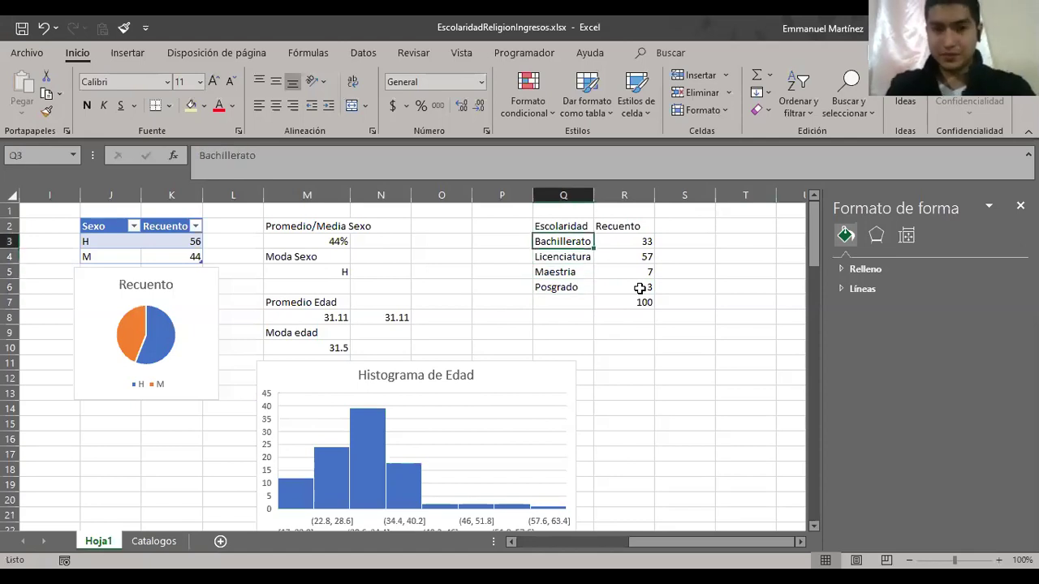
key("shift+Right")
key("shift+Down")
key("shift+Down")
key("shift+Down")
key("shift+Down")
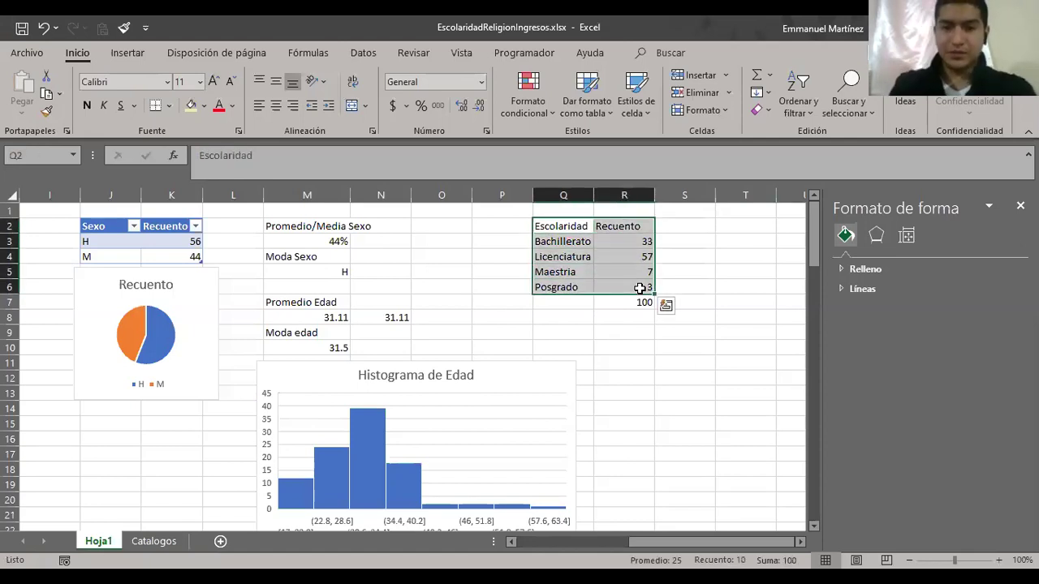
left_click(593, 88)
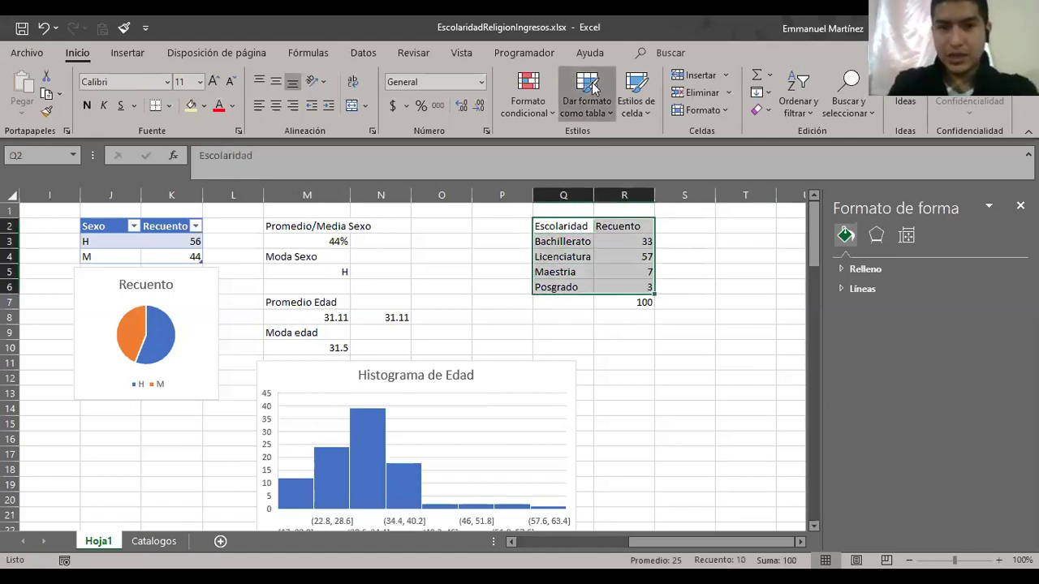
left_click(690, 319)
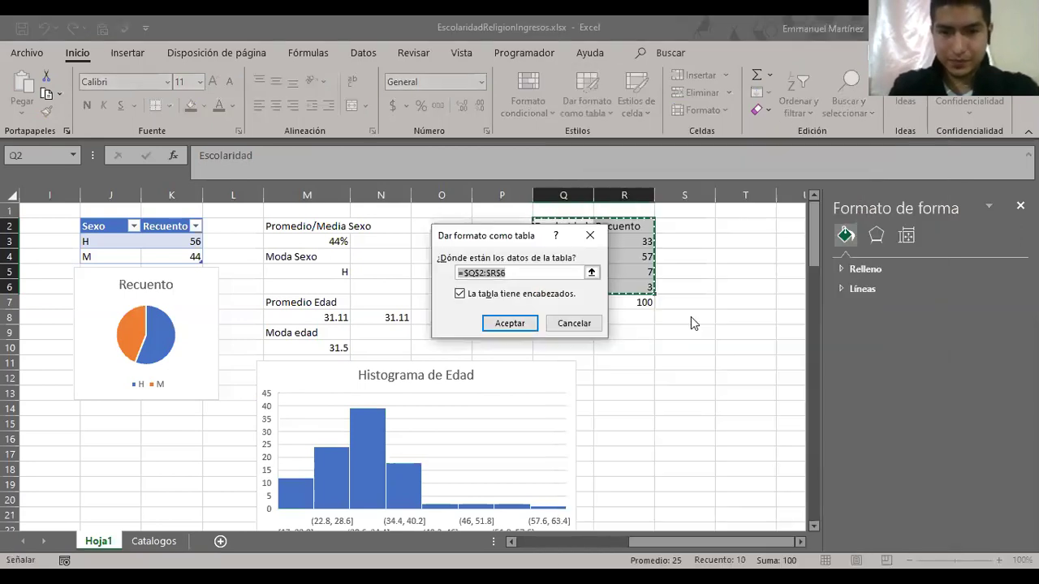
key("Return")
key("Right")
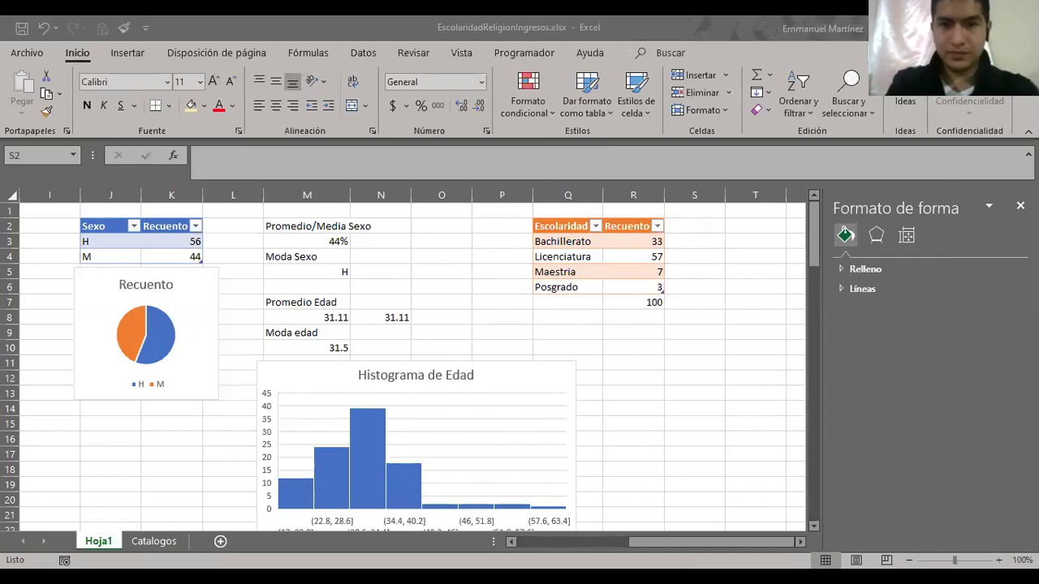
- Insert a 3D pie chart of the Escolaridad counts from the table in Q2:R6
key("Left")
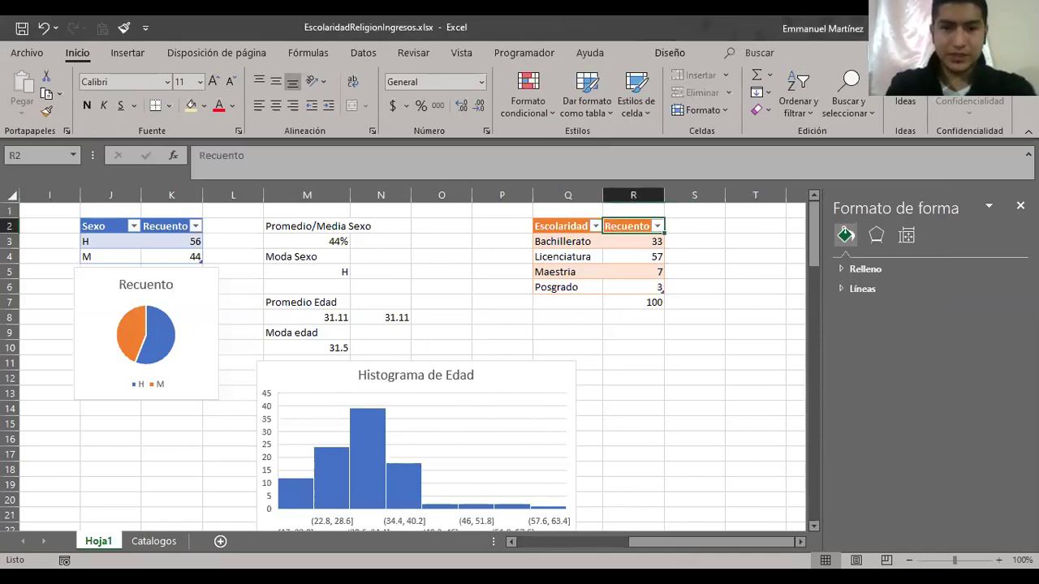
key("Left")
key("shift+Down")
key("shift+Down")
key("shift+Down")
key("shift+Down")
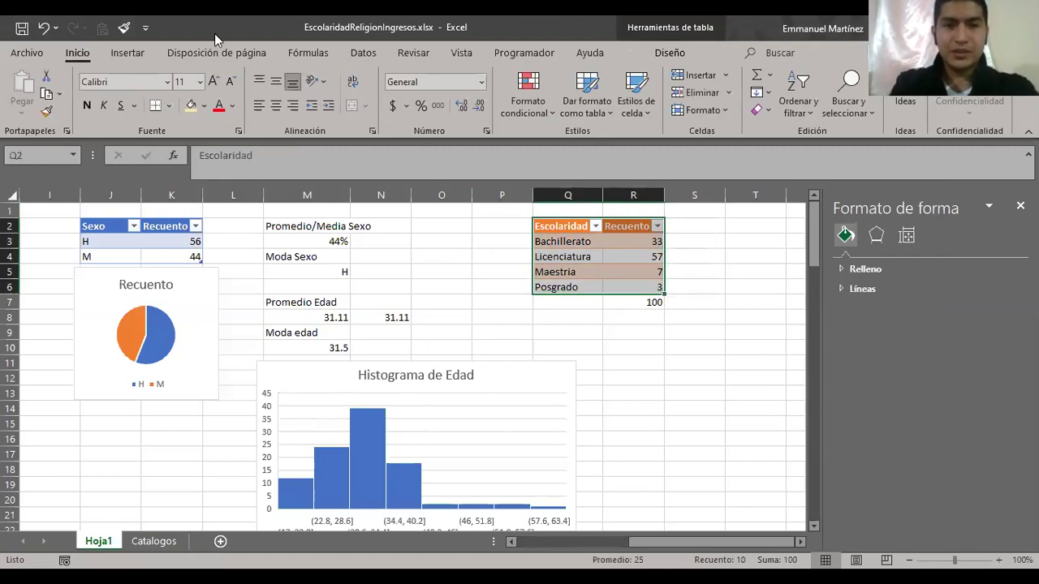
left_click(129, 52)
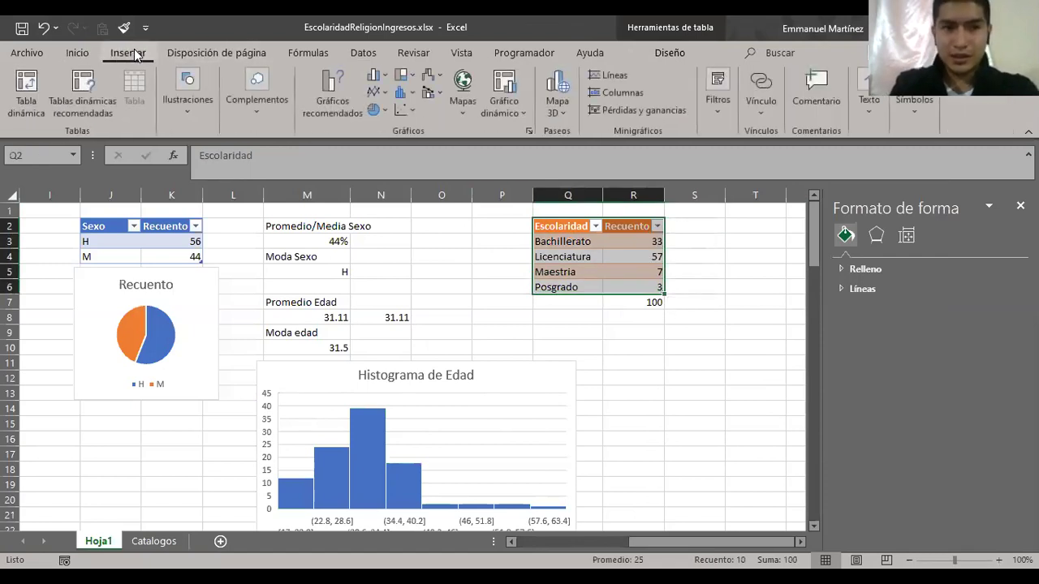
left_click(367, 110)
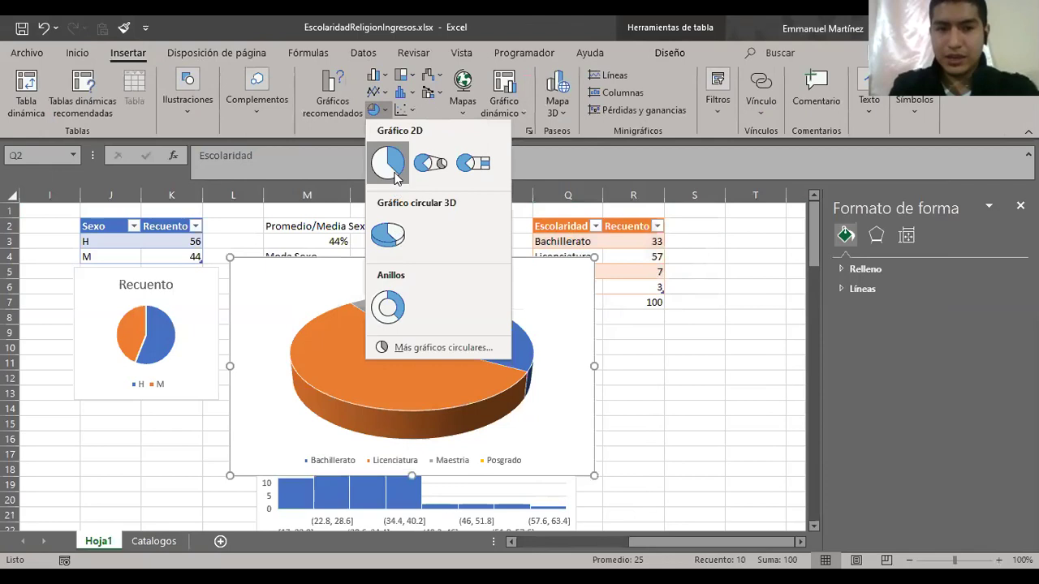
left_click(388, 233)
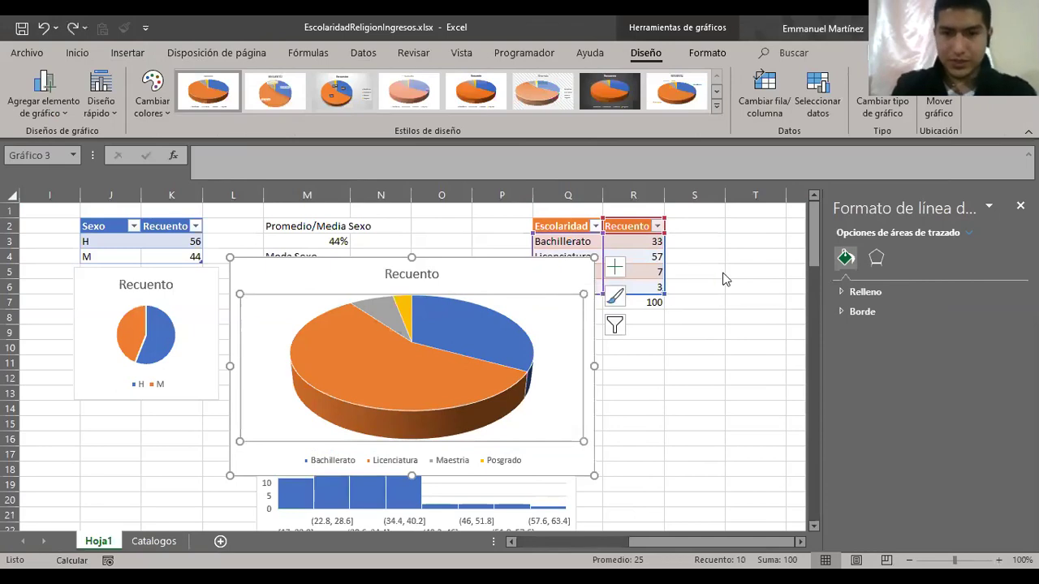
- Shrink the 3D pie chart of education levels and place it just below the Escolaridad table, clear of the table's cells
left_click_drag(499, 267, 733, 278)
scroll(625, 362, "right", 3)
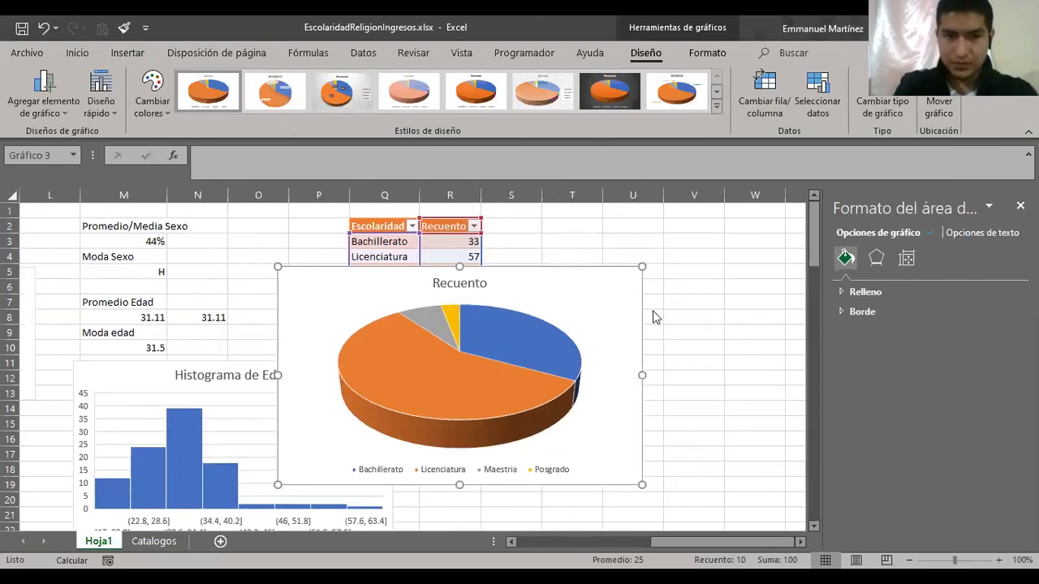
left_click_drag(642, 266, 498, 353)
left_click_drag(422, 365, 501, 323)
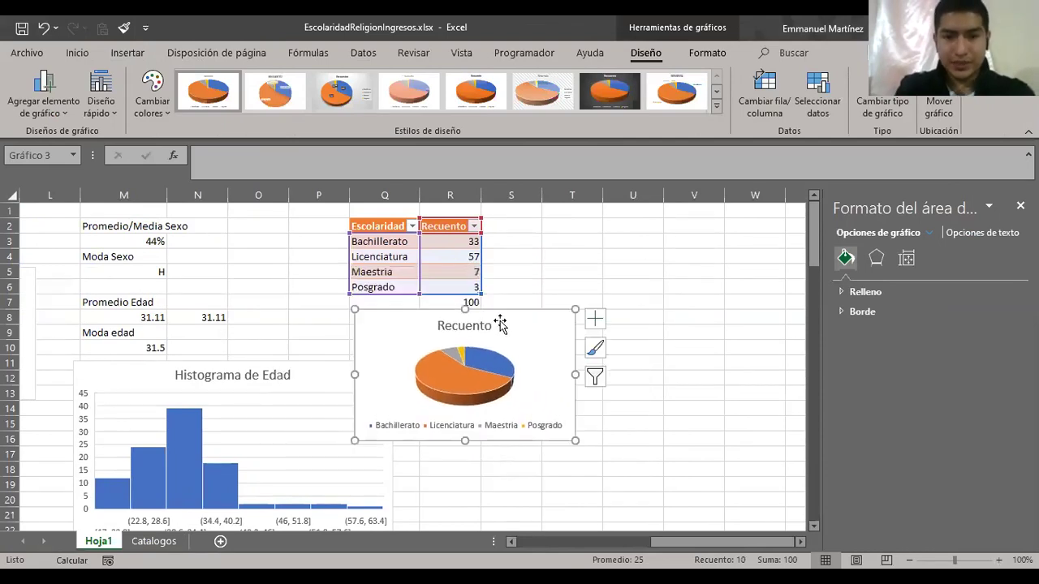
mouse_move(477, 403)
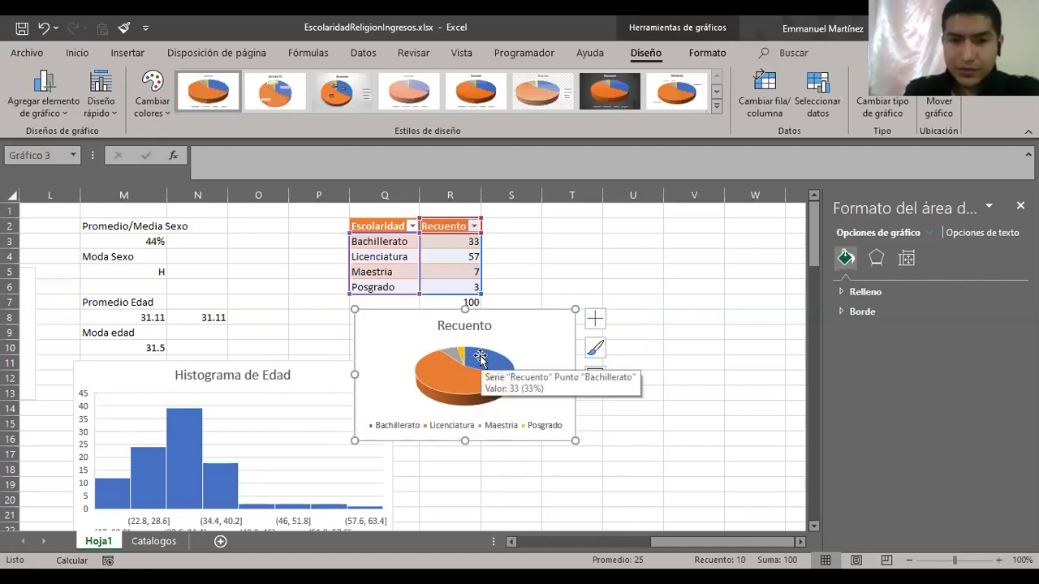
left_click(536, 282)
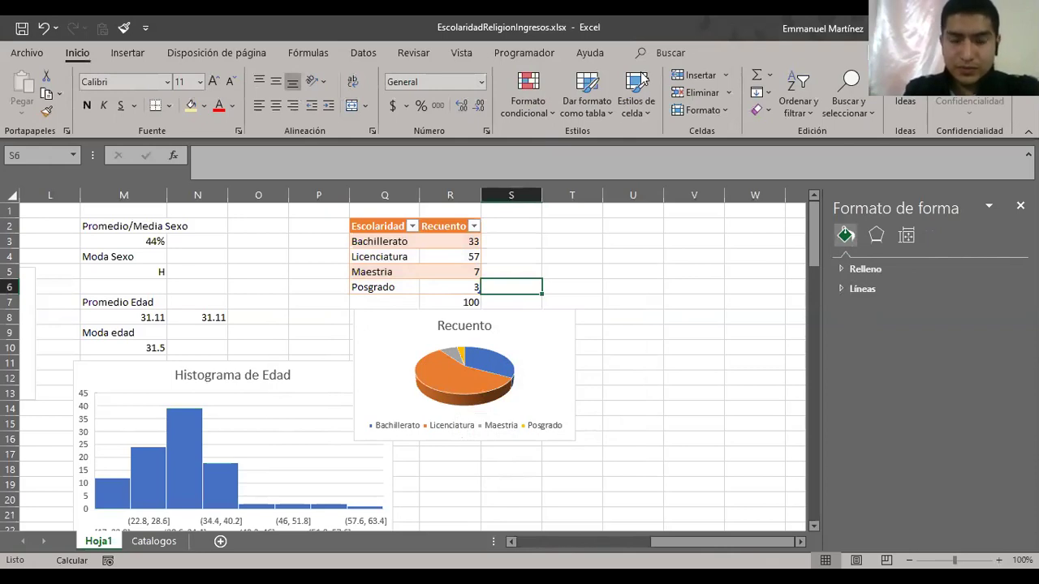
key("Left")
key("Left")
key("Up")
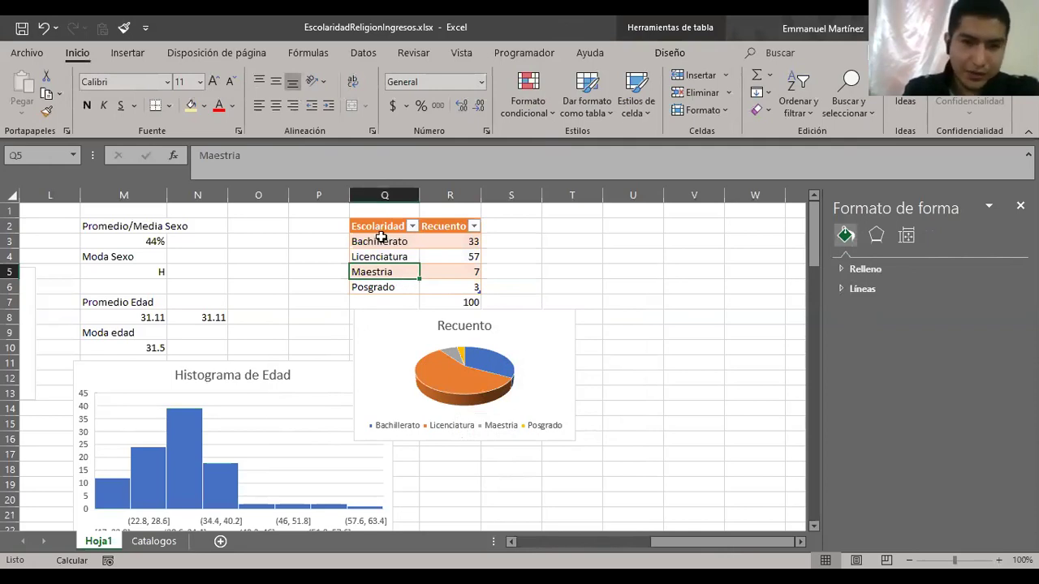
- Copy the whole Religión column G and paste it into column V starting at V1
scroll(316, 264, "left", 5)
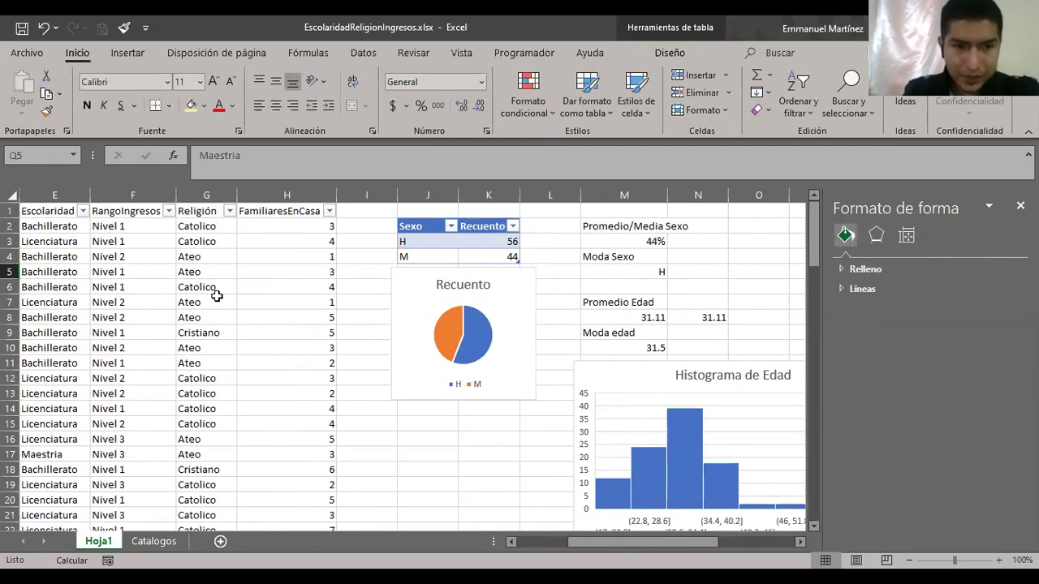
left_click(206, 192)
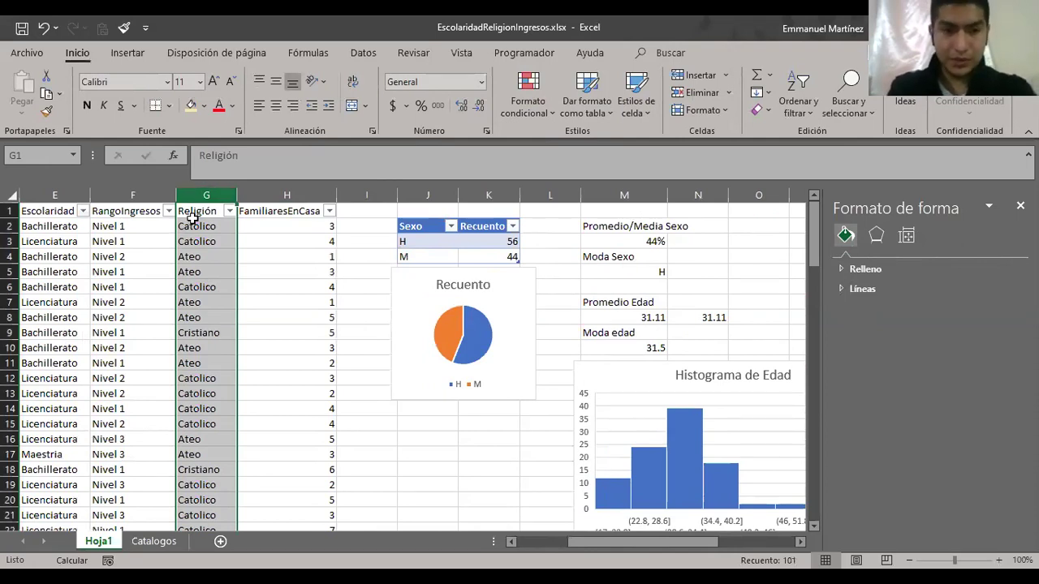
right_click(202, 197)
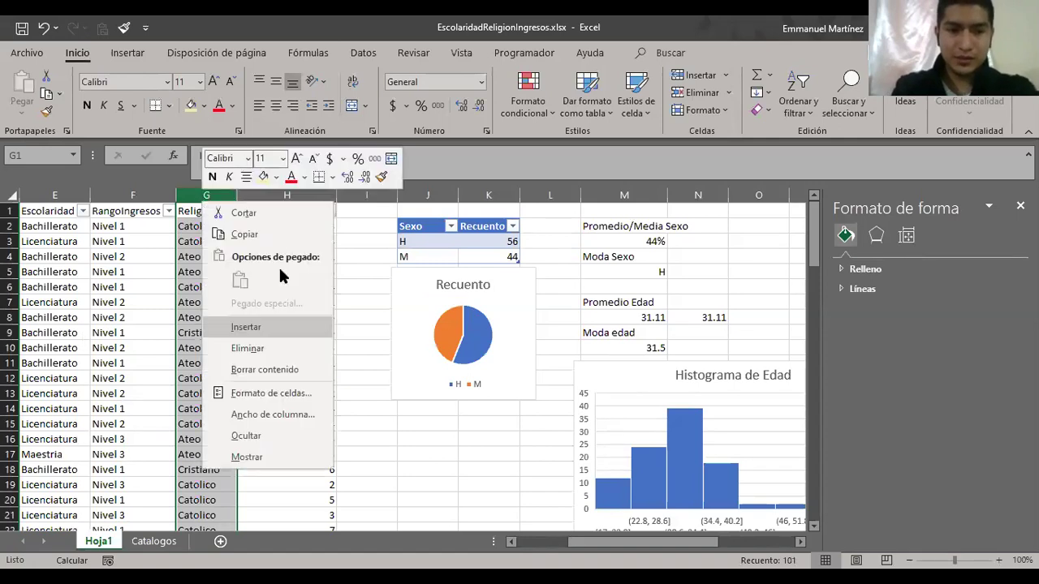
left_click(280, 232)
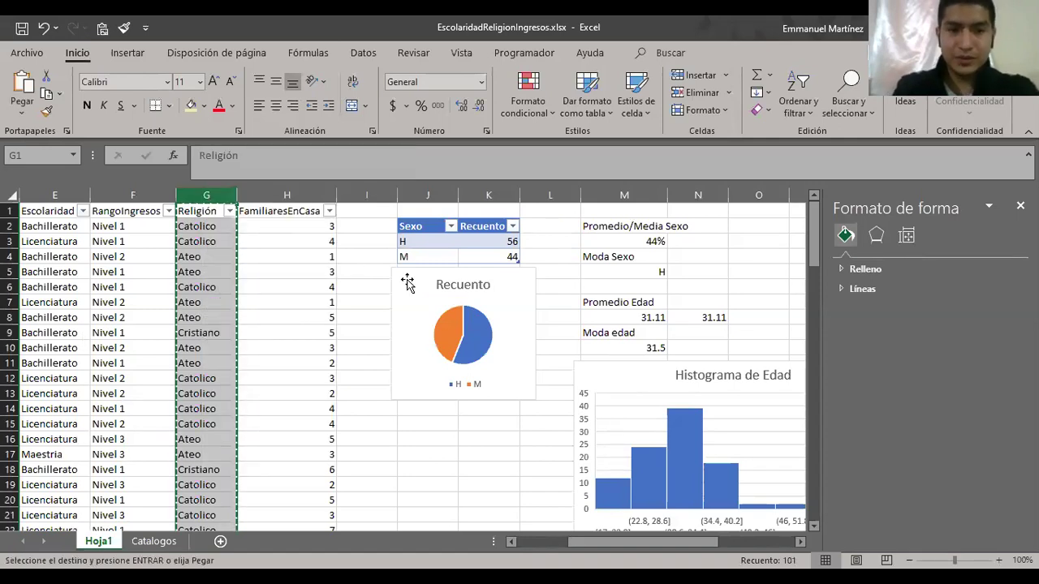
scroll(406, 283, "right", 3)
scroll(406, 279, "right", 3)
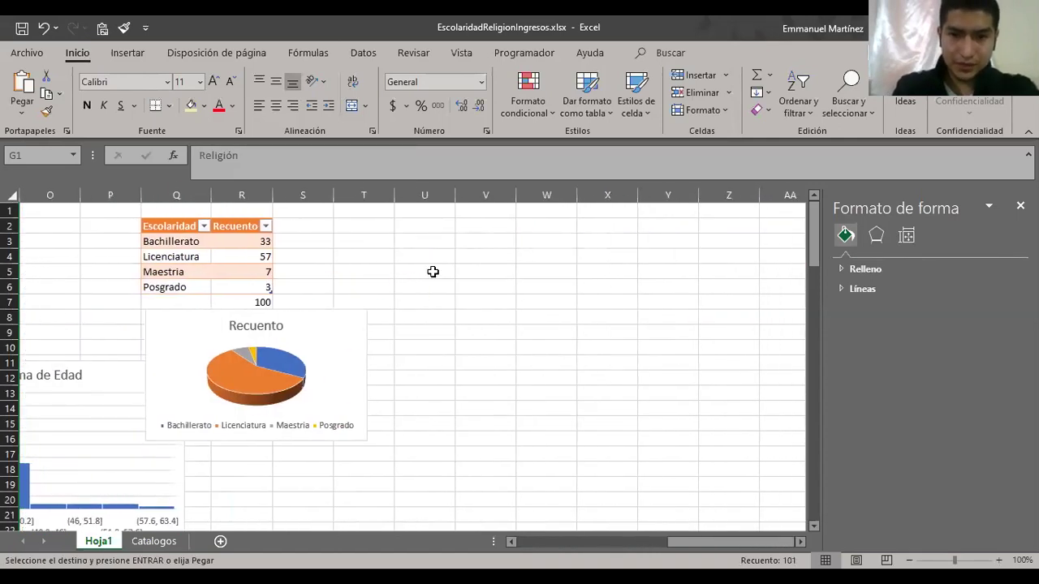
left_click(467, 224)
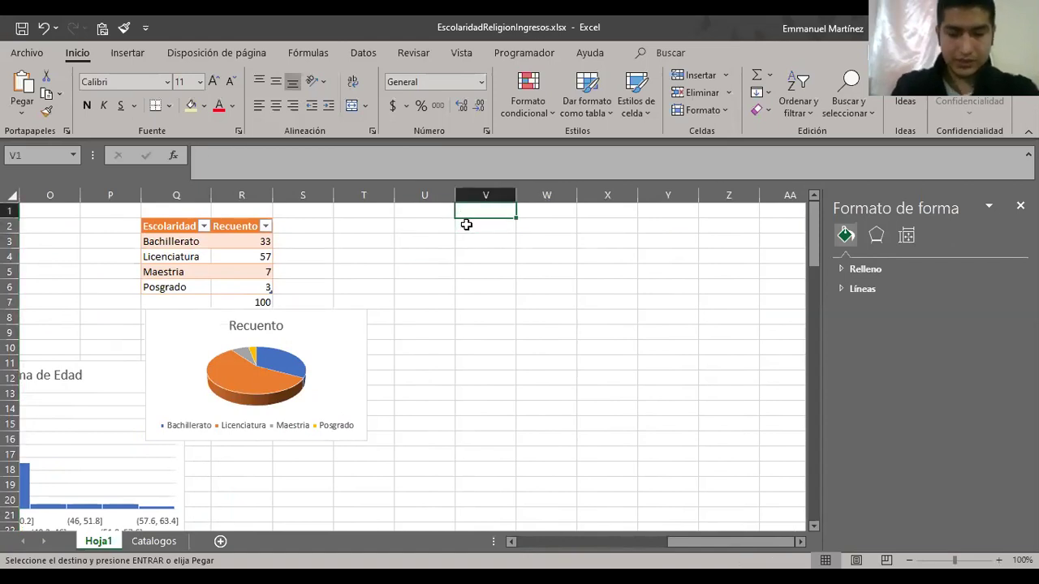
key("ctrl+v")
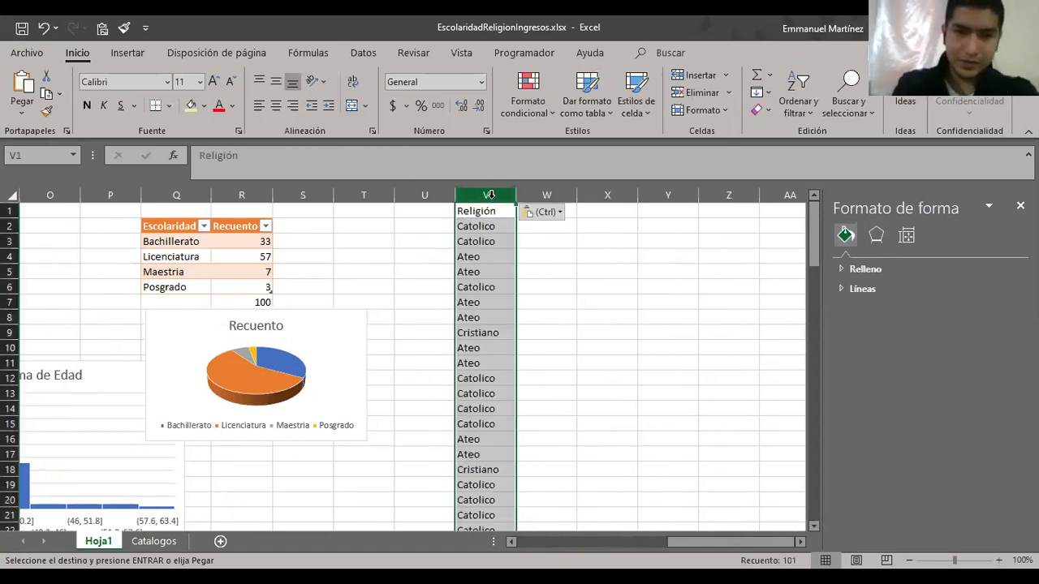
- Remove the duplicate values from the copied Religión list in column V
left_click(471, 255)
left_click(491, 210)
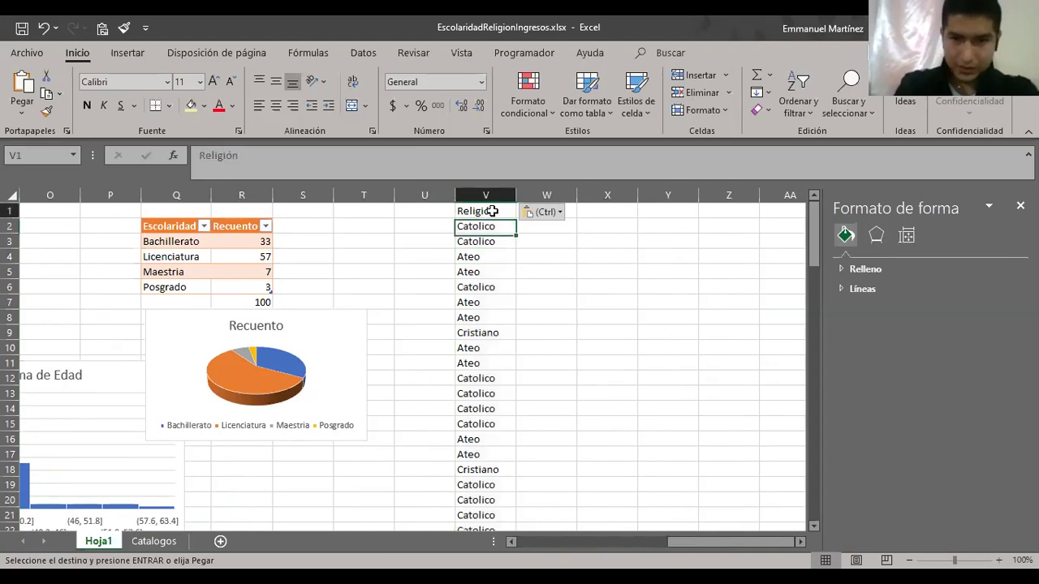
left_click(362, 54)
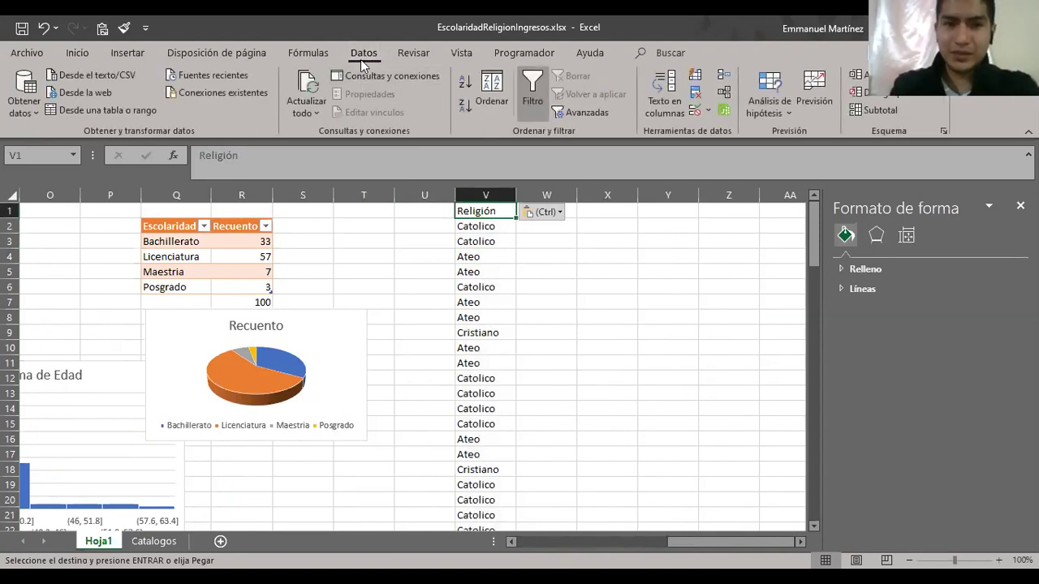
left_click(697, 94)
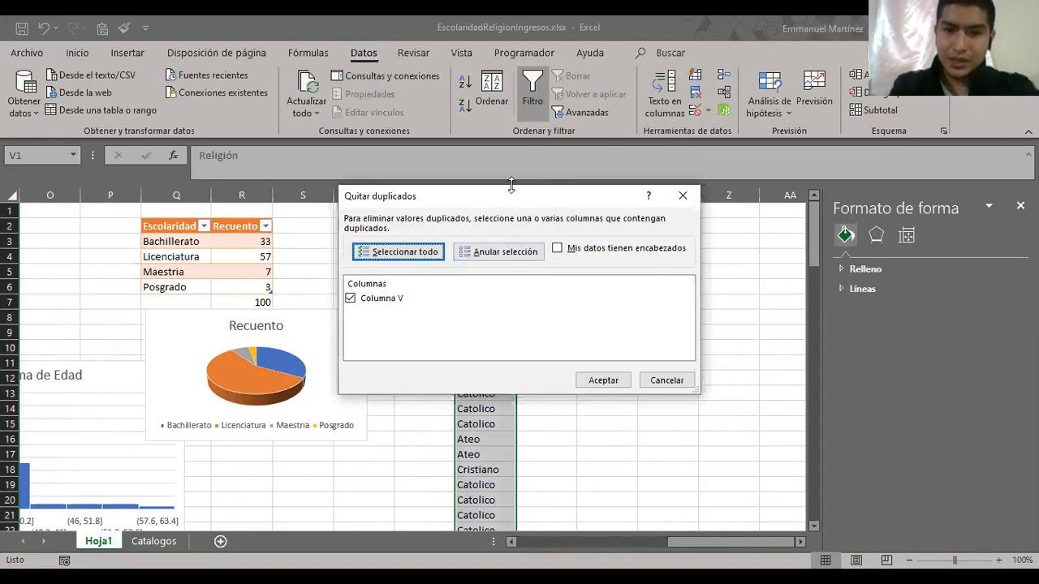
left_click_drag(531, 199, 747, 198)
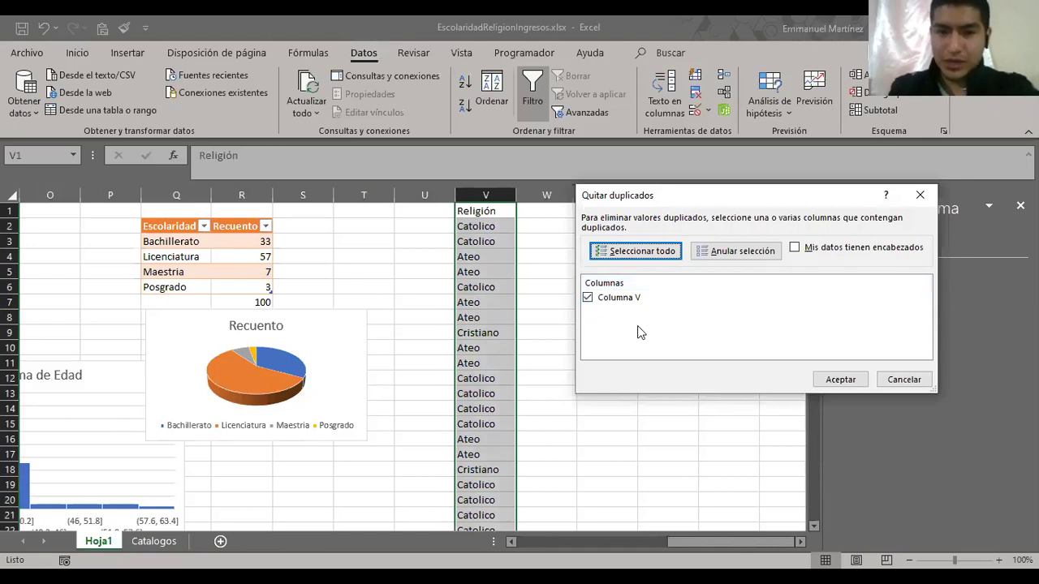
left_click(836, 384)
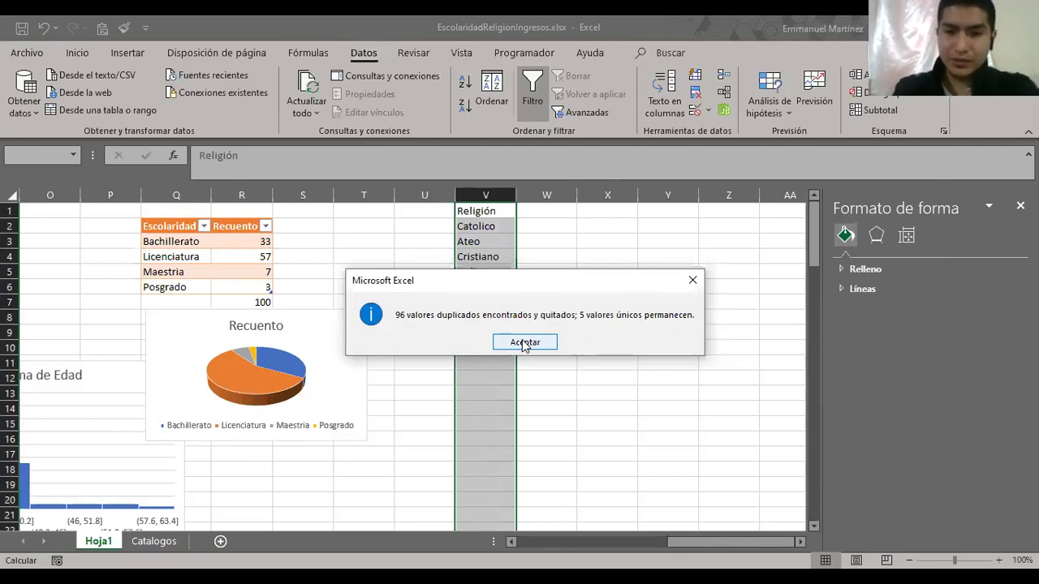
left_click(524, 343)
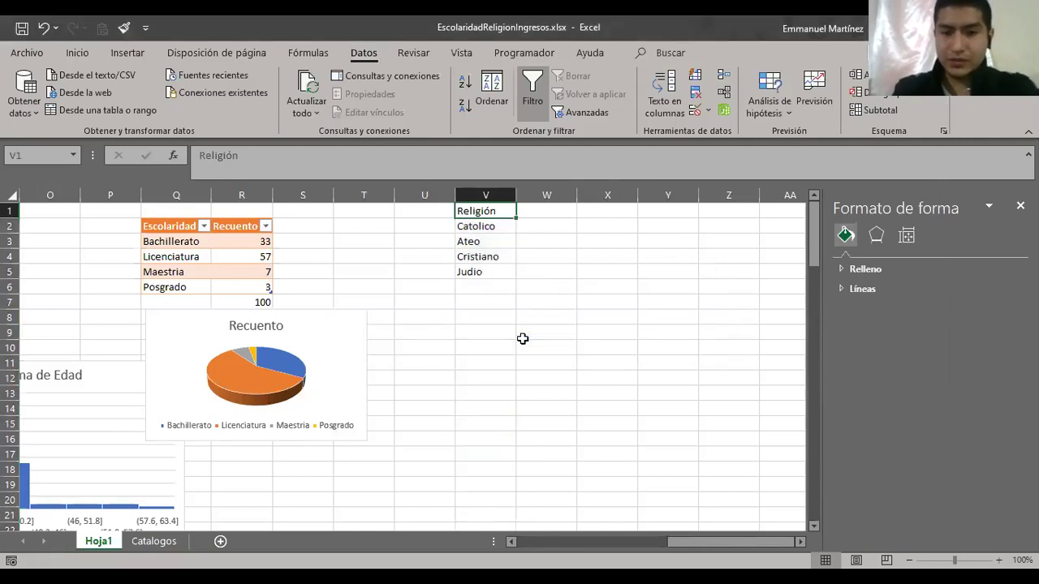
- Move the religion list with its header from V1:V5 down one row so it starts at V2
key("Down")
key("Up")
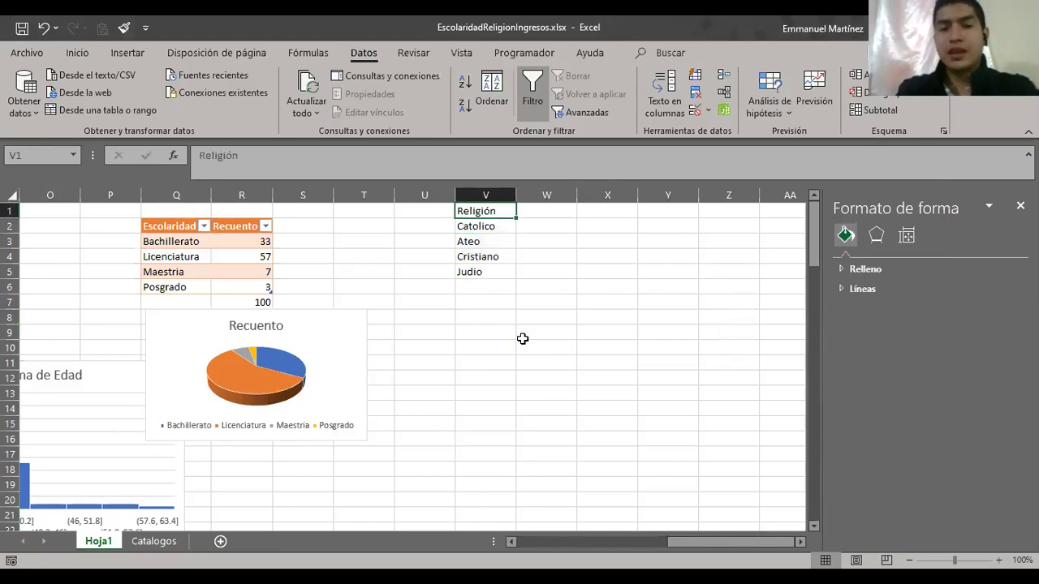
key("shift+Down")
key("shift+Down")
key("shift+Down")
key("shift+Down")
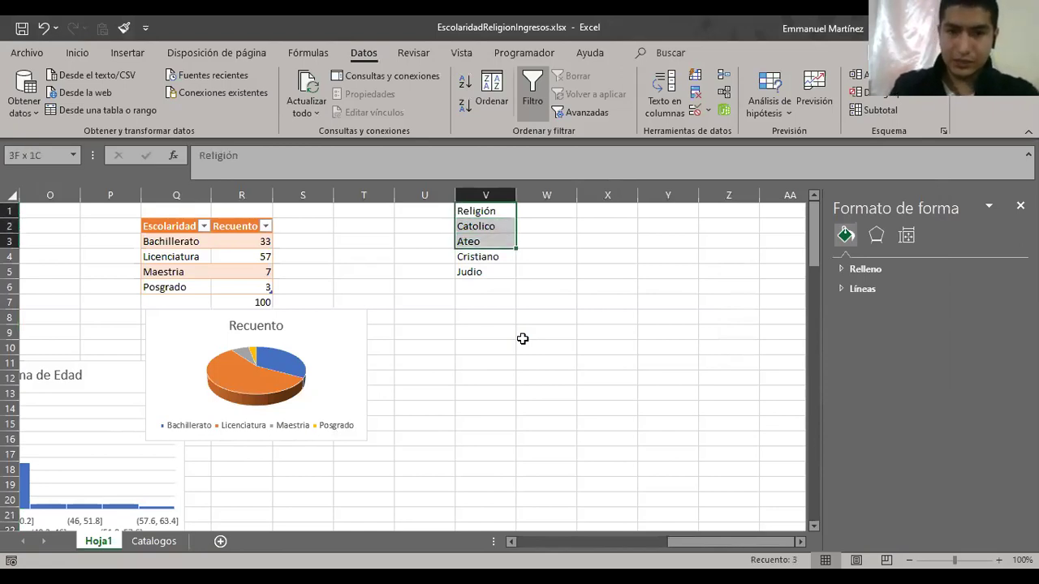
key("ctrl+x")
key("Down")
key("ctrl+v")
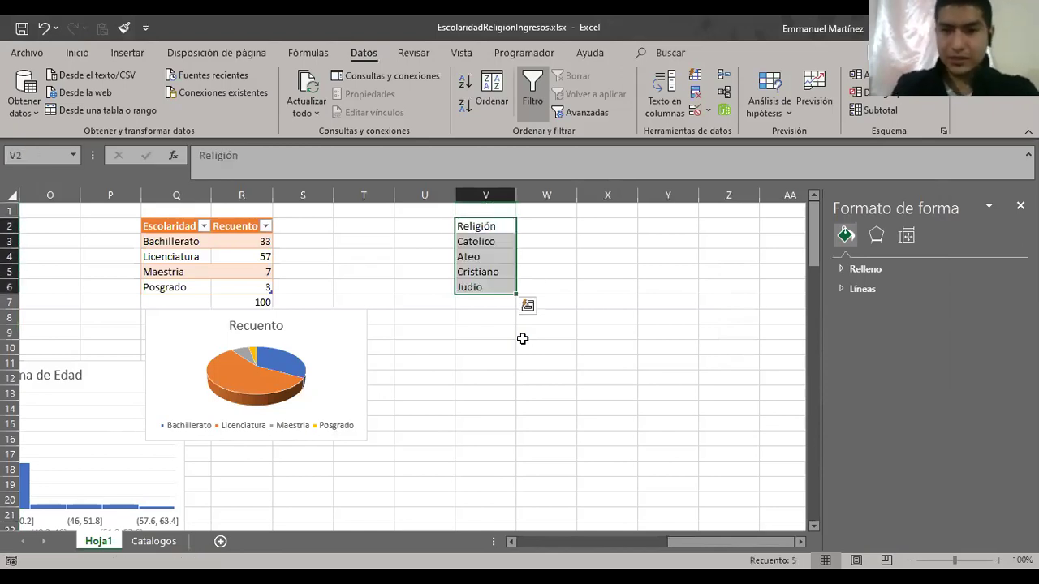
- Enter the header Recuento in W2, beside the Religión header
left_click(503, 262)
key("Up")
key("Up")
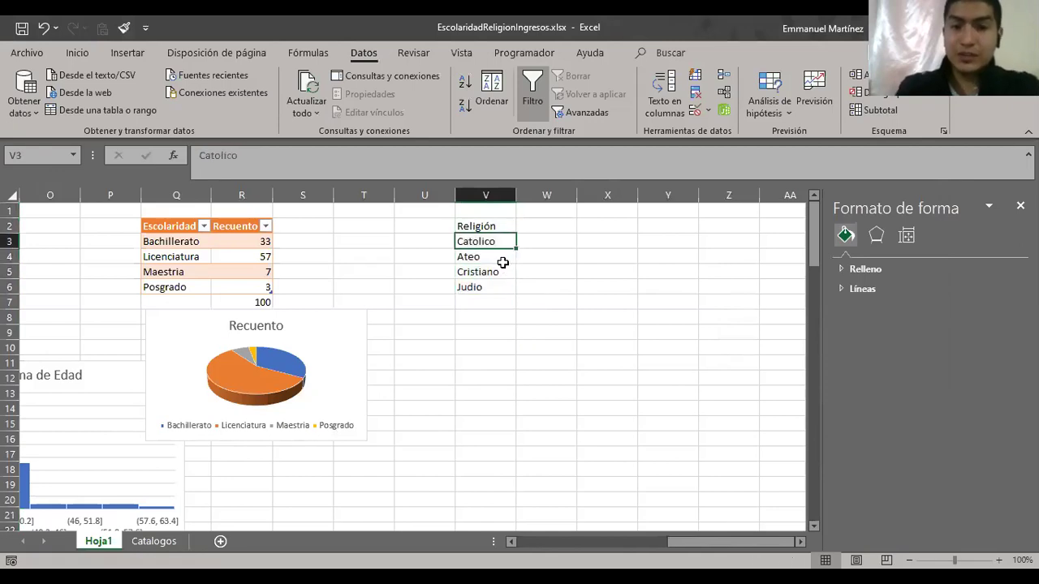
key("Right")
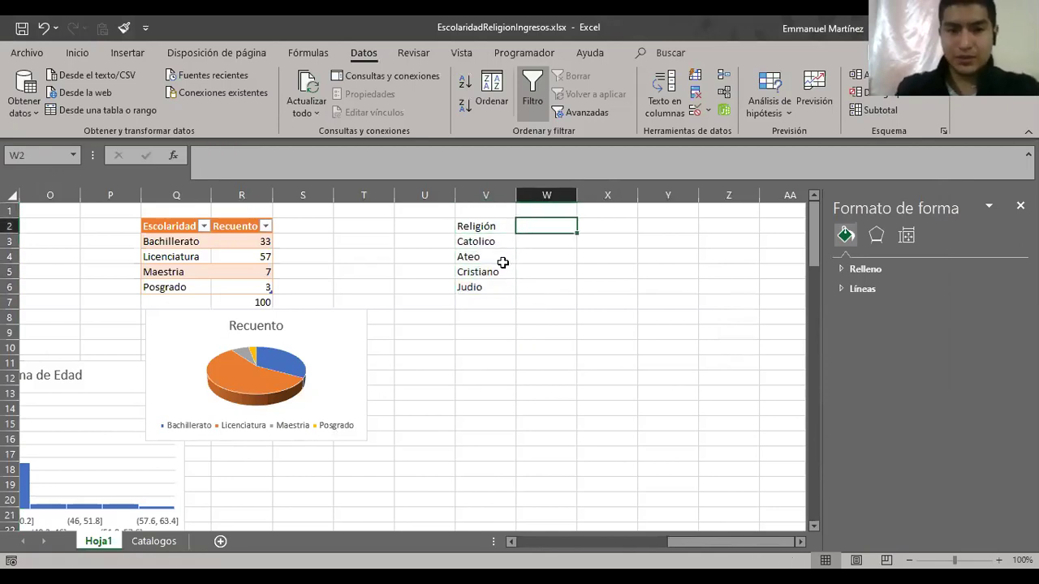
type("R")
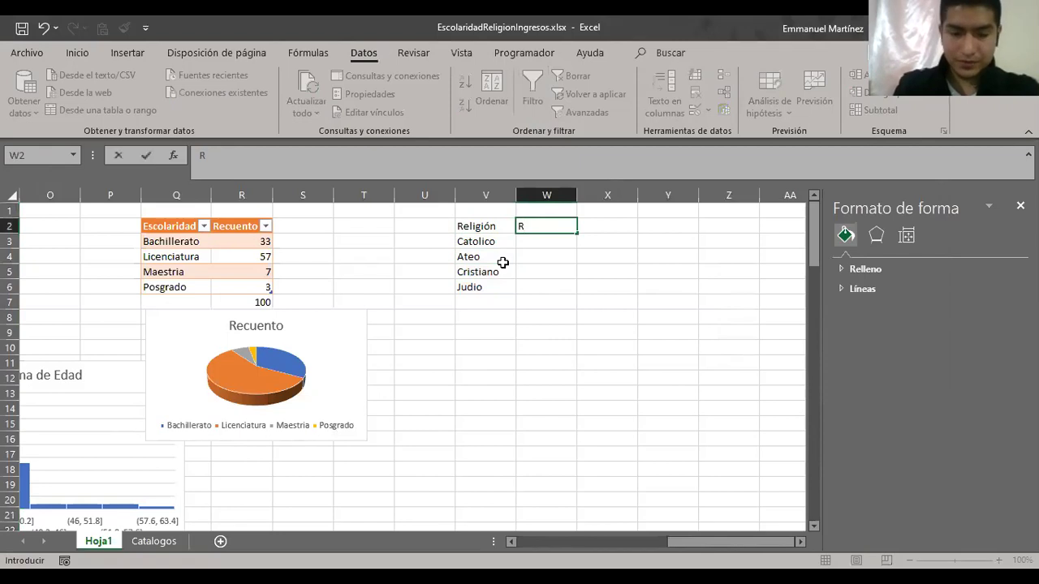
type("ecuento")
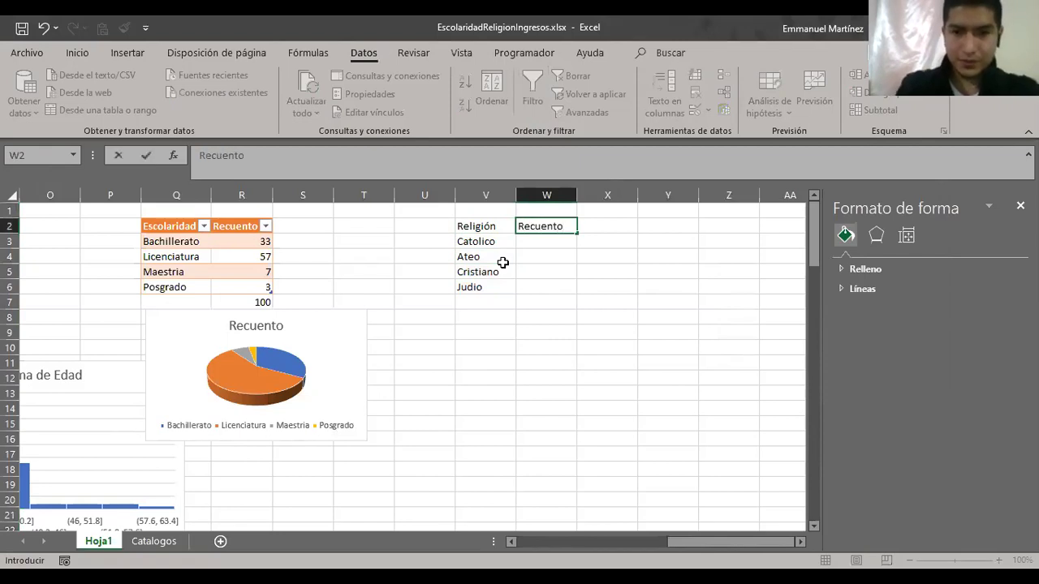
key("Return")
- Count the first religion in W3 with +CONTAR.SI(G:G,V3) and fill the formula down to W6
type("+")
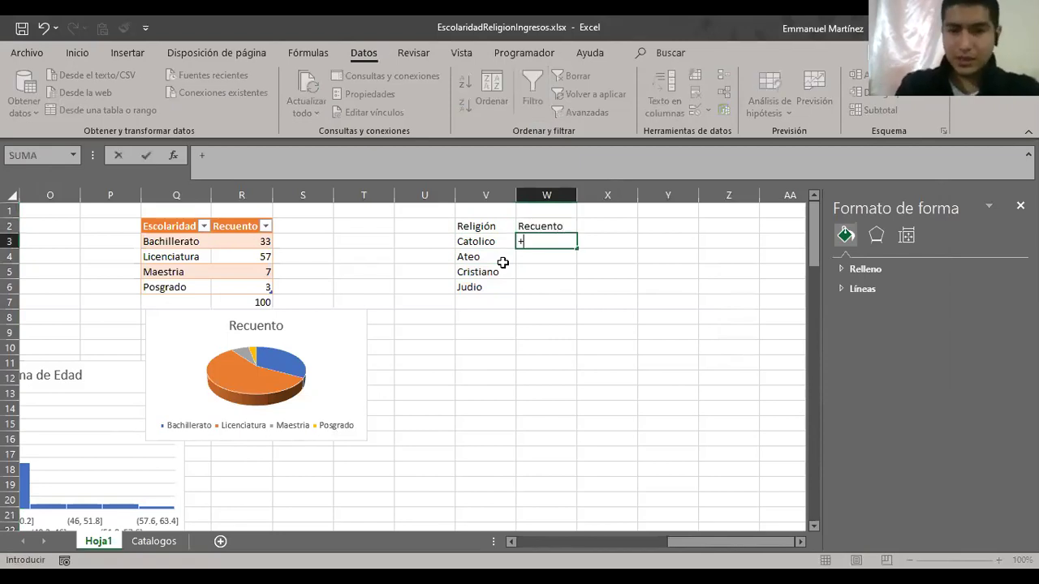
type("contar")
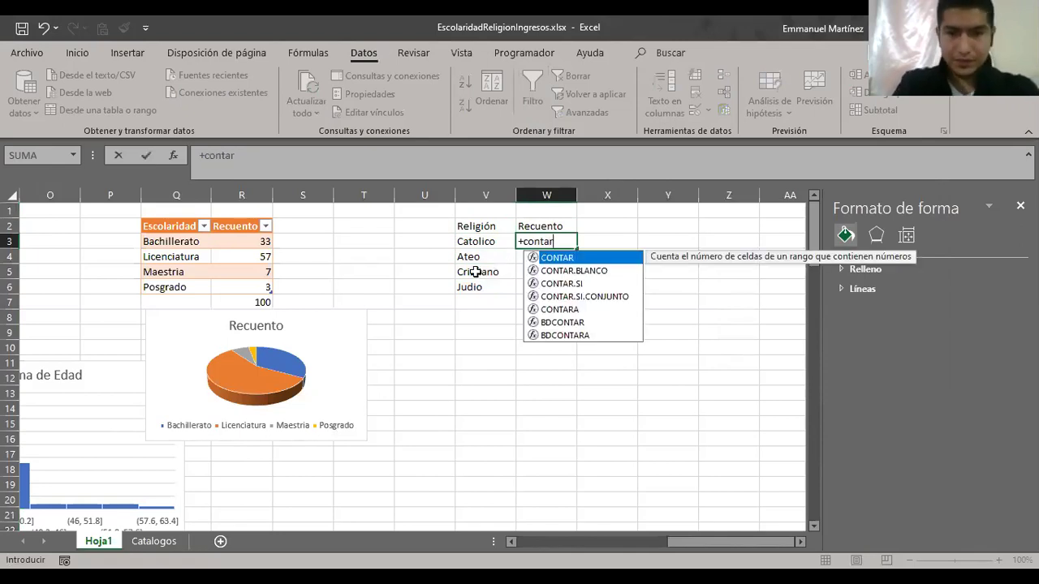
key("Down")
key("Down")
key("Tab")
scroll(476, 272, "left", 3)
left_click(135, 195)
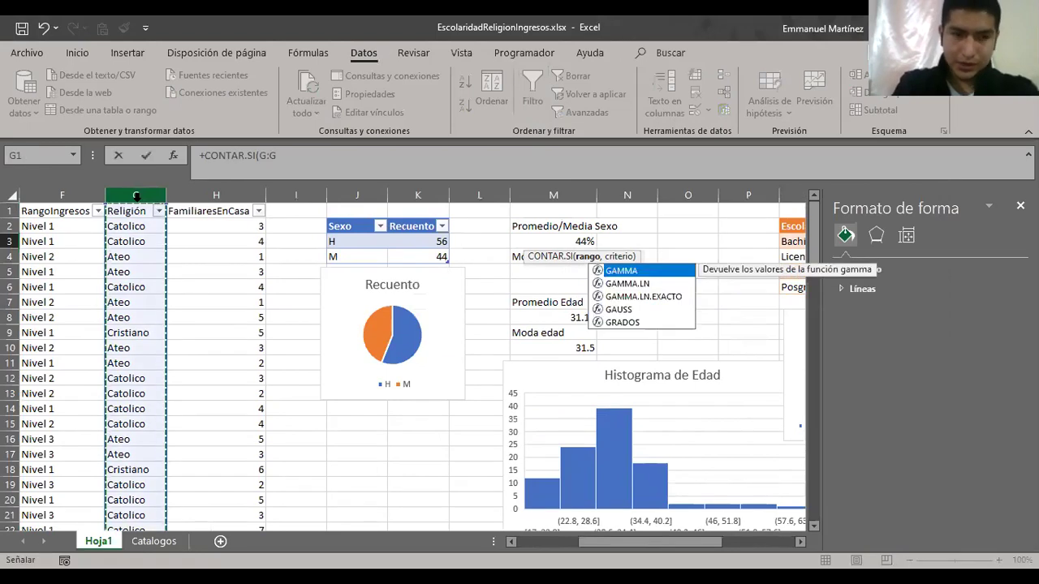
type(",")
scroll(371, 279, "right", 4)
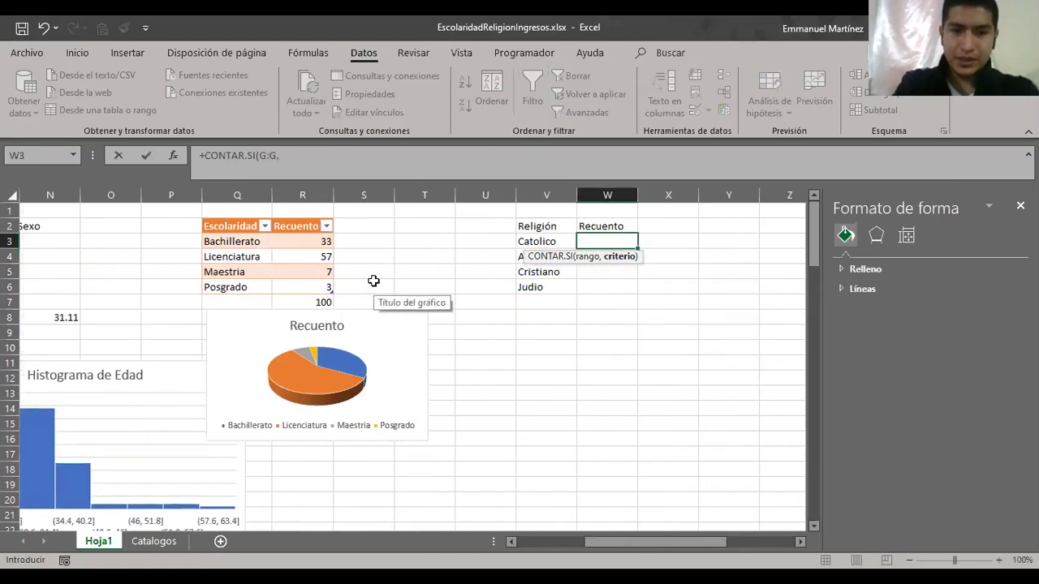
left_click(534, 236)
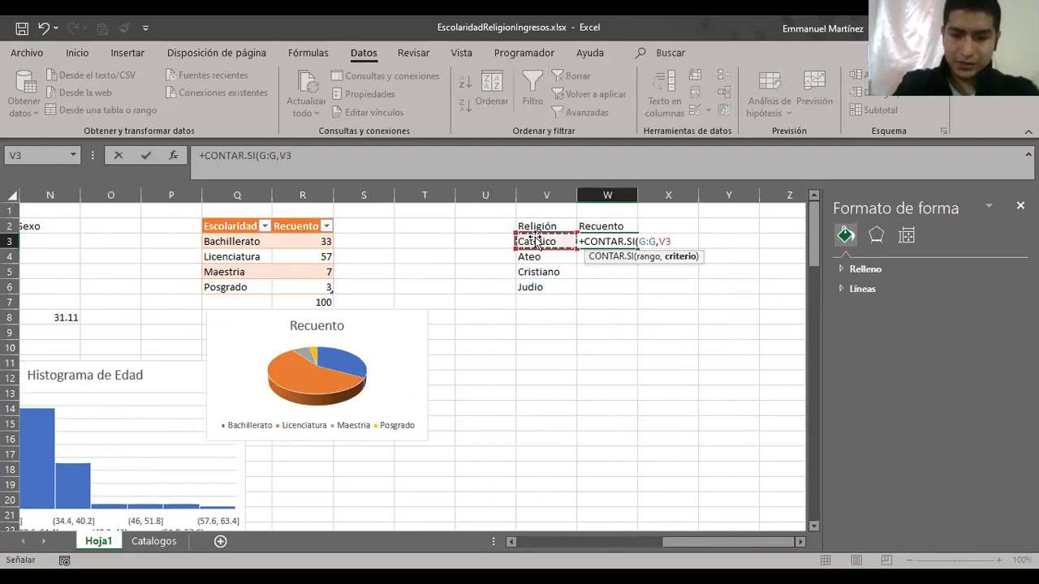
type(")")
key("Return")
key("Up")
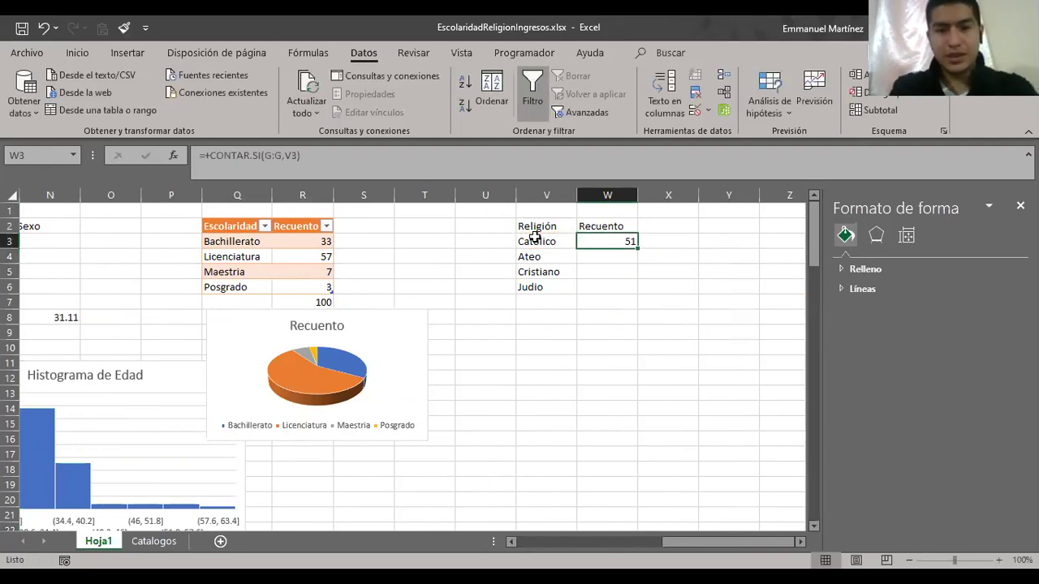
double_click(638, 248)
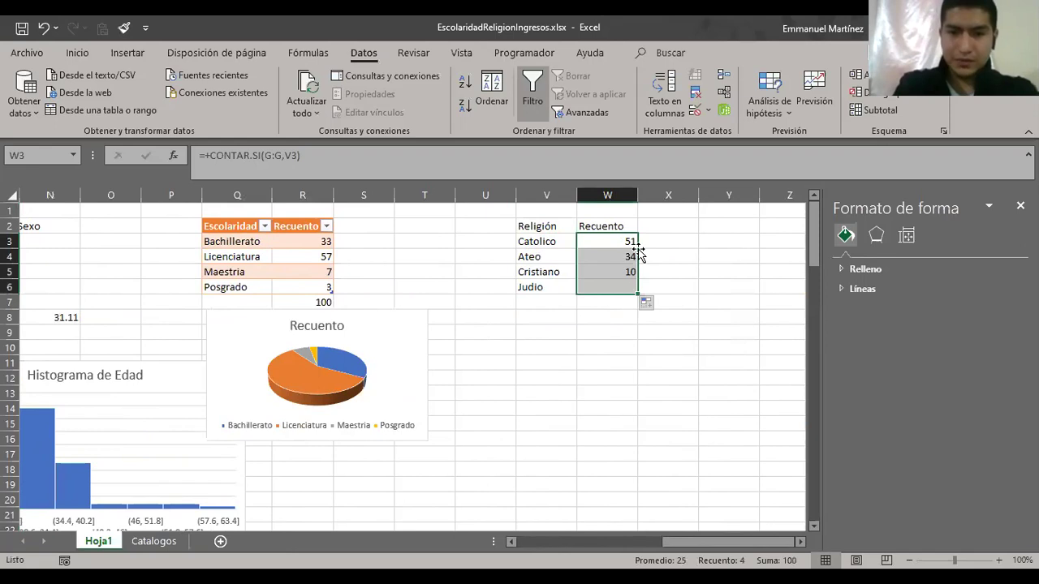
- Total the religion counts in W7 with +SUMA(W3:W6)
left_click(612, 301)
type("+")
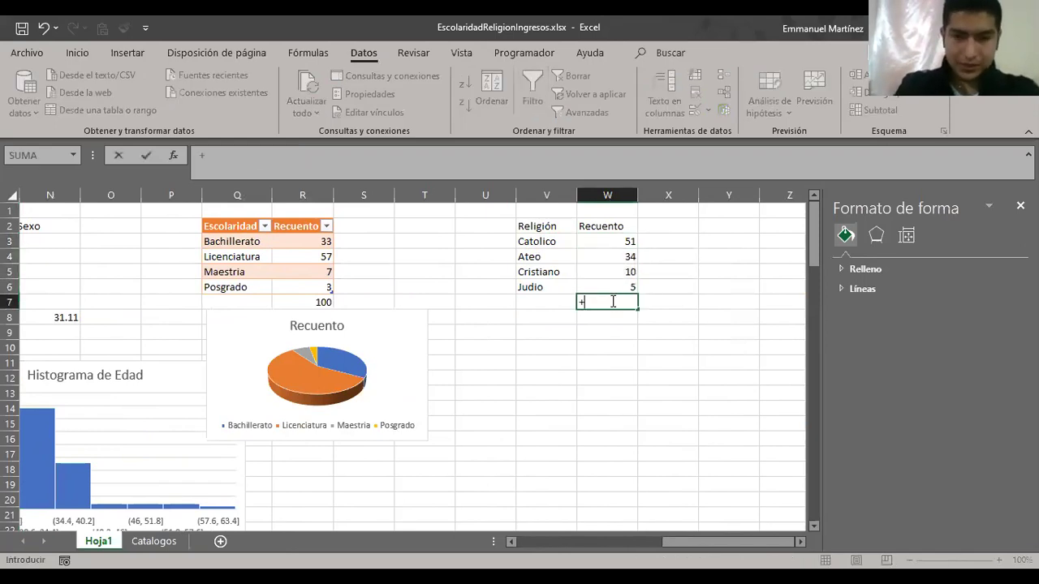
key("alt+equal")
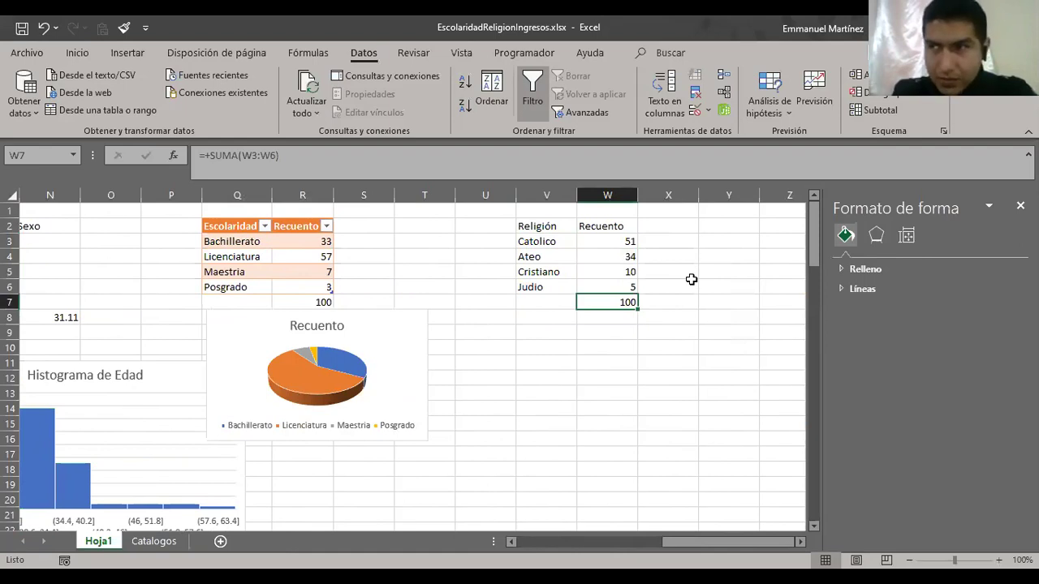
- Move the total of the religion counts from W7 down to W8, leaving an empty row below the list
key("ctrl+x")
key("Down")
key("ctrl+v")
key("Up")
key("Left")
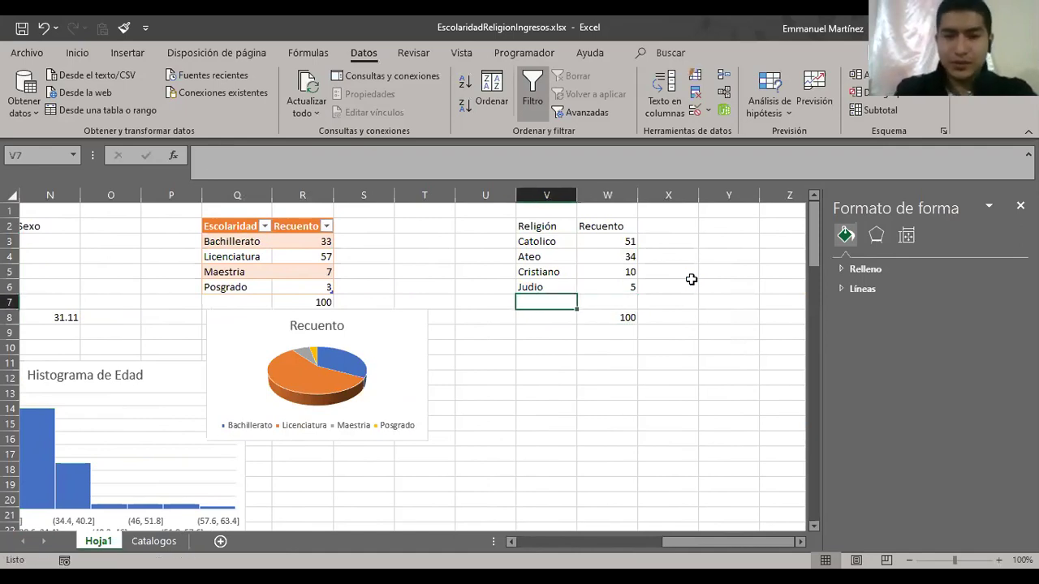
- Add the religion Testoigo in V7, below Judio
type("Testo")
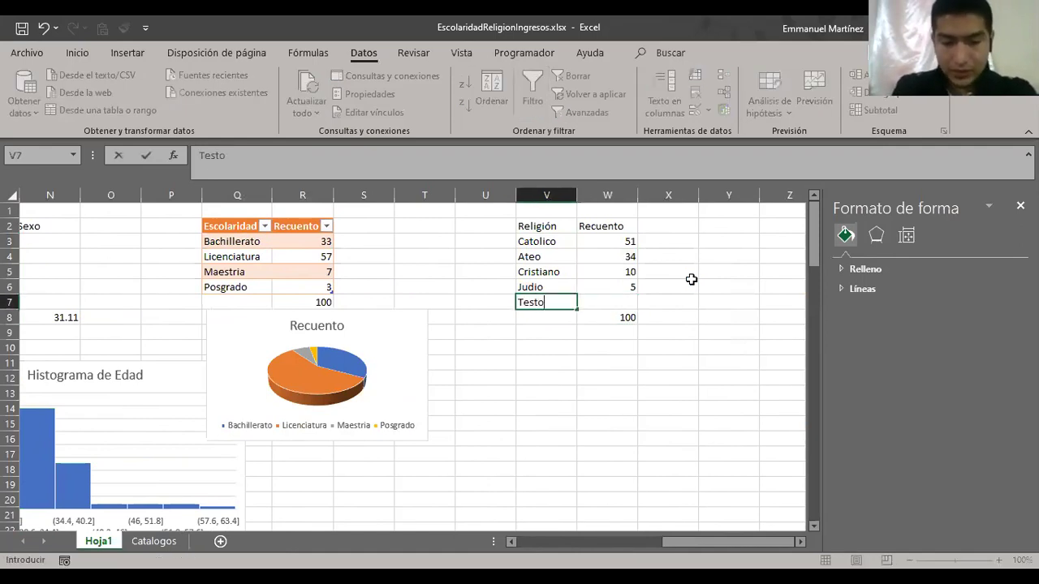
type("igo")
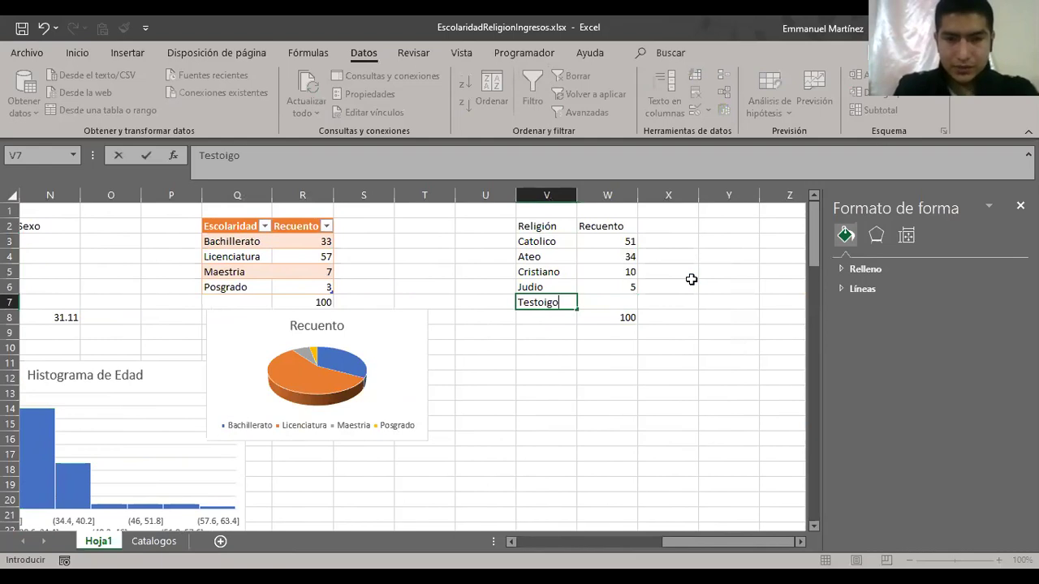
key("Return")
- Move the total of the religion counts from W8 down to W9
key("Right")
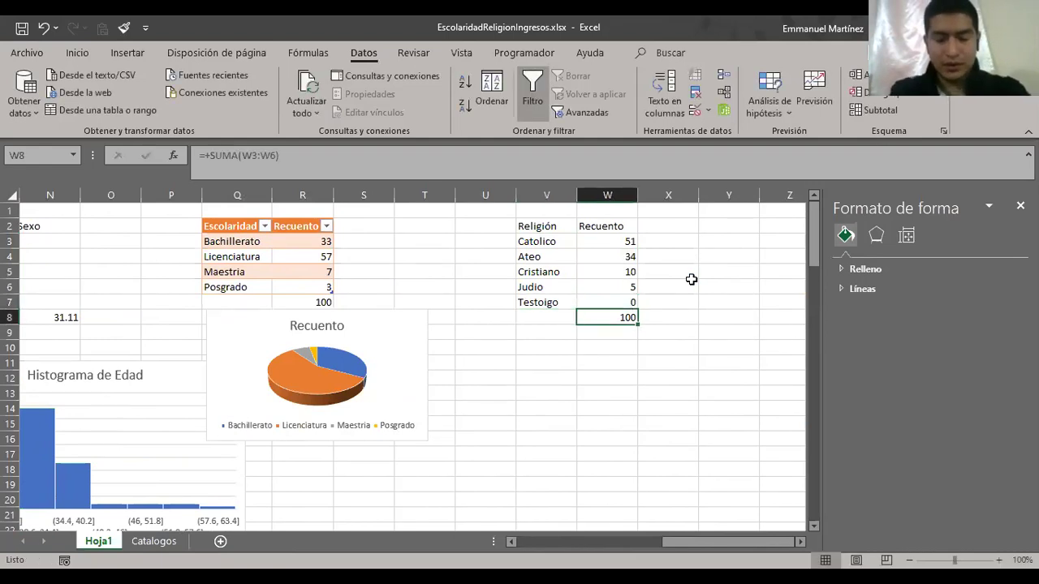
key("ctrl+x")
key("Down")
key("Return")
key("Up")
key("Left")
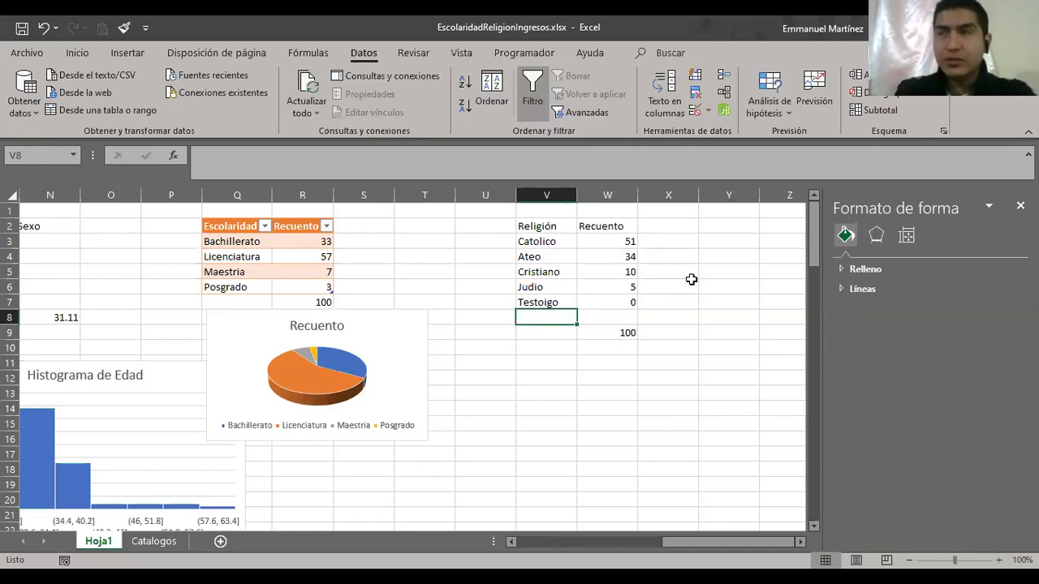
- Move the total of the religion counts back up from W9 to W8
key("Up")
key("Right")
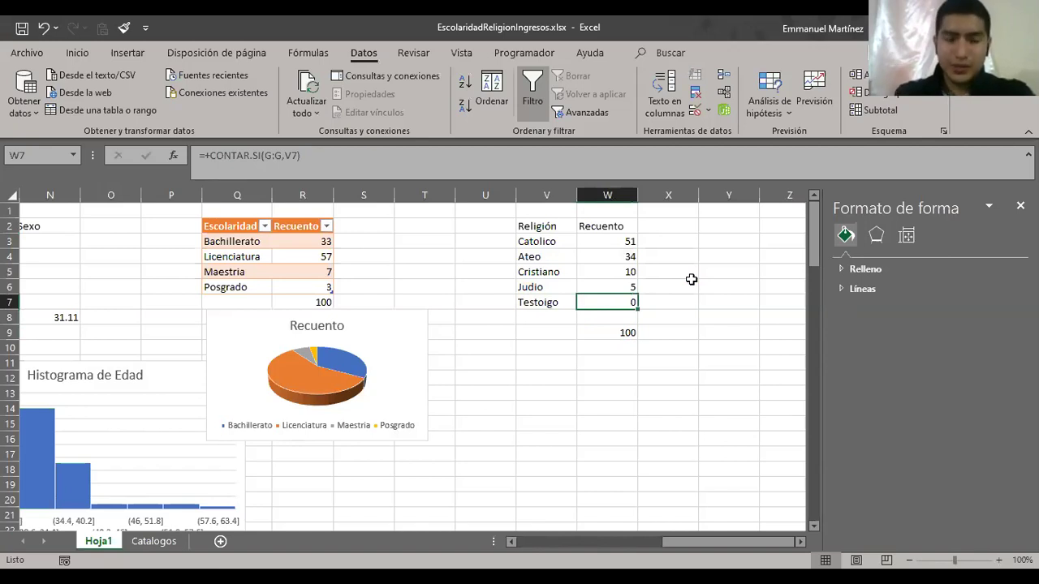
key("Down")
key("Down")
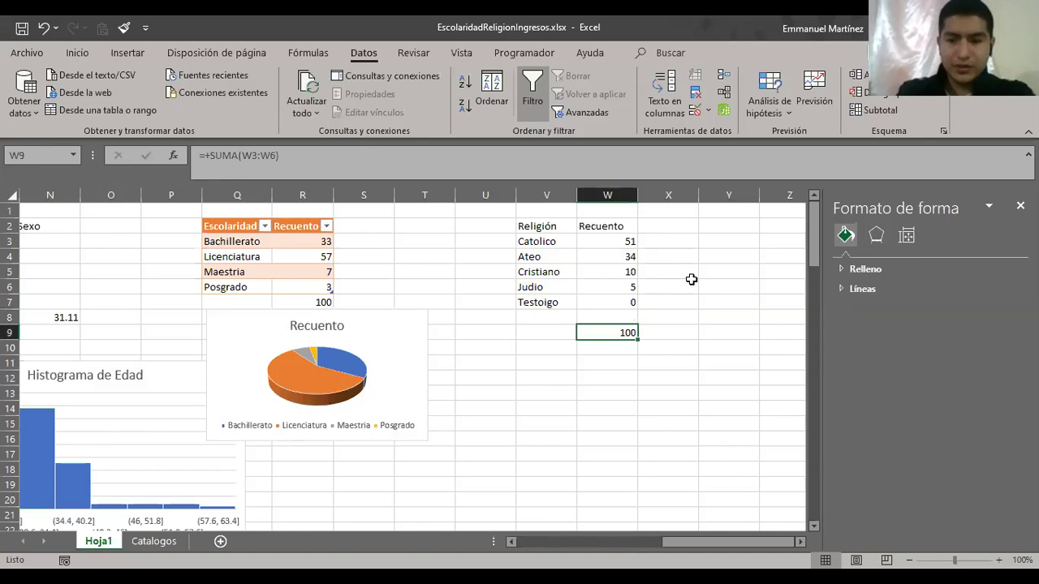
key("ctrl+x")
key("Up")
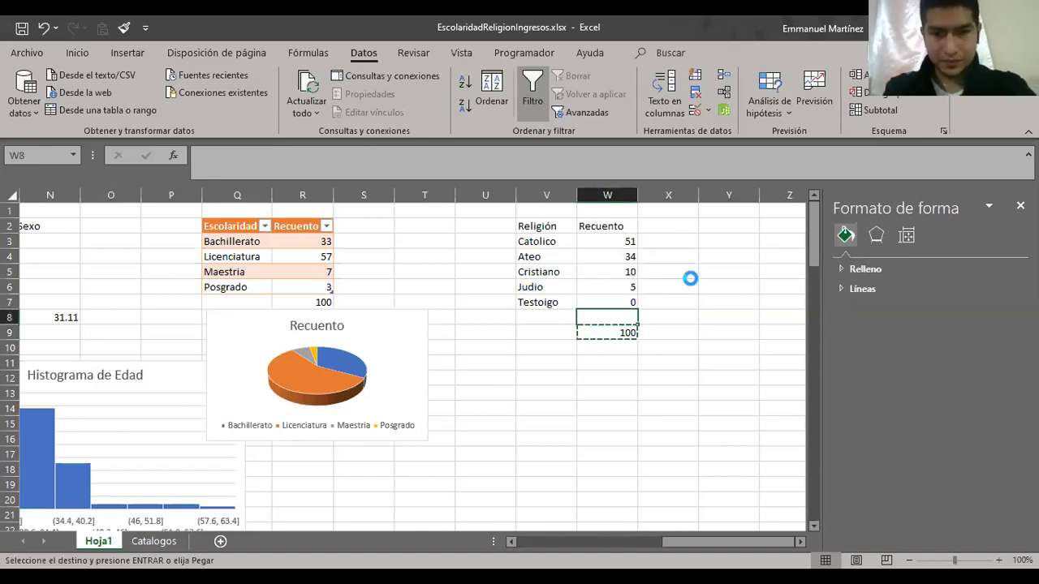
key("ctrl+v")
- Insert a doughnut chart from the religion table, including the total row, V2:W8
key("Up")
key("ctrl+Up")
key("Left")
key("shift+Right")
key("shift+Right")
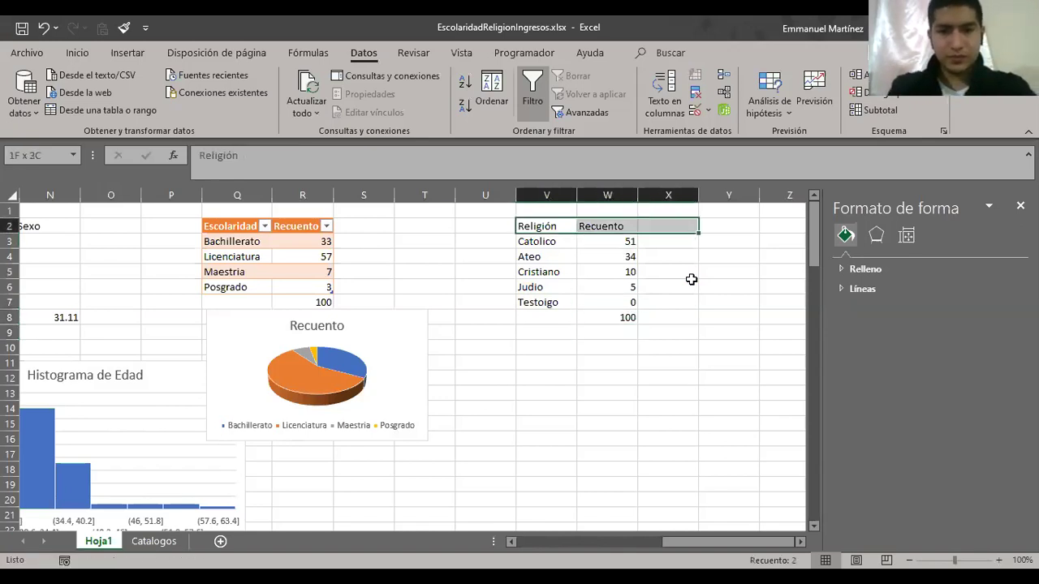
key("shift+Left")
key("shift+Down")
key("shift+Down")
key("shift+Down")
key("shift+Down")
key("shift+Down")
key("shift+Down")
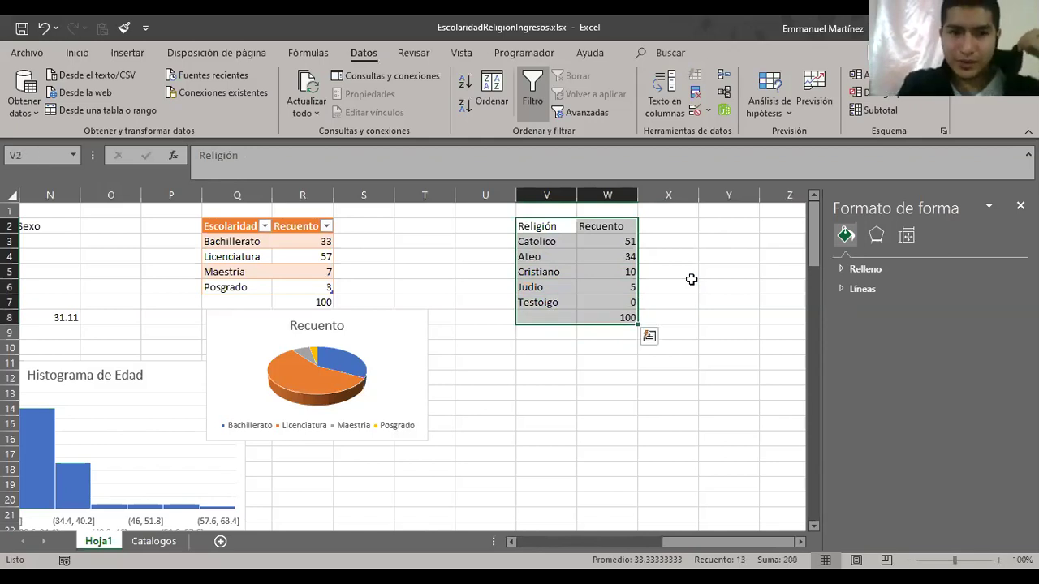
left_click(118, 53)
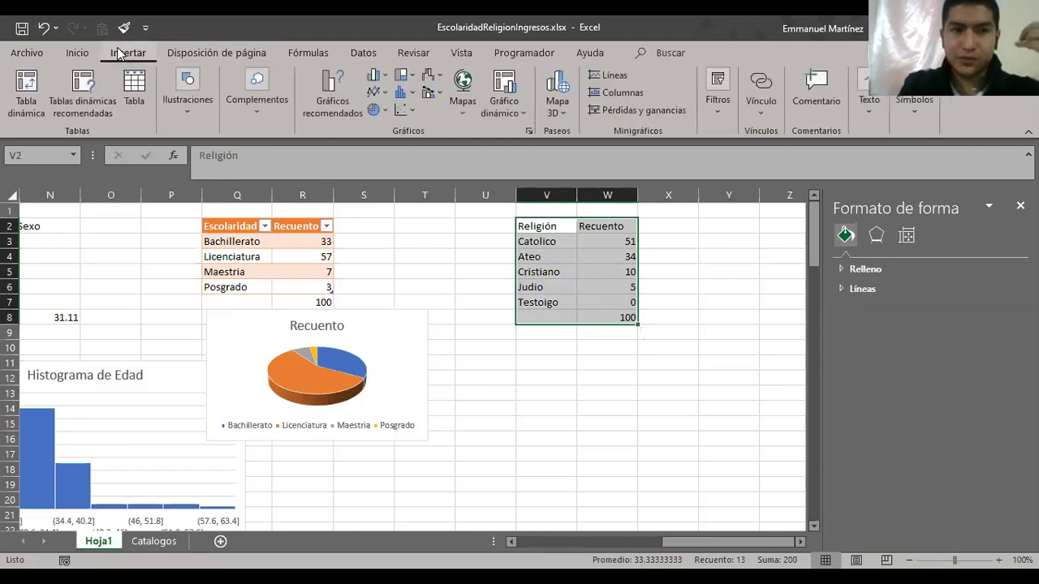
left_click(375, 112)
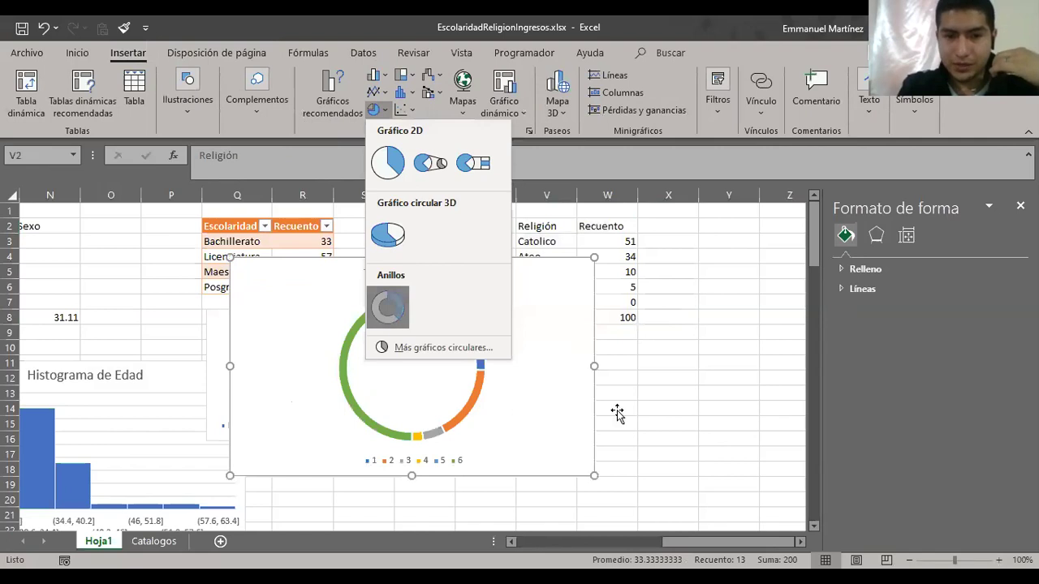
left_click(388, 306)
- Shrink the doughnut chart and place it just below the religion table
left_click_drag(528, 278, 703, 306)
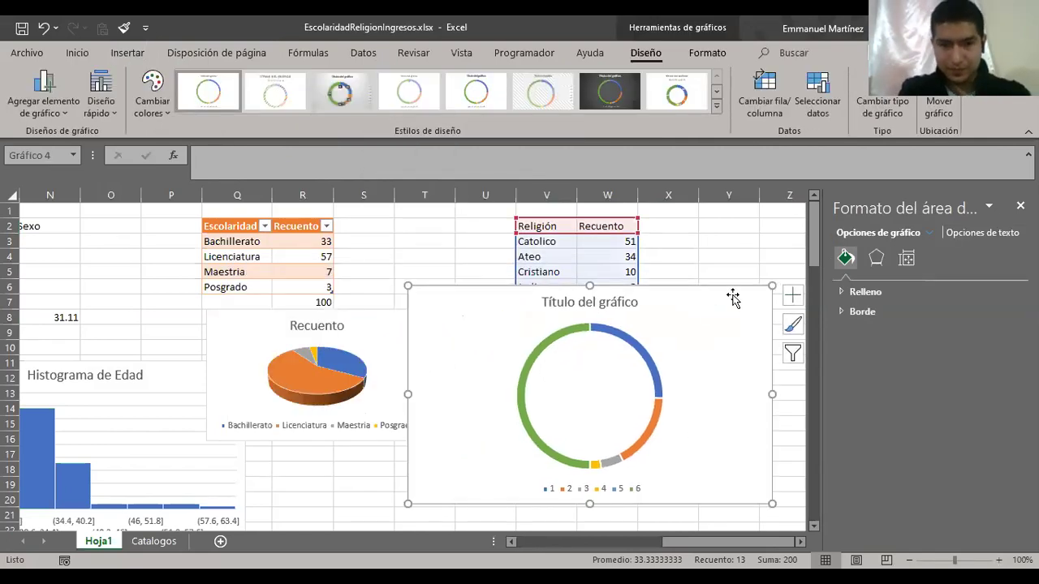
left_click_drag(772, 285, 603, 340)
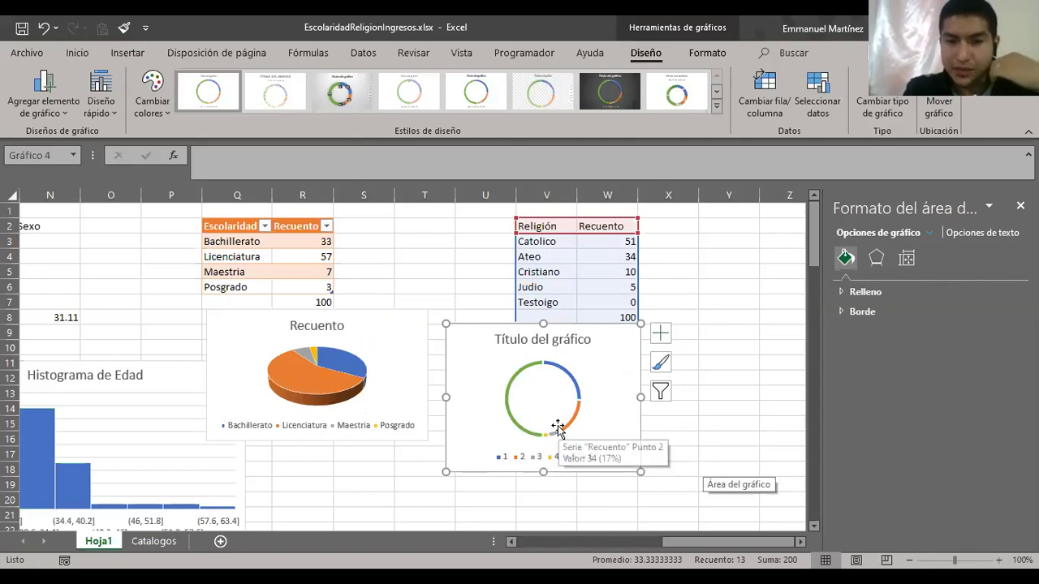
left_click(744, 333)
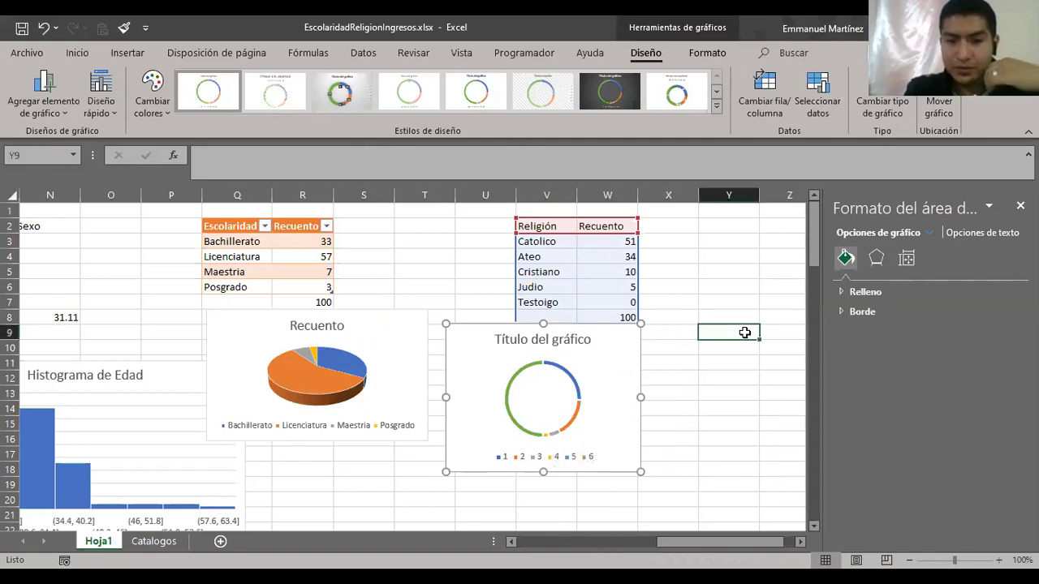
- Shrink the doughnut chart's data range to end at row 7, leaving out the total, and reposition the chart clear of the total
left_click(608, 287)
left_click(564, 337)
left_click(626, 387)
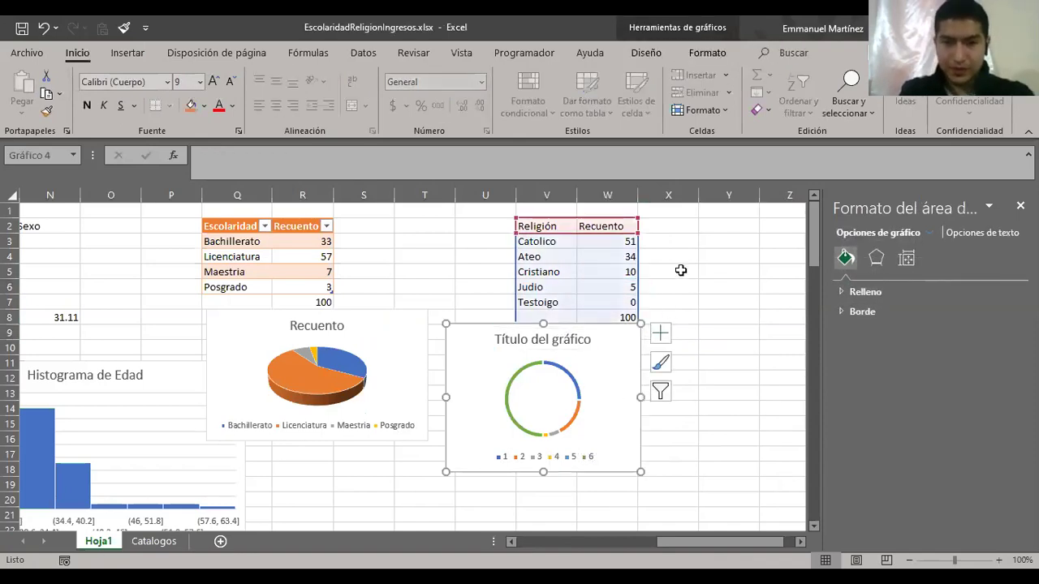
scroll(680, 269, "down", 1)
left_click_drag(580, 309, 580, 349)
left_click_drag(638, 308, 638, 293)
left_click_drag(601, 366, 608, 321)
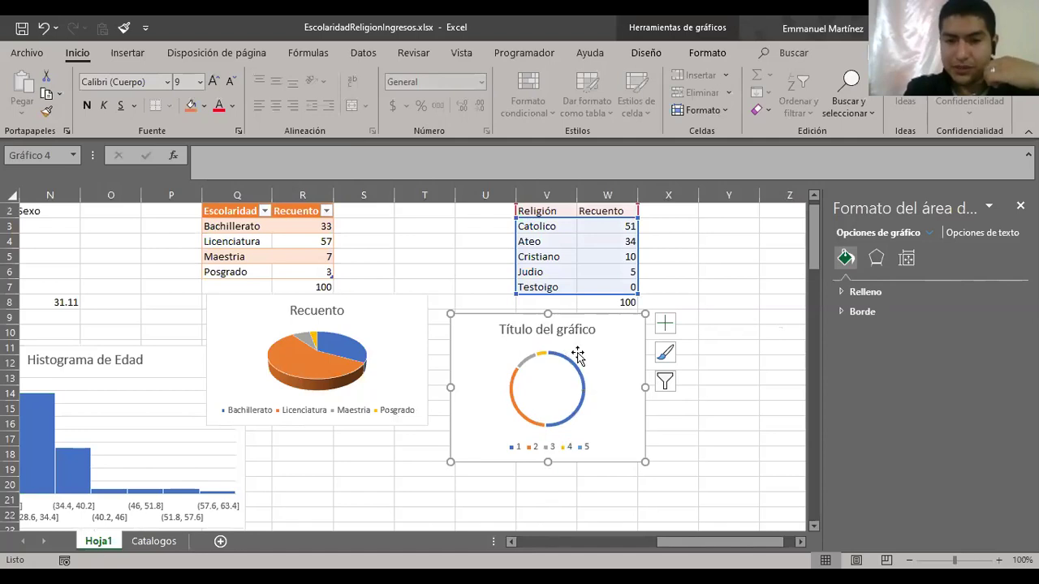
left_click(722, 318)
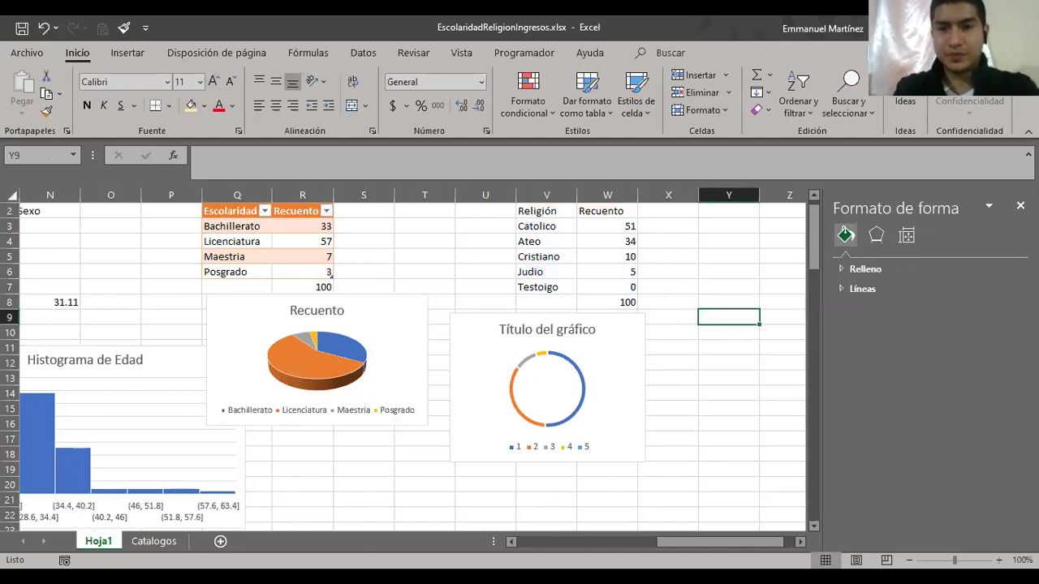
- Format the religion counts V2:W7 as a table with headers, using a medium yellow banded style
left_click(408, 322)
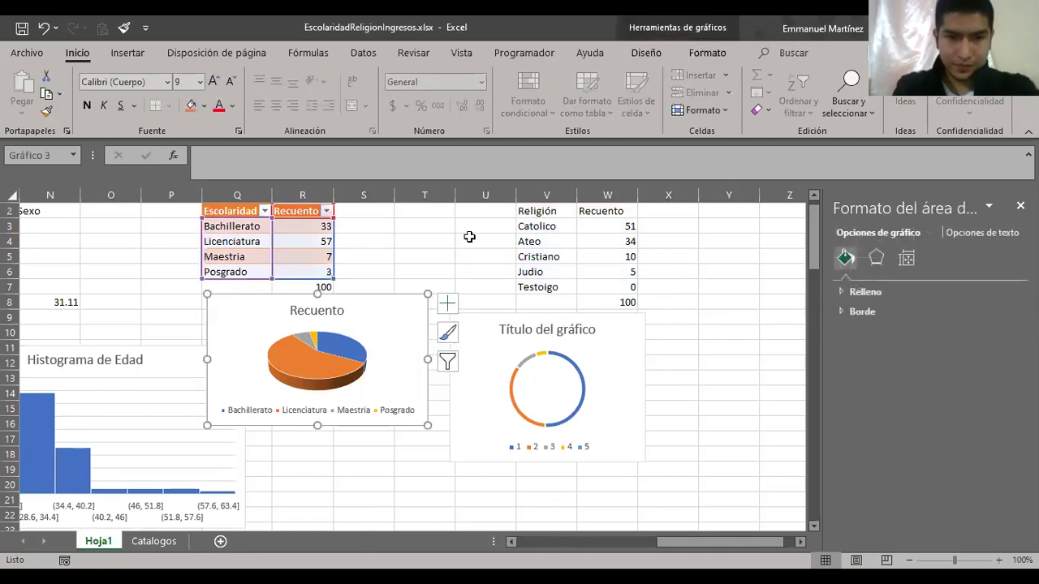
left_click(469, 237)
left_click(547, 214)
key("ctrl+shift+Right")
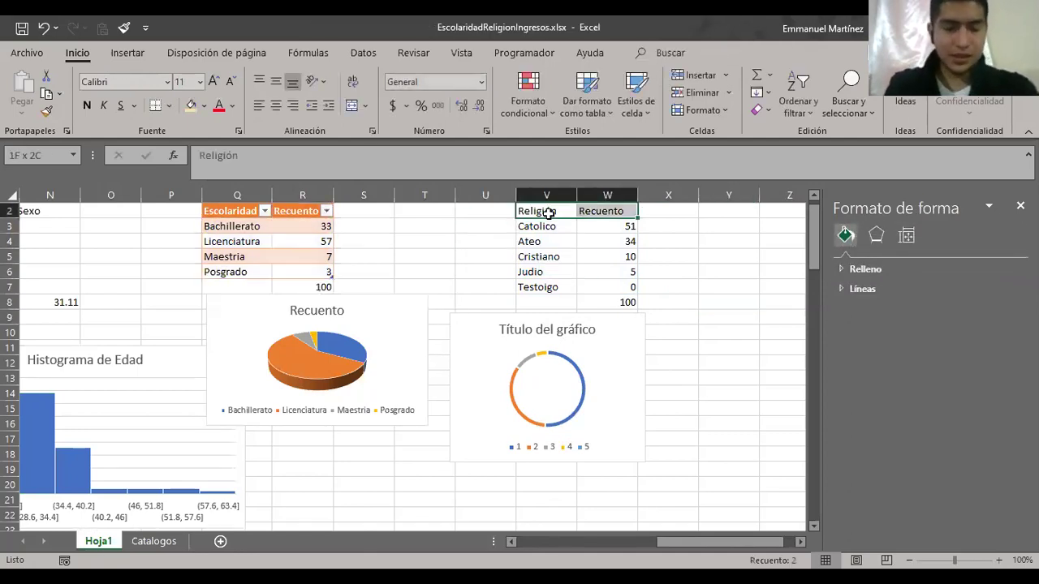
key("ctrl+shift+Down")
left_click(587, 94)
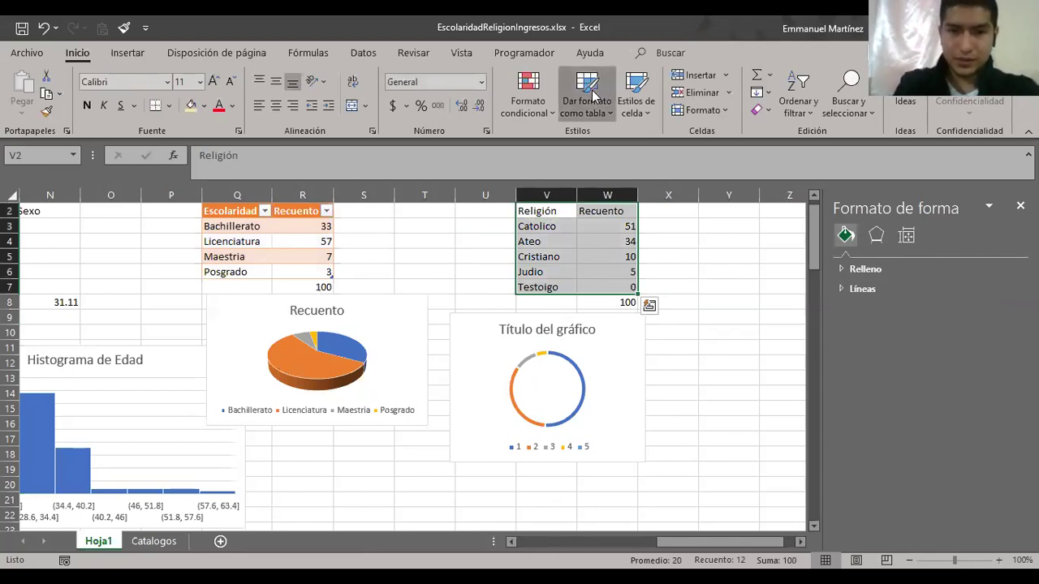
left_click(788, 323)
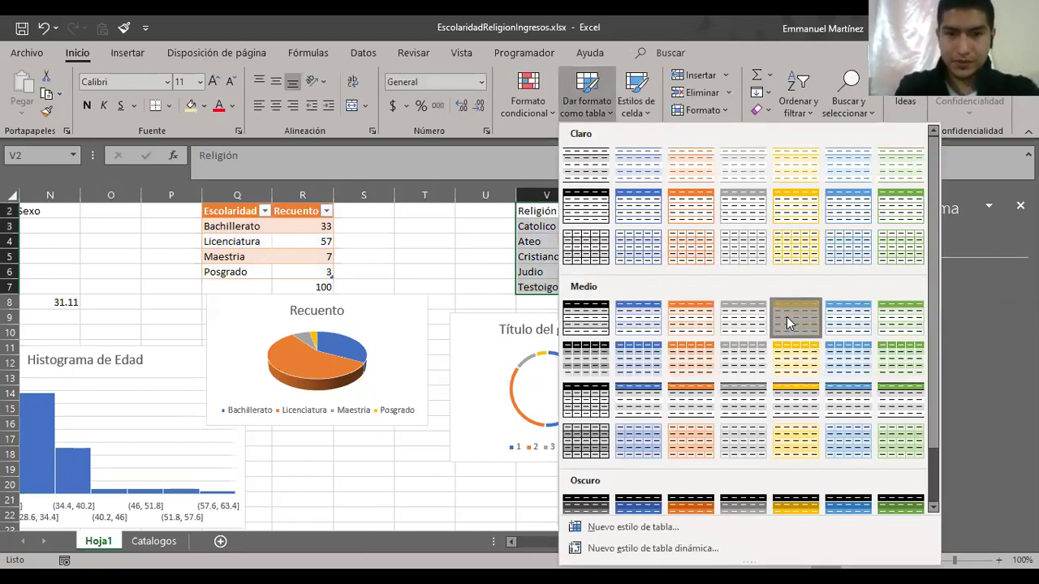
left_click(739, 321)
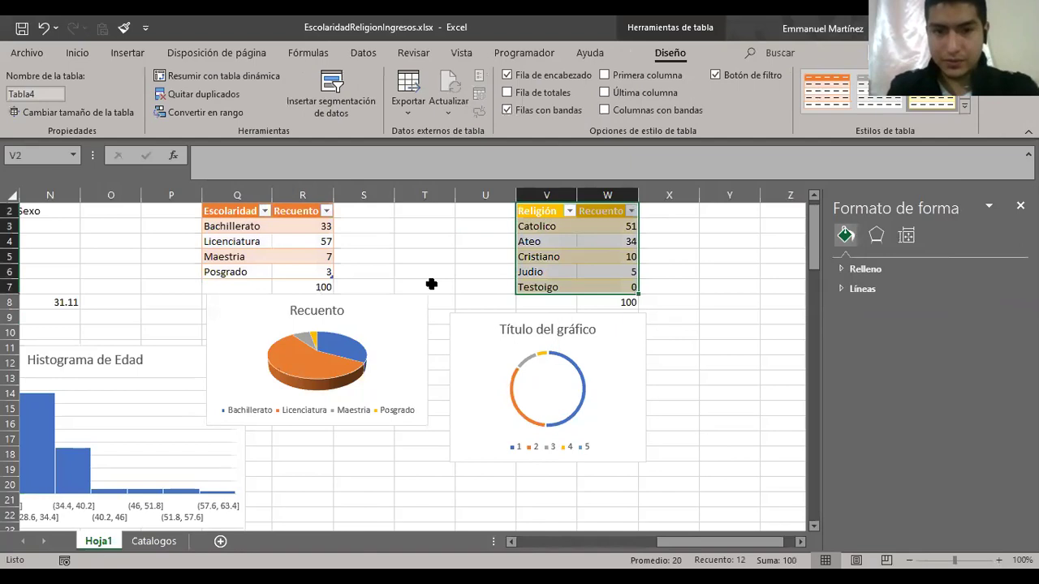
left_click(431, 284)
- Look over the existing summaries and the RangoIngresos column of the survey data
scroll(430, 284, "left", 6)
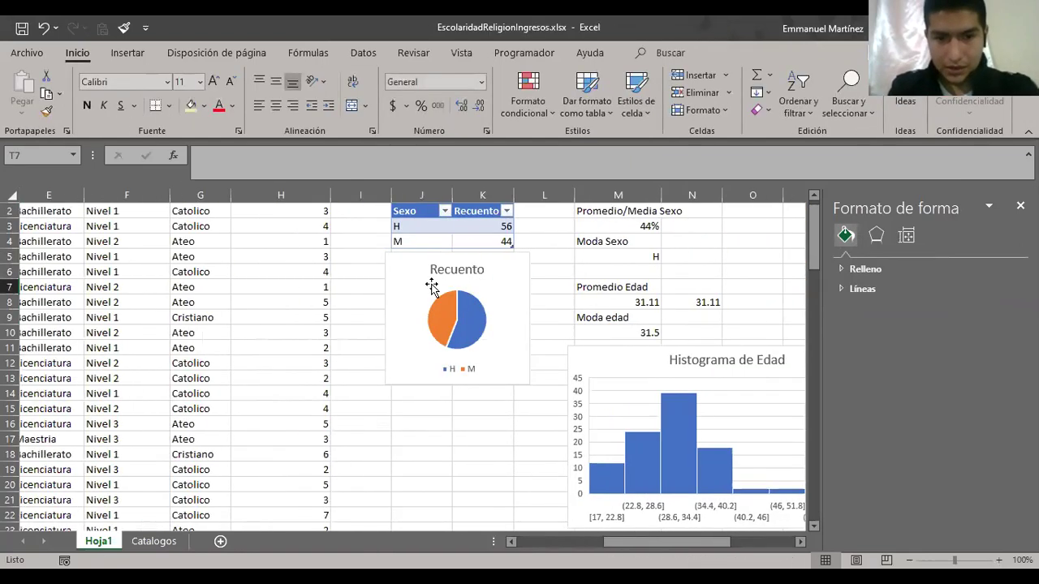
scroll(431, 284, "left", 1)
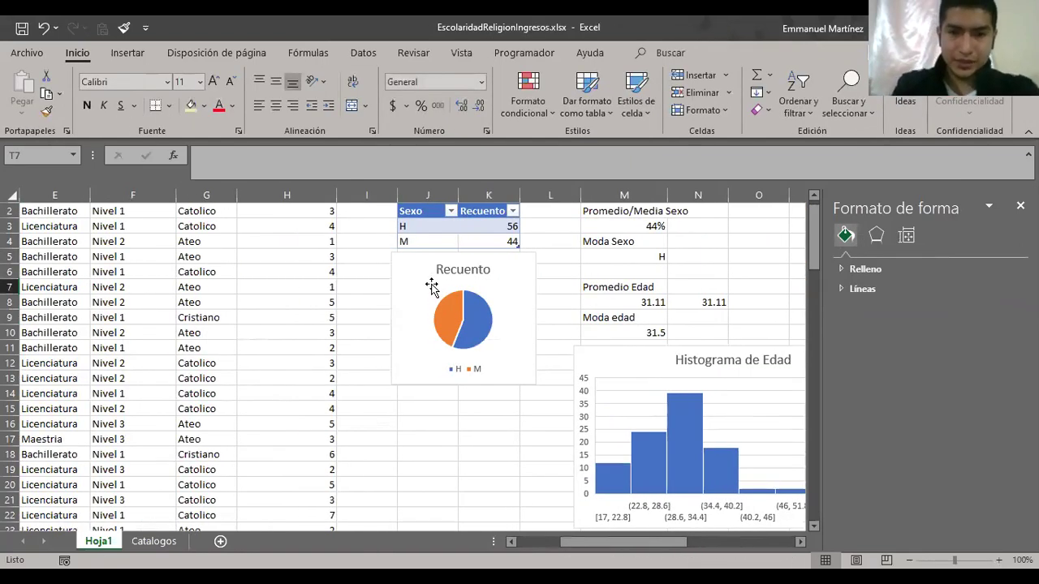
scroll(431, 287, "right", 4)
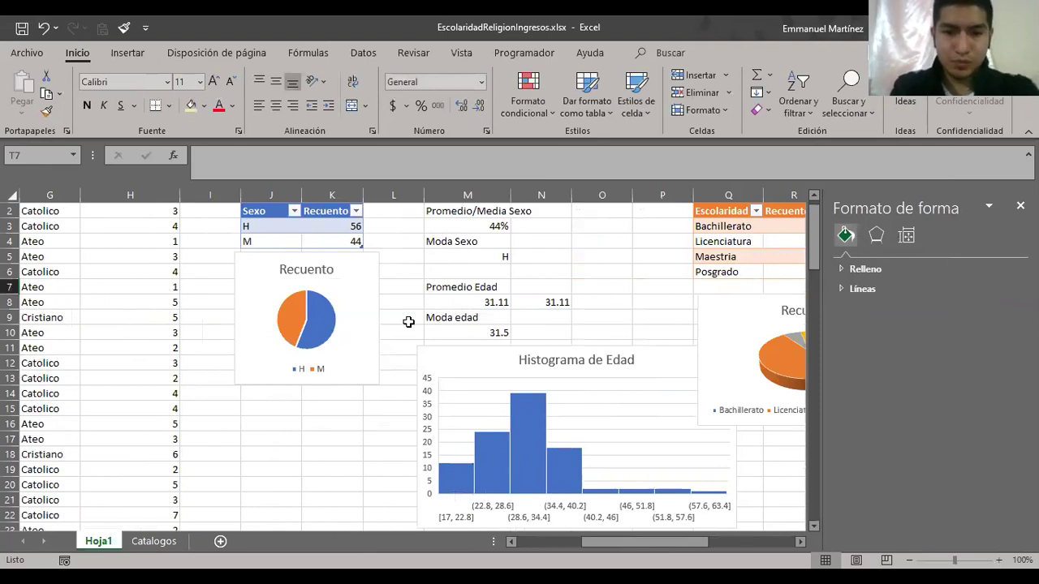
scroll(408, 322, "left", 6)
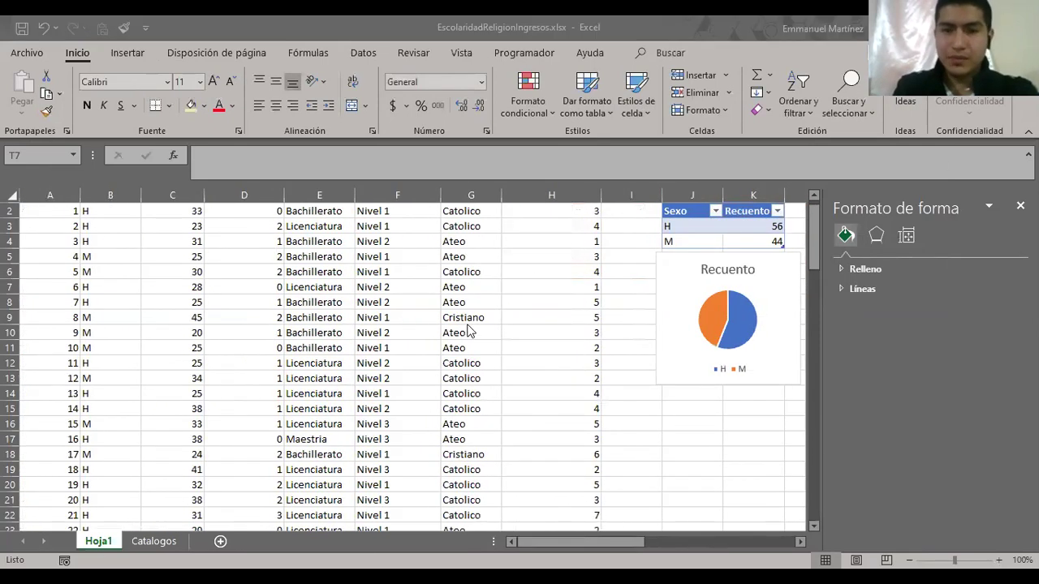
left_click(363, 280)
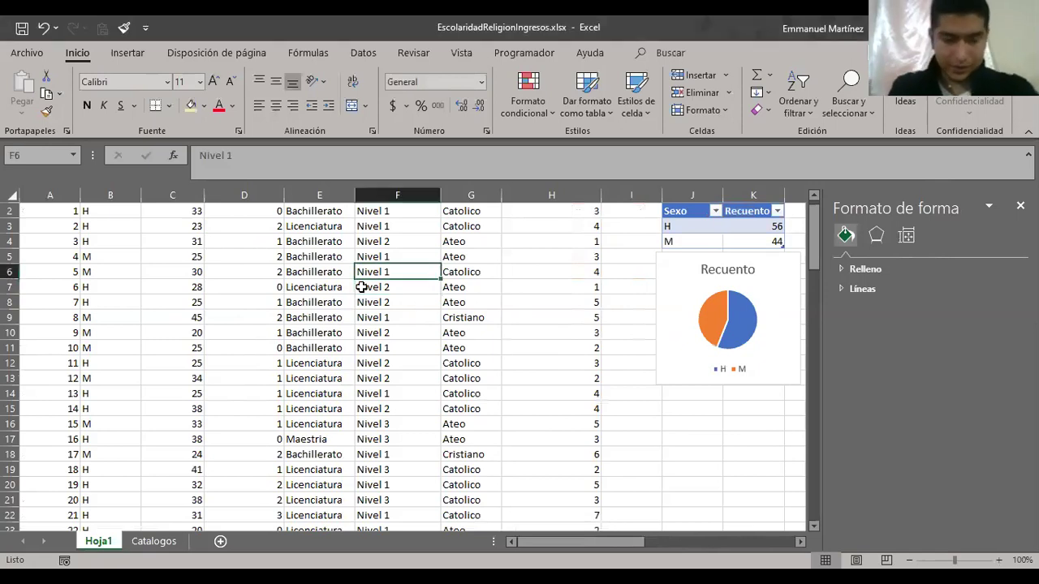
key("ctrl+Up")
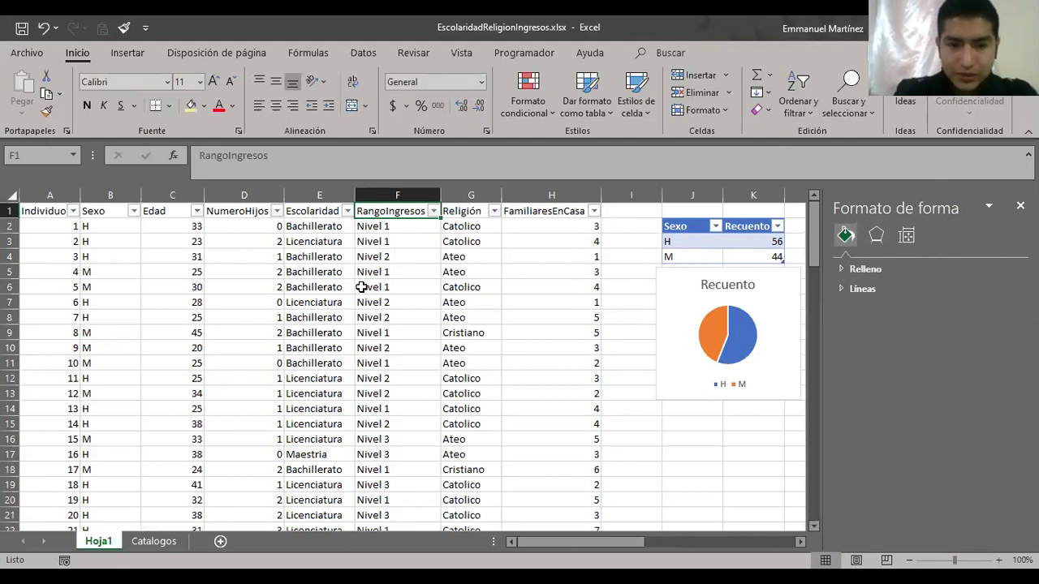
- Copy the income level table A1:C7 (Nivel, Inferior, Superior) from the Catalogos sheet
left_click(151, 542)
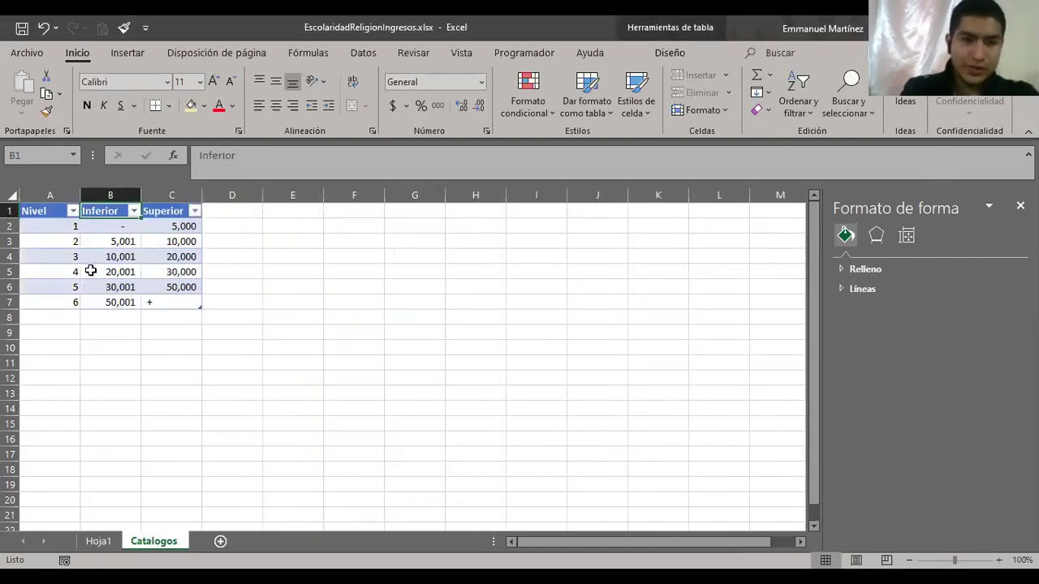
key("Left")
key("shift+Right")
key("shift+Right")
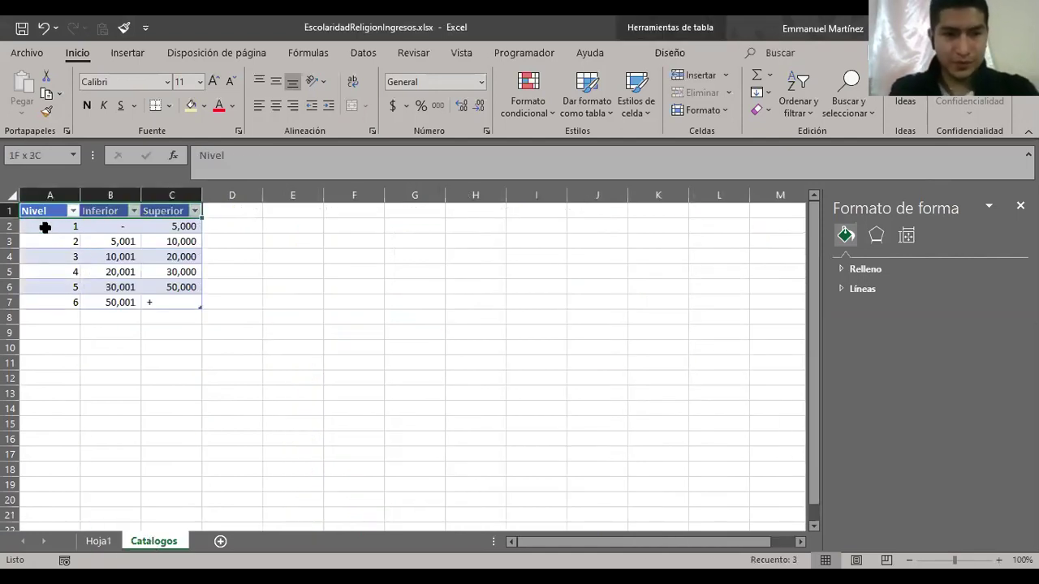
key("shift+Down")
key("shift+Down")
key("shift+Down")
key("shift+Down")
key("shift+Down")
key("shift+Down")
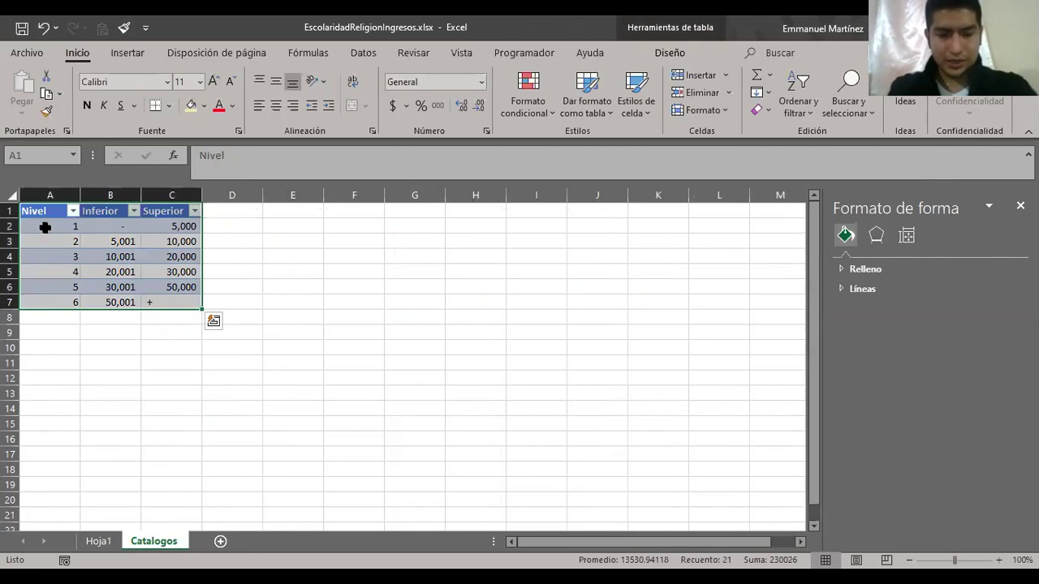
key("ctrl+c")
- Paste the copied income level table into Hoja1 starting at J23, beside the survey data
key("ctrl+Page_Up")
scroll(406, 258, "down", 3)
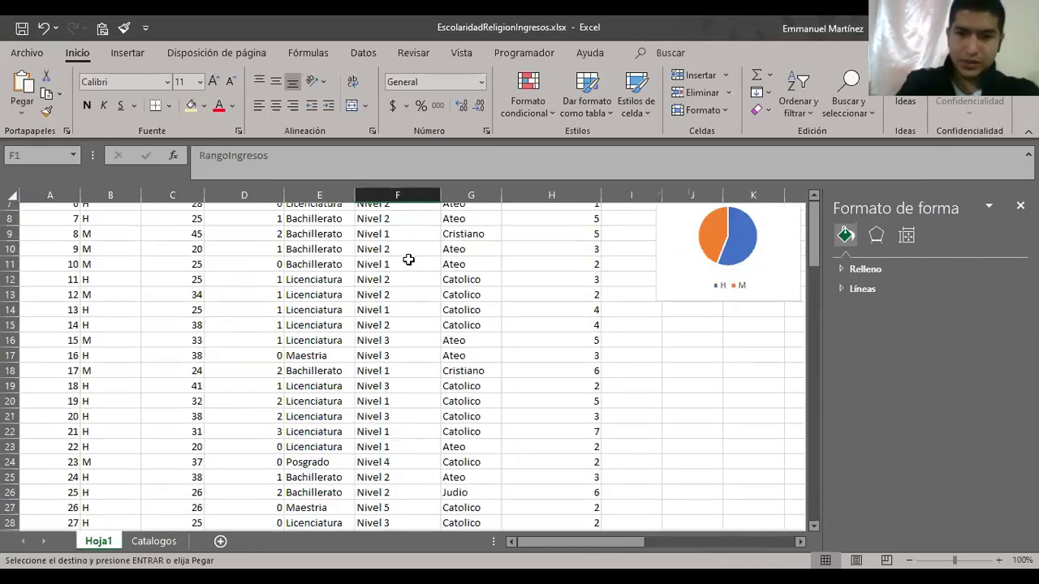
scroll(287, 341, "right", 3)
scroll(556, 463, "down", 3)
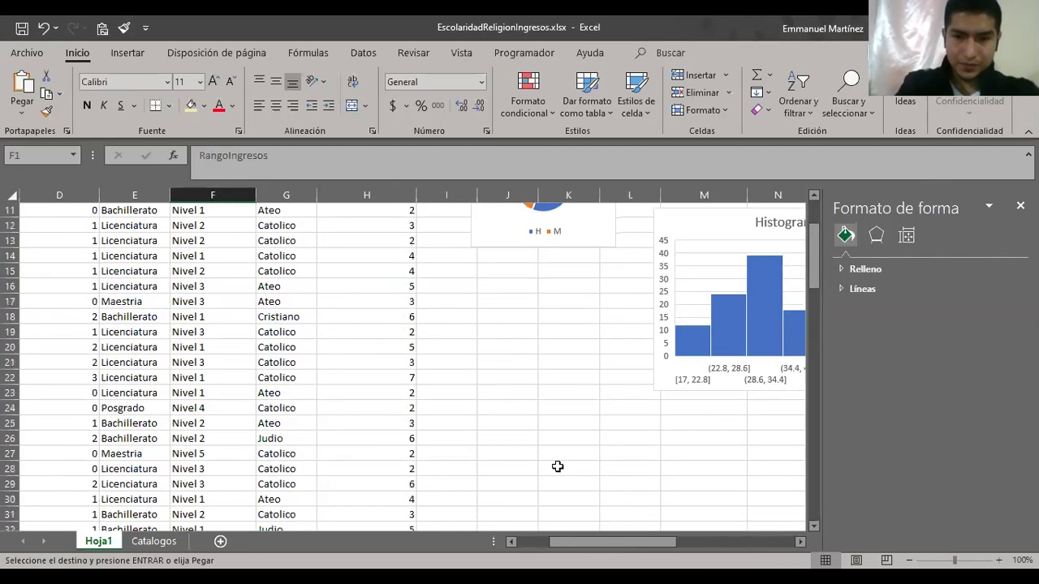
left_click(494, 334)
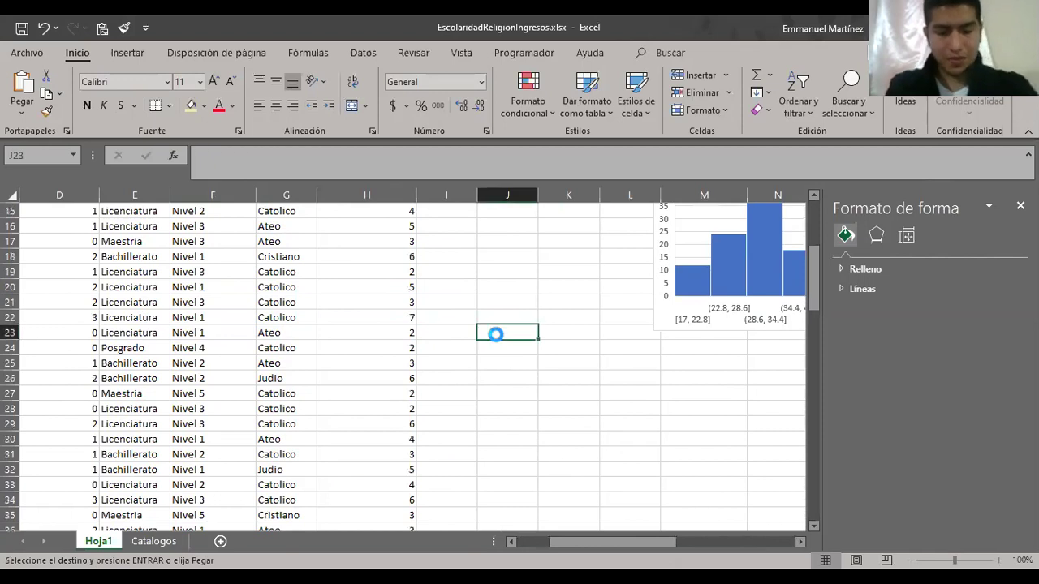
key("ctrl+v")
- Shrink the age histogram to end around row 19 and align it with column M, clear of the income level table
scroll(722, 317, "up", 3)
left_click(707, 302)
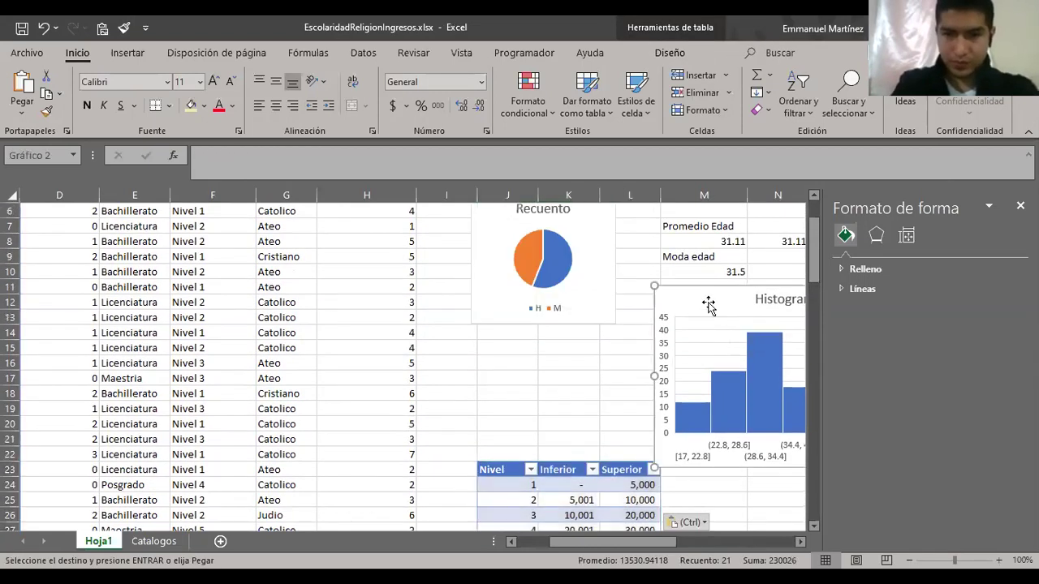
left_click_drag(655, 469, 691, 406)
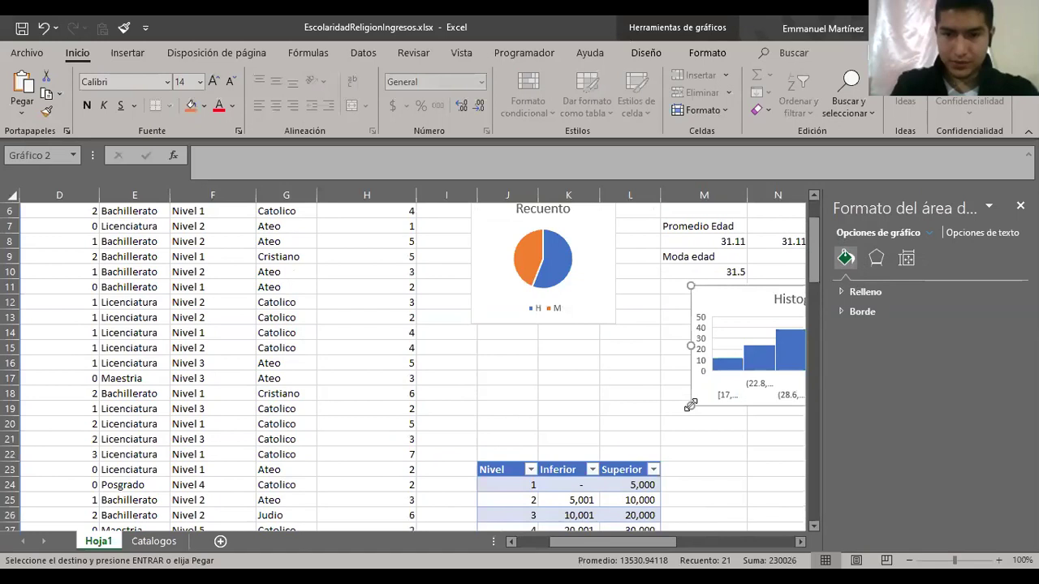
left_click_drag(747, 297, 707, 297)
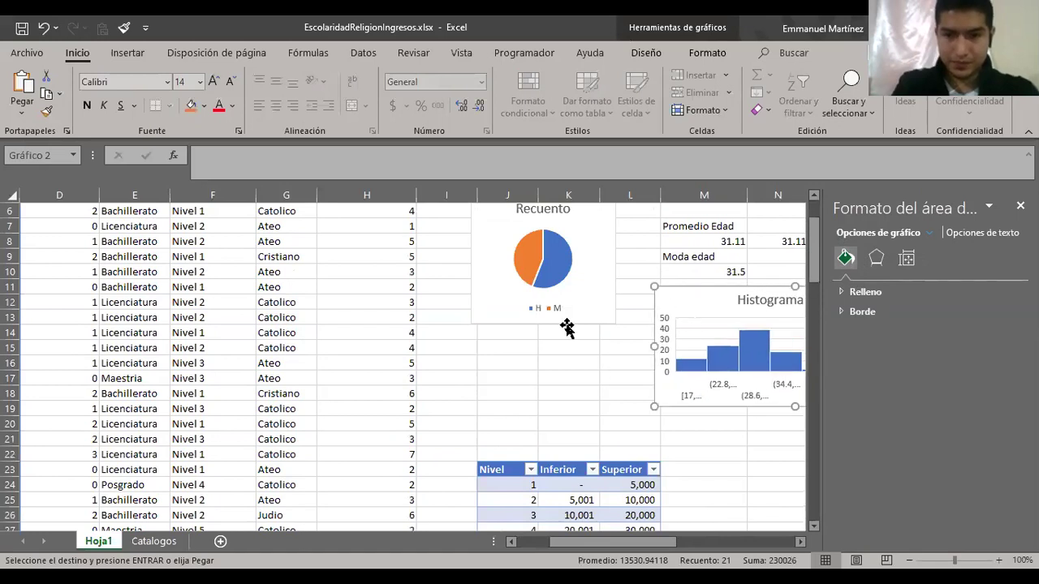
- Replace the first level in J24 of the income table with "Nivel 1" to match the RangoIngresos labels
scroll(566, 325, "down", 1)
scroll(566, 325, "down", 2)
left_click(494, 317)
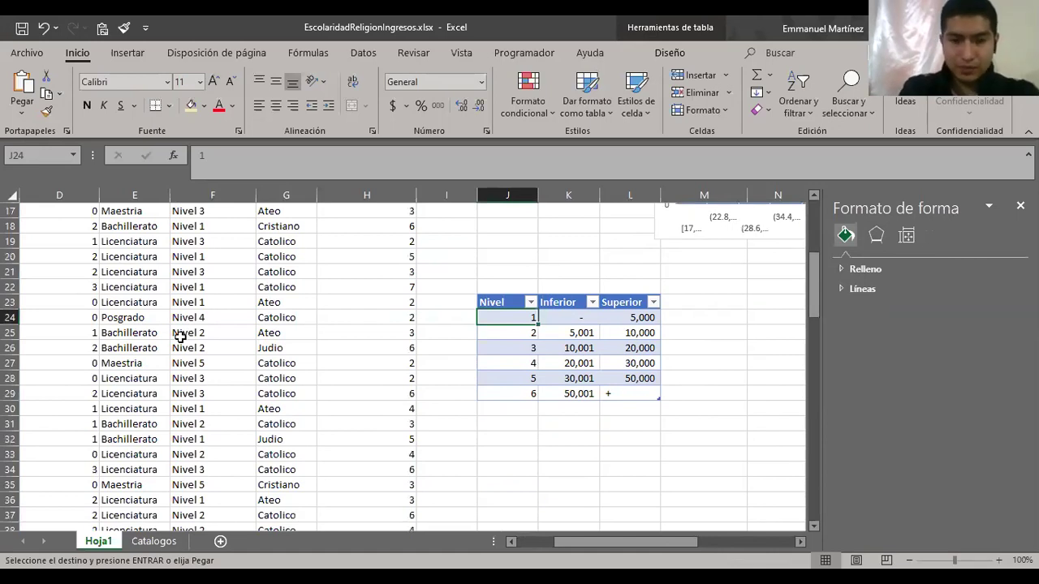
scroll(241, 347, "up", 5)
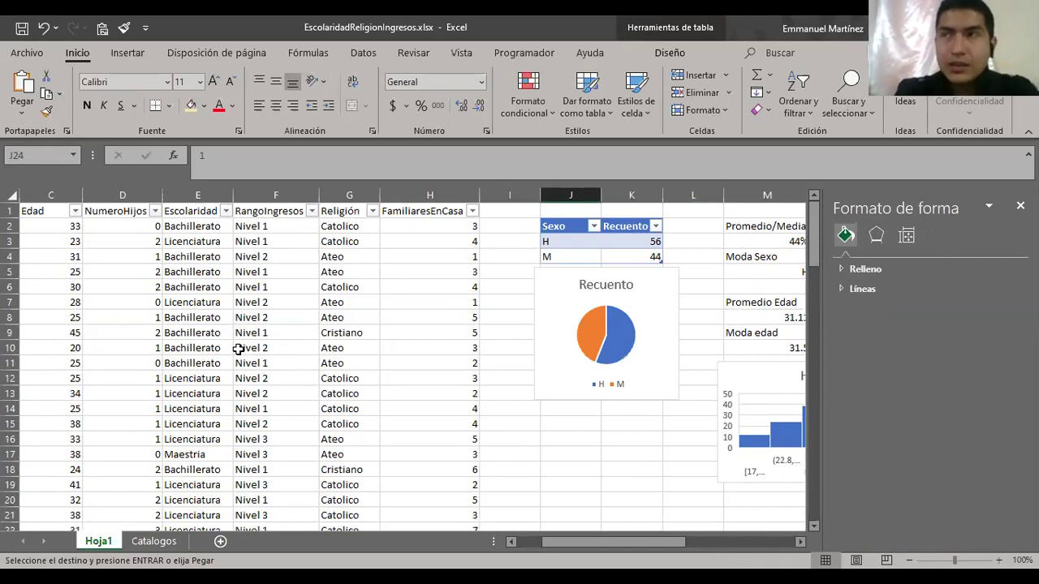
scroll(434, 294, "down", 5)
scroll(434, 295, "right", 1)
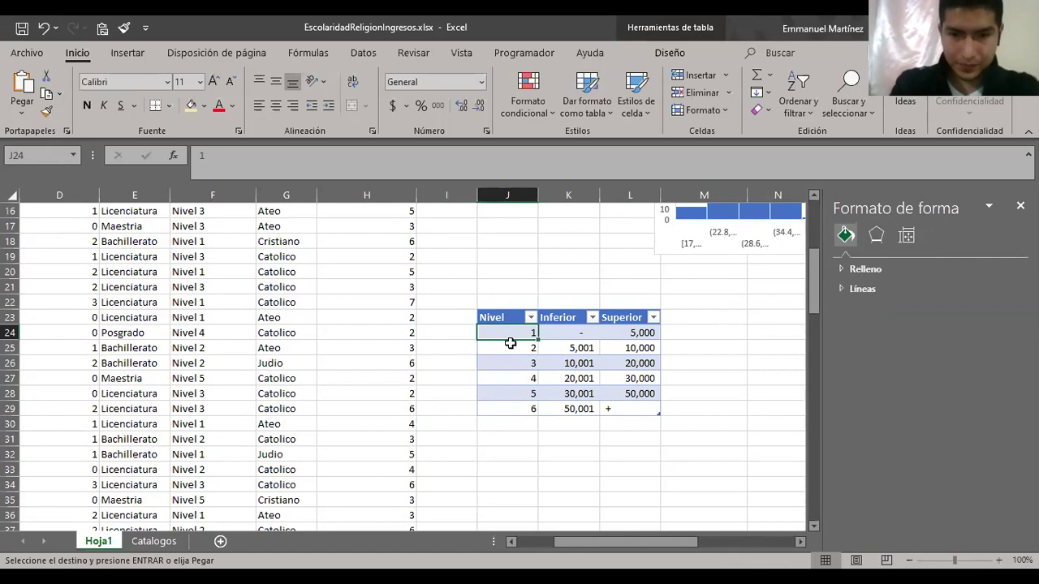
key("Up")
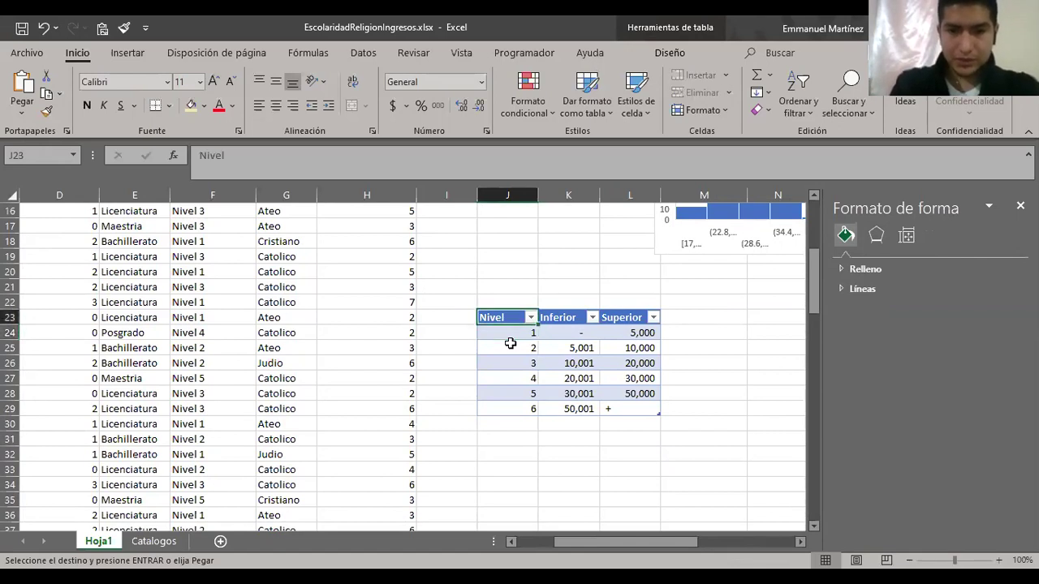
key("Escape")
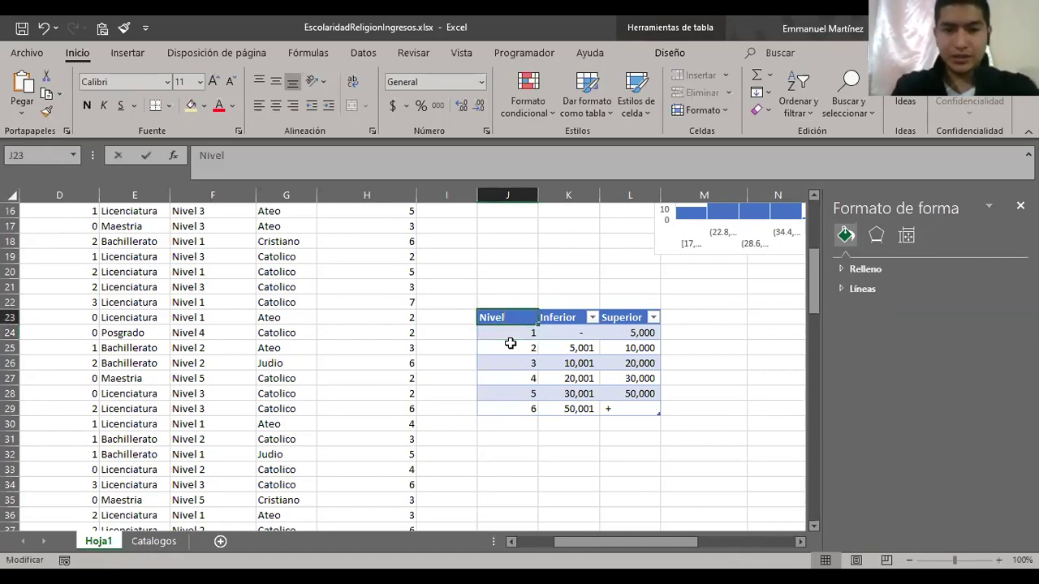
key("Up")
key("Down")
key("Down")
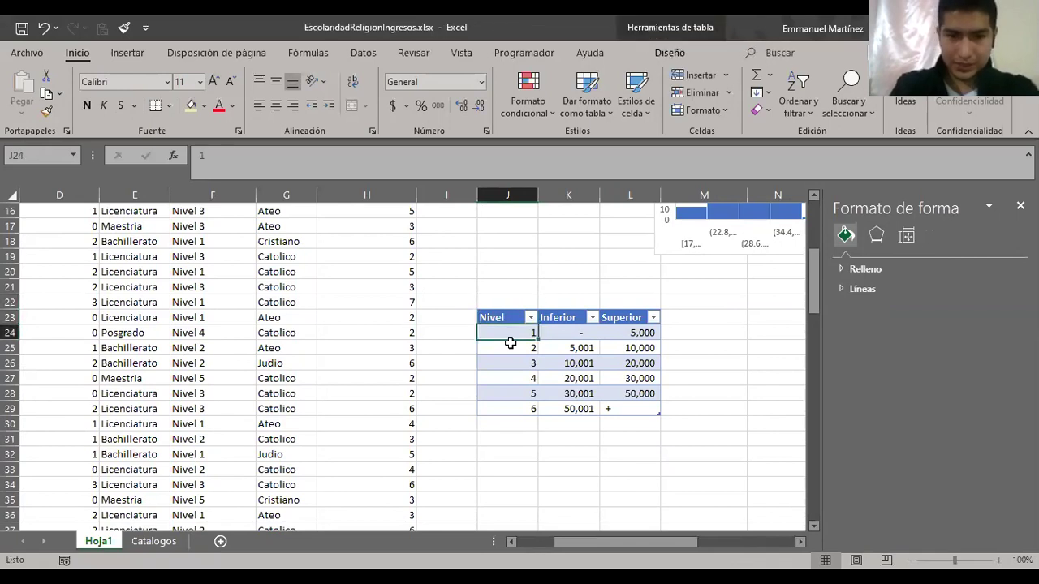
type("Nivel 1")
key("Return")
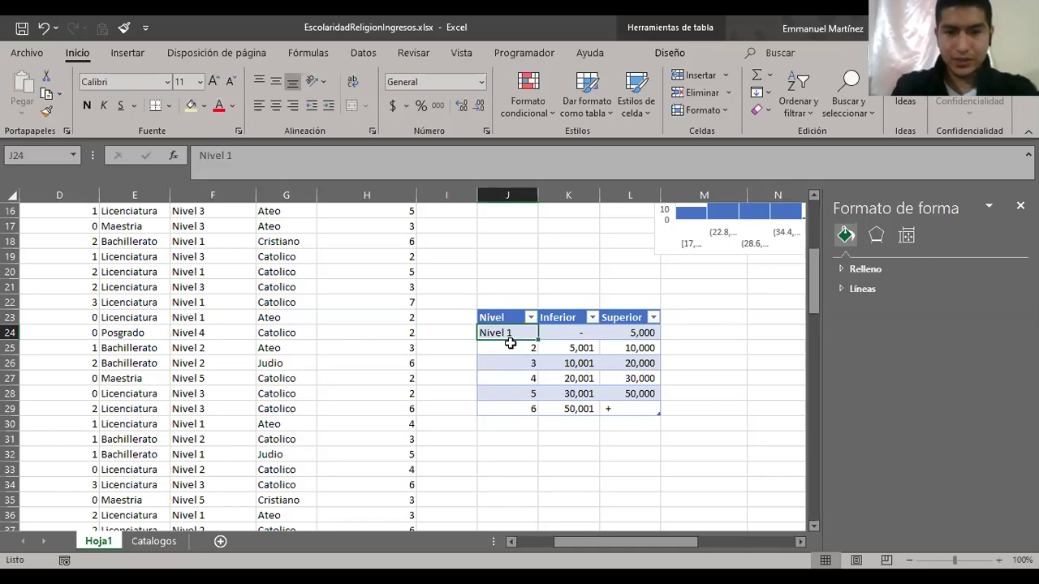
- Enter "Nivel 2" in J25 and fill the level labels down through "Nivel 6" in J29
type("Nivel 1")
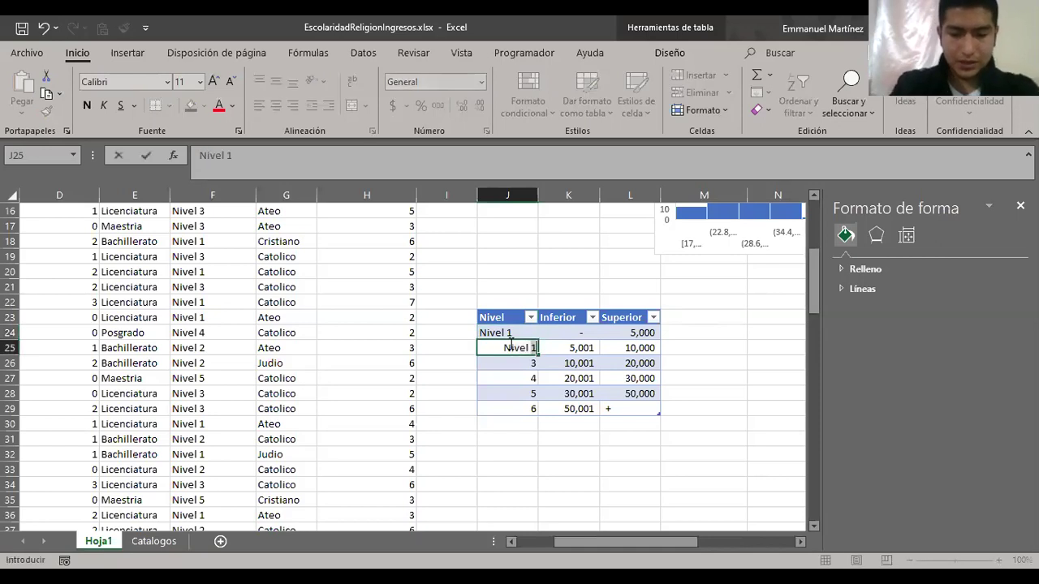
key("Return")
left_click(511, 347)
double_click(511, 346)
key("BackSpace")
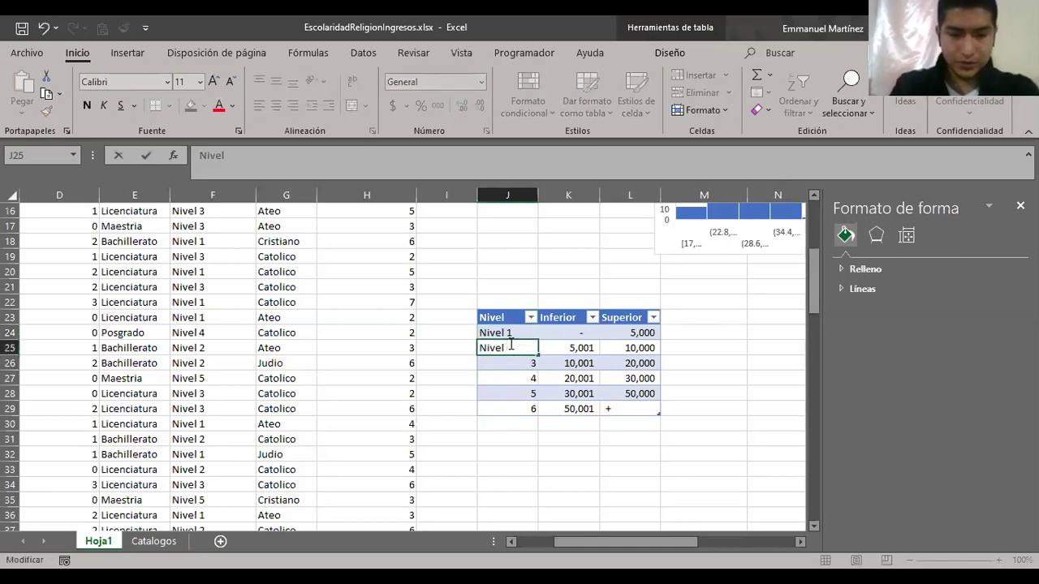
type("2")
key("Return")
left_click_drag(508, 333, 525, 410)
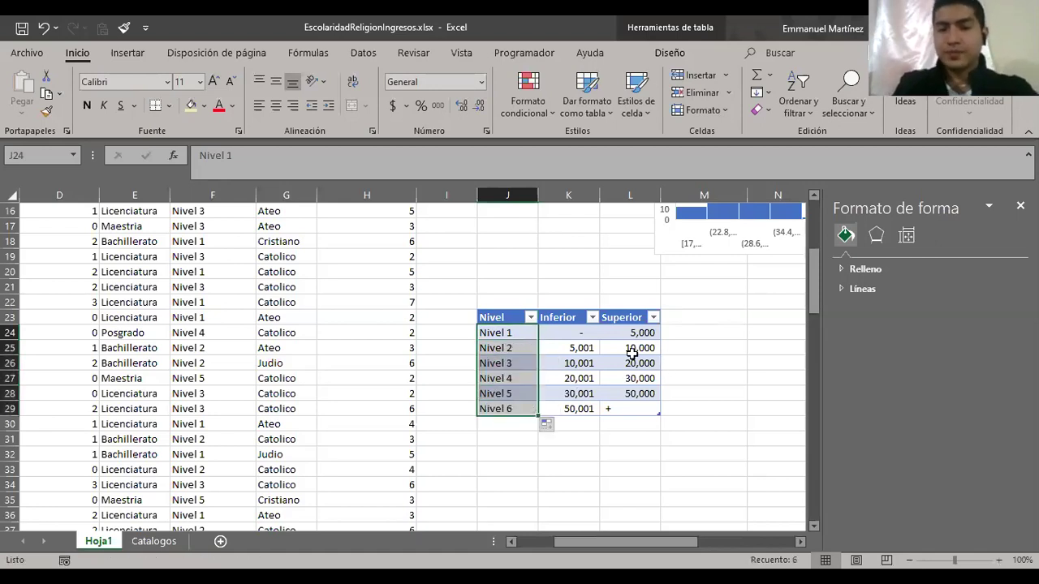
- Add a "Recuento" column to the income level table with its header in M23
left_click(632, 352)
key("Right")
key("Right")
key("Left")
key("Up")
key("Up")
key("Left")
key("Left")
key("Right")
key("Right")
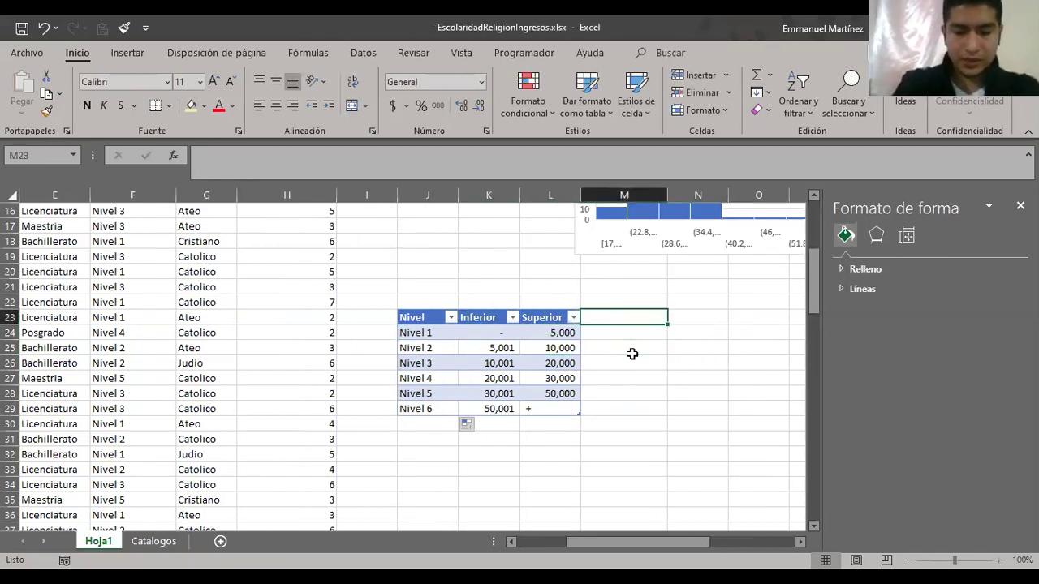
type("Recuento")
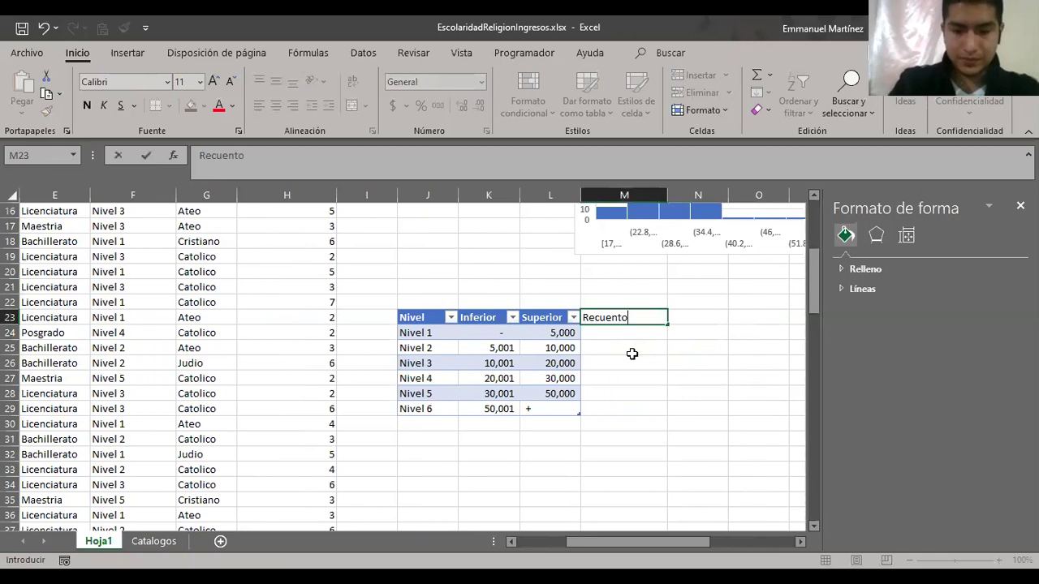
key("Return")
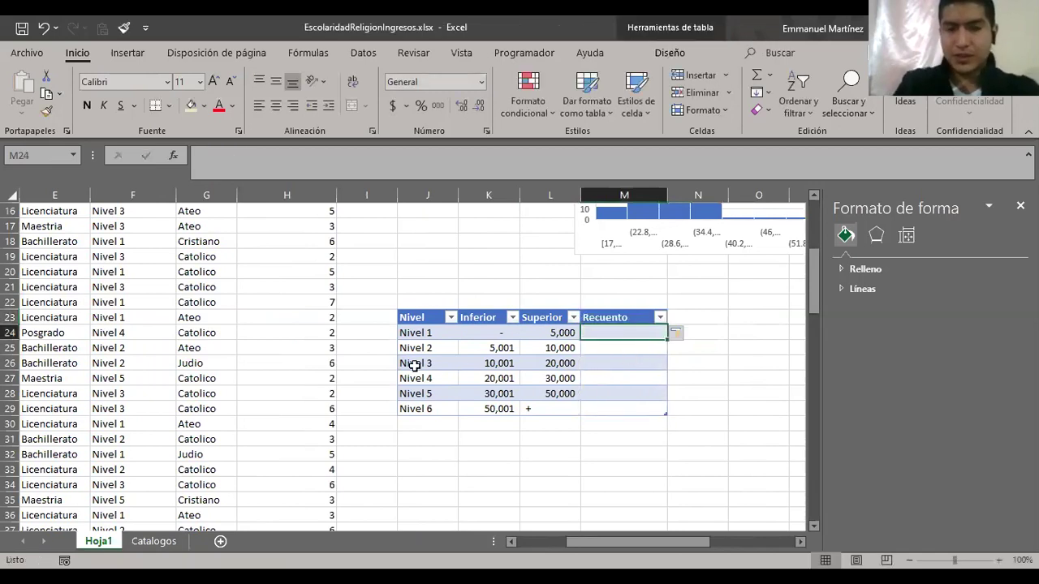
scroll(408, 365, "left", 2)
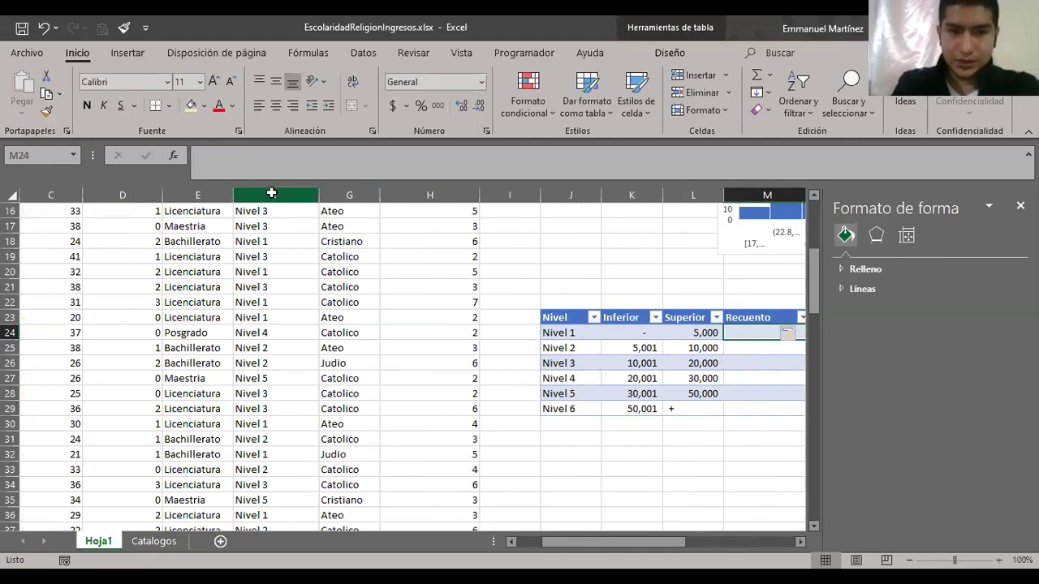
left_click(273, 194)
scroll(248, 193, "up", 5)
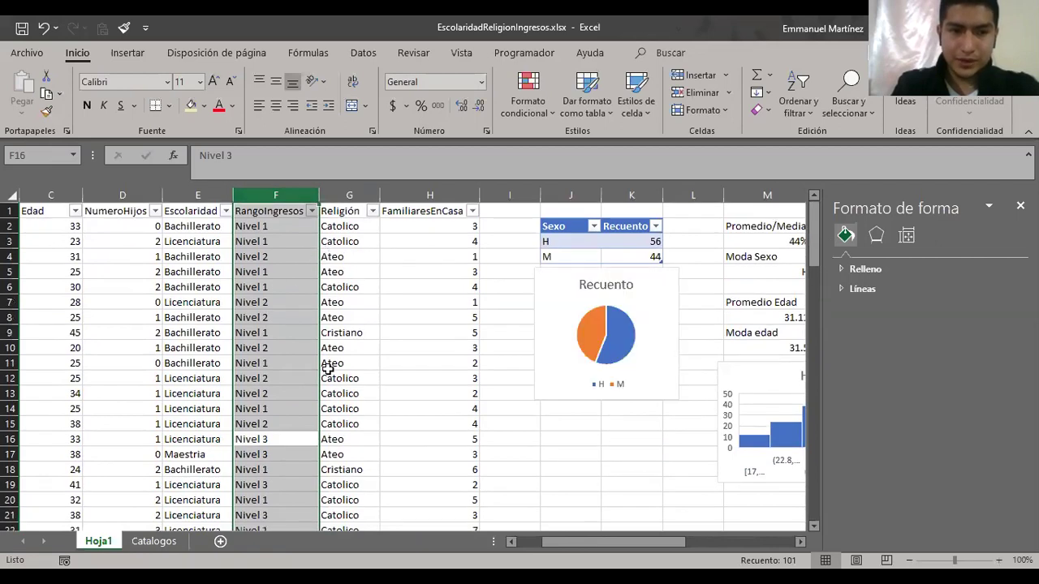
scroll(324, 366, "down", 5)
scroll(328, 370, "right", 2)
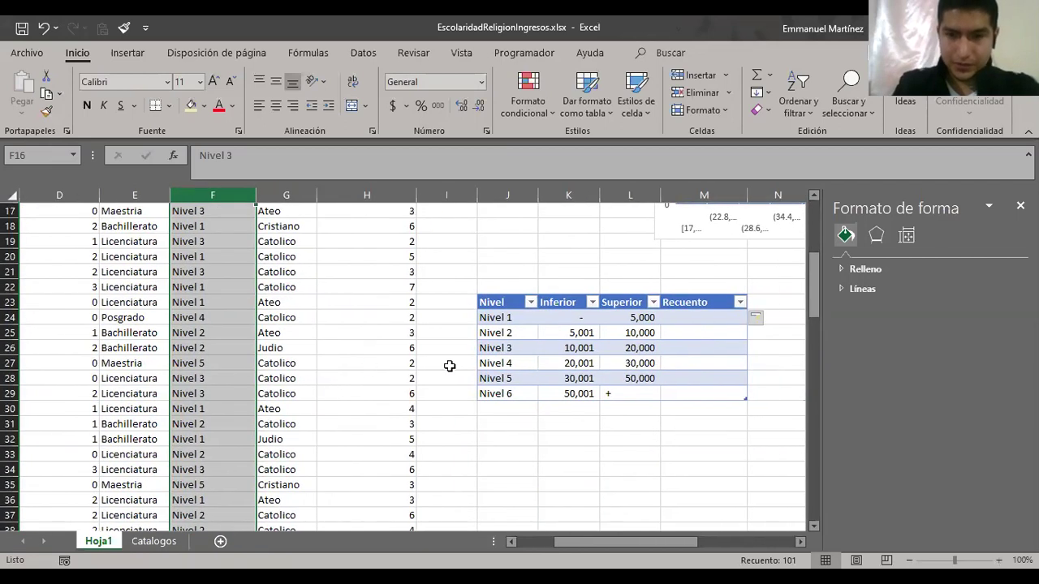
left_click(681, 323)
type("+")
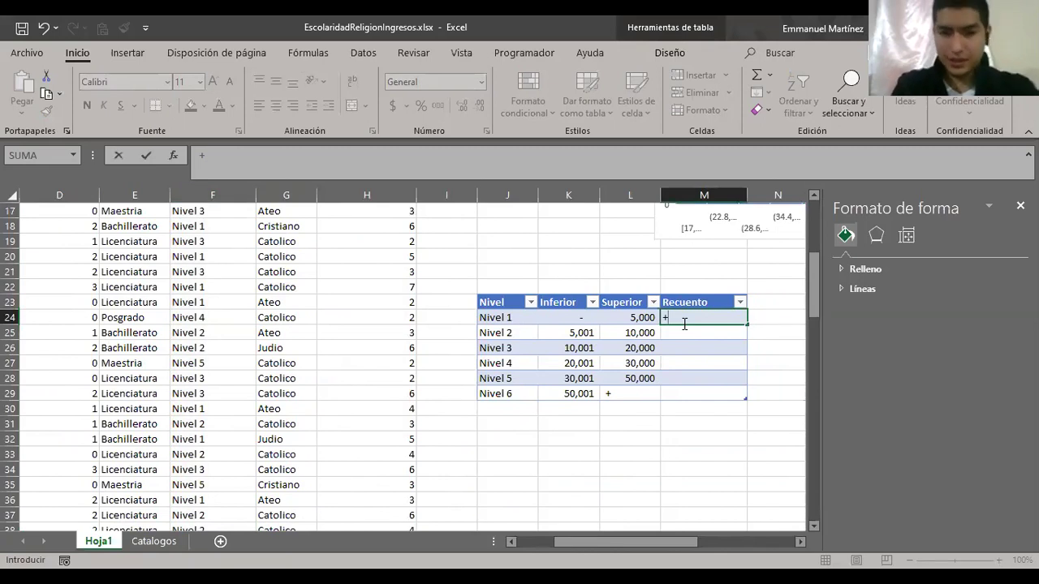
type("CONTAR.SI(")
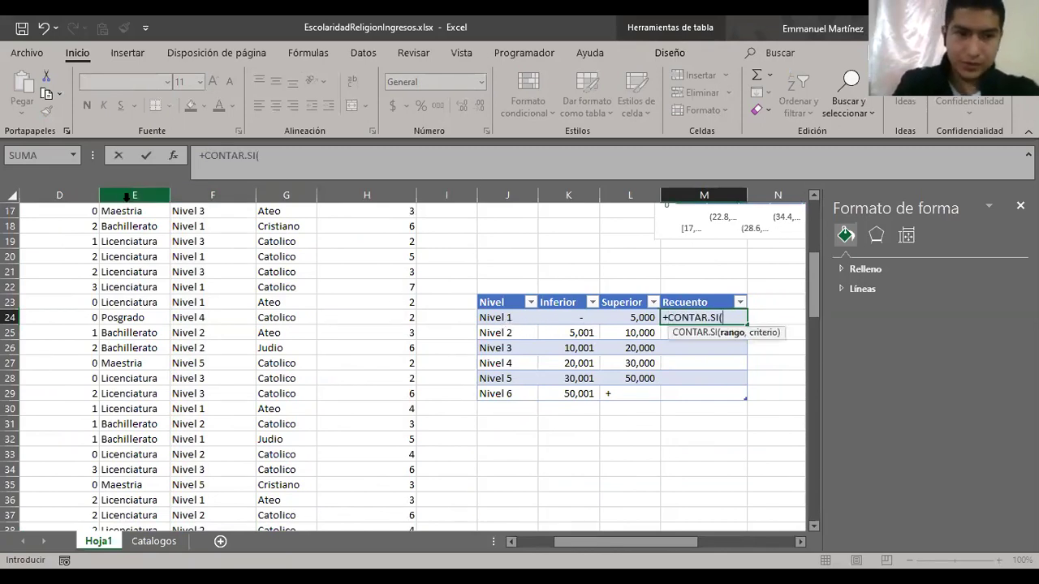
left_click(193, 194)
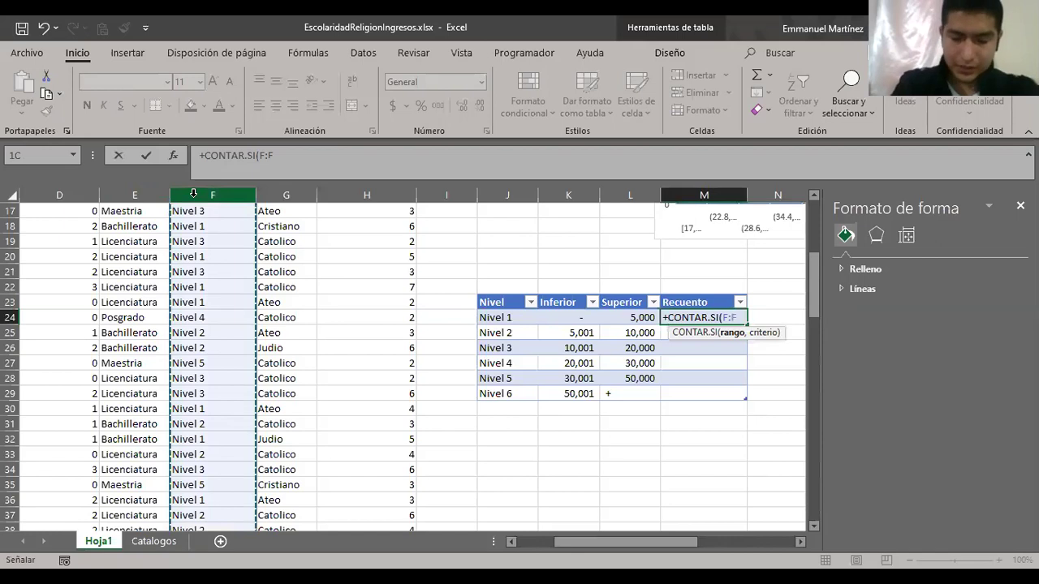
type(",")
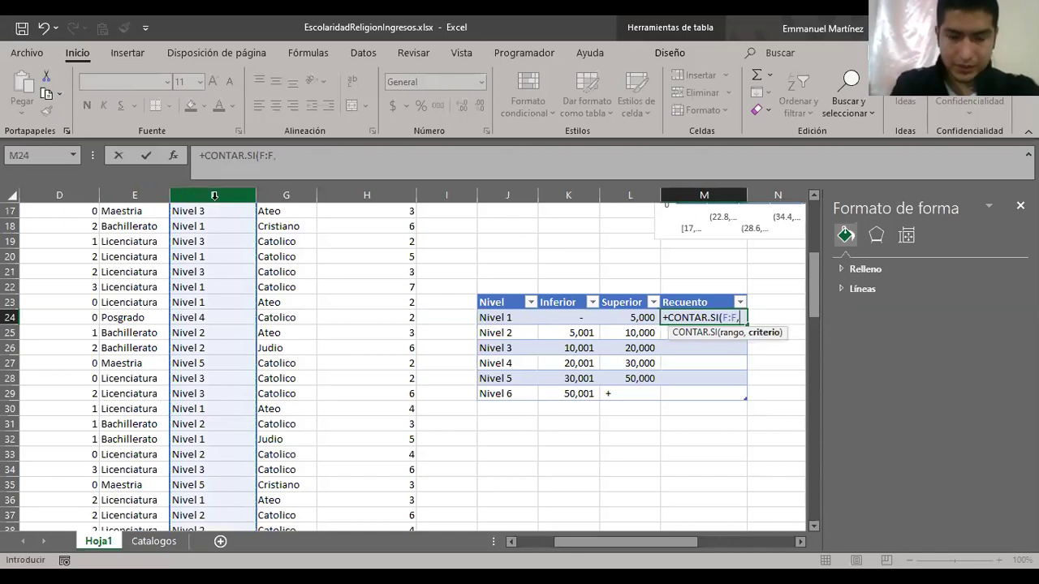
left_click(501, 319)
type(")")
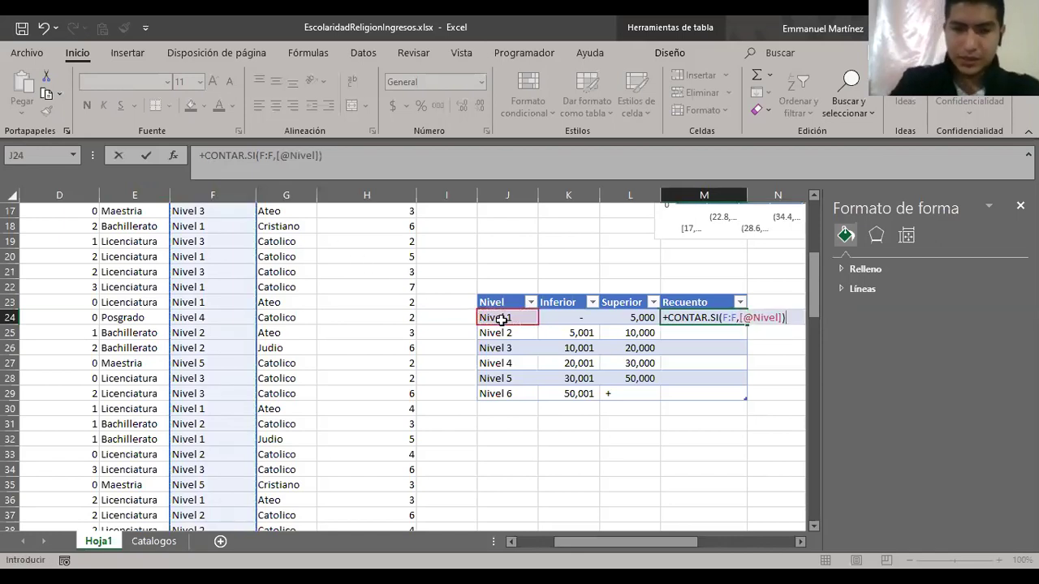
key("Return")
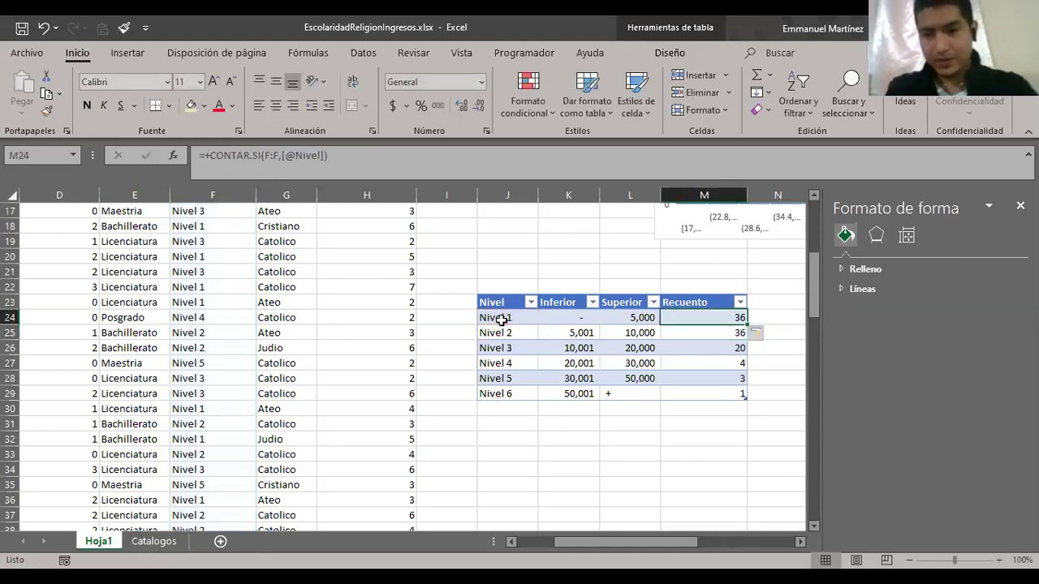
key("Up")
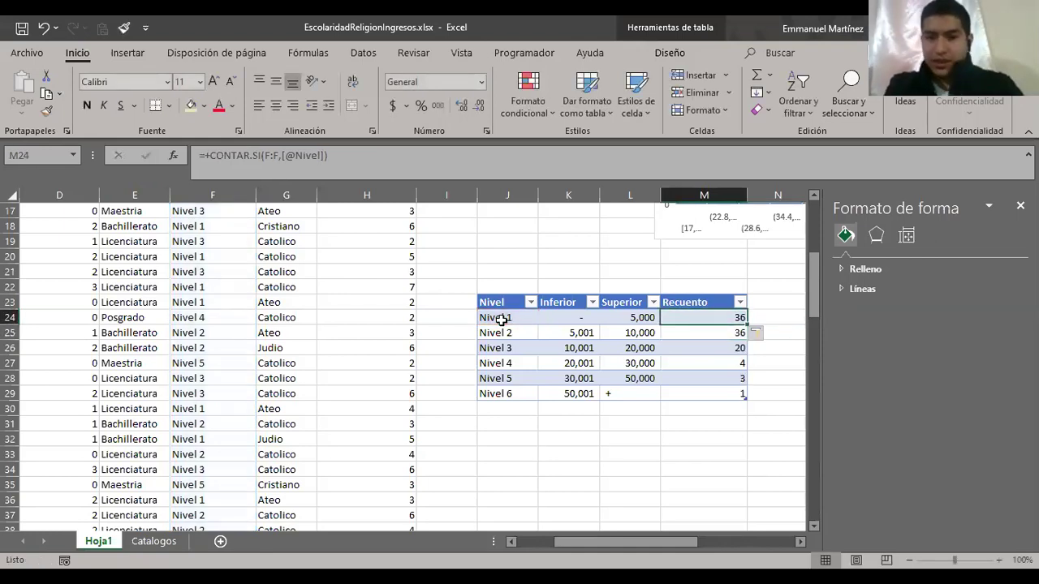
- Review the Recuento value of each income level against its Inferior and Superior limits, including Nivel 1 and Nivel 2 combined
scroll(502, 320, "right", 1)
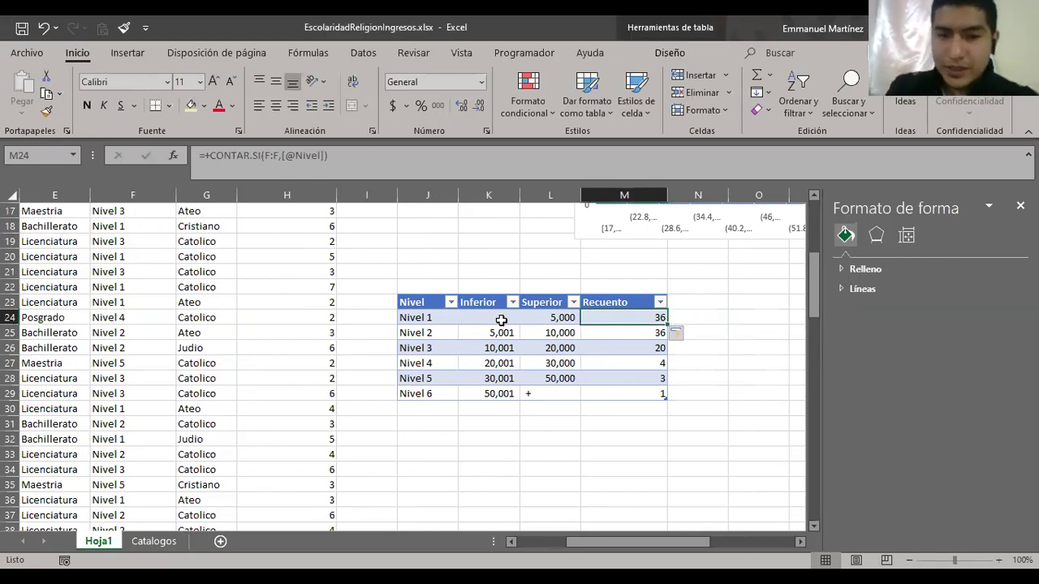
key("Left")
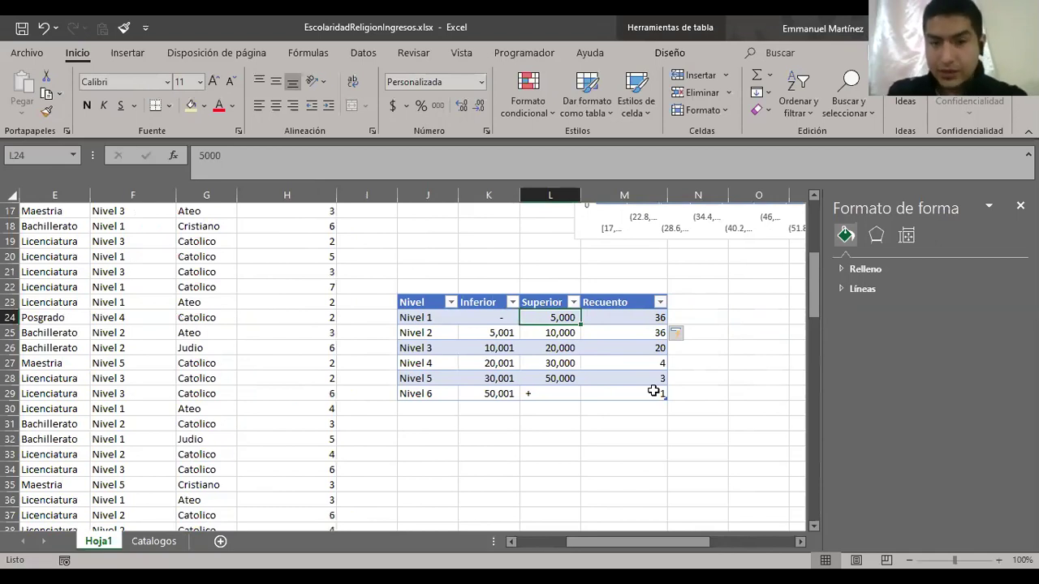
key("Down")
key("Right")
key("Left")
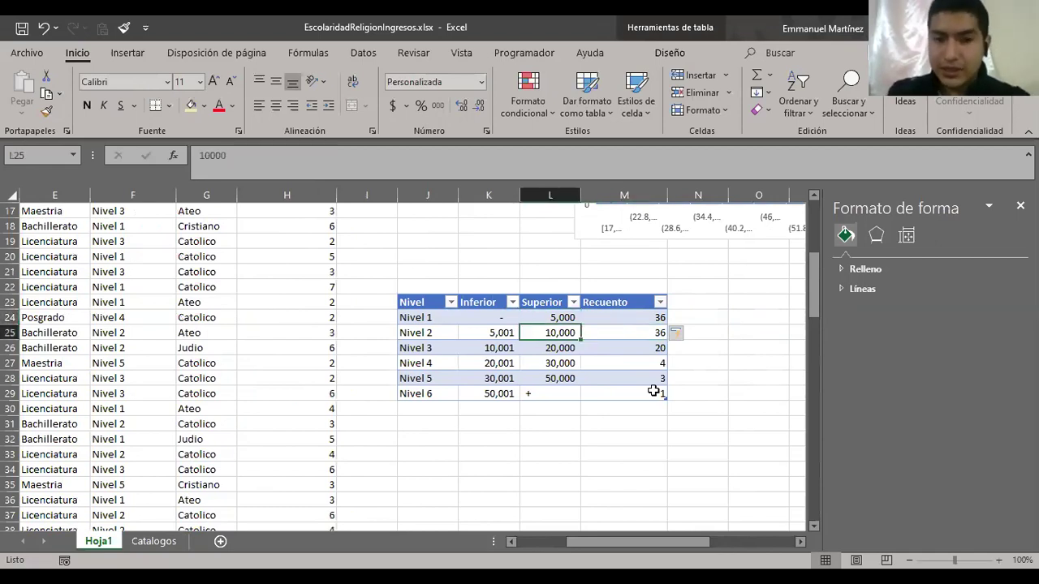
key("Down")
key("Right")
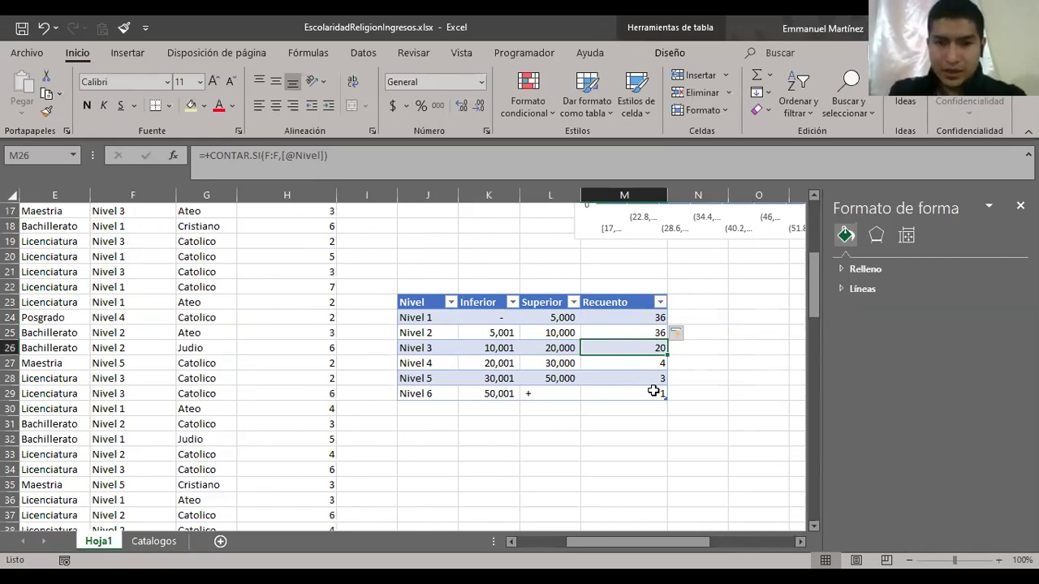
key("Down")
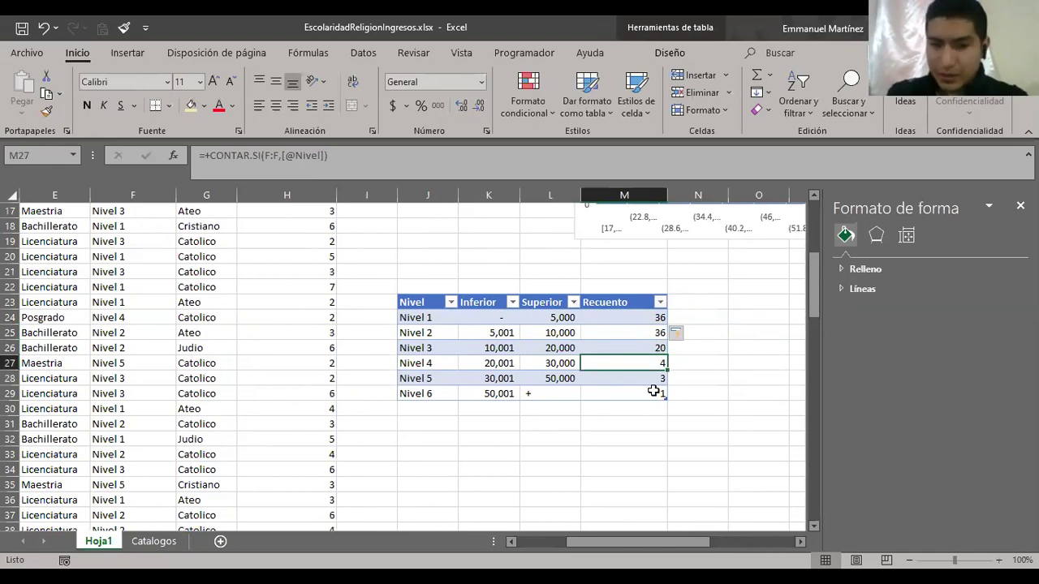
key("Down")
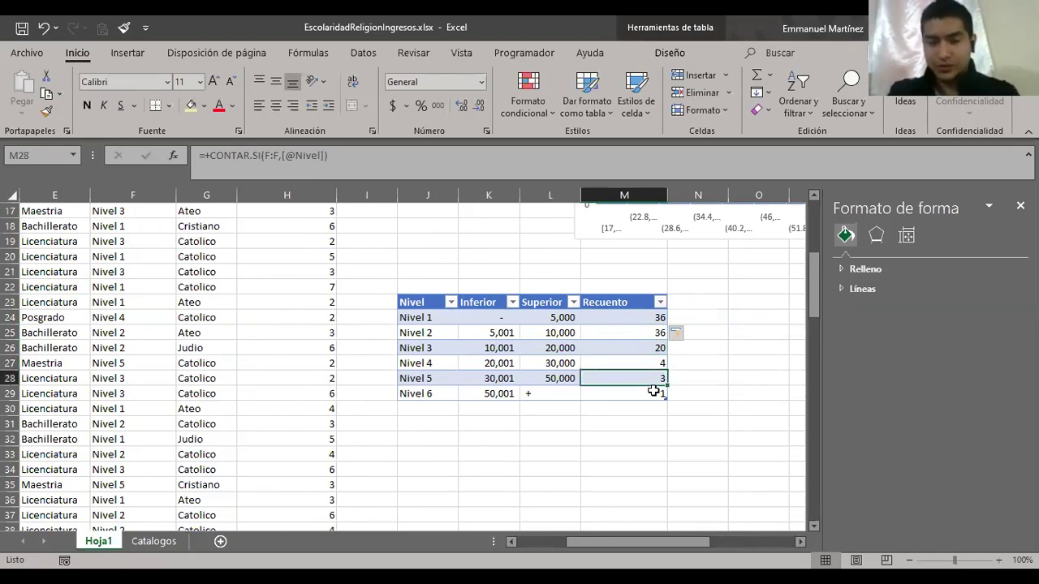
key("Down")
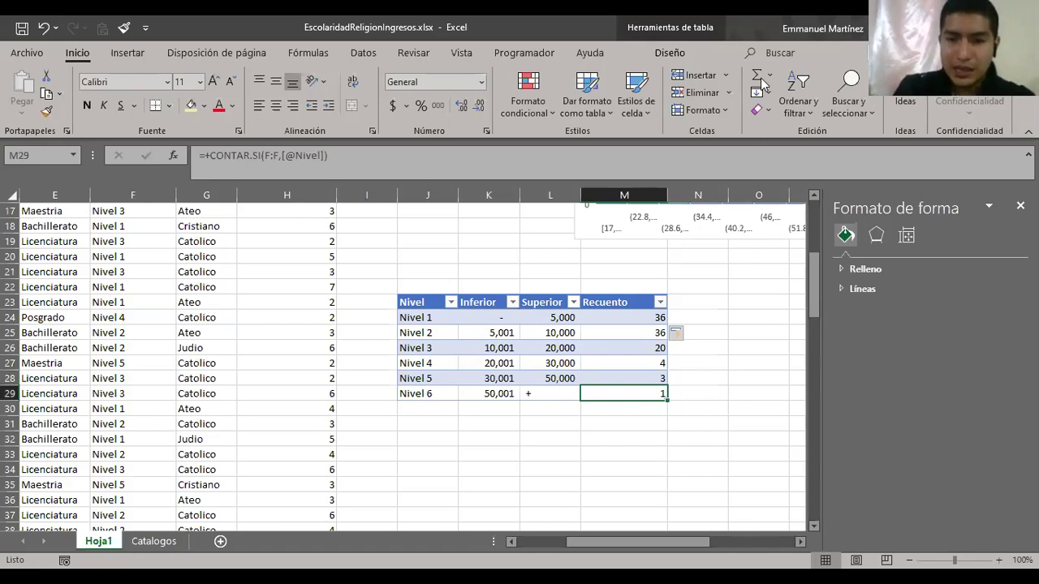
left_click_drag(632, 318, 633, 332)
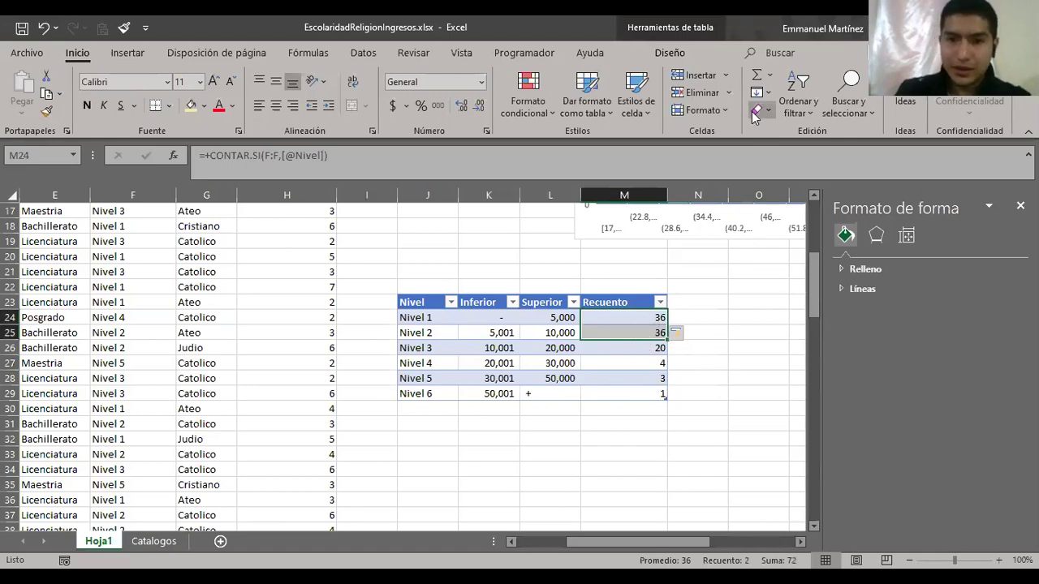
left_click(622, 406)
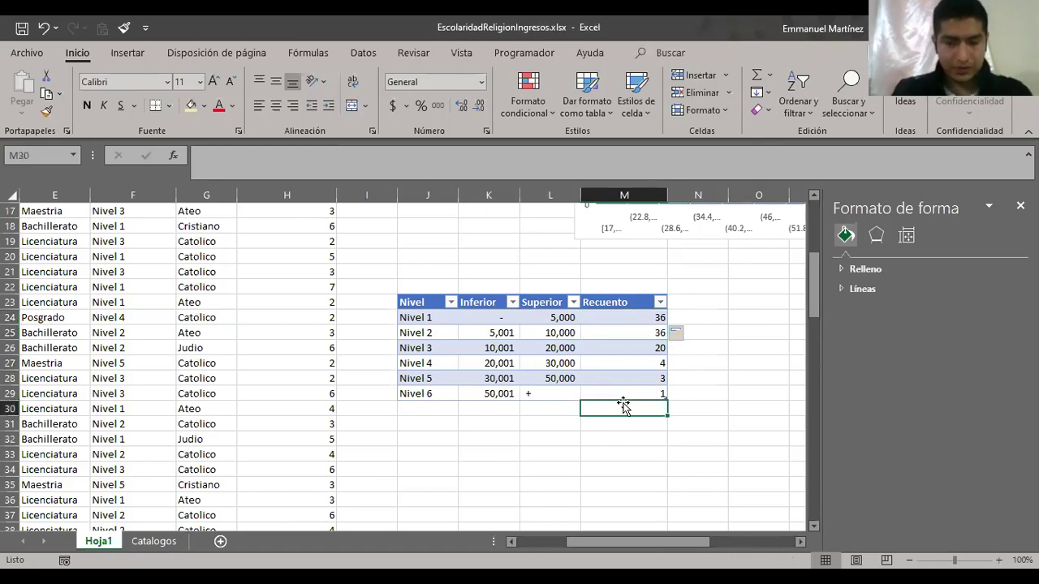
- Add a total for the Recuento column in M30 by summing the counts of all income levels
type("+")
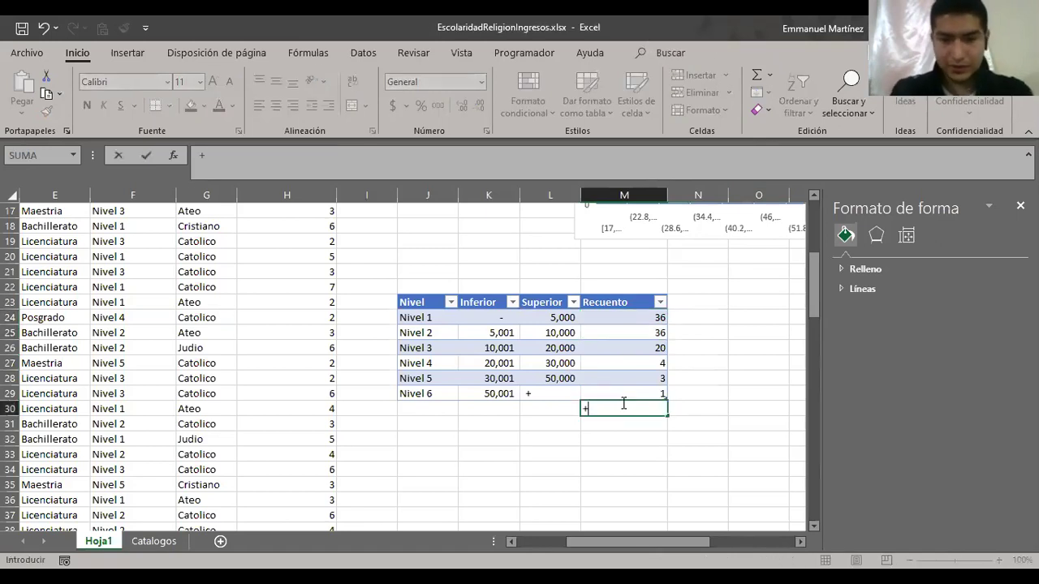
key("alt+=")
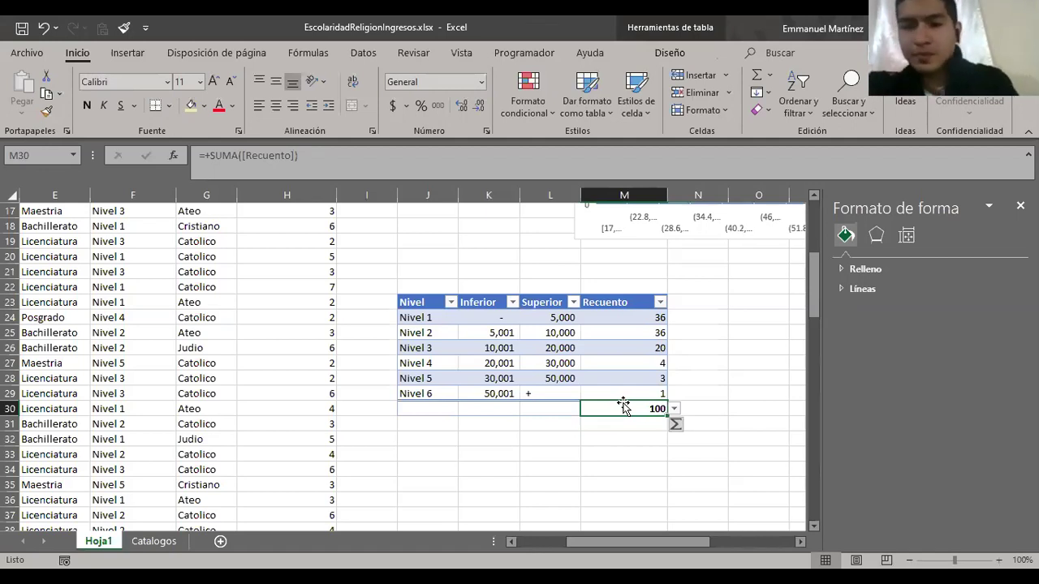
key("Up")
key("Up")
key("Up")
key("Up")
key("Up")
key("Up")
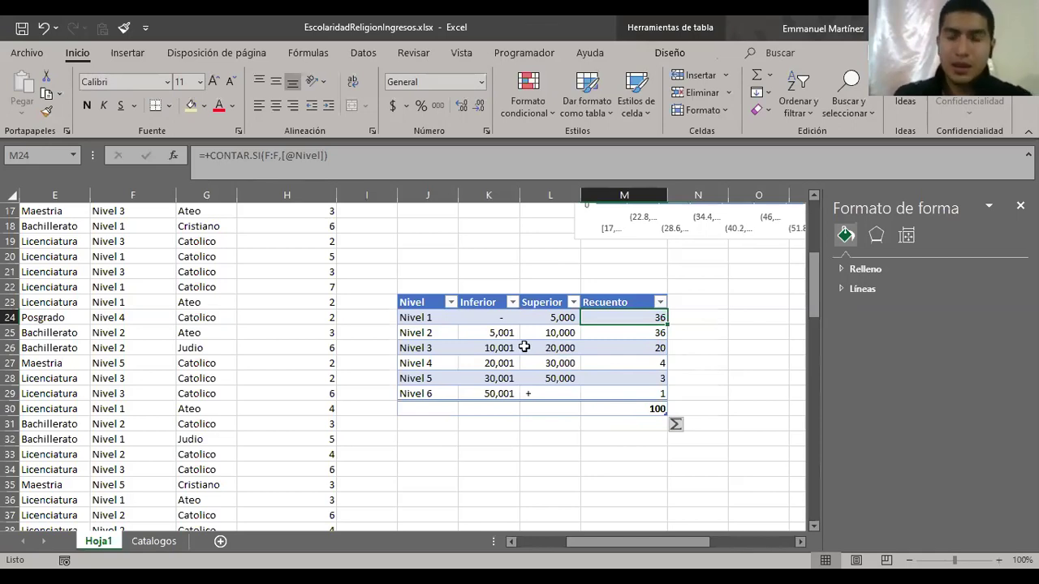
key("Right")
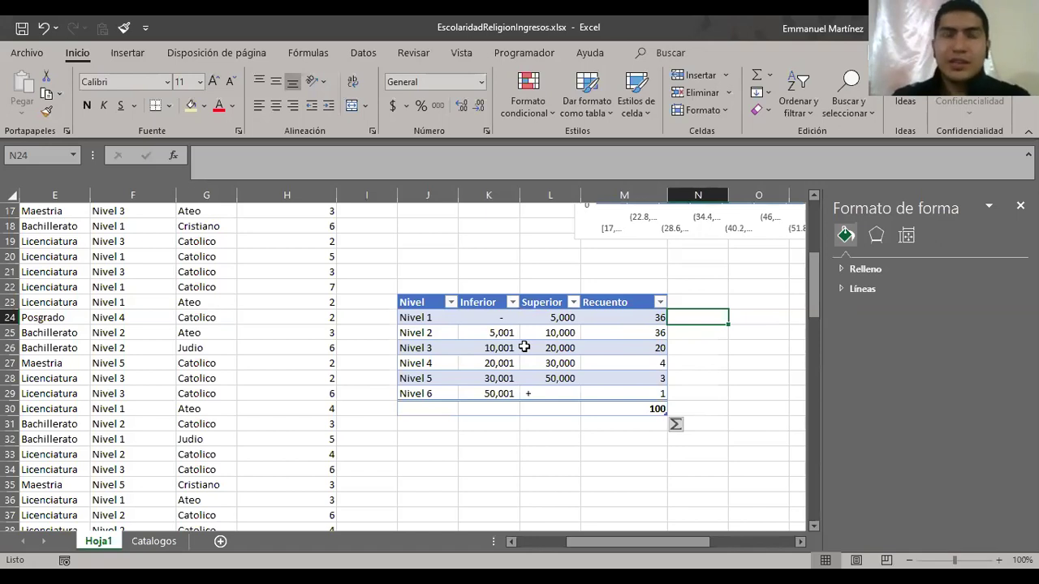
scroll(269, 359, "left", 3)
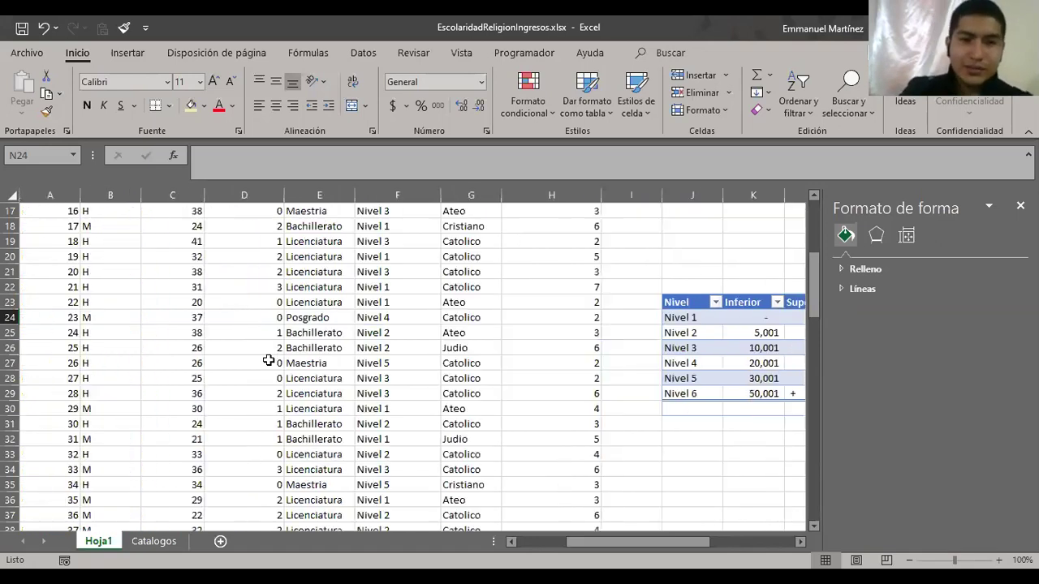
left_click(54, 195)
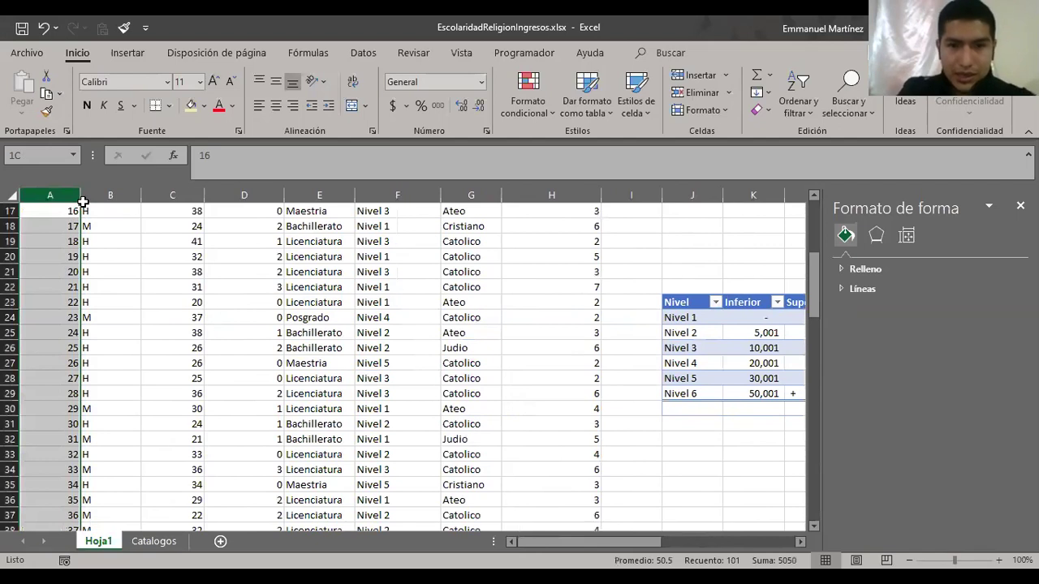
left_click_drag(83, 202, 457, 240)
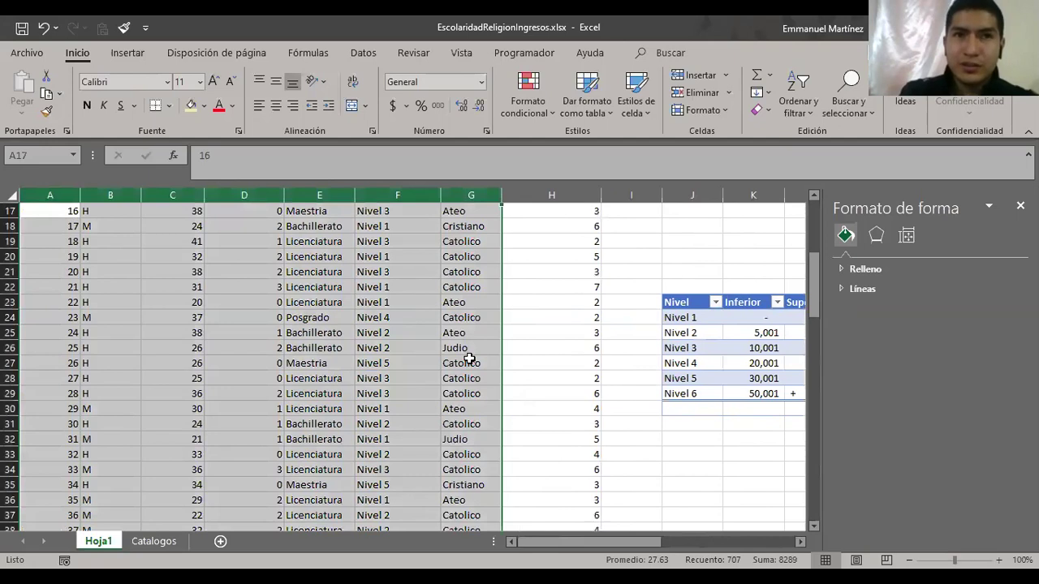
scroll(382, 374, "right", 4)
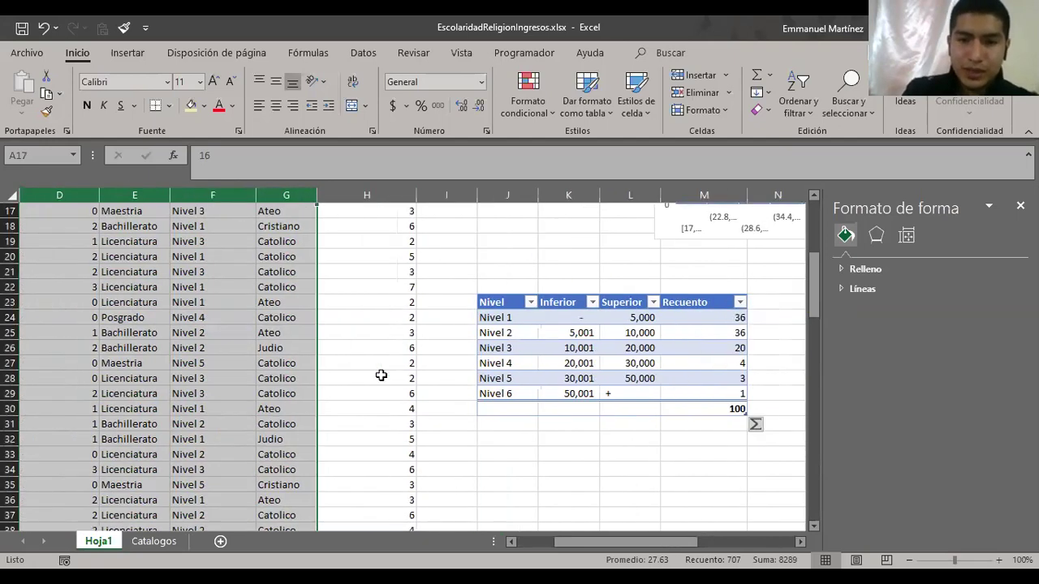
- Add an "Edad Promedio" column to the income level table with its header in N23
left_click(633, 323)
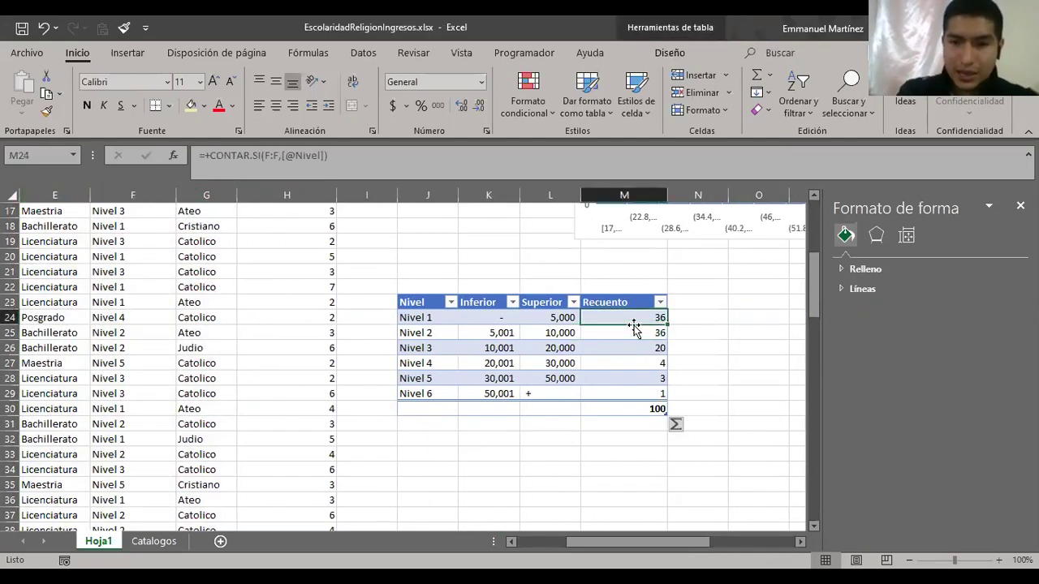
key("Up")
key("Right")
type("Edad")
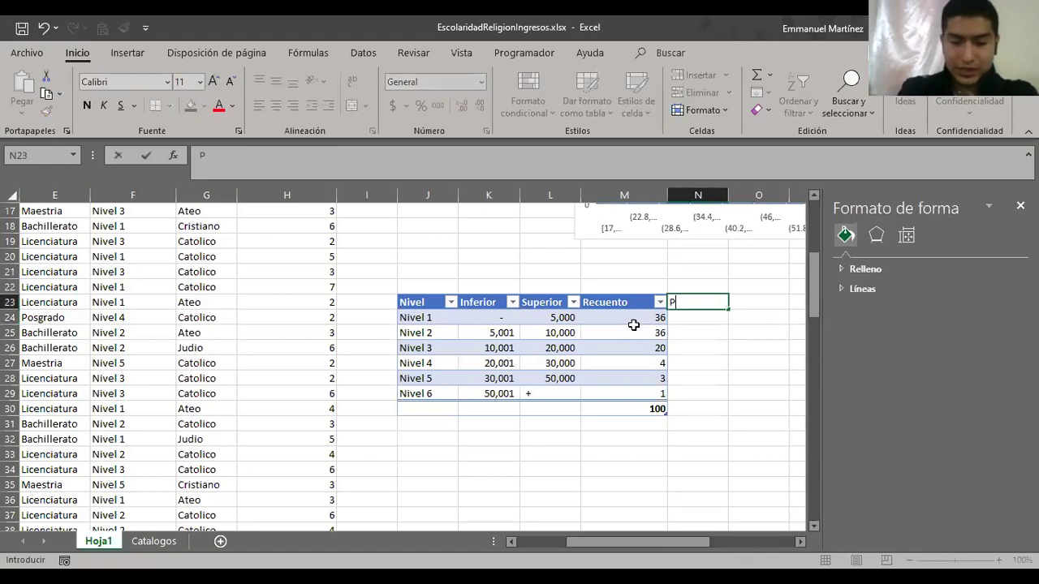
type(" Promedio")
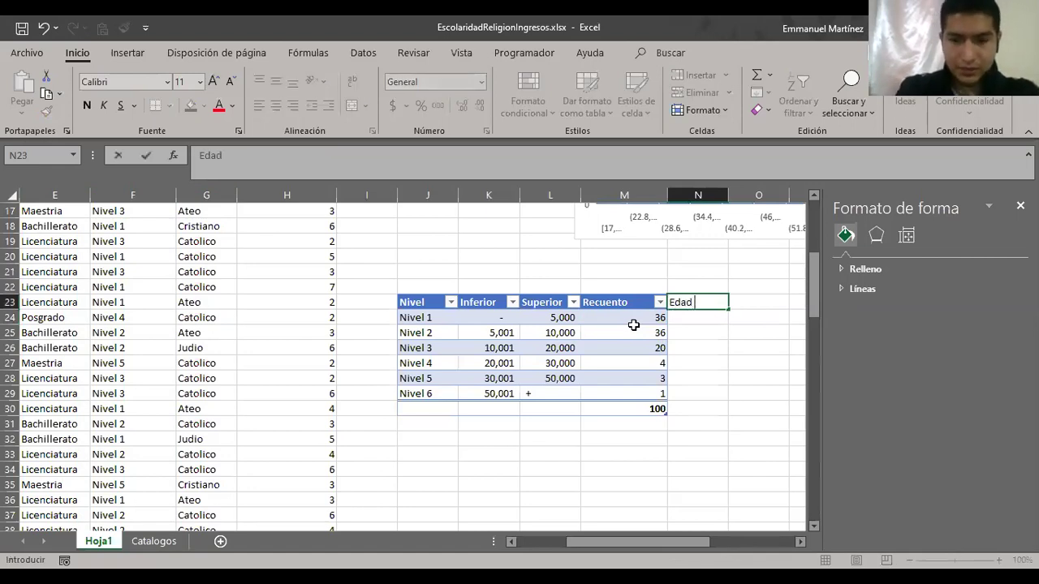
key("Return")
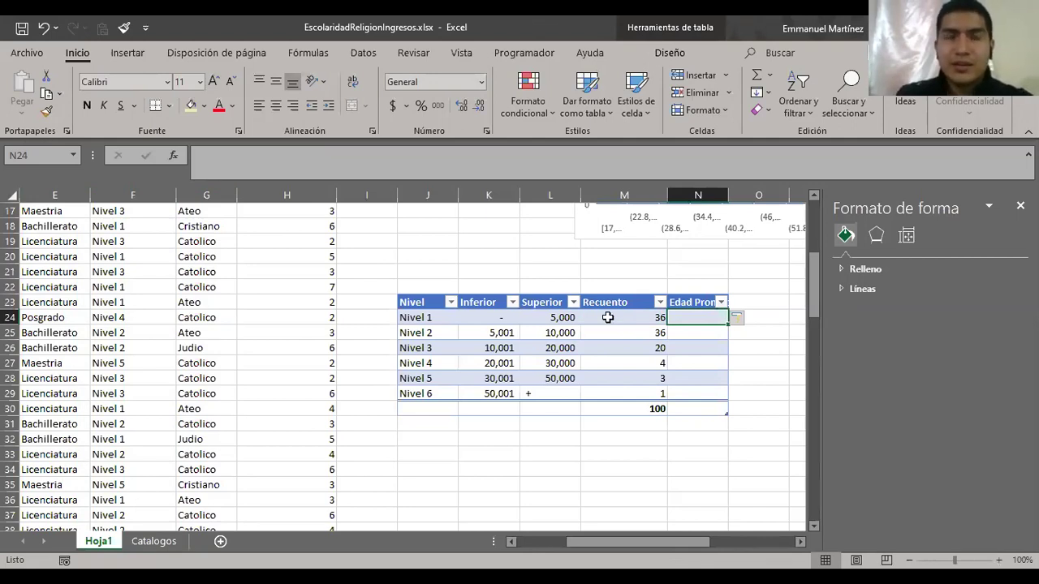
left_click_drag(414, 317, 491, 319)
left_click(692, 315)
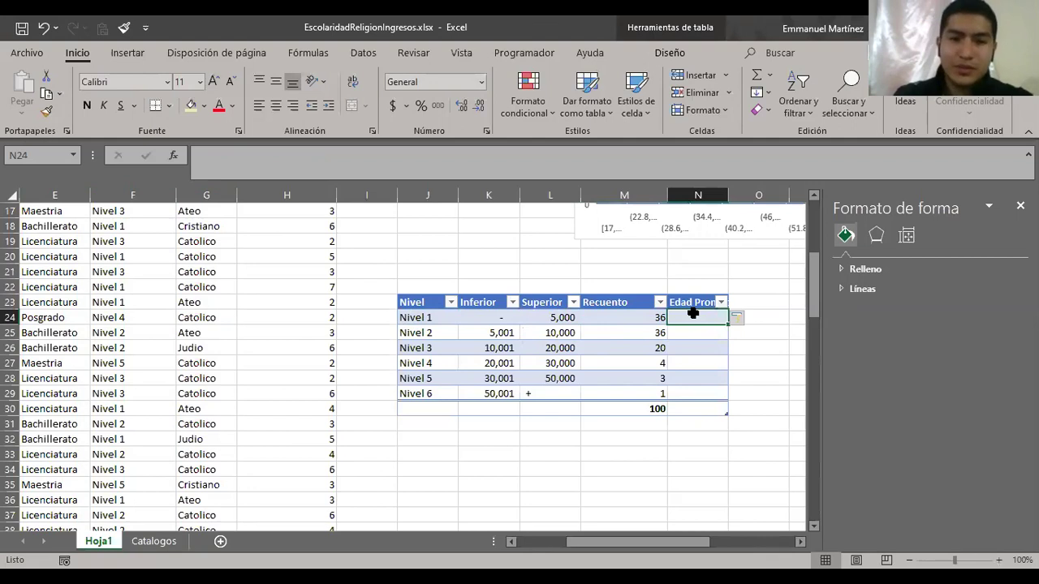
left_click(630, 319)
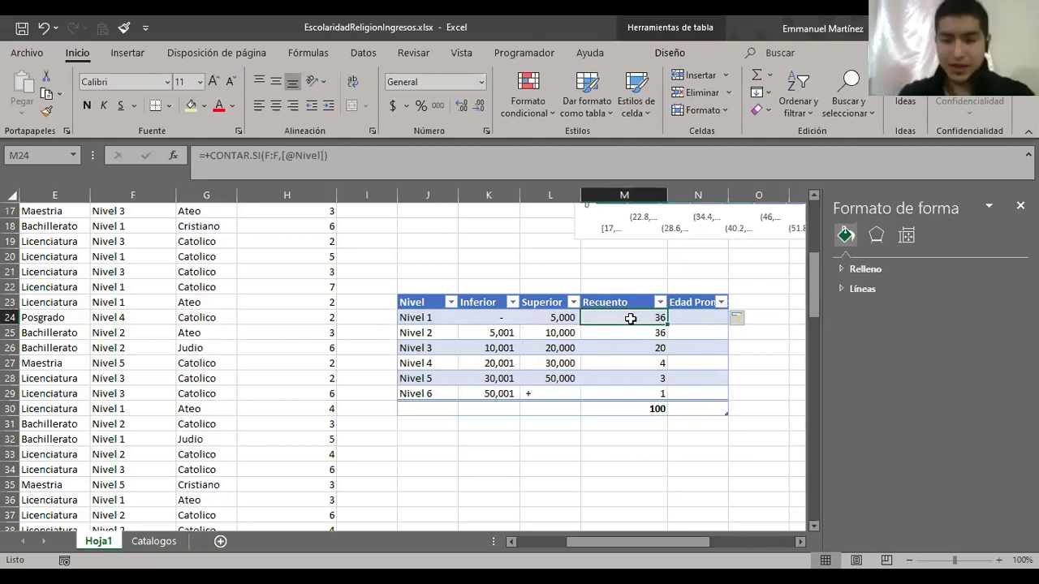
key("Right")
type("+")
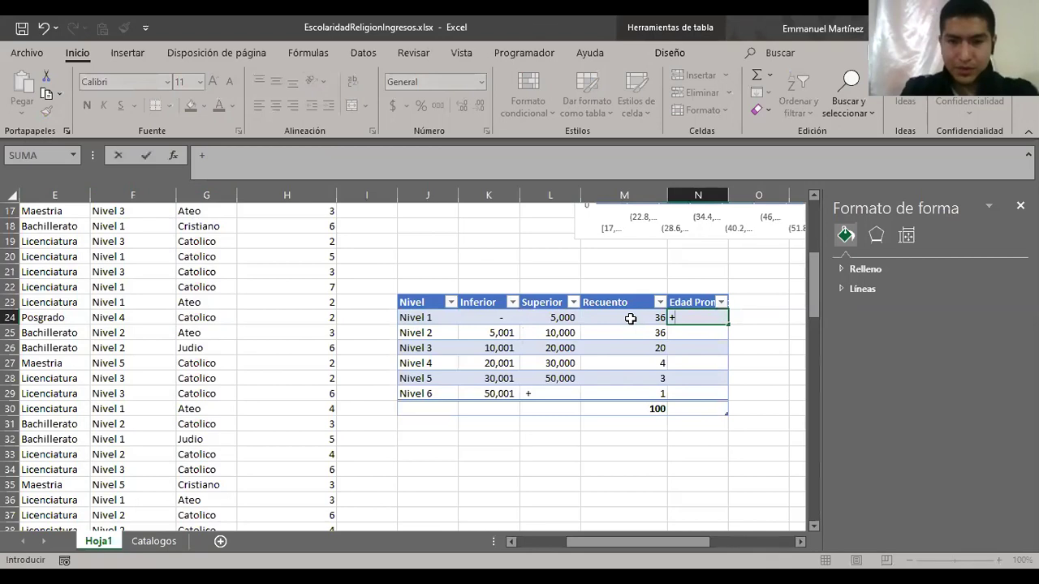
type("Pr")
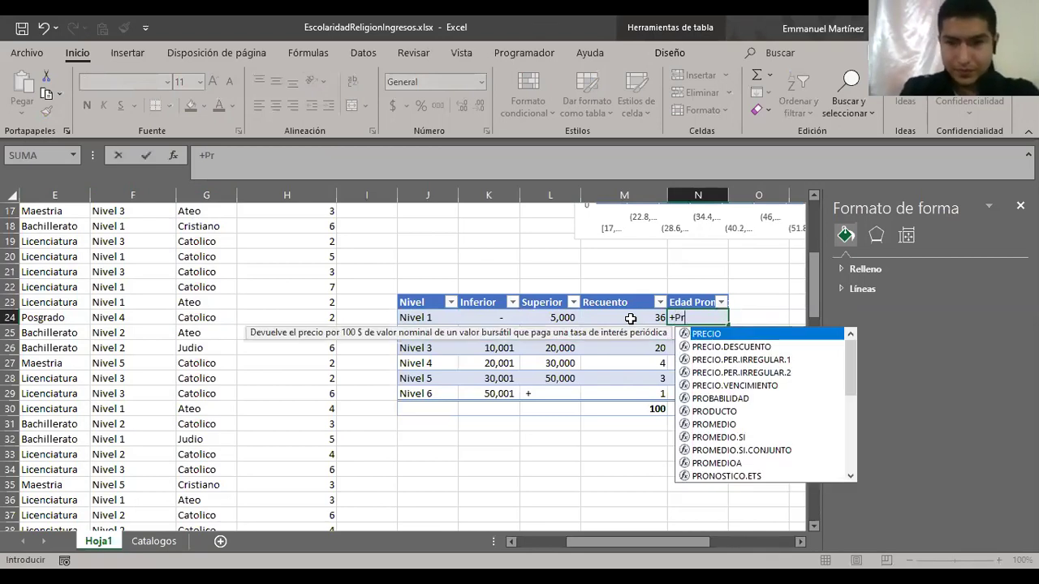
type("omedi")
key("Down")
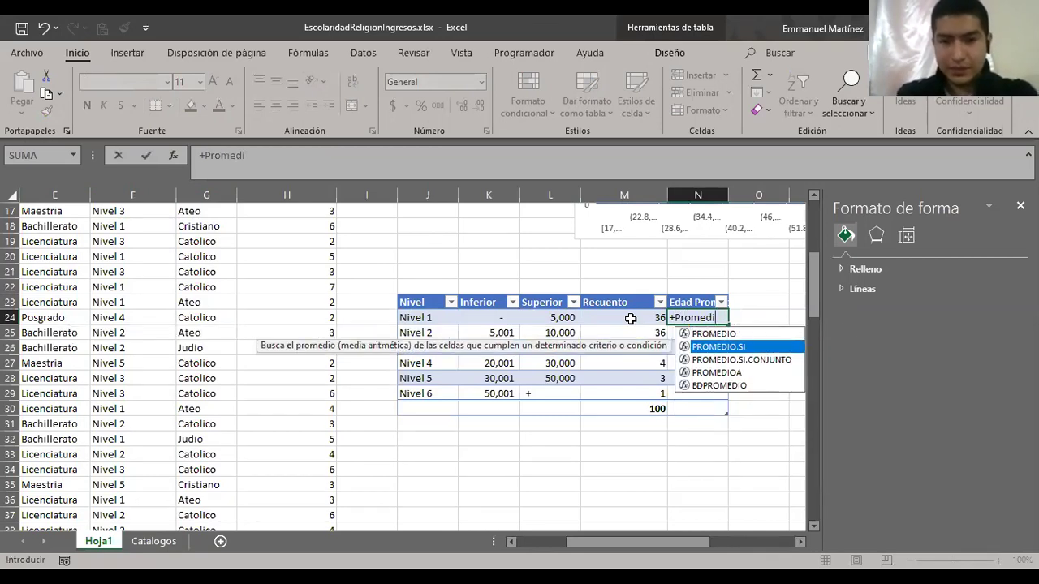
key("Tab")
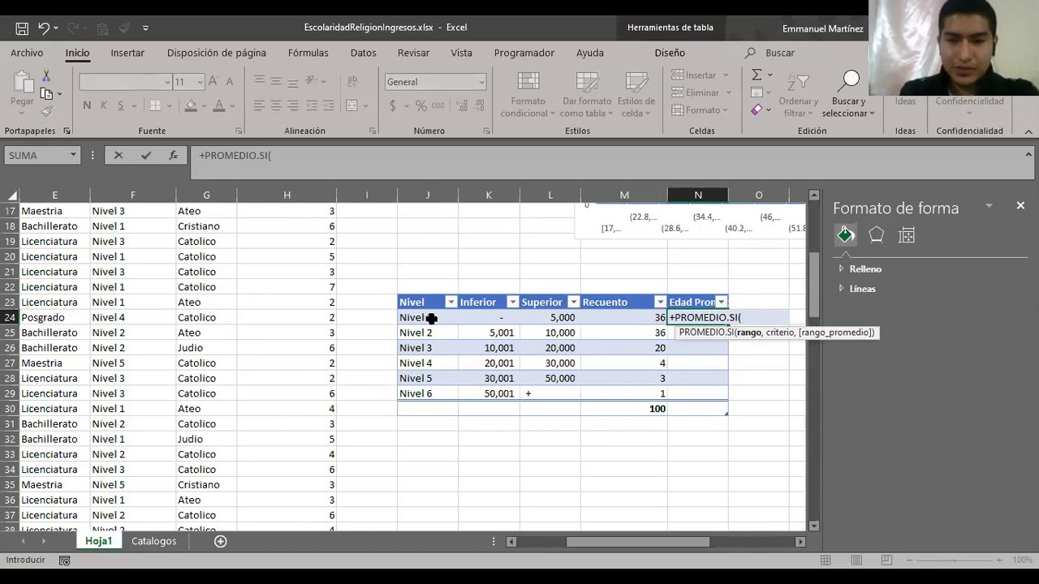
scroll(414, 317, "left", 2)
scroll(414, 317, "right", 3)
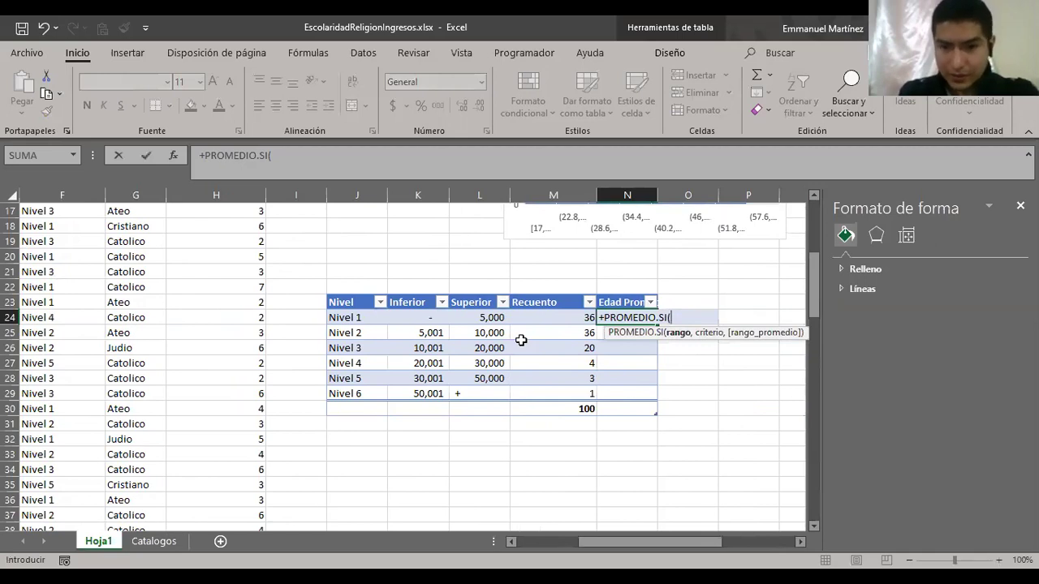
scroll(316, 328, "left", 1)
scroll(316, 329, "left", 2)
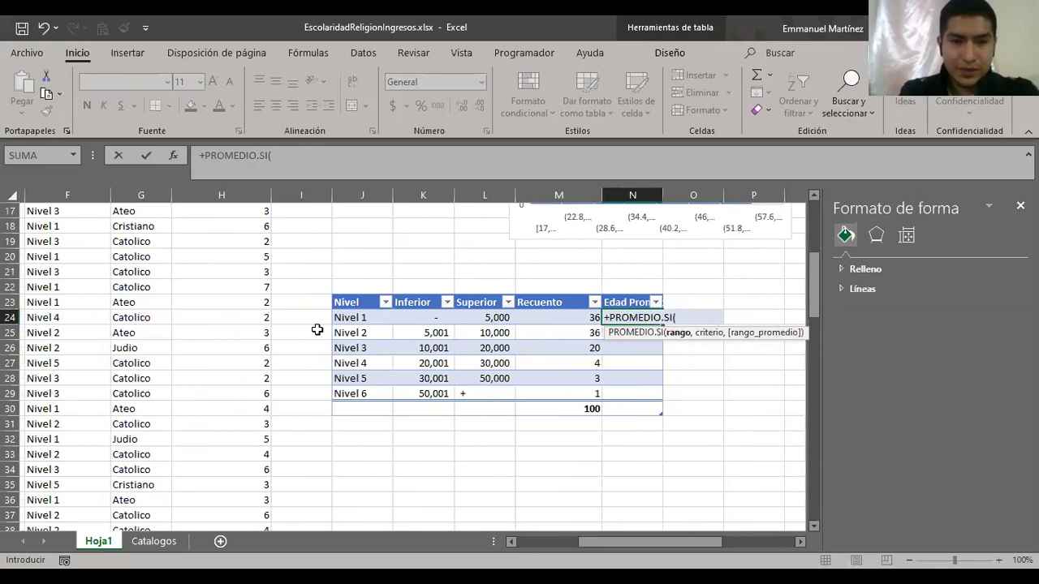
scroll(314, 327, "left", 2)
scroll(312, 325, "up", 5)
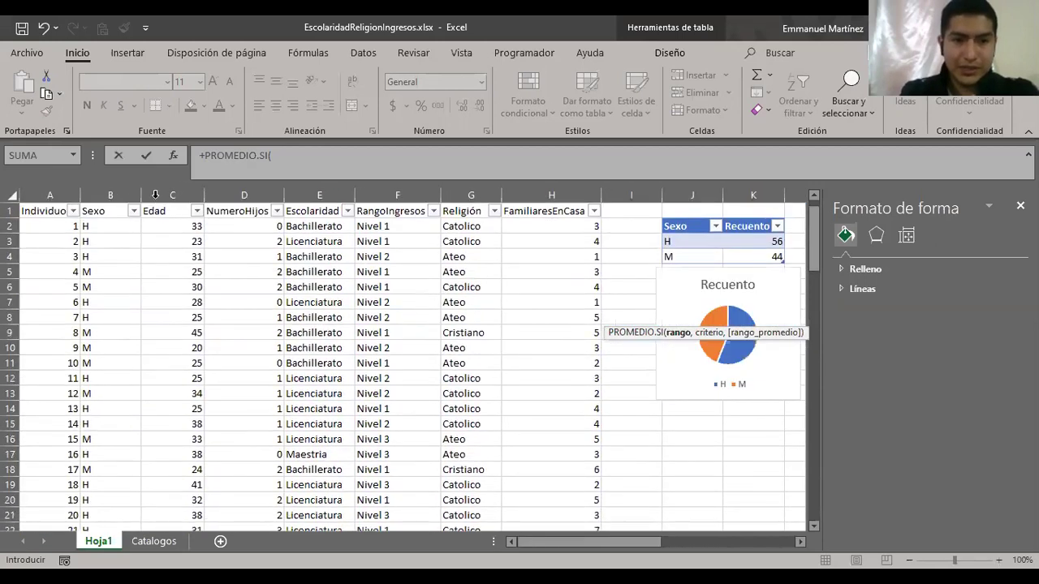
left_click(161, 195)
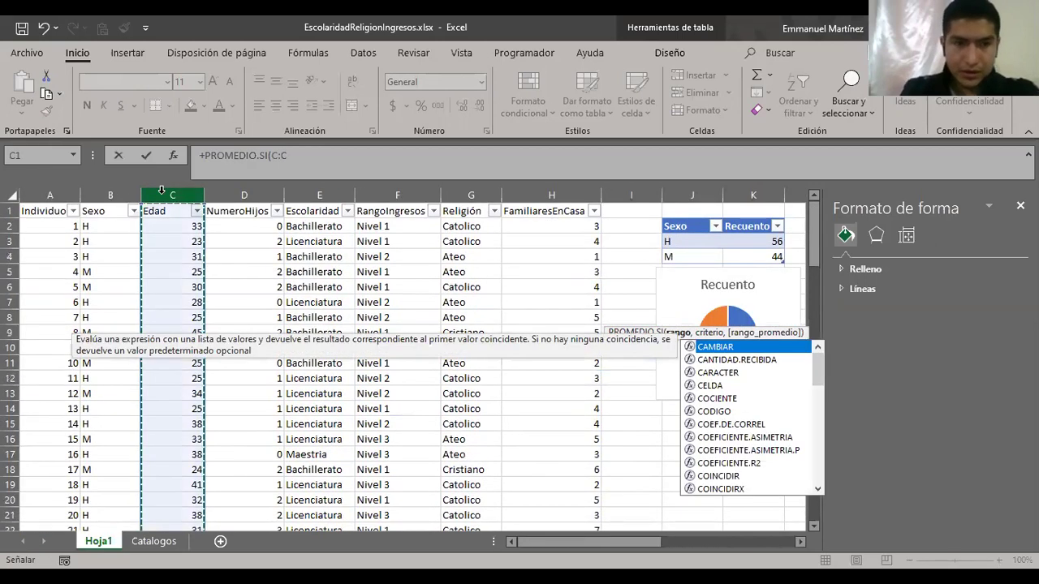
type(",")
scroll(420, 349, "down", 4)
scroll(430, 354, "right", 2)
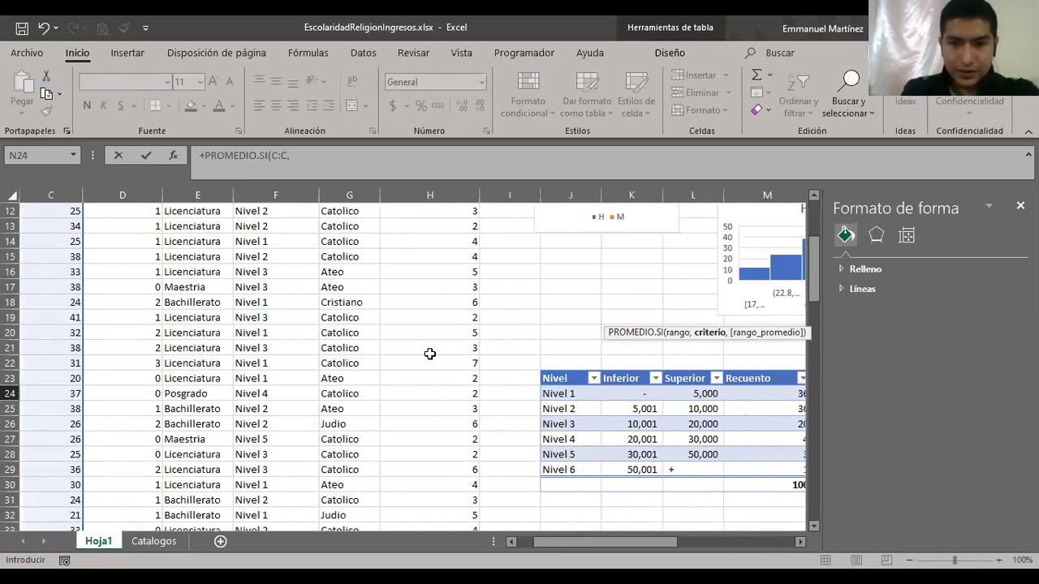
left_click(554, 392)
type(",")
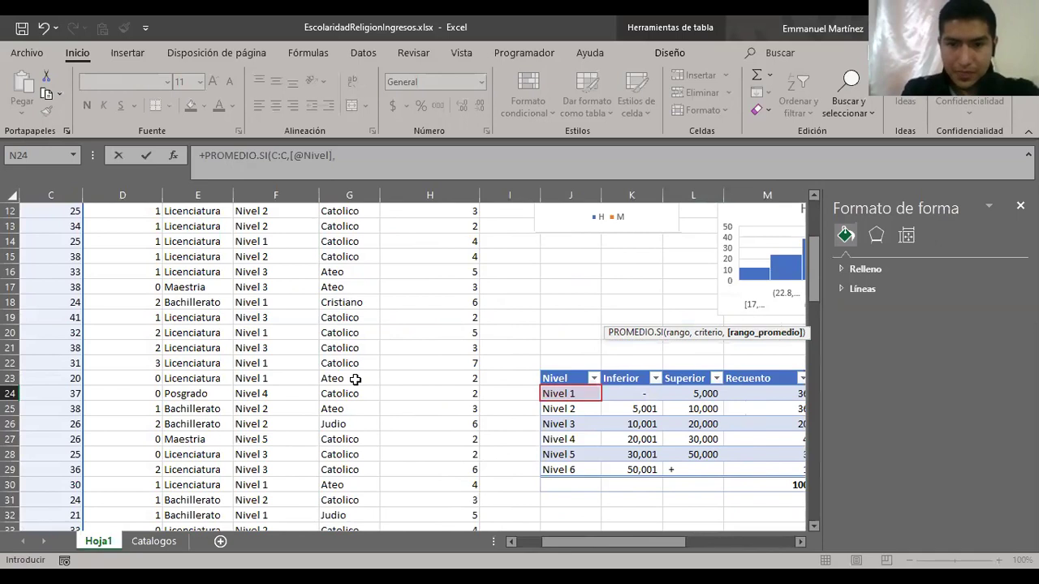
scroll(355, 379, "up", 3)
scroll(354, 379, "left", 2)
scroll(354, 379, "up", 2)
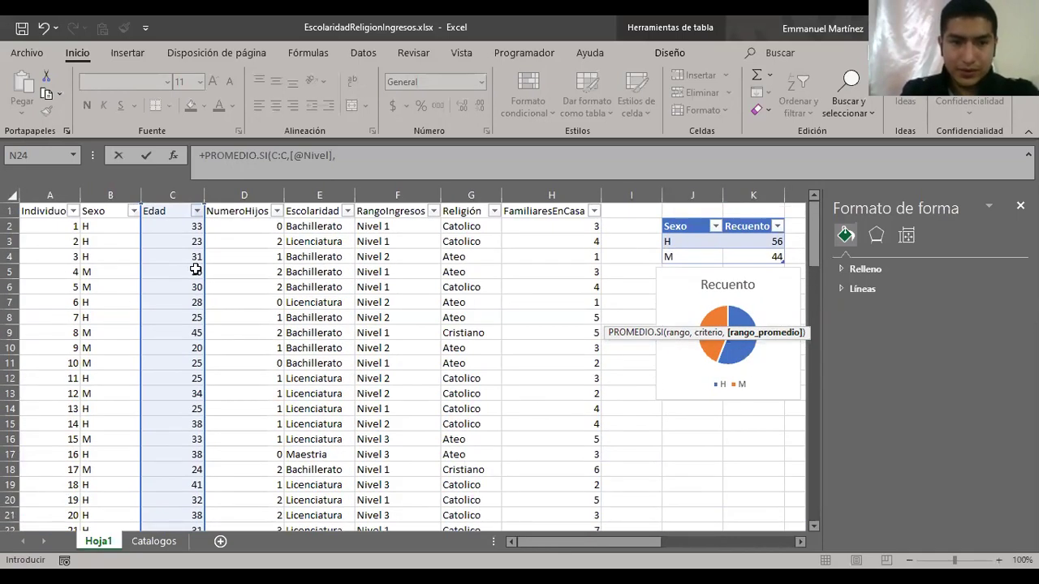
key("Escape")
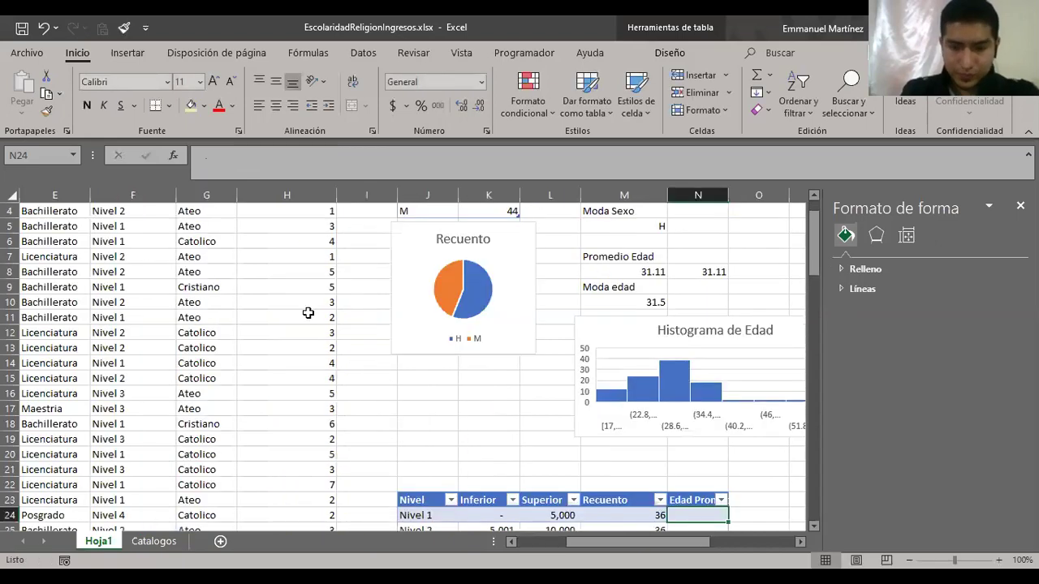
type("+")
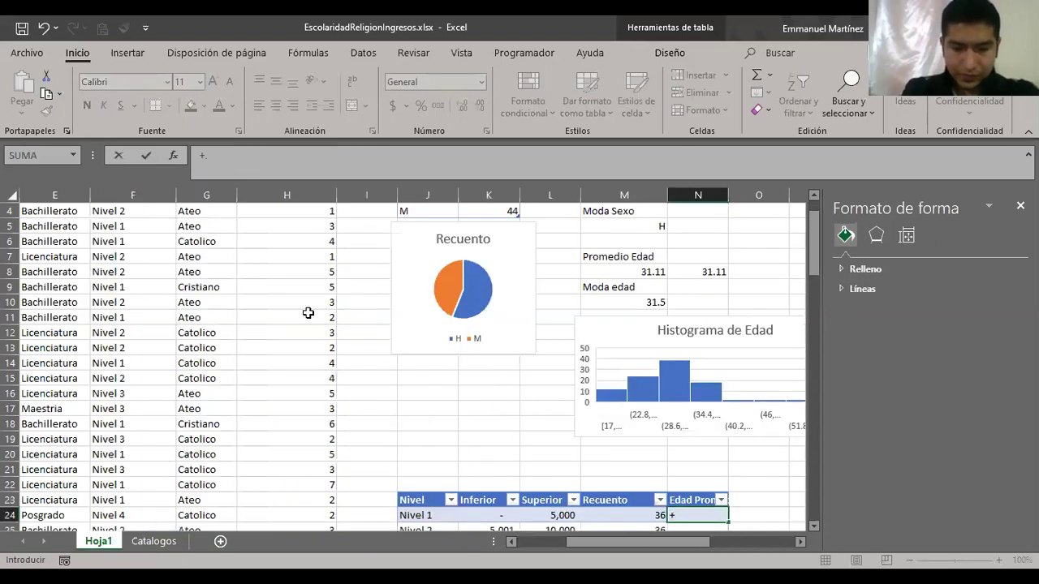
type("promedio")
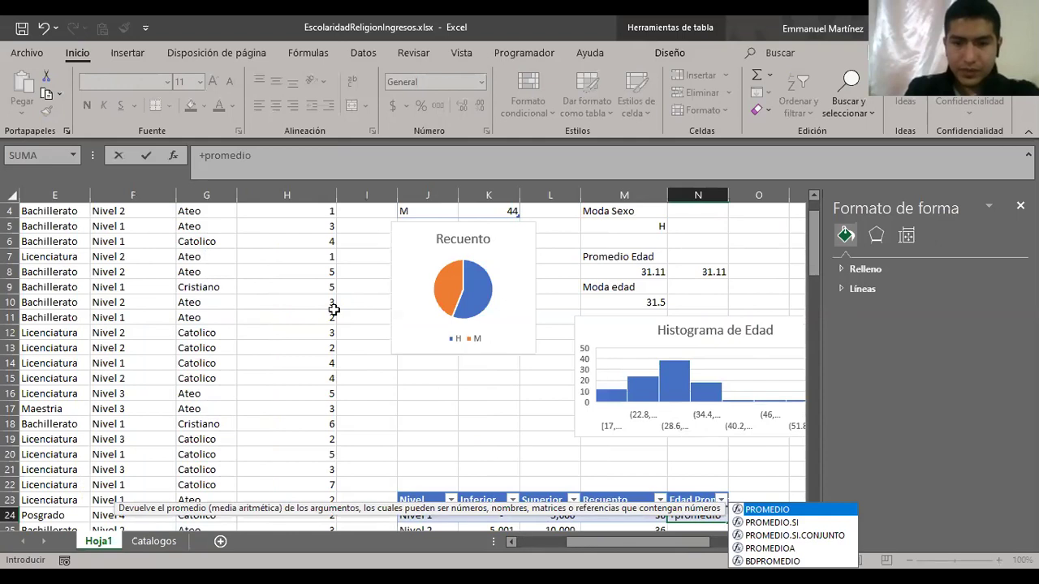
key("Down")
key("Tab")
scroll(202, 280, "up", 1)
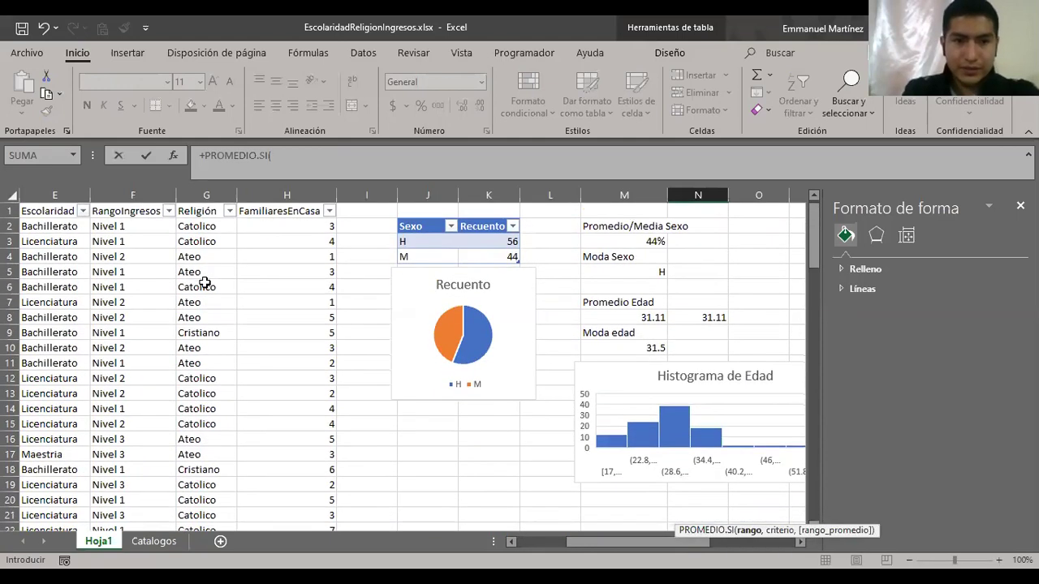
left_click(136, 195)
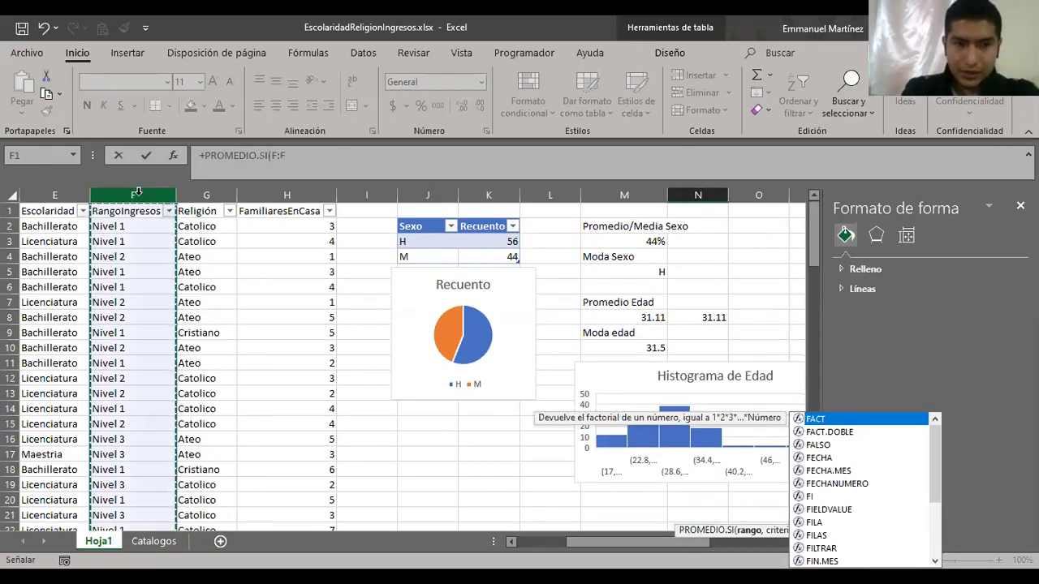
scroll(424, 297, "down", 4)
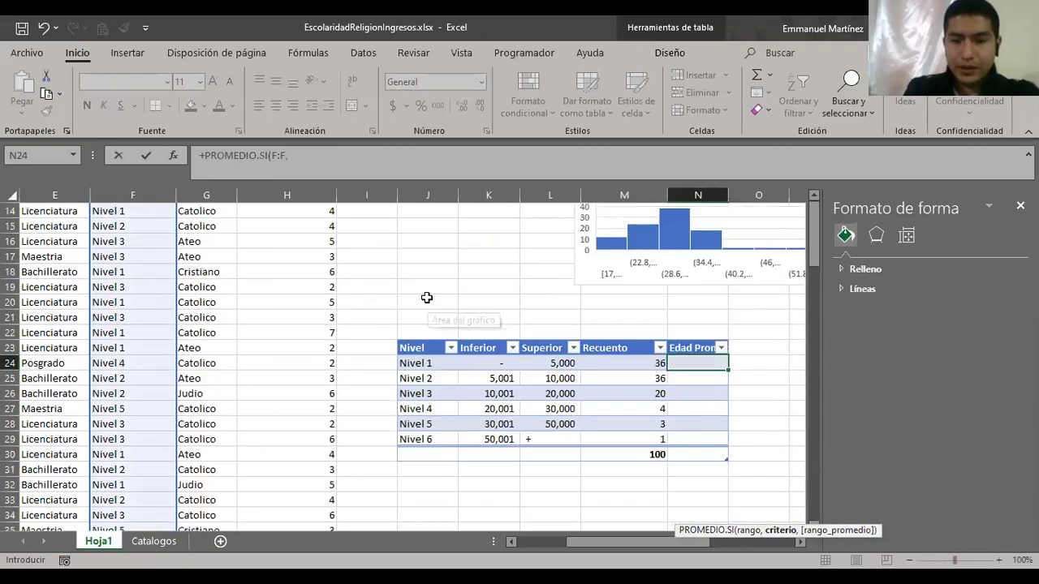
type(",")
left_click(430, 365)
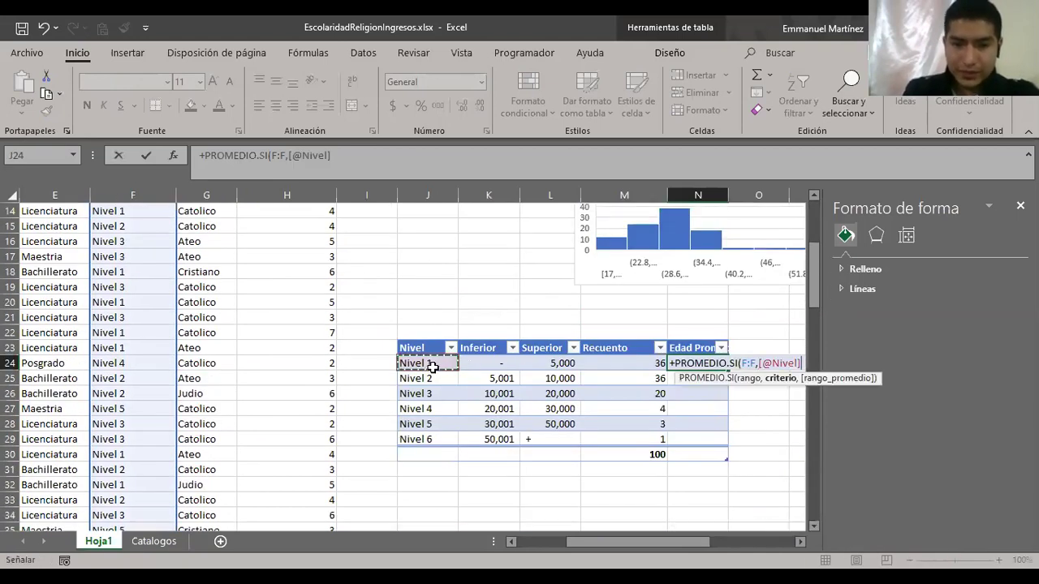
type(",")
scroll(278, 363, "left", 3)
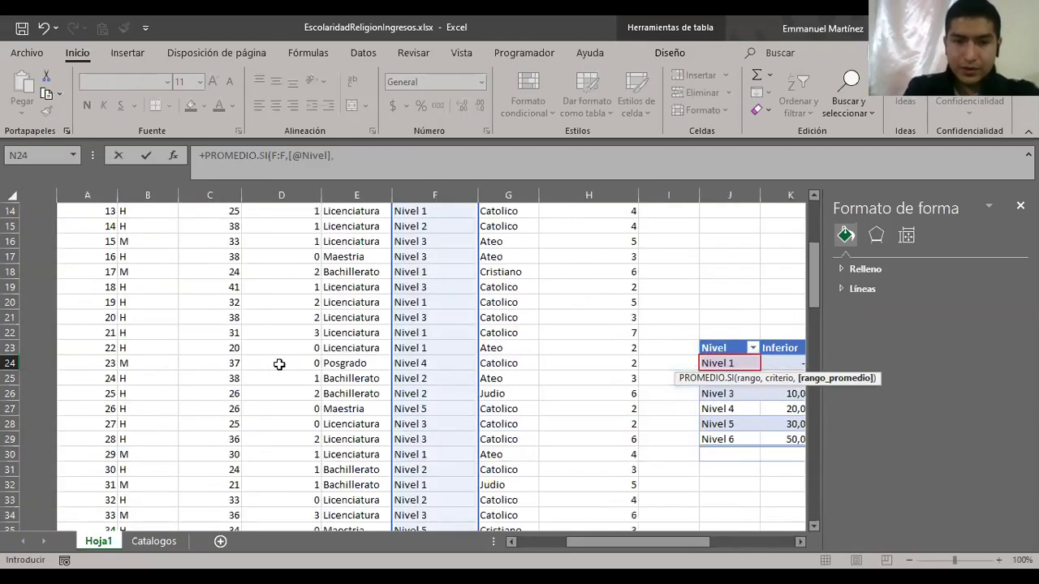
scroll(278, 362, "up", 4)
scroll(278, 363, "up", 1)
left_click(172, 194)
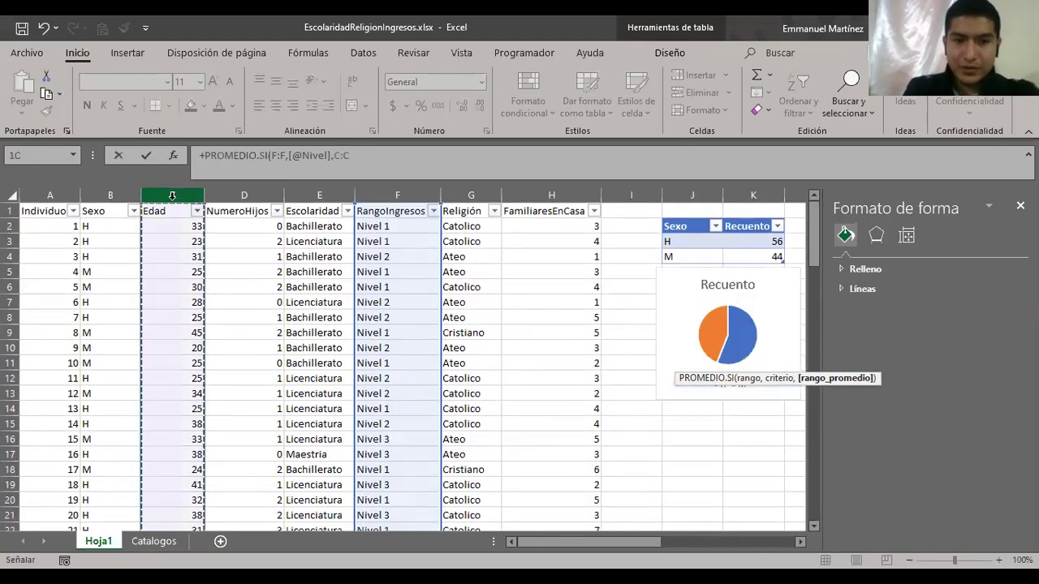
type(")")
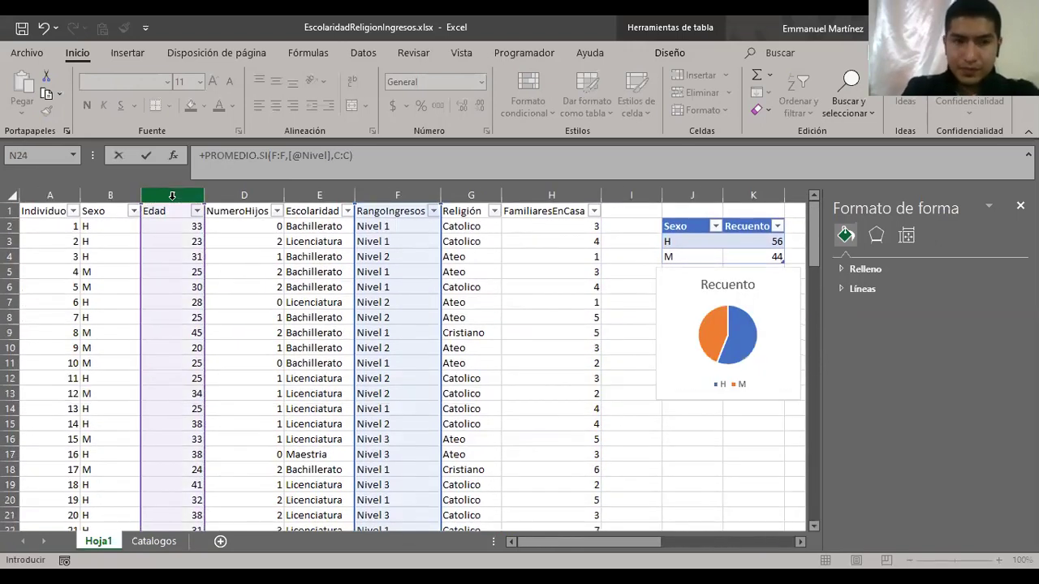
key("Return")
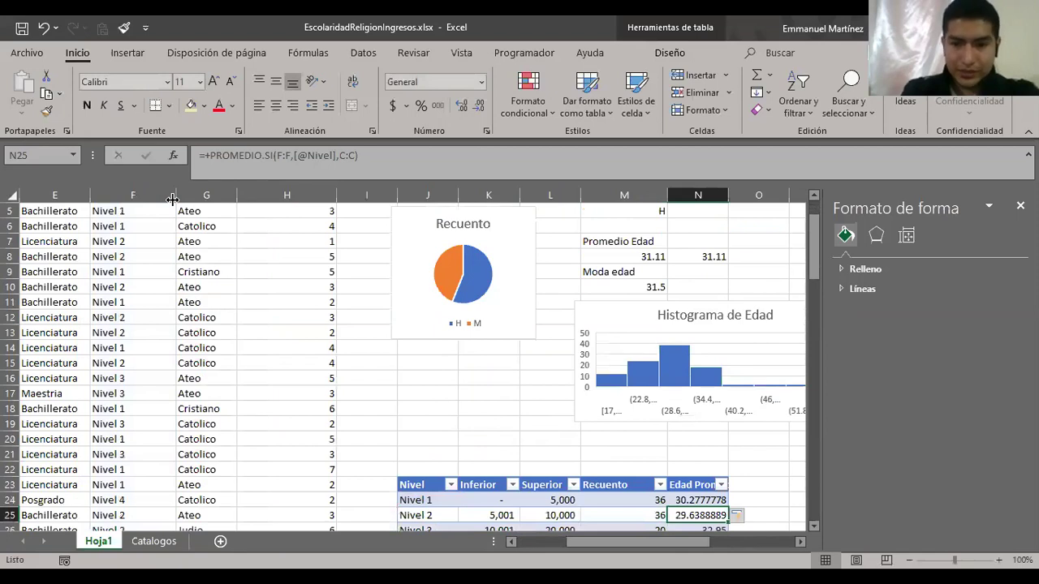
- Review the average ages in the Edad Promedio column across the income levels, comparing Nivel 1, Nivel 2 and Nivel 3
scroll(224, 229, "down", 3)
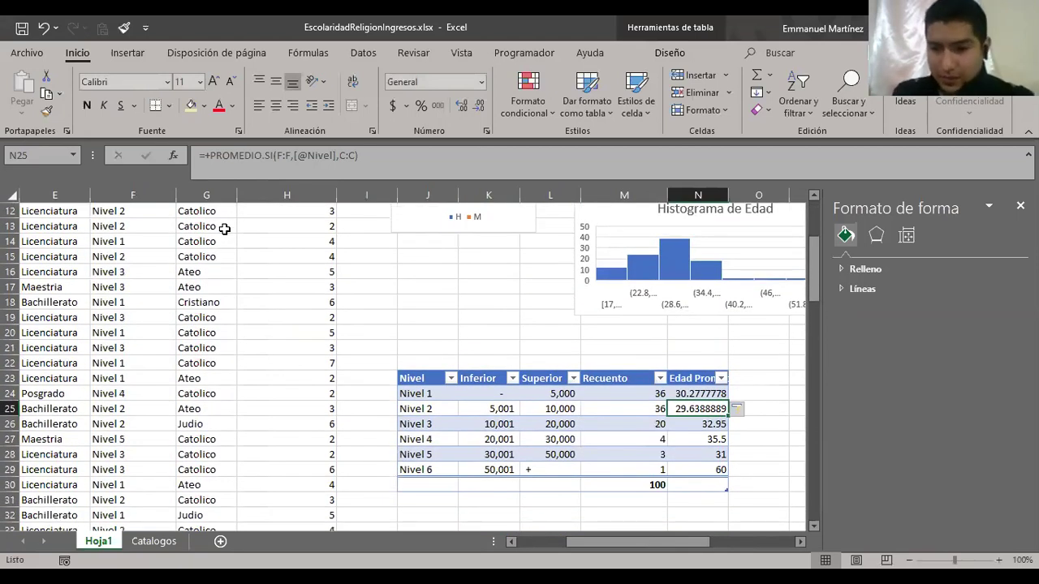
scroll(342, 290, "down", 1)
scroll(342, 290, "right", 1)
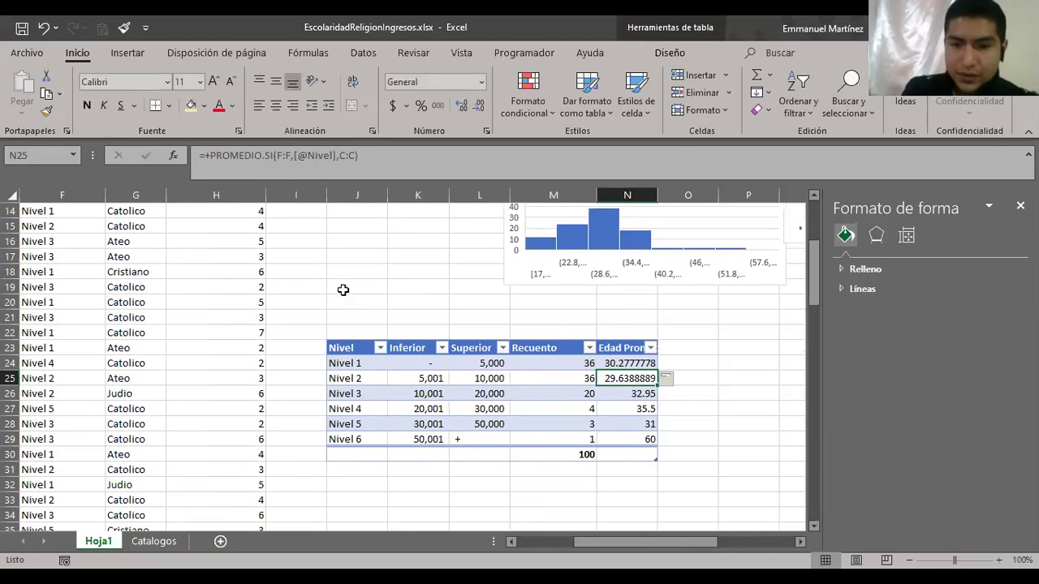
key("Up")
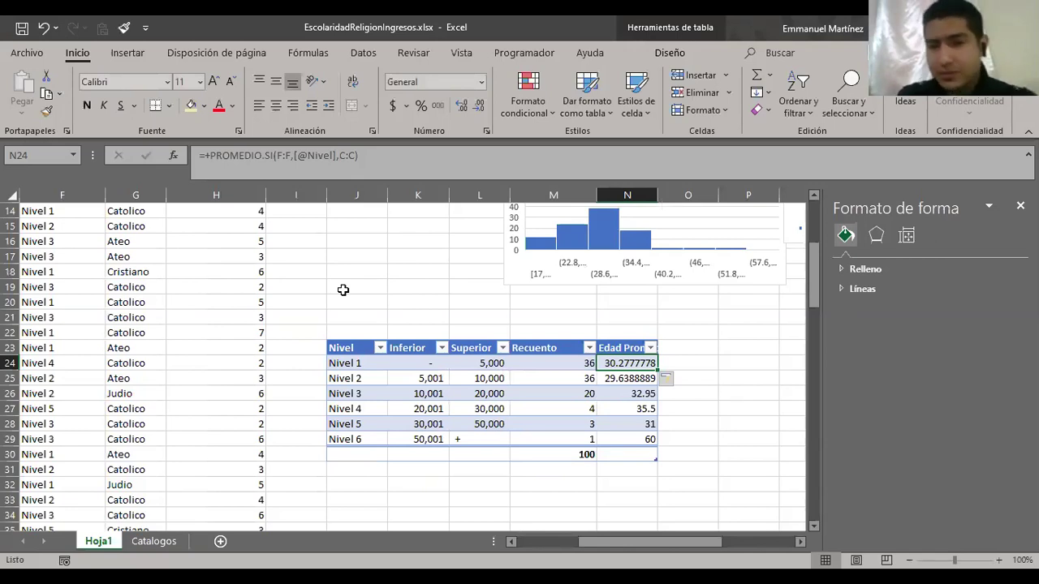
key("Down")
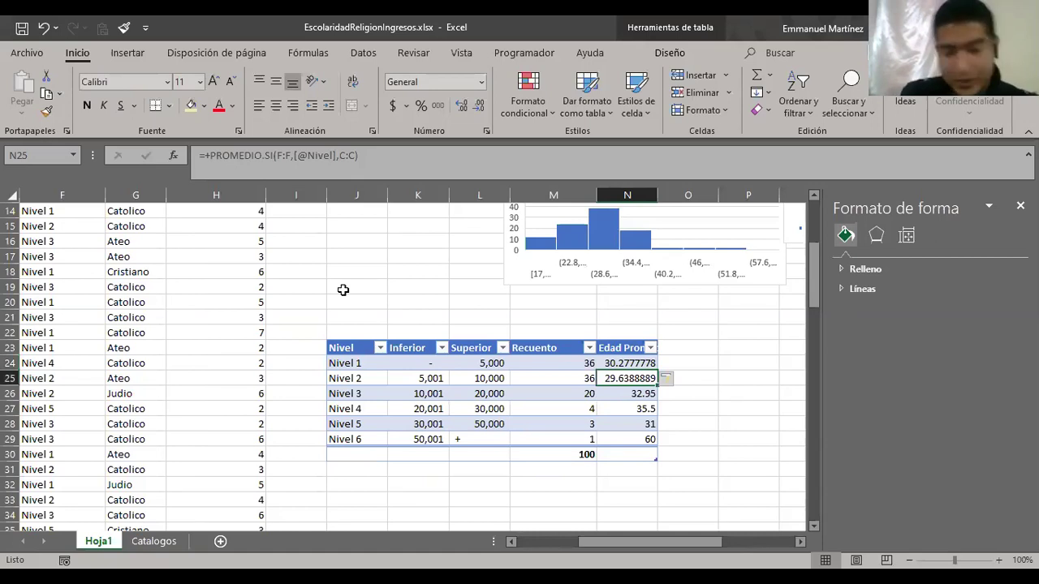
key("Up")
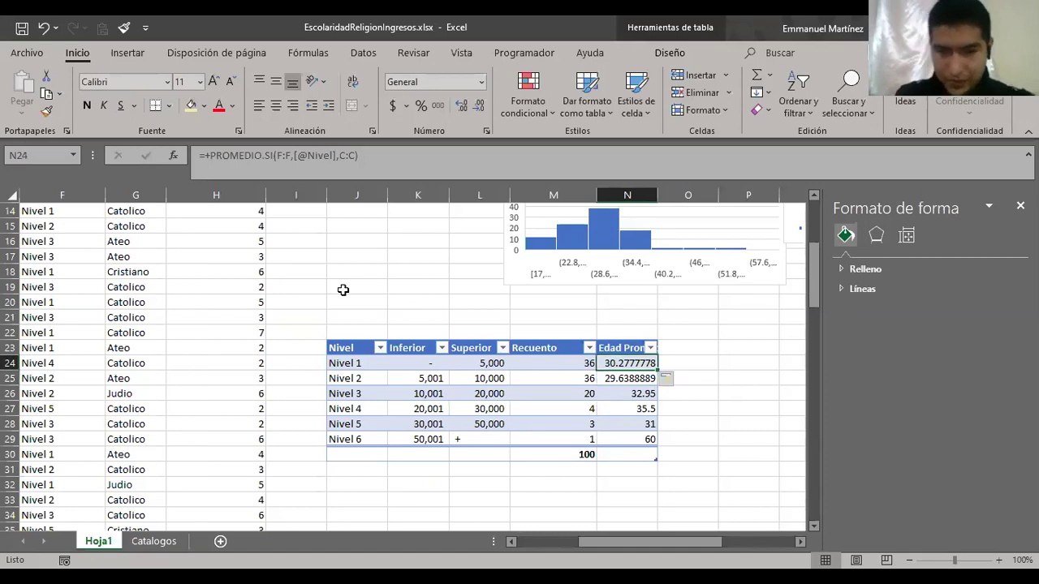
key("Down")
key("Down")
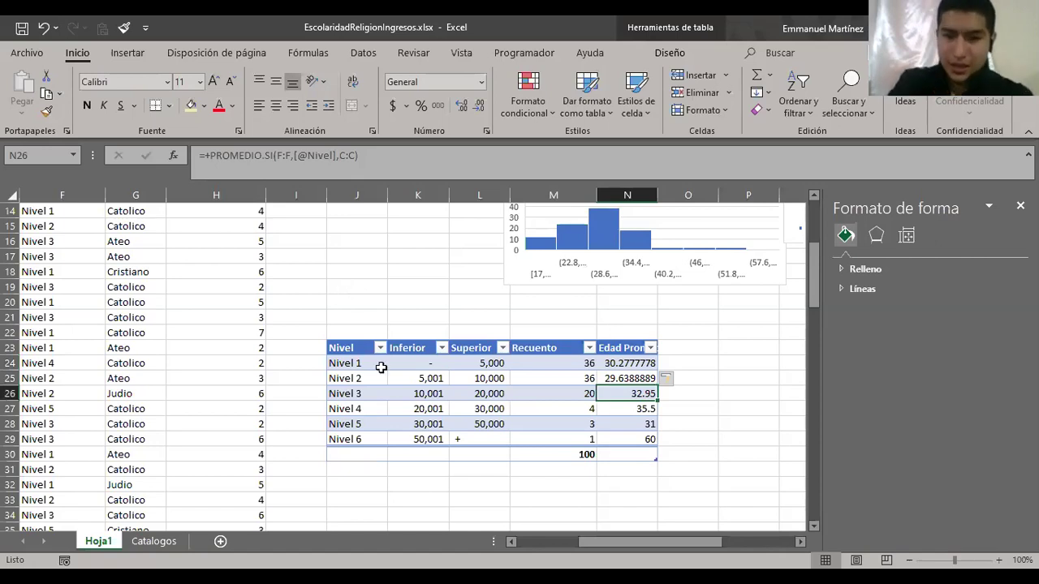
scroll(393, 383, "right", 2)
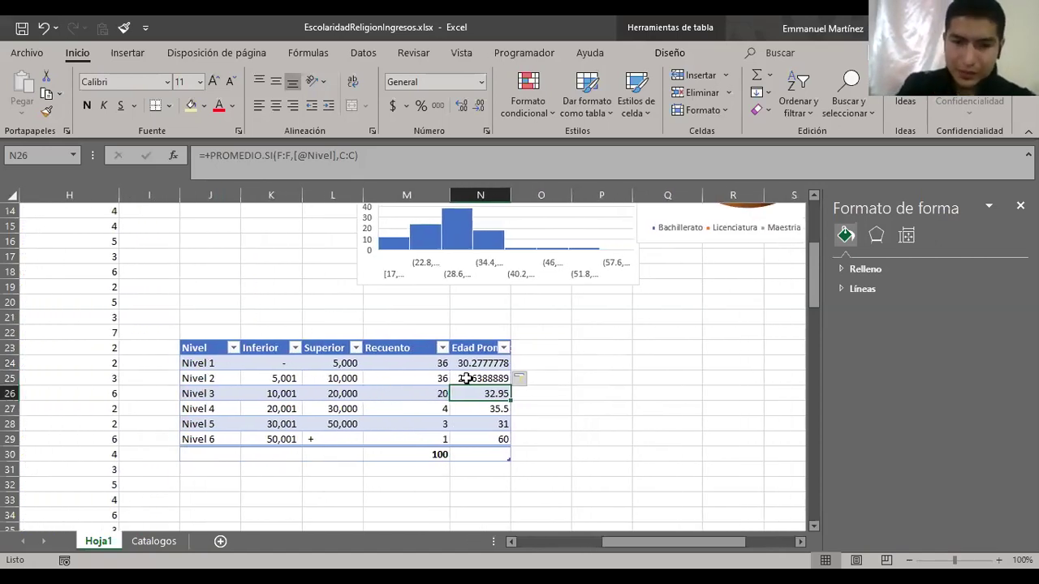
scroll(599, 352, "down", 1)
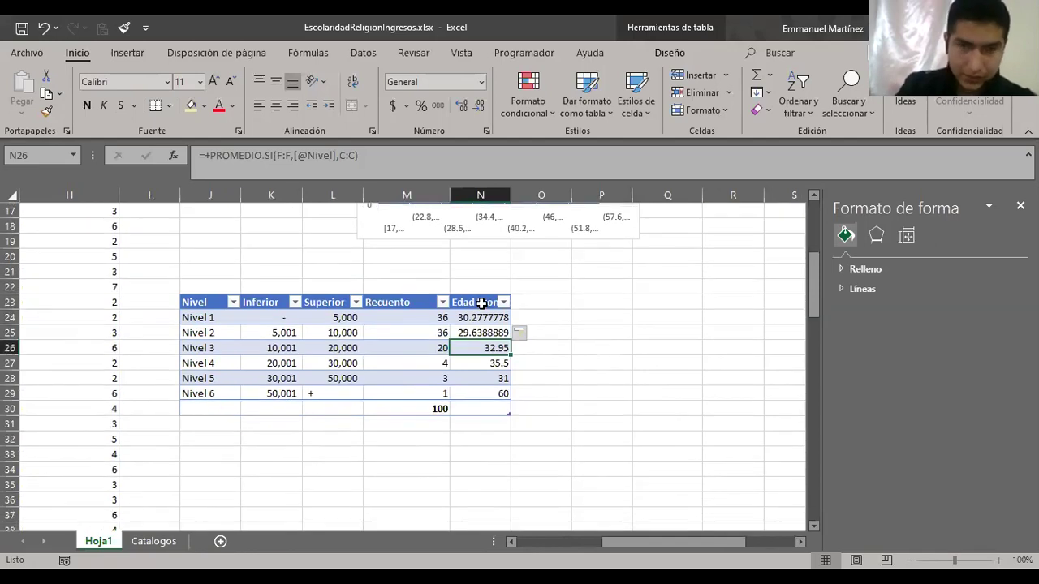
- Insert the recommended clustered column chart (Columnas agrupadas) from the Nivel and Edad Promedio columns, J23:J29 and N23:N29
left_click_drag(480, 318, 480, 396)
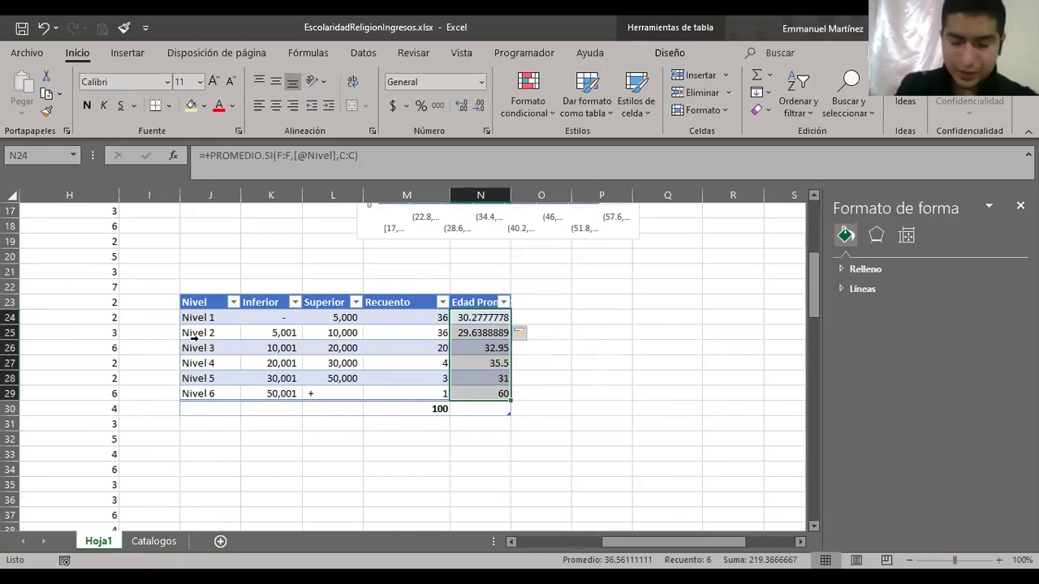
left_click_drag(476, 308, 477, 394)
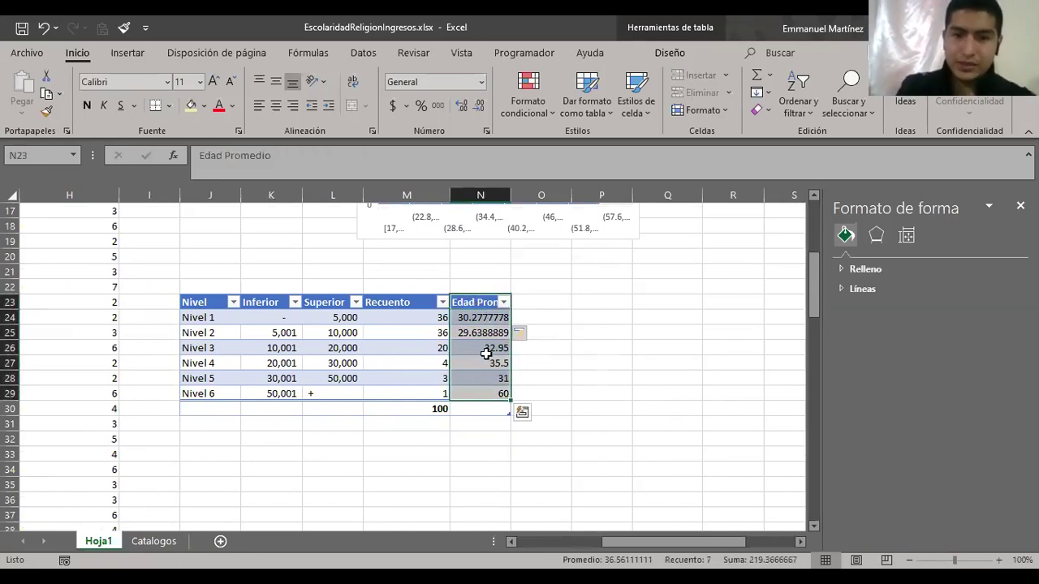
left_click_drag(212, 301, 205, 391)
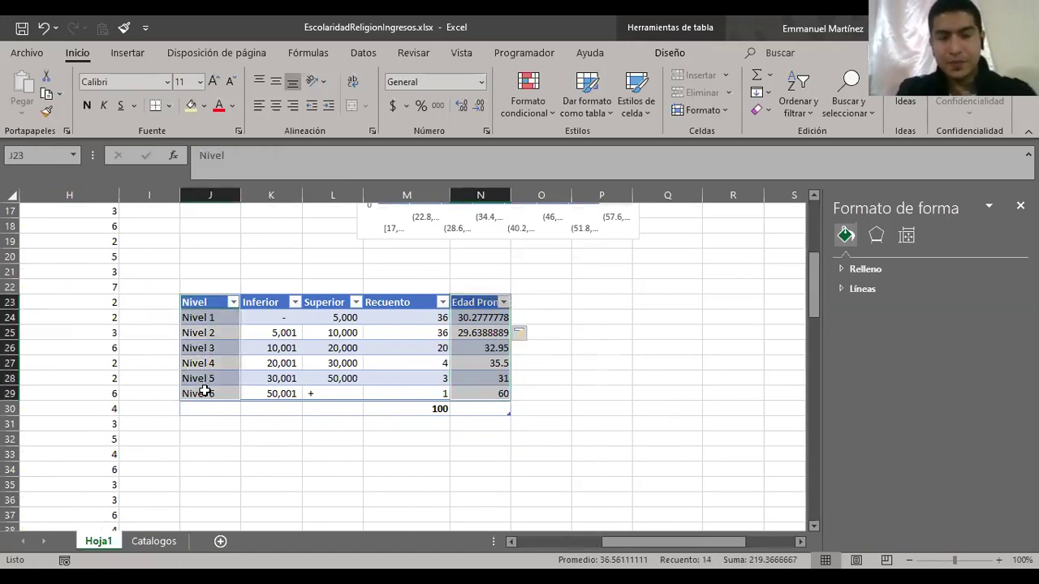
left_click(131, 54)
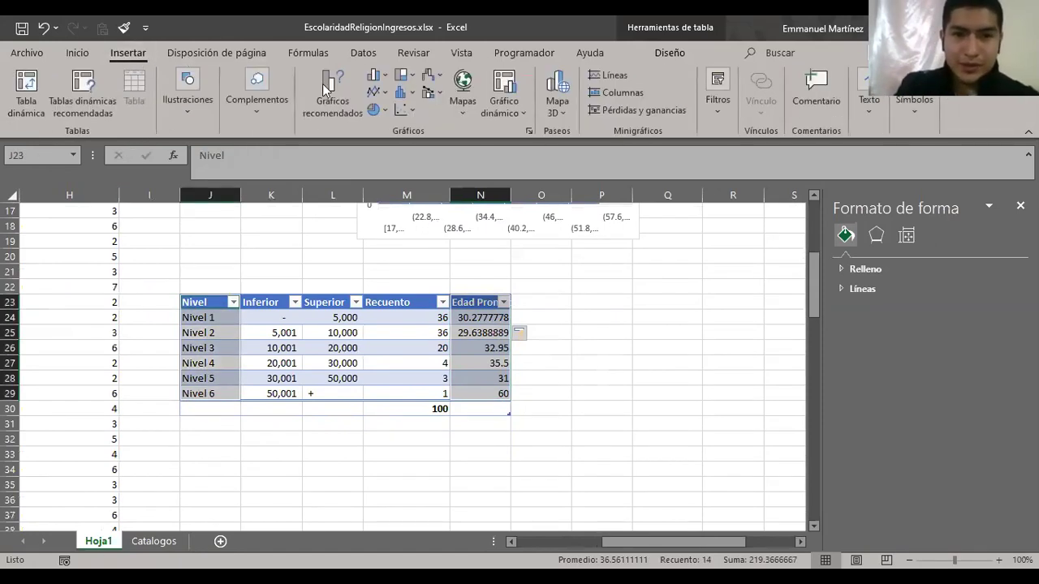
left_click(339, 92)
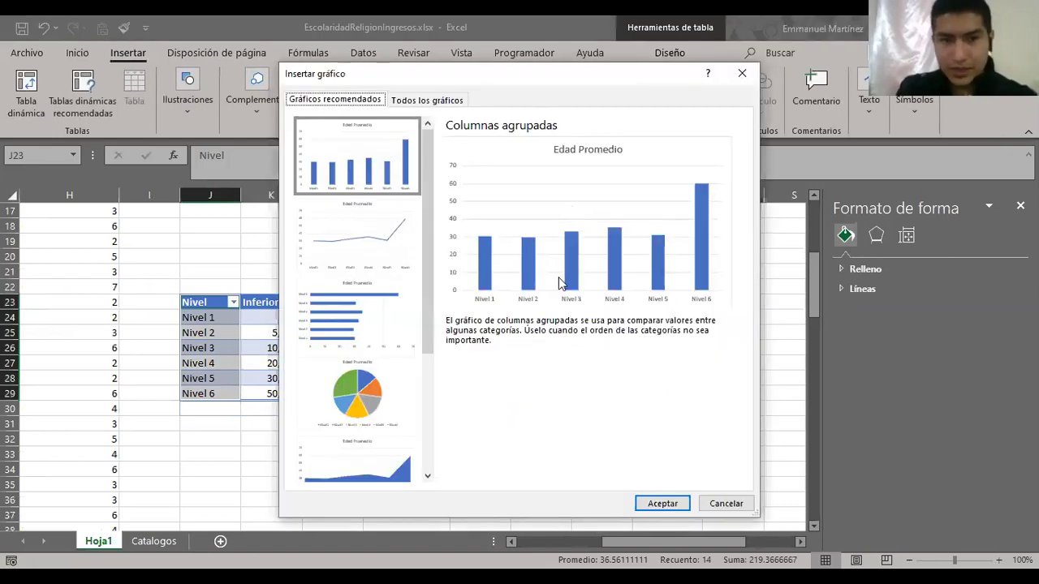
left_click(653, 505)
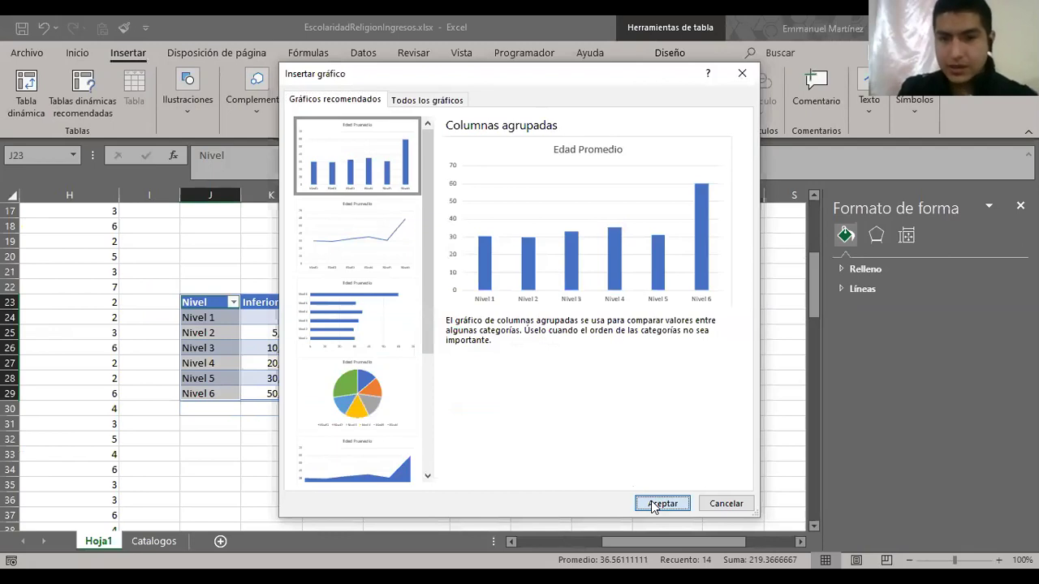
- Move the Edad Promedio chart beside the income level table, over columns O to T starting near row 19
left_click_drag(530, 280, 745, 275)
scroll(178, 215, "right", 1)
scroll(179, 215, "left", 1)
scroll(262, 259, "right", 3)
left_click_drag(378, 266, 479, 260)
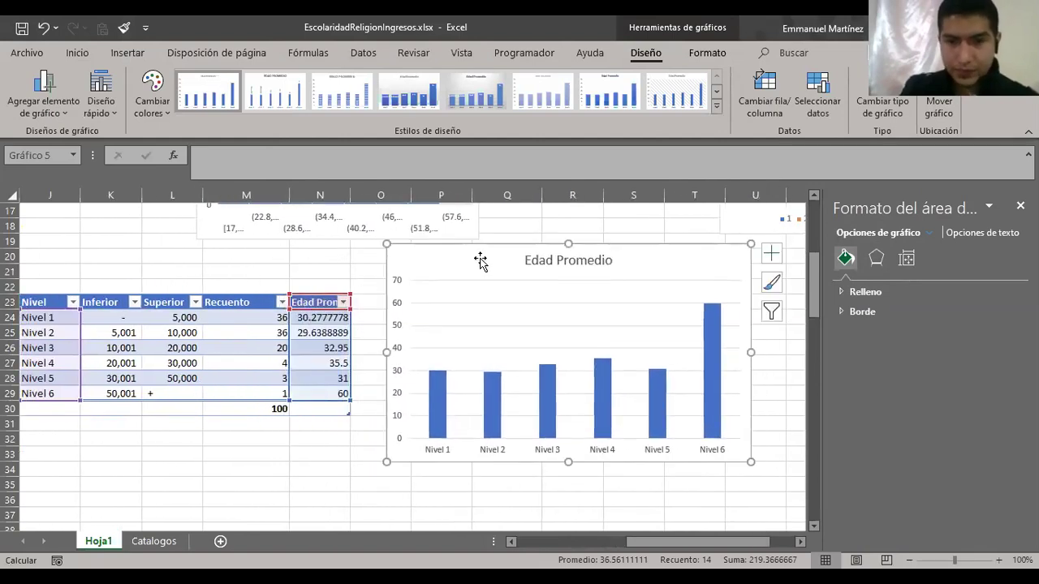
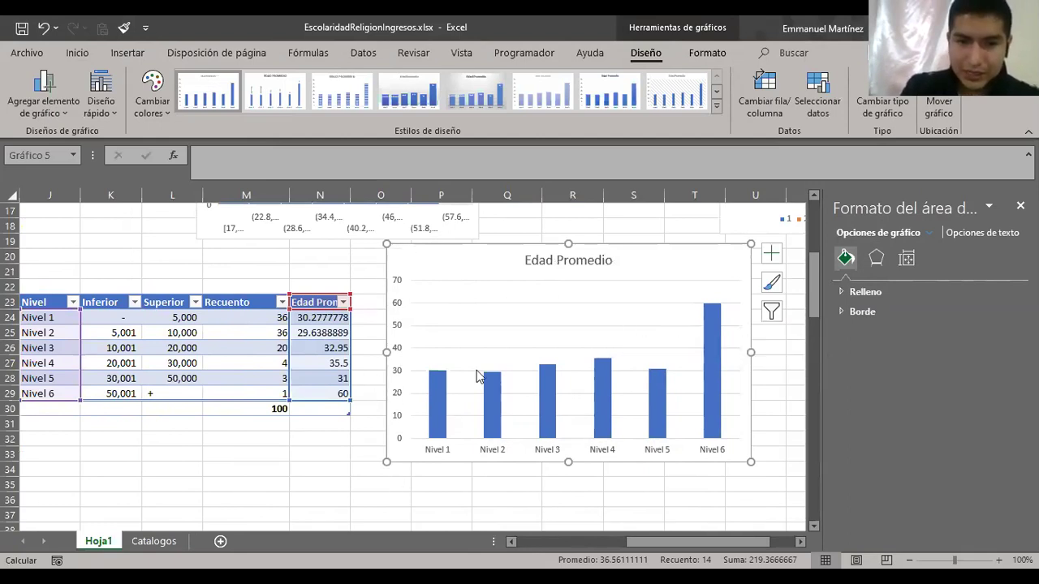
- Swap rows and columns in the Edad Promedio chart's data source so each income level becomes its own series
right_click(661, 299)
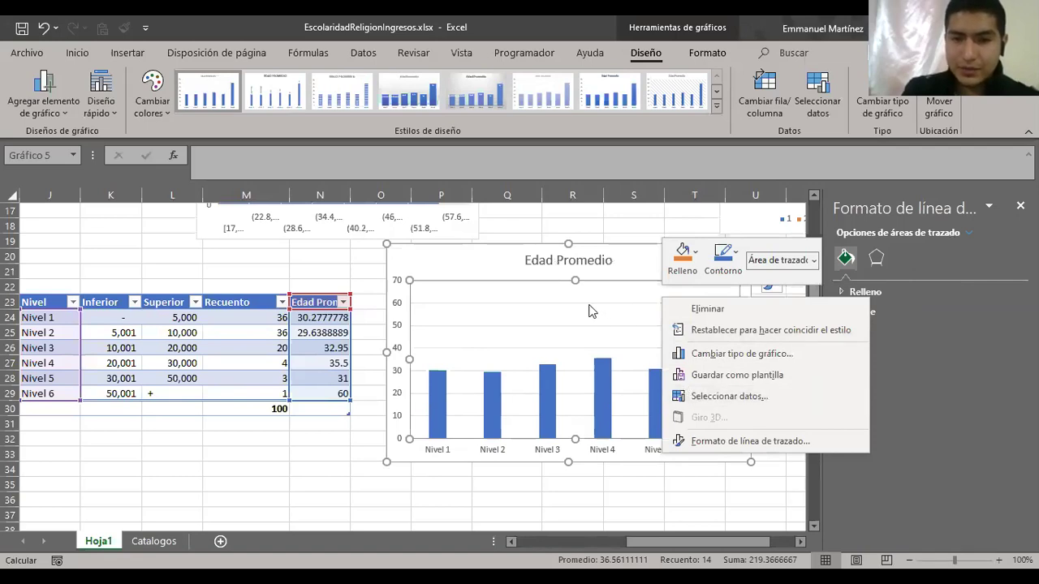
right_click(632, 370)
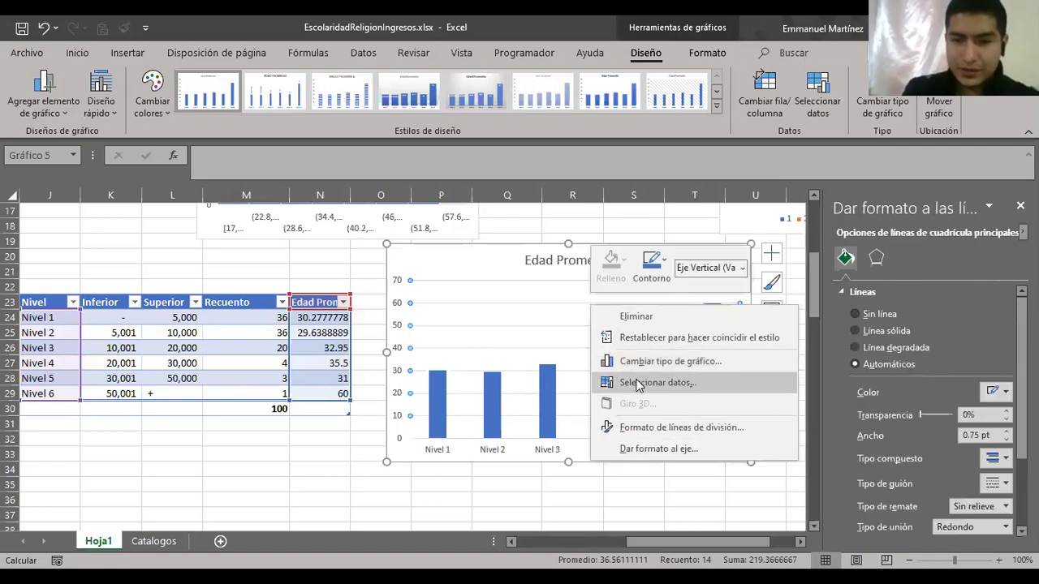
left_click(645, 381)
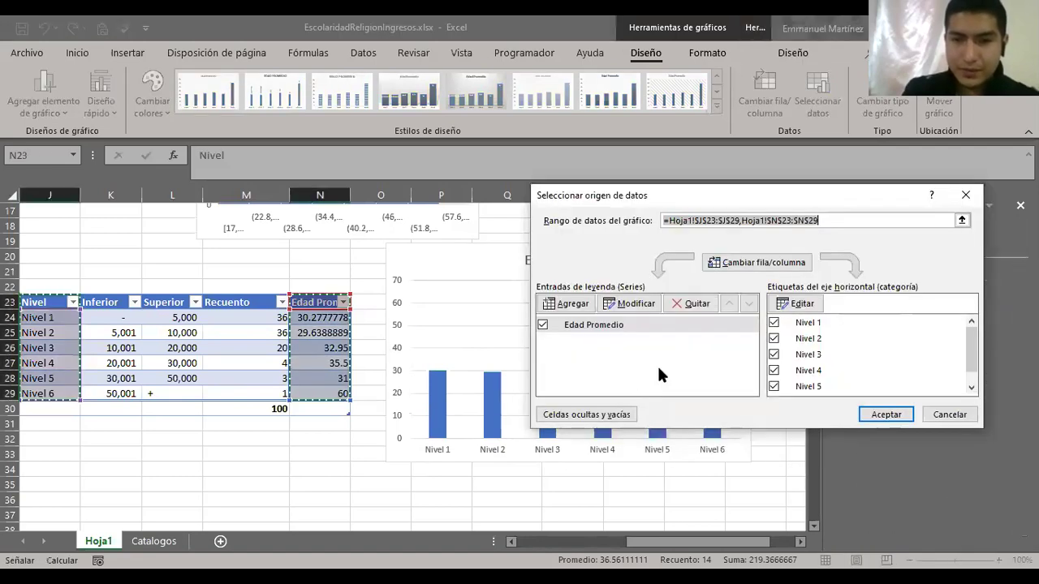
left_click(763, 263)
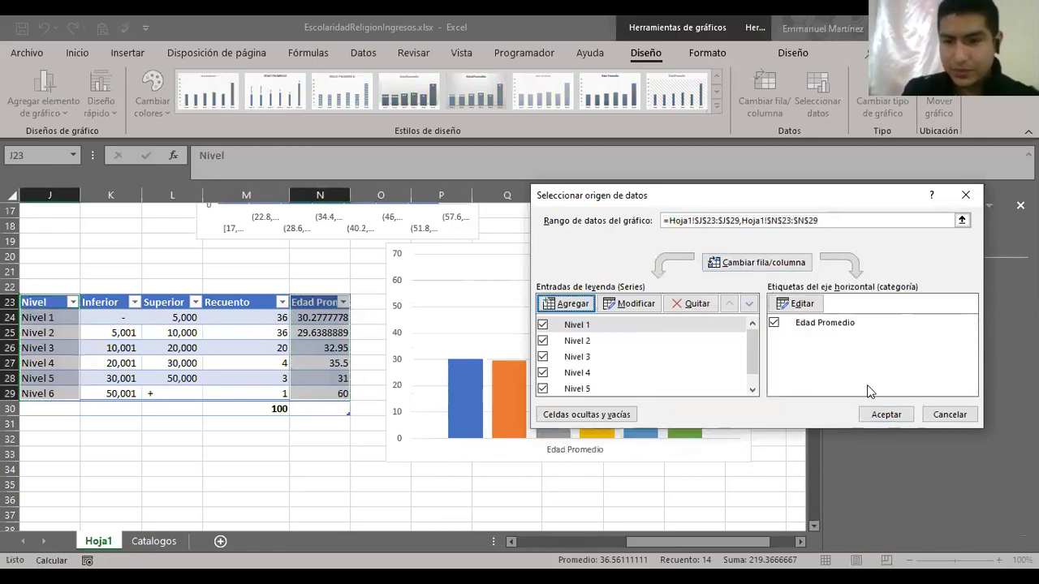
left_click(871, 416)
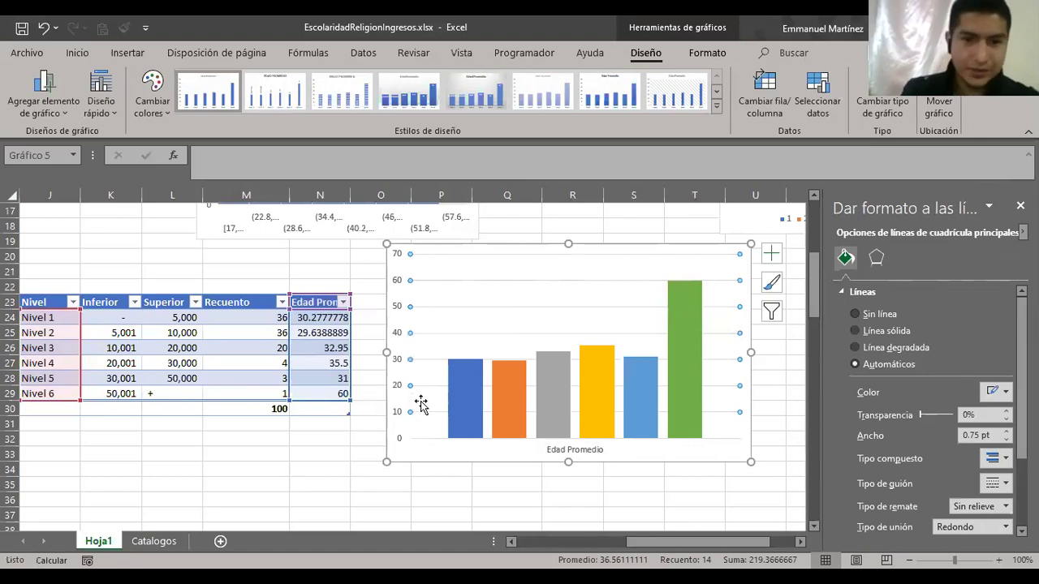
left_click(315, 443)
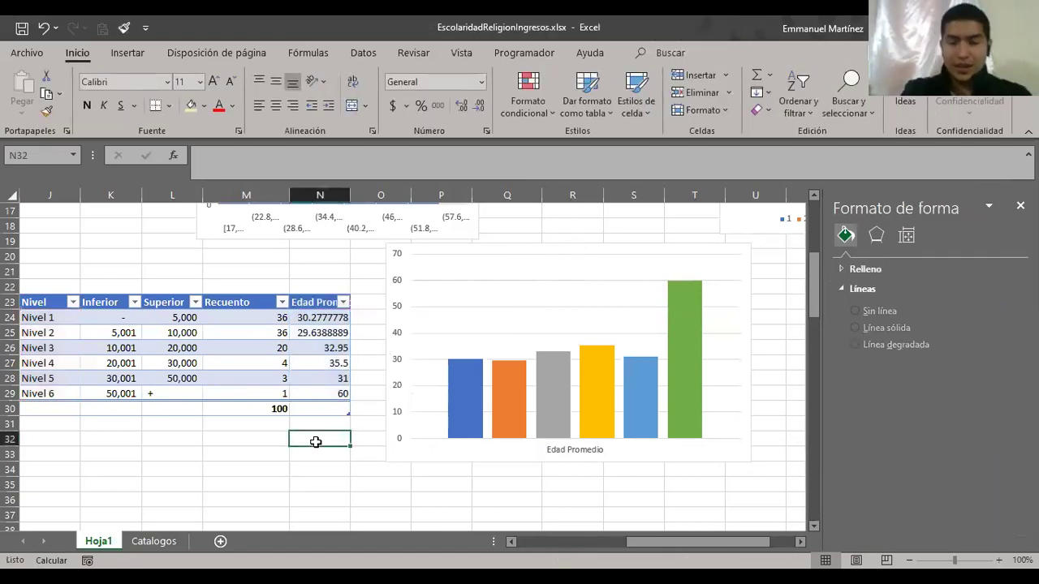
- Swap rows and columns in the Edad Promedio chart's data source so the income levels become horizontal axis categories
left_click(398, 307)
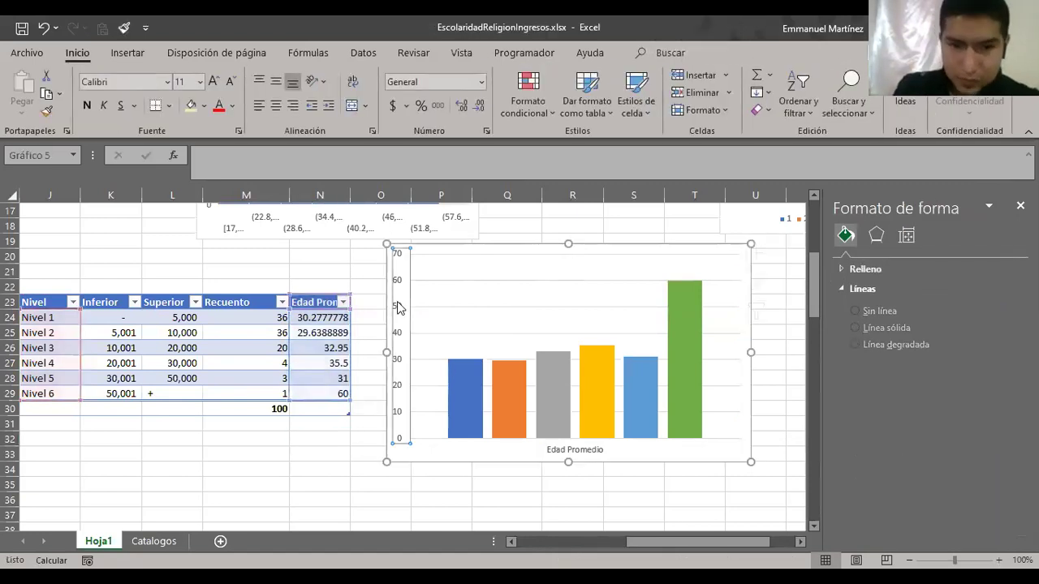
right_click(474, 318)
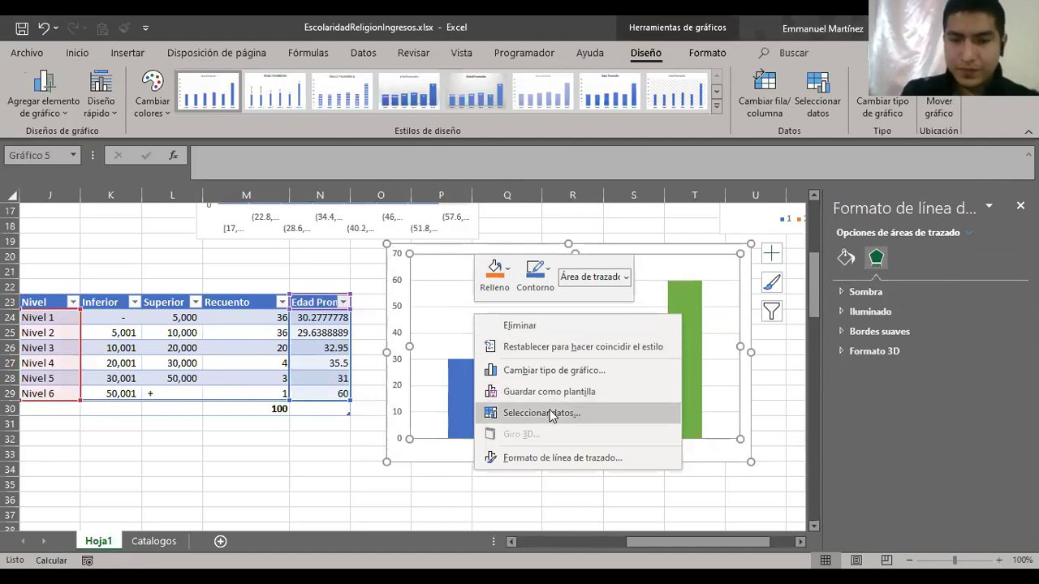
left_click(555, 413)
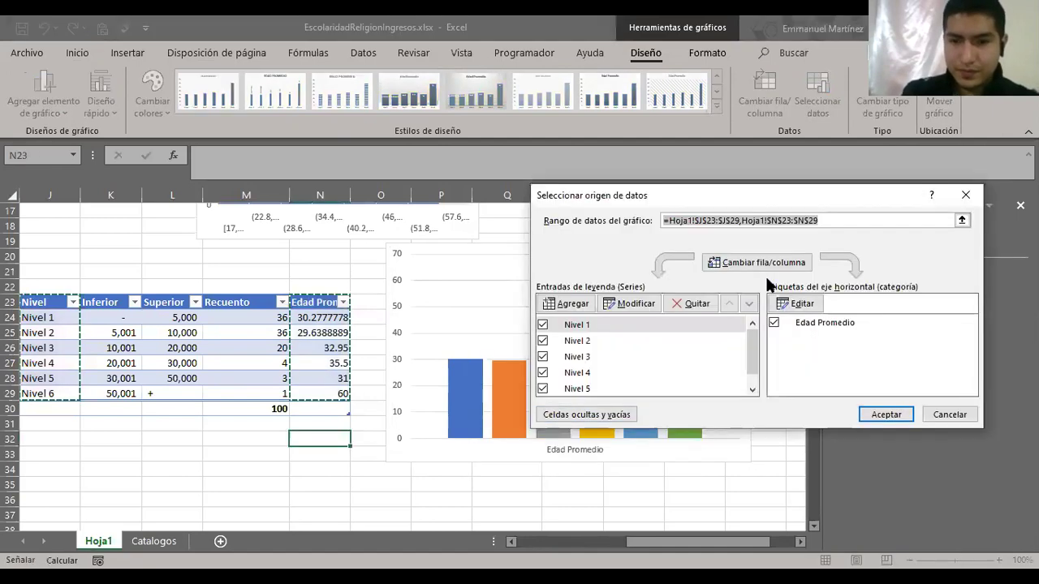
left_click(731, 264)
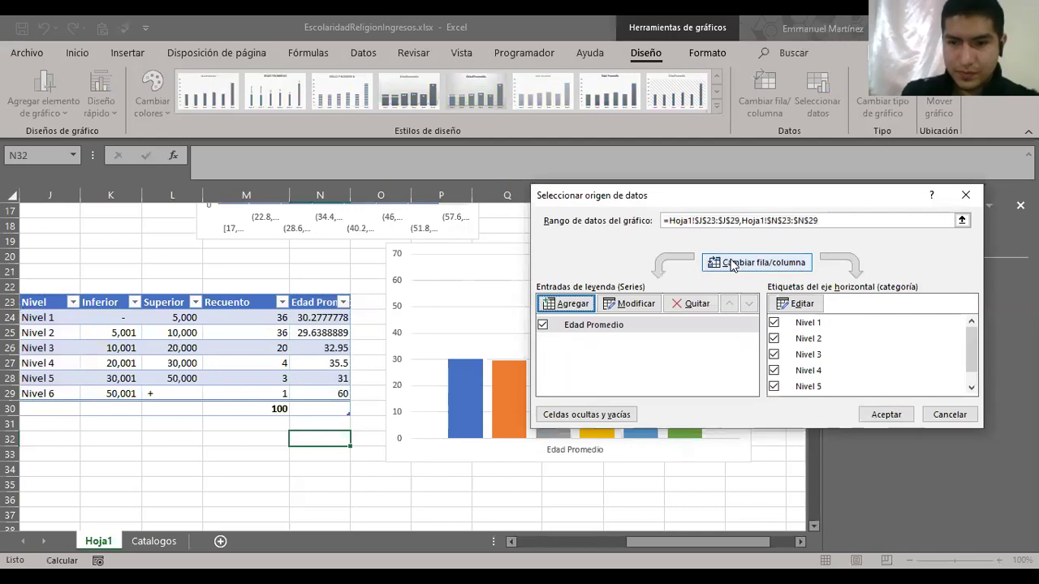
left_click(885, 418)
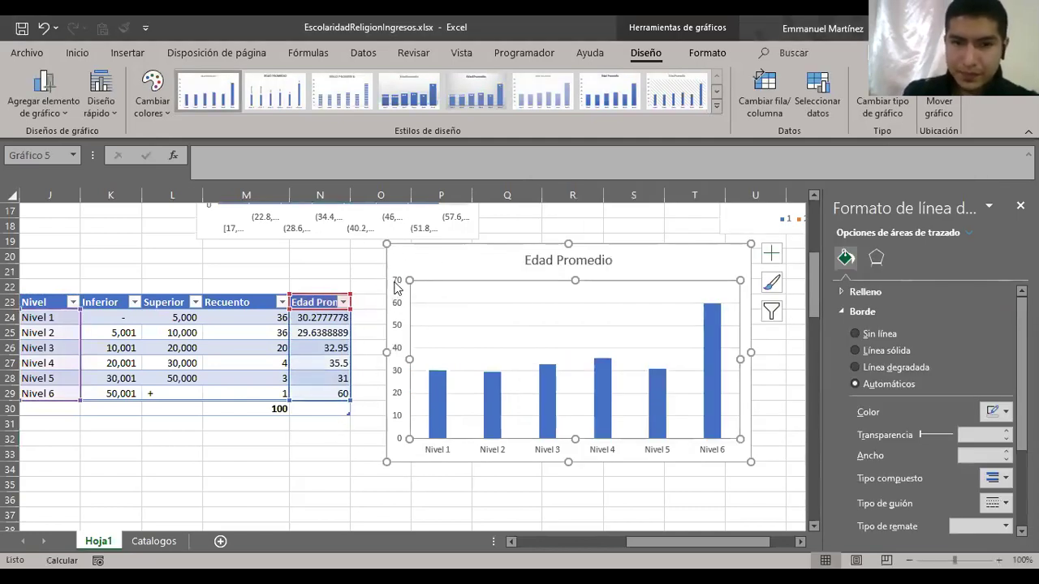
left_click(394, 323)
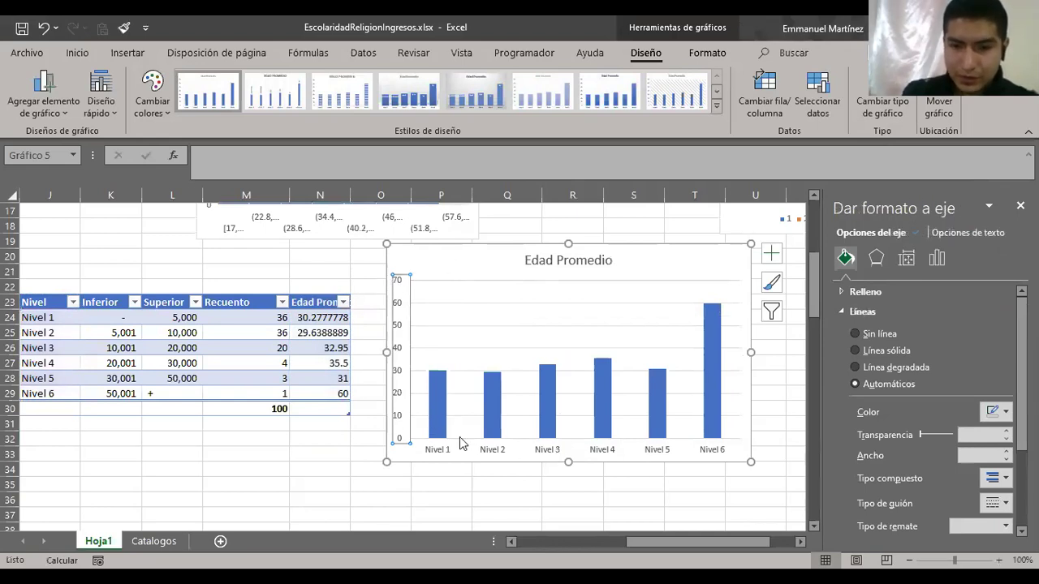
right_click(561, 339)
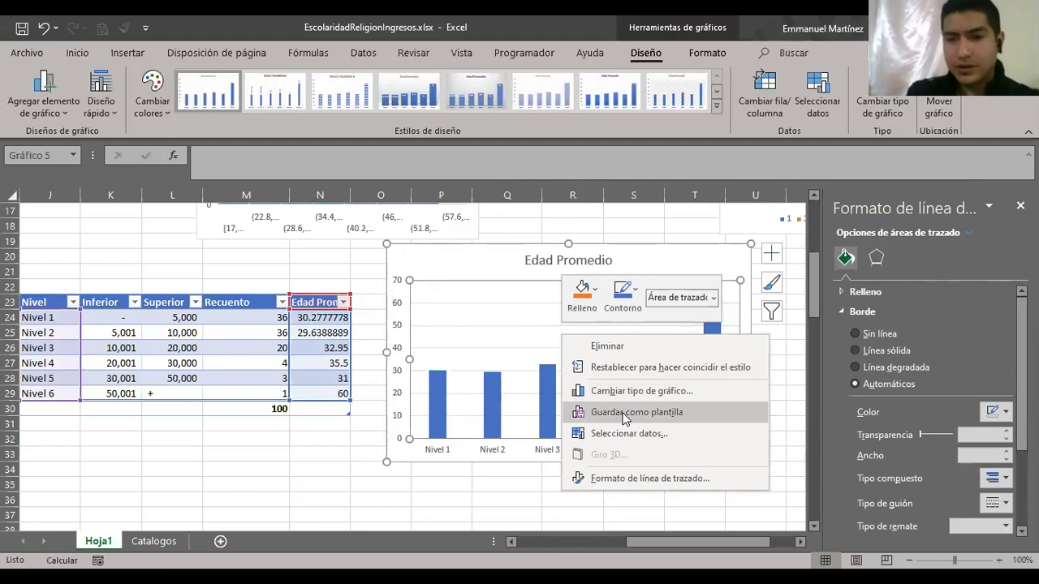
left_click(625, 412)
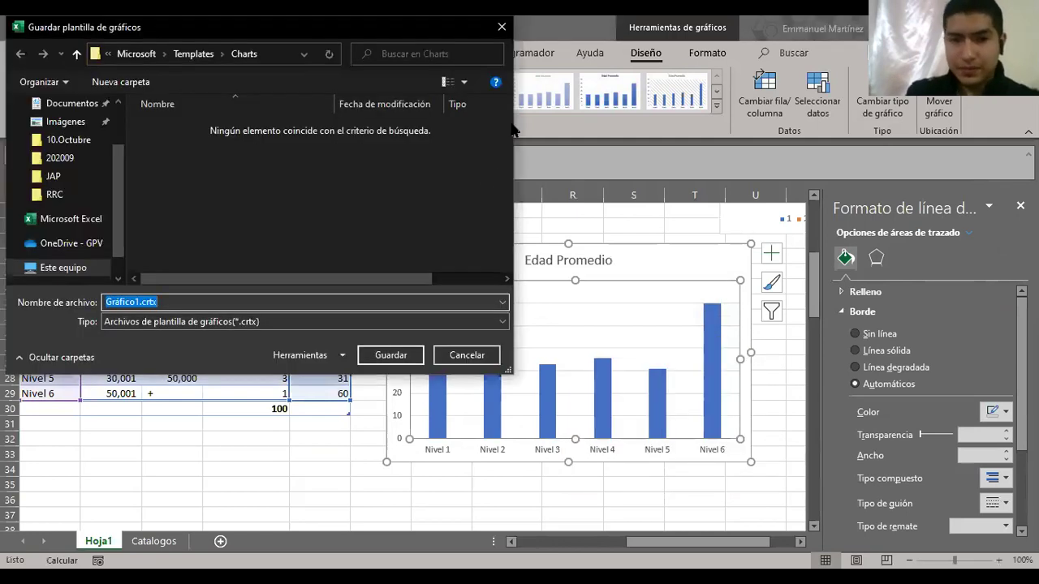
left_click(473, 362)
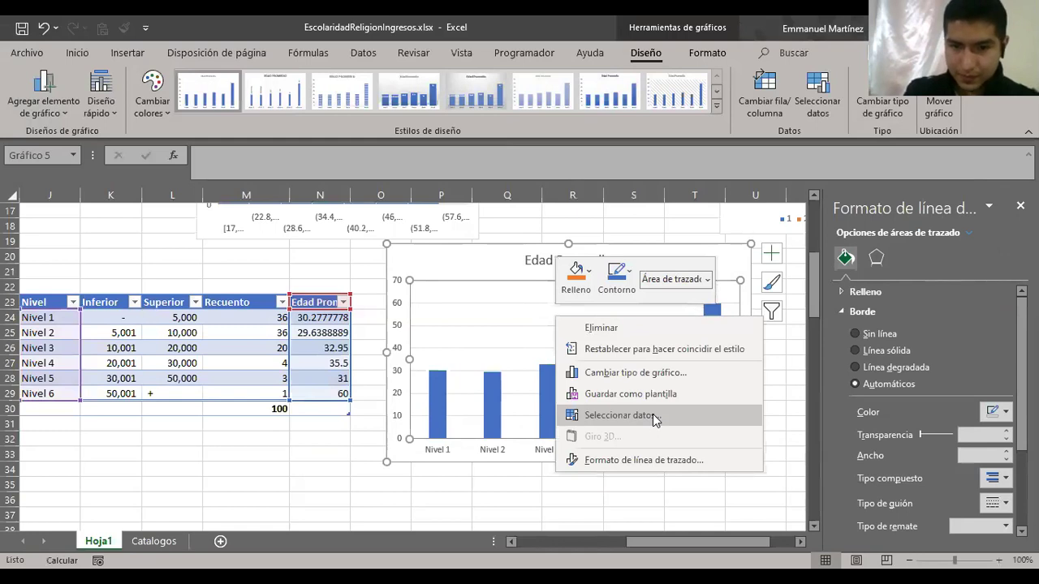
- Swap the Edad Promedio chart's rows and columns back so each income level is a separate series
left_click(654, 416)
left_click(763, 263)
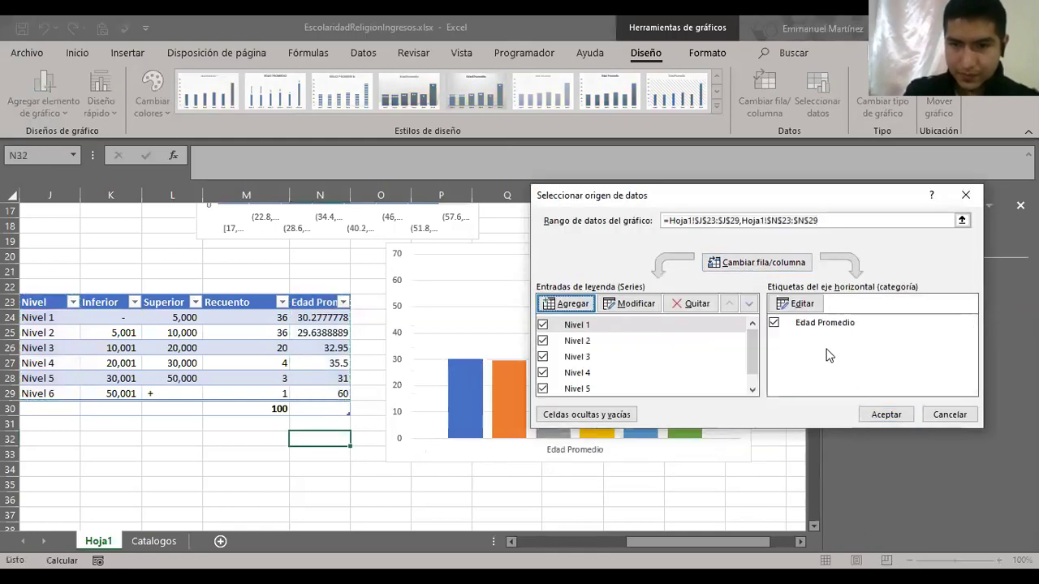
left_click(884, 415)
mouse_move(451, 407)
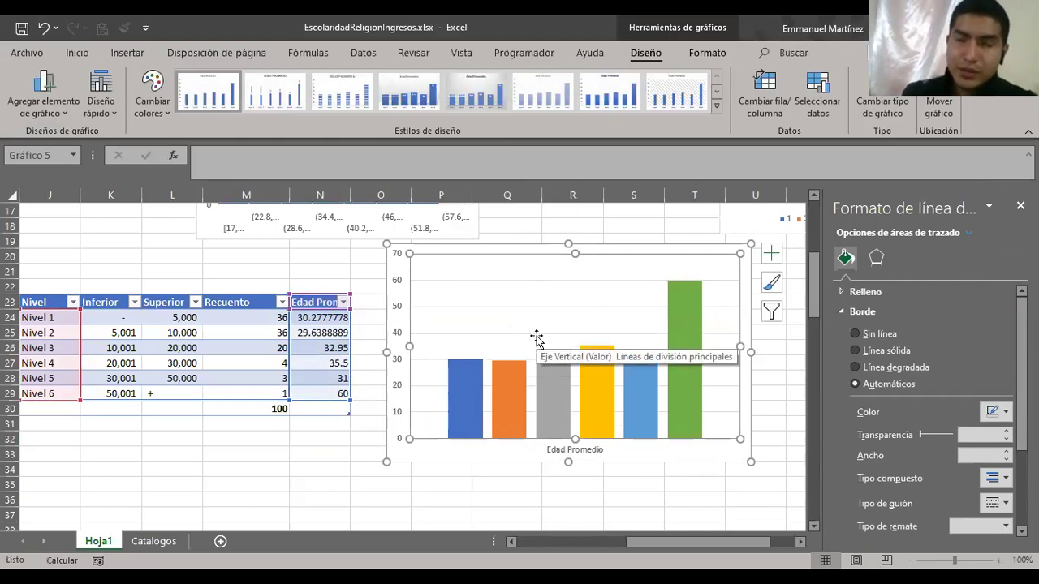
left_click(199, 465)
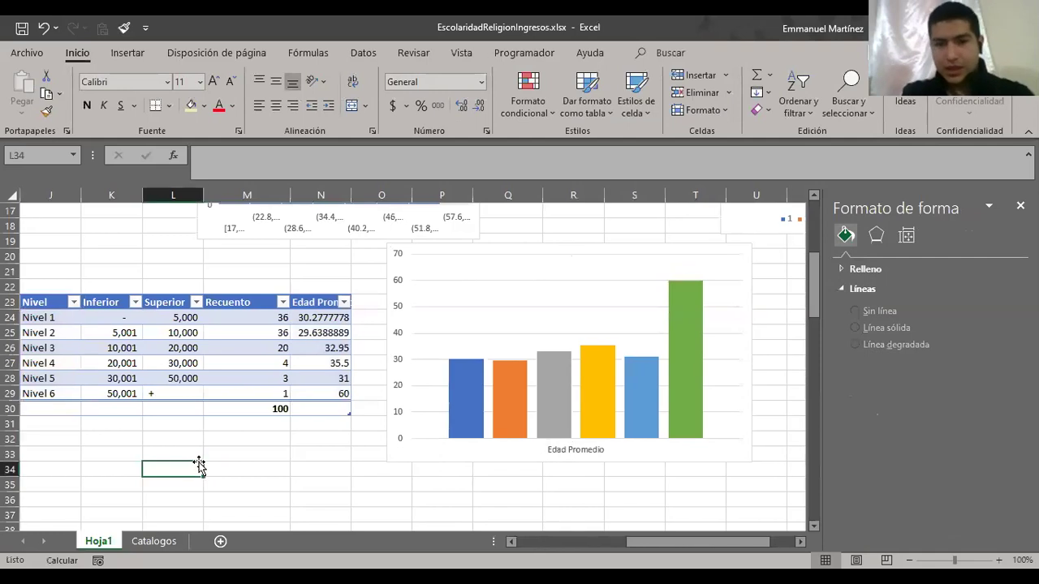
- Move the Edad Promedio chart below the income level table, over columns I to O starting near row 32
scroll(199, 465, "left", 1)
scroll(198, 465, "left", 1)
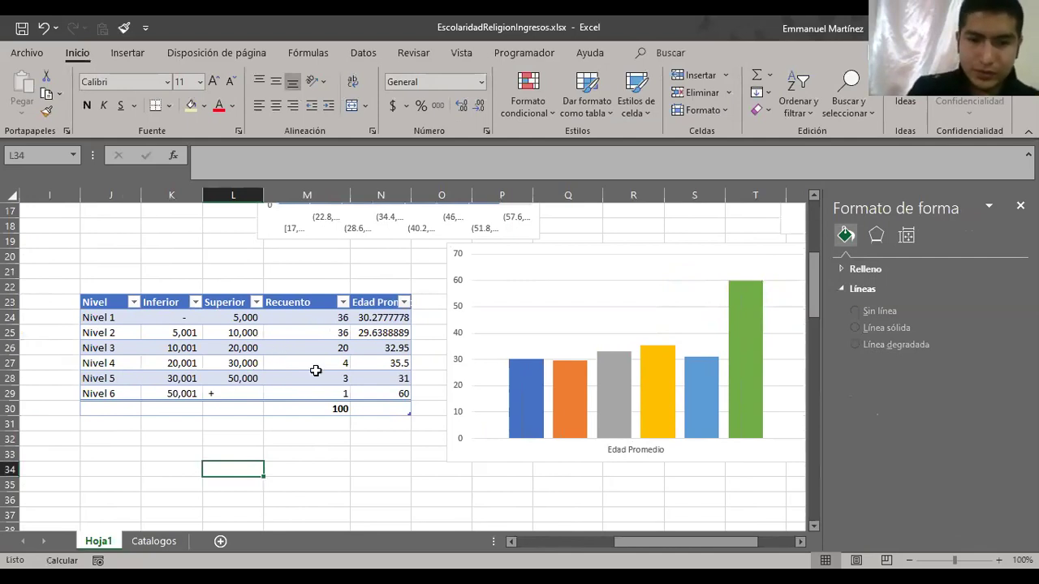
left_click(577, 263)
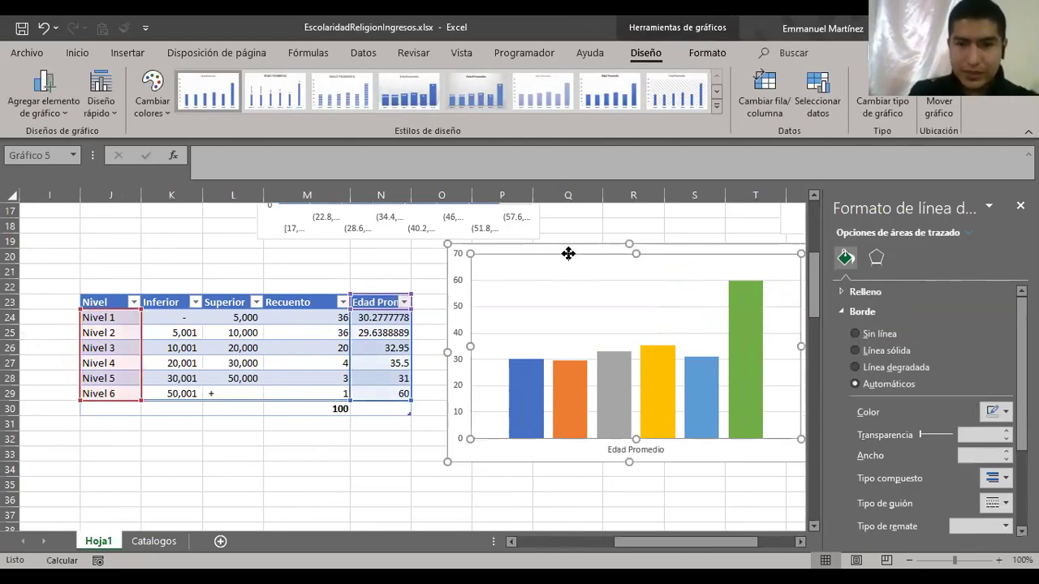
left_click_drag(568, 249, 178, 441)
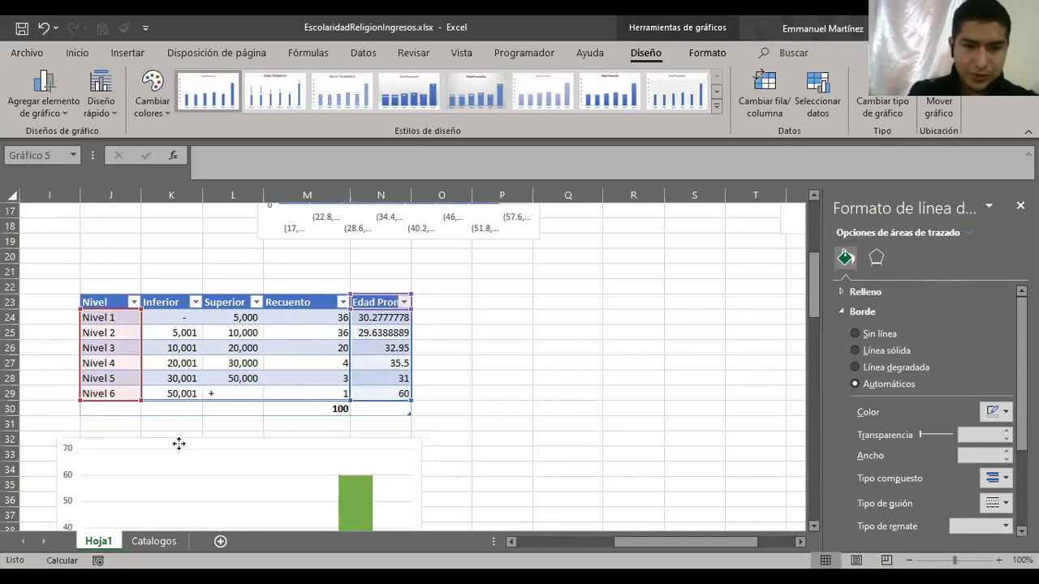
left_click(521, 399)
scroll(521, 399, "down", 1)
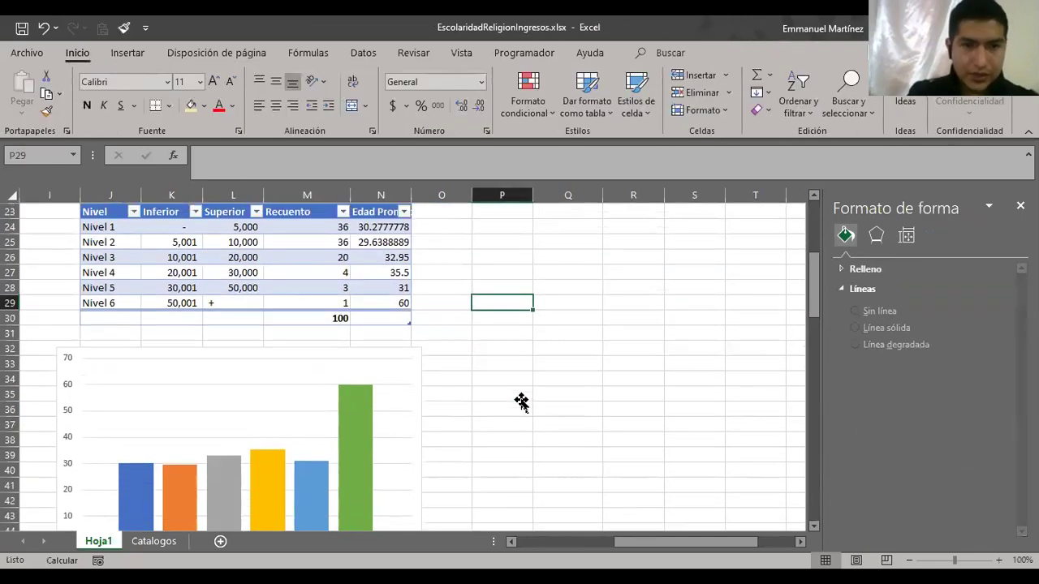
- Examine the Nivel 1 row of the income level table, from its Inferior limit to its Edad Promedio formula
left_click(243, 302)
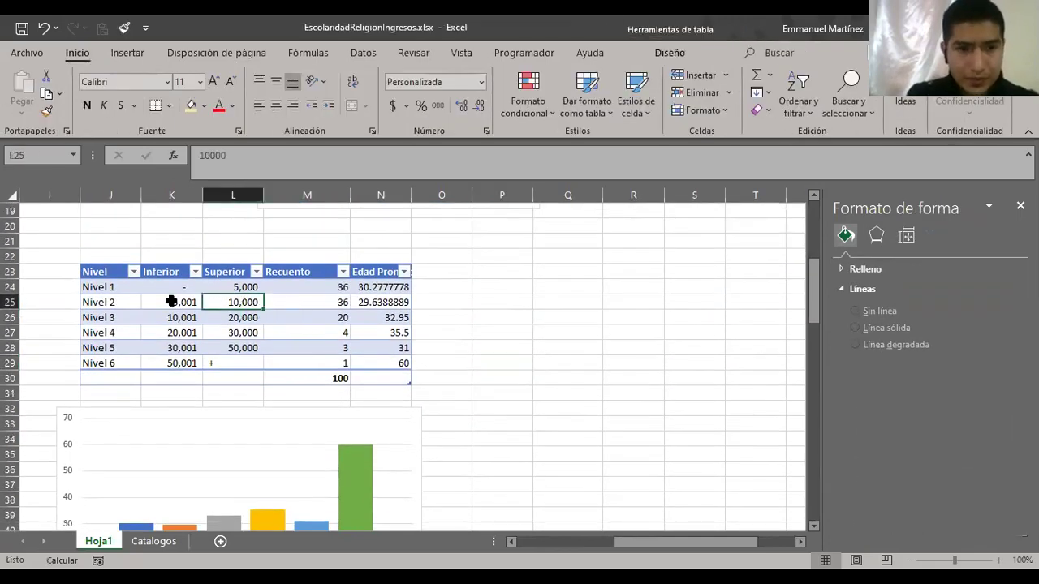
left_click(146, 302)
key("Up")
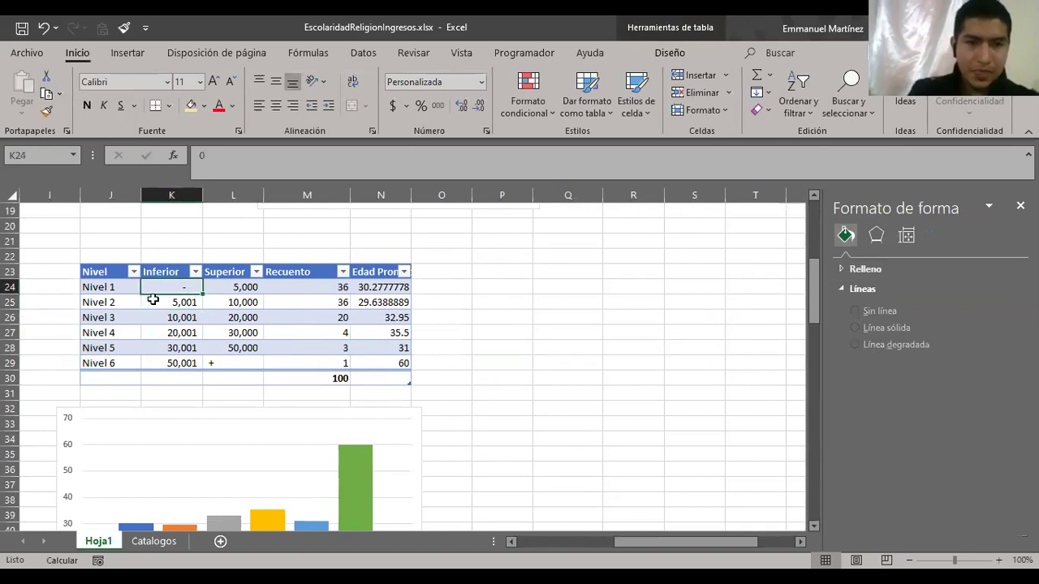
left_click(360, 290)
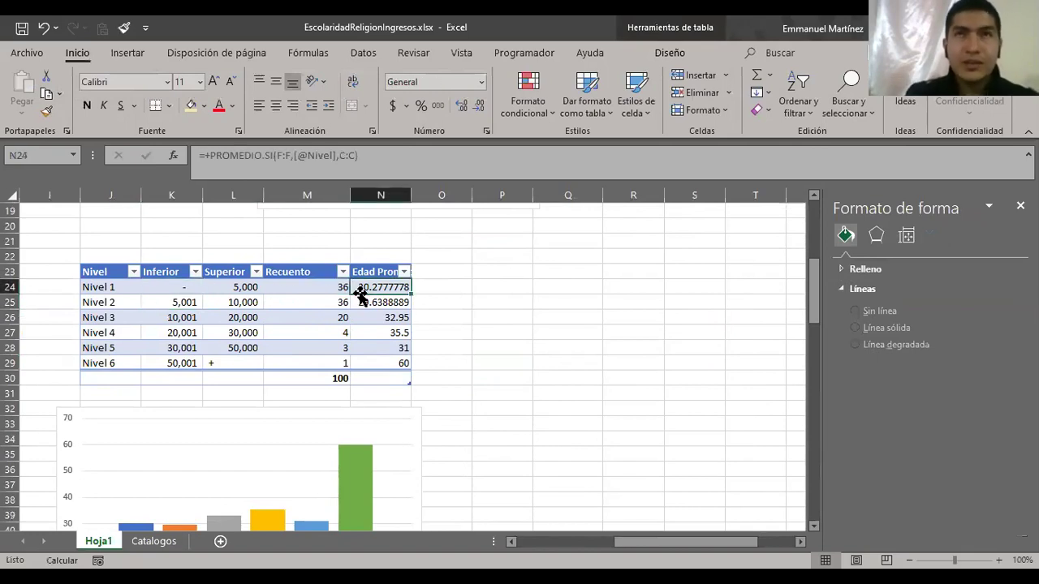
left_click(131, 287)
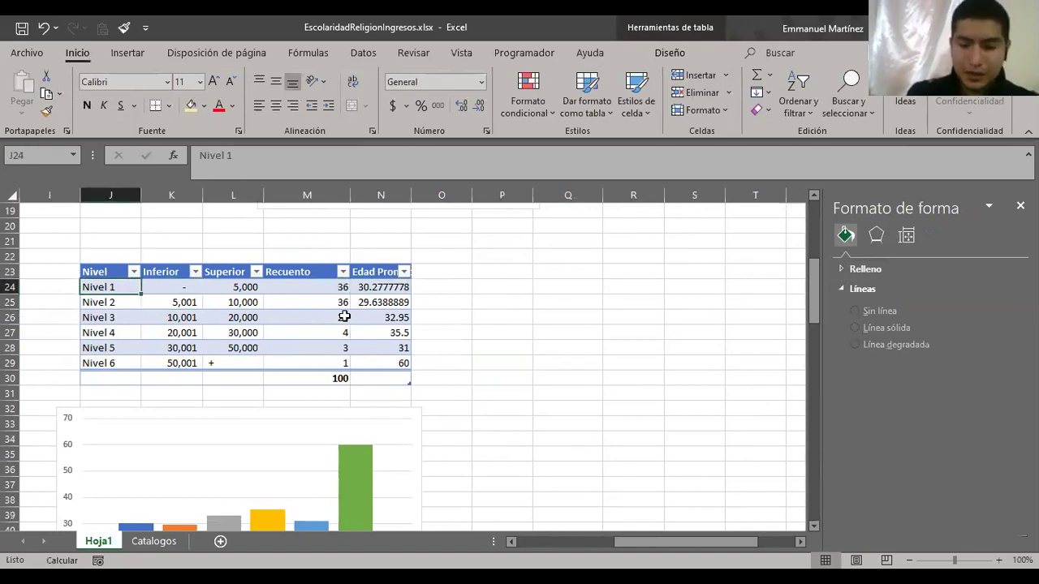
key("Right")
key("Right")
key("Right")
key("Right")
key("Right")
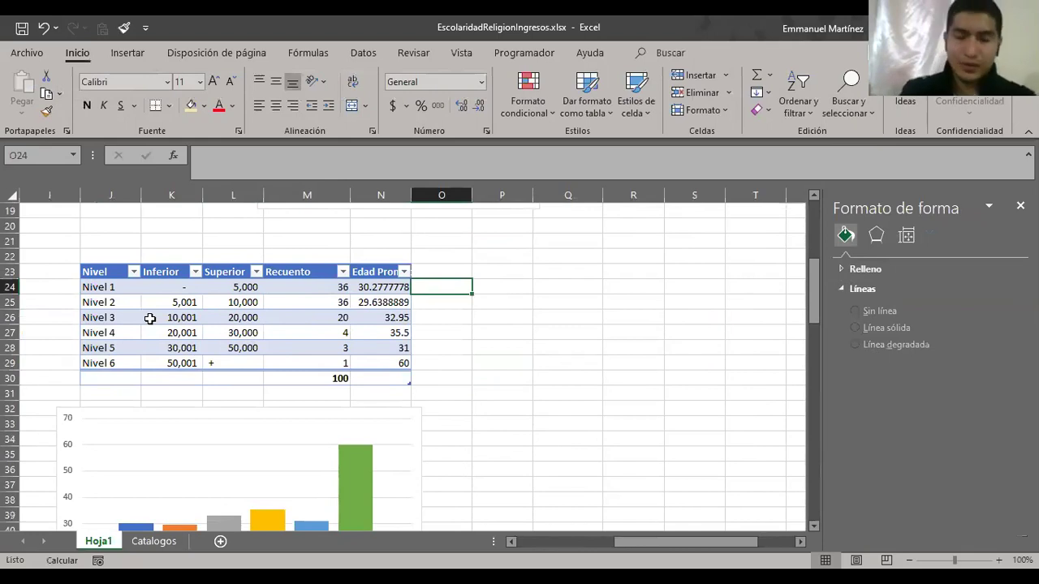
- Review the Sexo, Edad, Escolaridad and Religión summaries with their charts at the start of the sheet
scroll(359, 388, "left", 2)
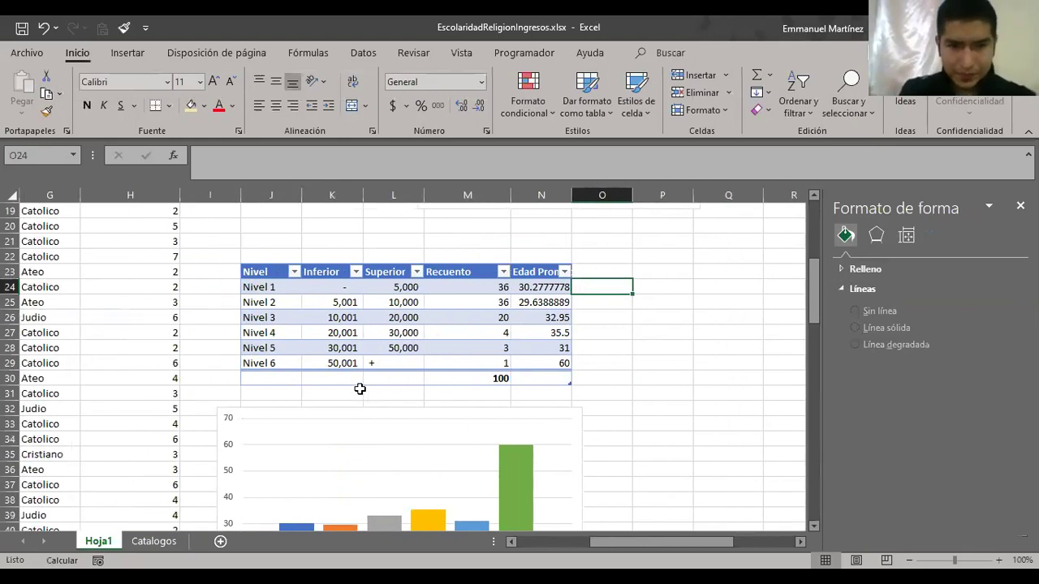
scroll(359, 389, "left", 1)
scroll(360, 390, "up", 6)
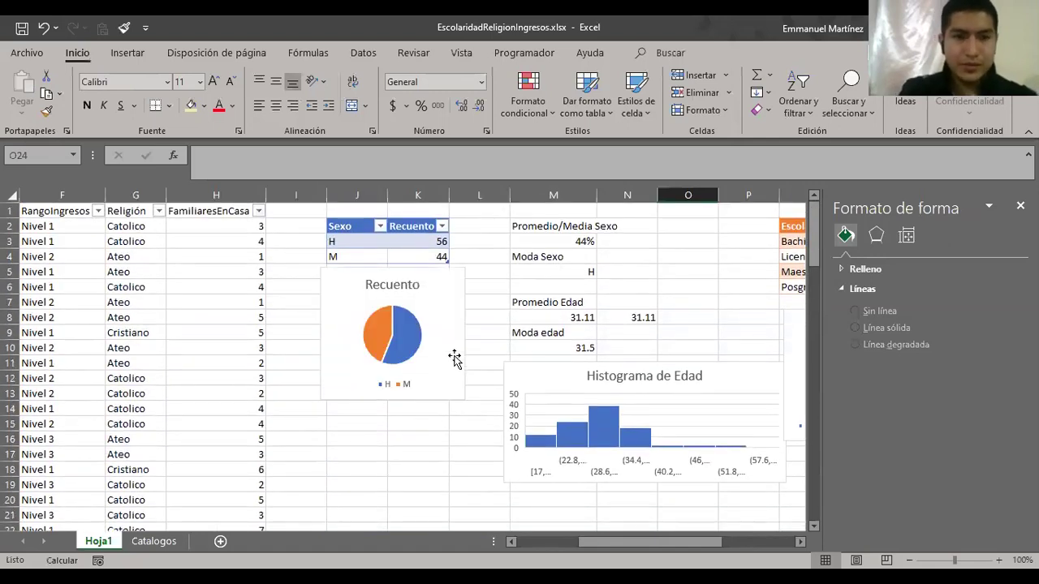
scroll(455, 360, "left", 4)
scroll(454, 359, "right", 11)
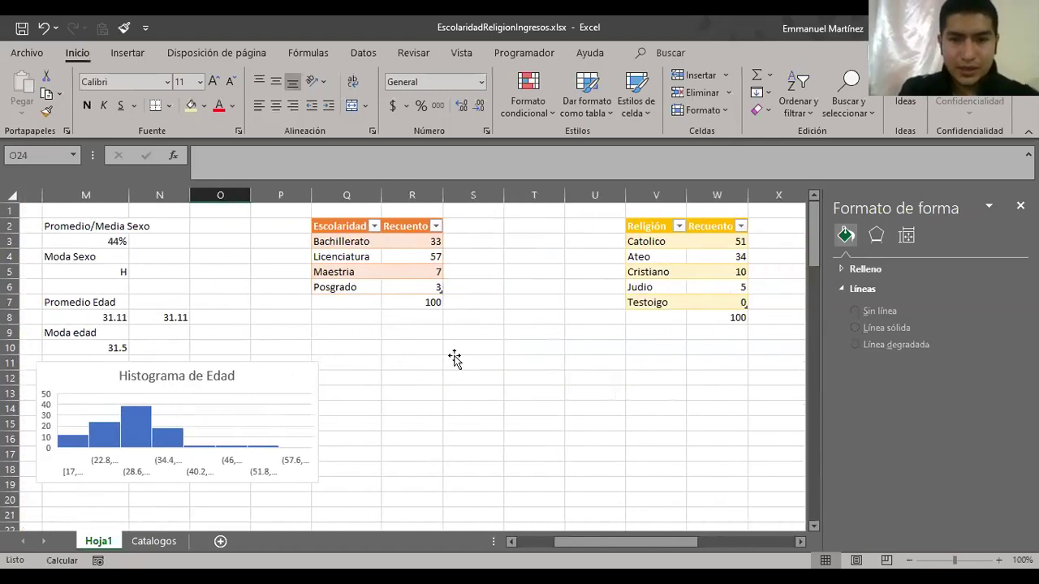
scroll(455, 359, "right", 1)
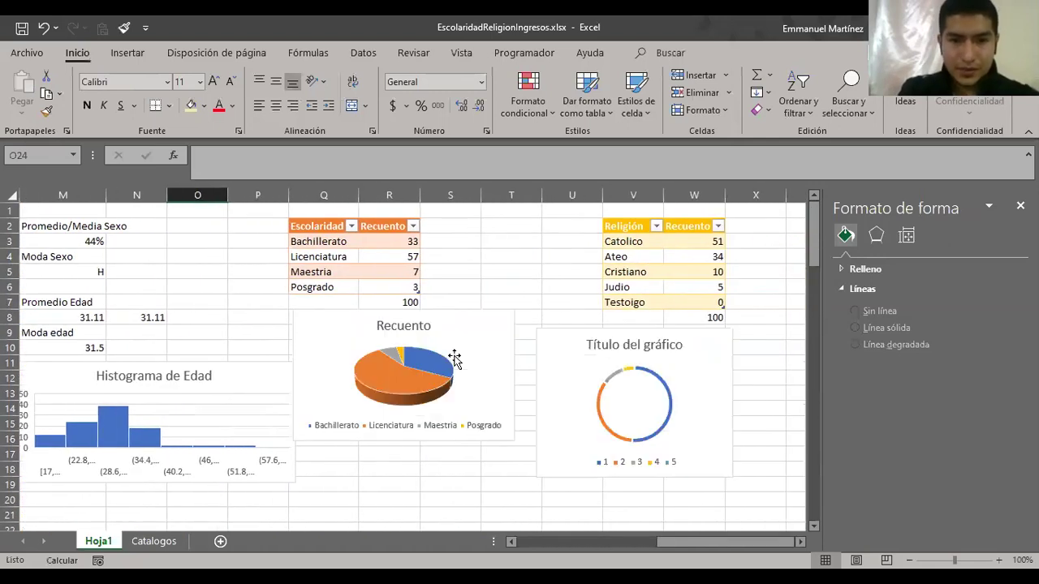
left_click(329, 226)
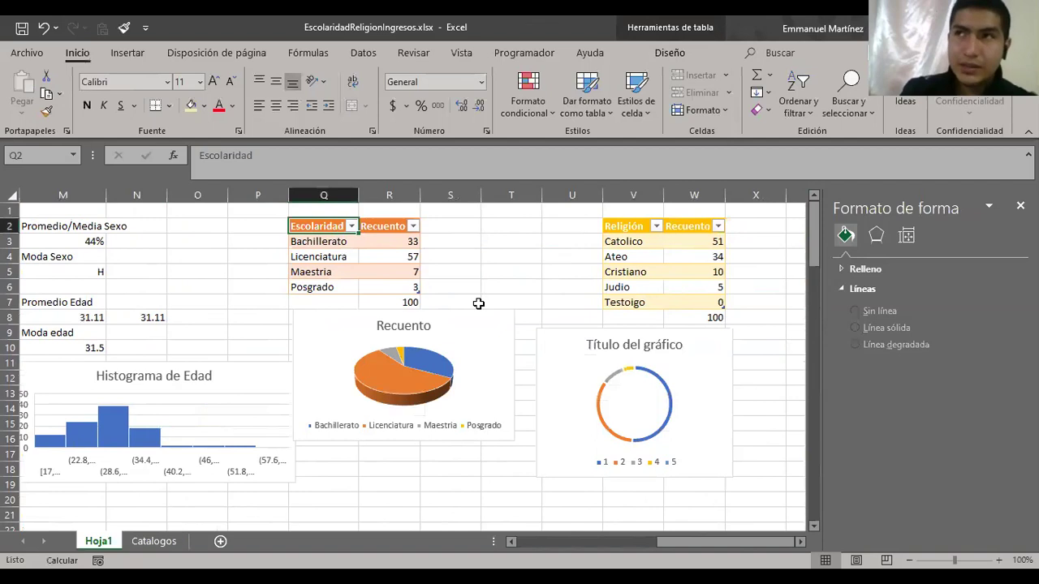
left_click(424, 235)
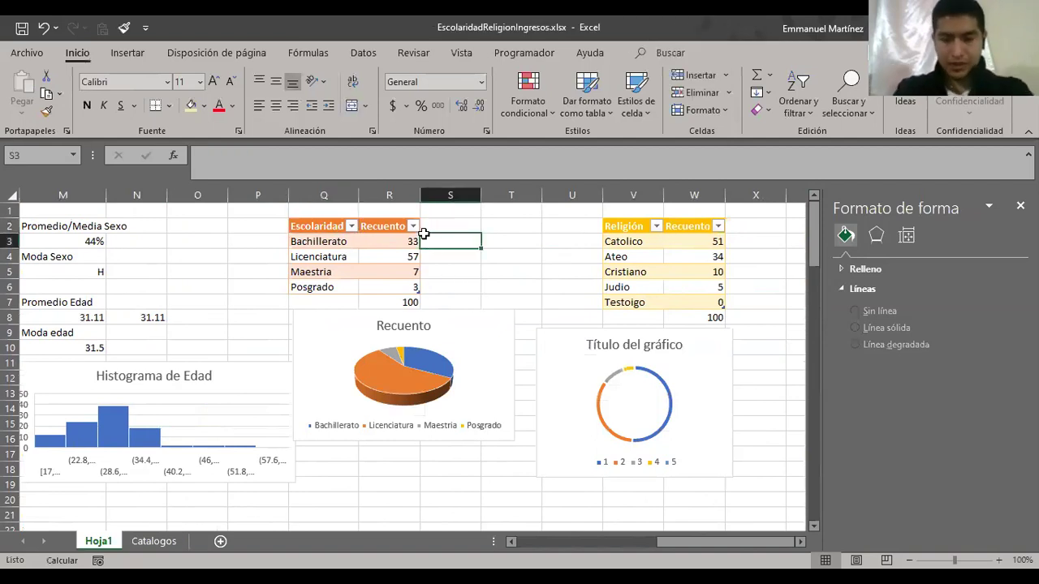
type("+")
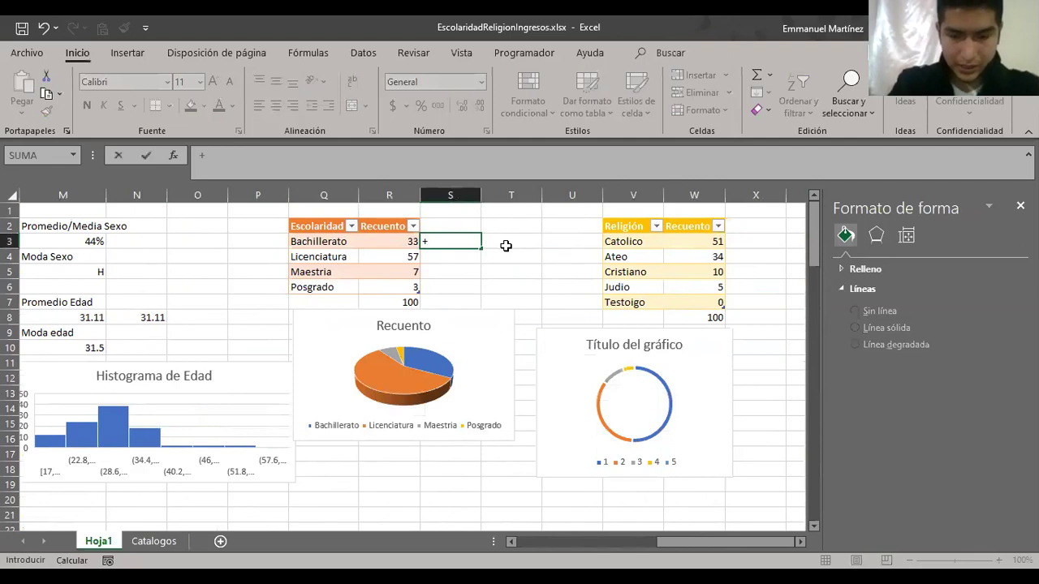
type("mo")
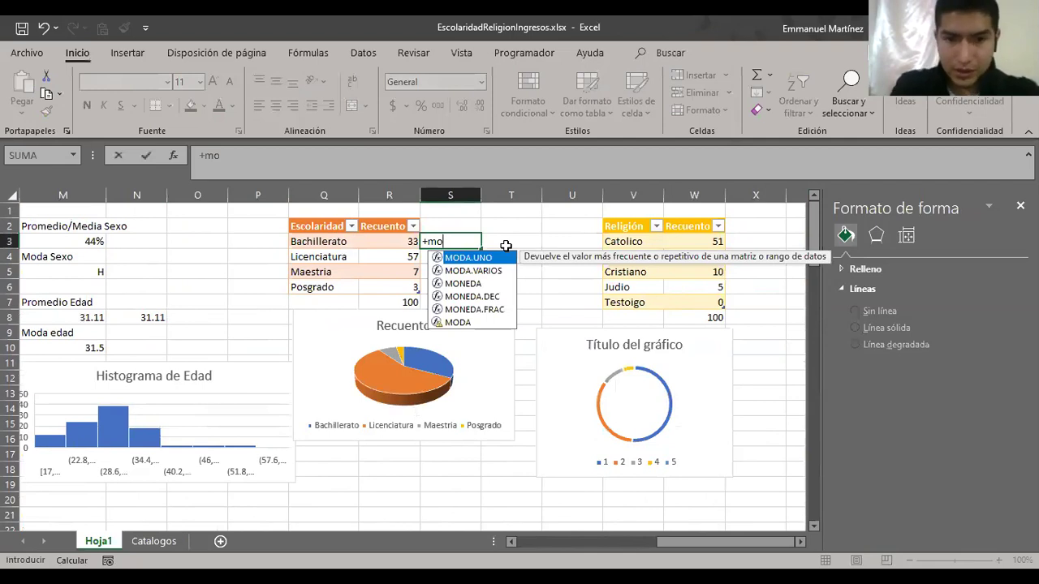
key("Down")
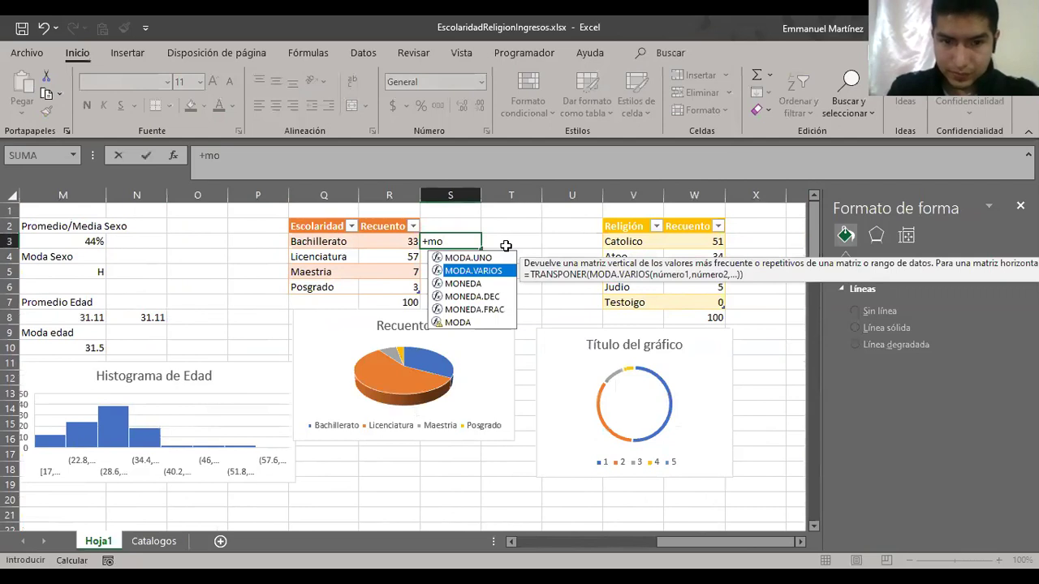
key("Up")
type("d")
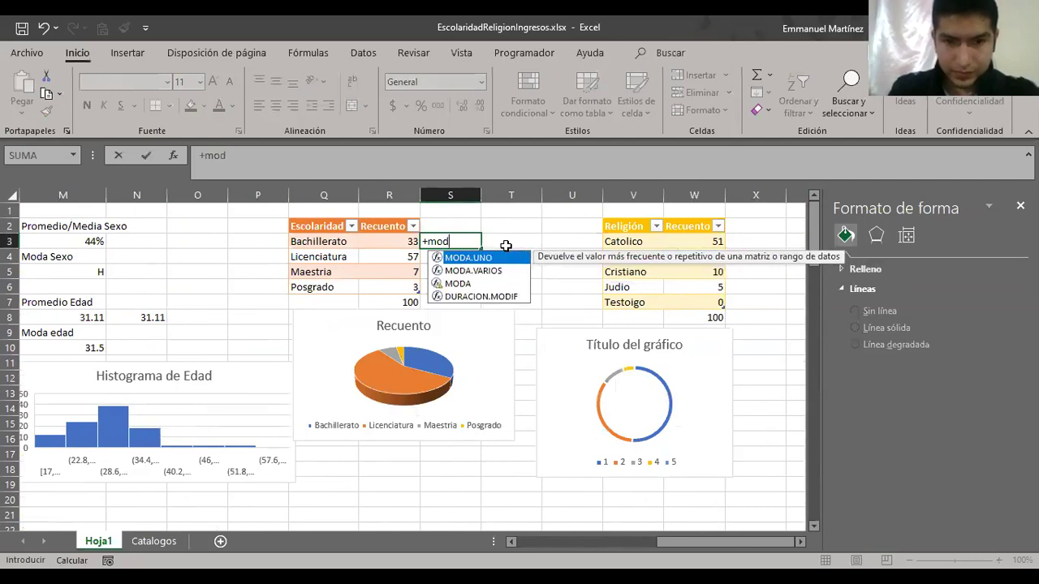
key("Down")
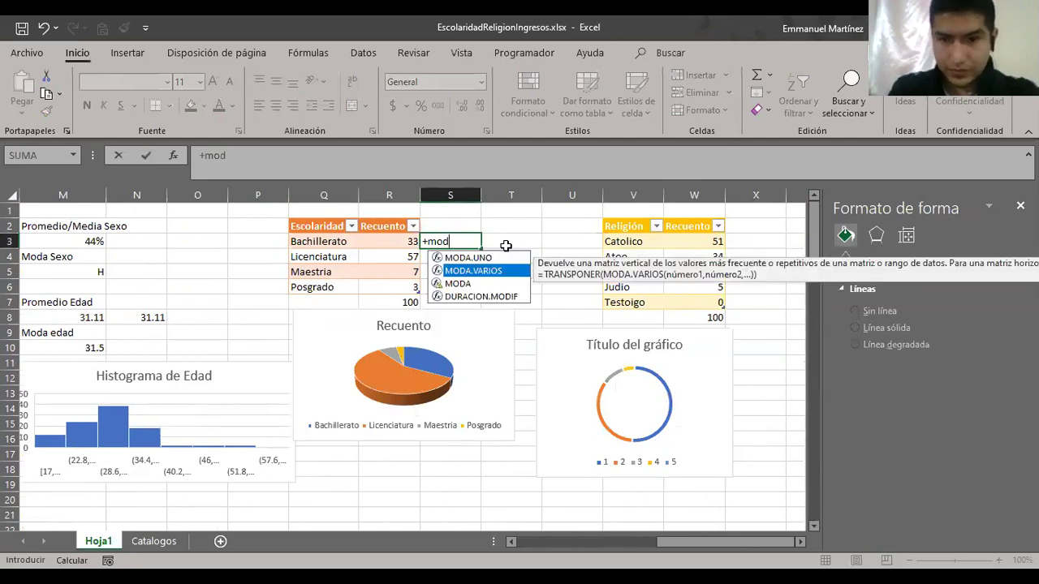
key("Down")
key("Escape")
key("Escape")
key("Left")
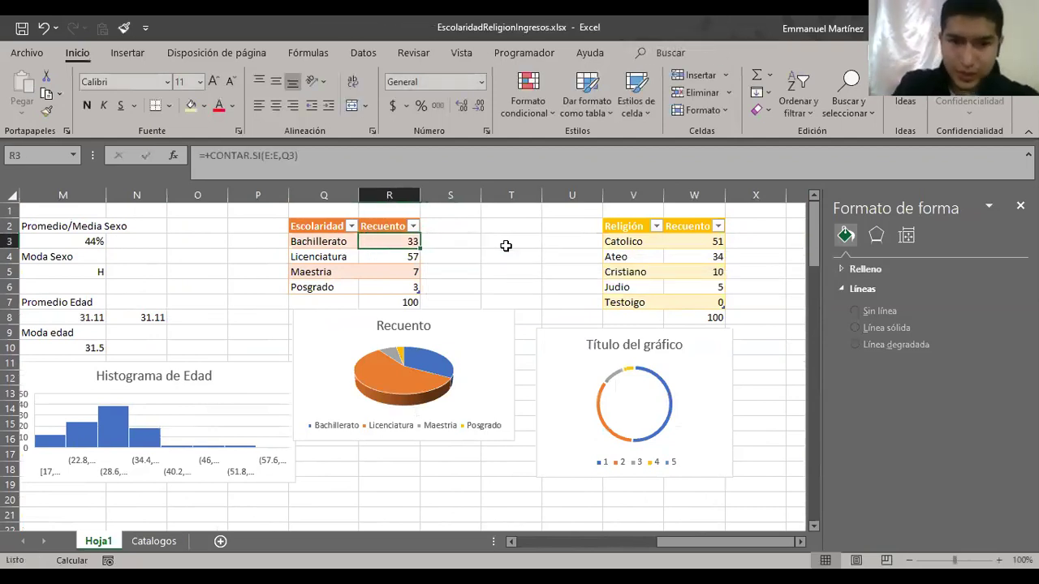
key("Right")
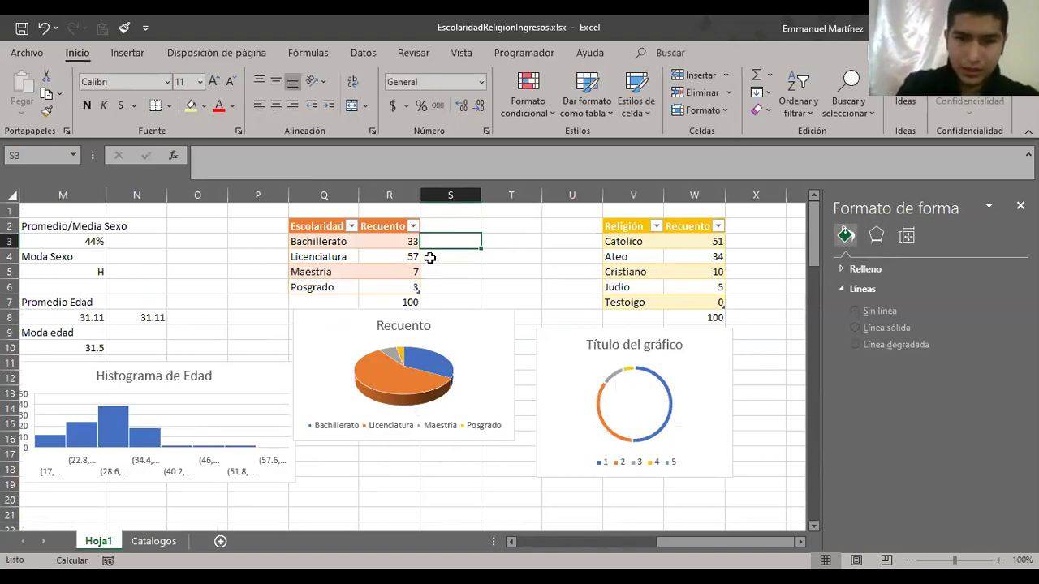
scroll(430, 258, "left", 3)
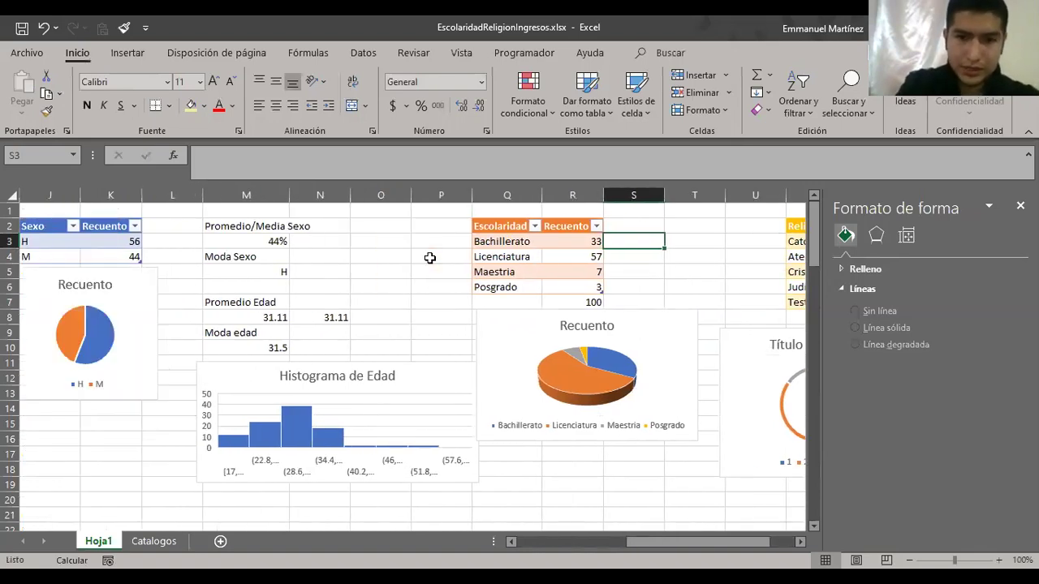
- Copy the Escolaridad header and its four education levels from the count table to Q22:Q26
scroll(430, 257, "left", 4)
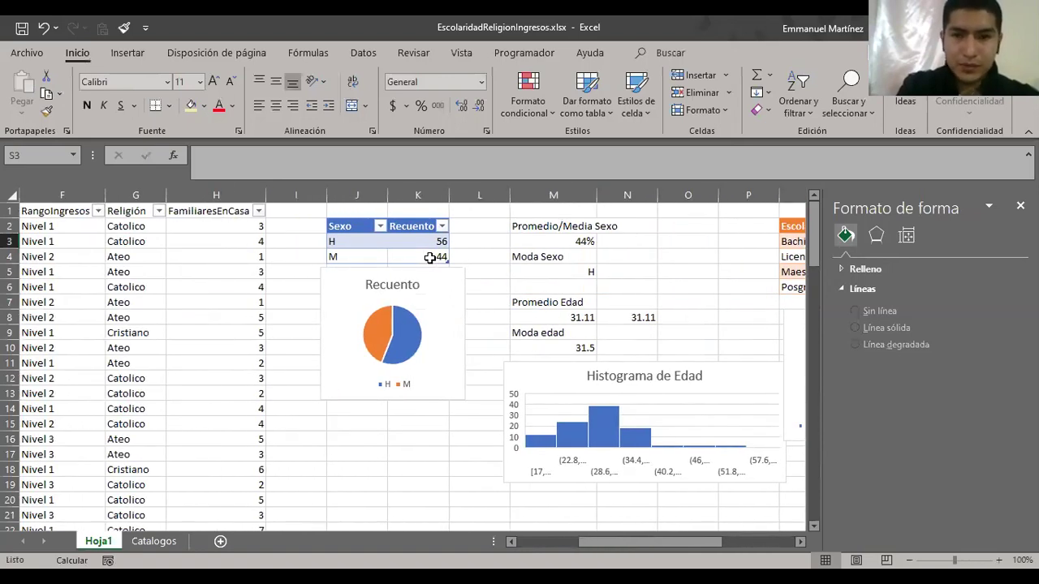
scroll(430, 257, "left", 2)
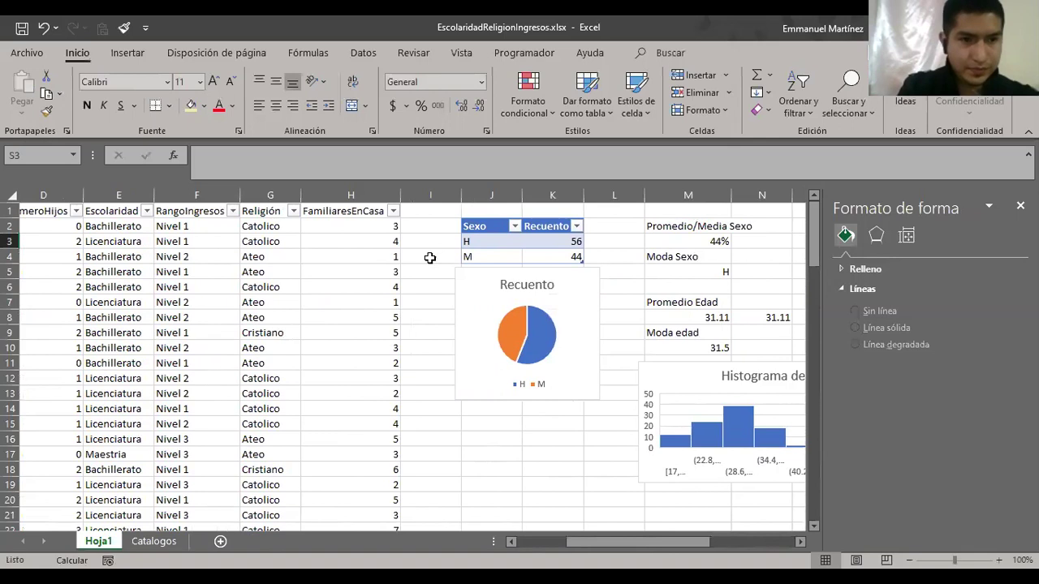
scroll(431, 258, "left", 1)
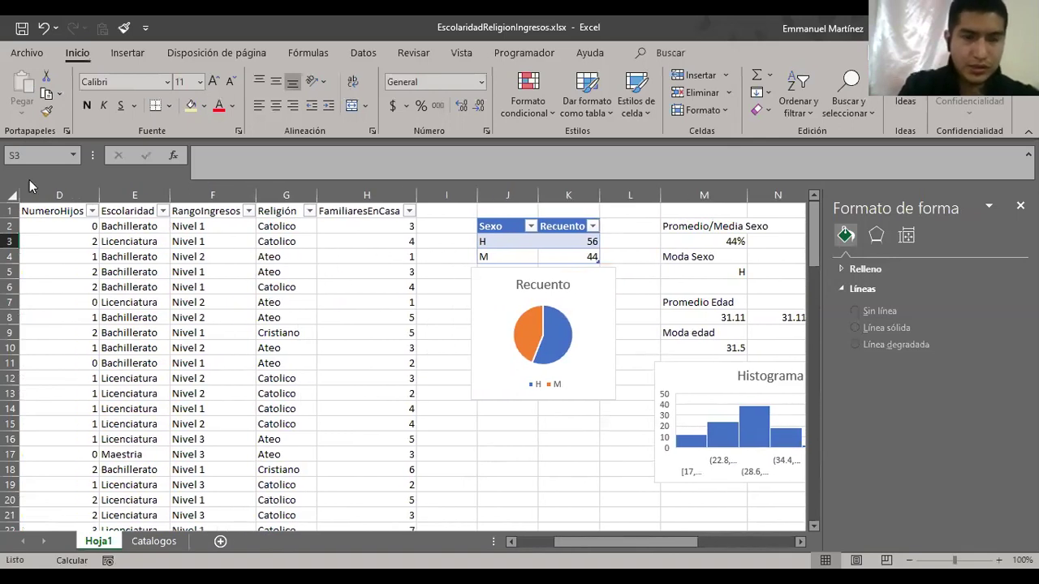
scroll(343, 284, "right", 9)
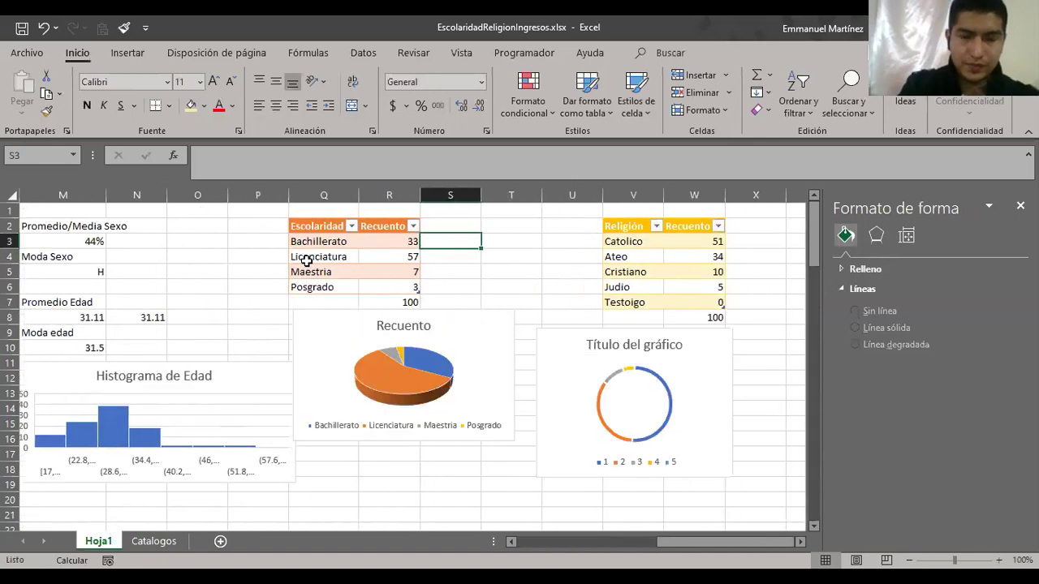
left_click(336, 248)
key("Up")
key("shift+Down")
key("shift+Down")
key("shift+Down")
key("shift+Down")
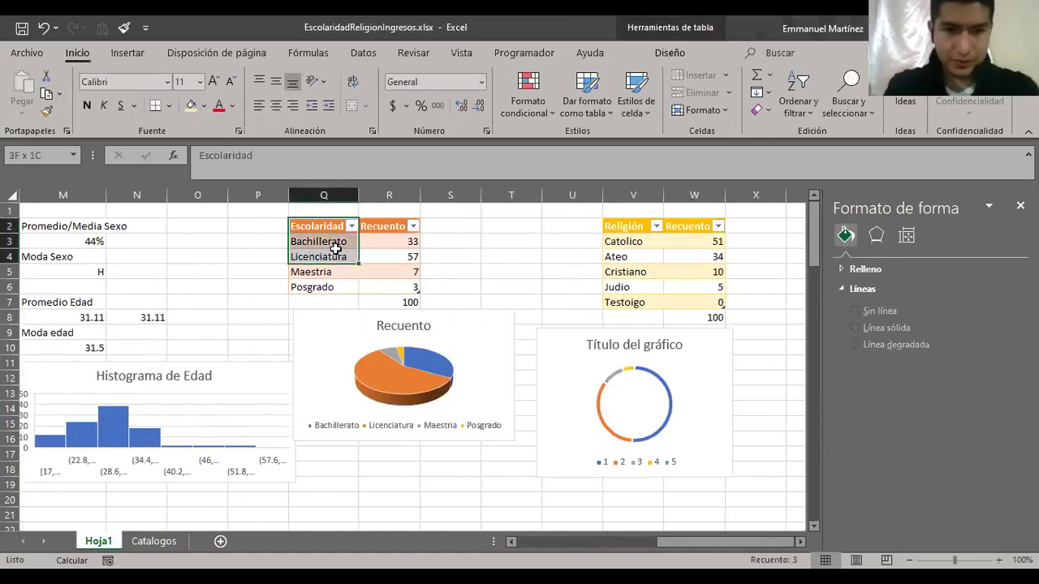
key("ctrl+c")
scroll(335, 248, "down", 3)
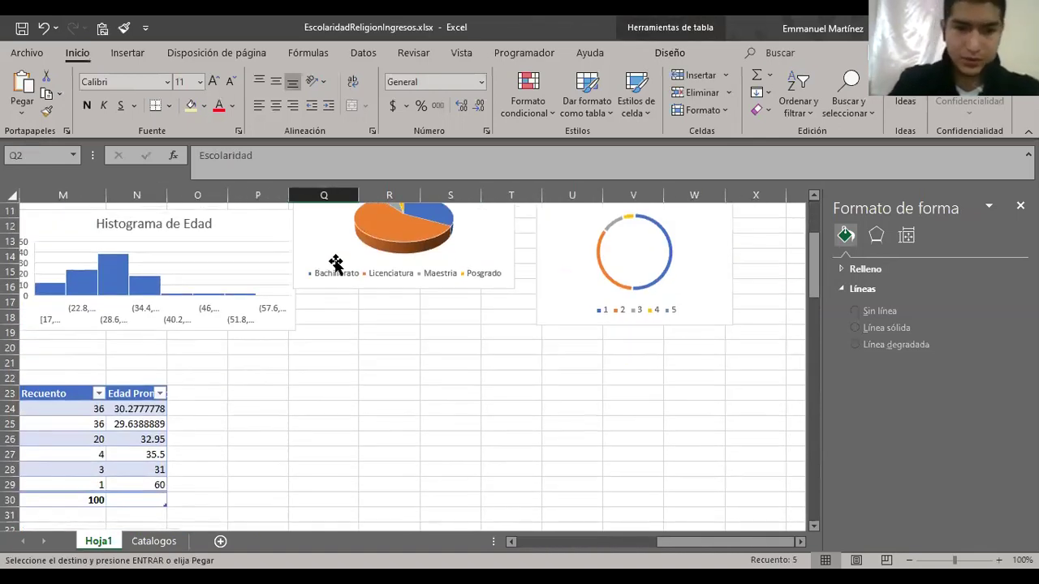
left_click(298, 371)
key("ctrl+v")
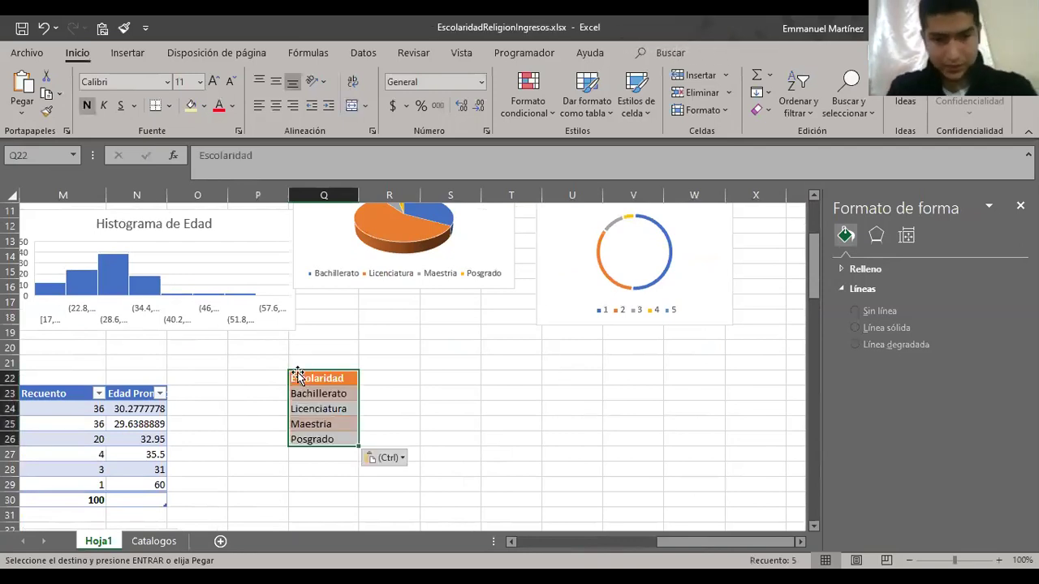
- Enter the column headers Nivel 1 in R22 and Nivel 2 in S22 beside the copied Escolaridad header
key("Right")
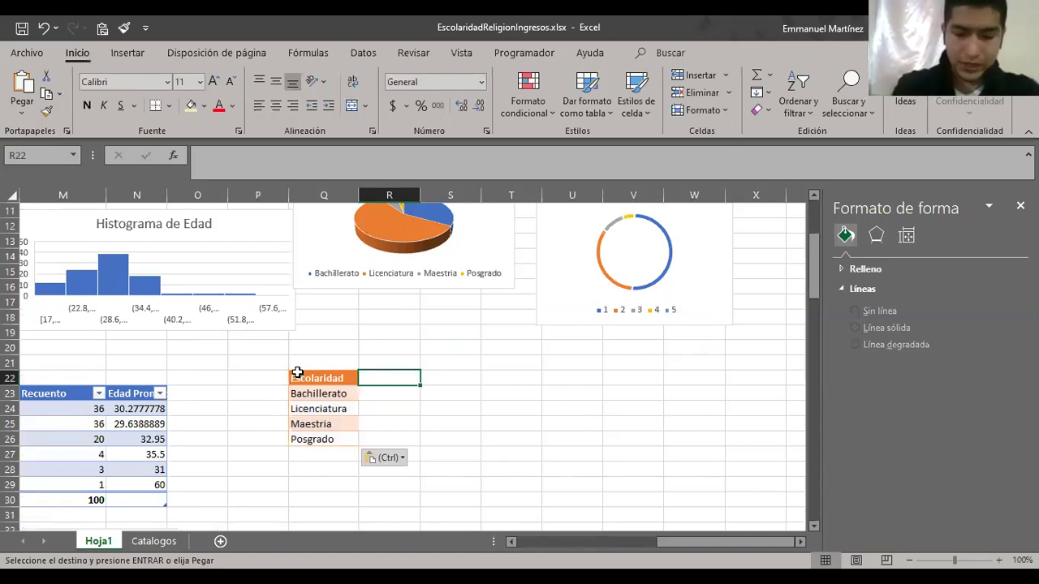
type("Nivel")
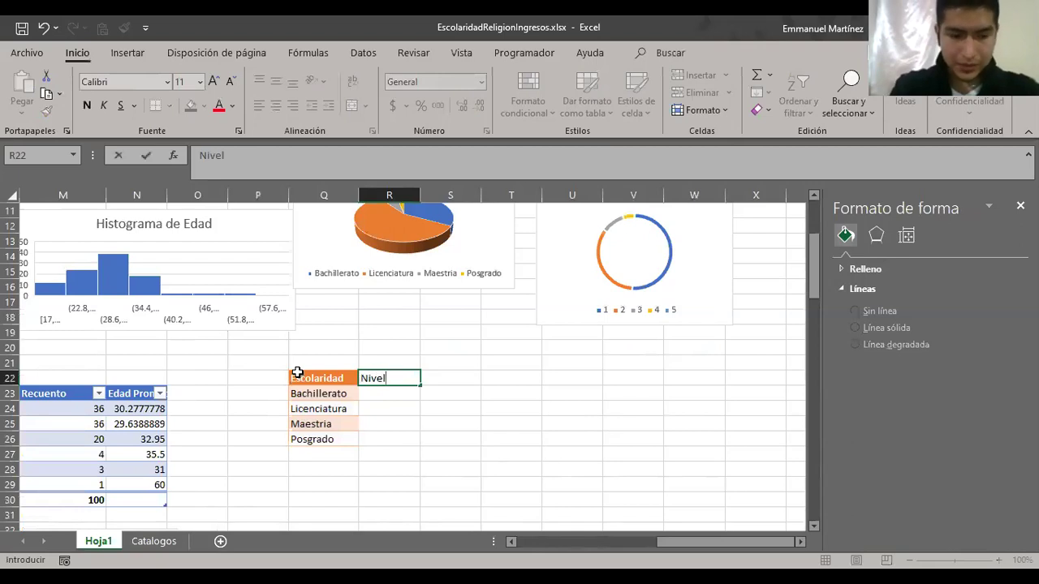
type(" 1")
key("Tab")
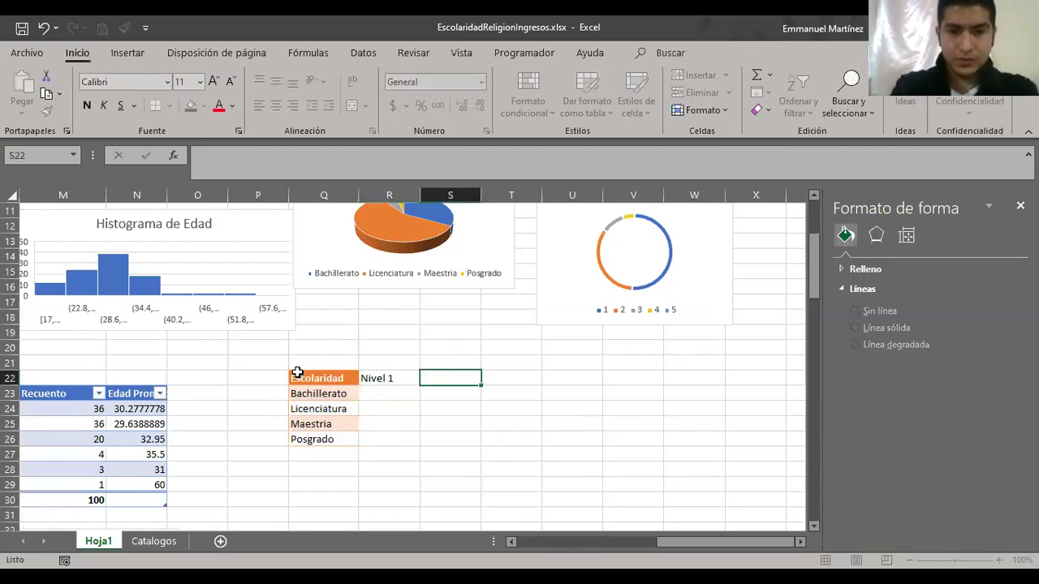
type("N")
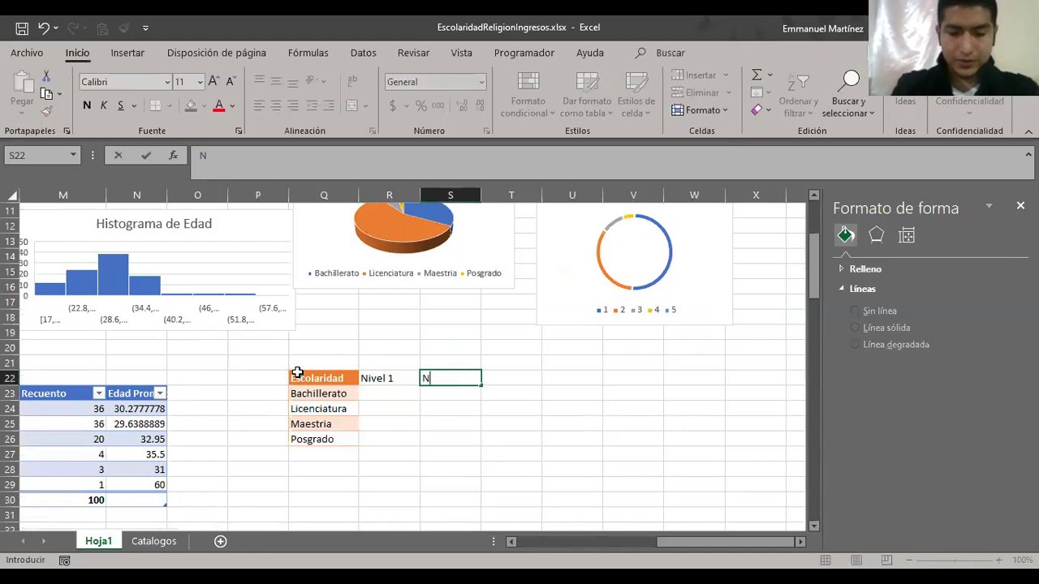
type("ivel 2")
key("ctrl+Return")
- Fill the Nivel 1 and Nivel 2 headers down to row 26, and extend their series across to Nivel 6 in W22
key("shift+Left")
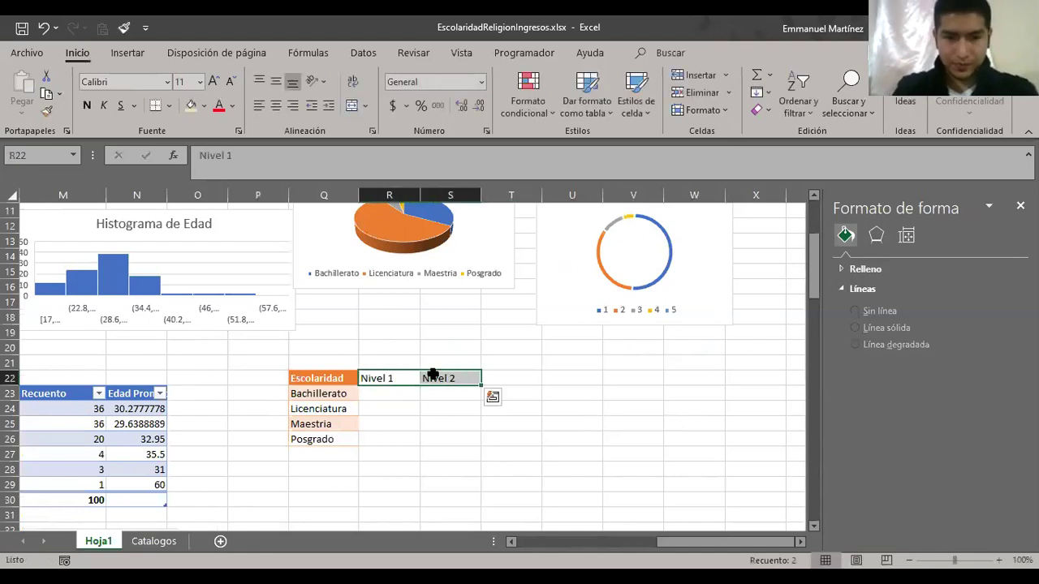
left_click_drag(481, 385, 481, 445)
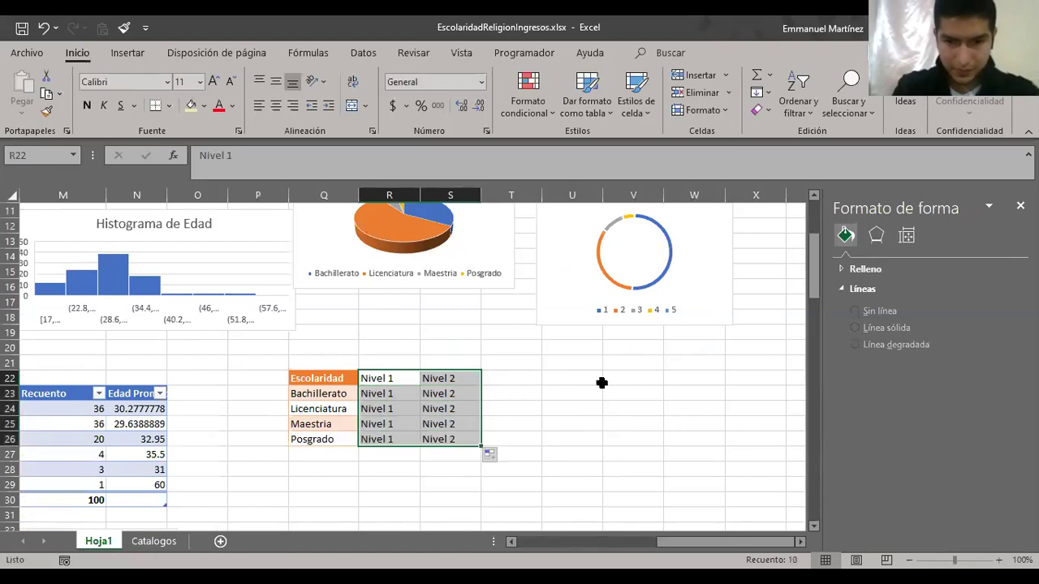
left_click(399, 378)
key("shift+Right")
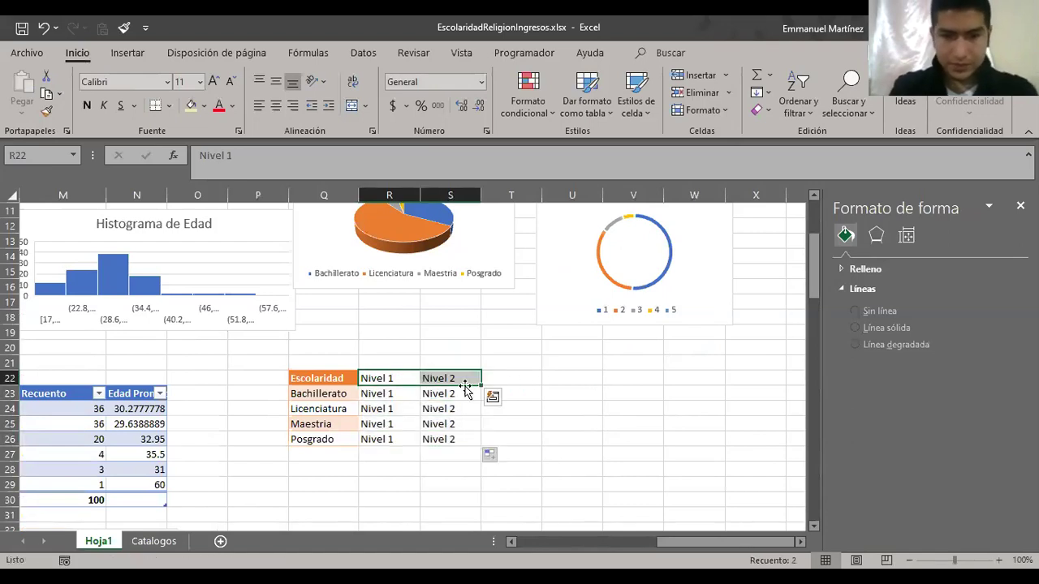
left_click_drag(481, 385, 695, 394)
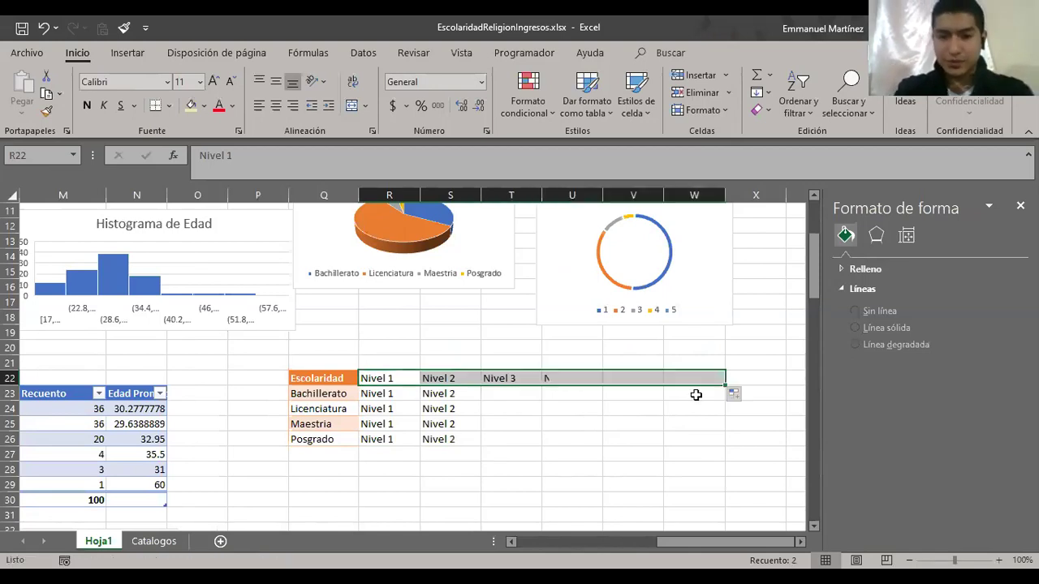
- Clear the level labels that were filled into R23:S26 below the header row
left_click(411, 394)
key("shift+Down")
key("shift+Right")
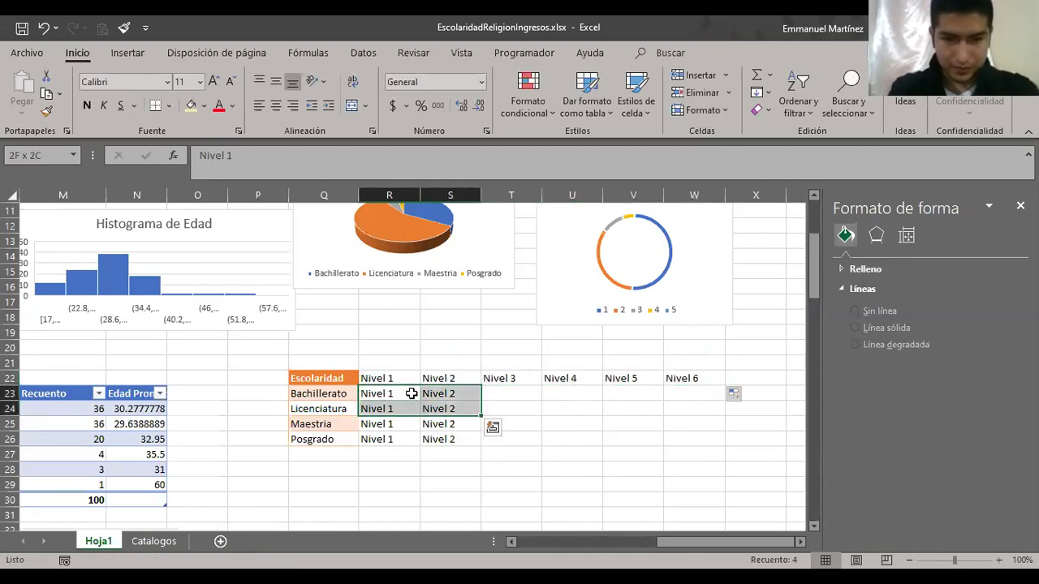
key("shift+Down")
key("shift+Down")
key("Delete")
- Start a SUMAR.SI.CONJUNTO formula in R23, where the Bachillerato row meets Nivel 1
left_click(412, 394)
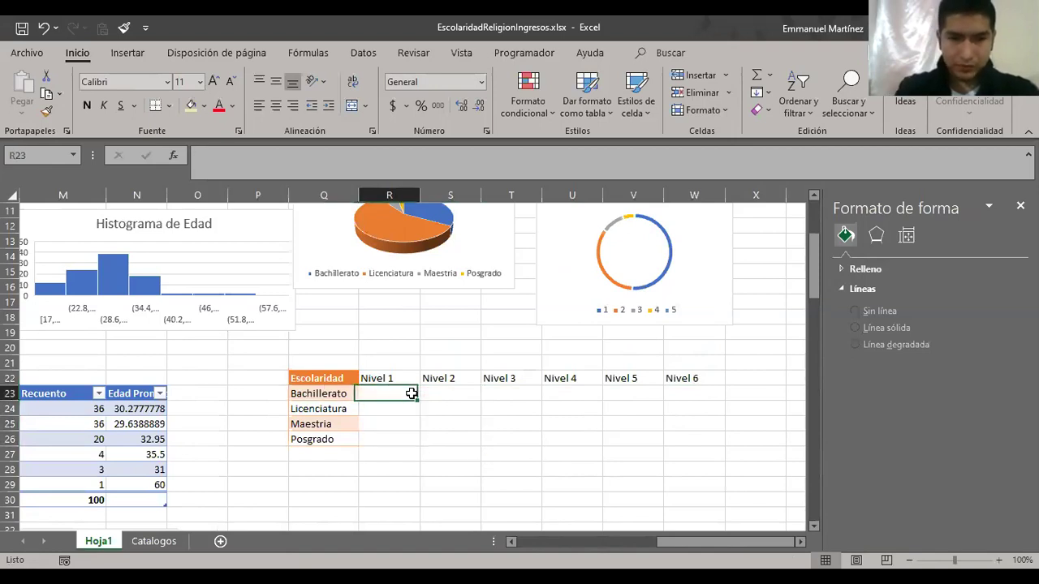
type("+")
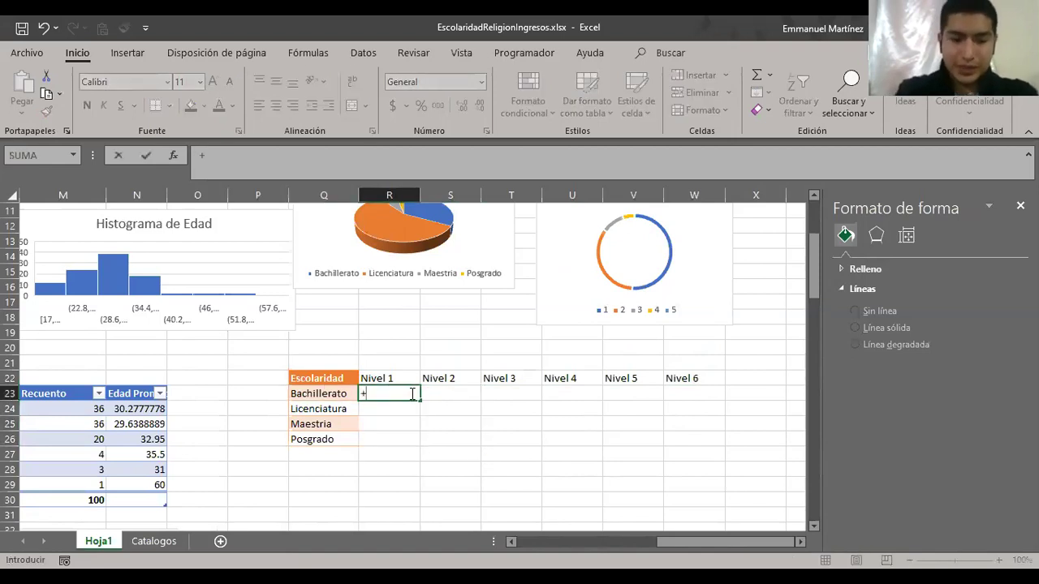
type("suma")
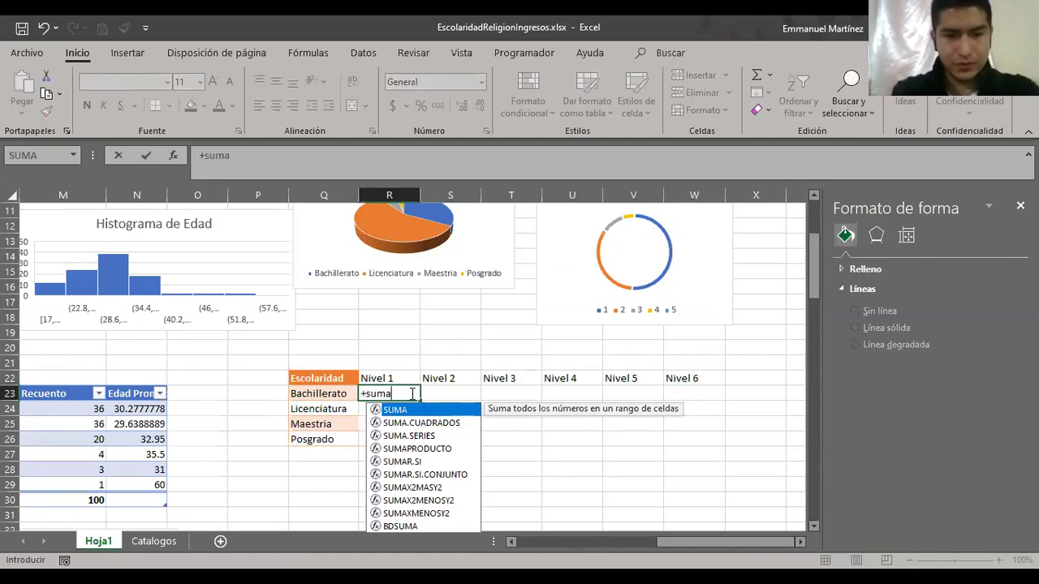
key("Down")
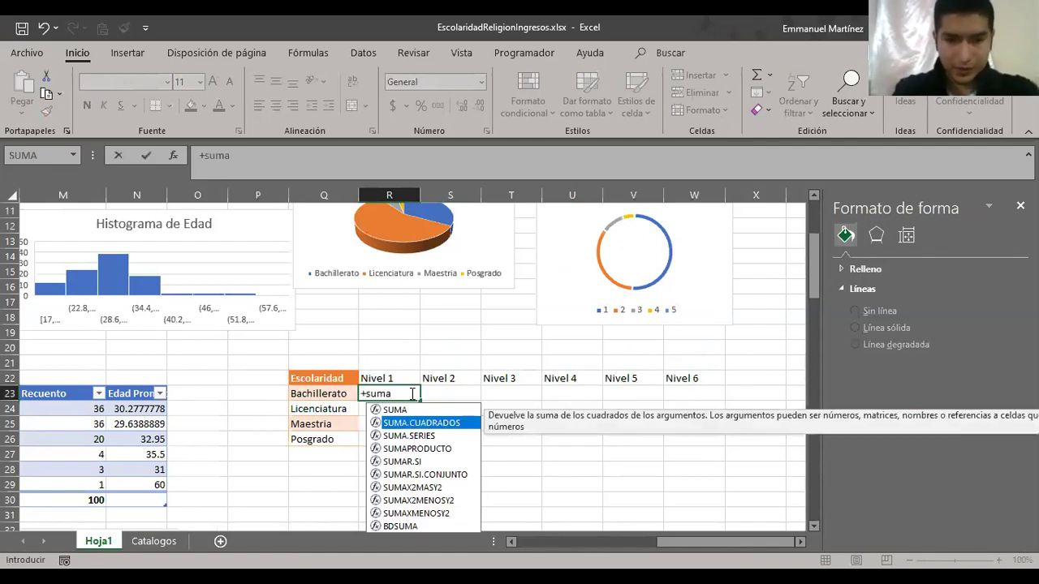
key("Down")
key("Down")
key("Down")
key("Tab")
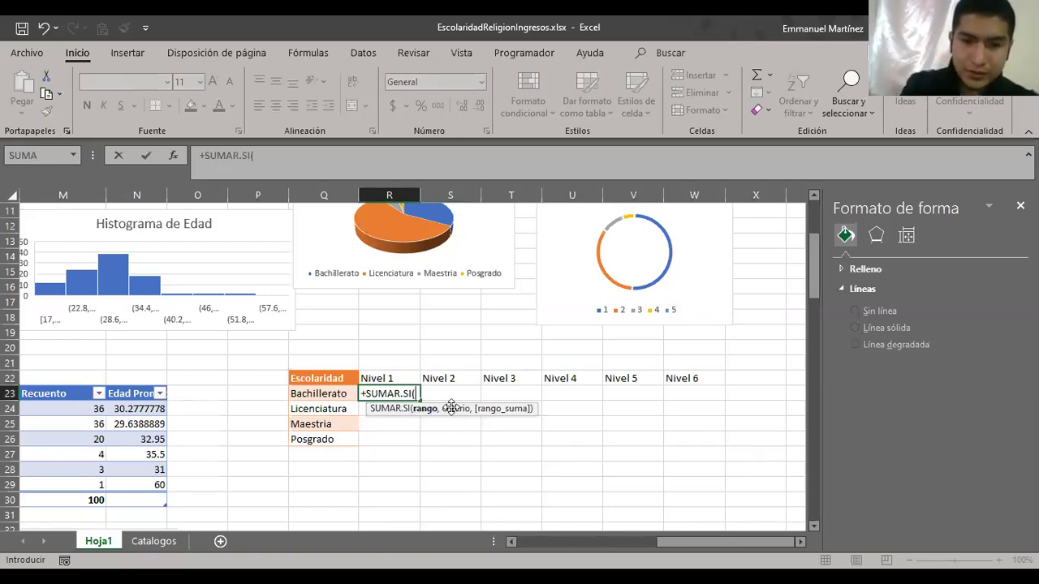
key("BackSpace")
key("BackSpace")
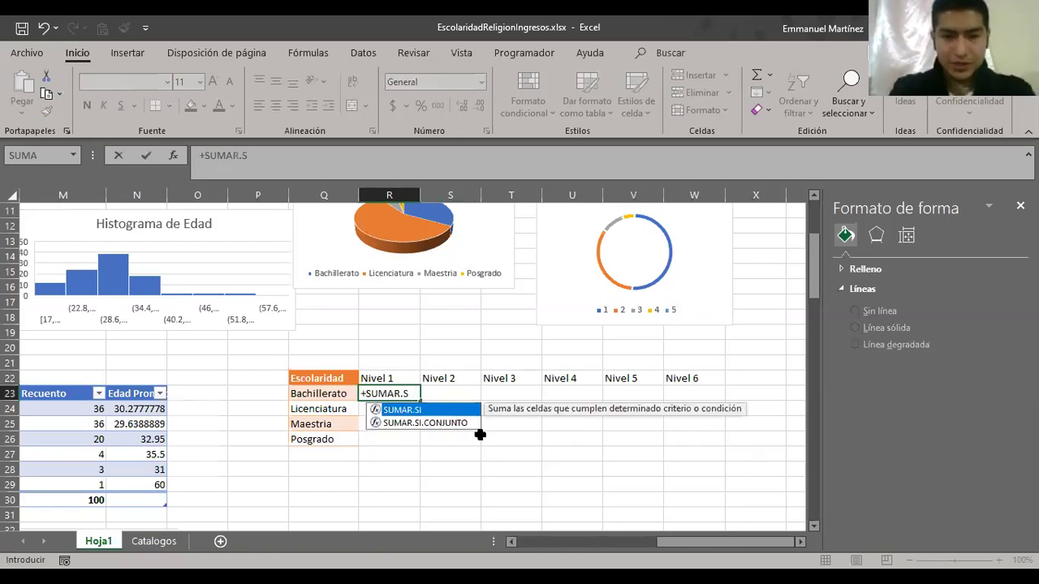
key("Down")
key("Tab")
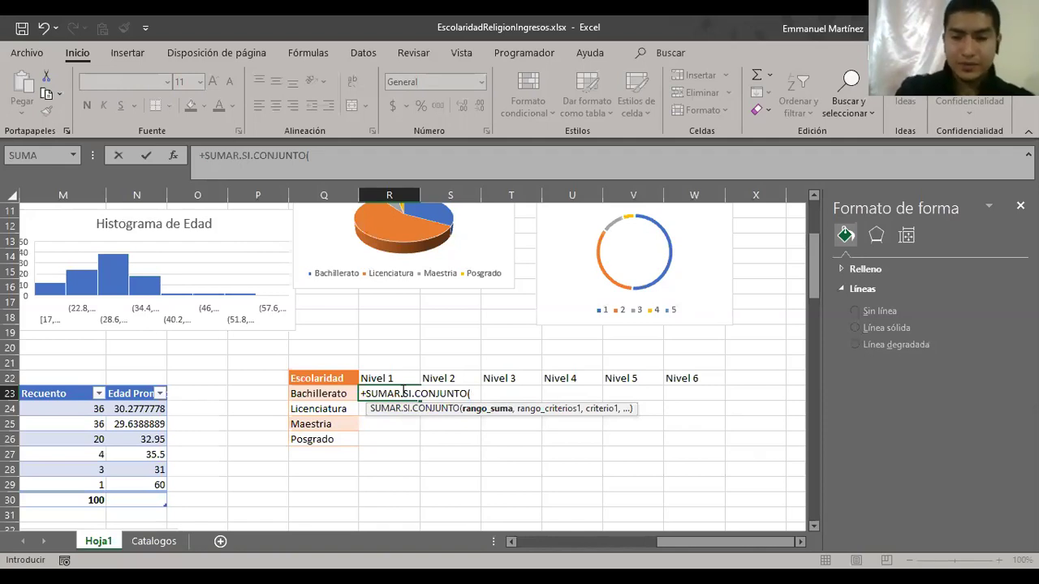
- Change the function in R23 to CONTAR.SI.CONJUNTO and remove the leftover text of the old function name
double_click(403, 392)
key("BackSpace")
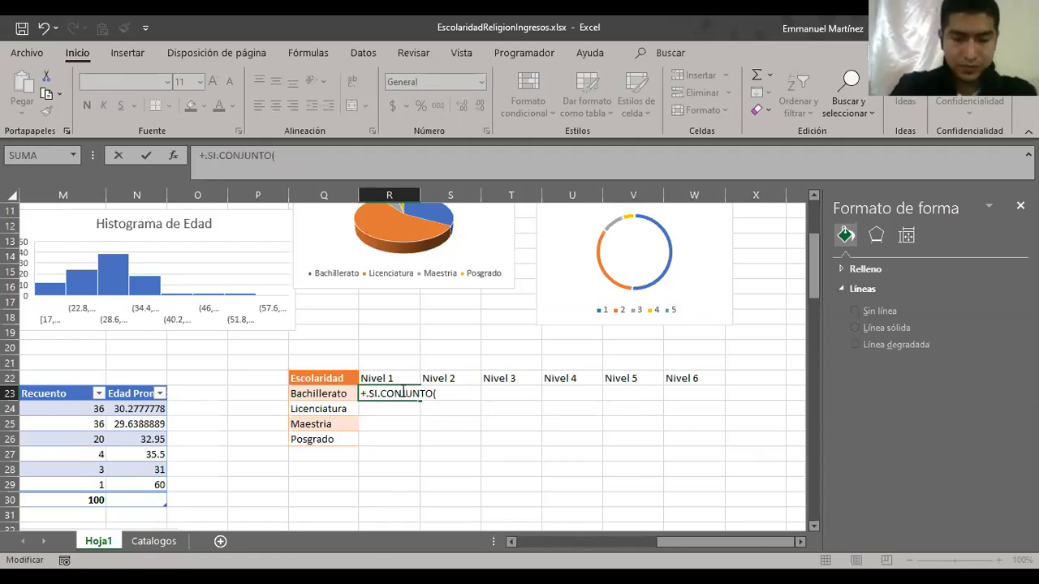
type("Contar")
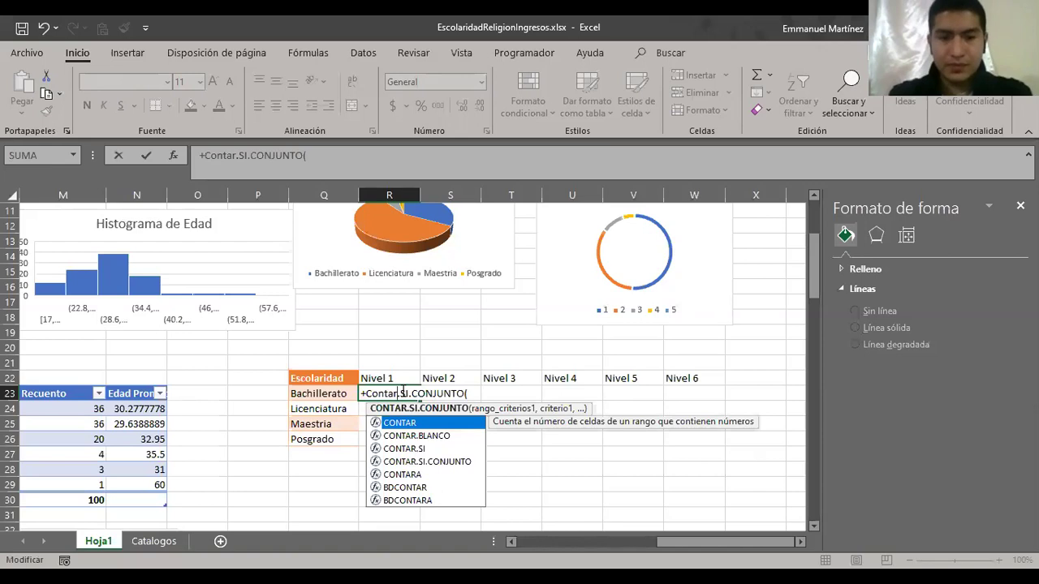
key("Down")
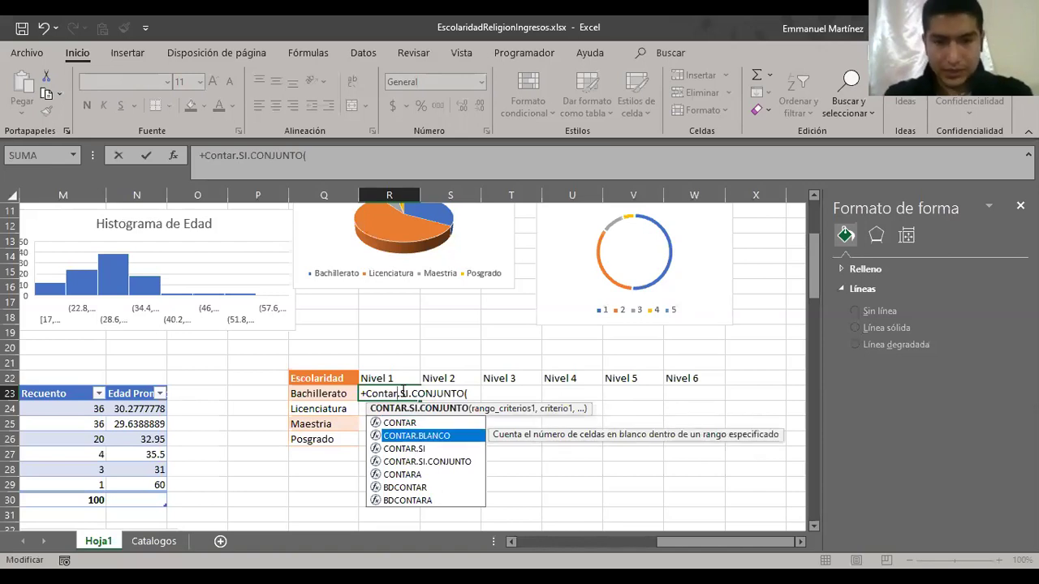
key("Down")
key("Down")
key("Tab")
key("shift+Right")
key("shift+Right")
key("shift+Right")
key("shift+Right")
key("shift+Right")
key("shift+Right")
key("shift+Right")
key("shift+Right")
key("shift+Right")
key("shift+Right")
key("shift+Right")
key("shift+Right")
key("shift+Right")
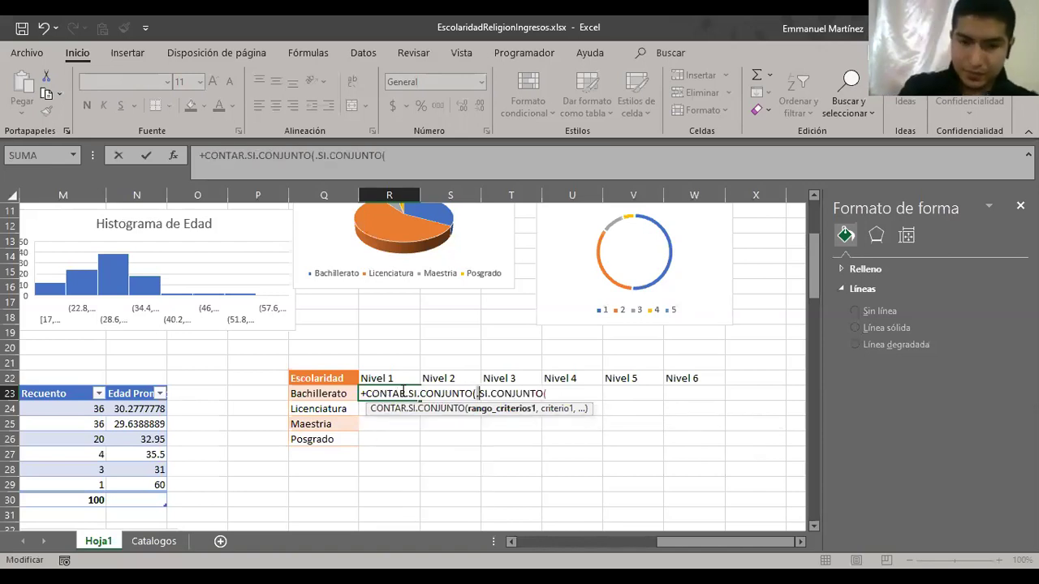
key("BackSpace")
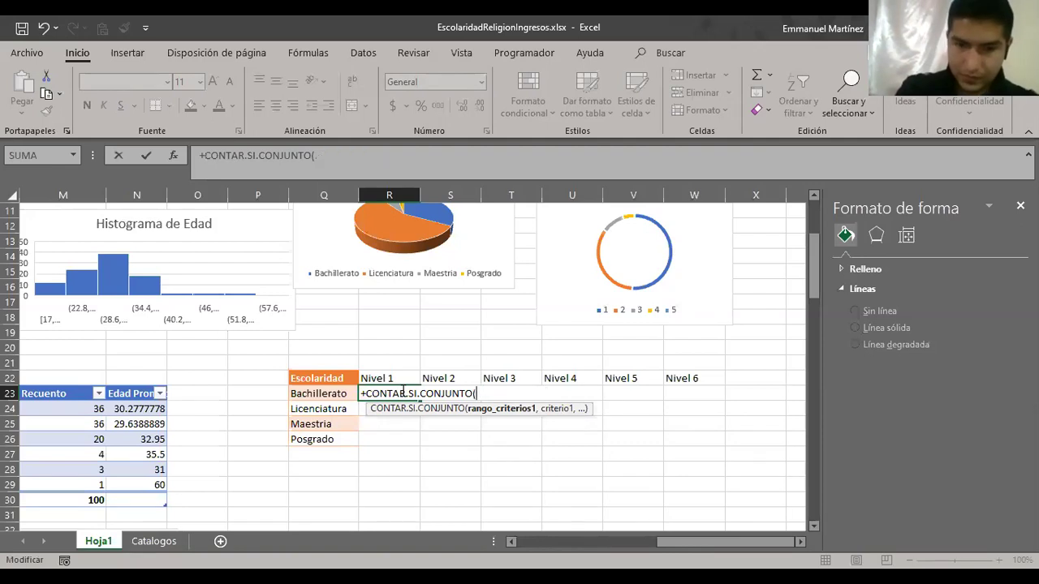
- Add the RangoIngresos column F:F as the first criteria range and the Nivel 1 header R22 as its criterion in the R23 formula
scroll(282, 370, "up", 4)
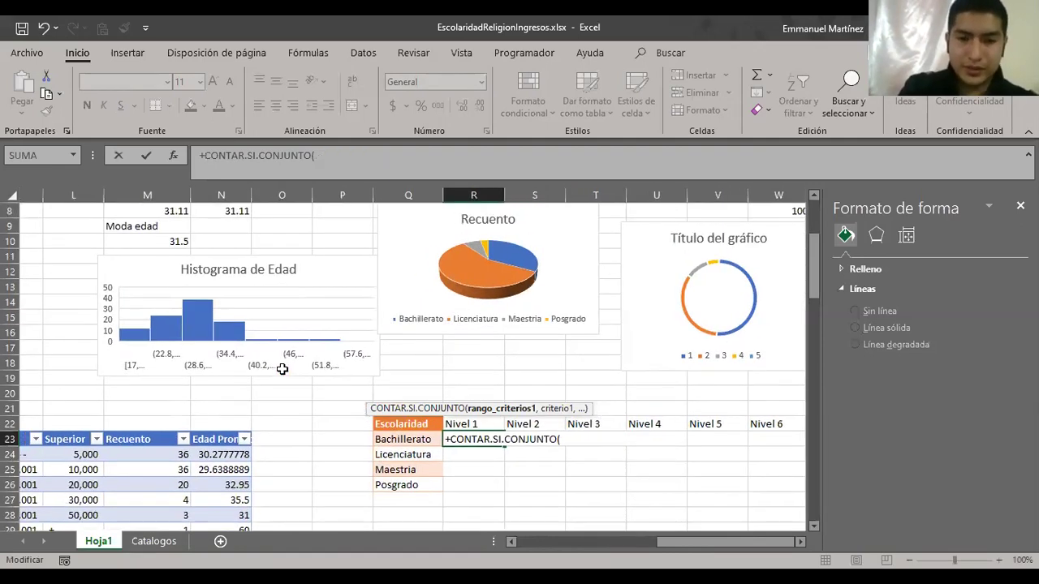
scroll(282, 369, "left", 6)
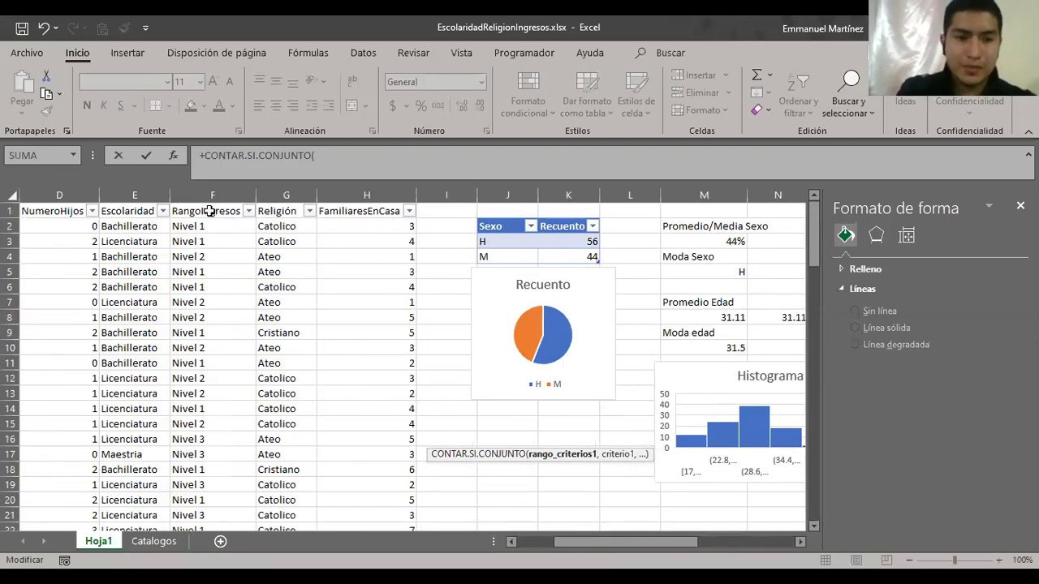
left_click(199, 188)
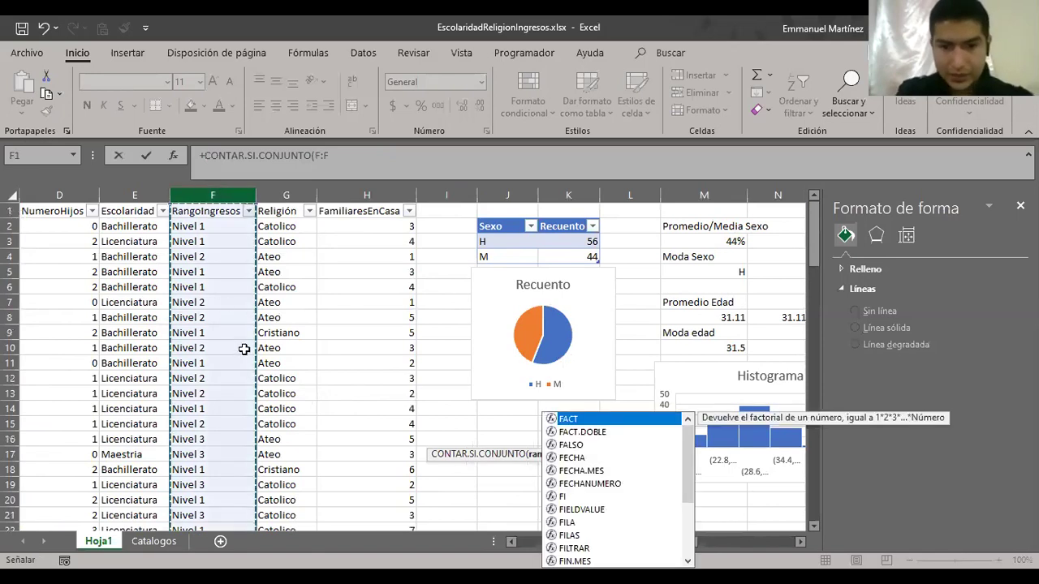
type(",")
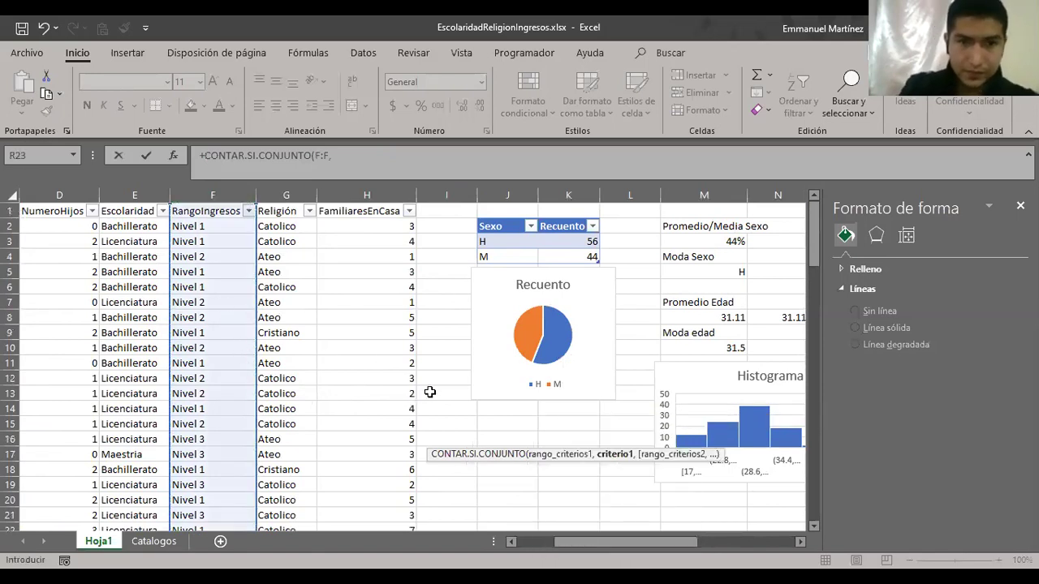
scroll(430, 392, "down", 4)
scroll(430, 391, "right", 5)
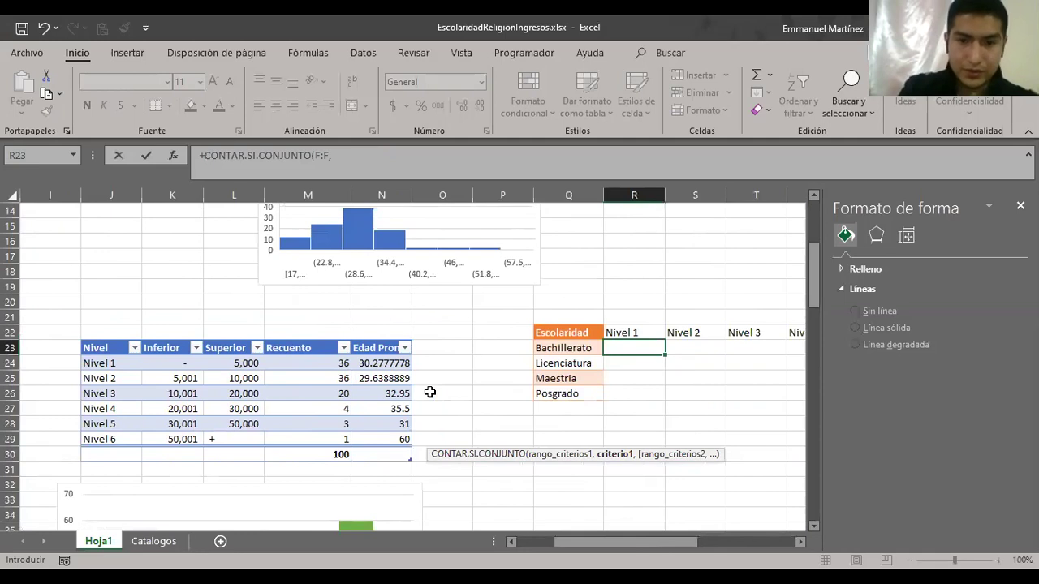
scroll(446, 336, "right", 3)
left_click(445, 335)
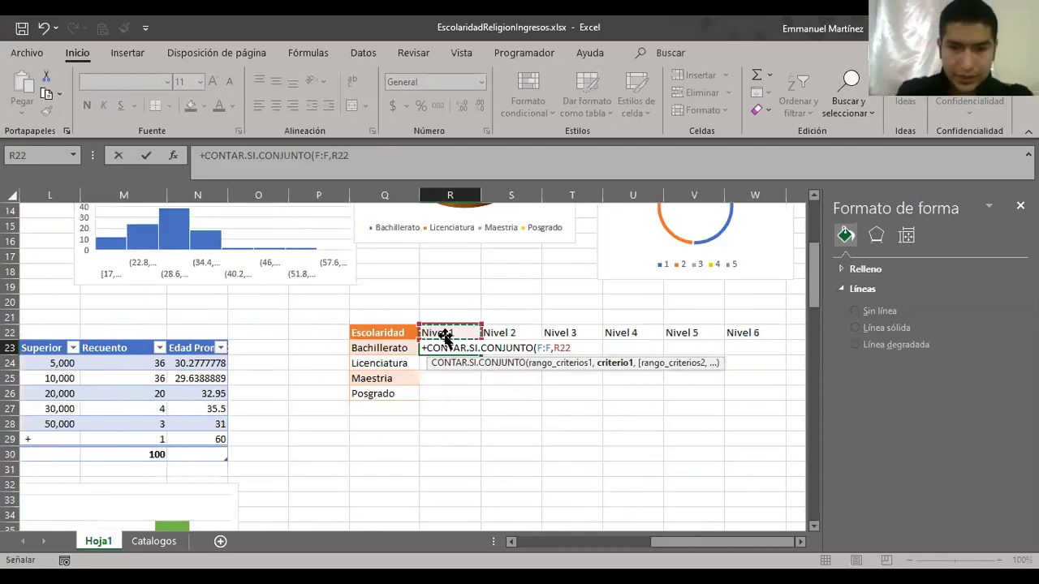
- Make the first criteria range in the R23 formula absolute as $F:$F
left_click(551, 347)
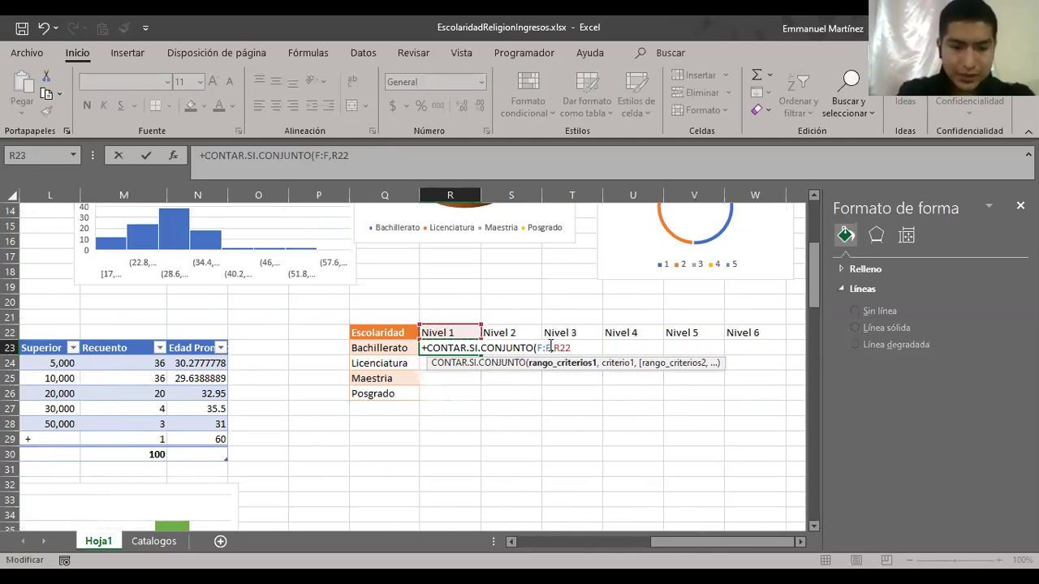
left_click(324, 157)
key("F4")
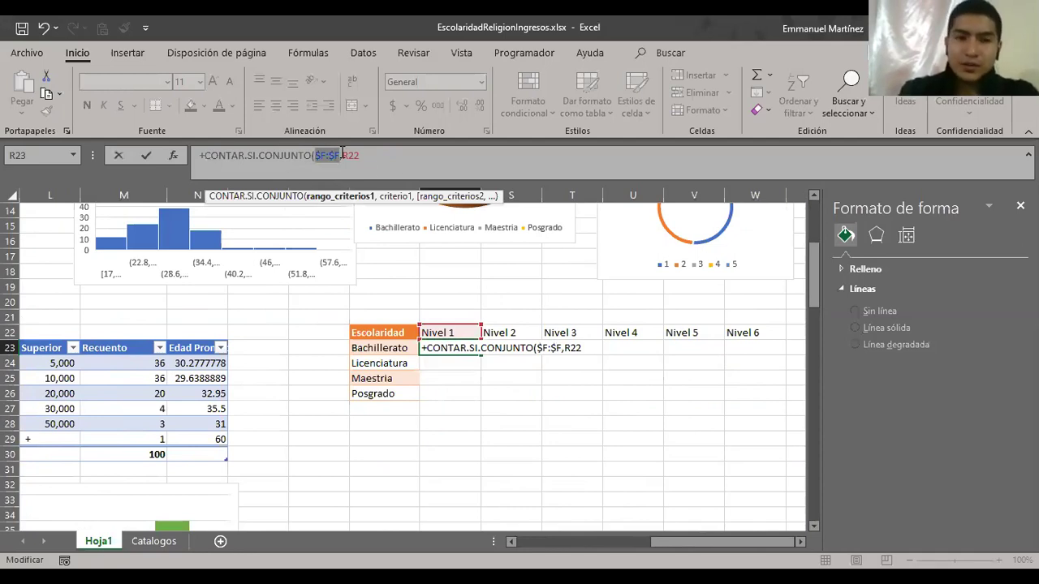
left_click(316, 157)
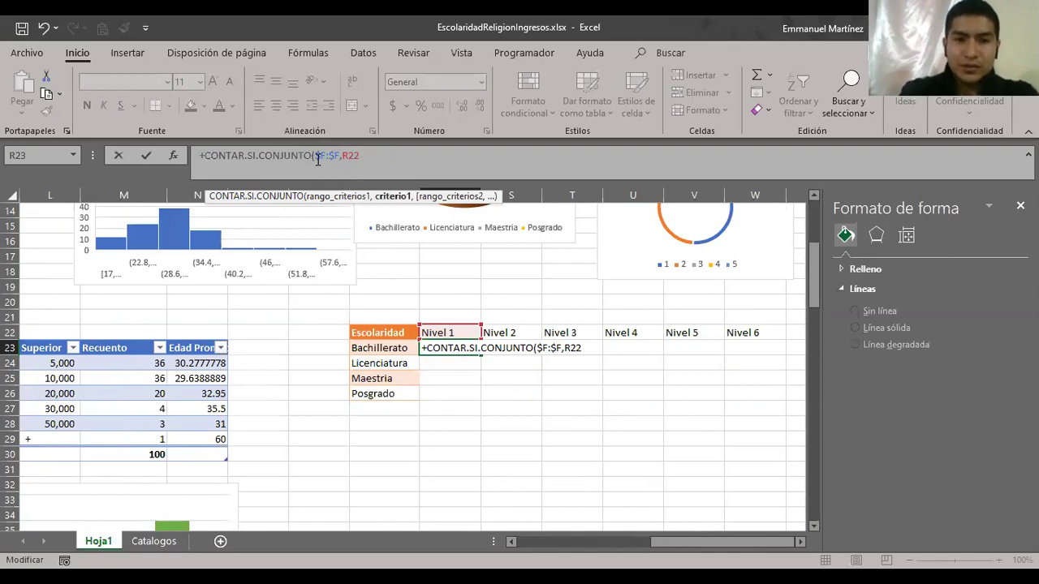
key("shift+Right")
key("shift+Right")
key("shift+Right")
key("shift+Right")
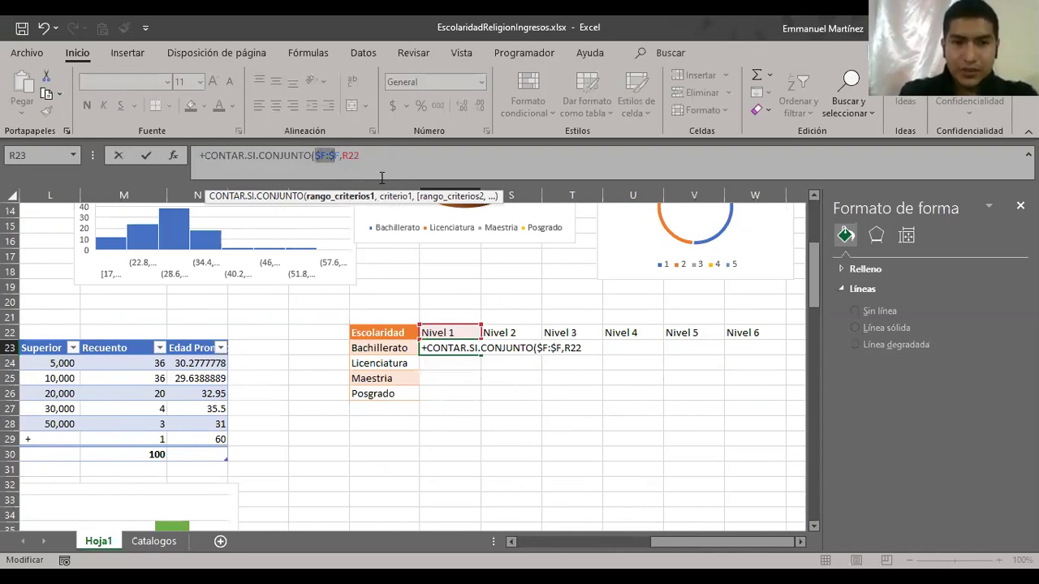
key("shift+Right")
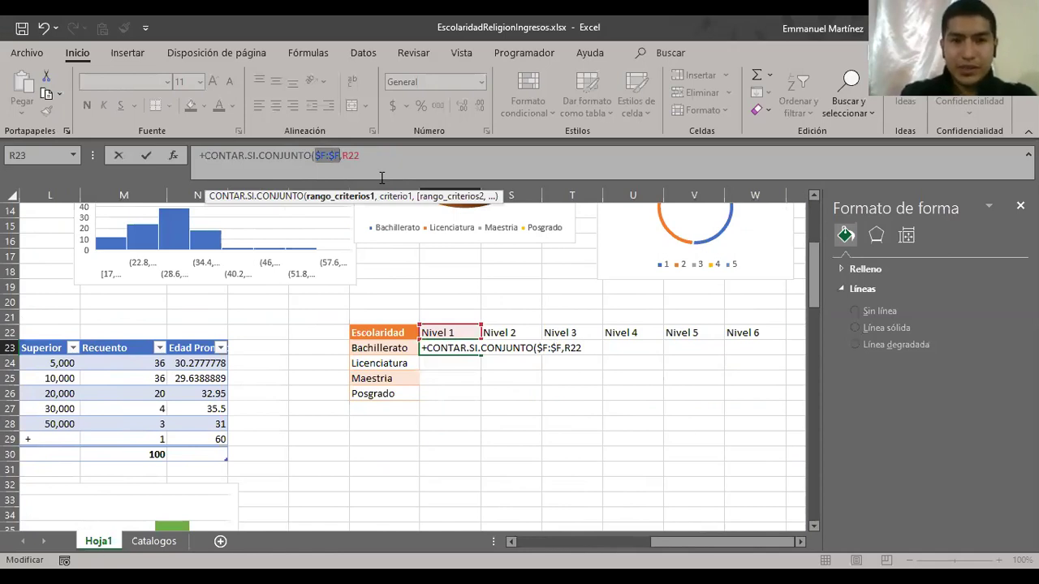
- Lock only the row of the first criterion reference as R$22 and enter the formula in R23
key("Right")
key("Right")
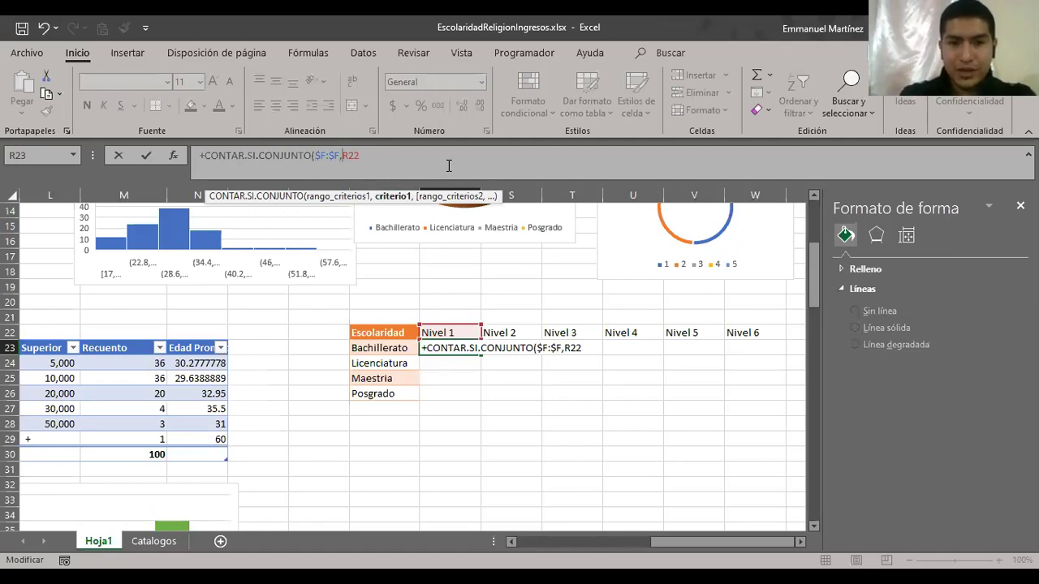
key("F4")
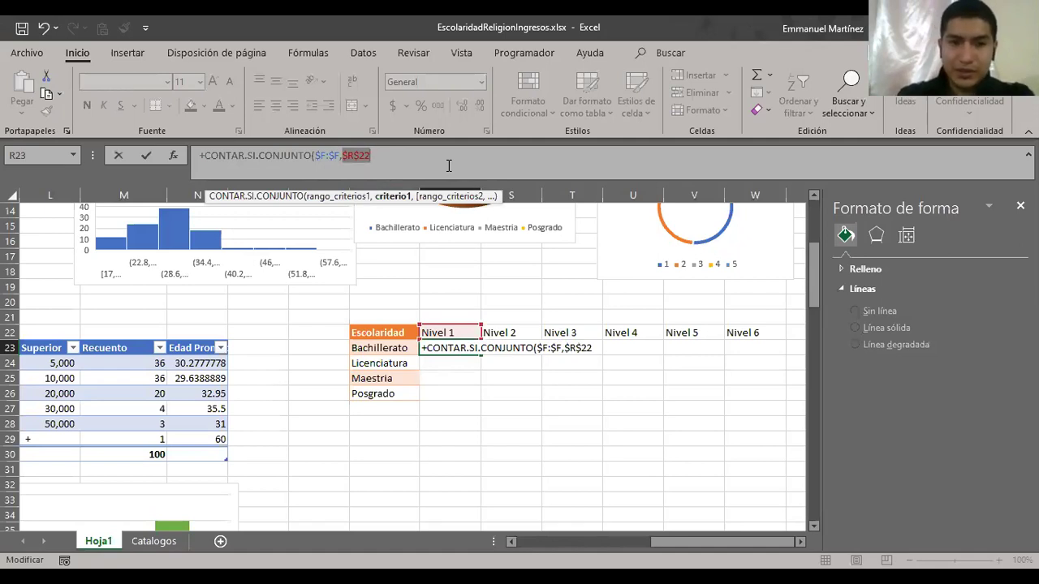
key("F4")
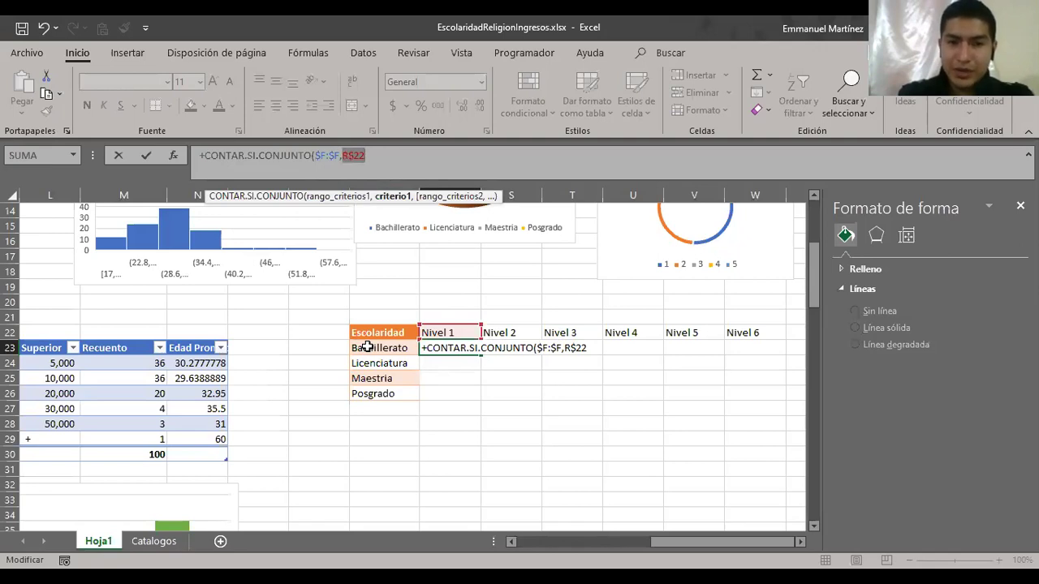
key("F4")
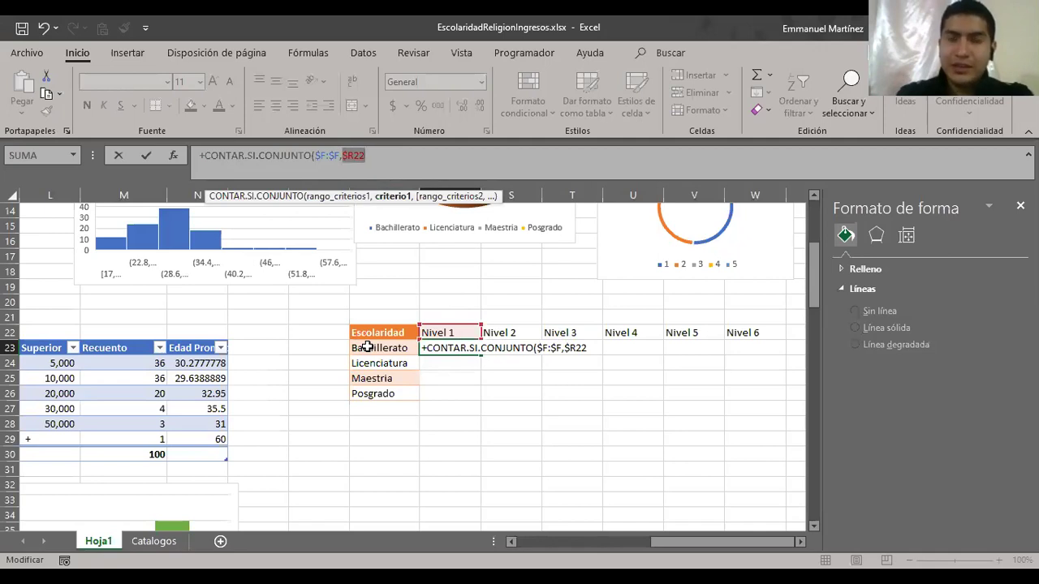
key("F4")
key("F4")
key("F4")
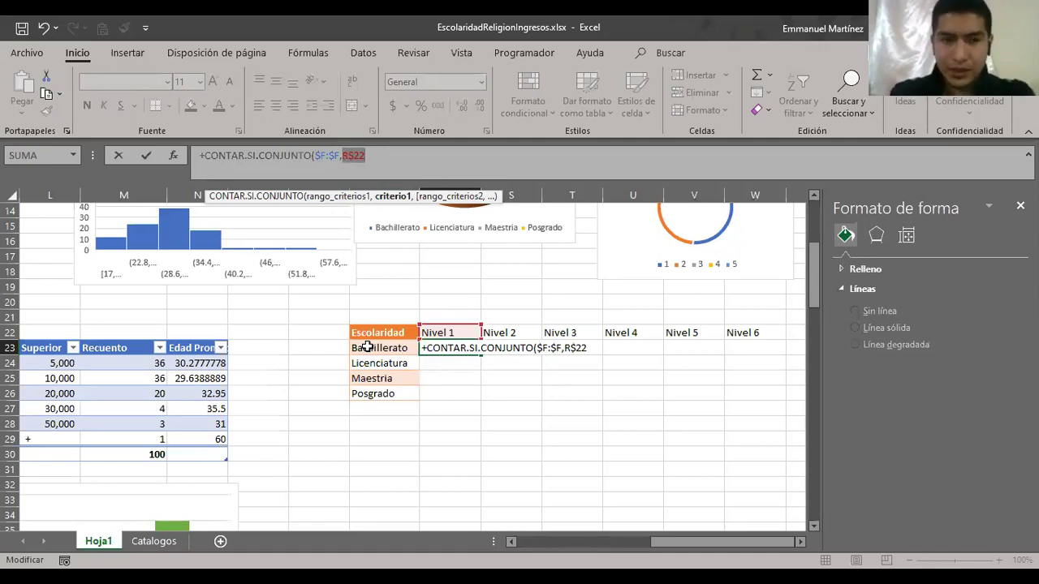
key("Return")
key("Up")
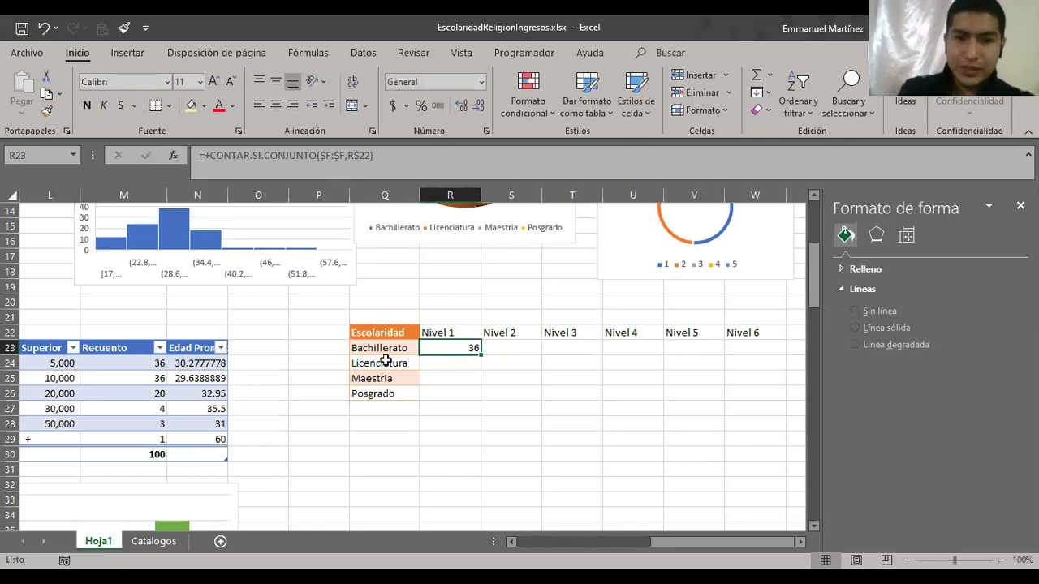
- Extend the R23 formula with the Escolaridad column E:E as the second criteria range
key("F2")
key("Left")
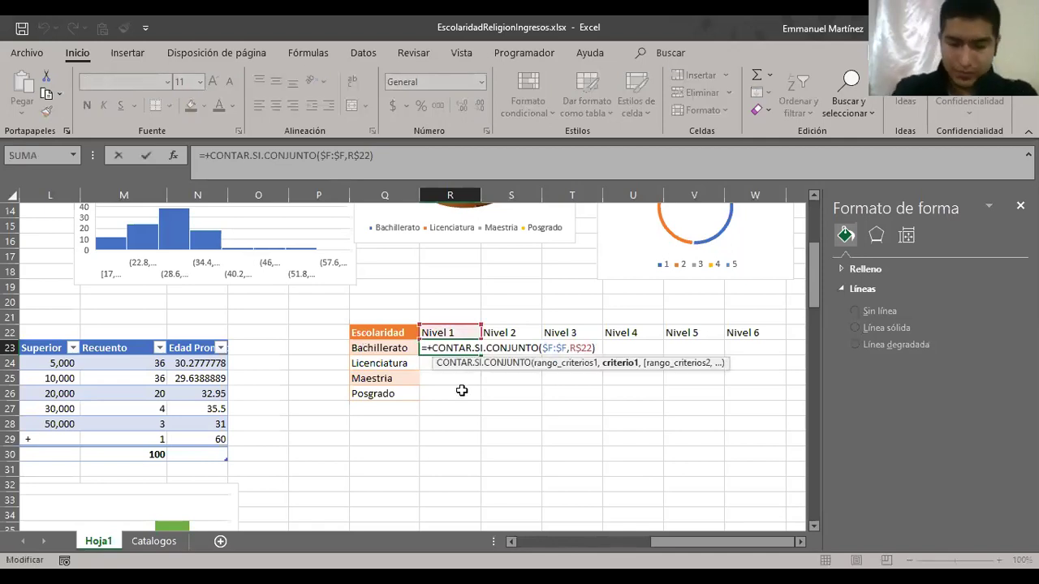
type(",")
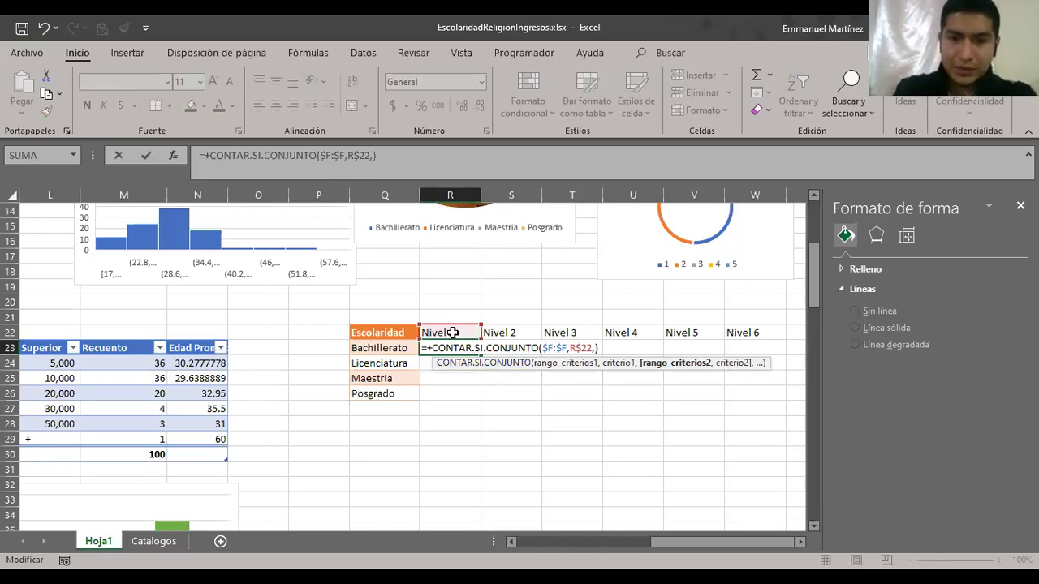
scroll(390, 350, "left", 2)
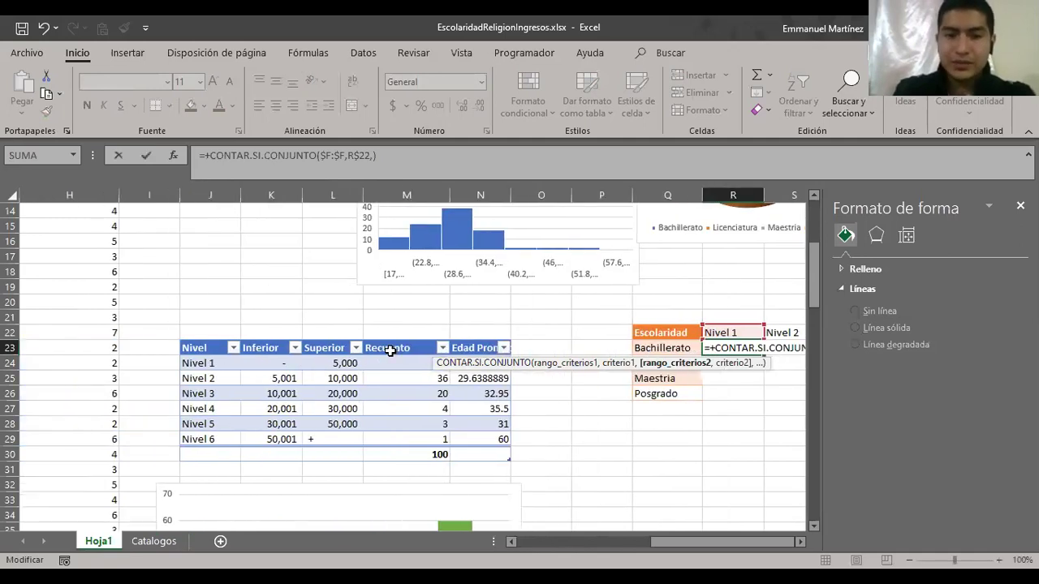
scroll(390, 350, "left", 4)
left_click(312, 192)
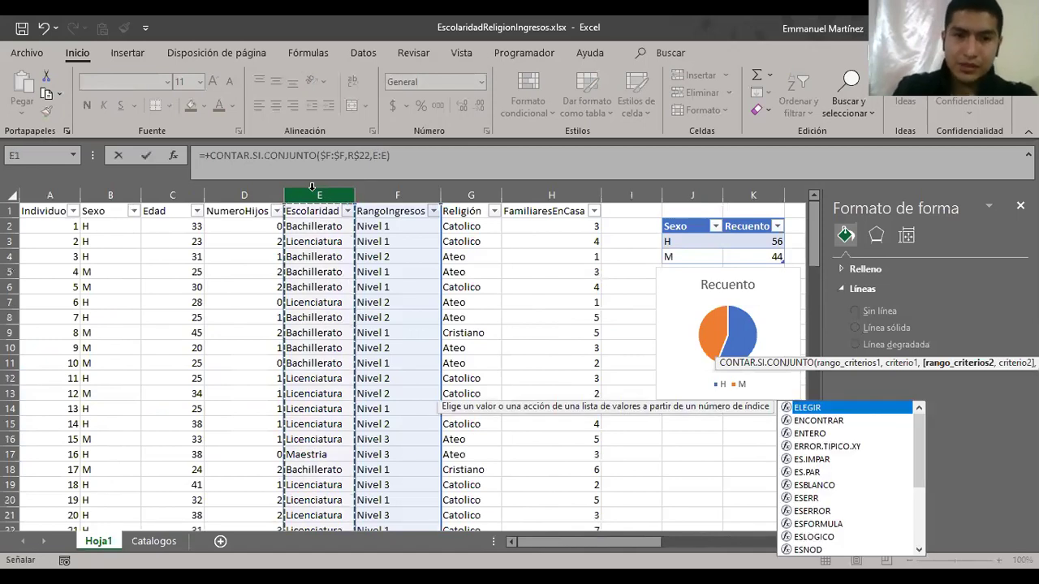
type(",")
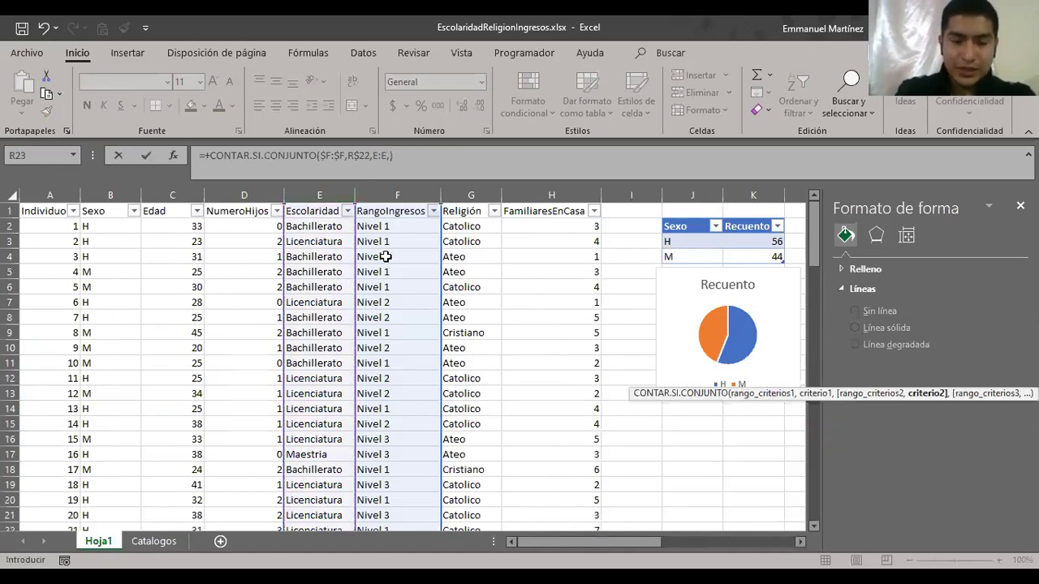
- Set the Bachillerato label in Q23 as the second criterion of the R23 formula
scroll(356, 382, "right", 4)
scroll(356, 381, "down", 5)
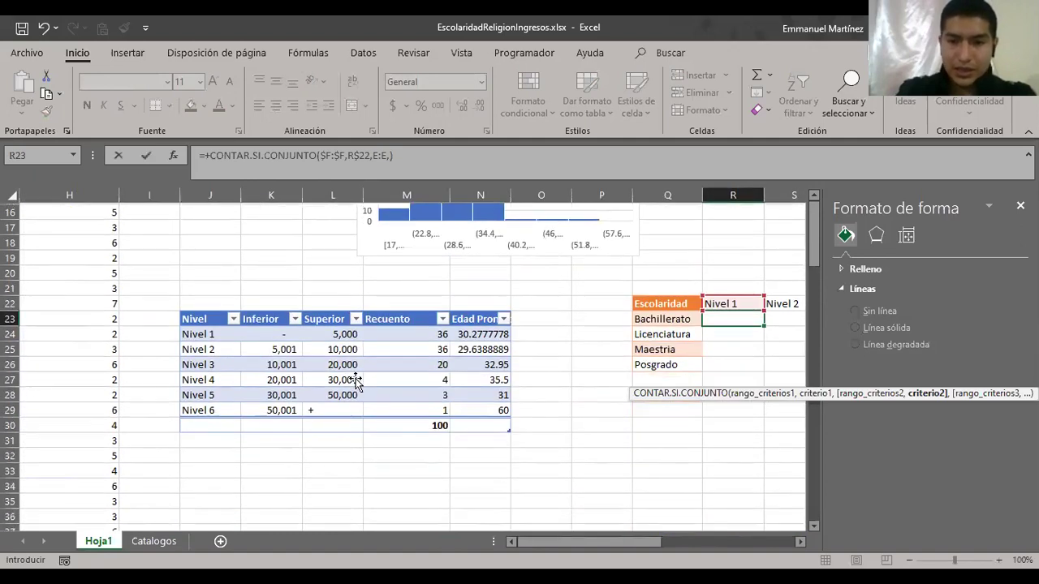
scroll(355, 382, "right", 1)
left_click(502, 317)
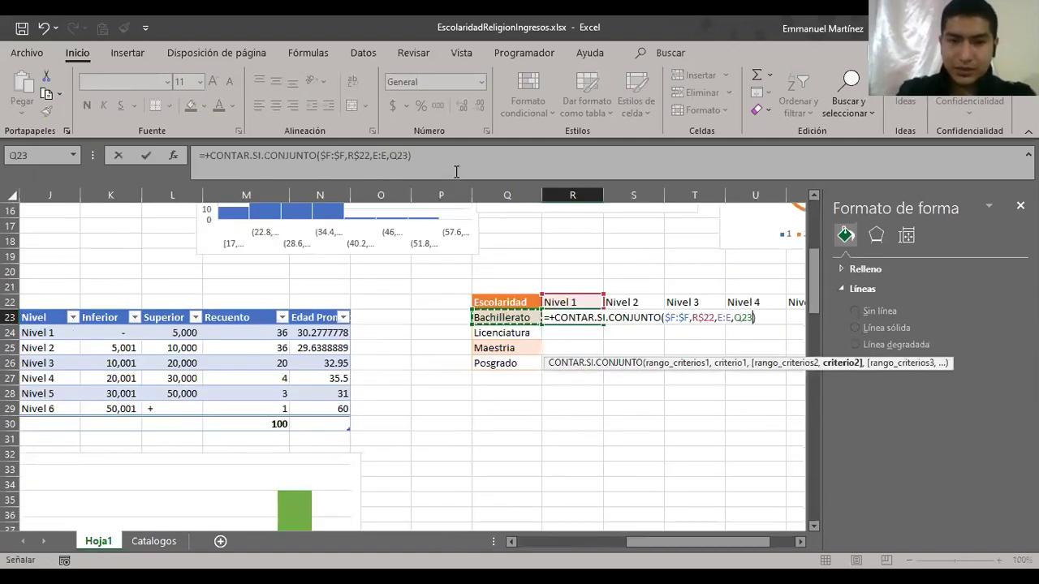
type(")")
left_click(456, 168)
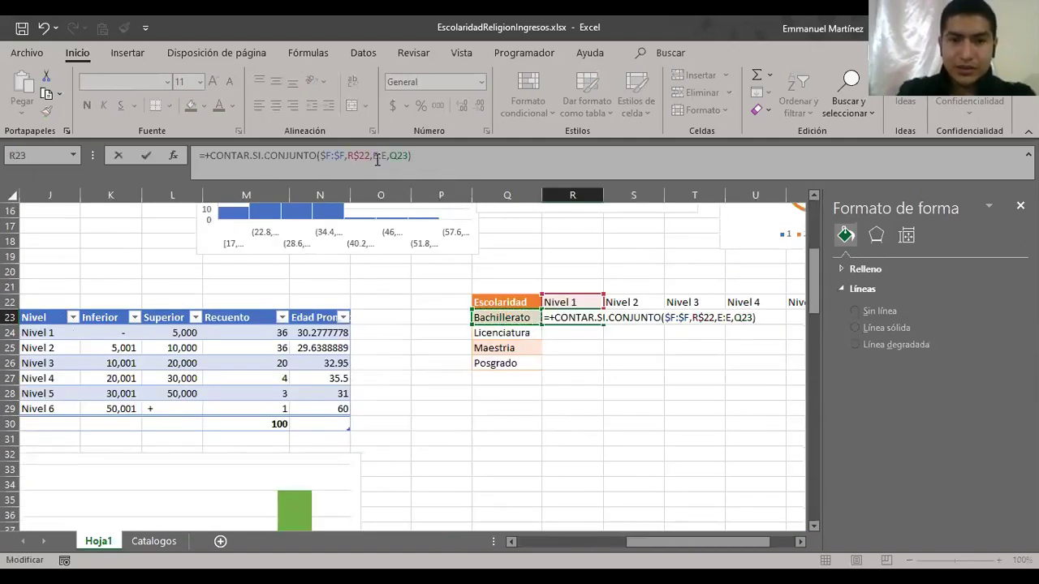
- Make the second criteria range absolute as $E:$E, change its criterion reference to Q$23, and enter the R23 formula
left_click(376, 159)
key("F4")
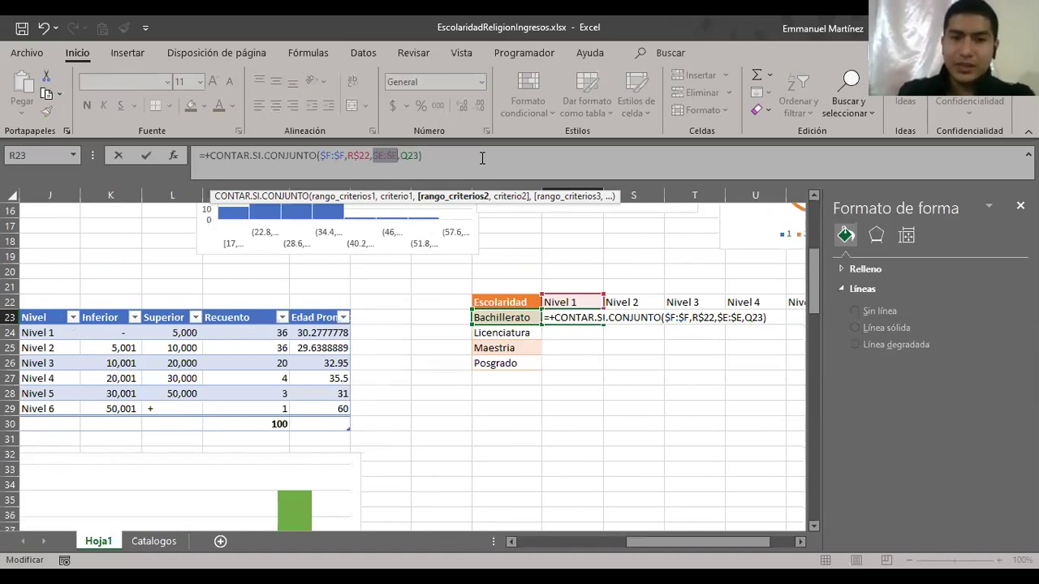
scroll(476, 246, "right", 1)
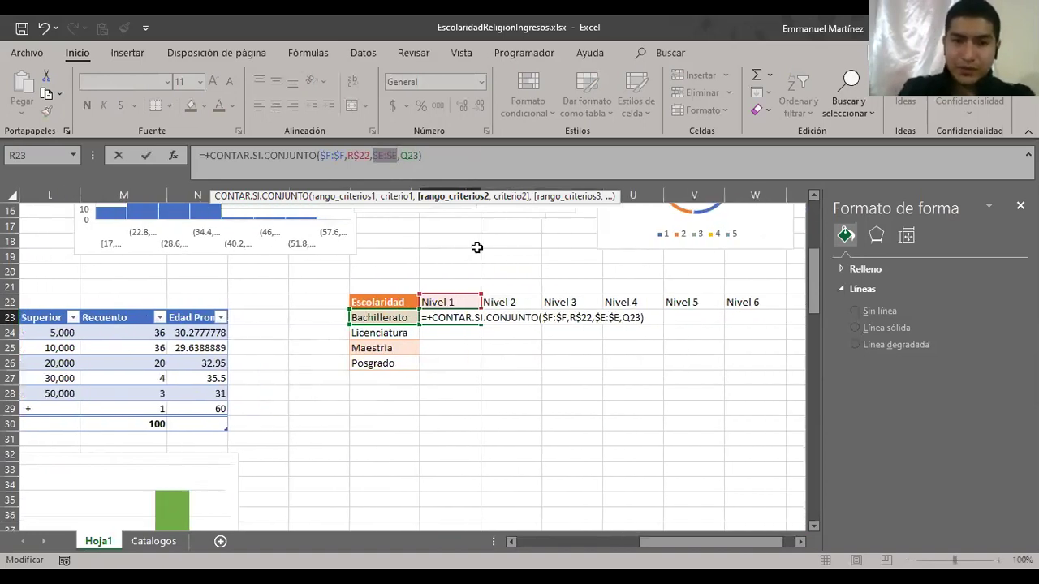
left_click(410, 158)
key("F4")
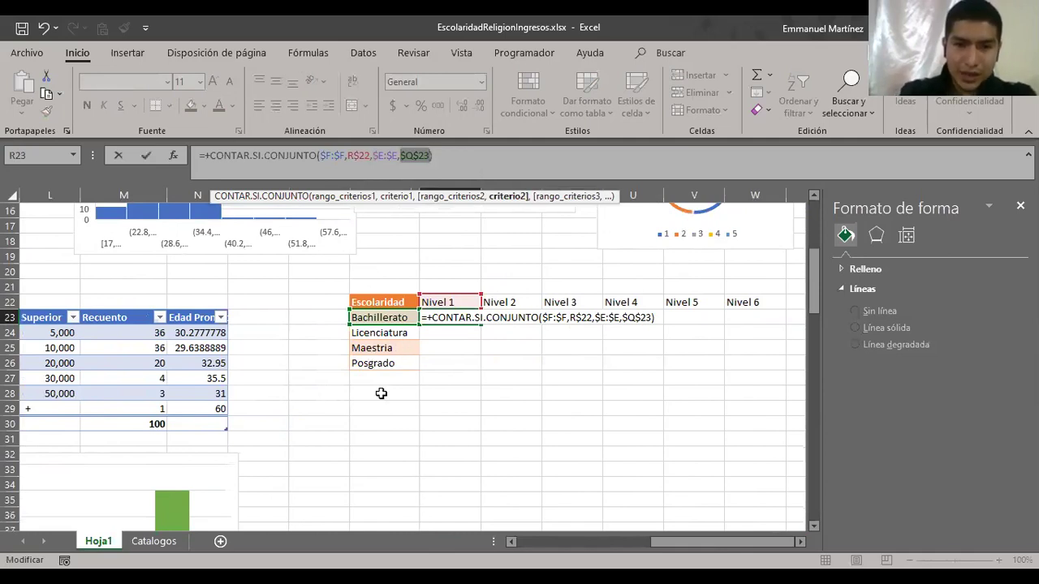
key("F4")
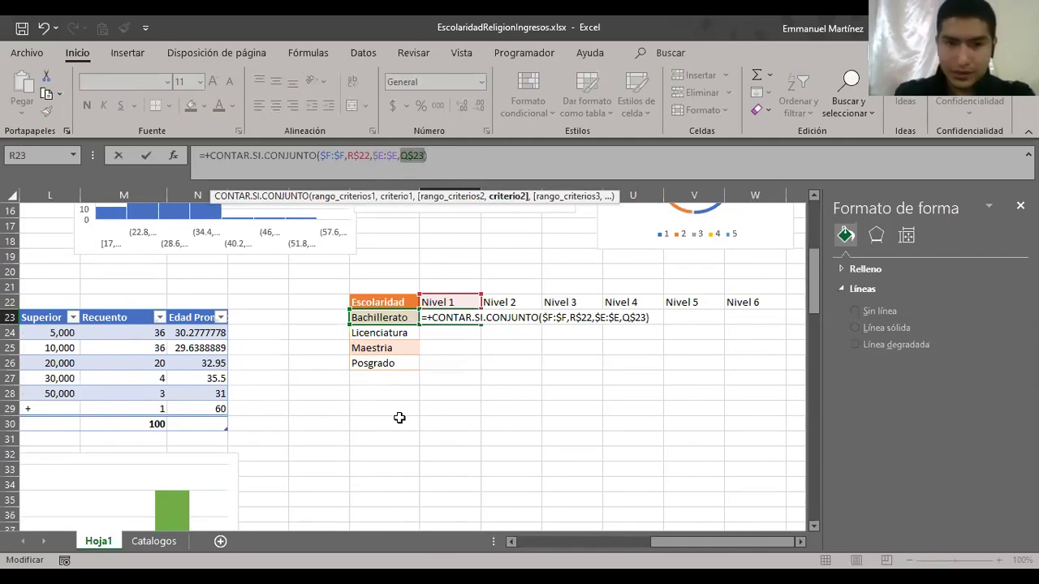
key("ctrl+Return")
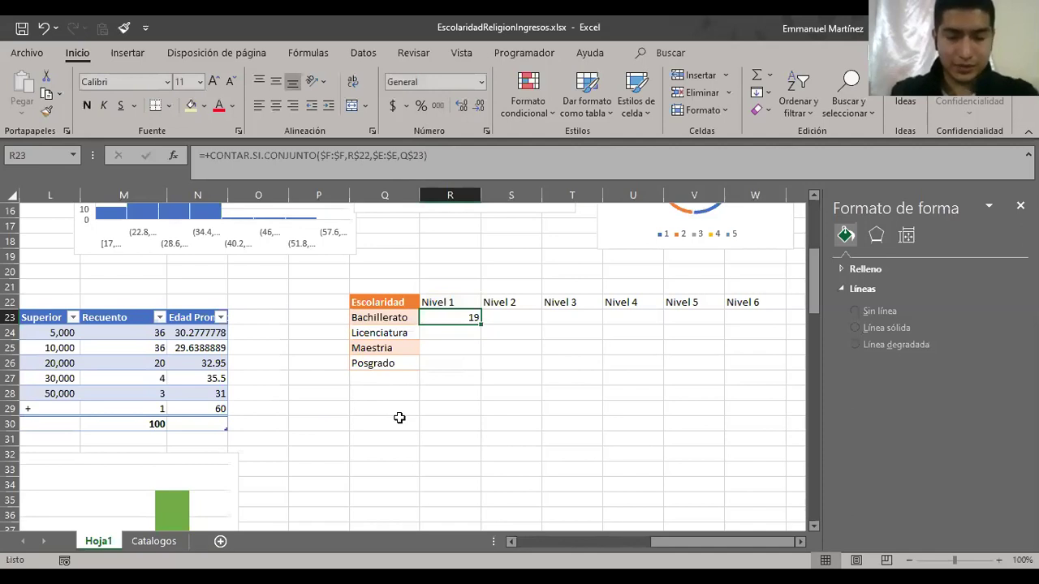
- Copy the R23 count formula across the Bachillerato row through Nivel 6 in W23
key("shift+Right")
key("shift+Right")
key("shift+Right")
key("shift+Right")
key("shift+Right")
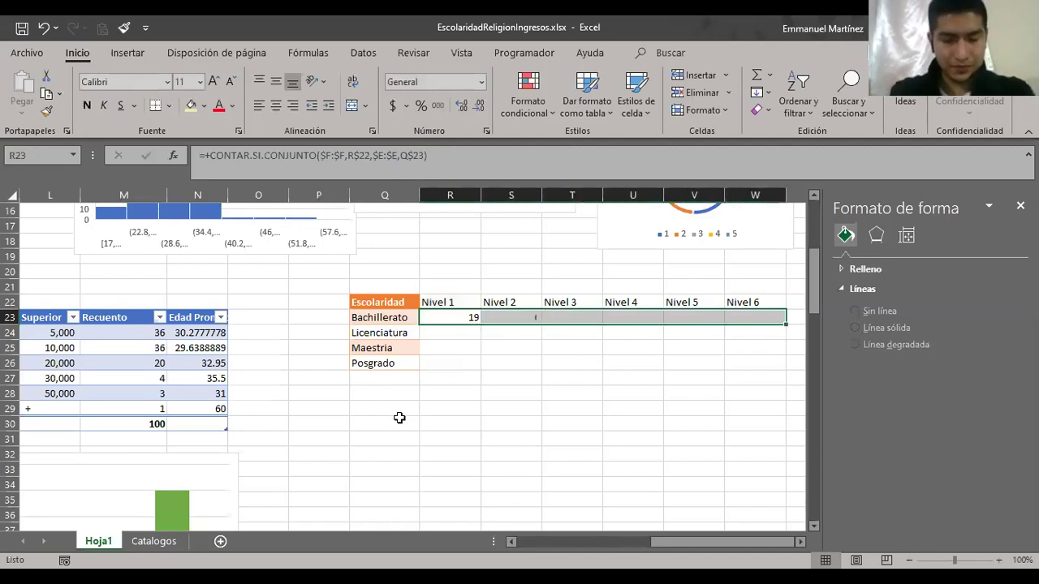
key("ctrl+r")
- Fill the Bachillerato row's formulas down through the Posgrado row, covering R23:W26
key("shift+Down")
key("shift+Down")
key("shift+Down")
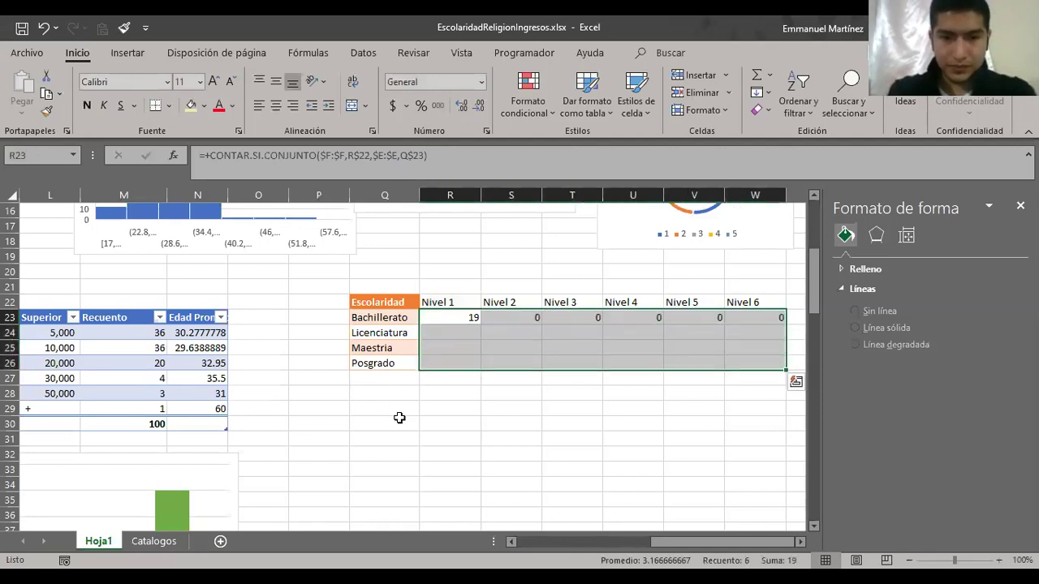
key("ctrl+d")
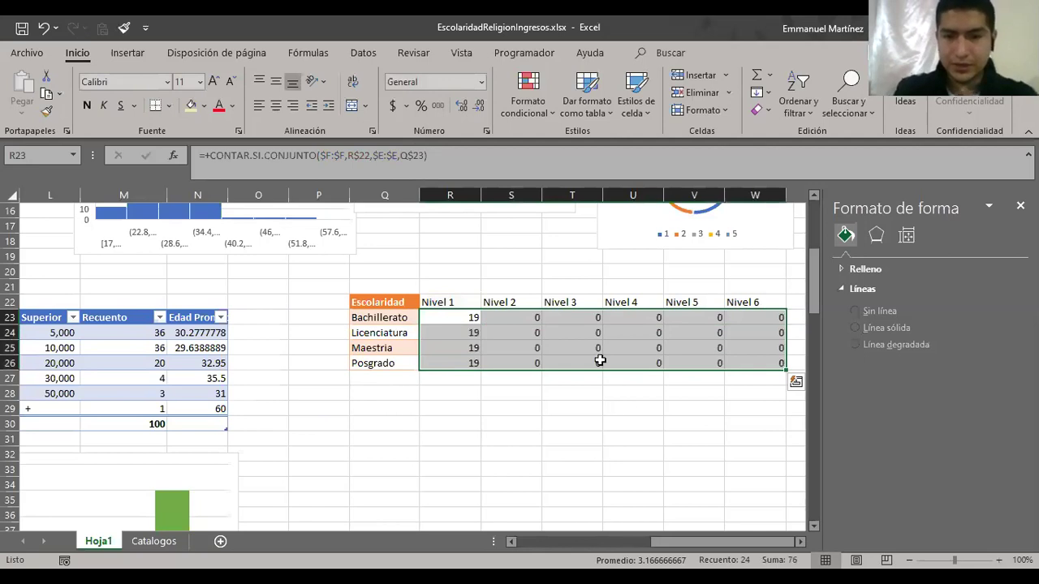
- Inspect the R23 and S23 count formulas to check how their criteria references shift between columns
left_click_drag(531, 331, 540, 329)
key("Left")
key("Up")
key("Up")
key("Down")
key("F2")
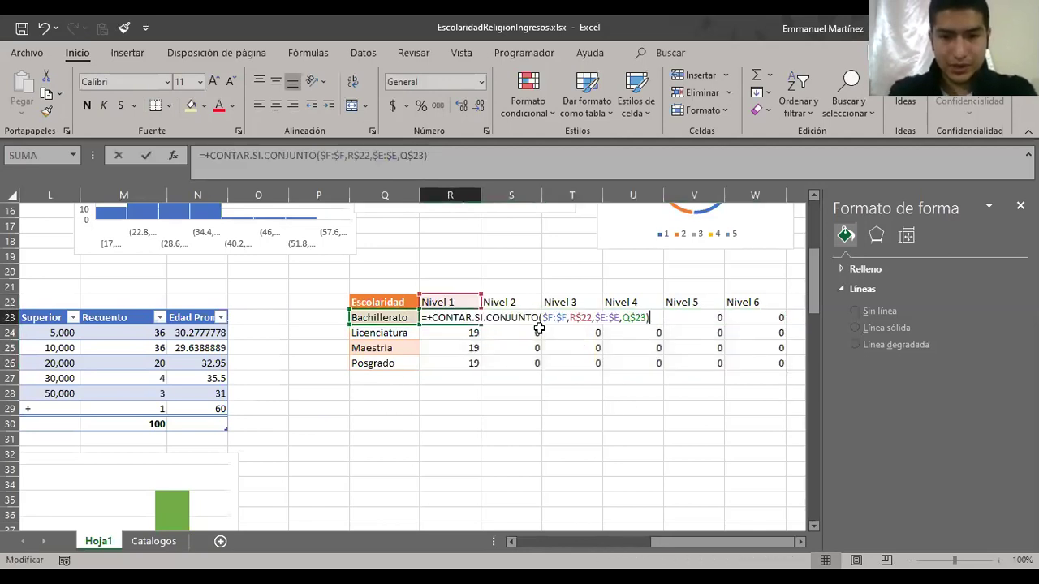
key("Escape")
key("Right")
key("F2")
key("Escape")
key("Left")
key("F2")
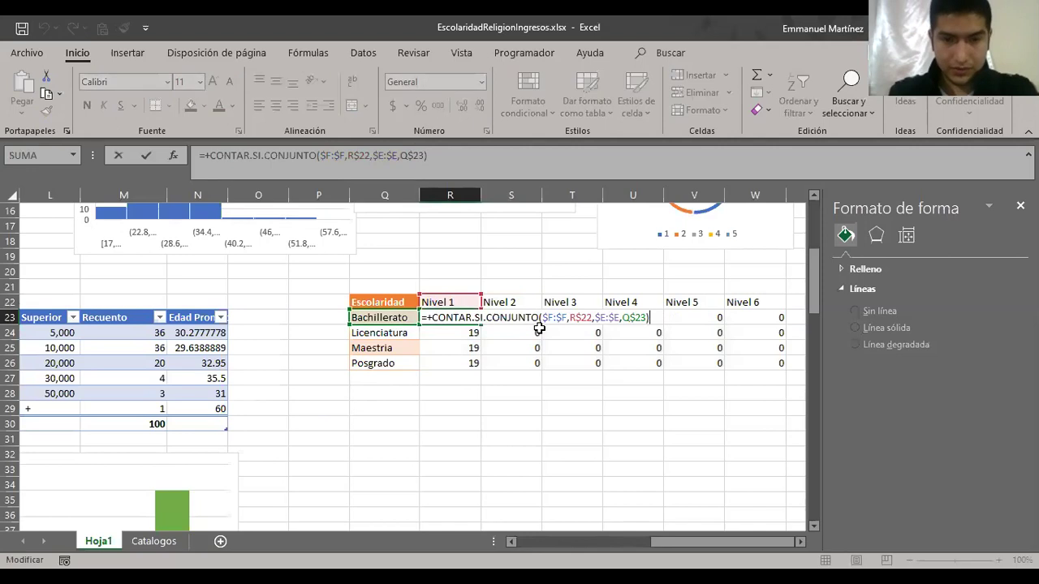
key("Left")
key("Left")
key("Left")
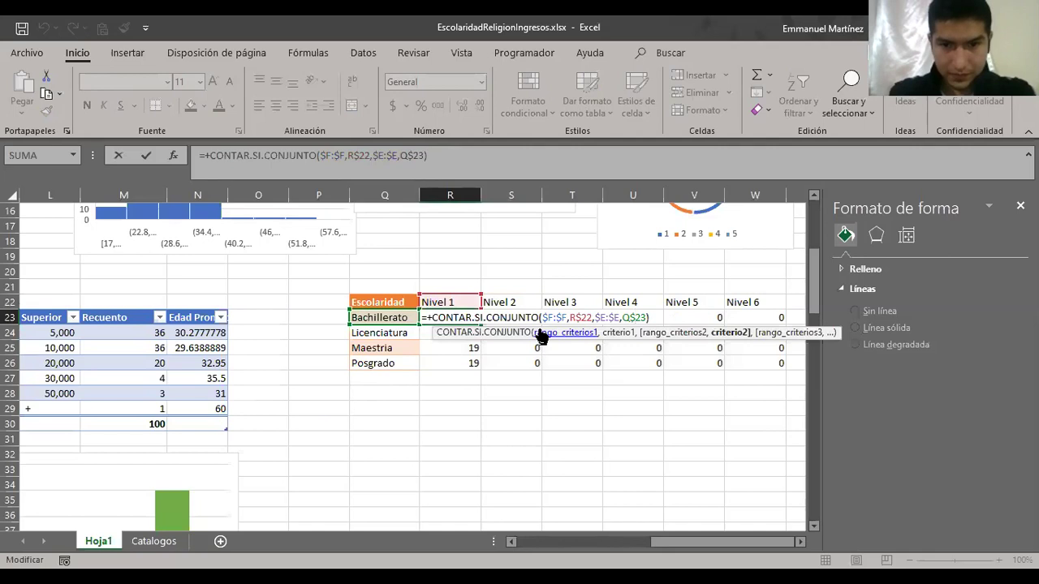
key("Escape")
- Clear the copied counts in S23:W26 and R24:R26, keeping only the R23 formula
key("Right")
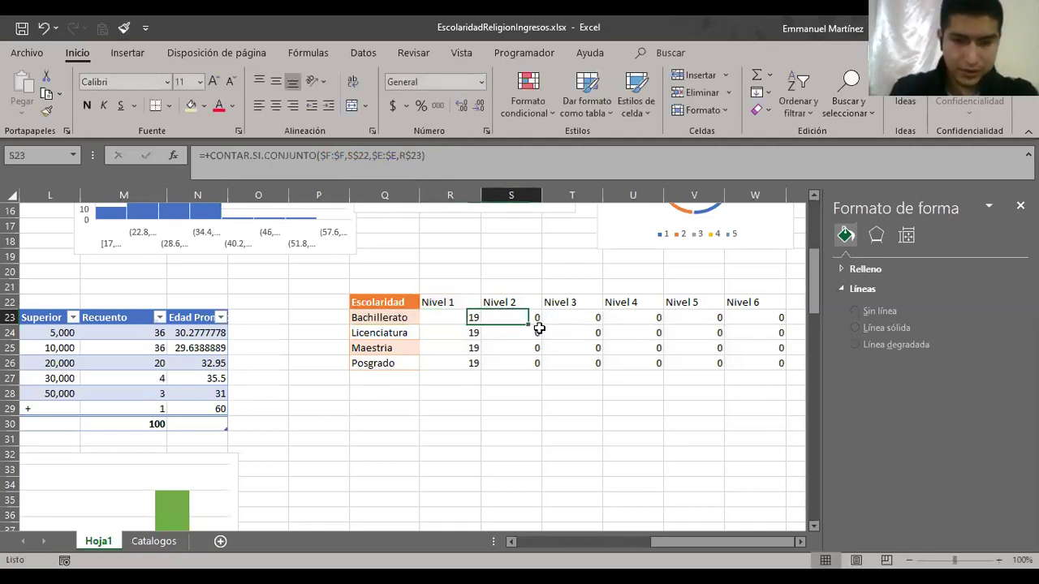
key("ctrl+shift+Right")
key("ctrl+shift+Down")
key("Delete")
left_click(539, 327)
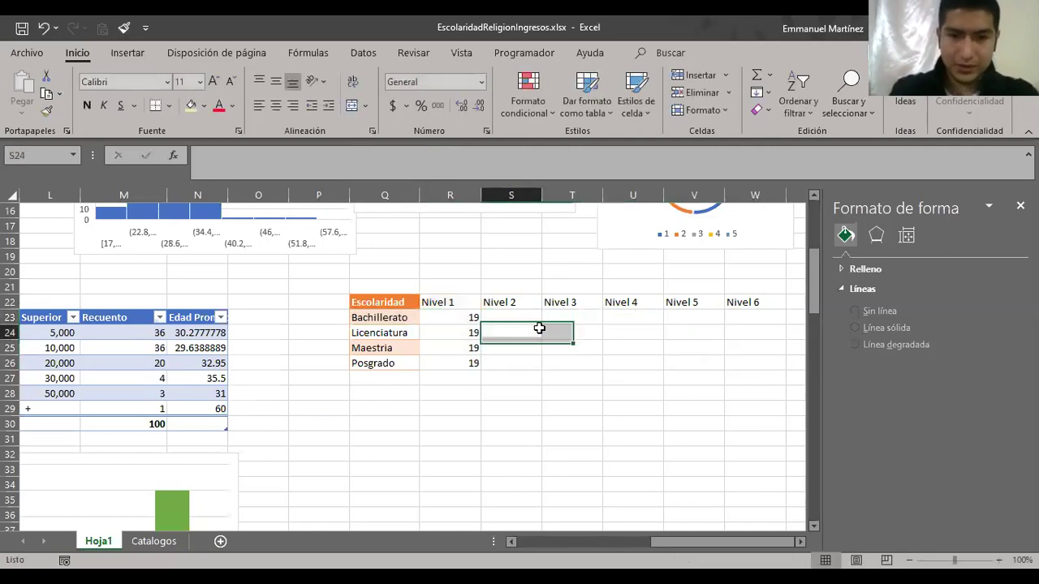
key("Left")
key("ctrl+shift+Down")
key("Delete")
key("Up")
- Change the second criterion of the R23 formula to $Q23, fixing the column instead of the row, and enter it
key("F2")
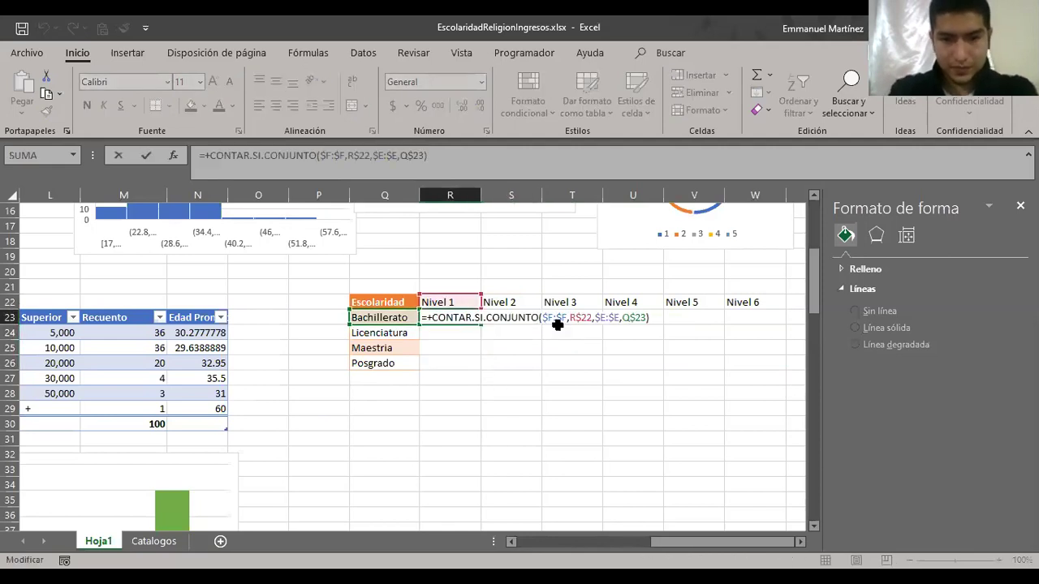
left_click(582, 316)
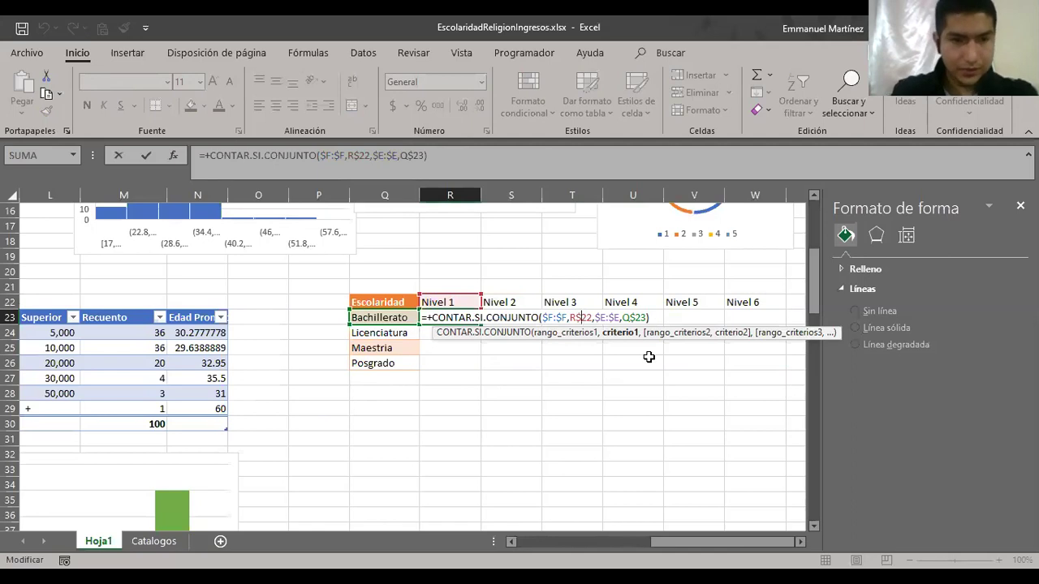
key("Right")
key("Right")
key("Right")
key("Right")
key("Right")
key("Right")
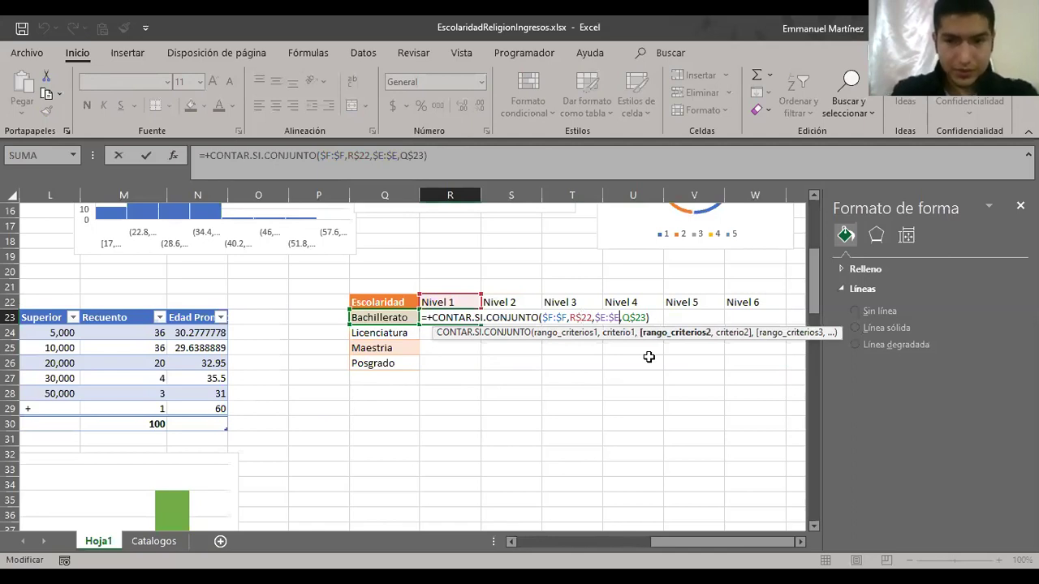
key("Right")
key("F4")
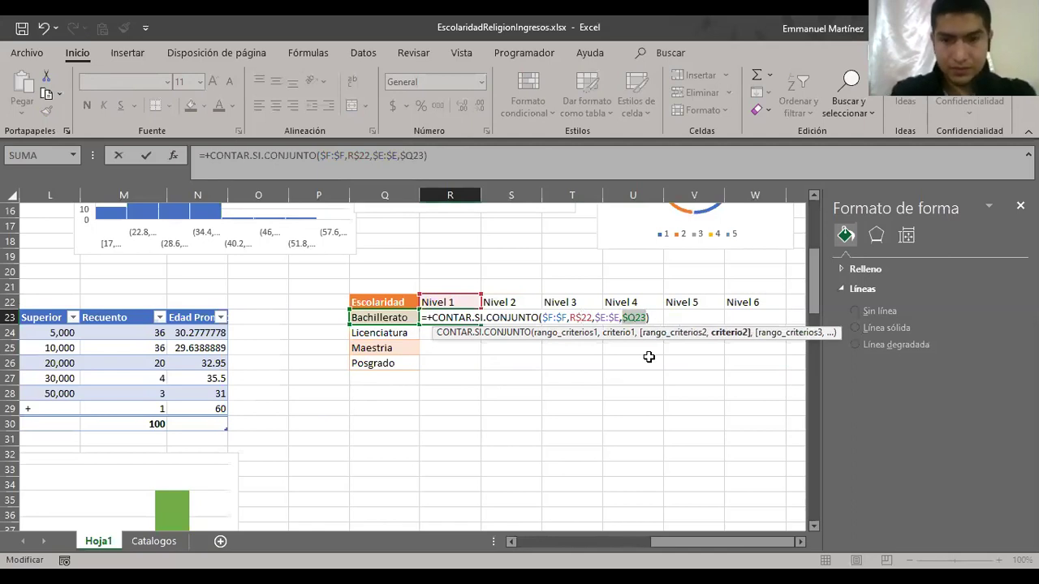
key("ctrl+Return")
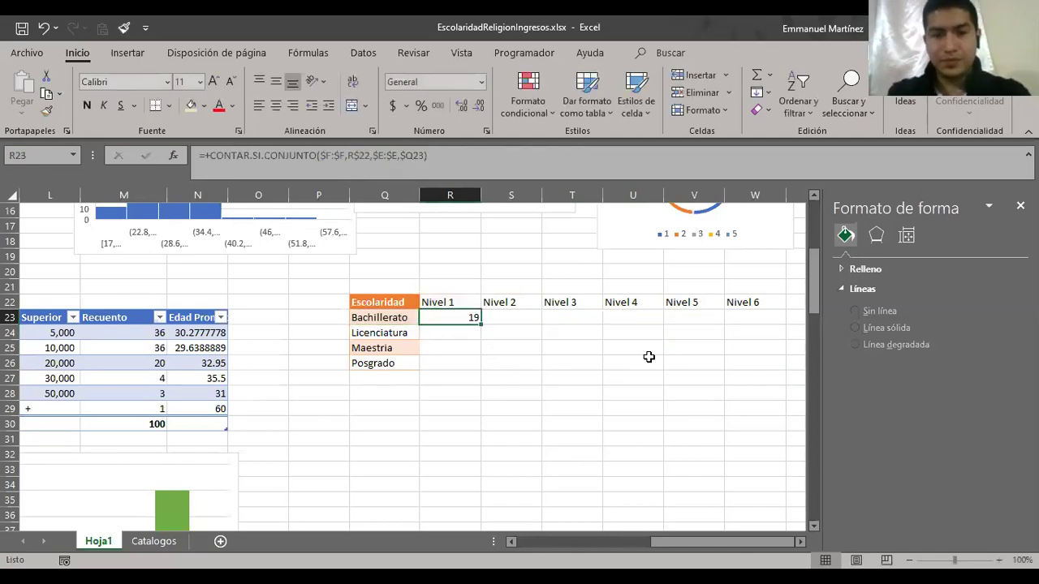
- Copy the R23 count formula across the Bachillerato row through Nivel 6 in W23
key("shift+Right")
key("shift+Right")
key("shift+Right")
key("shift+Right")
key("shift+Right")
key("ctrl+d")
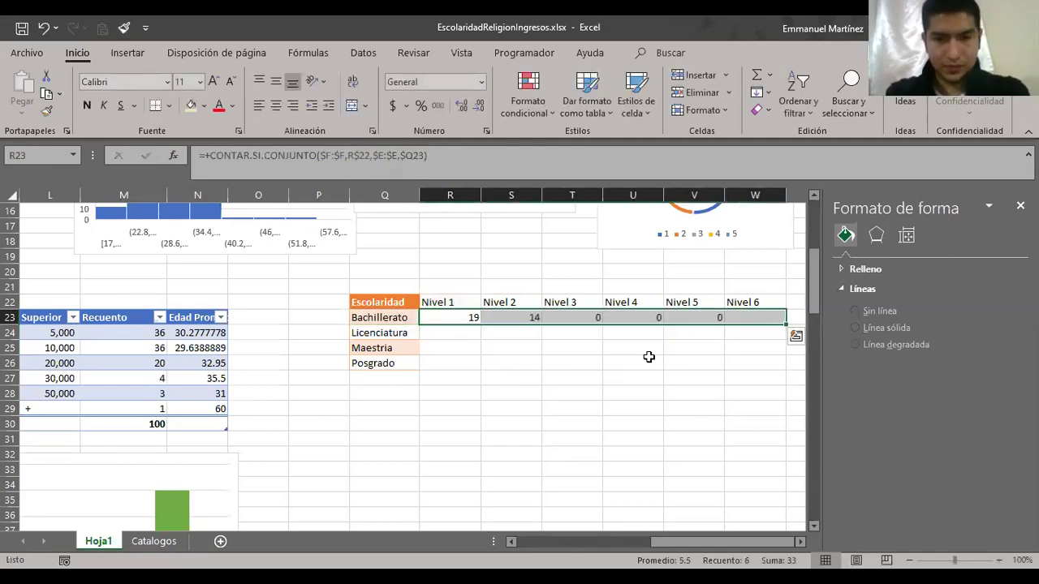
- Check the copied formulas across the Bachillerato row for the correct level and education references
key("Right")
key("F2")
key("Tab")
key("F2")
key("Tab")
key("F2")
key("Tab")
key("F2")
key("Tab")
key("F2")
key("shift+Tab")
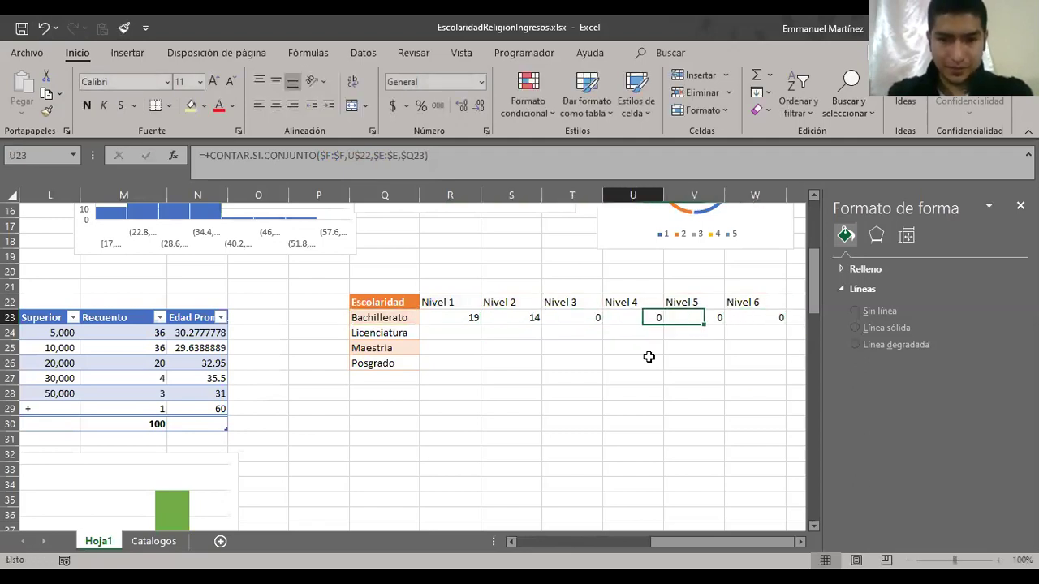
- Fill the corrected Bachillerato formulas in R23:W23 down through the Posgrado row
key("Left")
key("Left")
key("Left")
key("Left")
key("shift+Right")
key("shift+Right")
key("shift+Right")
key("shift+Right")
key("shift+Right")
key("shift+Down")
key("shift+Down")
key("shift+Down")
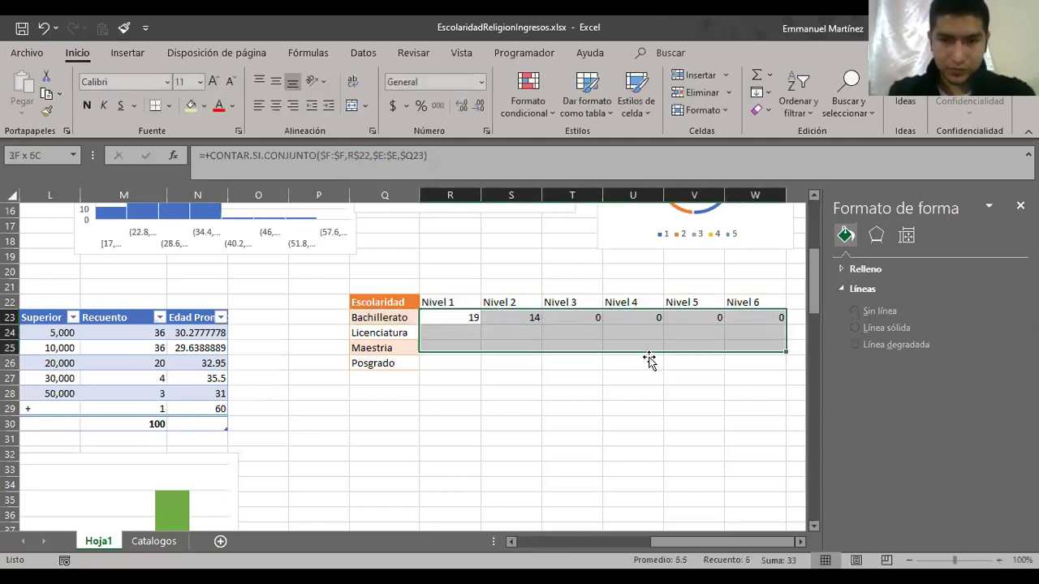
key("ctrl+j")
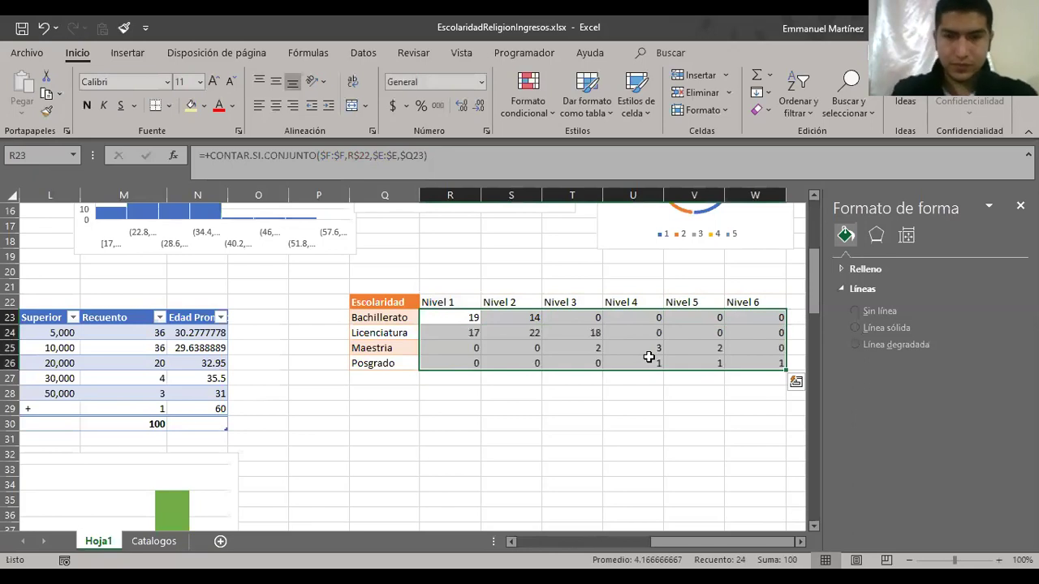
- Total the Nivel 1 counts in R27 with a SUMA formula over R23:R26
scroll(546, 397, "right", 1)
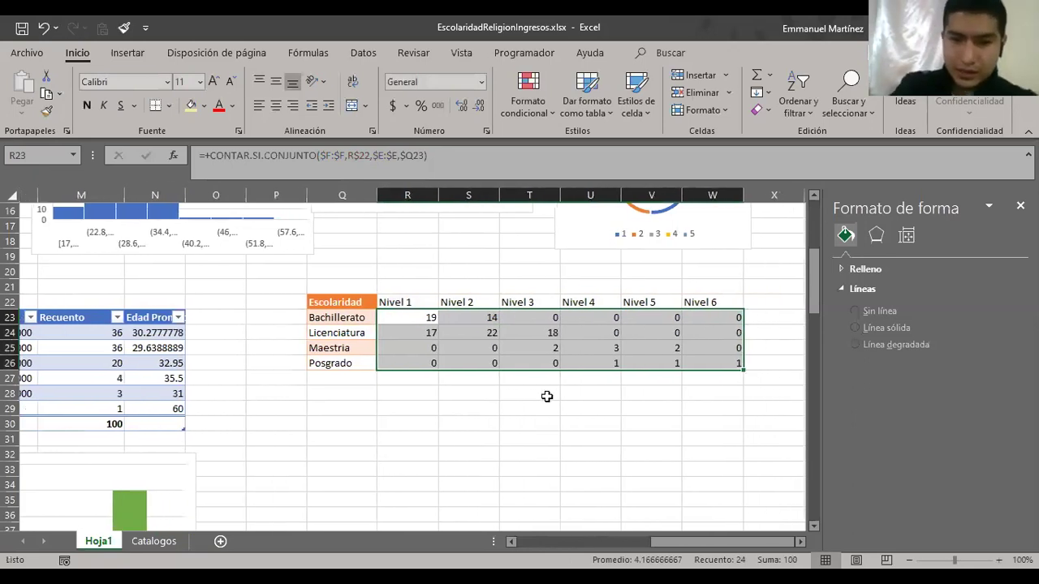
left_click(405, 378)
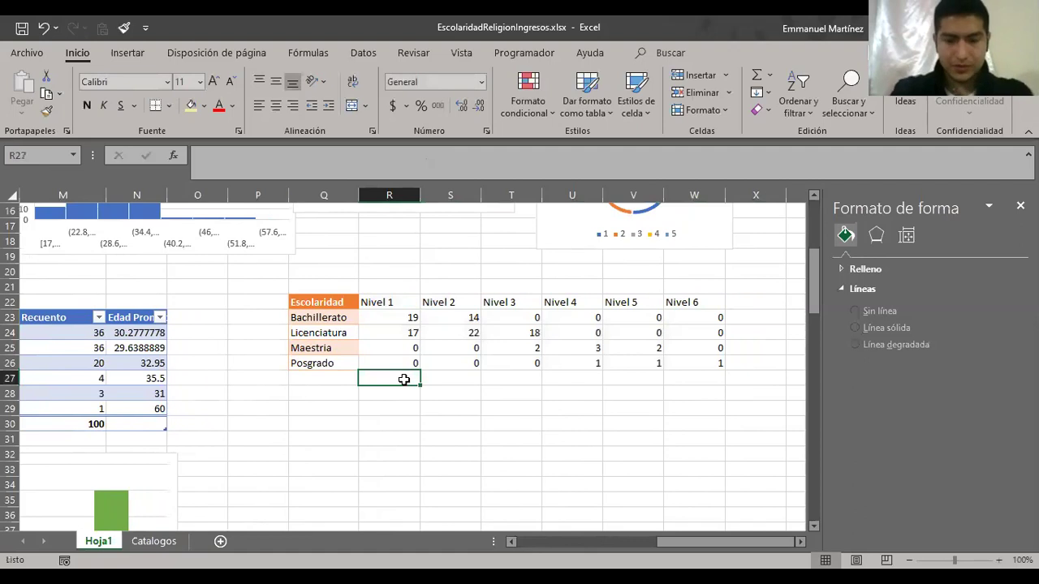
type("suma")
key("BackSpace")
key("BackSpace")
key("BackSpace")
key("BackSpace")
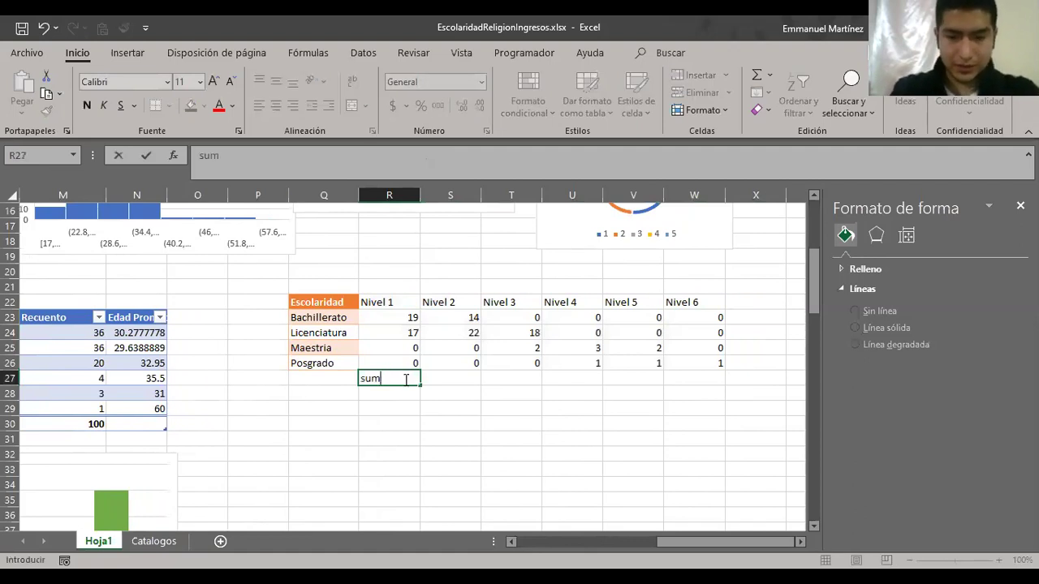
type("+")
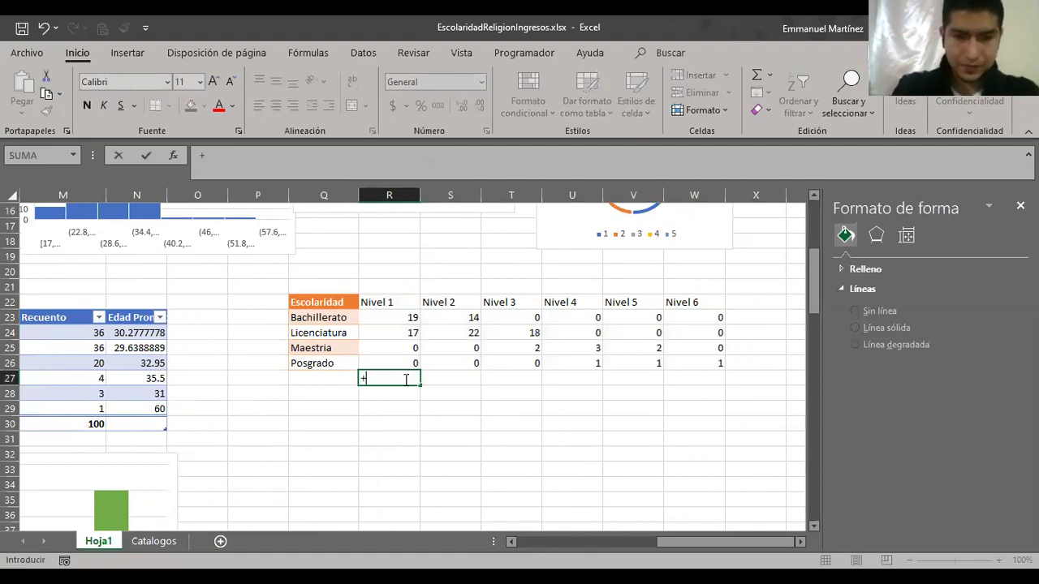
type("suma(")
key("Up")
key("shift+Up")
key("shift+Up")
key("shift+Up")
key("ctrl+Return")
- Copy the R27 total formula across through the Nivel 6 column in W27
key("shift+Right")
key("shift+Right")
key("shift+Right")
key("shift+Right")
key("shift+Right")
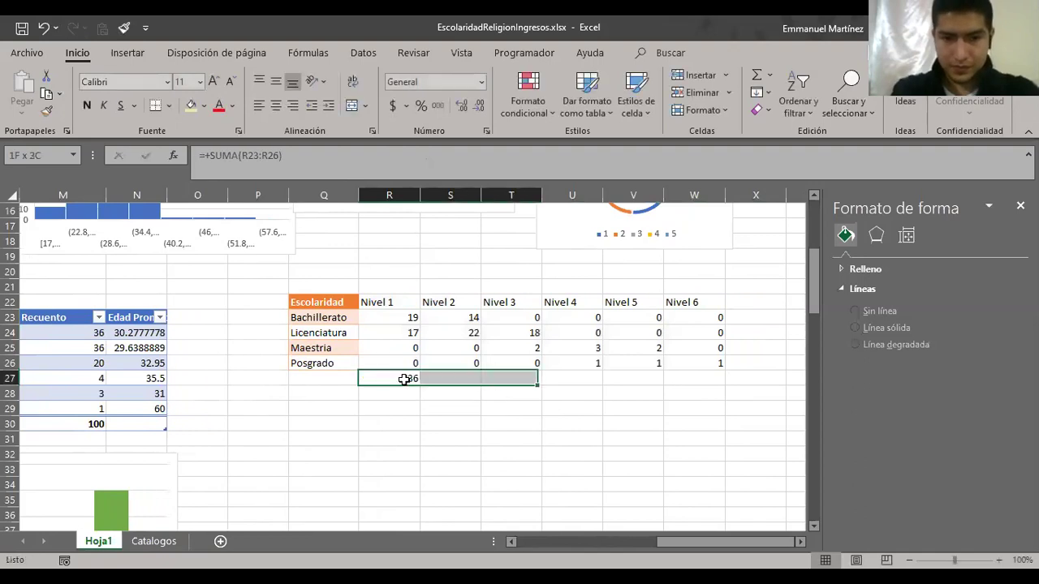
key("ctrl+d")
- Enter a grand total of the level totals in X27
key("shift+Left")
key("shift+Left")
key("shift+Left")
key("shift+Left")
key("shift+Left")
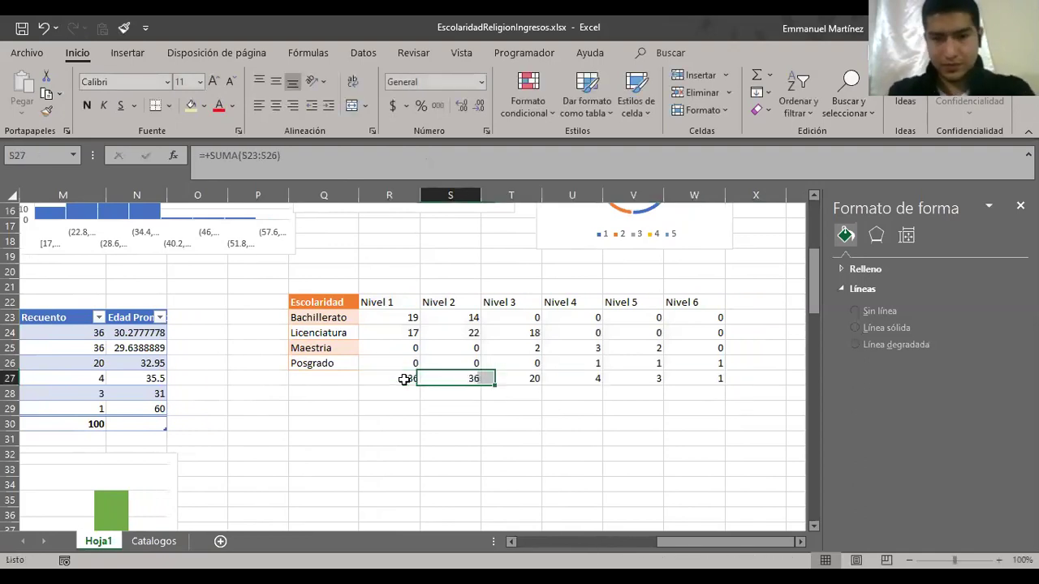
key("Right")
key("Right")
key("Right")
key("Left")
key("Right")
key("Right")
key("Right")
key("Right")
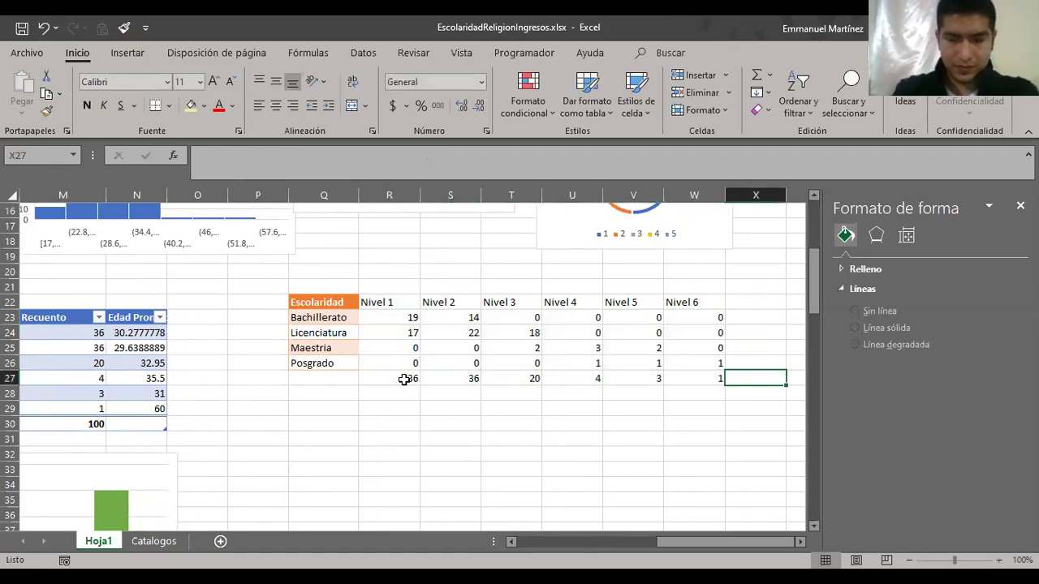
type("+")
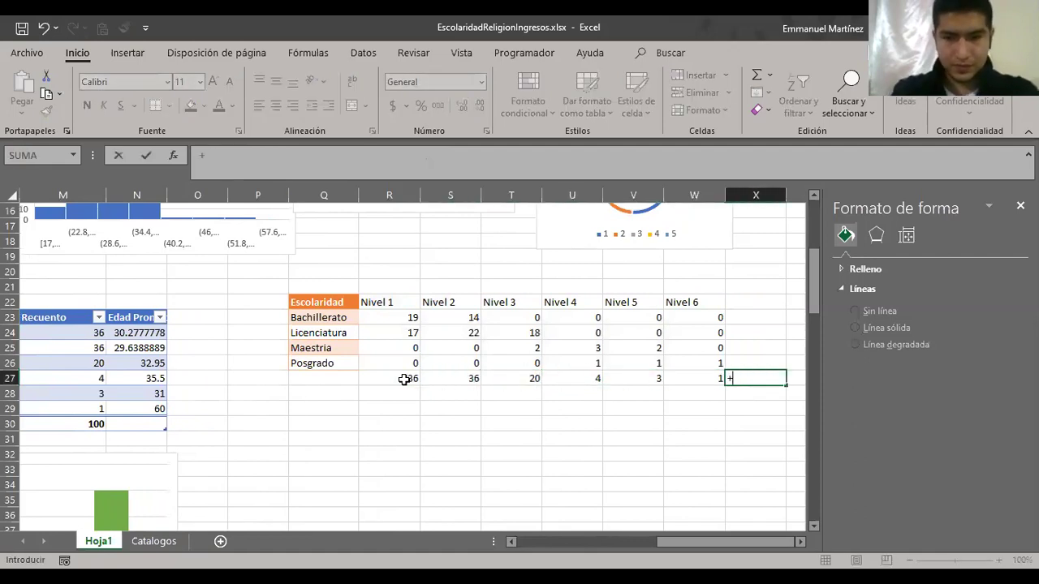
key("Escape")
- Format the cross table Q22:W26 as a table using a green medium style
key("Left")
key("Up")
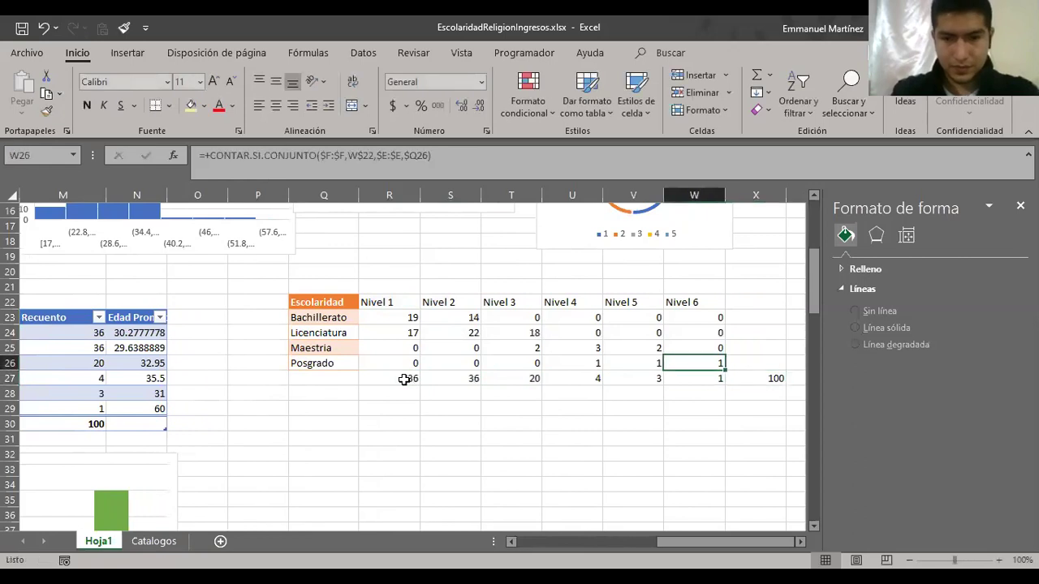
key("shift+Left")
key("shift+Left")
key("shift+Left")
key("shift+Left")
key("shift+Left")
key("shift+Left")
key("shift+Up")
key("shift+Up")
key("shift+Up")
key("shift+Up")
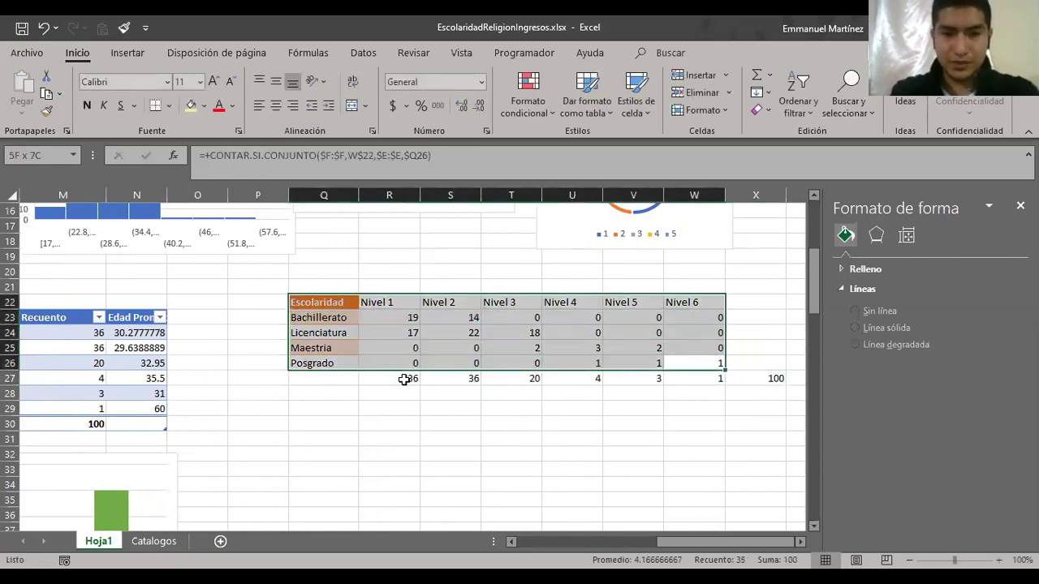
left_click(607, 114)
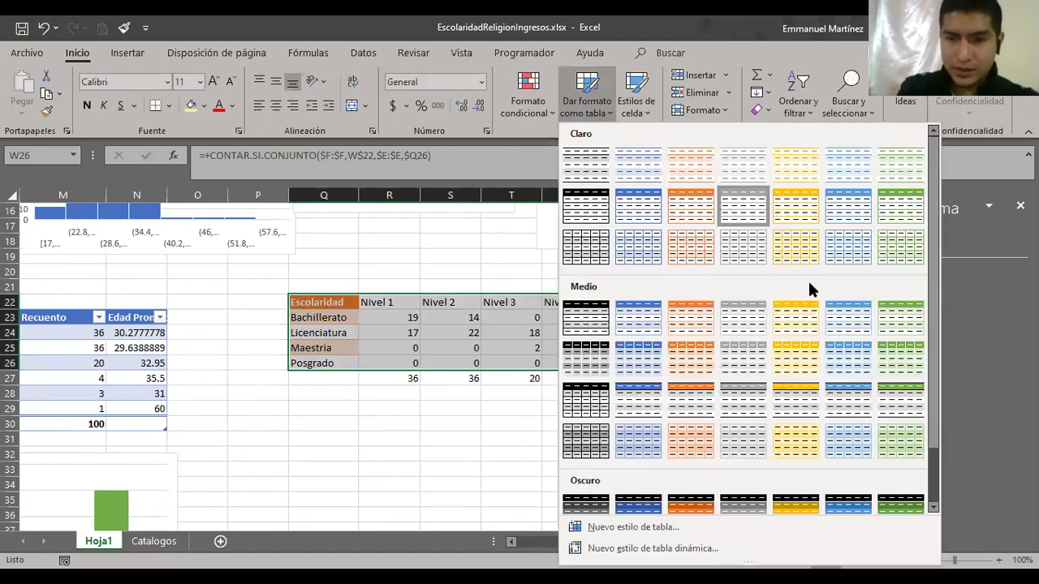
left_click(896, 323)
left_click(741, 320)
left_click(387, 360)
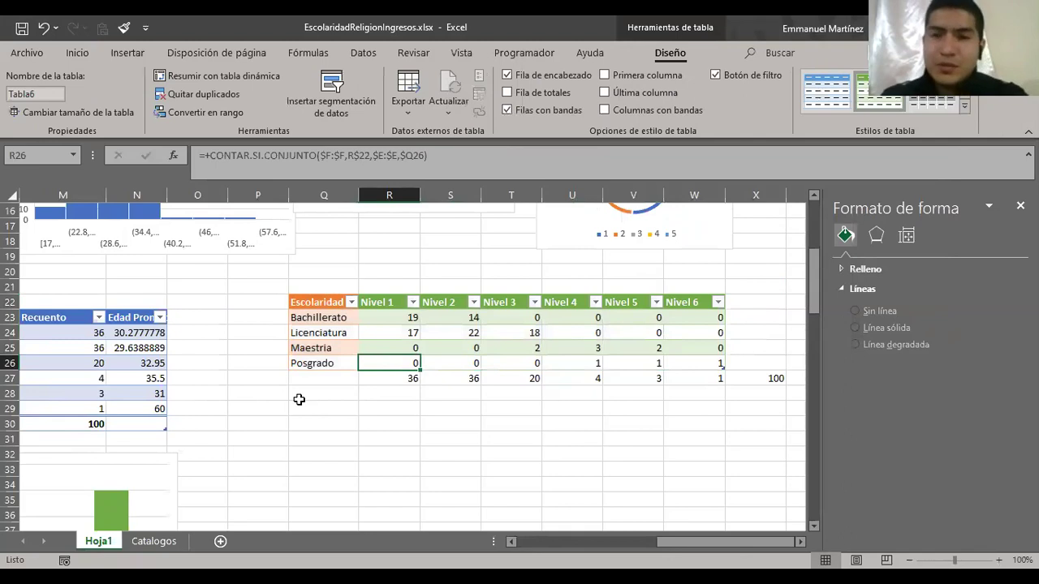
- Review the income level headers across row 22 and the education labels in Q23:Q26
left_click(379, 297)
left_click(377, 302)
key("shift+Right")
key("shift+Right")
key("shift+Right")
key("shift+Right")
key("shift+Right")
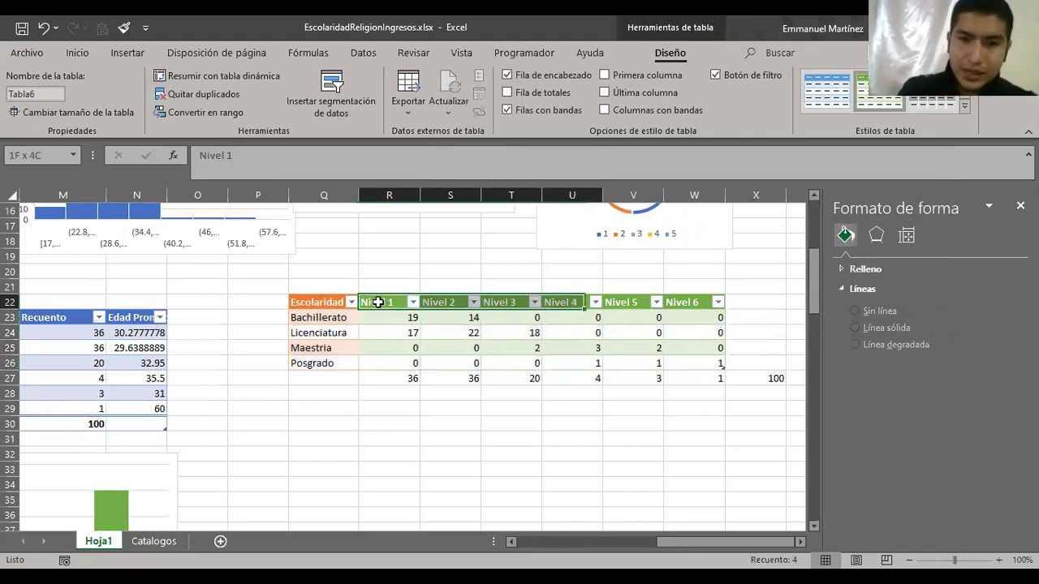
key("Left")
key("Down")
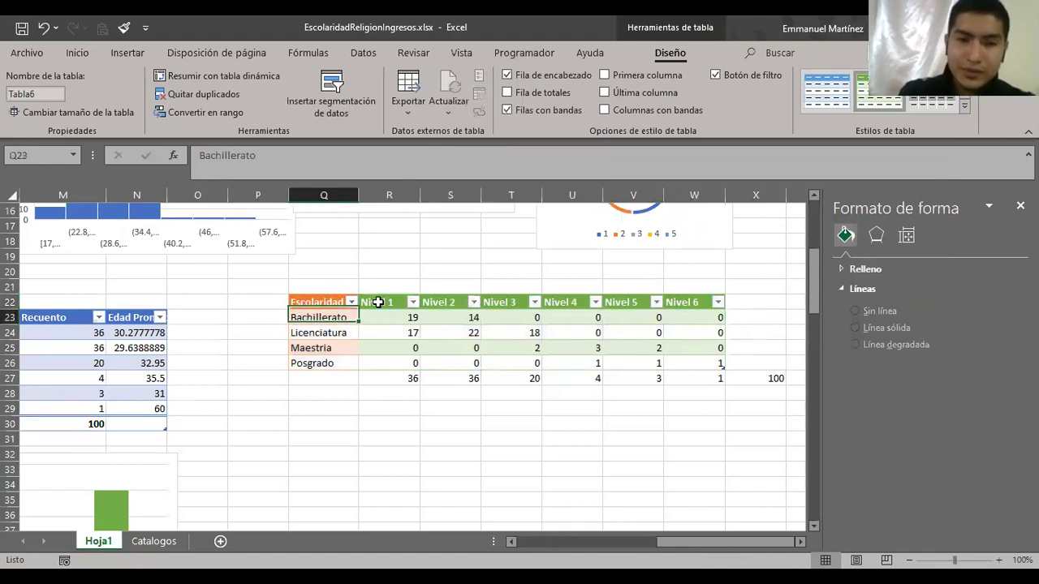
key("shift+Down")
key("shift+Down")
key("shift+Down")
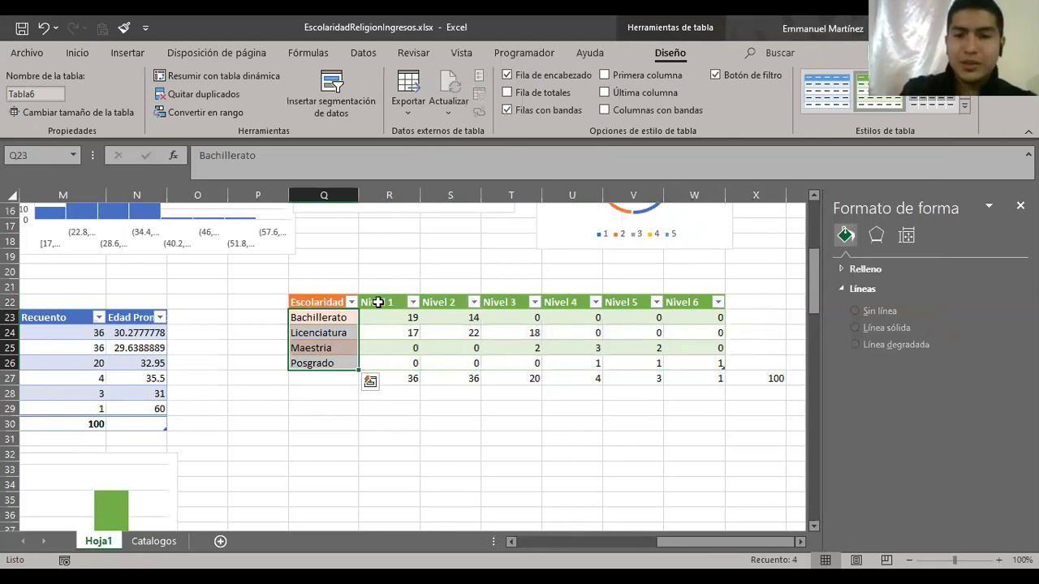
- Examine the finished cross table, comparing the Bachillerato counts for Nivel 1 and Nivel 2
left_click(412, 396)
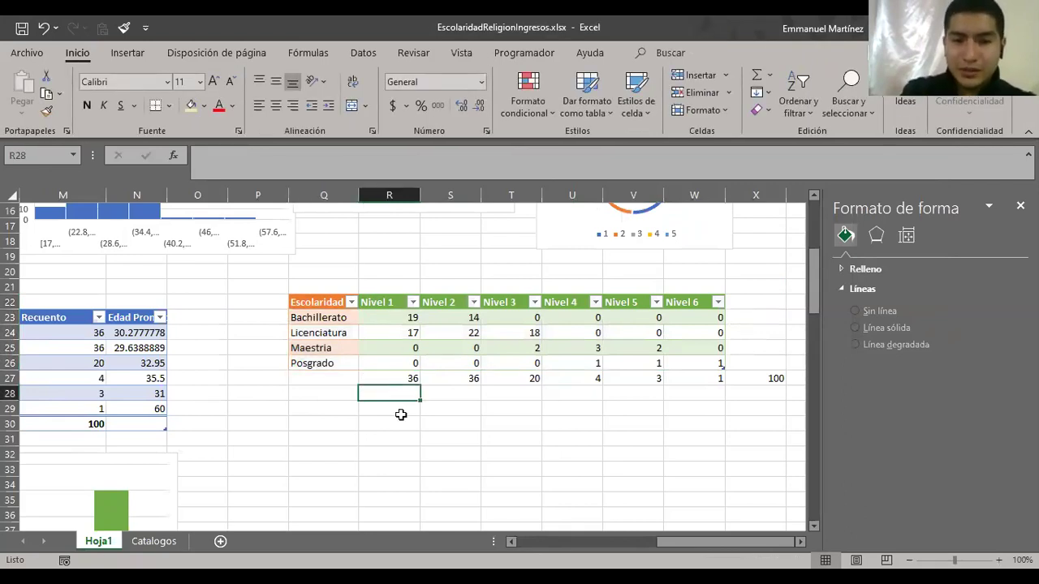
left_click(401, 414)
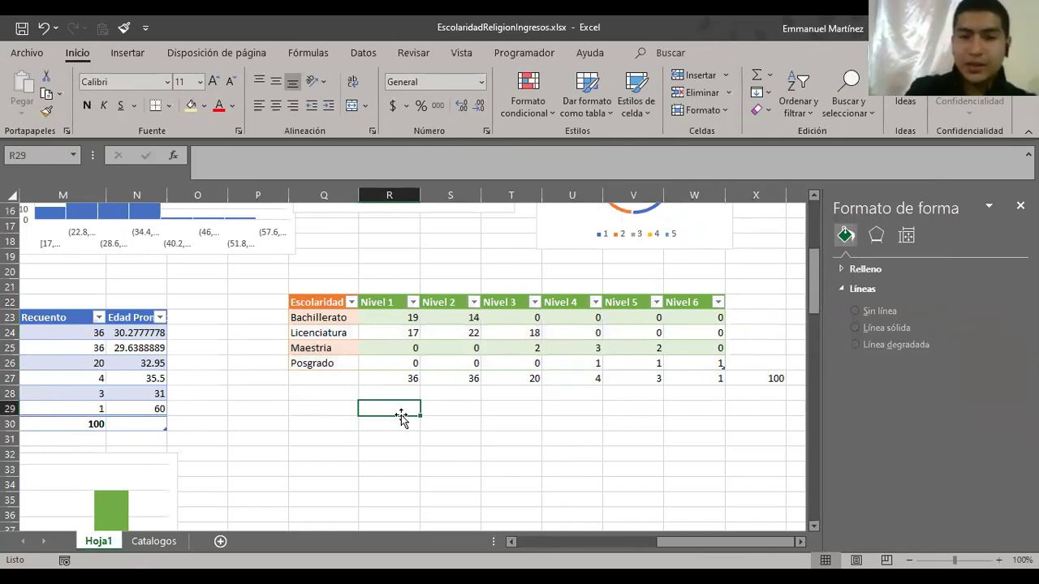
scroll(401, 415, "up", 2)
scroll(401, 415, "left", 1)
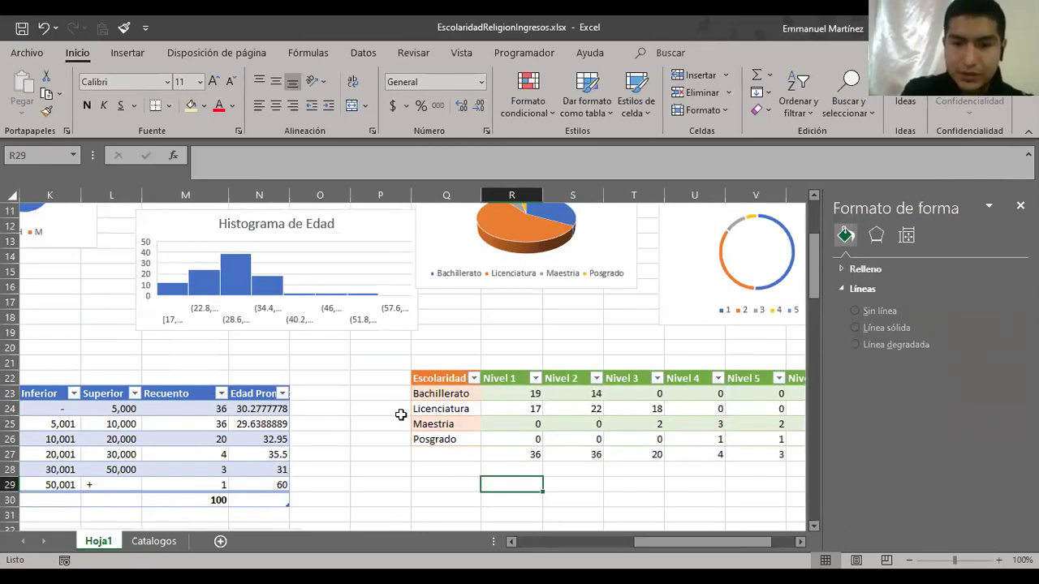
scroll(401, 415, "down", 2)
scroll(401, 415, "right", 3)
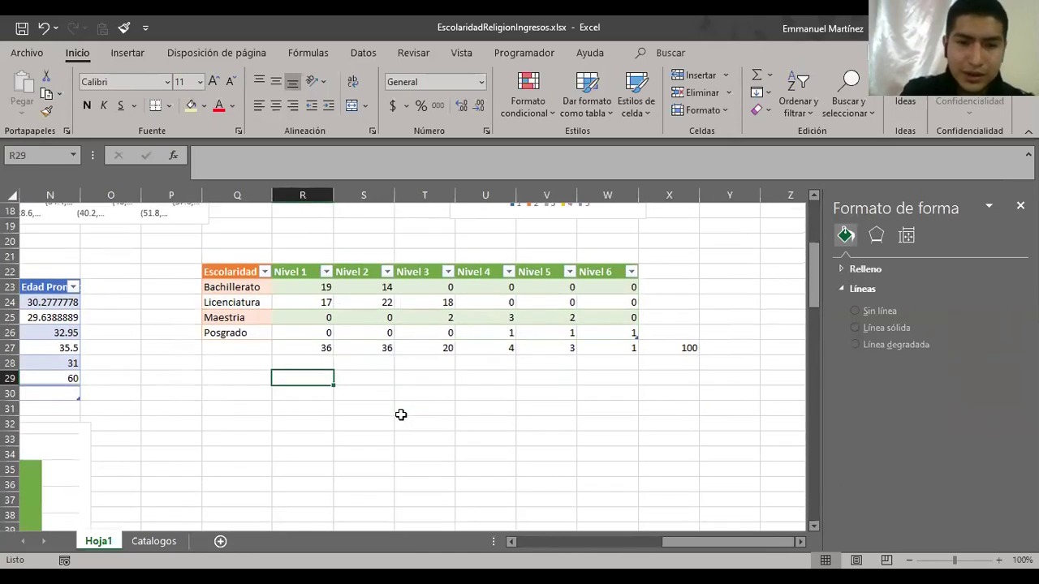
left_click(304, 292)
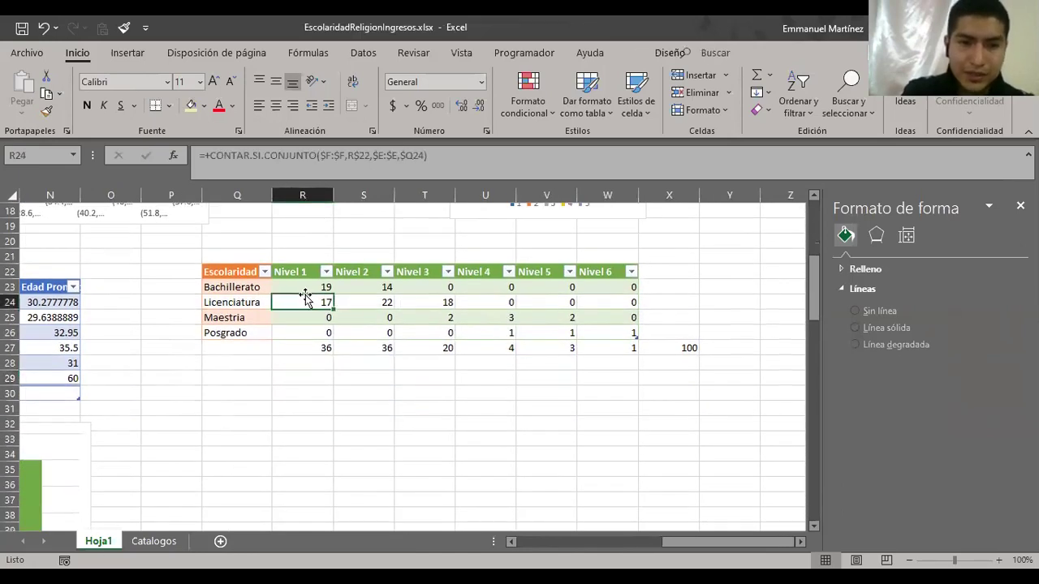
key("shift+Right")
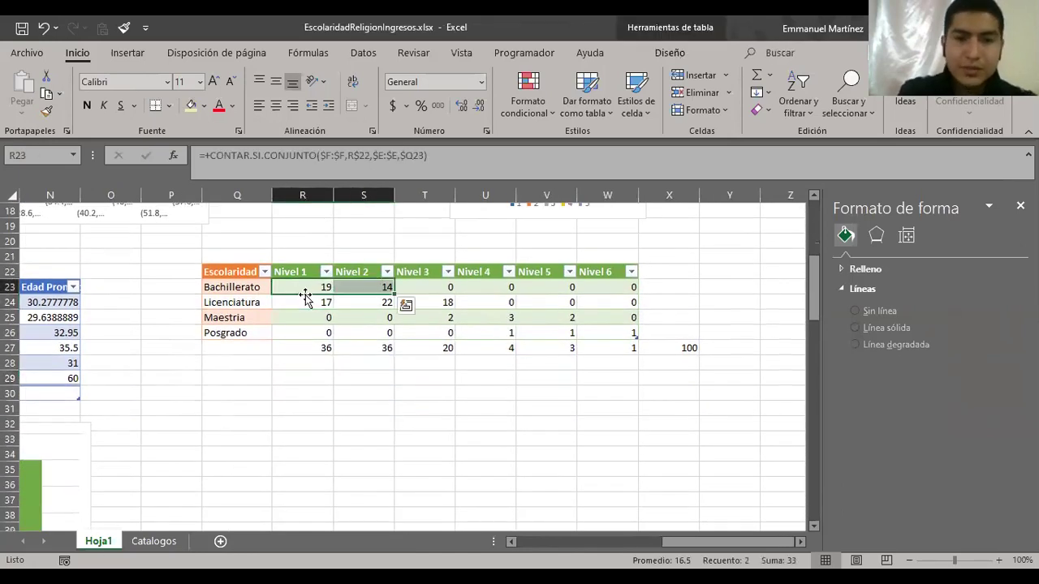
- Examine the Bachillerato counts for Nivel 3 to Nivel 6 and check the upper income limit of Nivel 2
left_click(434, 286)
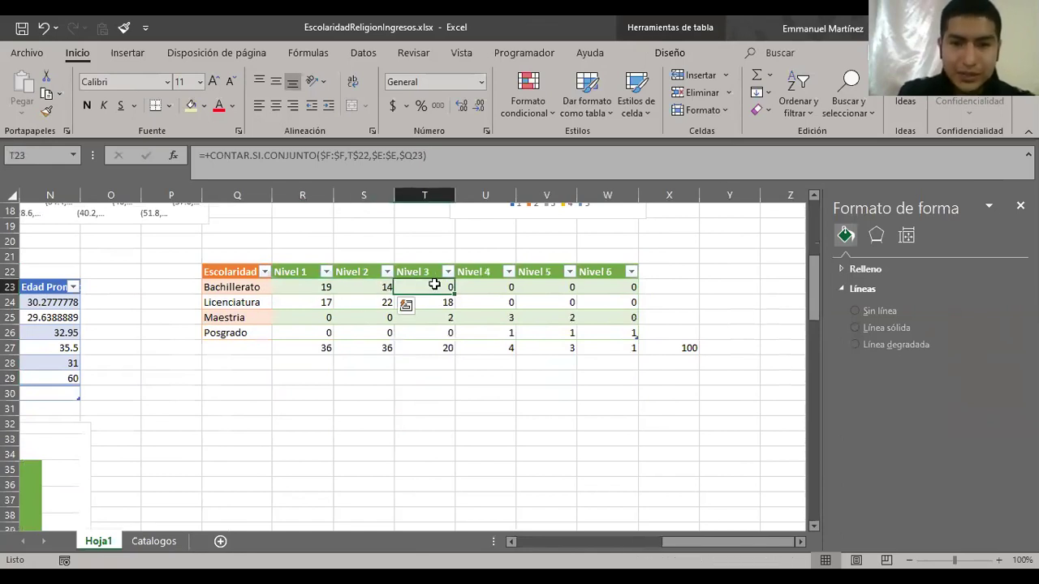
key("shift+Right")
key("shift+Right")
key("shift+Right")
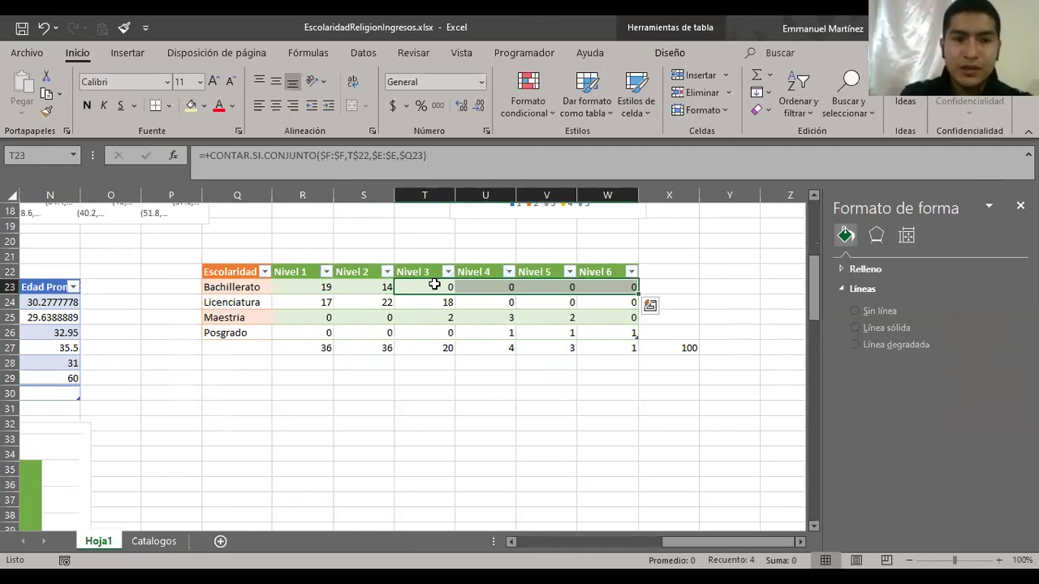
scroll(435, 286, "left", 5)
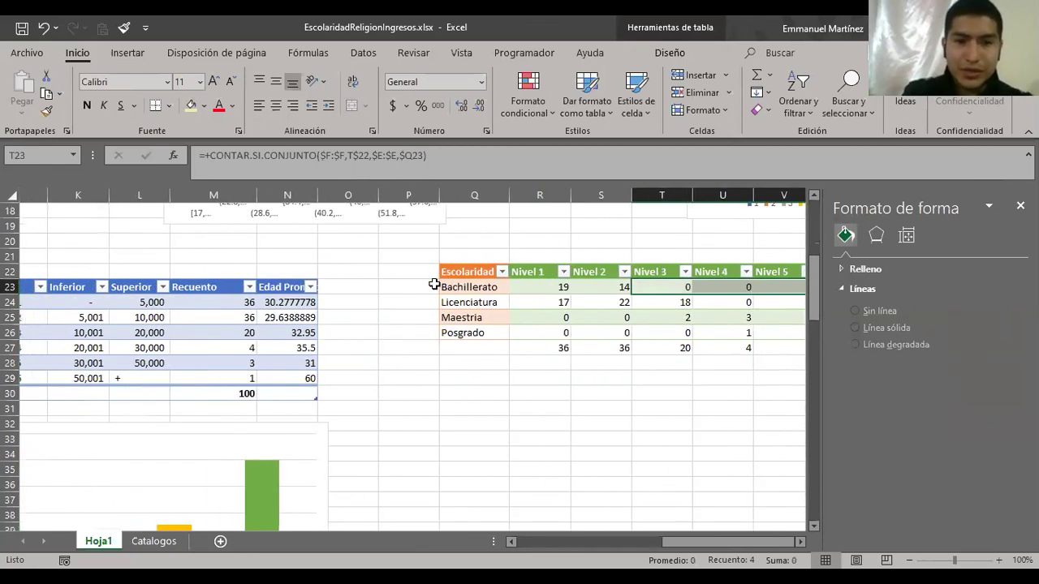
left_click(219, 319)
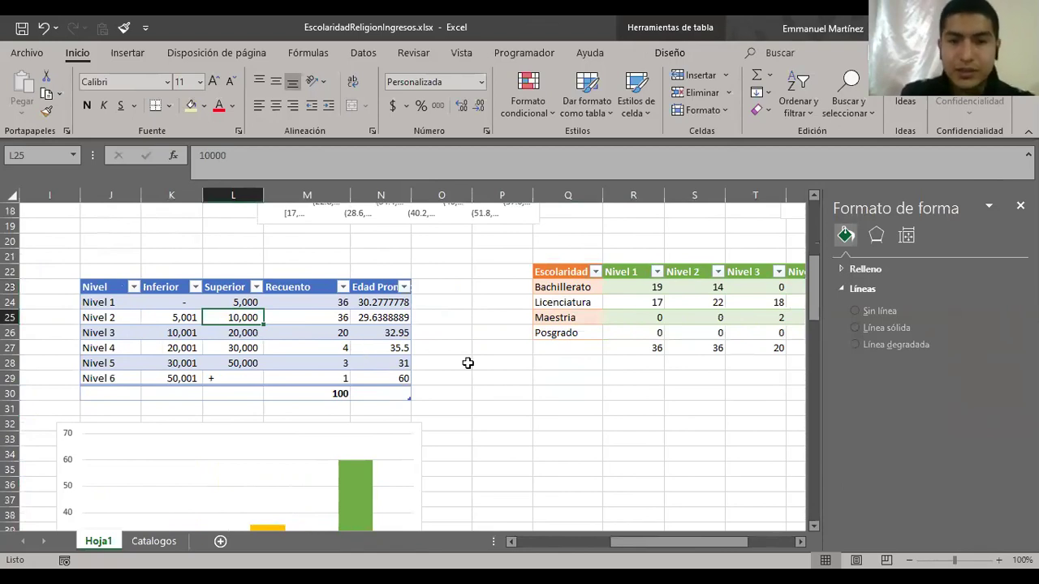
- Review the Licenciatura counts across the income levels and check the upper income limit of Nivel 3
scroll(467, 363, "right", 5)
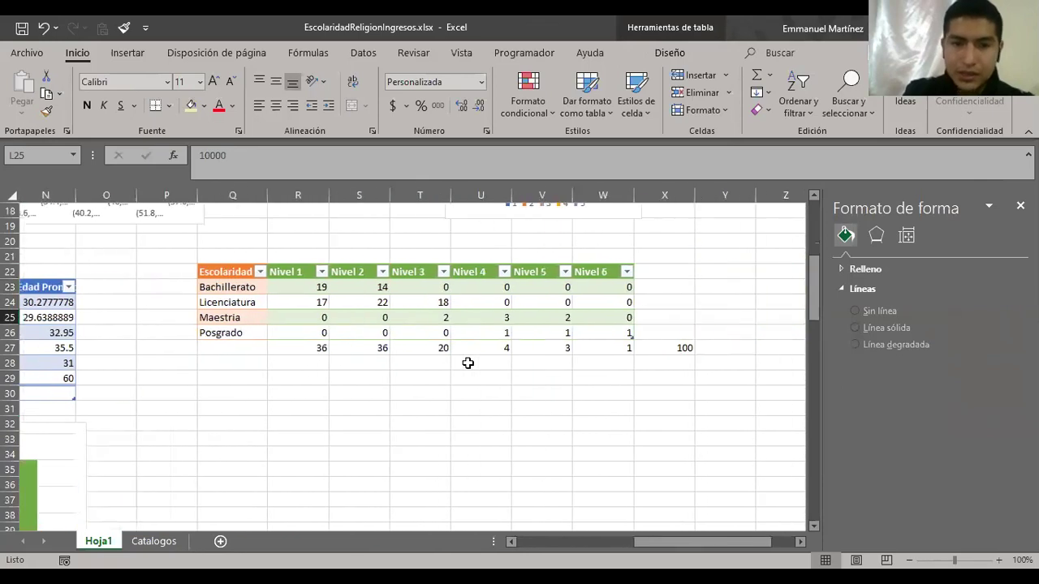
left_click(311, 298)
key("shift+Right")
key("shift+Right")
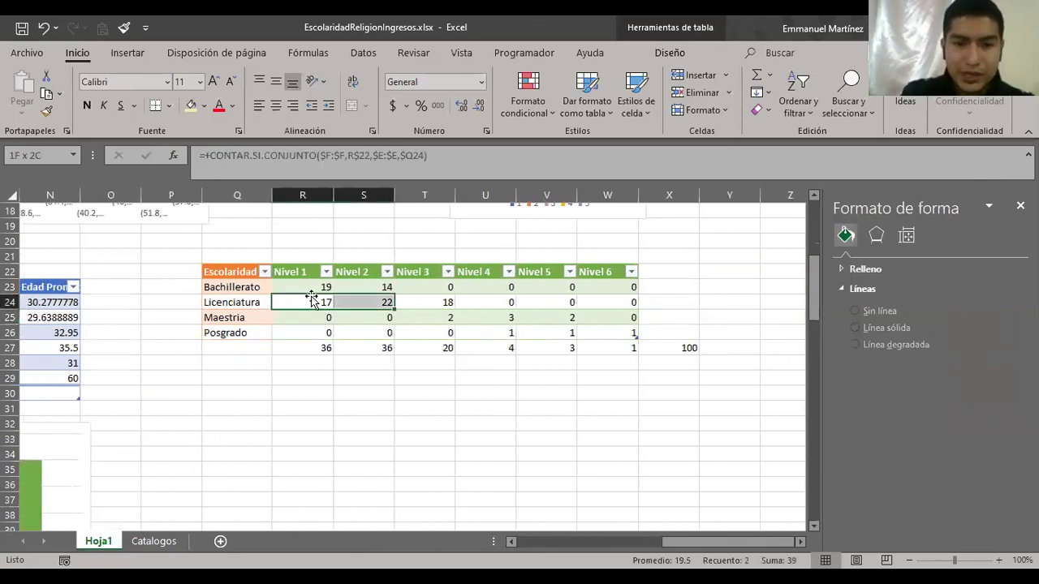
left_click(493, 298)
left_click(529, 302)
left_click(586, 302)
left_click(491, 302)
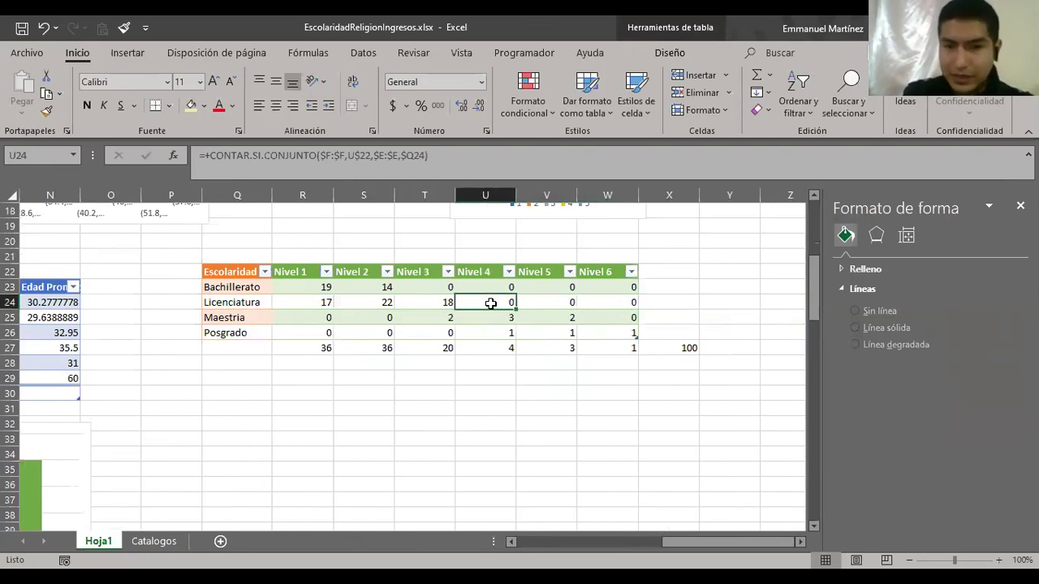
left_click(448, 303)
scroll(448, 303, "left", 3)
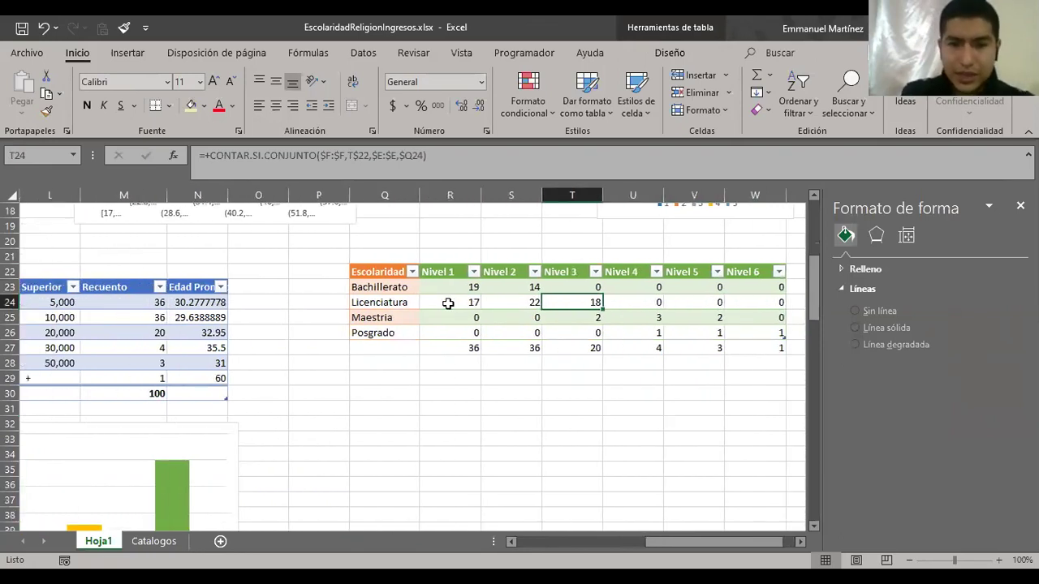
scroll(448, 302, "left", 3)
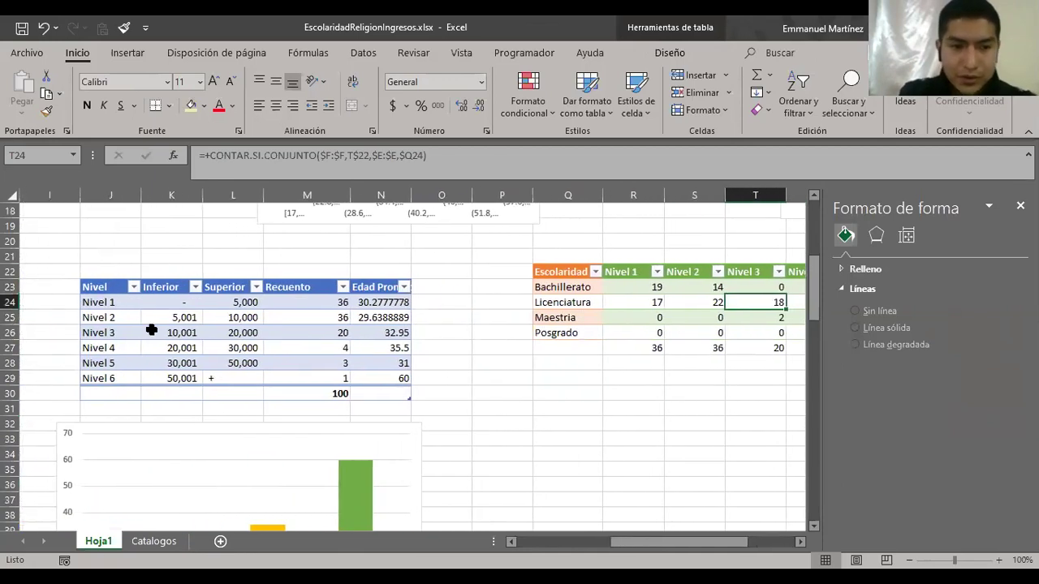
left_click(232, 333)
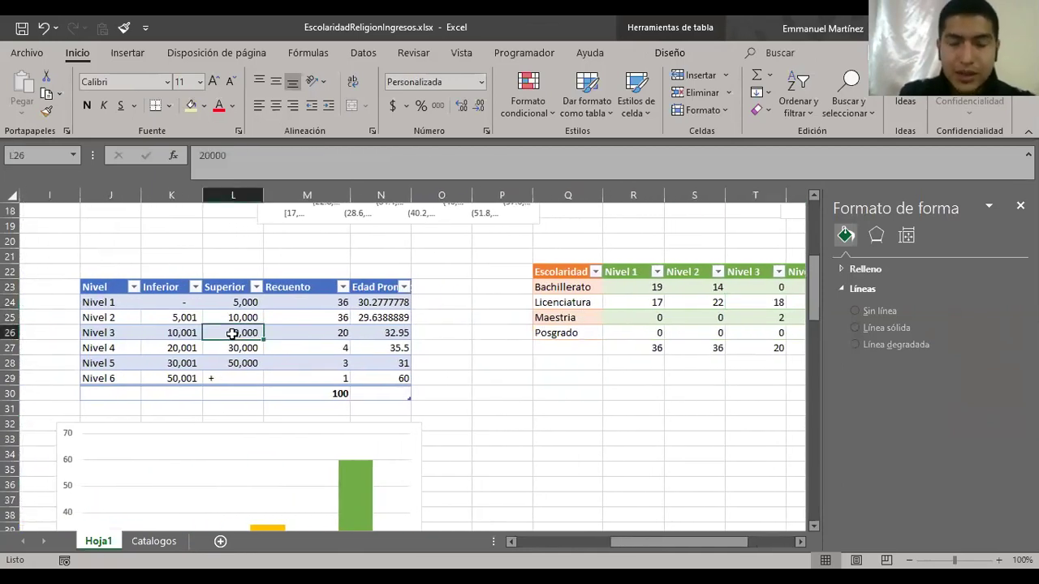
- Compare the Maestria counts in the cross table with the Nivel 2 and Nivel 5 income limits
left_click(560, 316)
key("Right")
key("shift+Right")
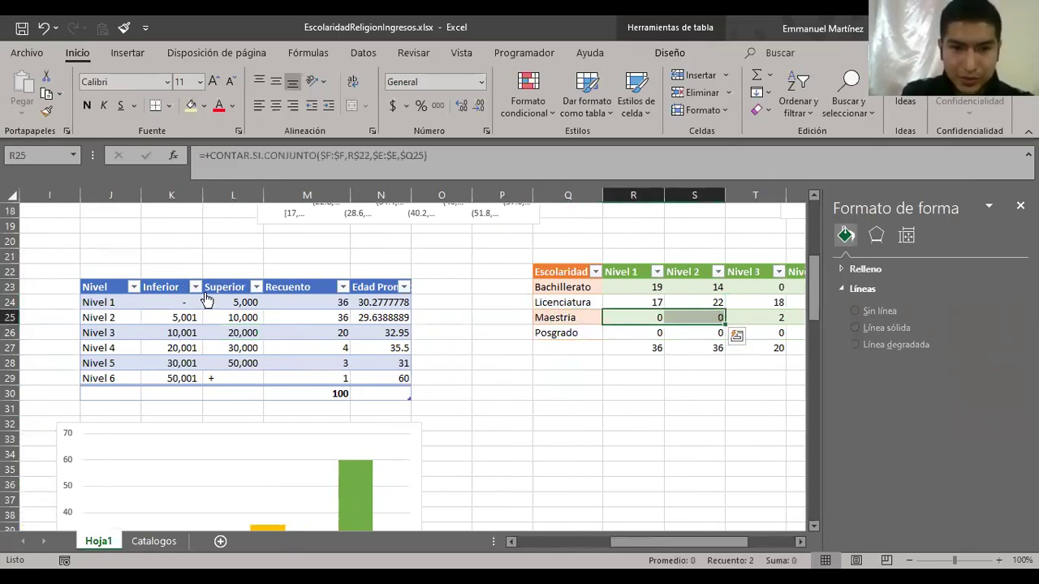
double_click(225, 317)
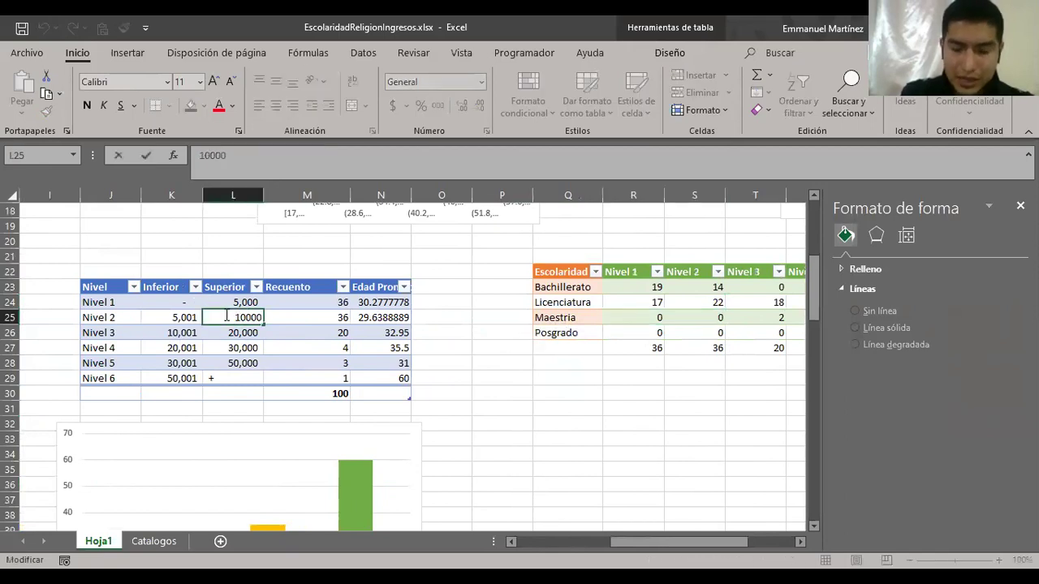
key("Escape")
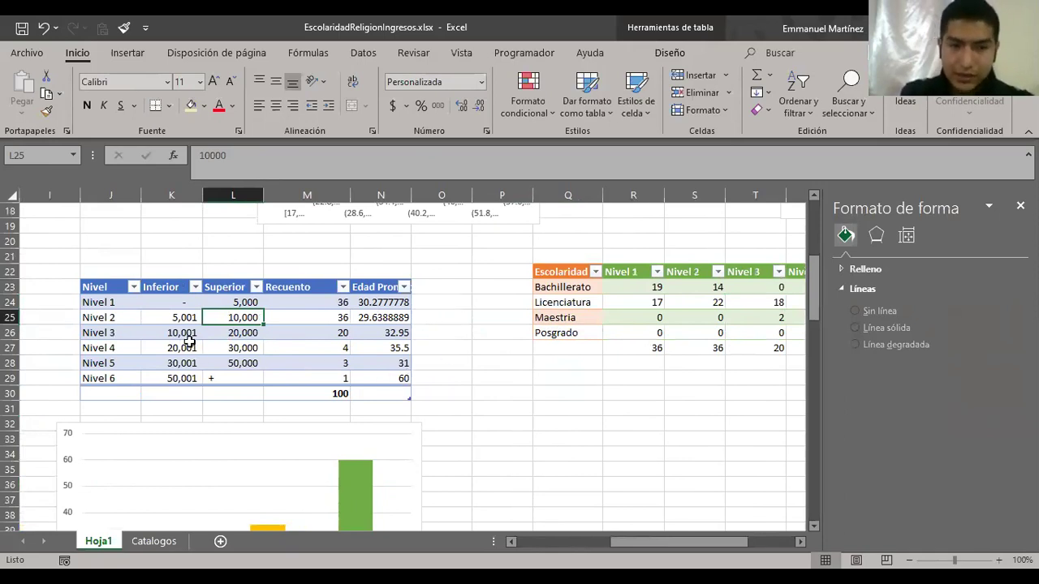
scroll(361, 317, "right", 3)
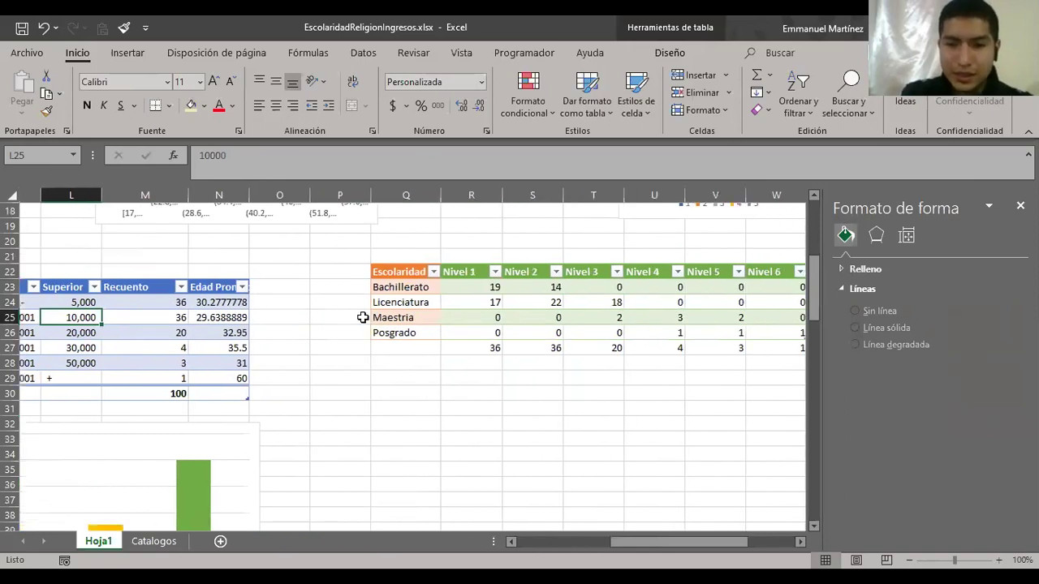
left_click(677, 315)
scroll(455, 352, "left", 3)
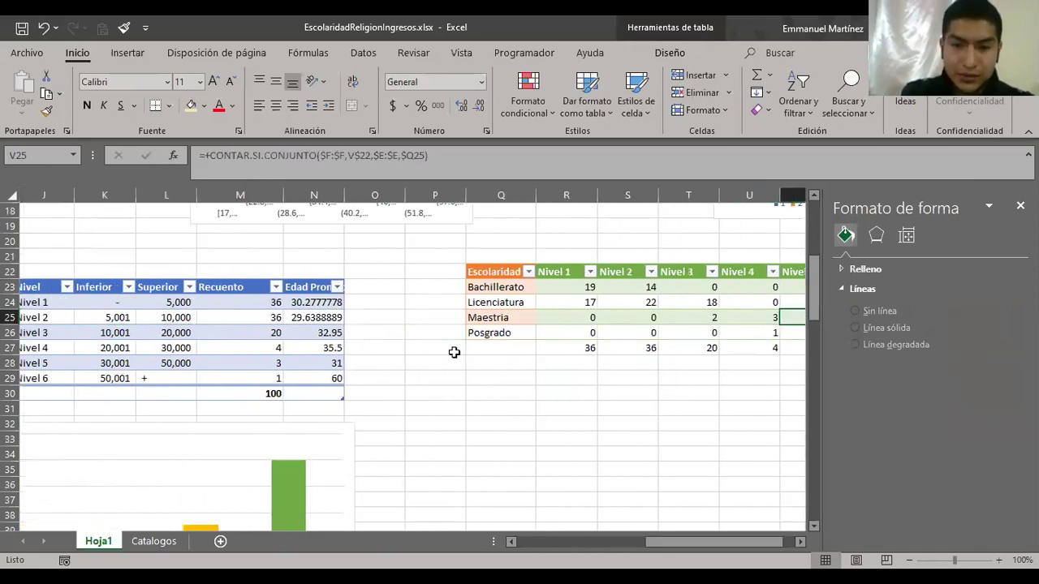
left_click(195, 360)
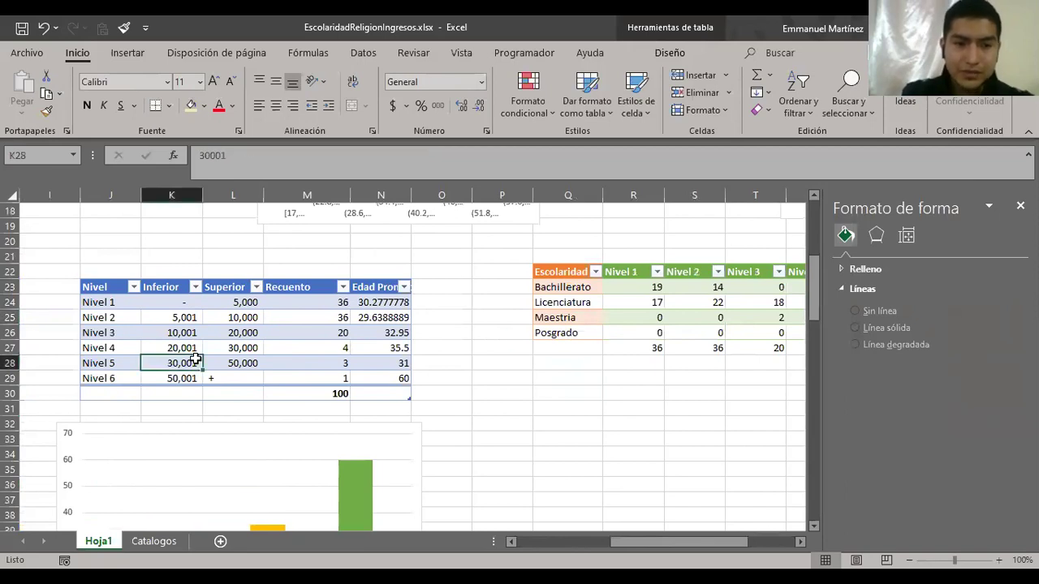
key("shift+Right")
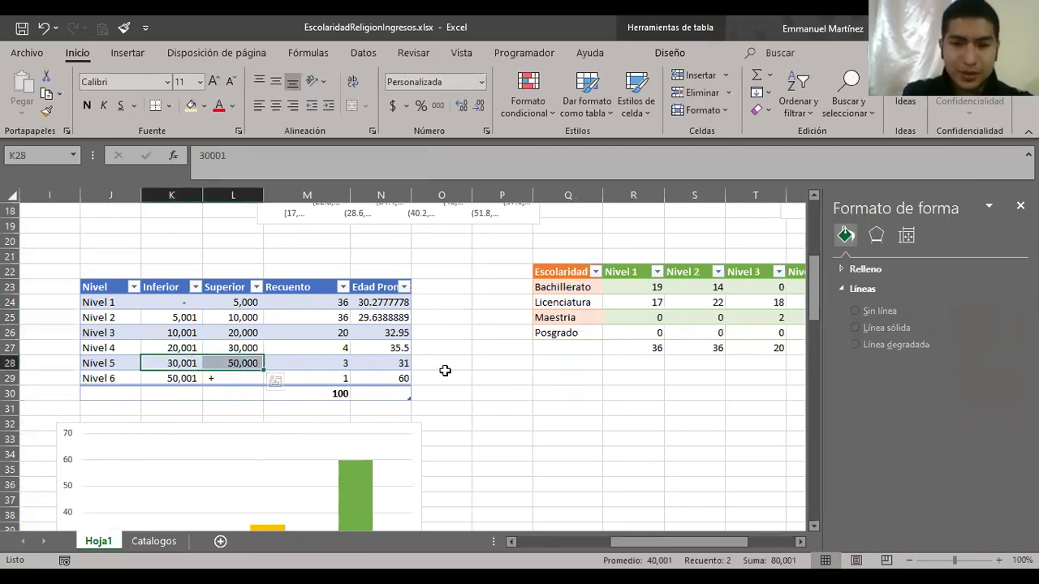
- Examine the Posgrado counts for Nivel 1 to 3 and Nivel 4 to 6, checking the Nivel 6 income range
scroll(444, 370, "right", 3)
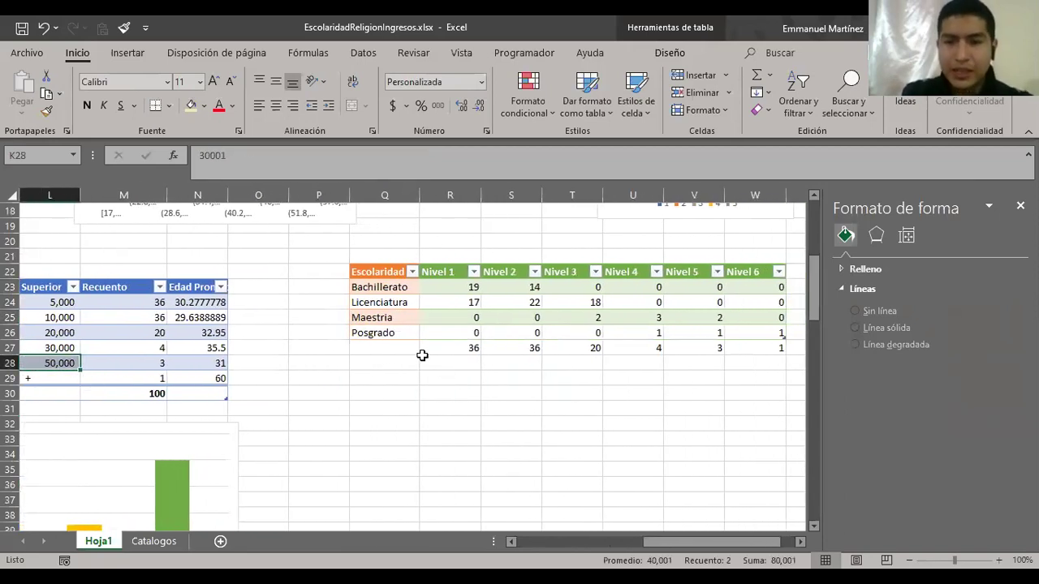
left_click(394, 335)
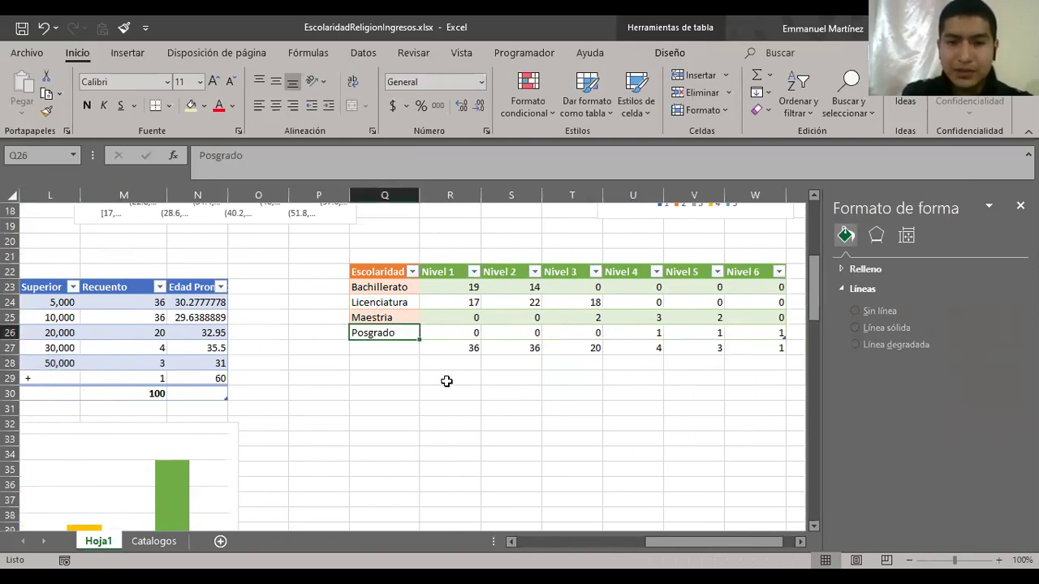
key("Right")
key("shift+Right")
key("shift+Right")
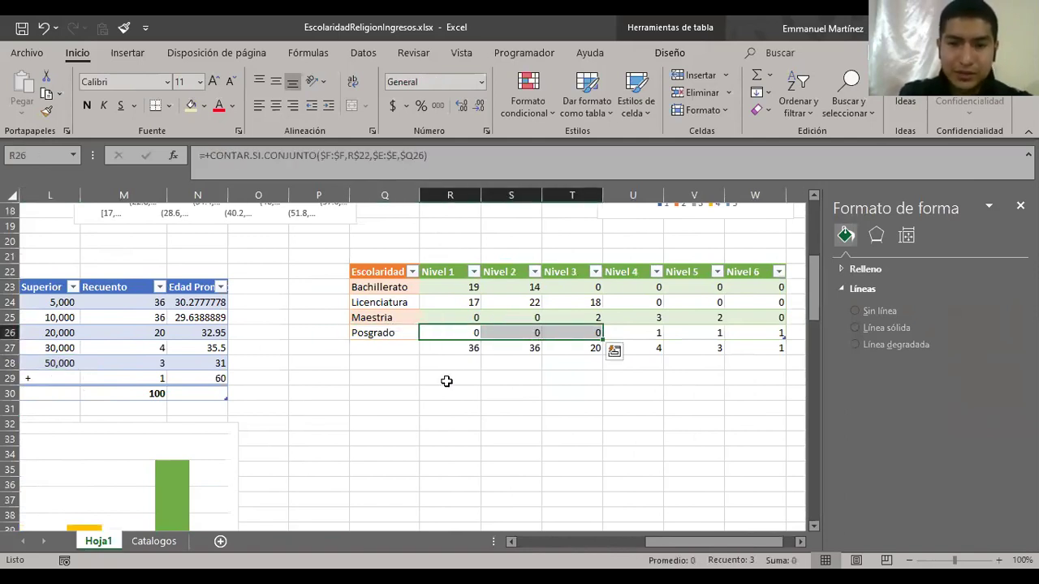
key("Right")
key("Right")
key("Right")
key("shift+Right")
key("shift+Right")
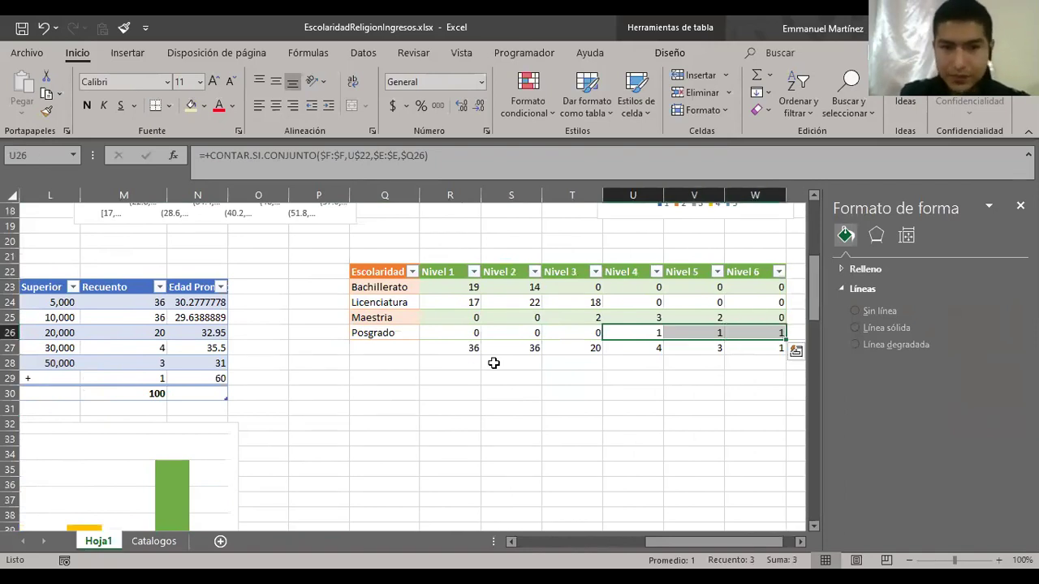
scroll(492, 361, "left", 3)
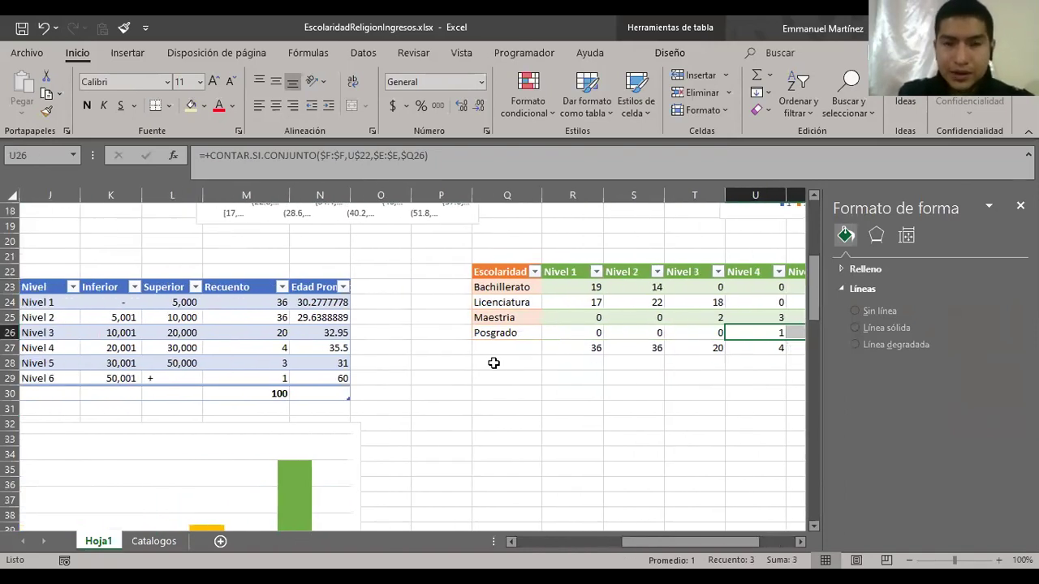
scroll(493, 362, "left", 3)
left_click(333, 379)
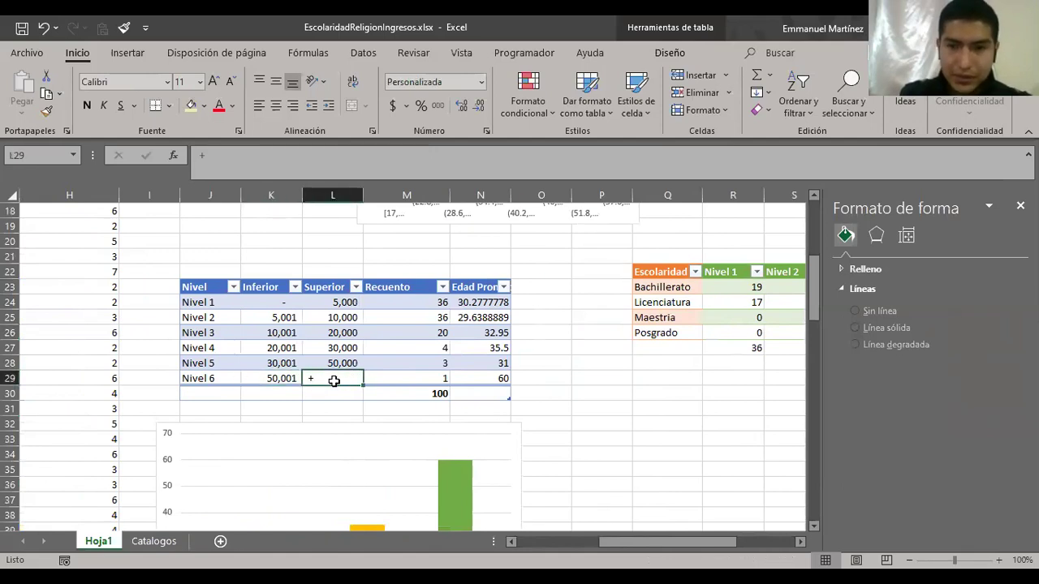
left_click(737, 331)
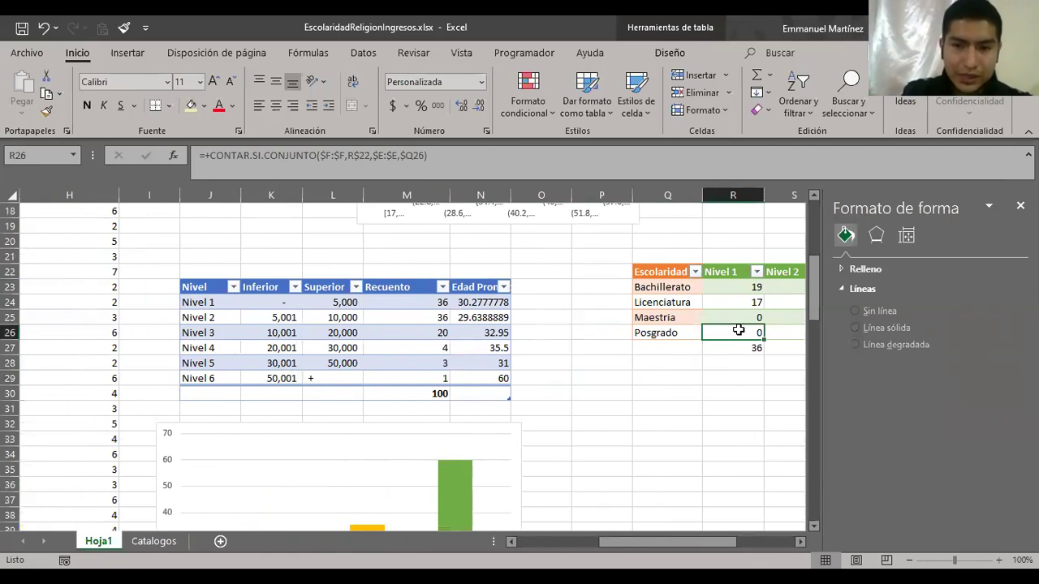
- Review the Recuento values for Nivel 4 and Nivel 5 and the Nivel 4 and Nivel 6 income limits against the cross table
scroll(738, 330, "right", 4)
scroll(698, 329, "left", 1)
scroll(699, 329, "left", 3)
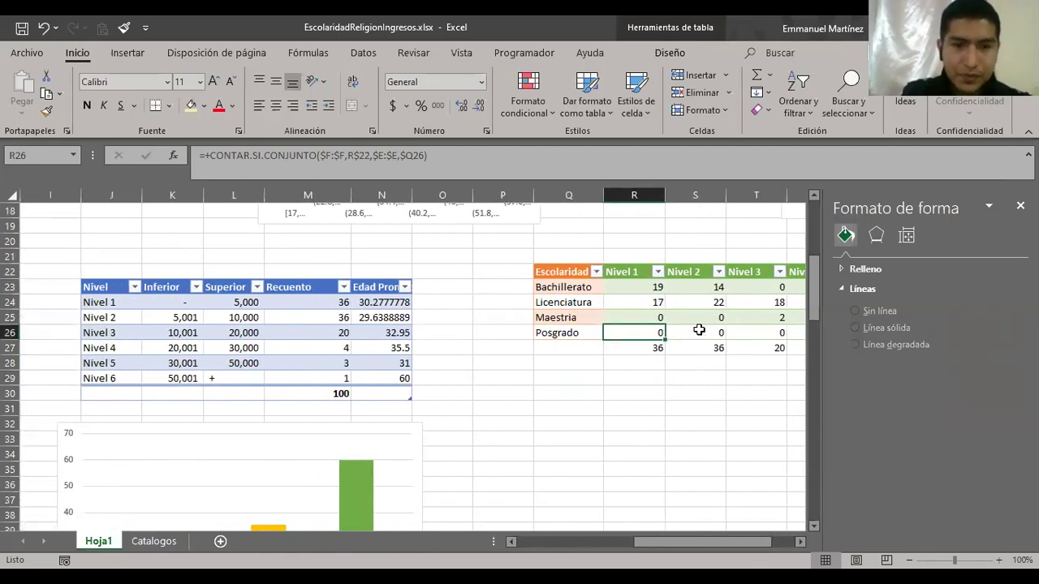
left_click(229, 349)
key("Right")
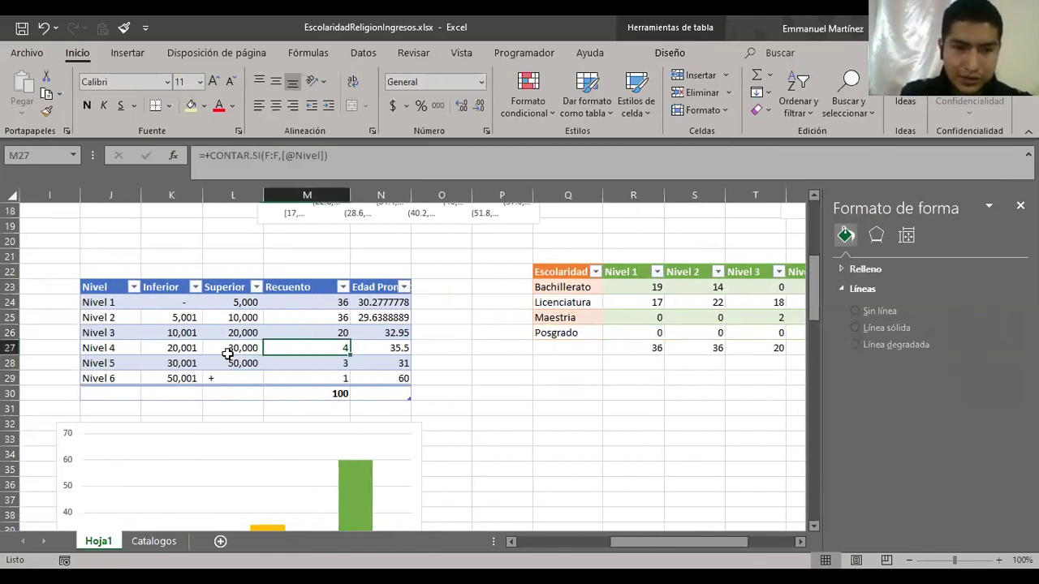
key("shift+Down")
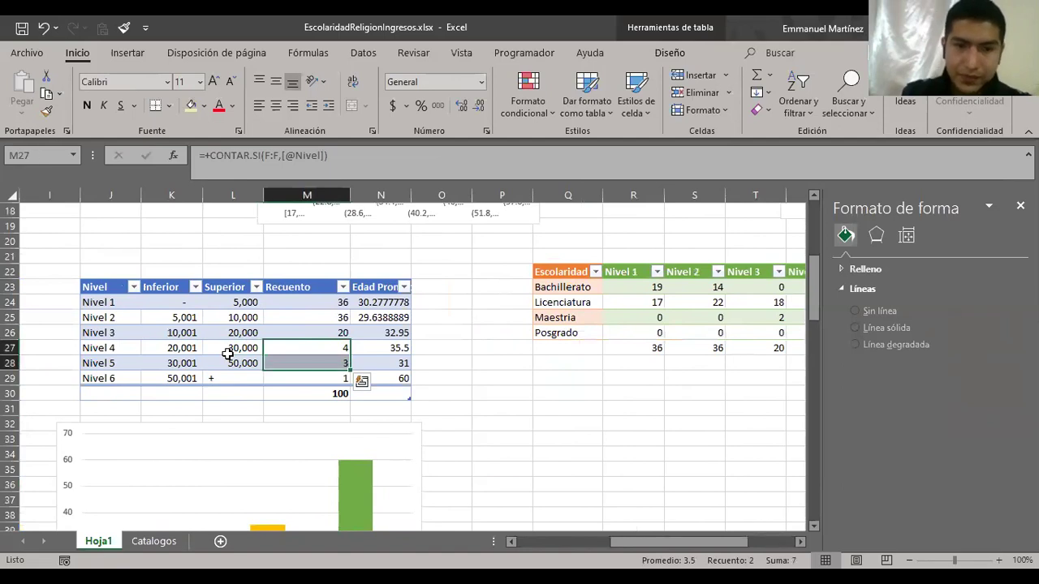
left_click(198, 349)
left_click(219, 377)
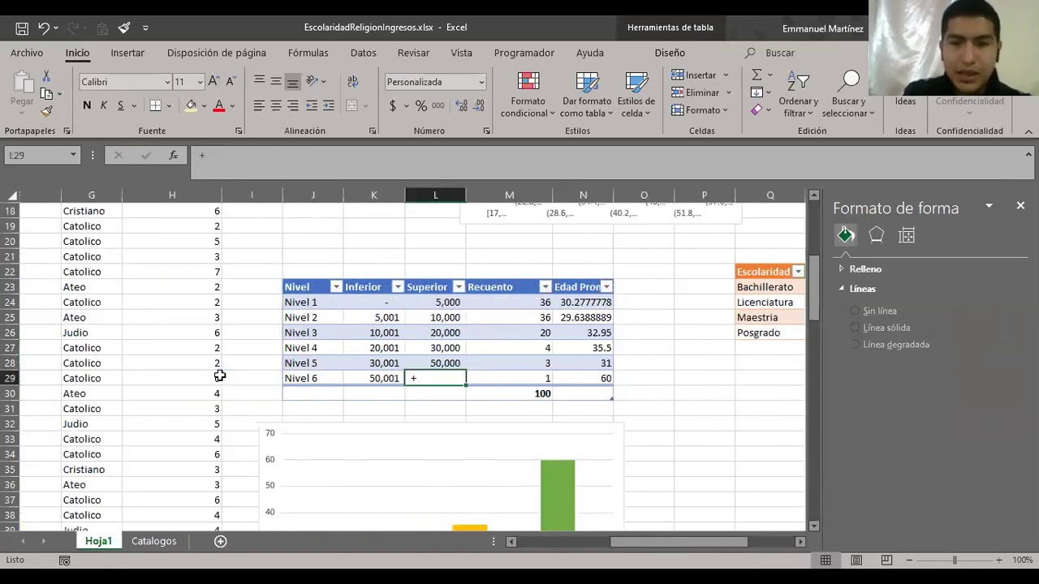
scroll(219, 377, "right", 4)
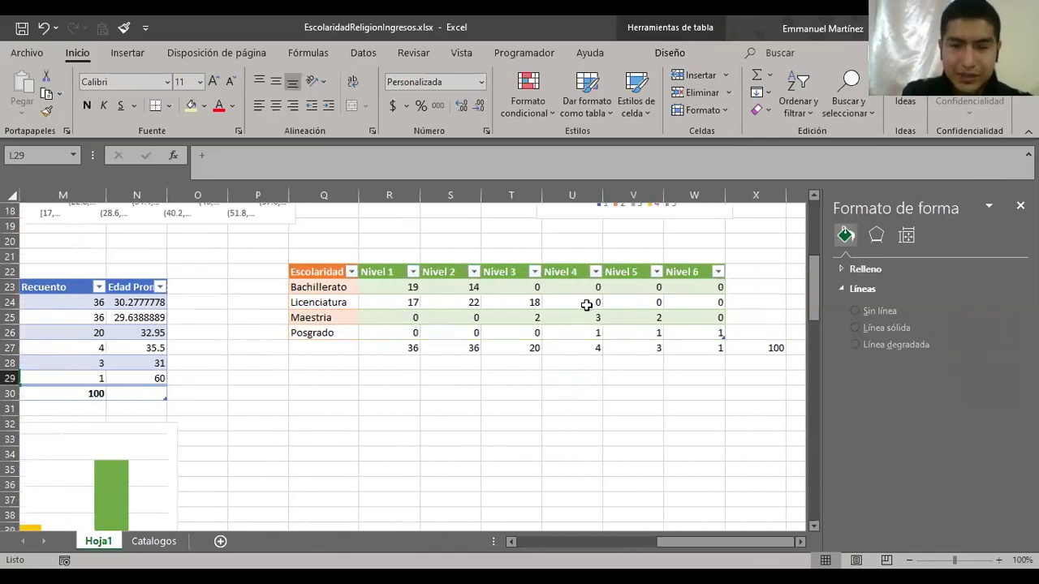
- Preview line and X Y scatter charts of the Escolaridad and RangoIngresos columns without inserting one
scroll(586, 305, "left", 8)
scroll(585, 305, "up", 6)
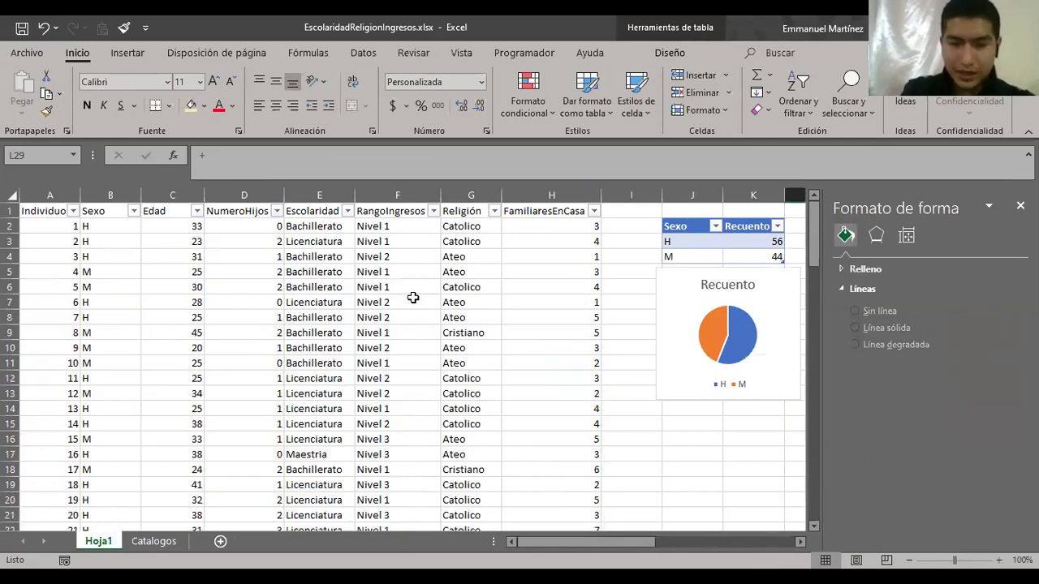
left_click(396, 195)
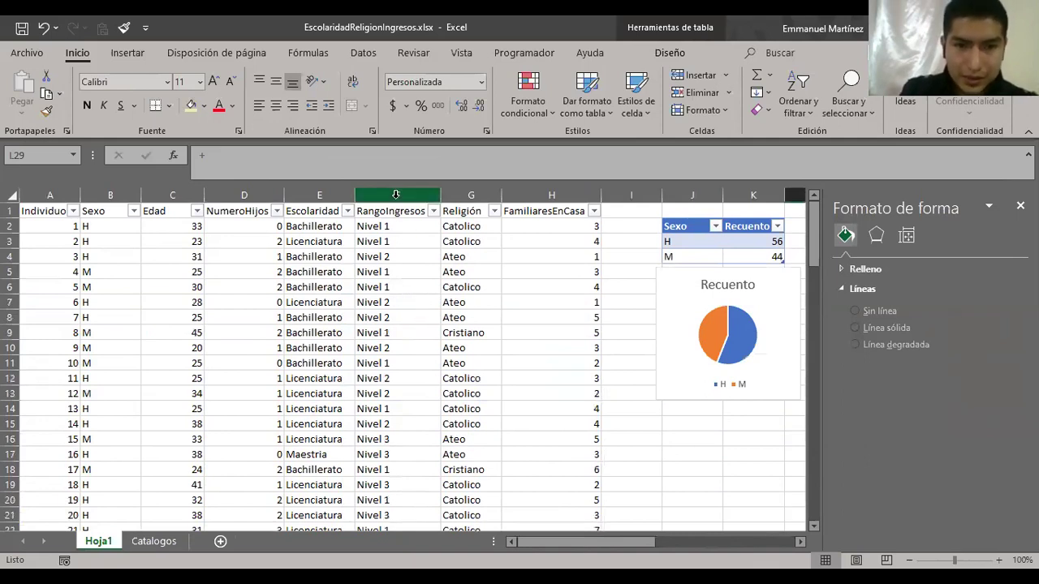
left_click_drag(331, 194, 353, 185)
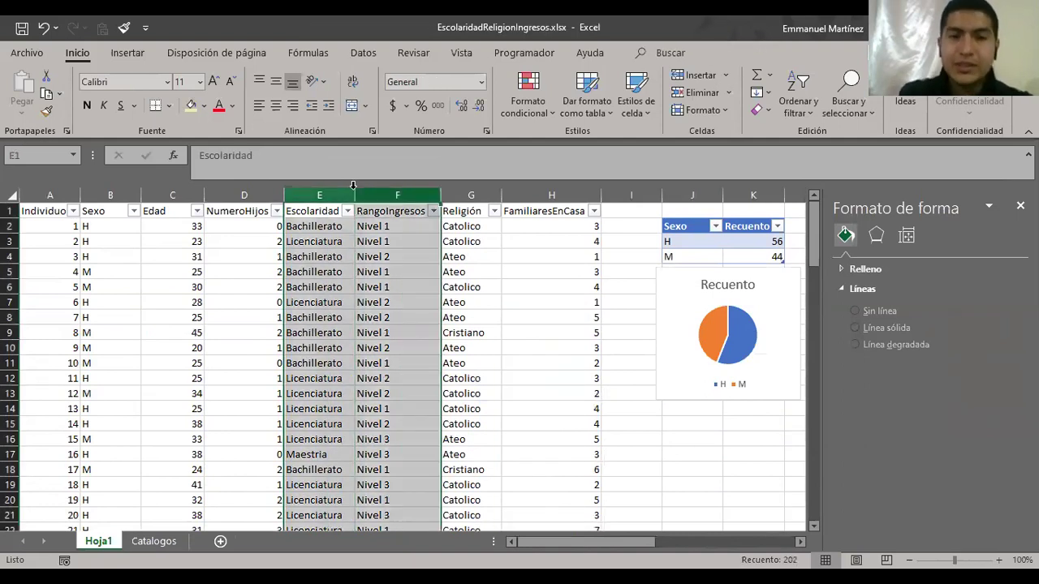
left_click(131, 56)
left_click(338, 94)
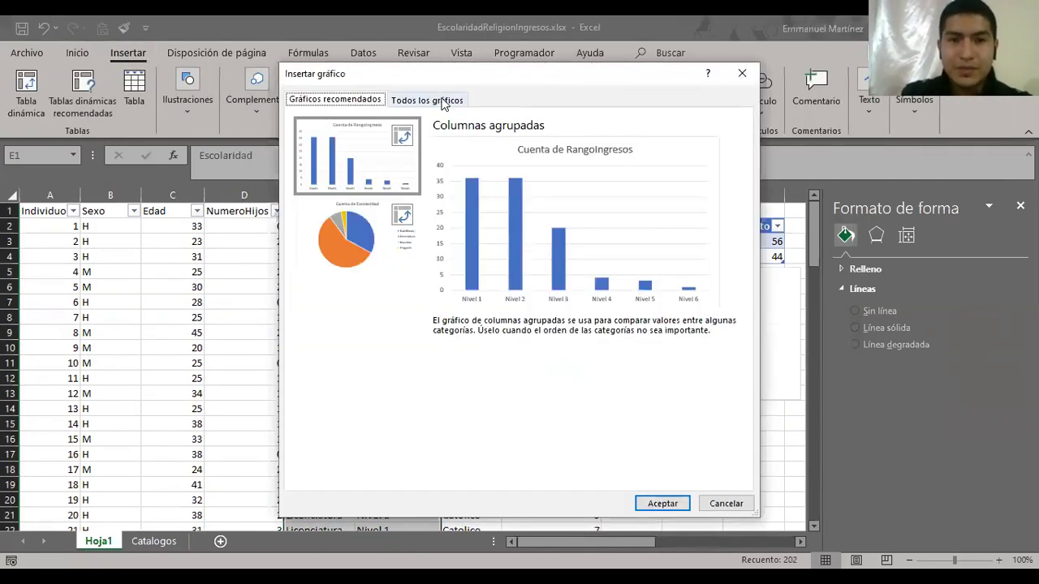
left_click(443, 104)
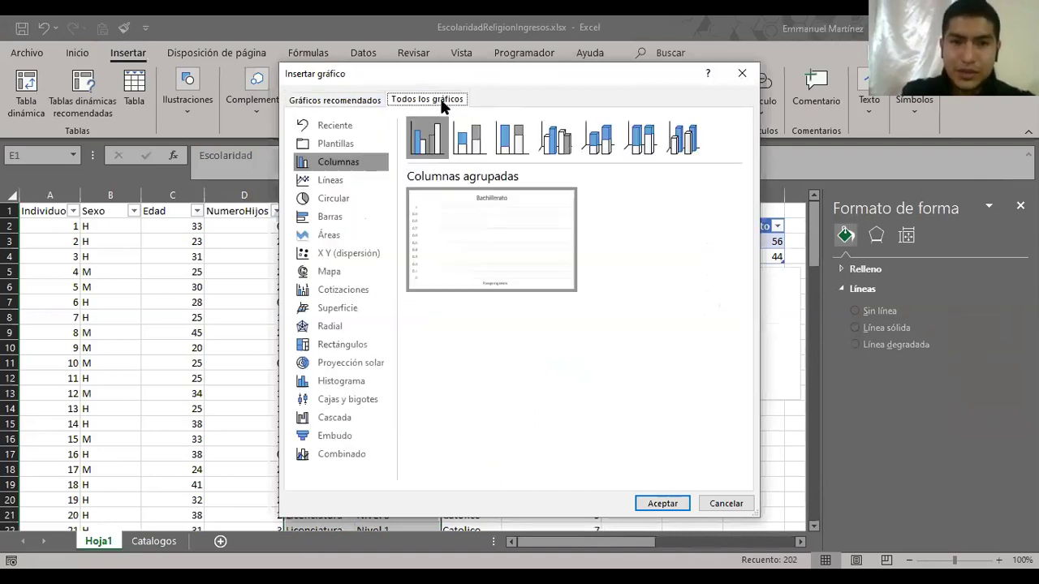
left_click(332, 182)
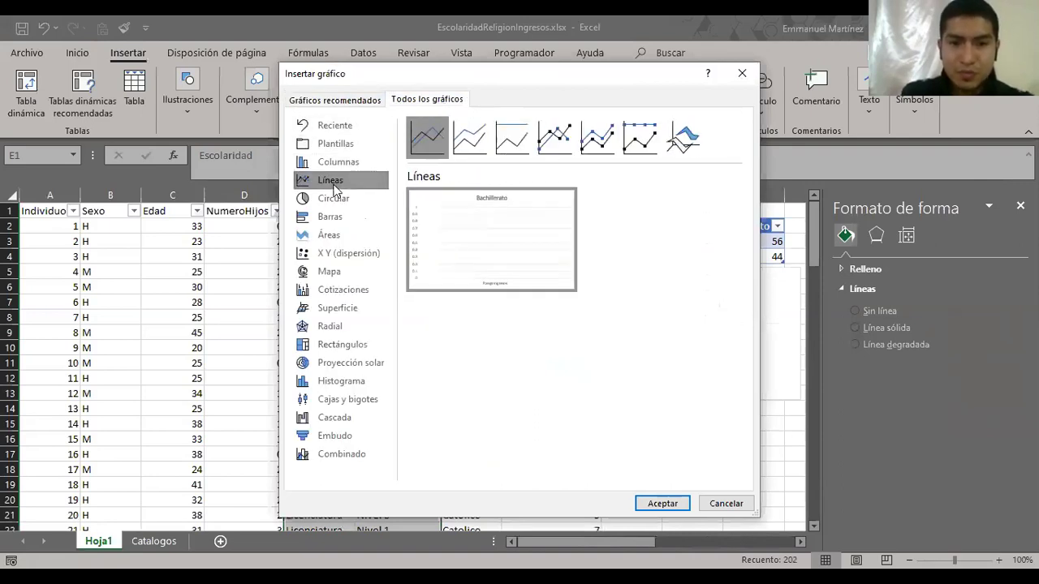
left_click(347, 258)
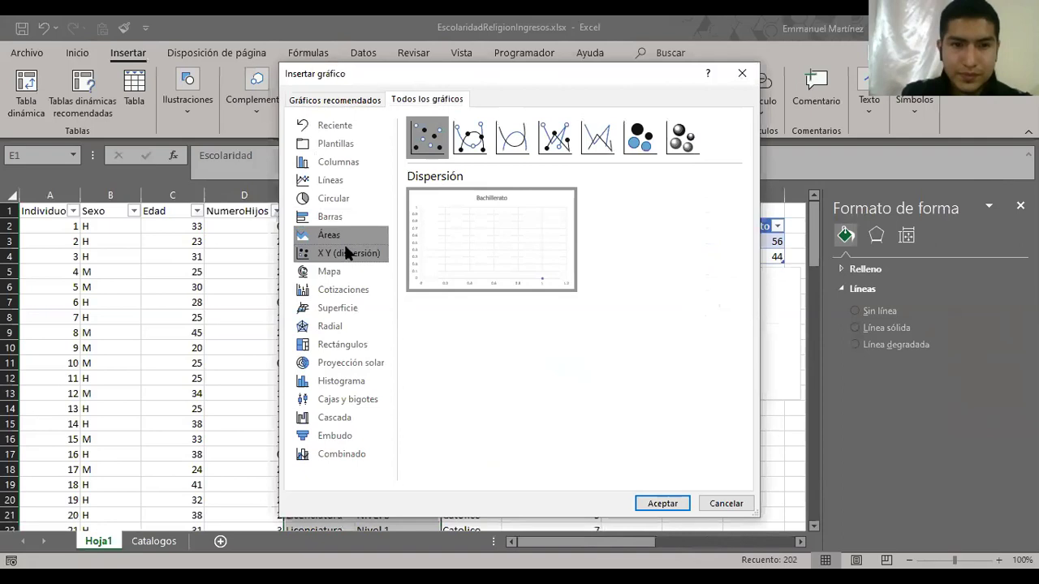
left_click(333, 185)
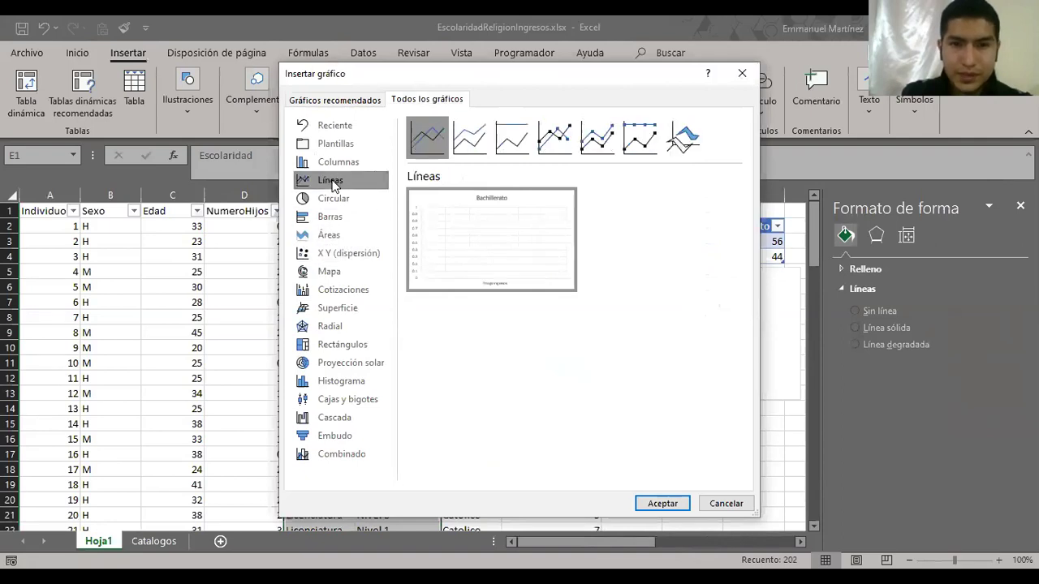
mouse_move(513, 235)
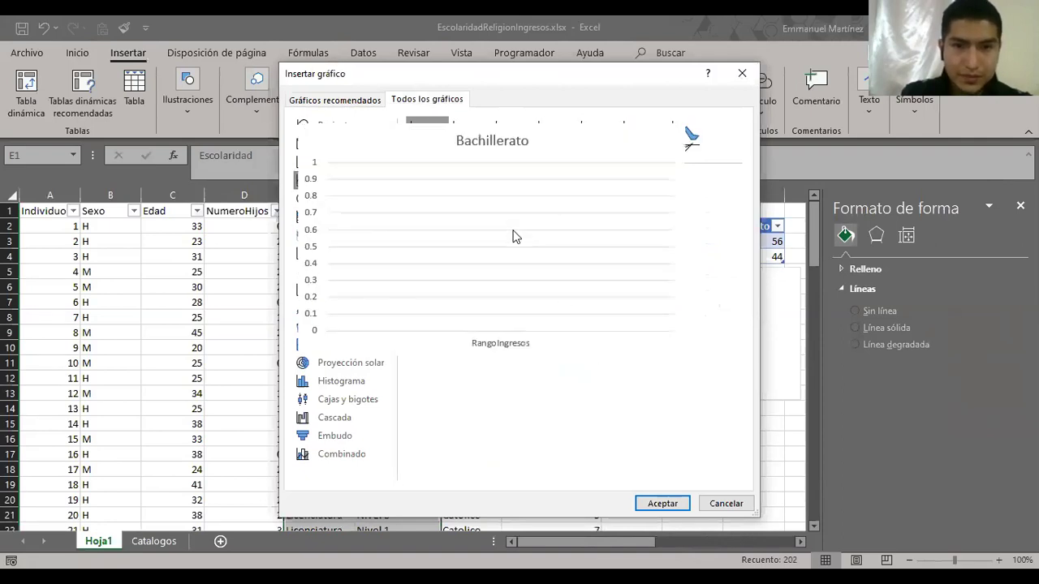
left_click(727, 503)
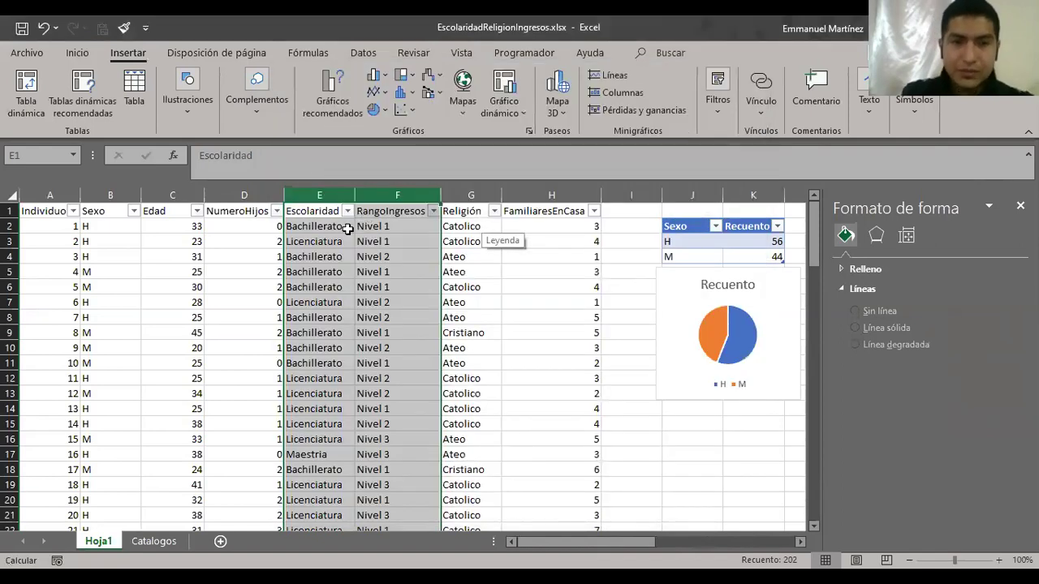
left_click(347, 229)
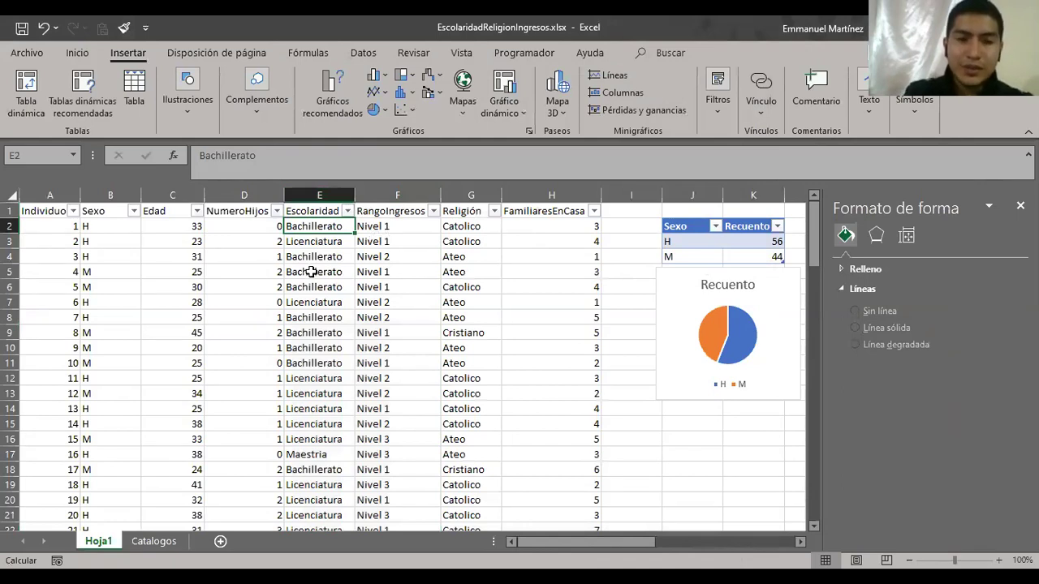
left_click(316, 242)
left_click(312, 272)
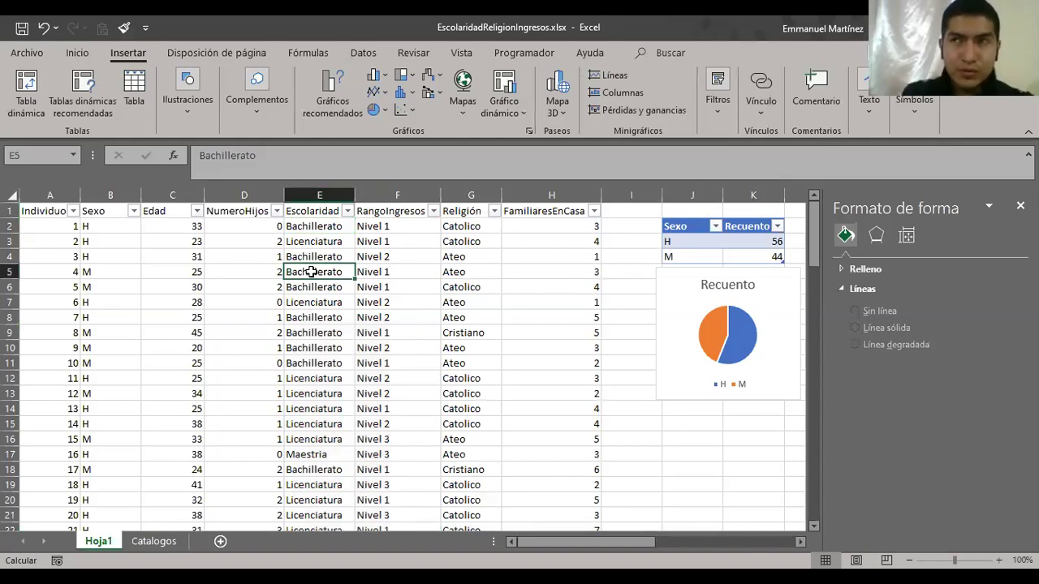
left_click(369, 245)
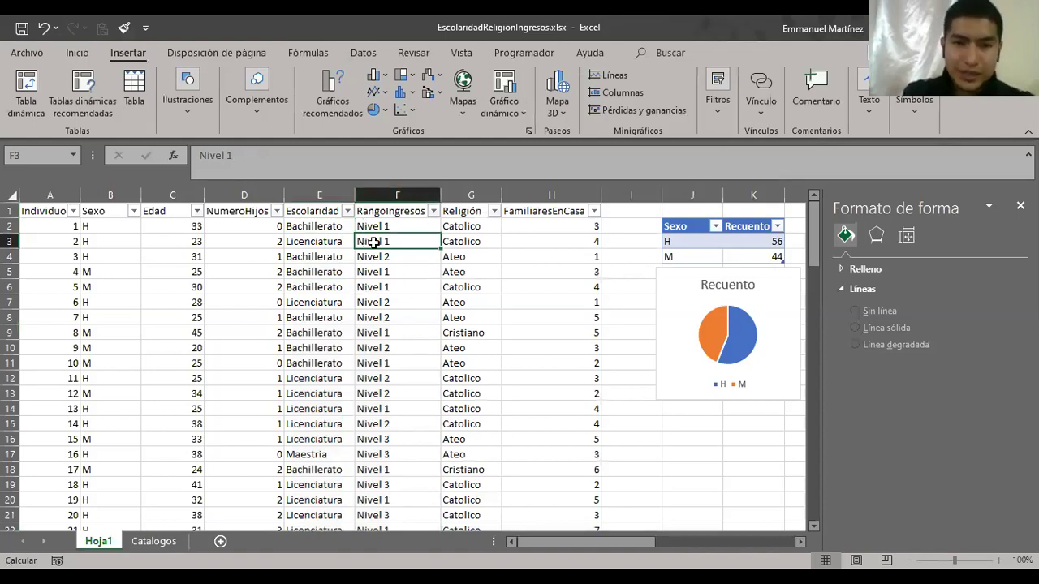
left_click(471, 195)
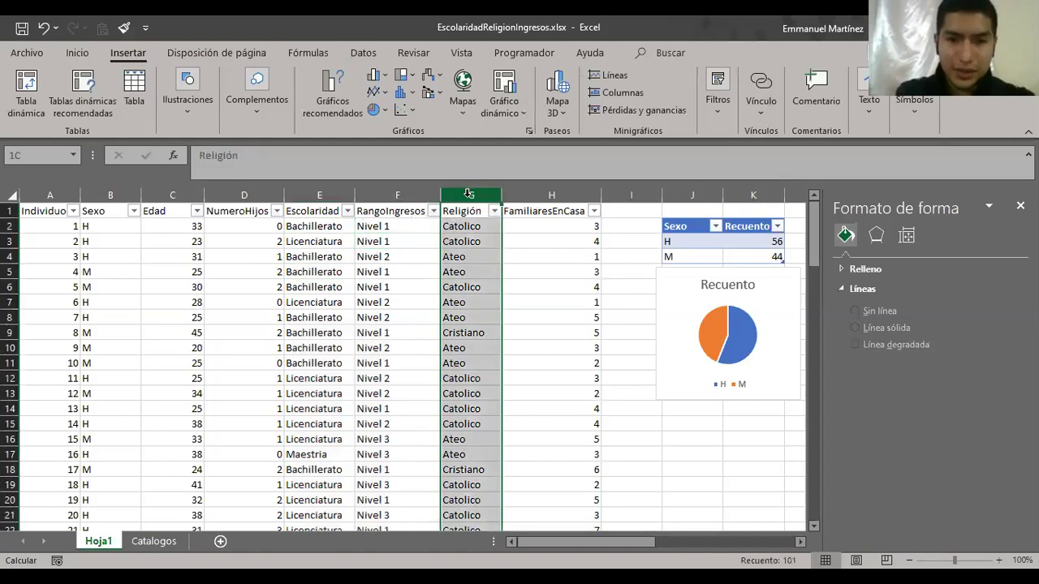
- Insert two blank columns after FamiliaresEnCasa and enter the header Ingresos2 in I1
scroll(558, 262, "right", 2)
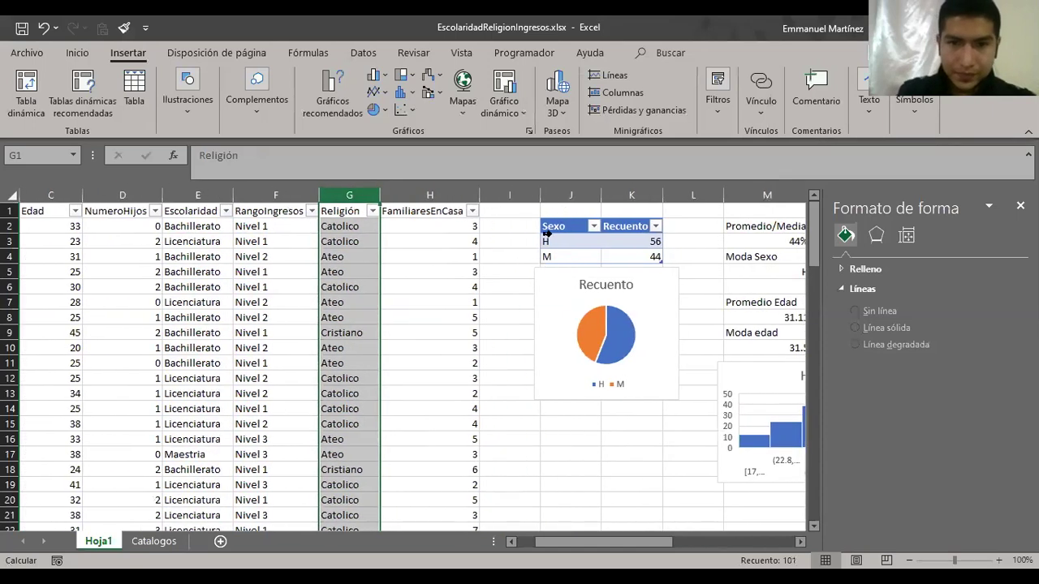
left_click(522, 198)
key("ctrl+plus")
key("ctrl+plus")
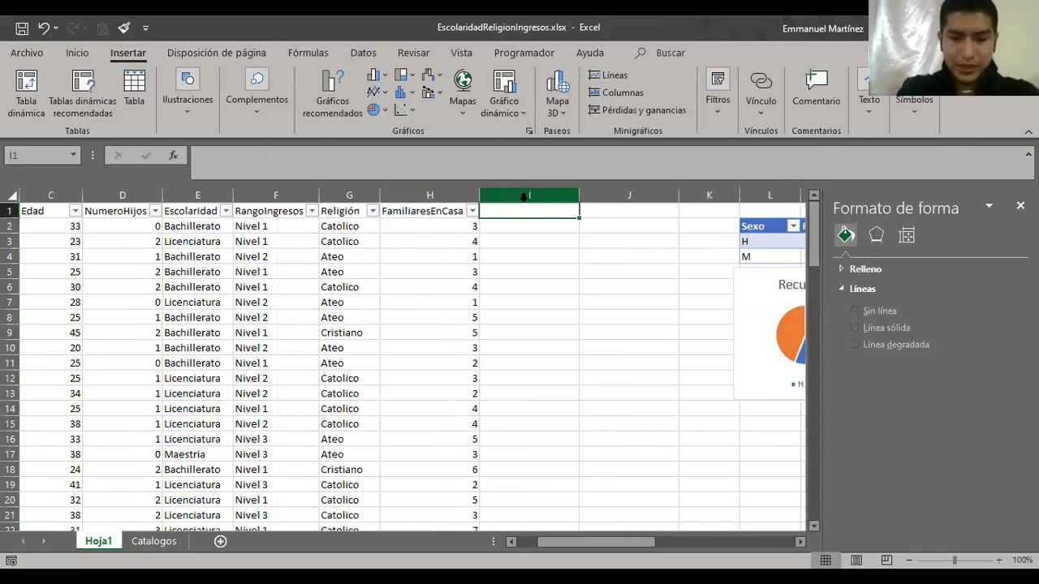
type("Ingrr")
key("BackSpace")
type("esos1")
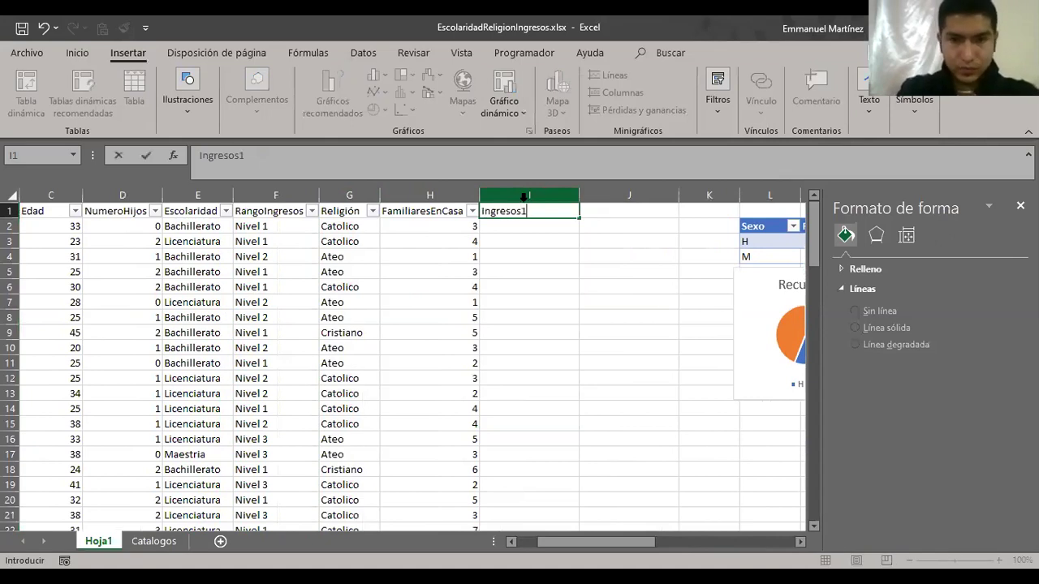
key("BackSpace")
type("2")
key("Return")
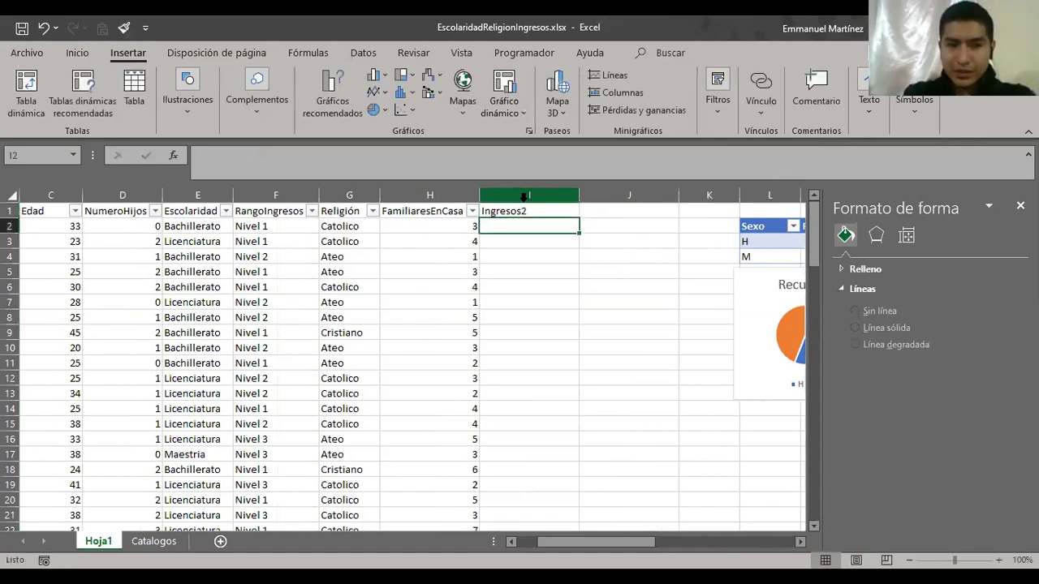
type("+")
key("Left")
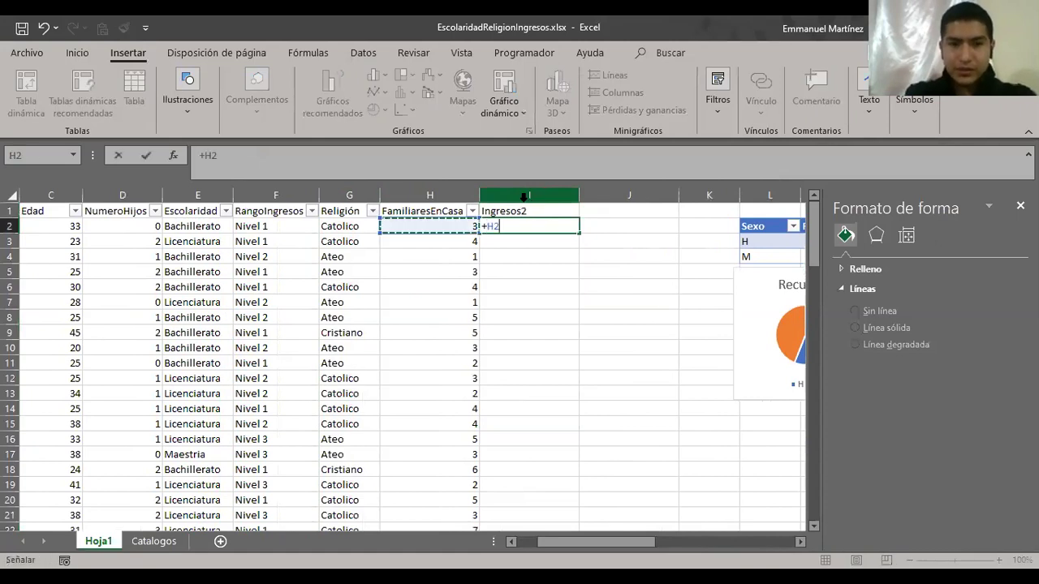
key("Left")
key("Left")
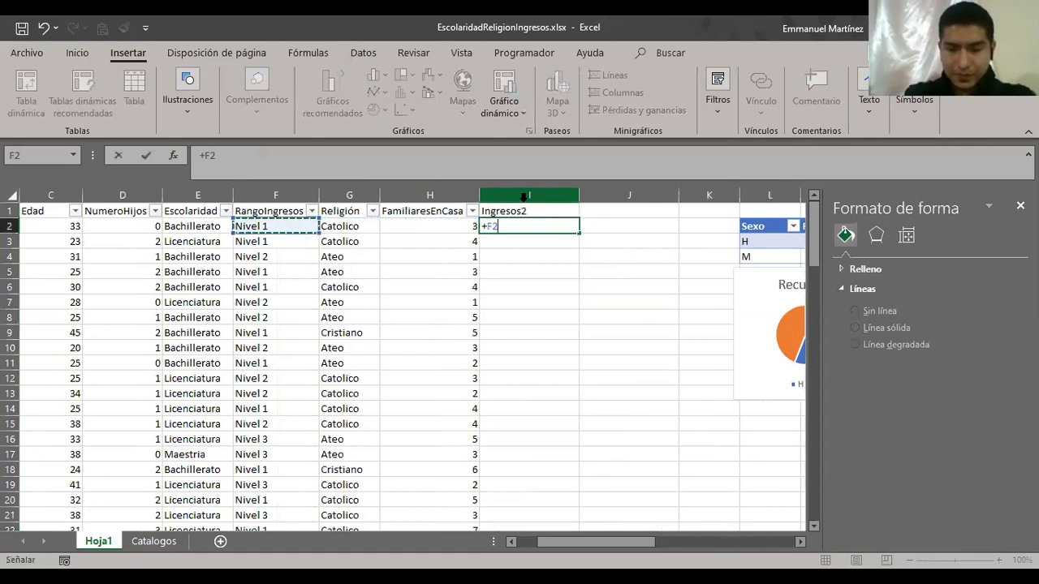
key("Escape")
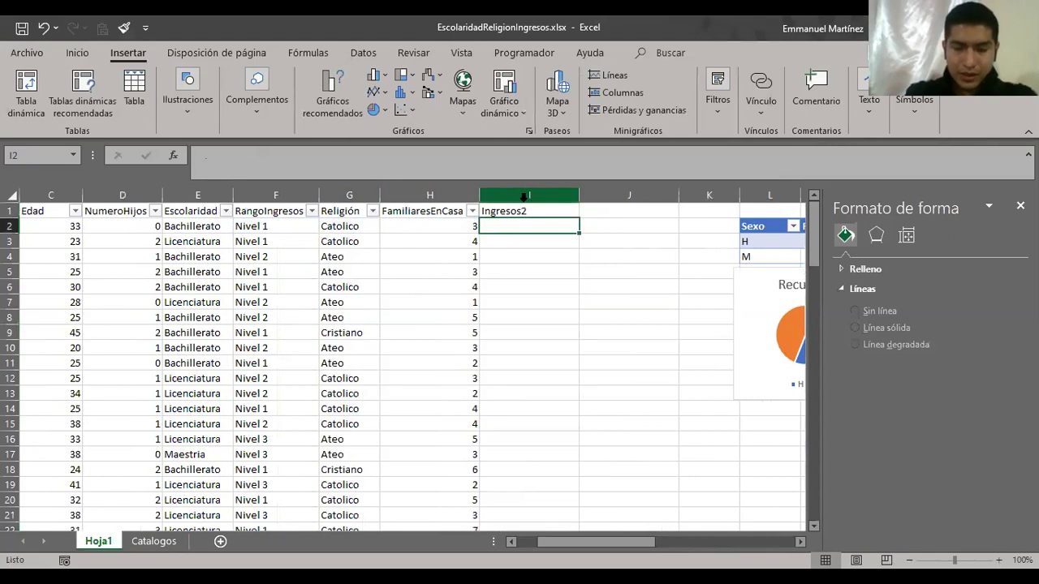
- Enter the formula +DERECHA(F2,1) in I2 to extract the income level digit from RangoIngresos
type("+")
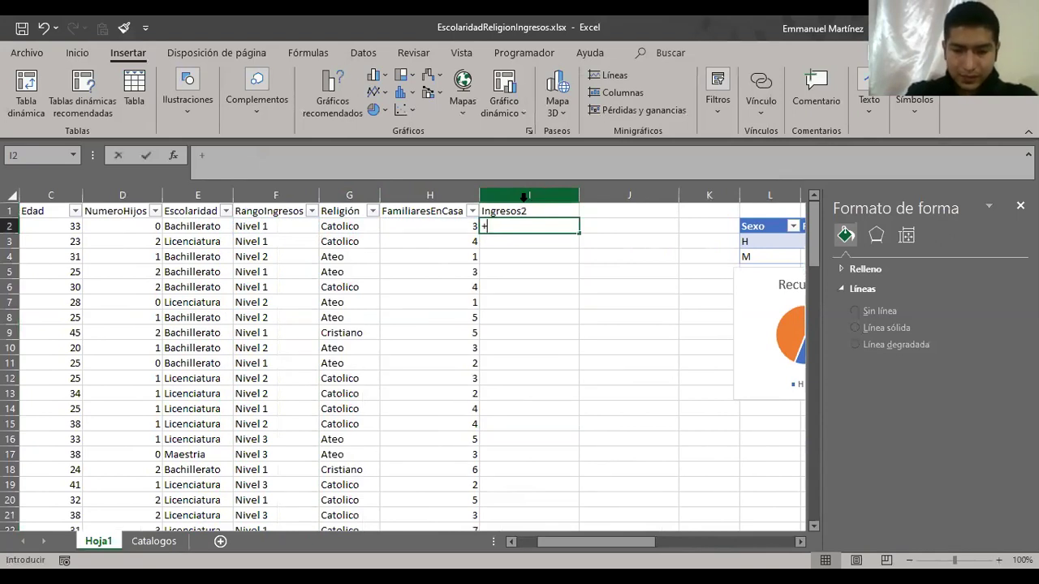
type("de")
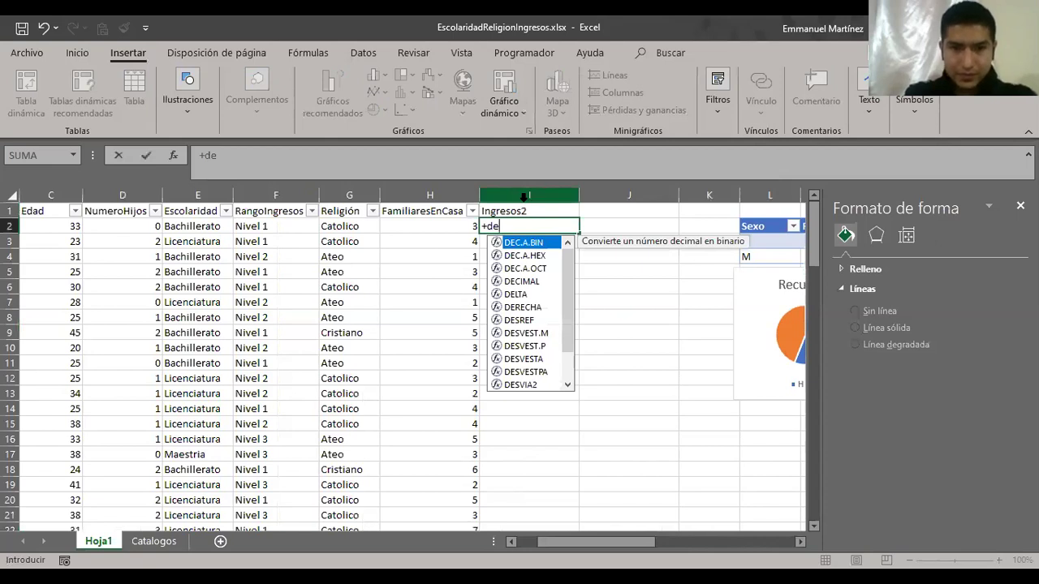
type("r")
key("Tab")
left_click(290, 229)
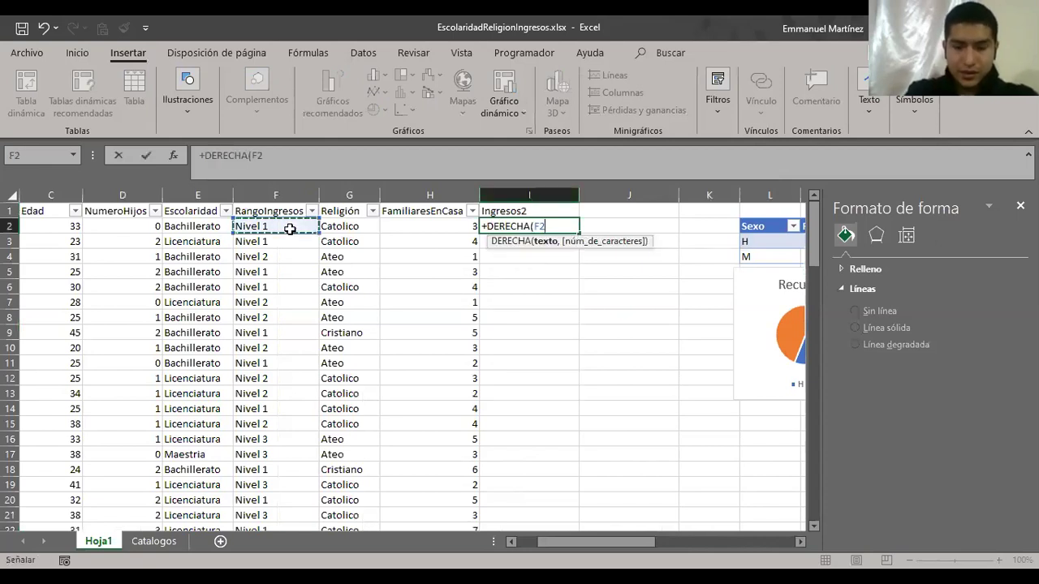
type(",1)")
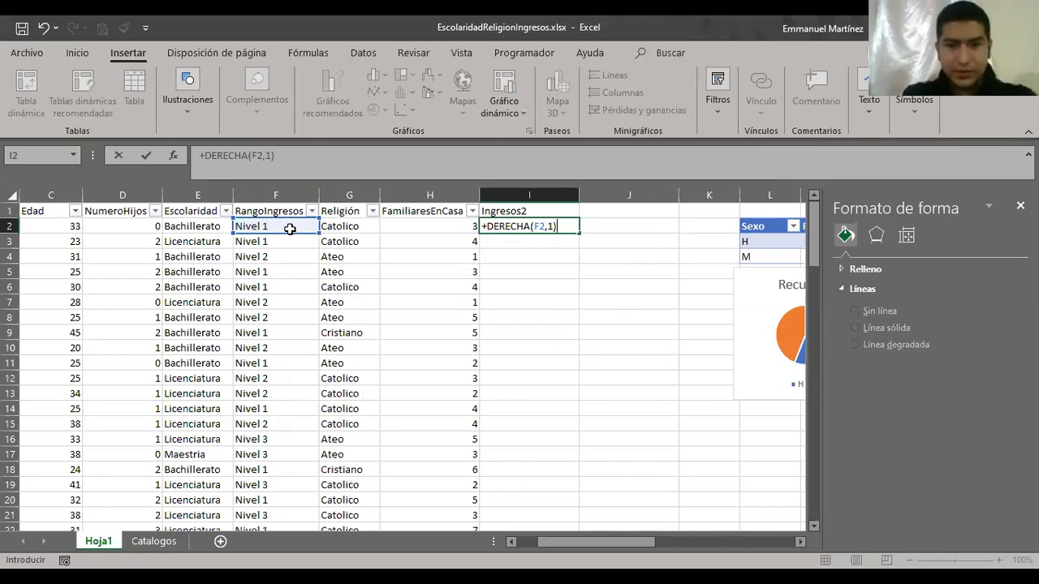
key("ctrl+Return")
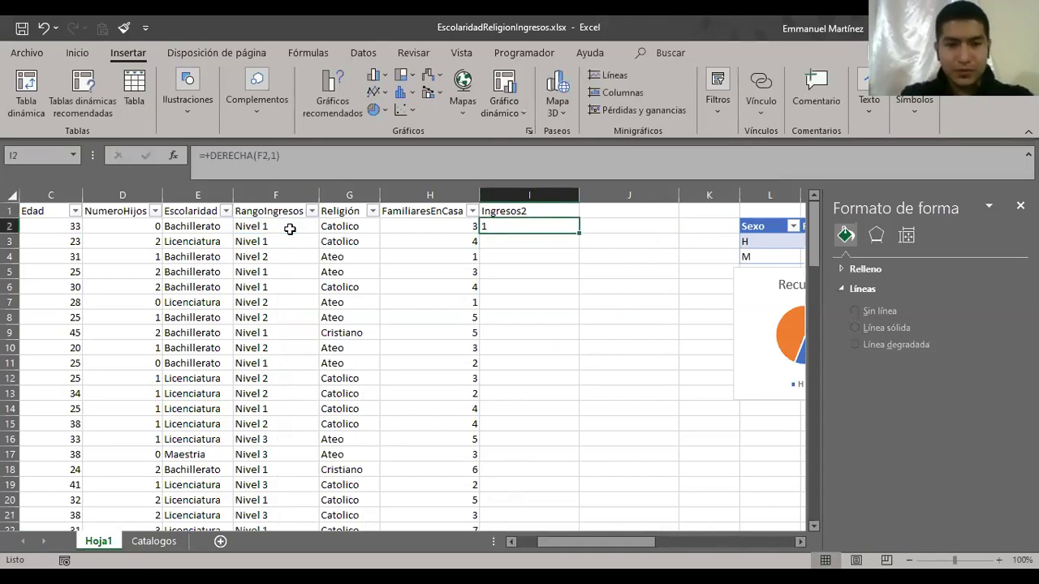
- Fill the DERECHA formula down the Ingresos2 column for all individuals
key("shift+Down")
key("shift+Down")
key("shift+Down")
key("ctrl+d")
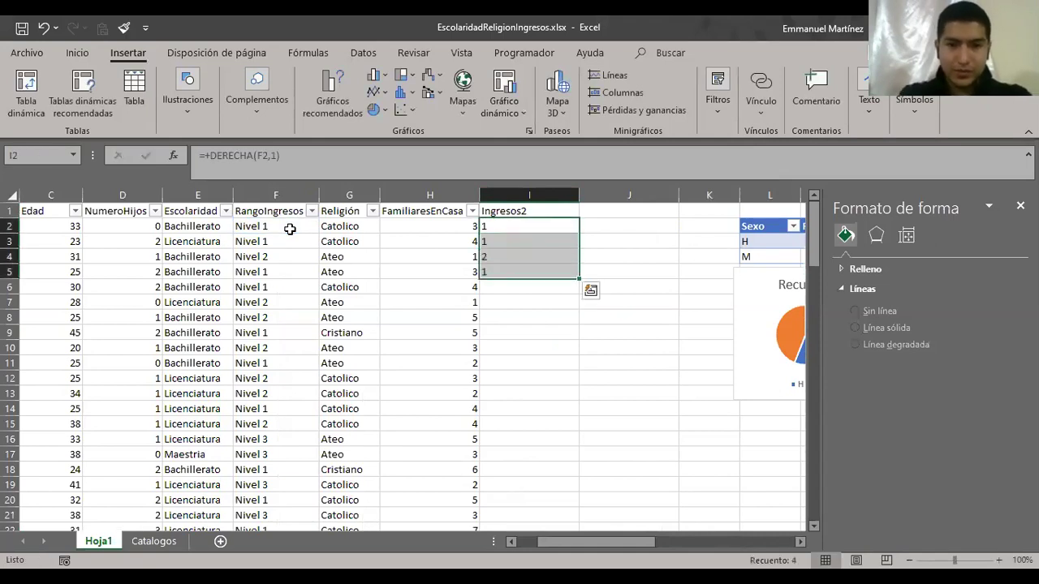
double_click(579, 279)
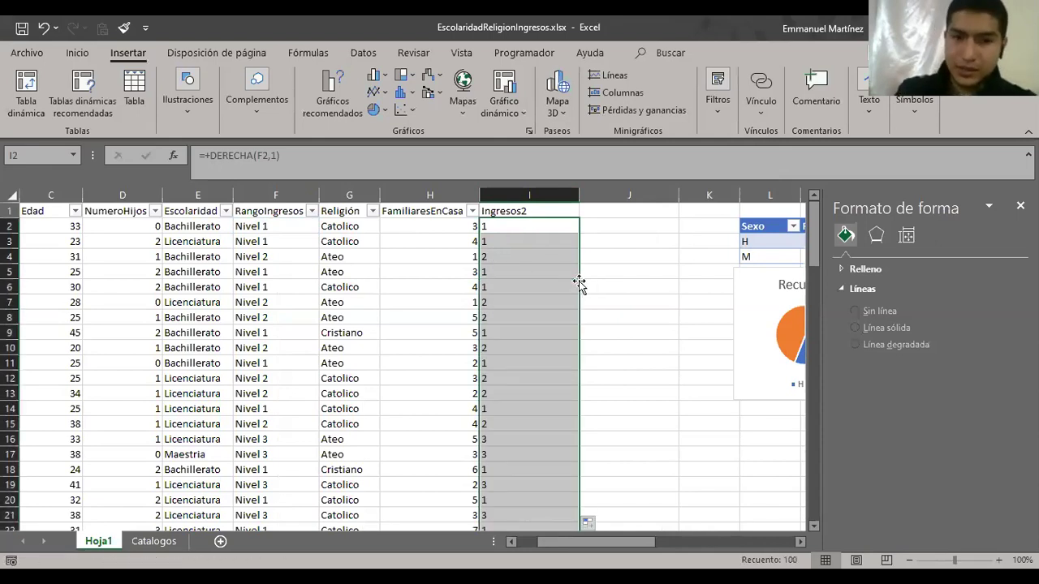
- Insert an X Y scatter chart (Dispersión) from the Escolaridad and Ingresos2 columns
left_click(533, 249)
key("ctrl+space")
left_click(522, 202)
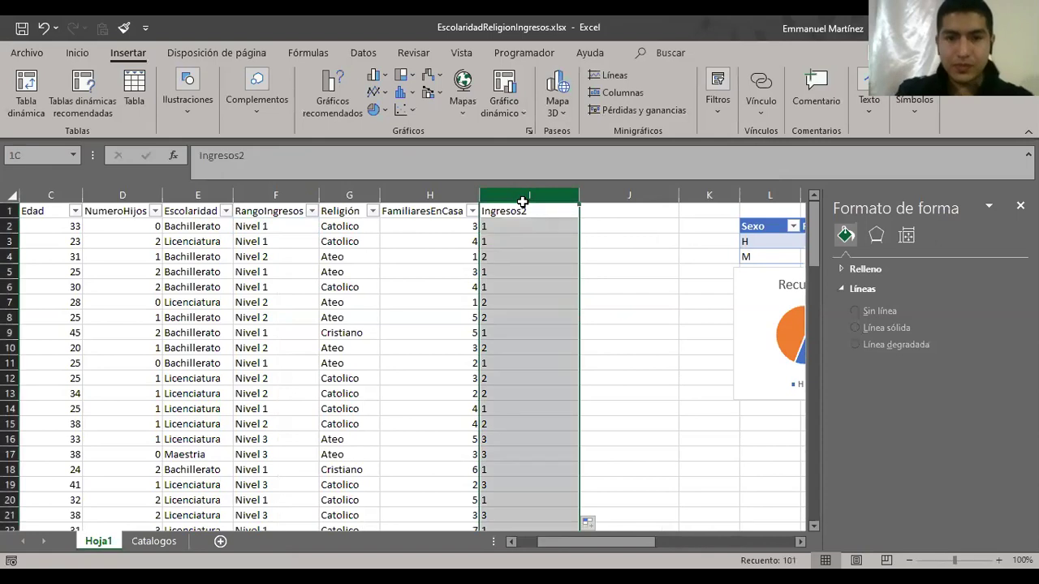
left_click(215, 193, "ctrl")
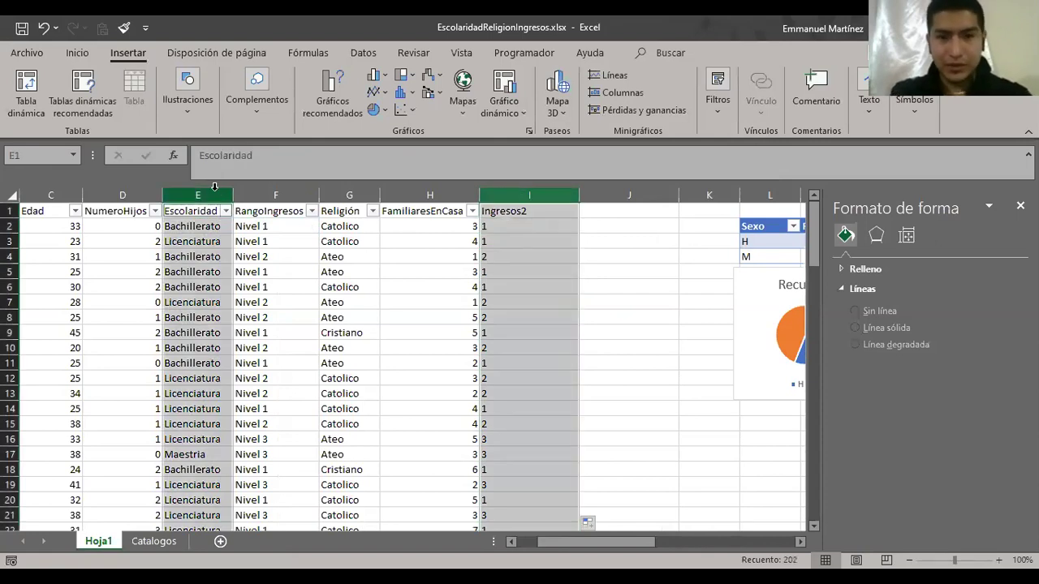
left_click(325, 110)
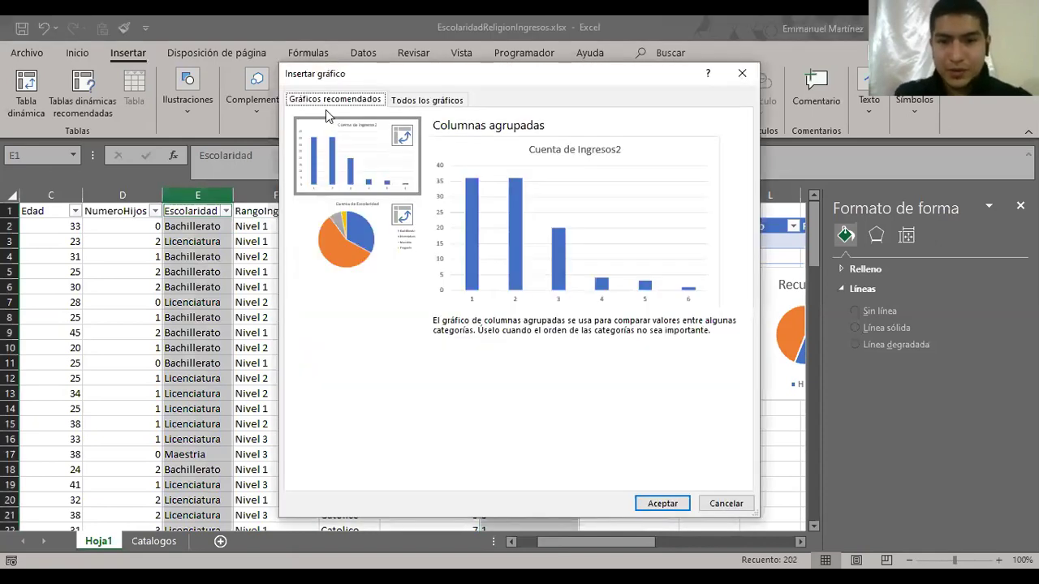
left_click(417, 97)
left_click(330, 179)
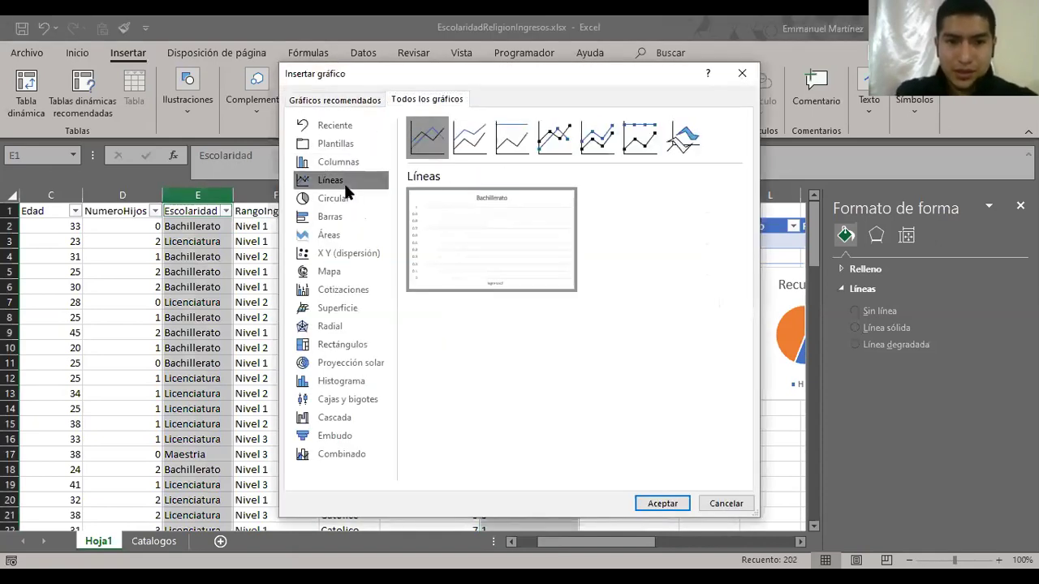
left_click(559, 150)
left_click(597, 140)
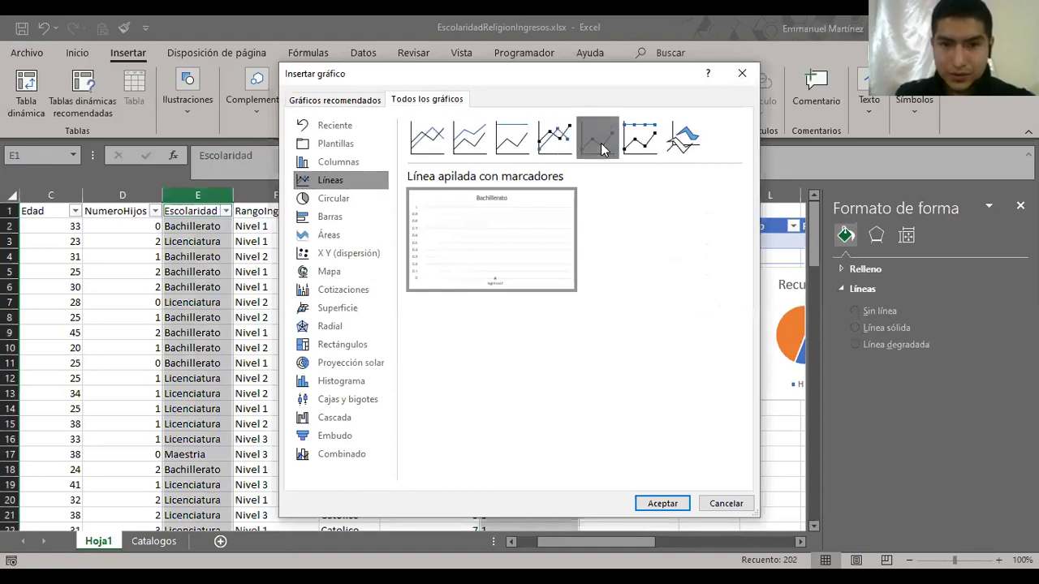
left_click(347, 254)
mouse_move(459, 231)
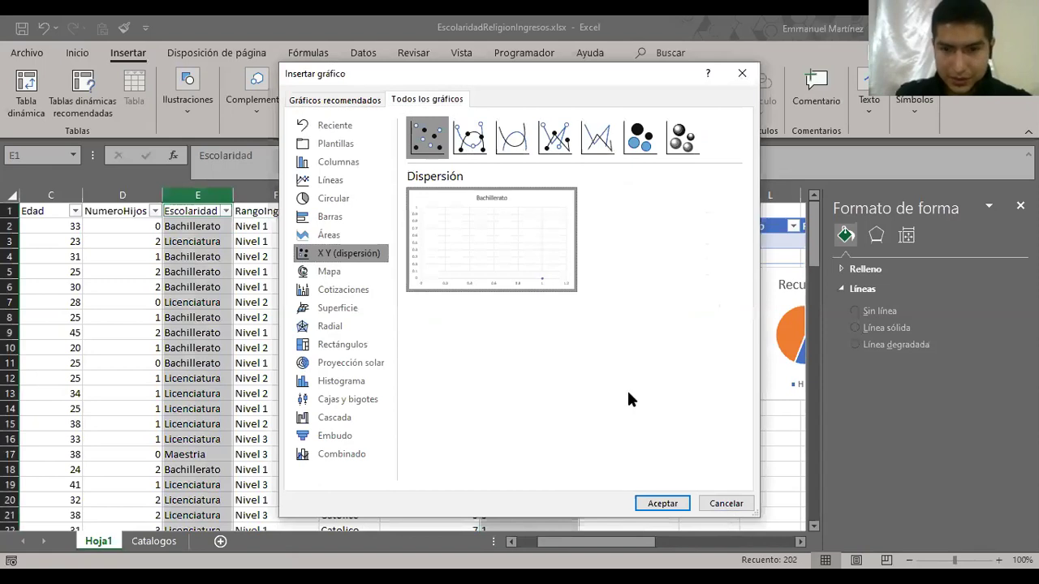
left_click(662, 503)
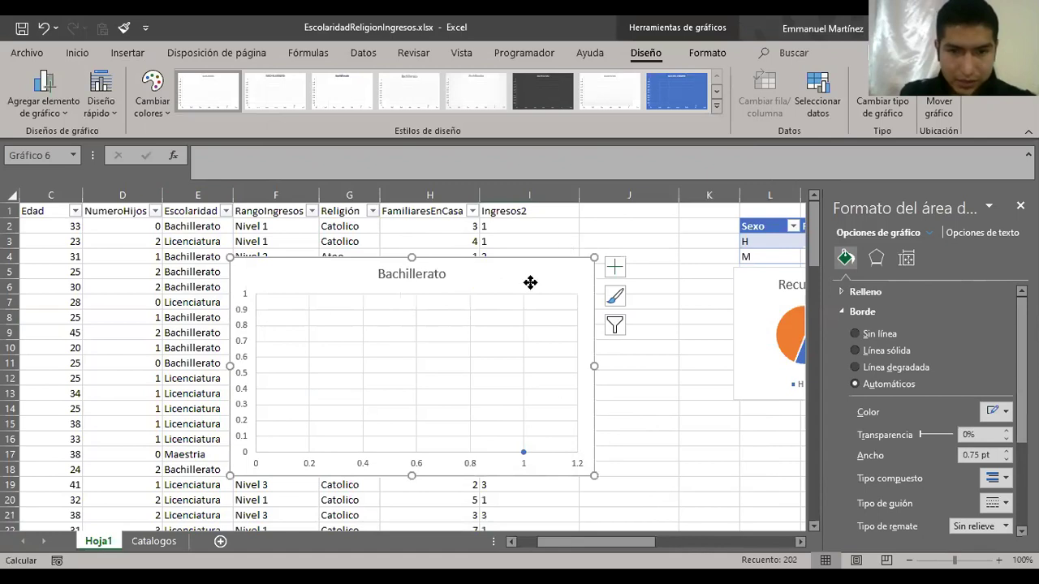
- Replace the scatter chart with the recommended clustered column pivot chart Cuenta de Ingresos2, based on the Escolaridad and Ingresos2 columns
key("Delete")
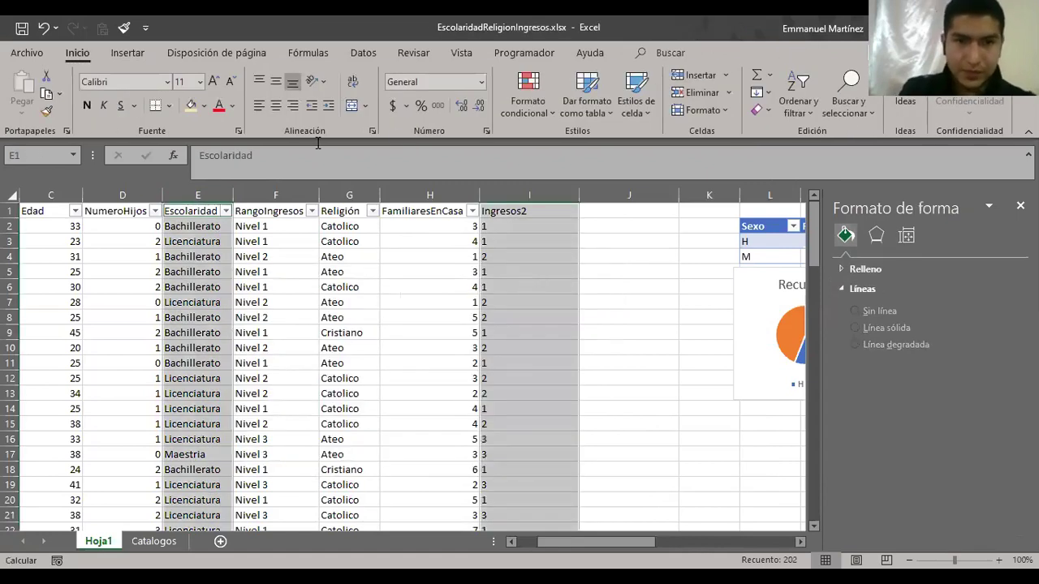
left_click(197, 195)
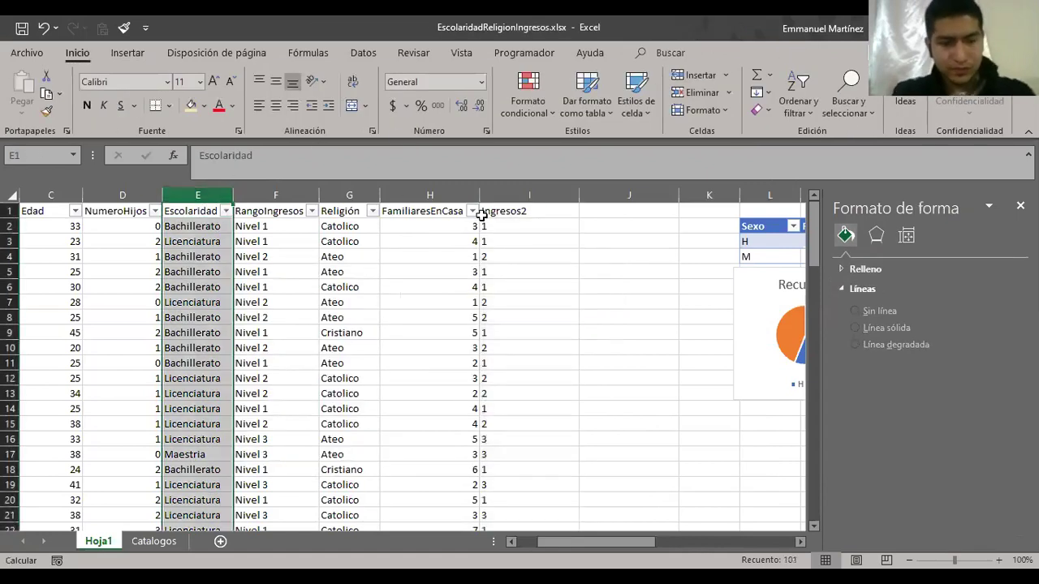
left_click(513, 197, "ctrl")
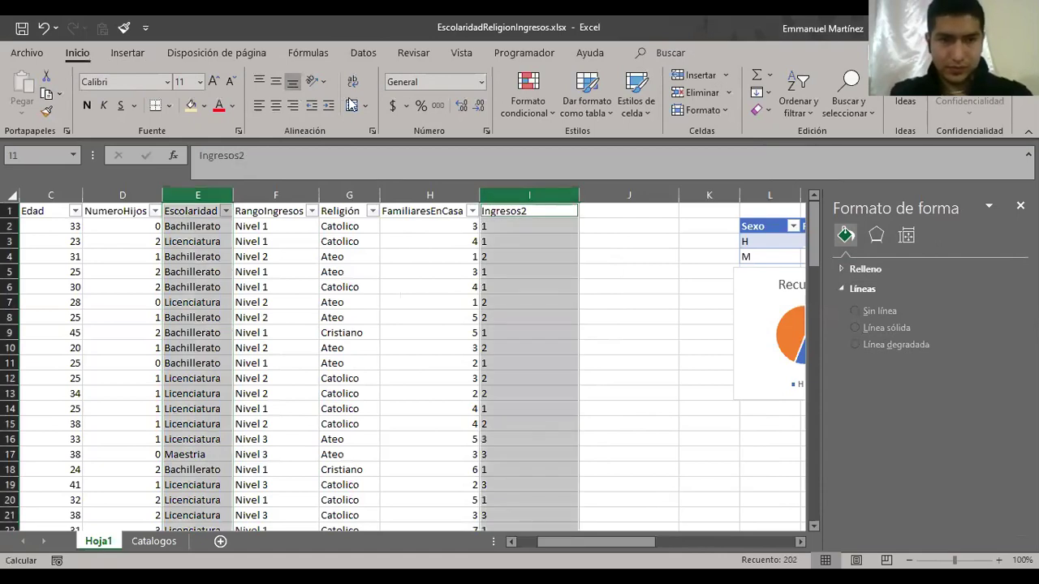
left_click(129, 53)
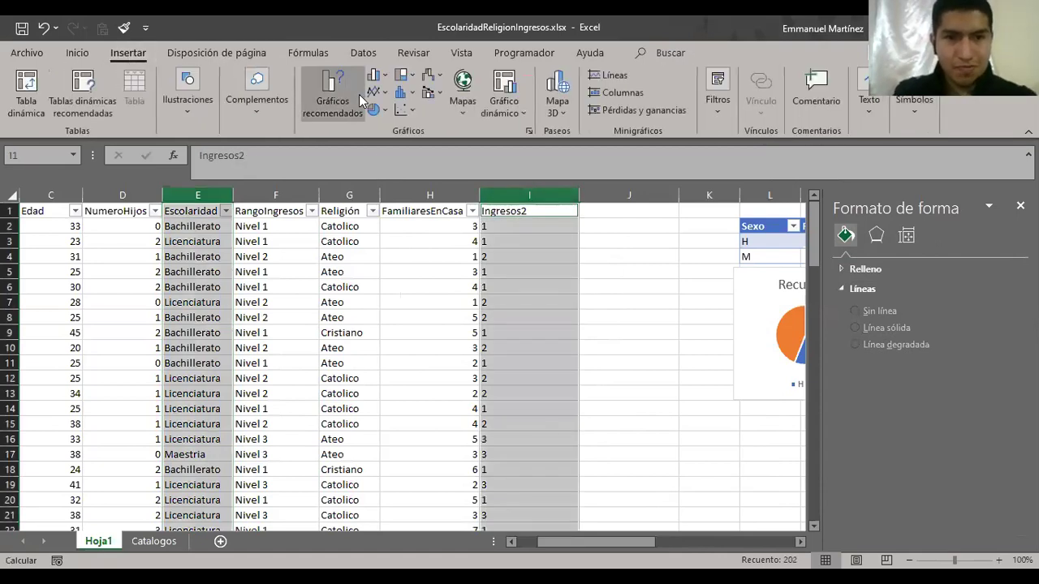
left_click(362, 99)
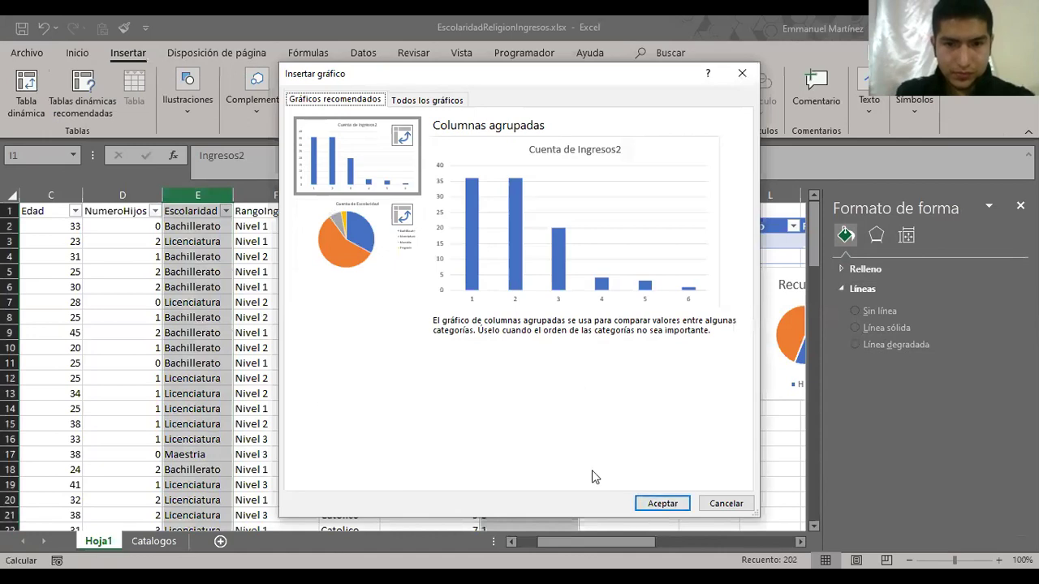
left_click(723, 503)
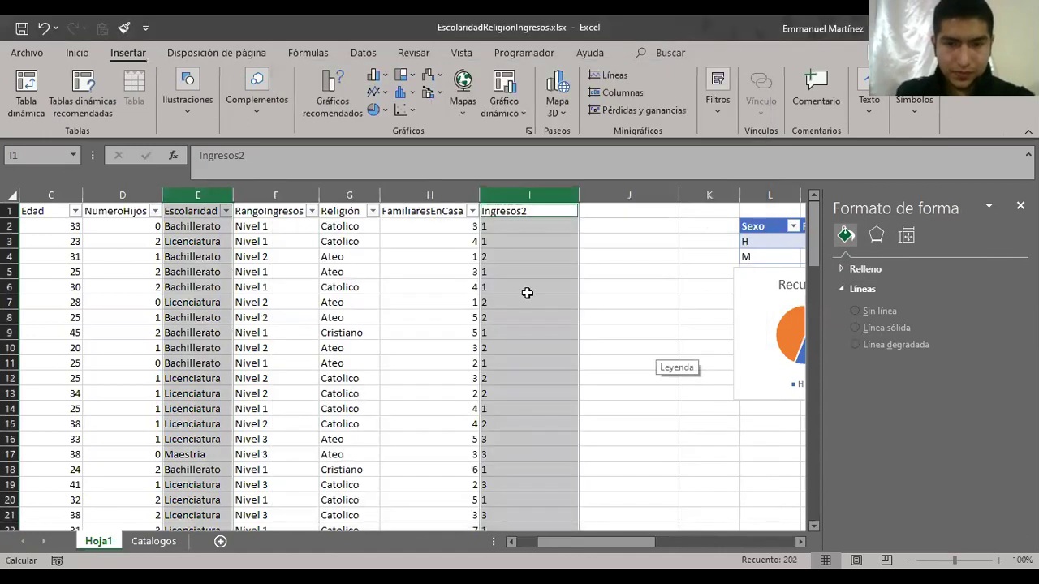
left_click(331, 94)
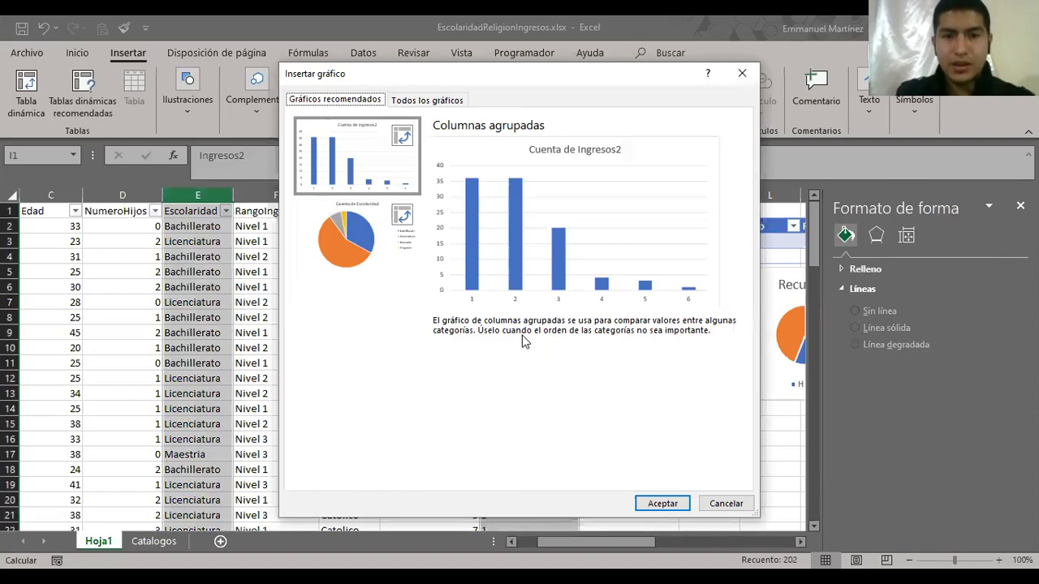
left_click(647, 502)
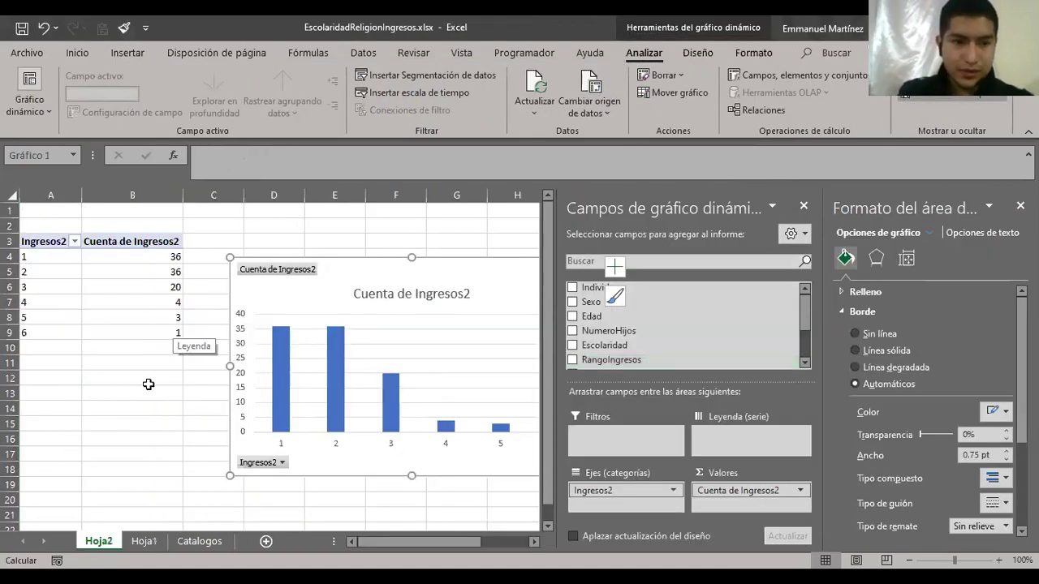
- Examine the recommended charts for the Escolaridad and Ingresos2 columns of Hoja1 without inserting one
right_click(97, 542)
left_click(64, 467)
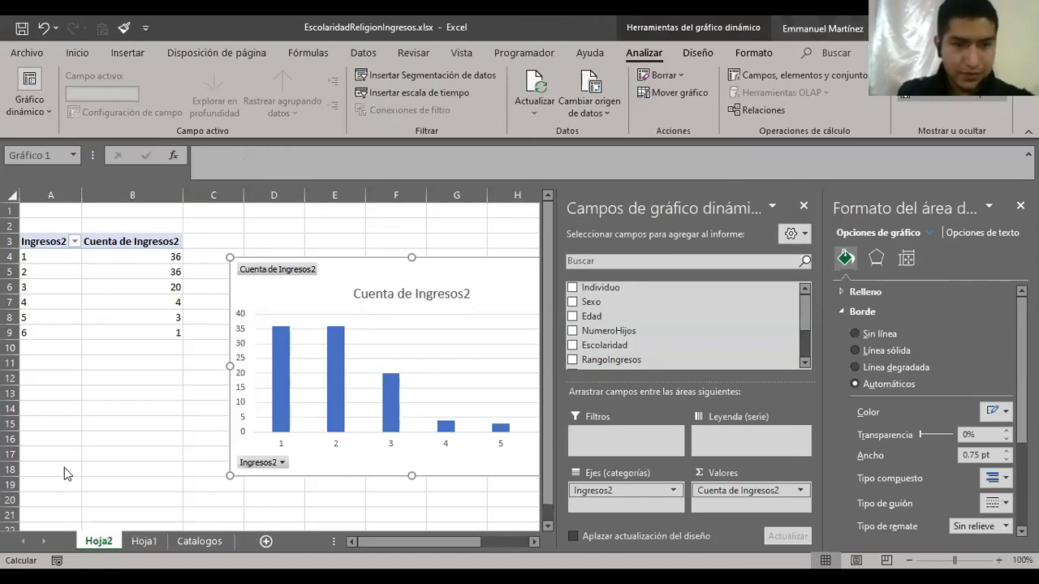
left_click(143, 541)
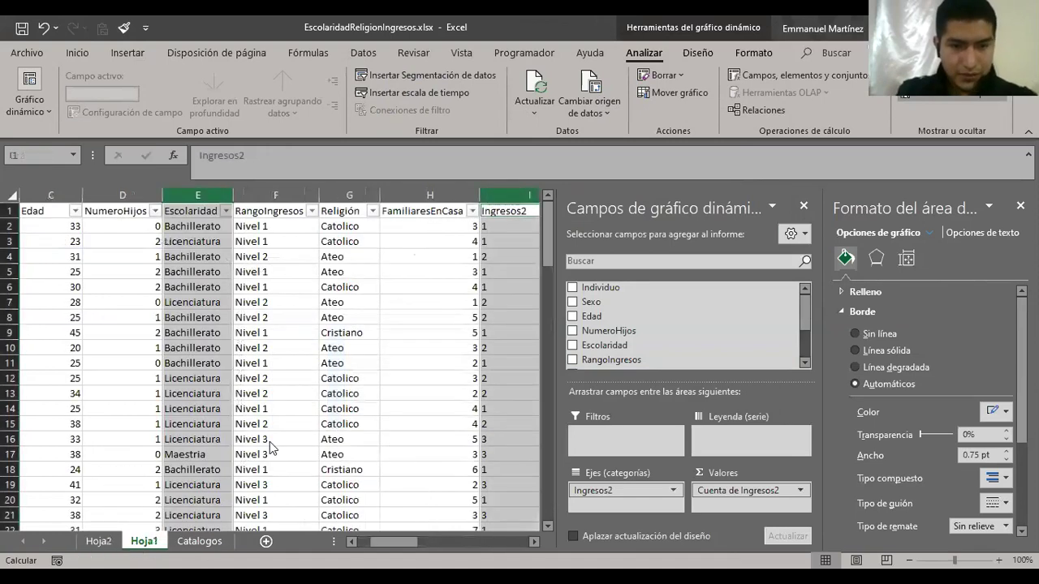
left_click(357, 241)
left_click(522, 208)
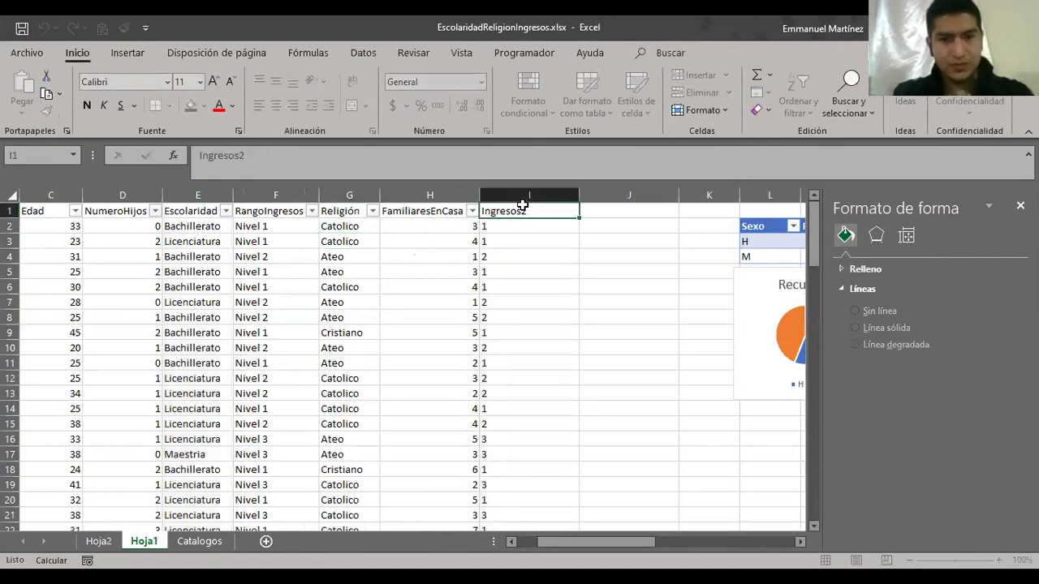
left_click(523, 197)
left_click(197, 196, "ctrl")
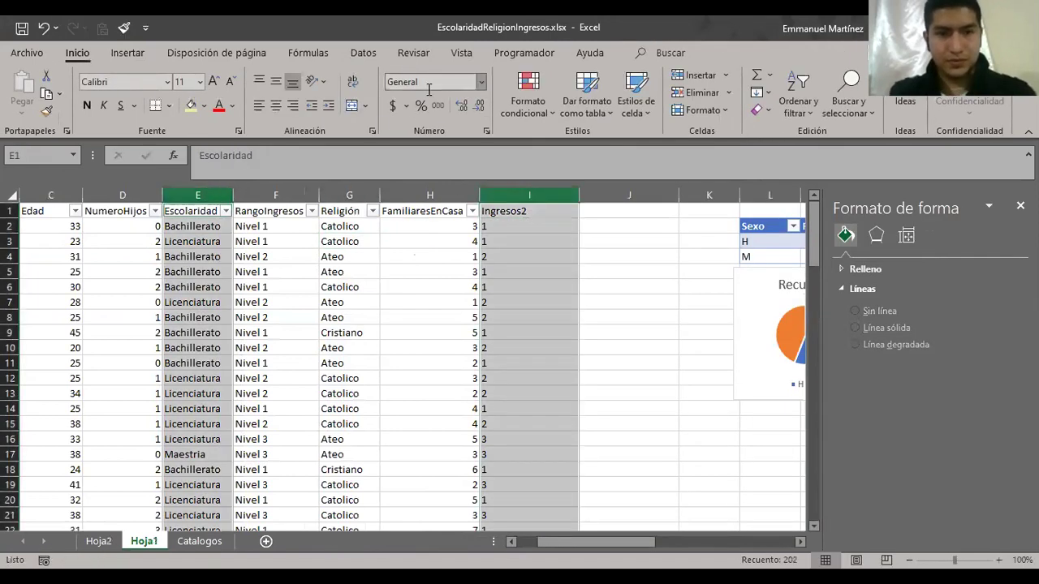
left_click(140, 52)
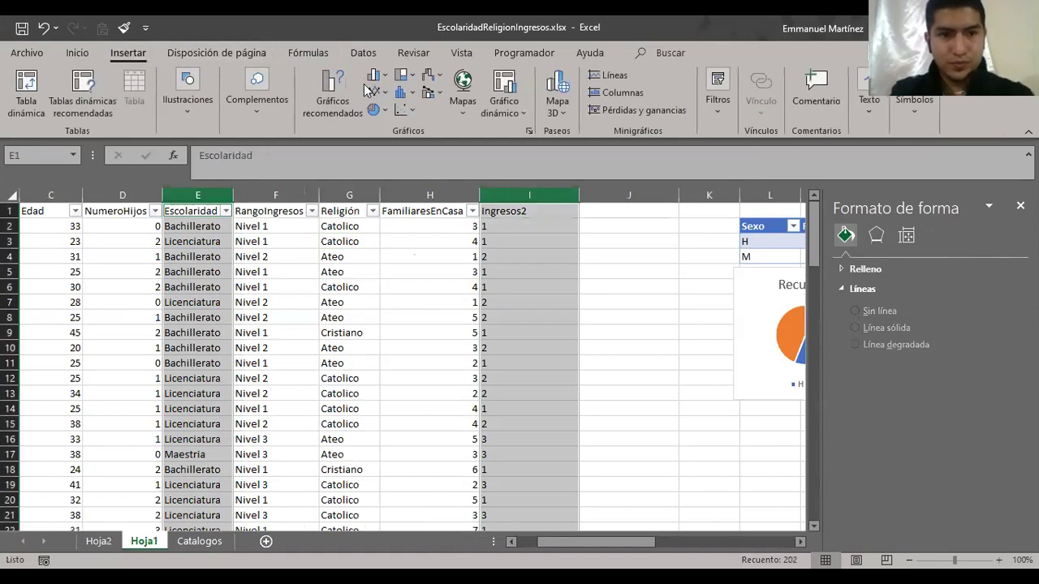
left_click(333, 93)
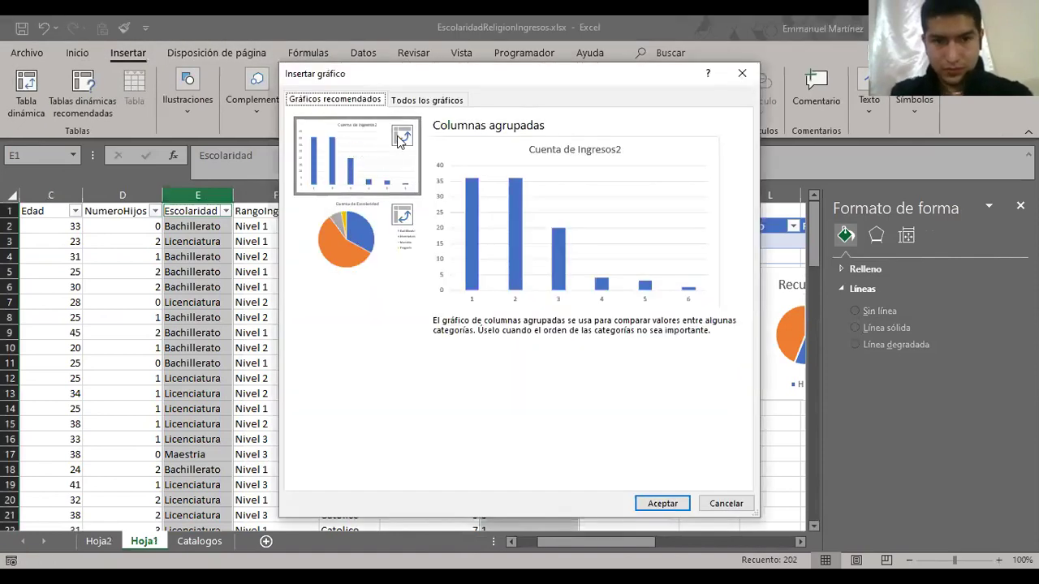
left_click(742, 74)
- Return to the pivot chart on Hoja2 and close the chart area formatting options
left_click(98, 541)
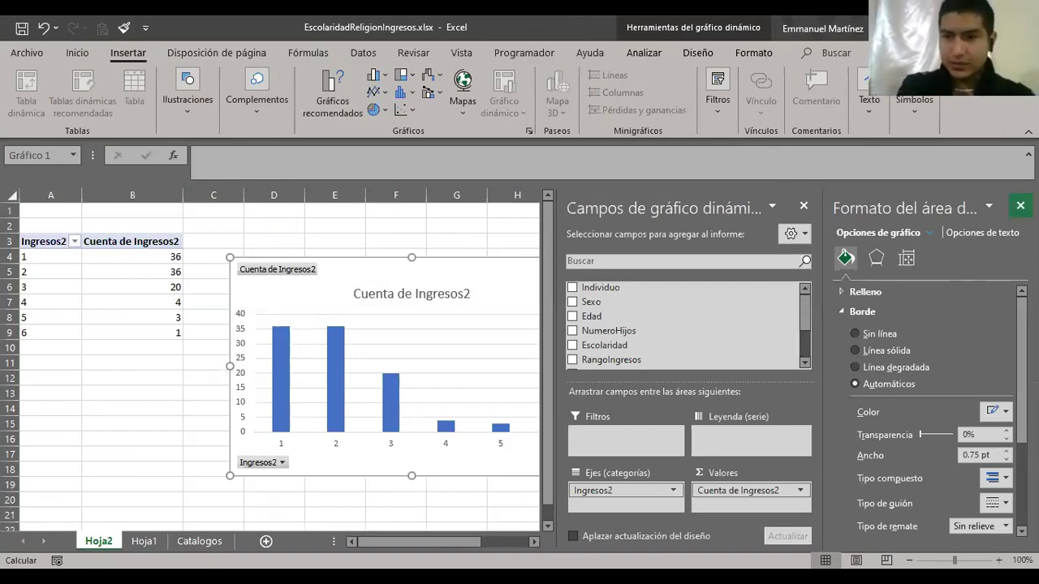
left_click(1020, 205)
left_click(1020, 205)
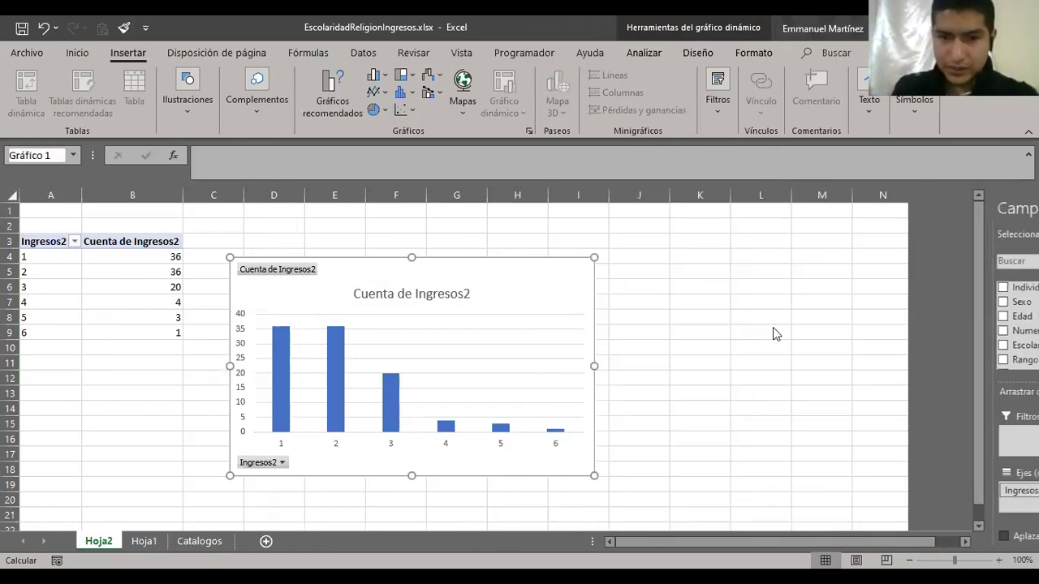